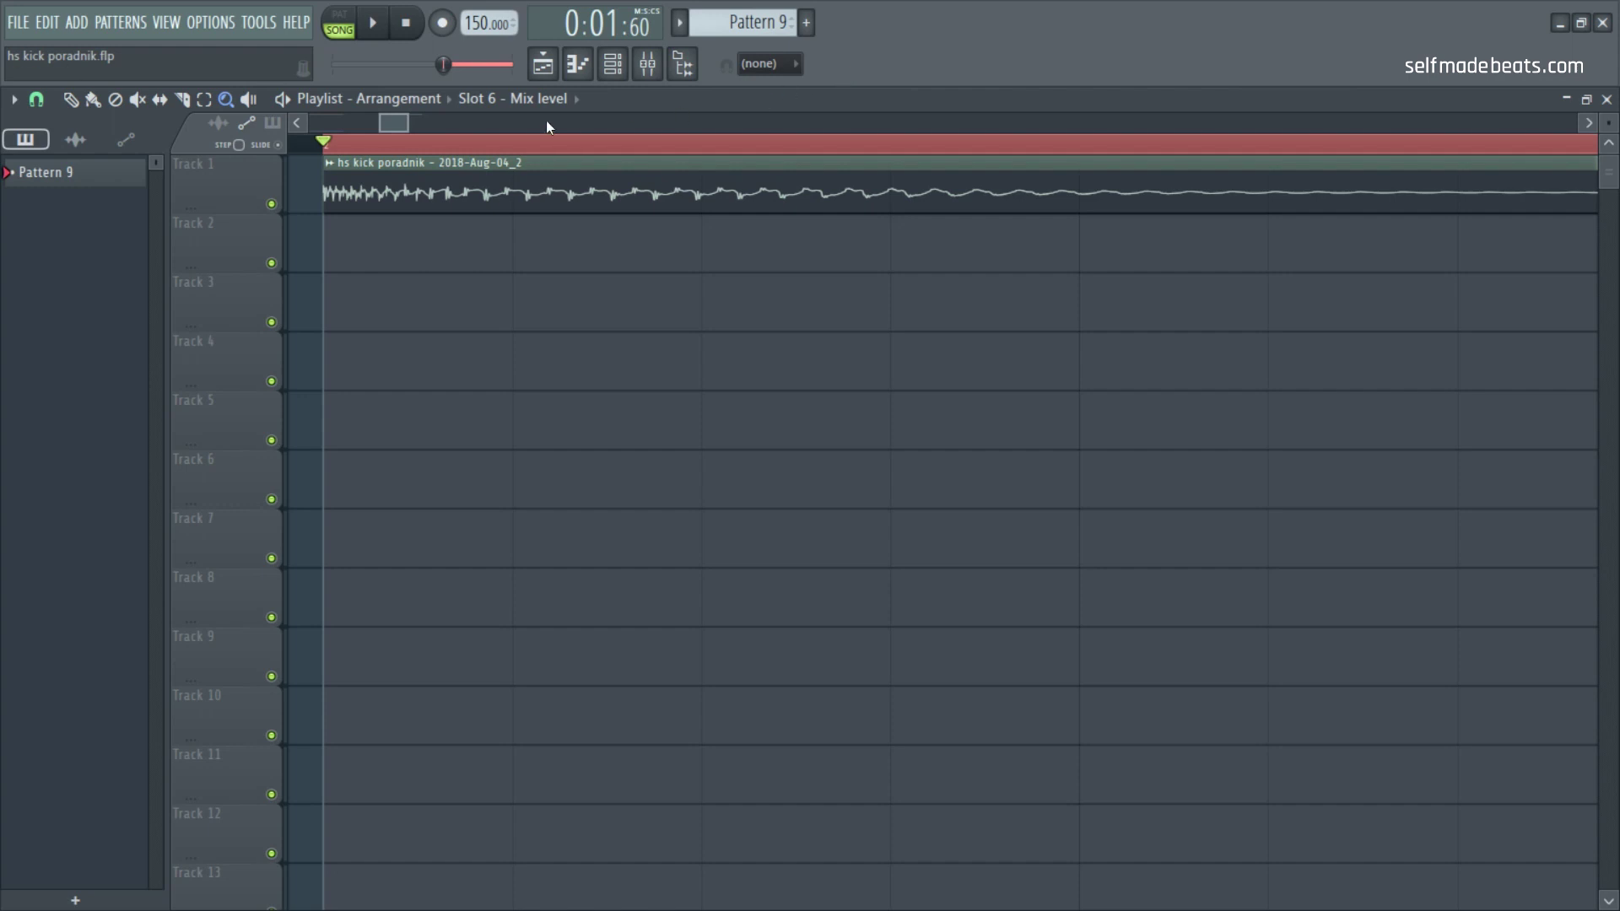
Step: Play back the selected "hs kick poradnik" clip in the playlist, then stop playback
{"action": "key", "text": "space"}
{"action": "left_click", "coordinate": [435, 141]}
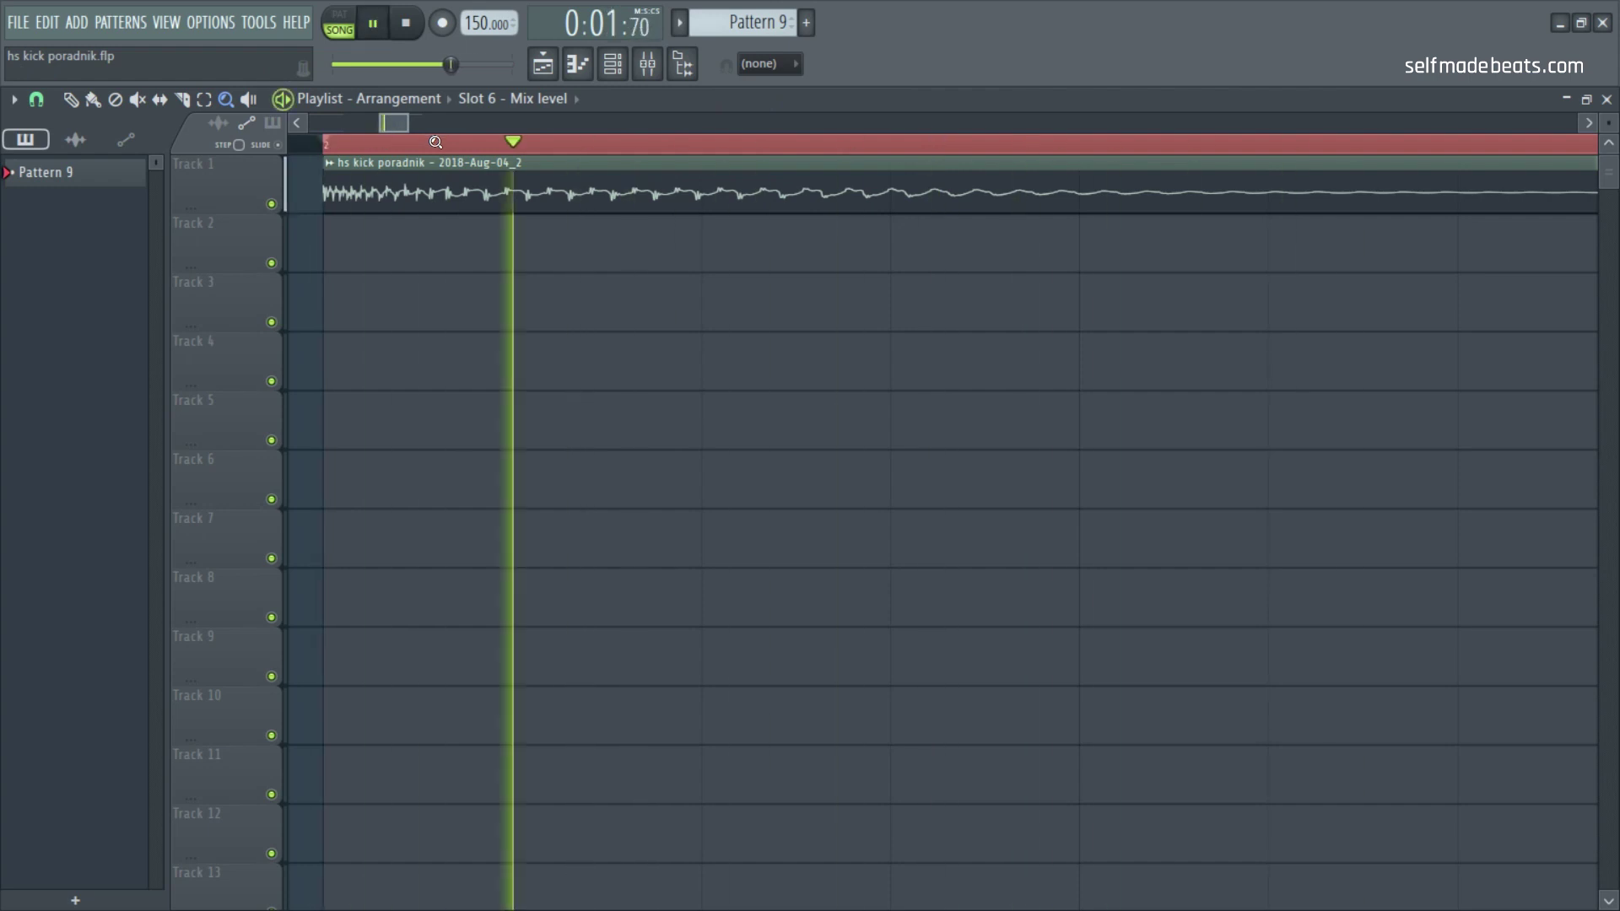
{"action": "left_click", "coordinate": [73, 99]}
{"action": "key", "text": "space"}
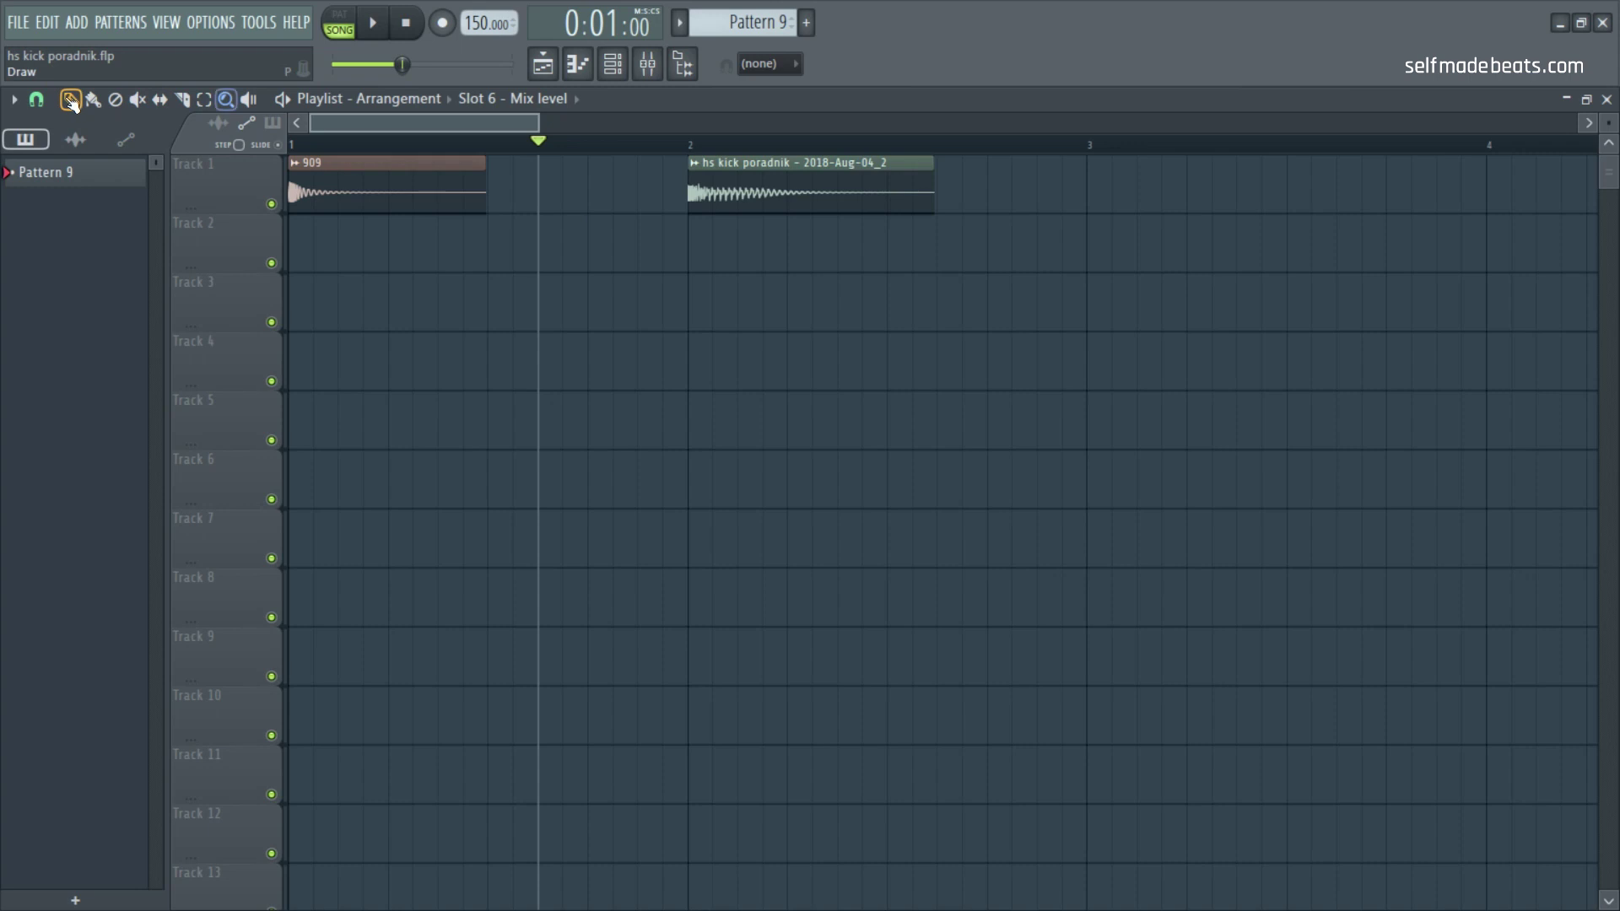
Step: Place a copy of the 909 clip at bar 3 on Track 1 and make it unique
{"action": "left_click", "coordinate": [340, 185]}
{"action": "left_click_drag", "start_coordinate": [370, 122], "coordinate": [473, 119]}
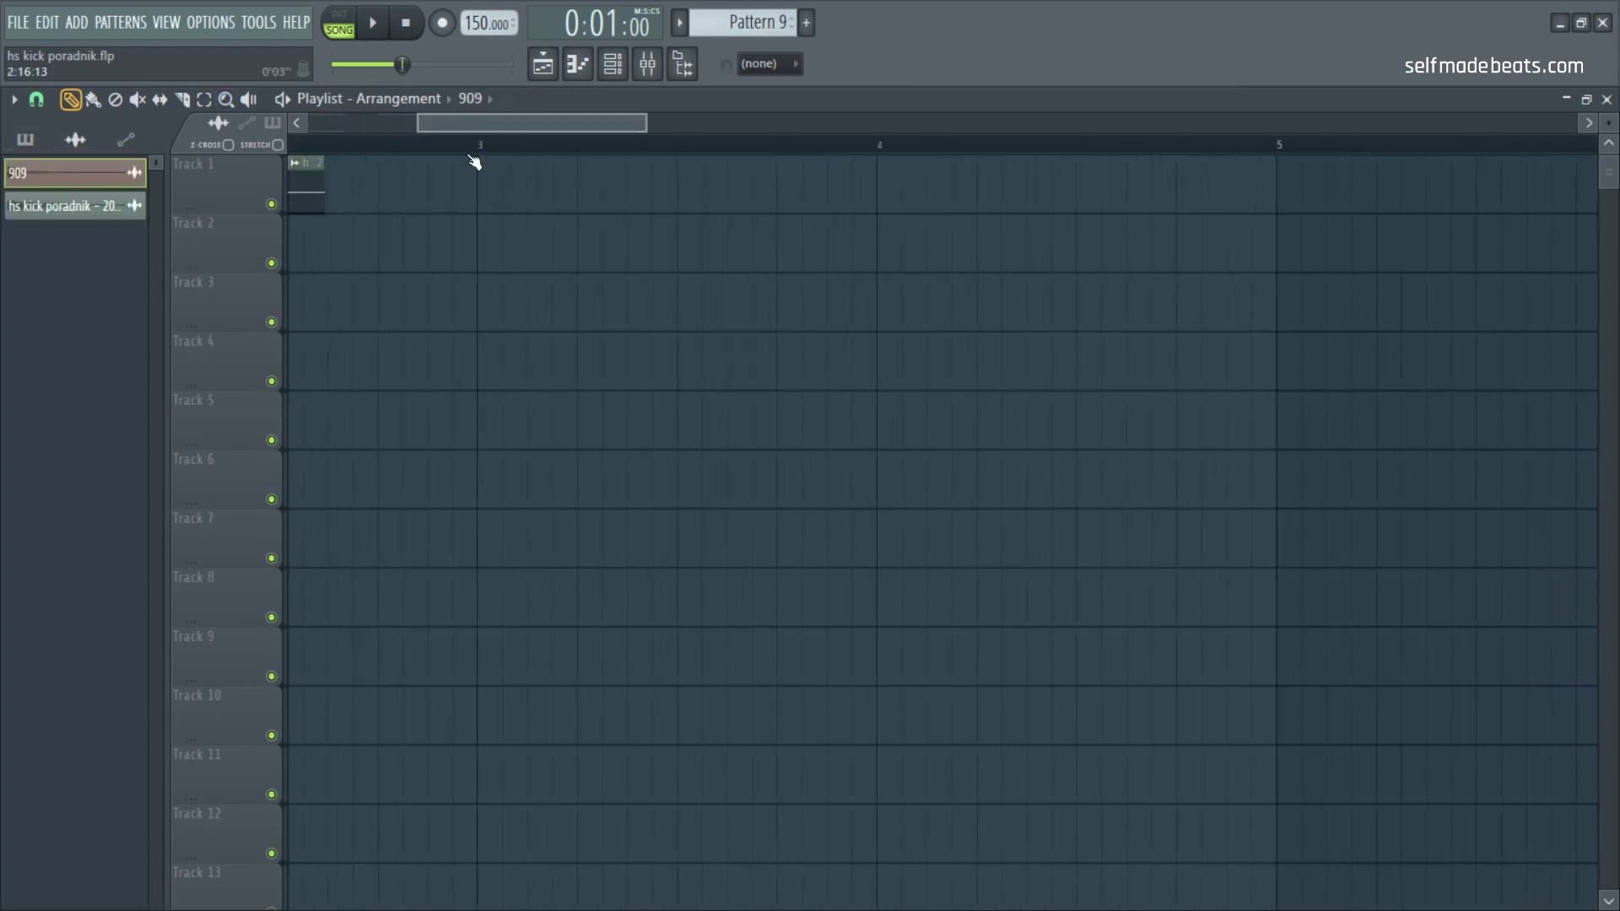
{"action": "left_click", "coordinate": [496, 173]}
{"action": "left_click", "coordinate": [486, 167]}
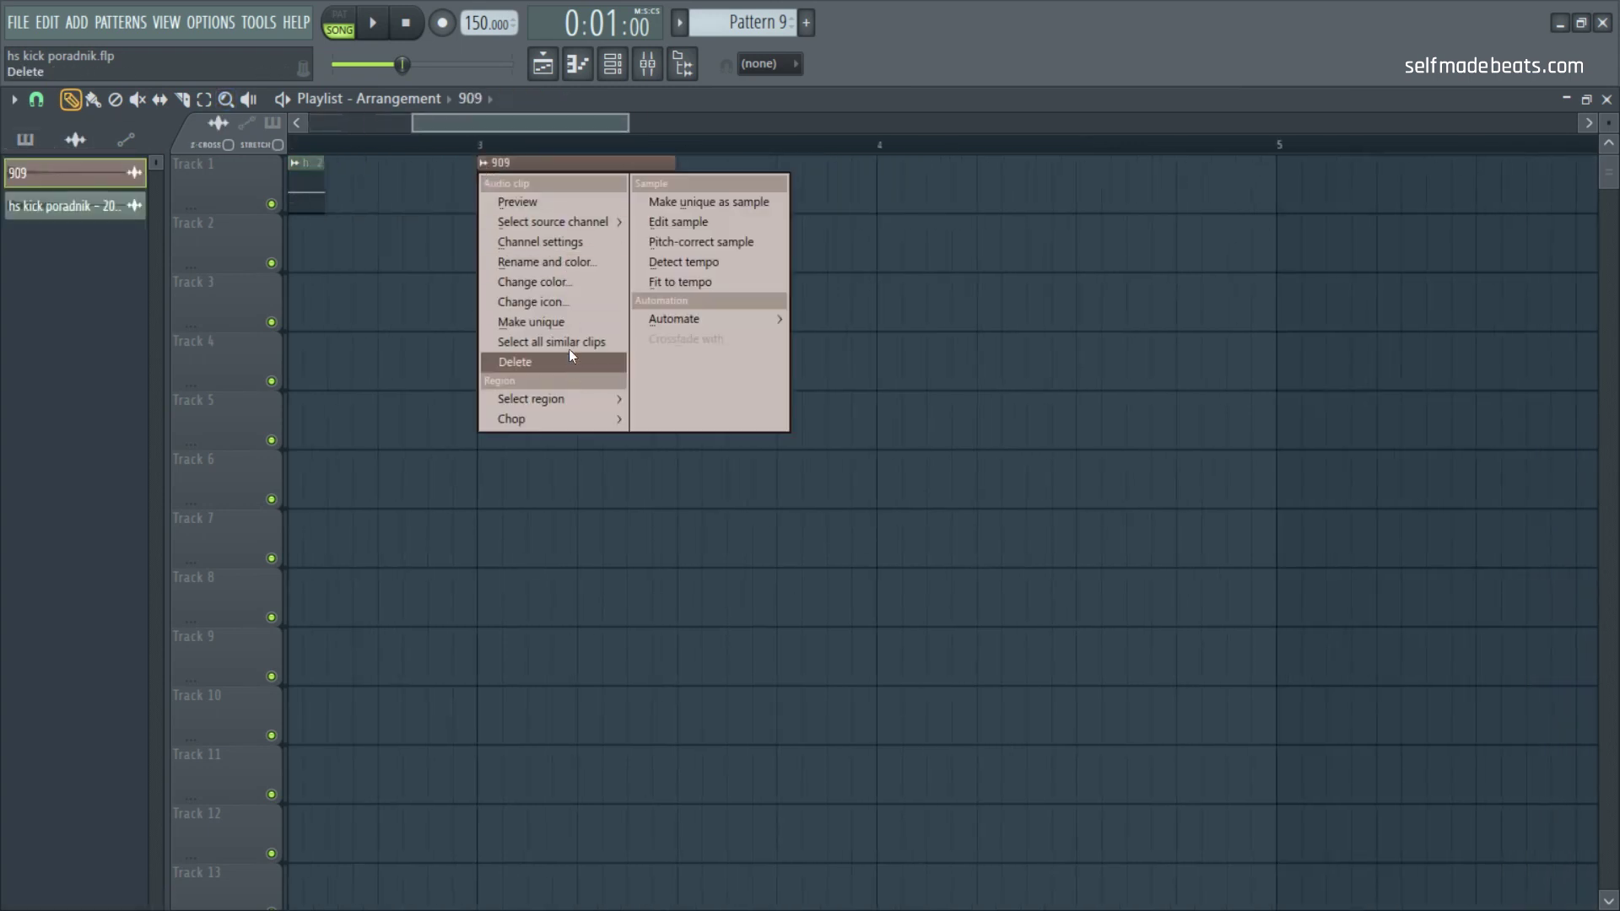
{"action": "left_click", "coordinate": [572, 321]}
Step: Route the unique 909 #2 sample to free mixer track 6, and rename that track Layer 2 with a blue color
{"action": "double_click", "coordinate": [524, 196]}
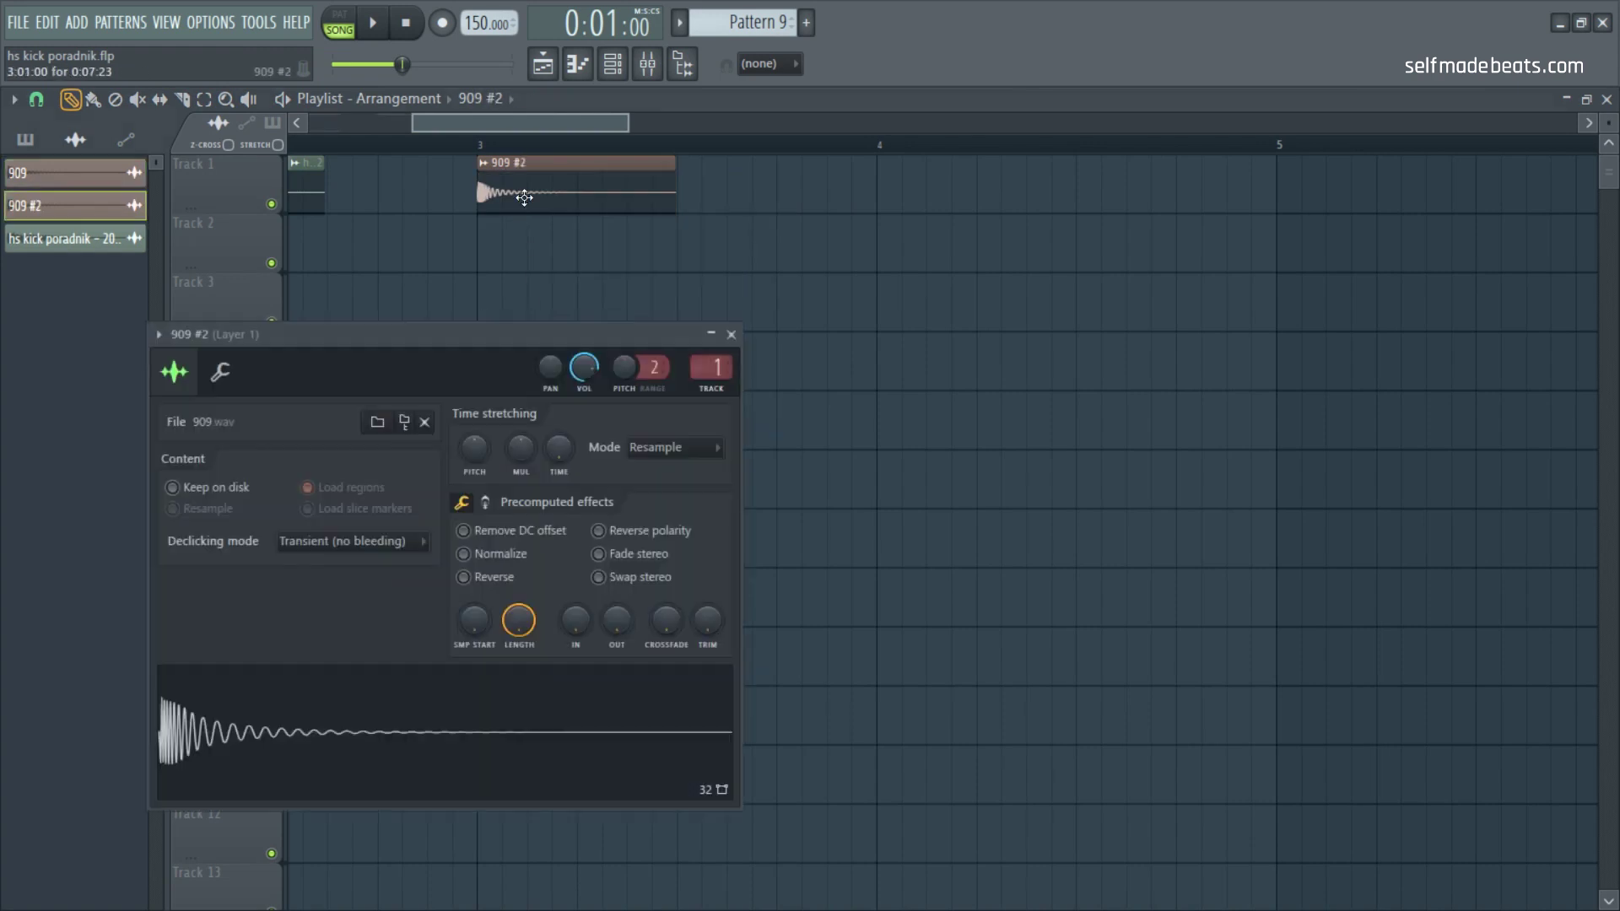
{"action": "key", "text": "ctrl+l"}
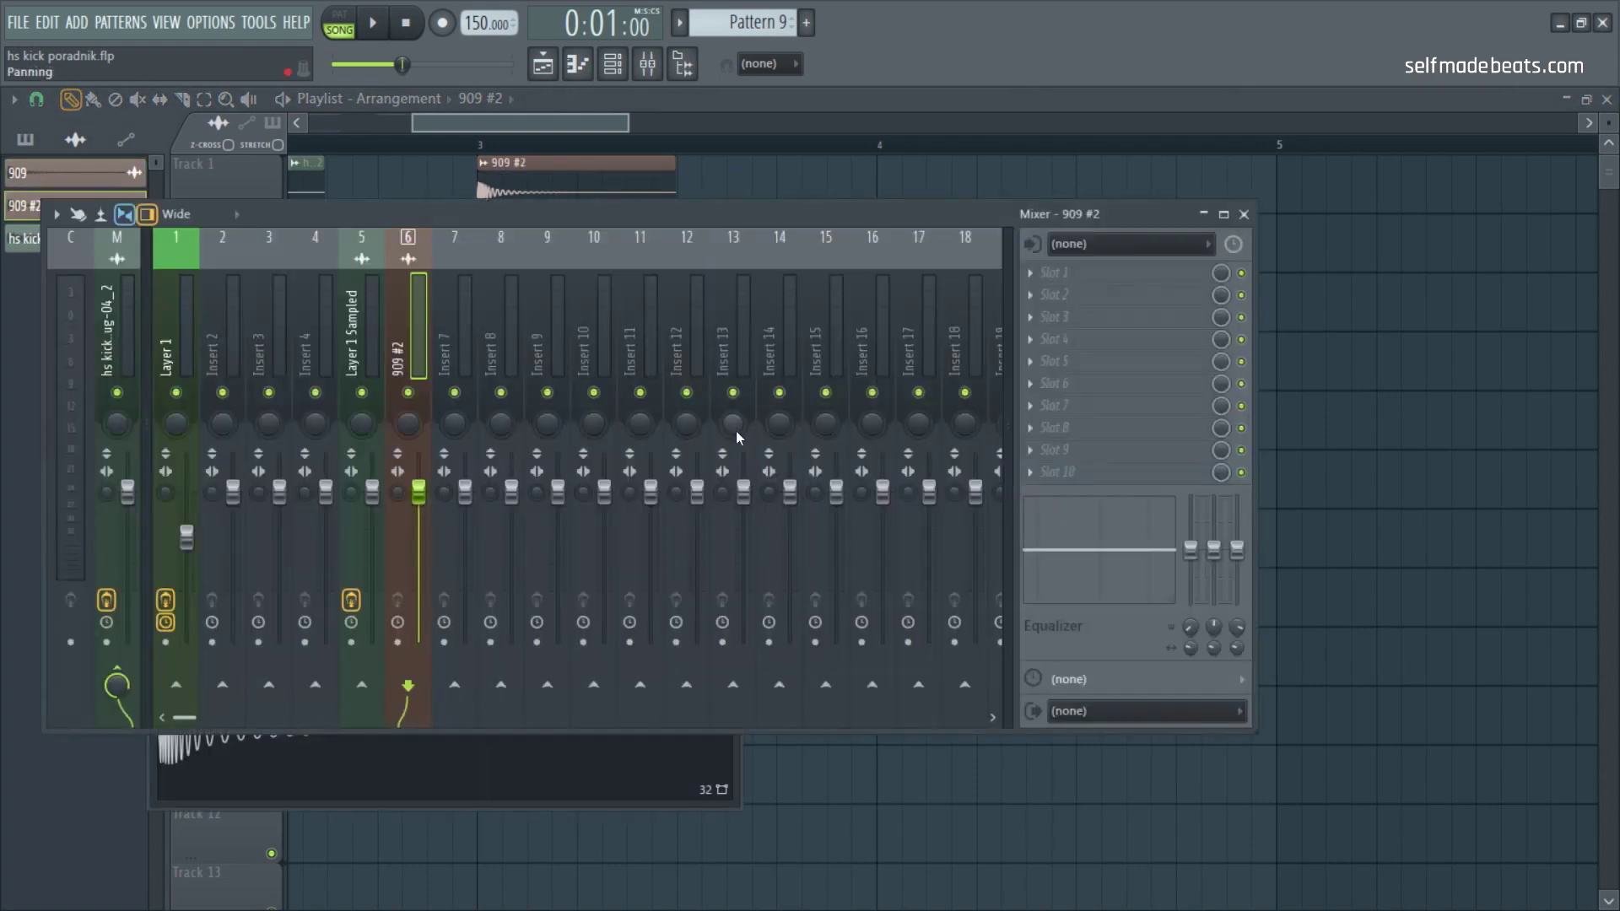
{"action": "right_click", "coordinate": [407, 350]}
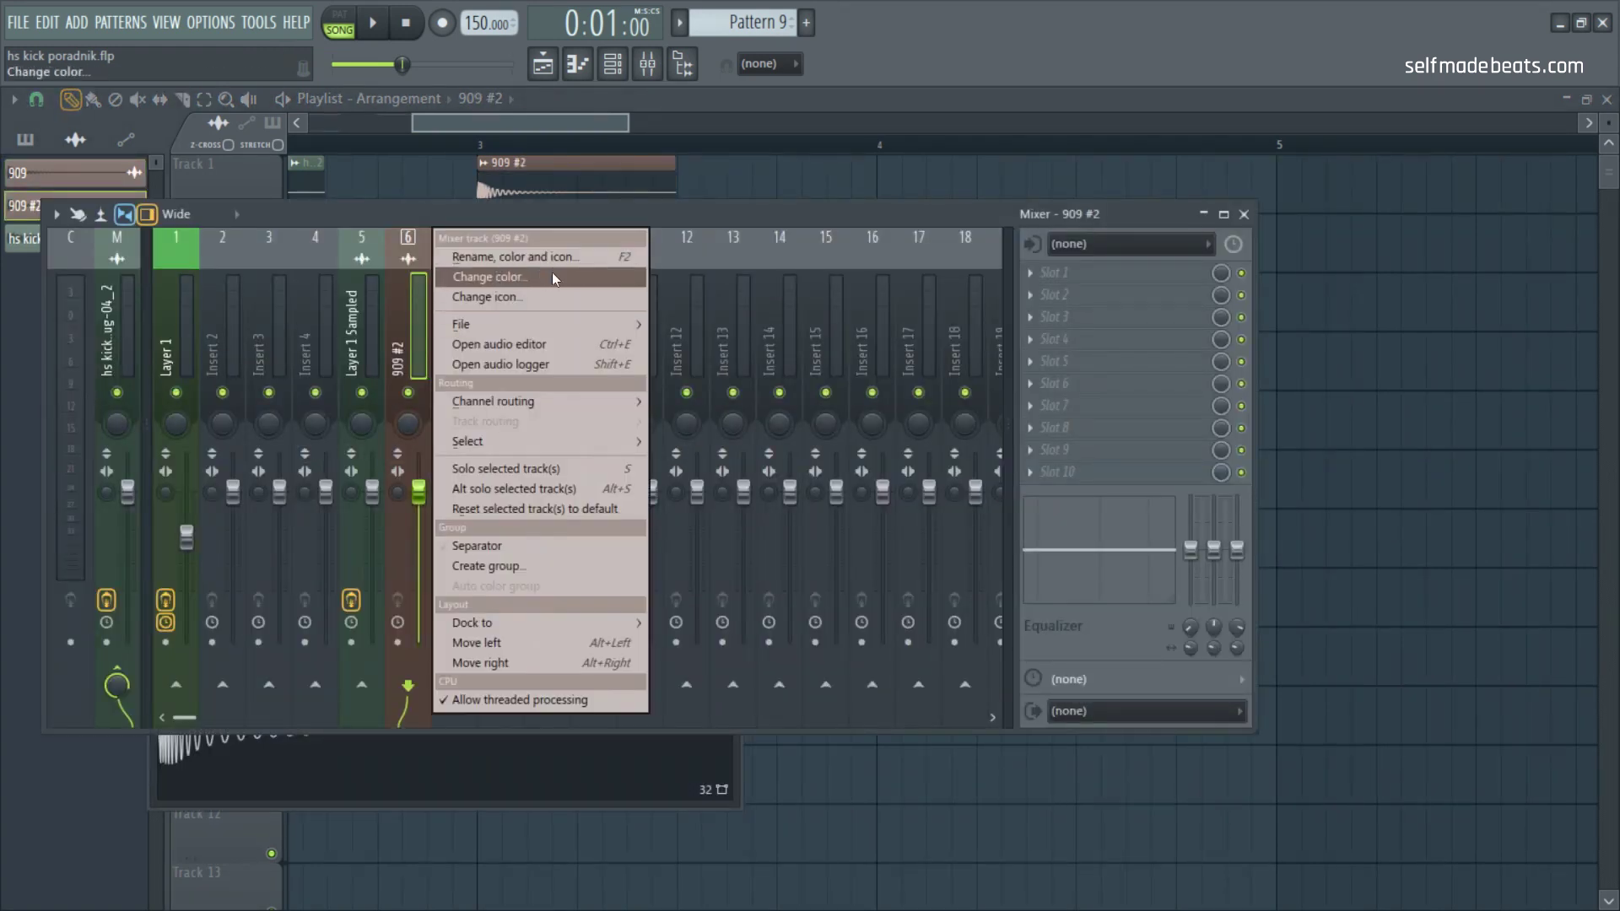
{"action": "left_click", "coordinate": [549, 256]}
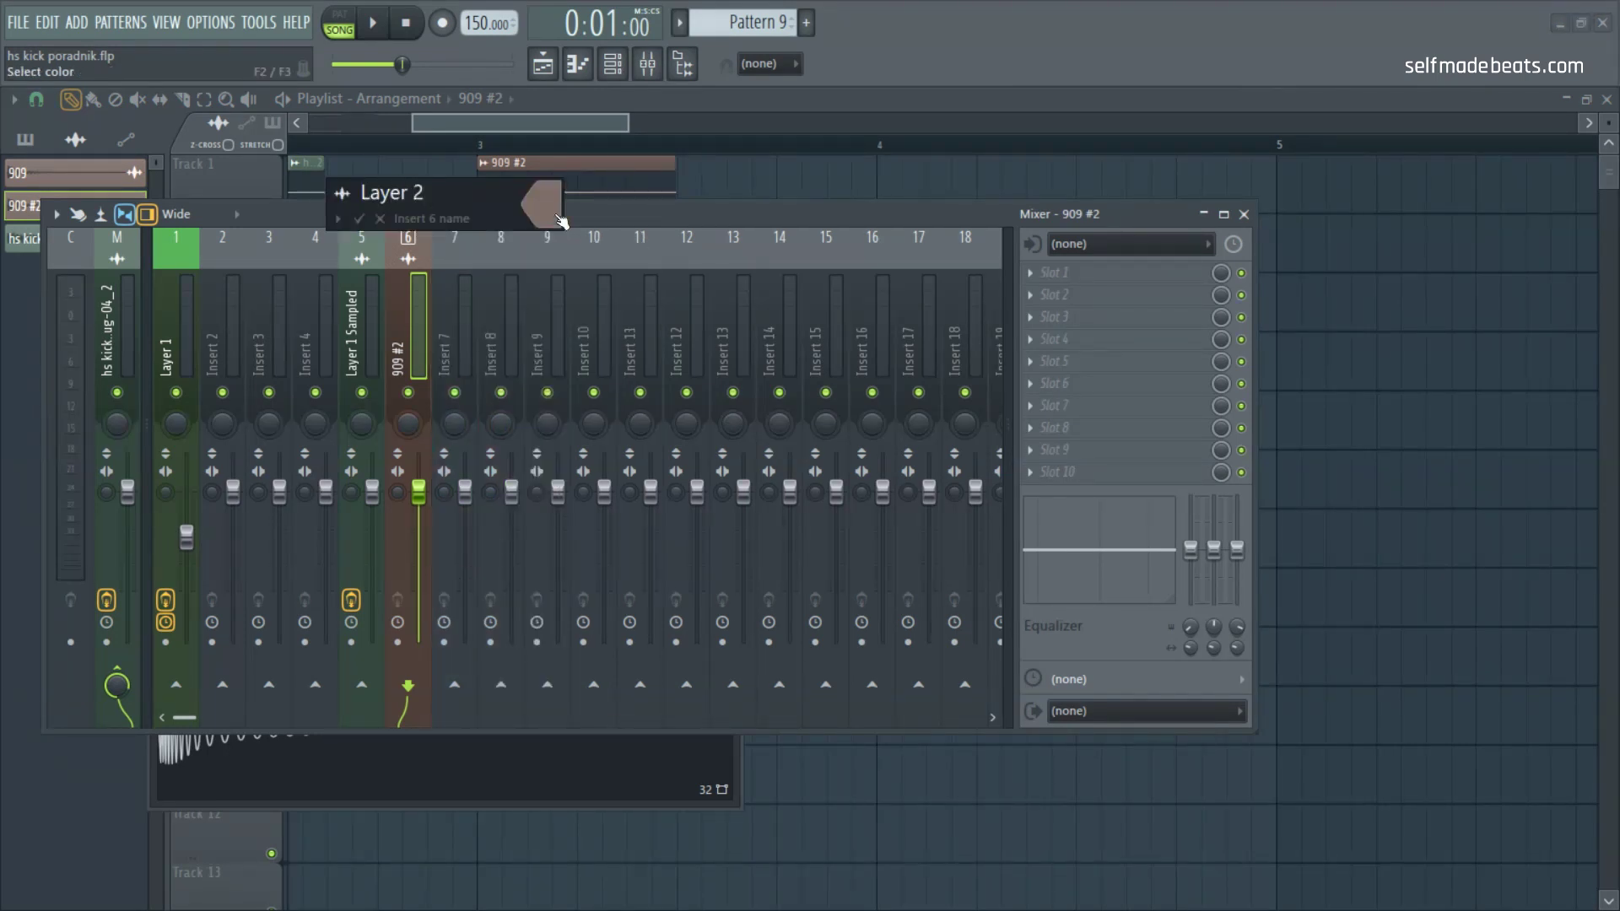
{"action": "type", "text": "Layer 2"}
{"action": "left_click", "coordinate": [554, 221]}
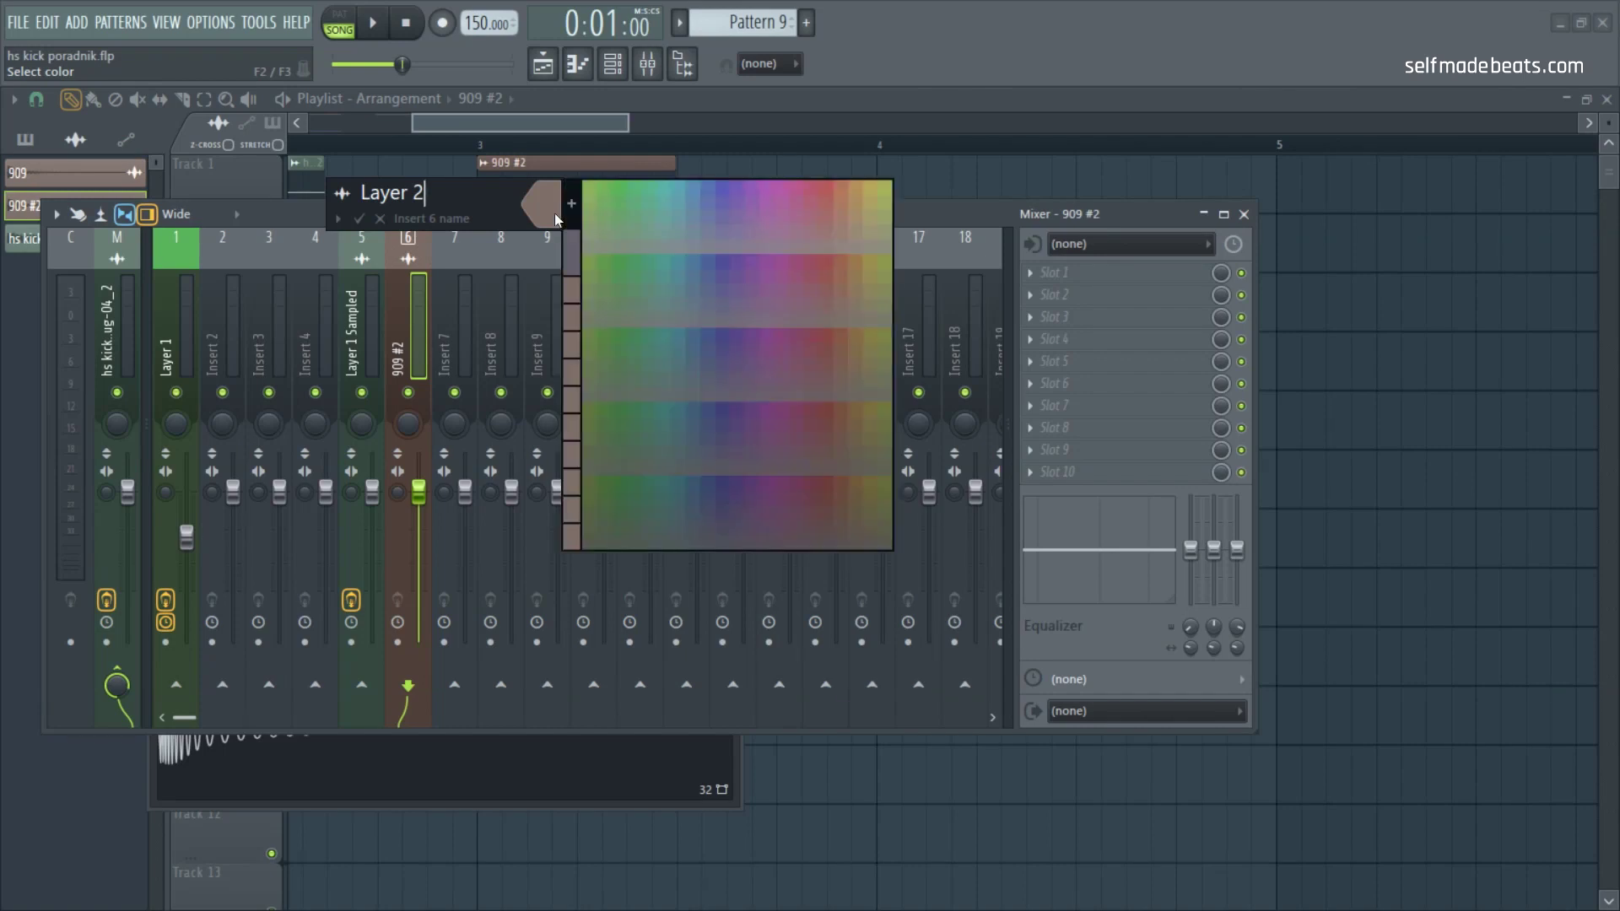
{"action": "left_click", "coordinate": [691, 184]}
{"action": "key", "text": "Escape"}
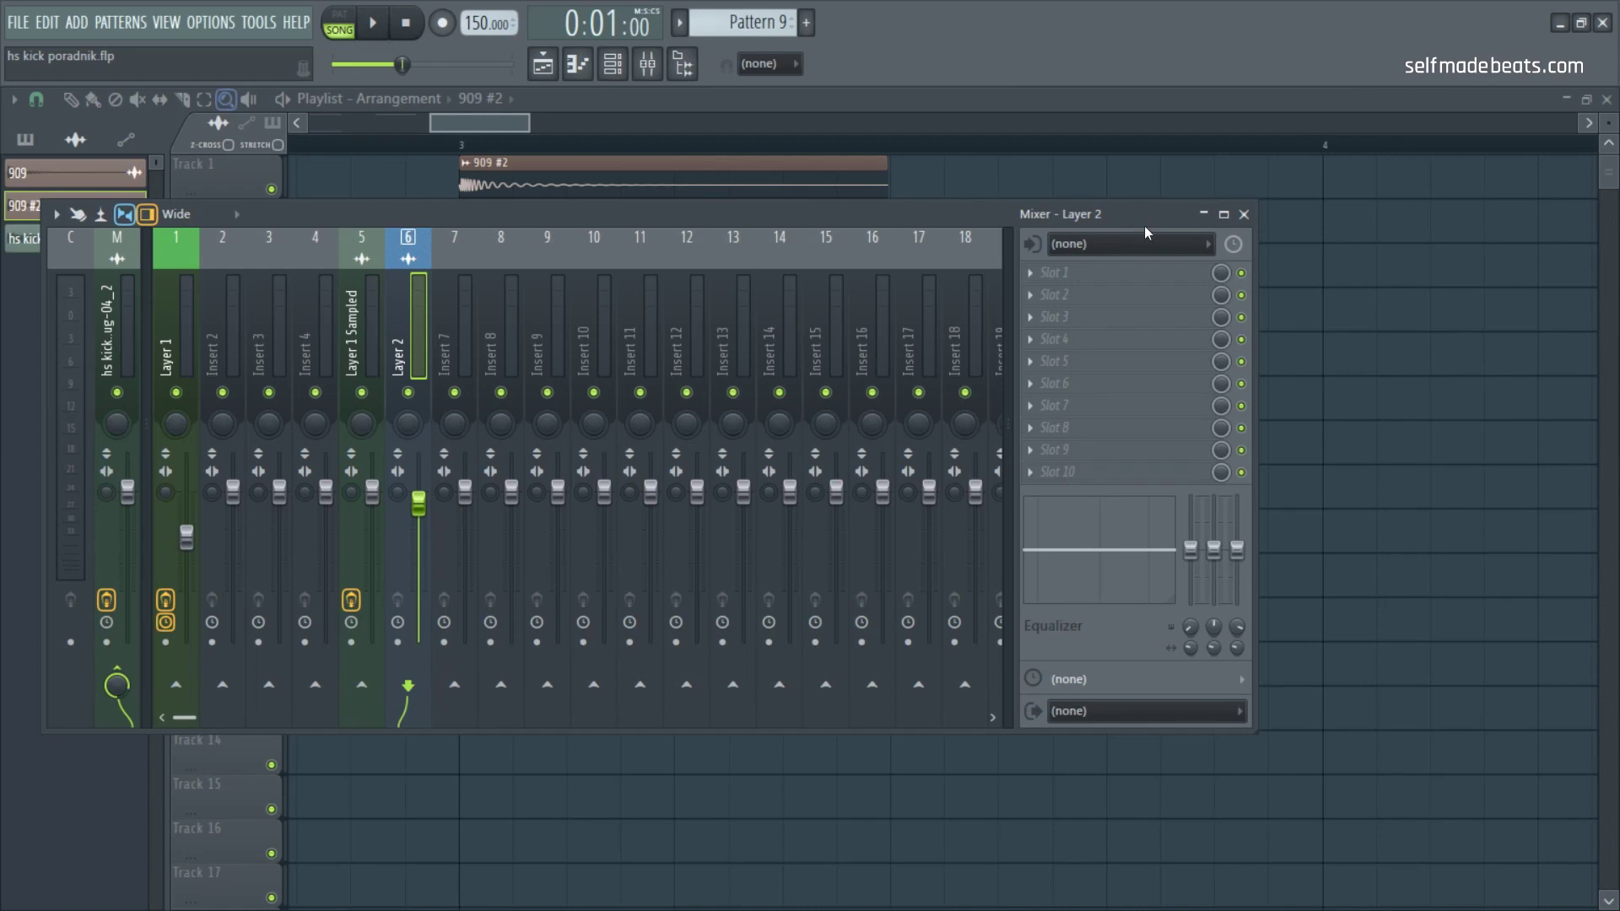
{"action": "left_click", "coordinate": [1243, 214]}
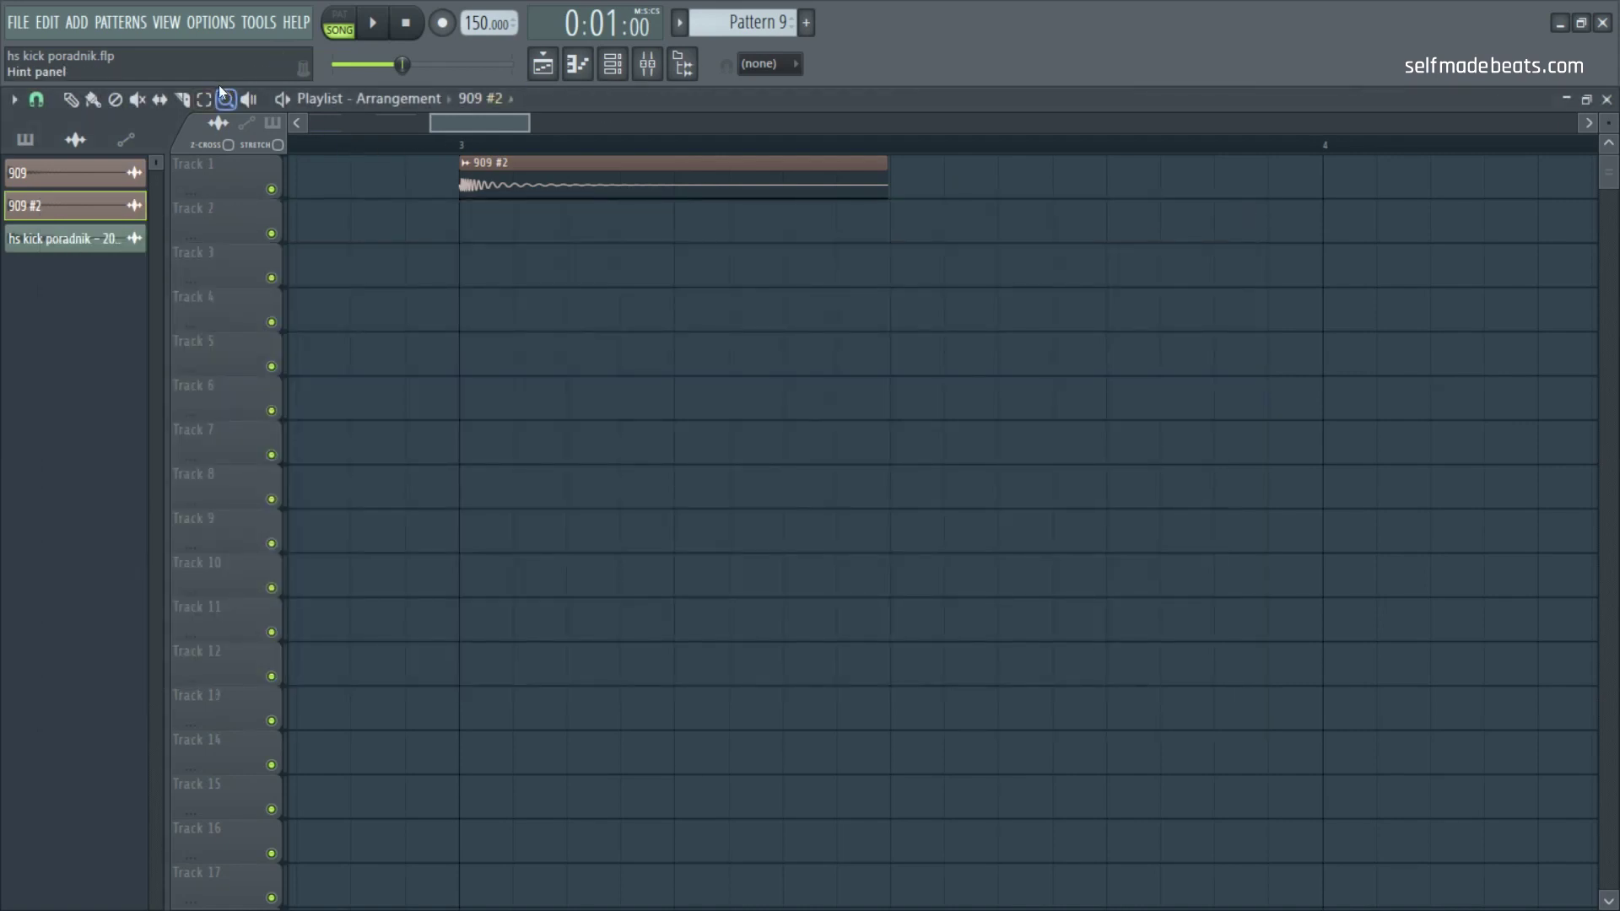
Step: Loop playback over the 909 #2 clip at bar 3 and lower the Layer 2 mixer fader
{"action": "left_click_drag", "start_coordinate": [467, 148], "coordinate": [903, 211]}
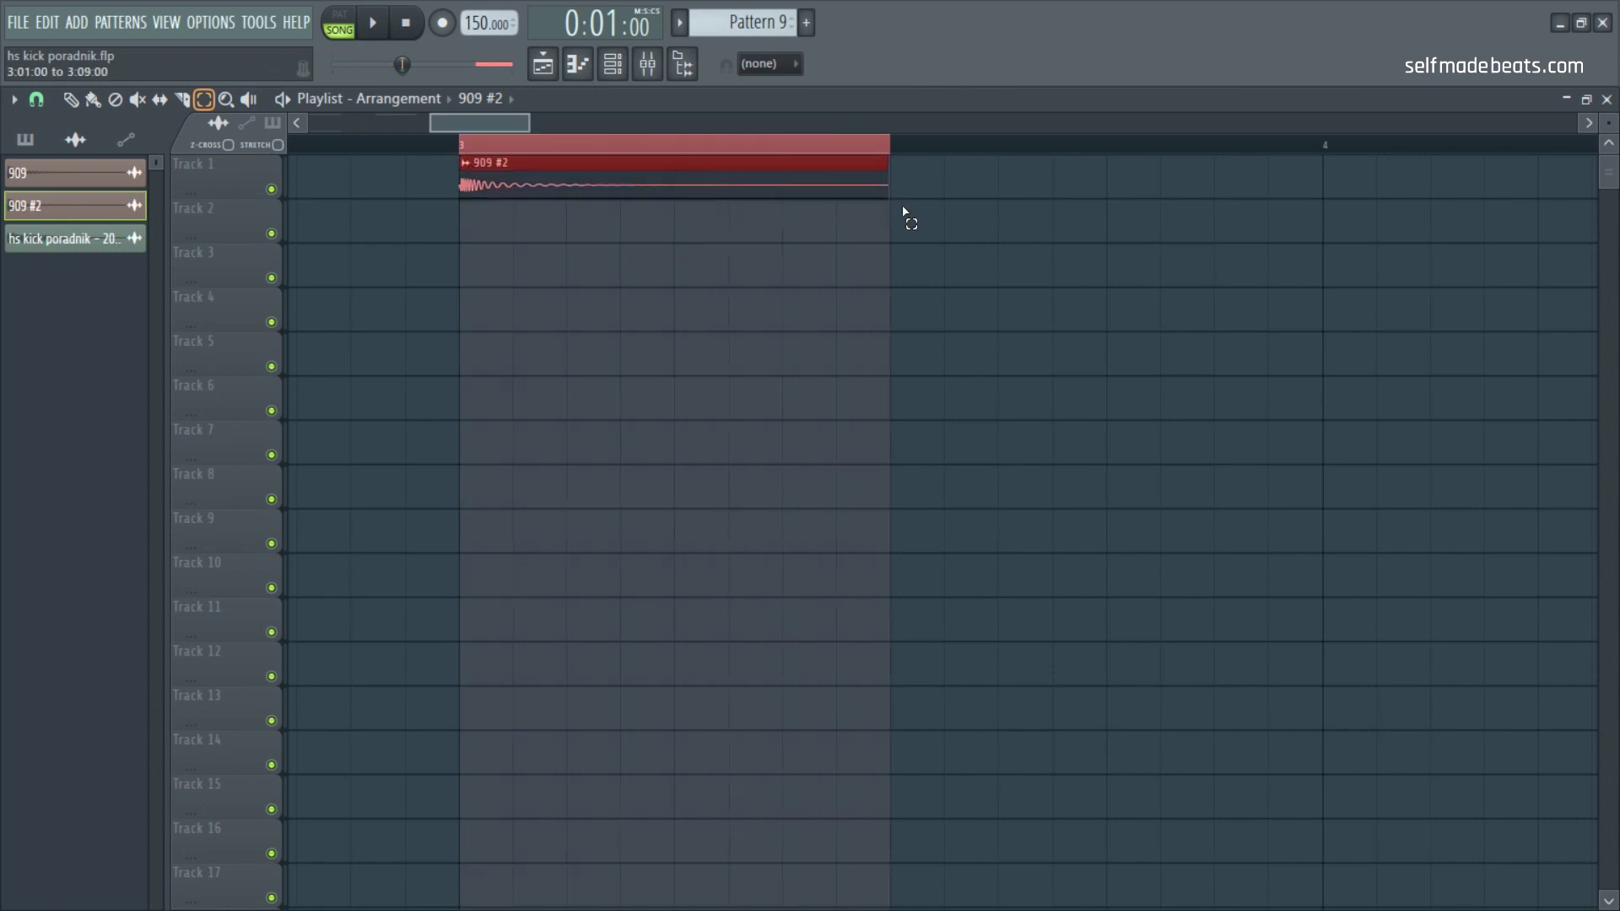
{"action": "left_click_drag", "start_coordinate": [481, 172], "coordinate": [882, 211]}
{"action": "key", "text": "space"}
{"action": "left_click", "coordinate": [647, 68]}
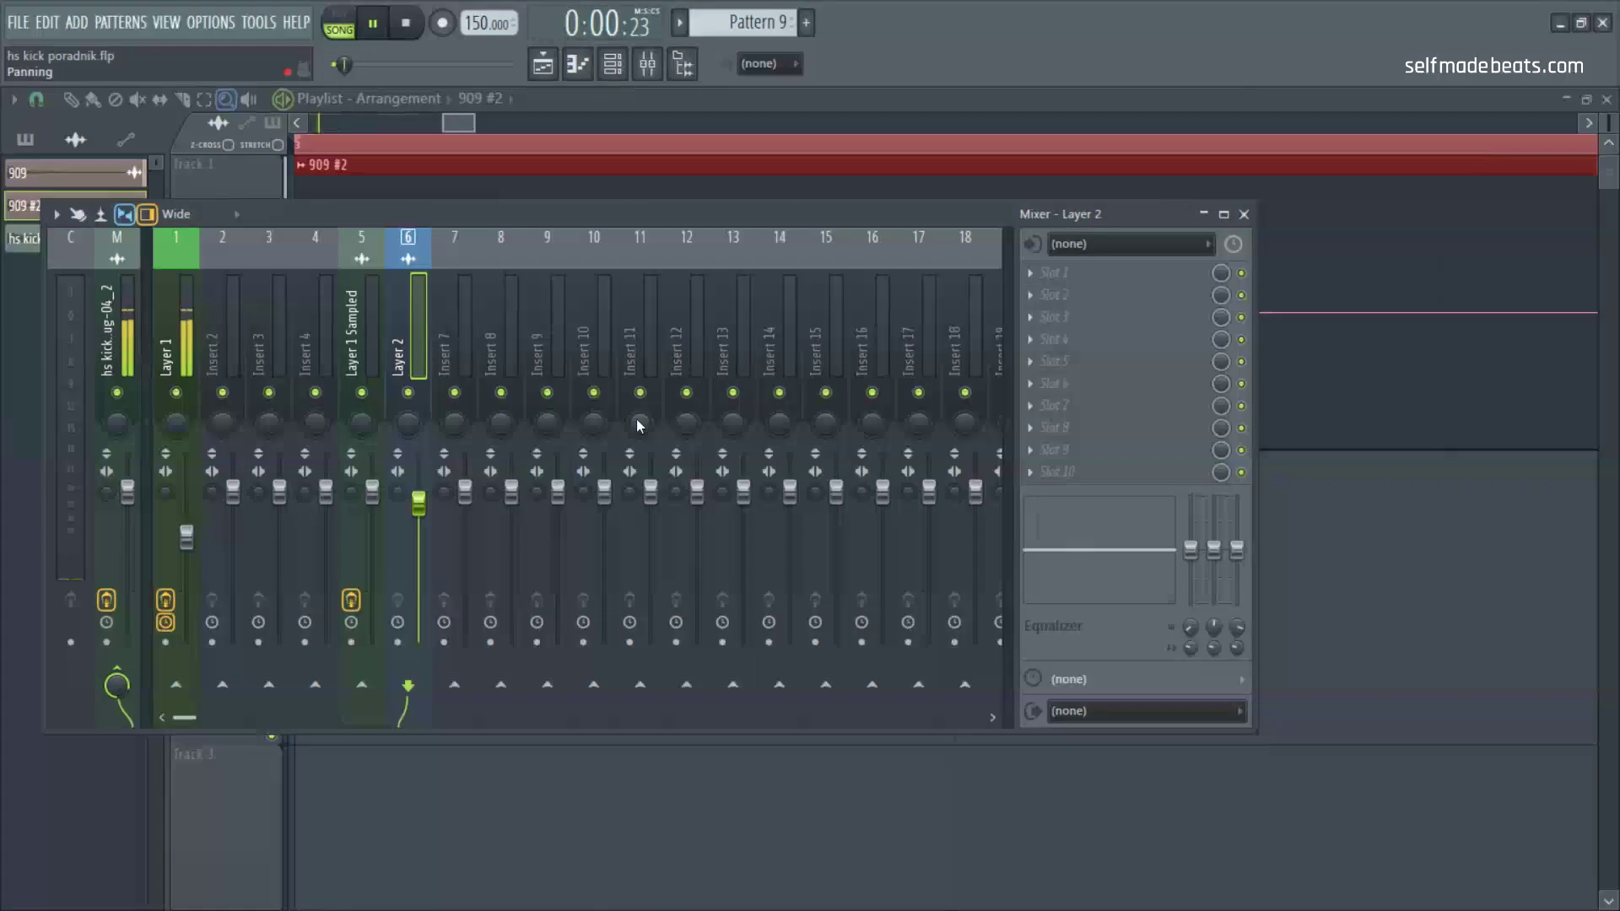
{"action": "left_click", "coordinate": [458, 120]}
{"action": "left_click", "coordinate": [70, 98]}
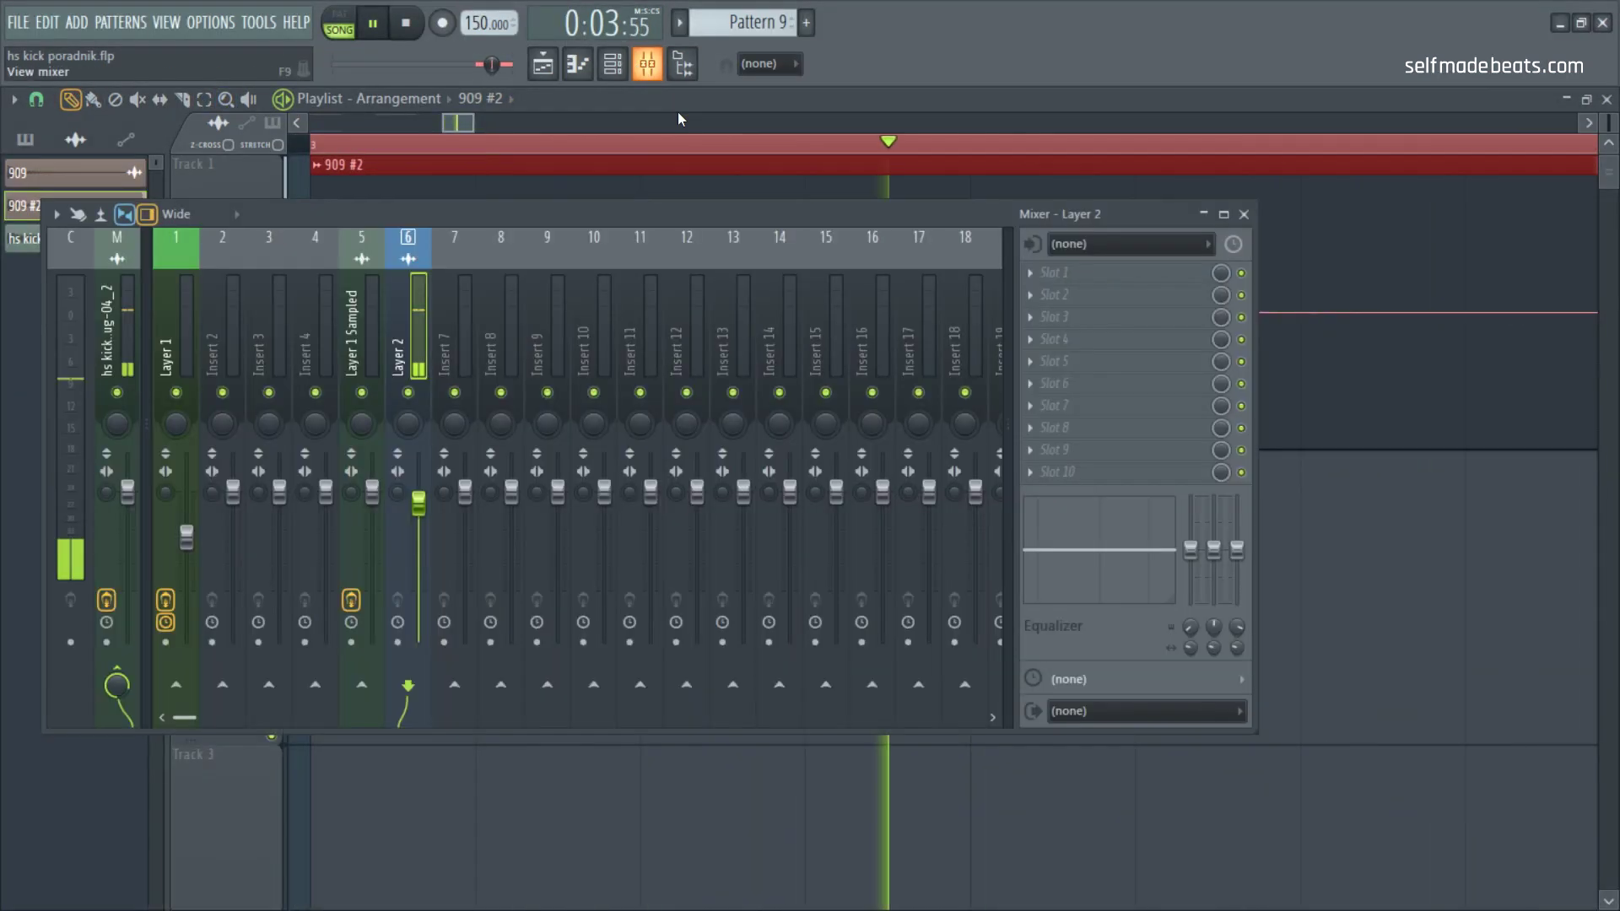
{"action": "left_click", "coordinate": [647, 65]}
{"action": "left_click_drag", "start_coordinate": [419, 504], "coordinate": [418, 557]}
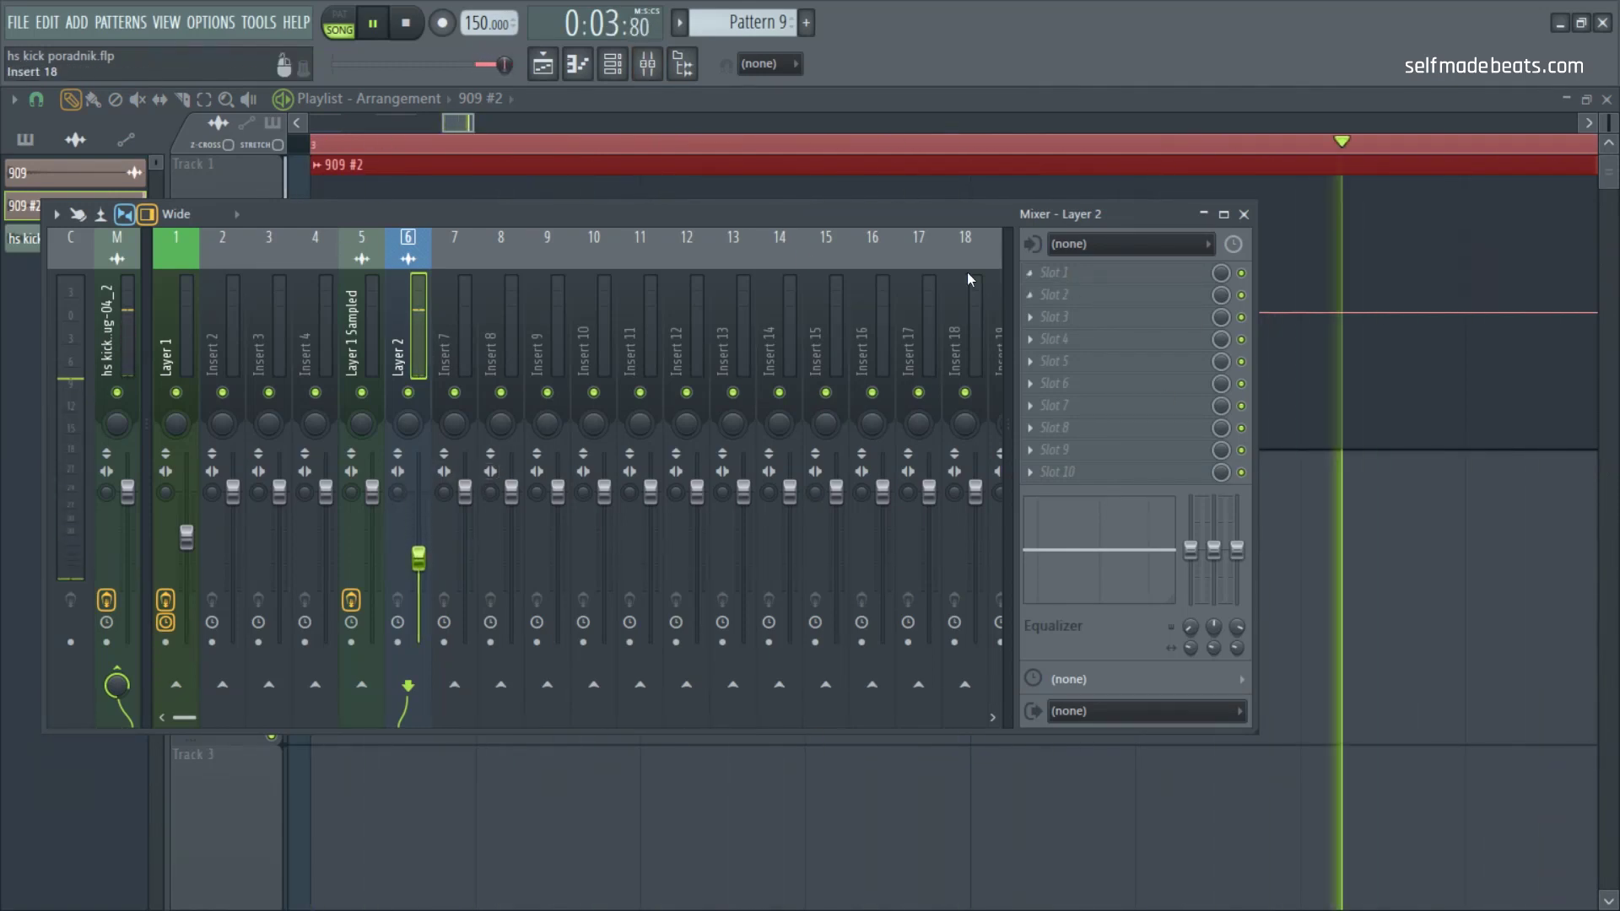
Step: Load FabFilter Pro-Q 2 in Layer 2's first slot, boosting about 8.75 dB near 635 Hz and cutting about 3.6 dB near 252 Hz
{"action": "left_click", "coordinate": [1039, 273]}
{"action": "left_click", "coordinate": [679, 415]}
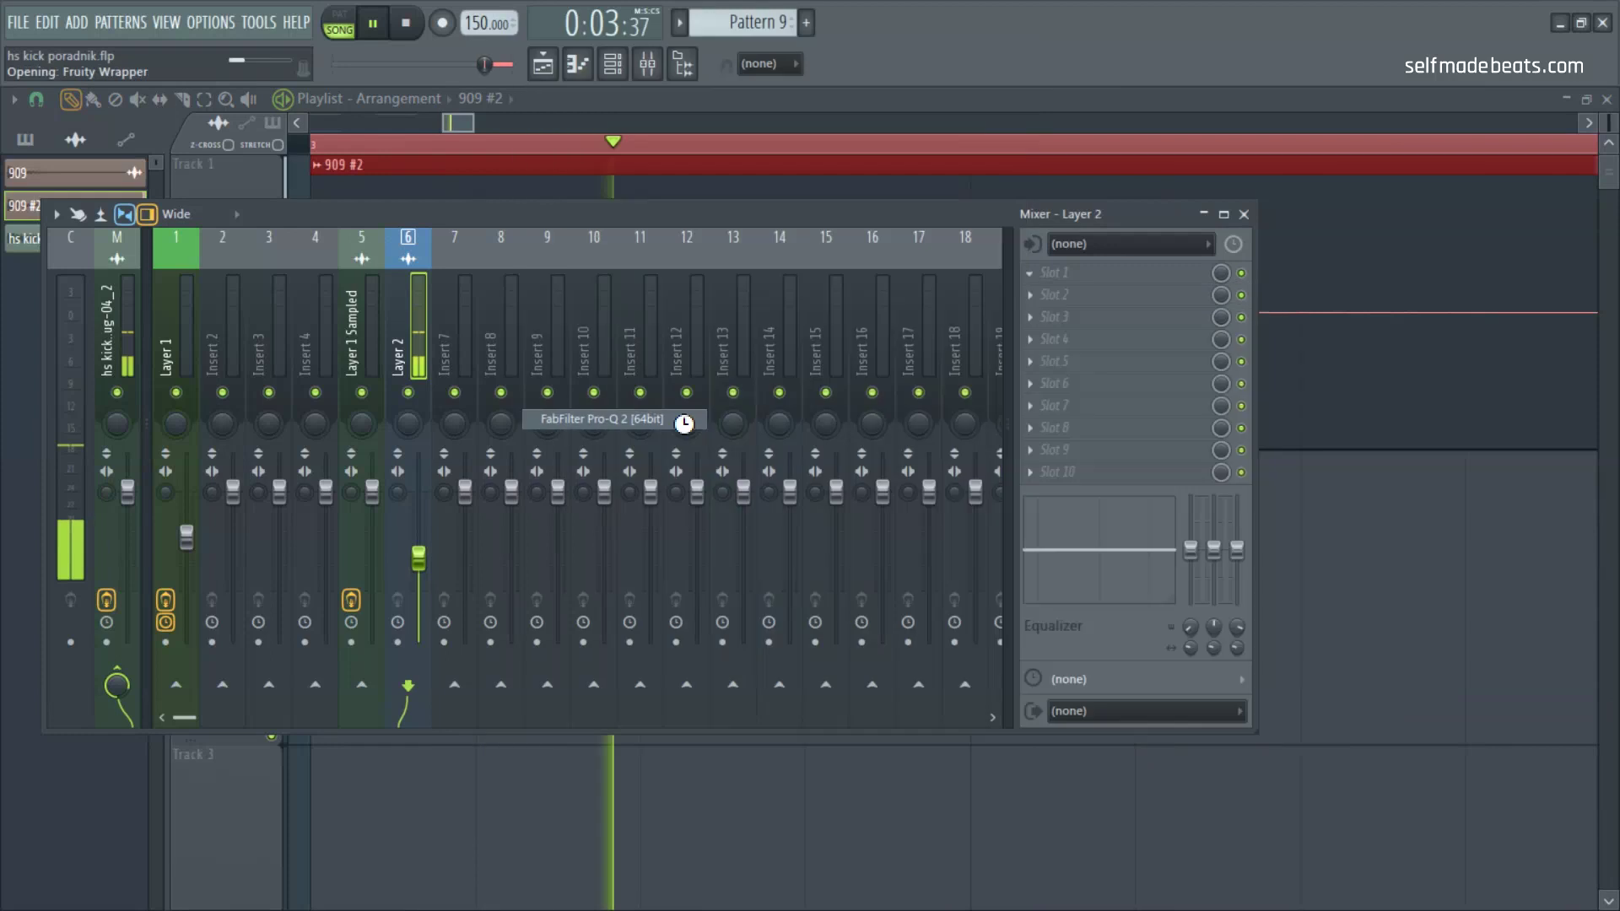
{"action": "left_click_drag", "start_coordinate": [633, 578], "coordinate": [627, 466]}
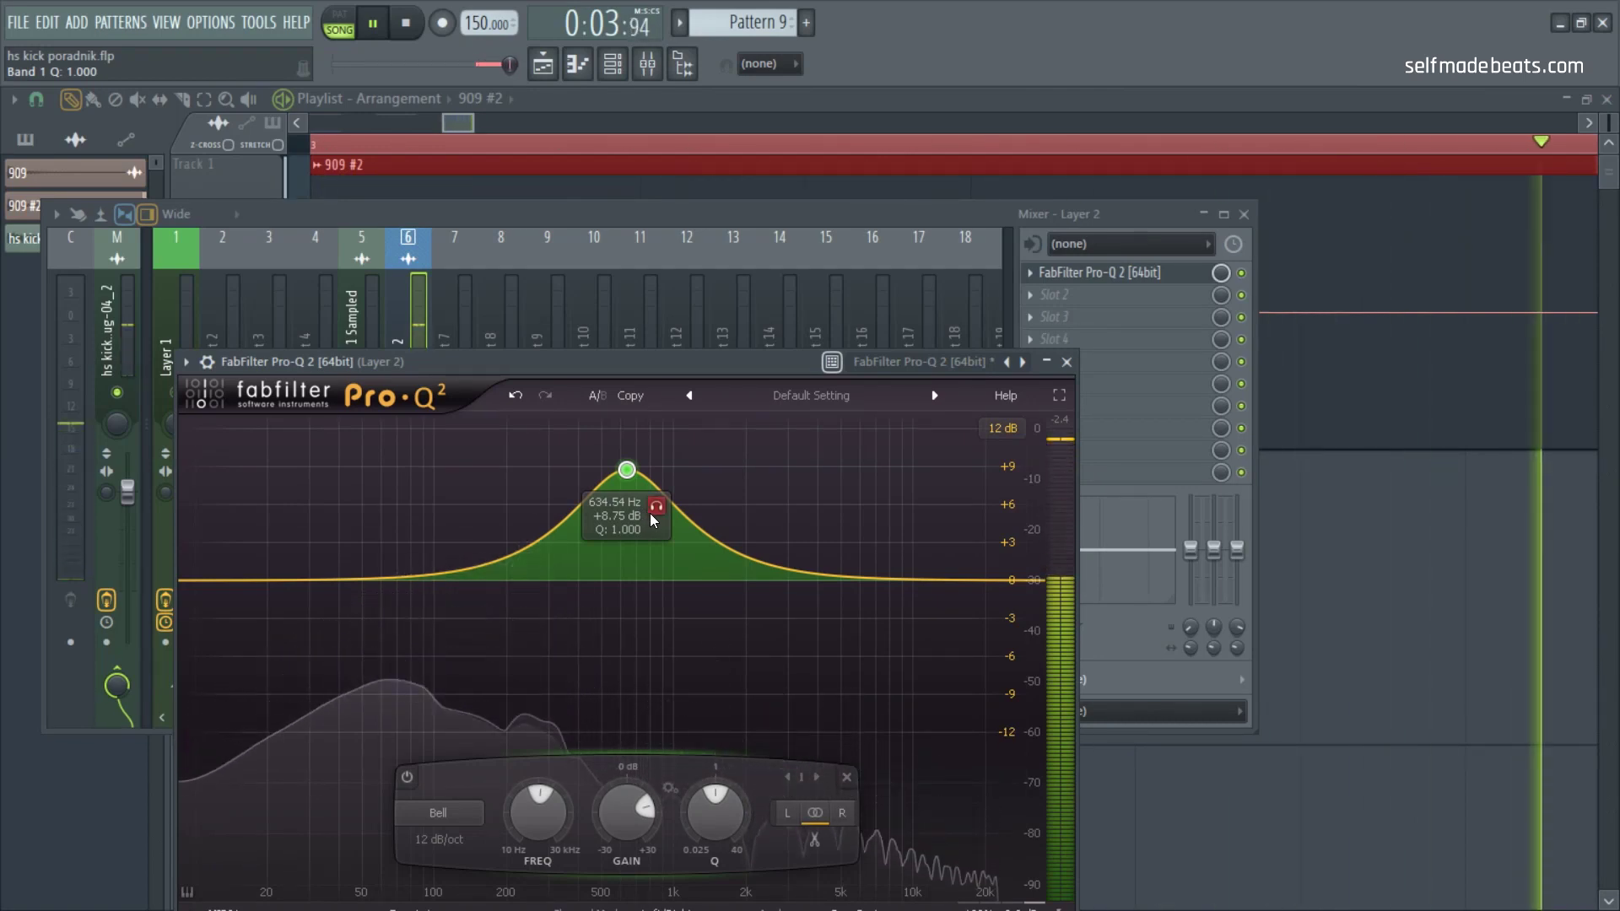
{"action": "left_click_drag", "start_coordinate": [657, 516], "coordinate": [660, 517]}
{"action": "left_click_drag", "start_coordinate": [534, 550], "coordinate": [530, 625]}
{"action": "left_click", "coordinate": [199, 579]}
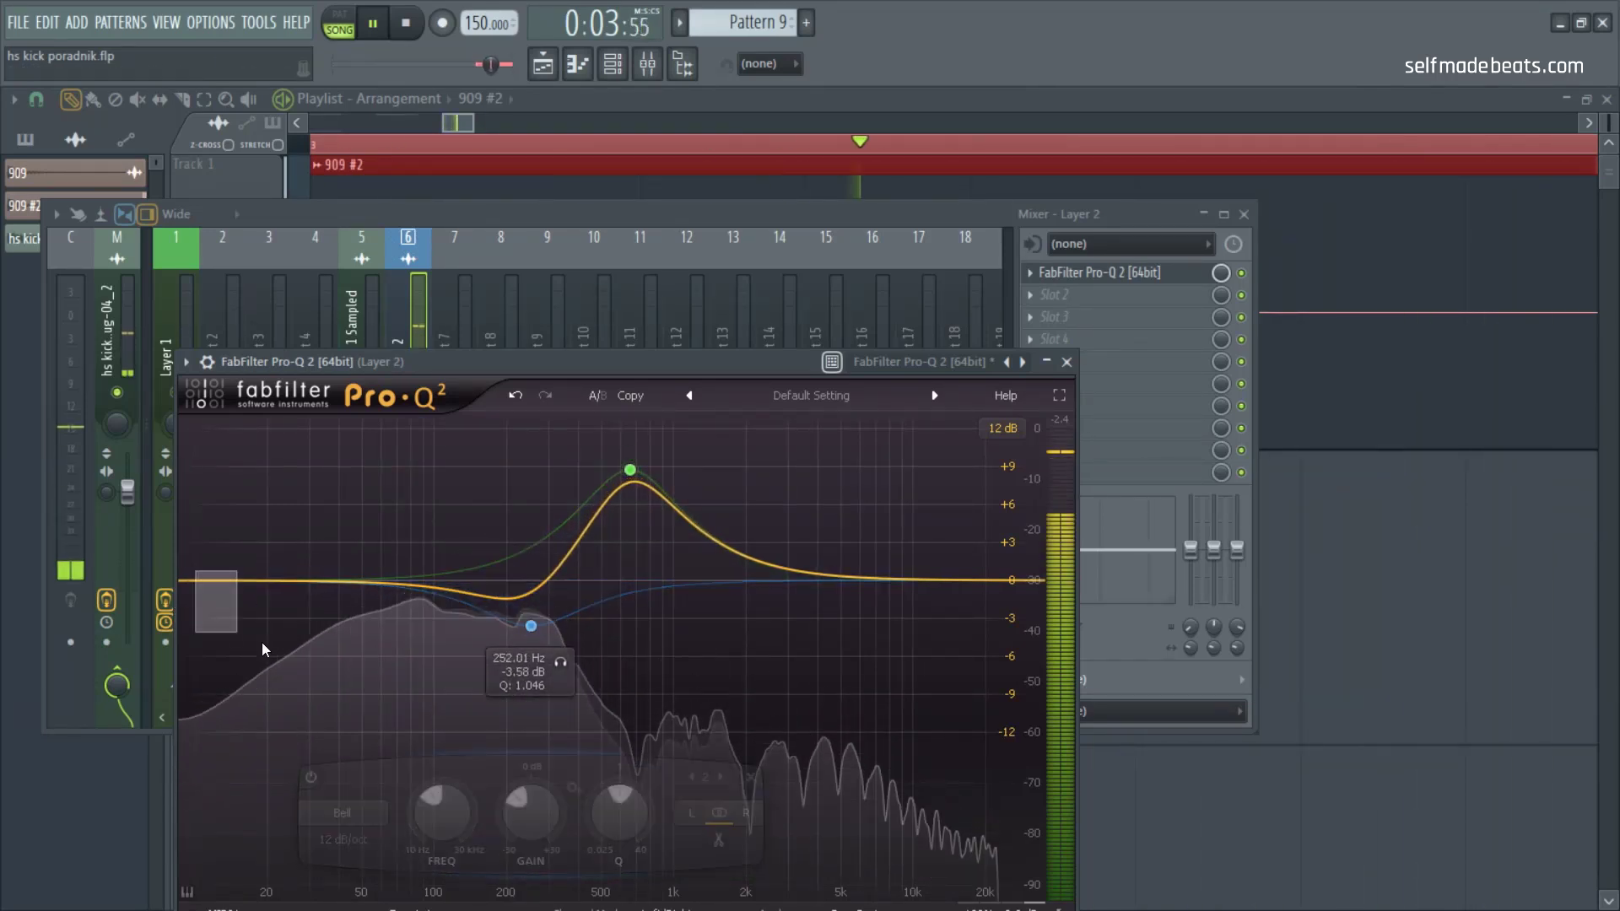
{"action": "left_click_drag", "start_coordinate": [203, 579], "coordinate": [434, 654]}
{"action": "left_click", "coordinate": [1066, 361]}
Step: Load iZotope Trash 2 in Layer 2's second slot, with Stage 1 on Heavy Cracked Actress, drive 4.9 and mix about 31%
{"action": "left_click", "coordinate": [1031, 297]}
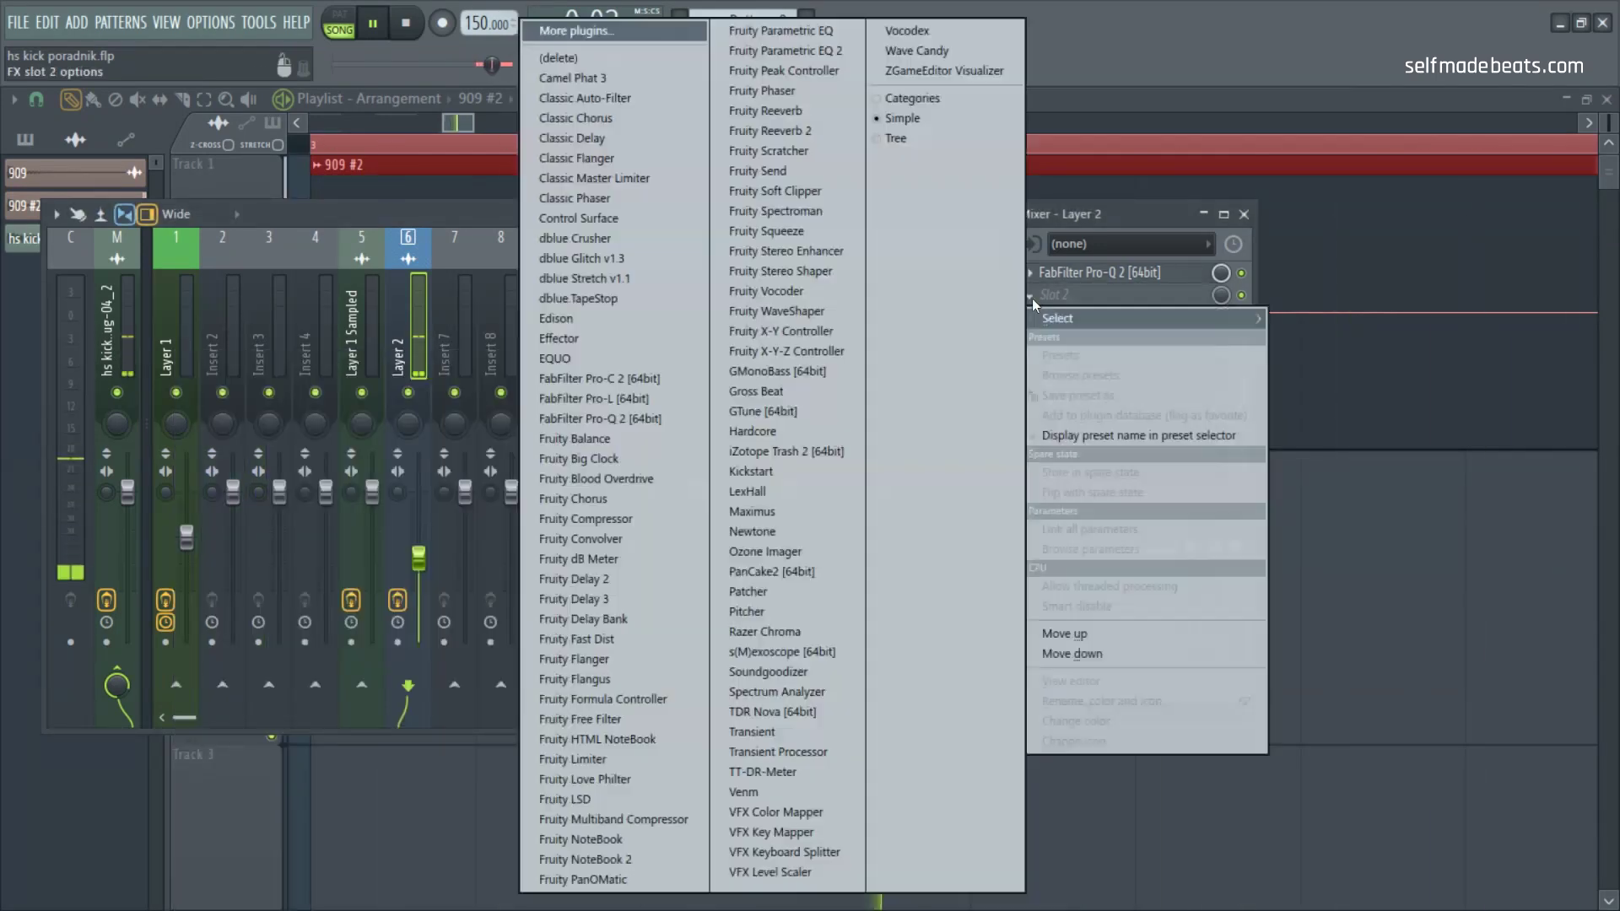
{"action": "left_click", "coordinate": [825, 454]}
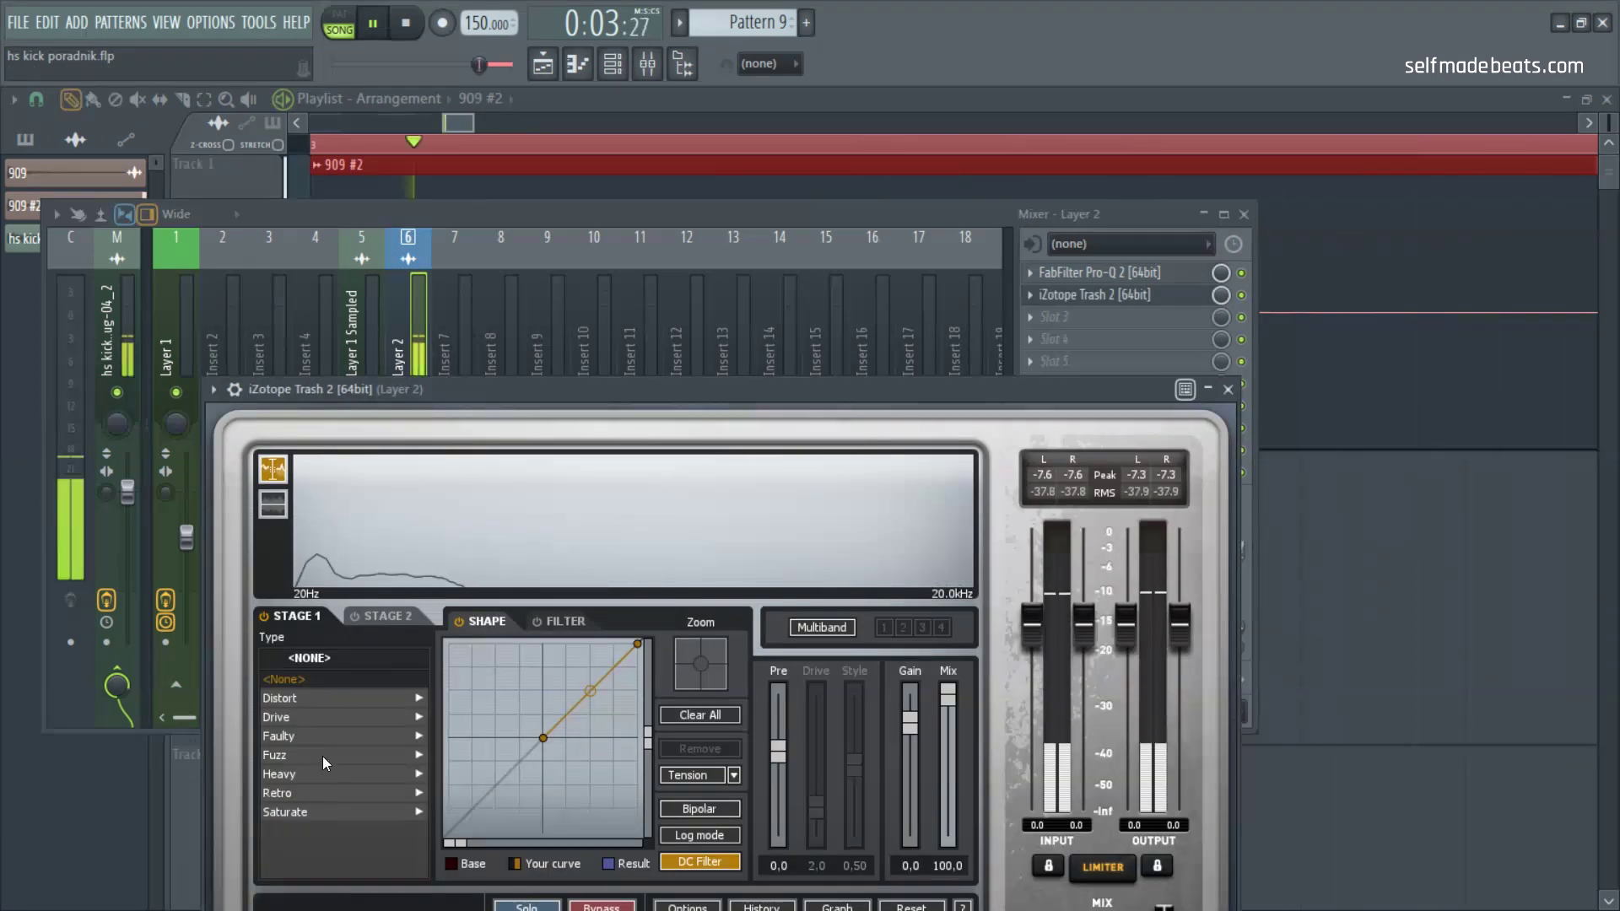
{"action": "left_click", "coordinate": [301, 766]}
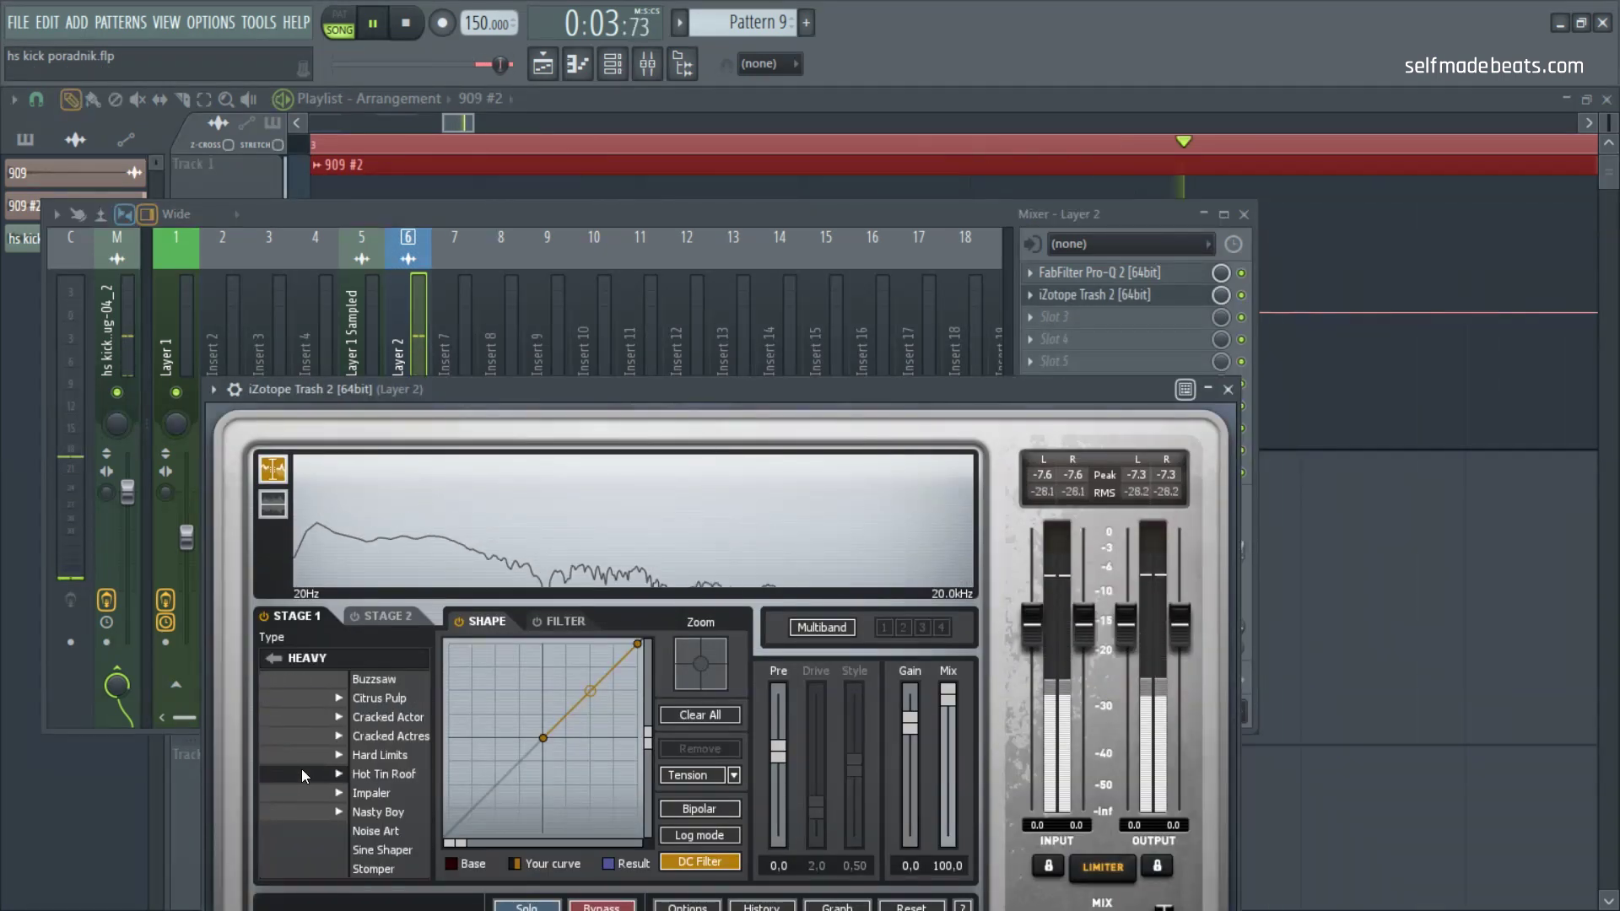
{"action": "left_click", "coordinate": [352, 737]}
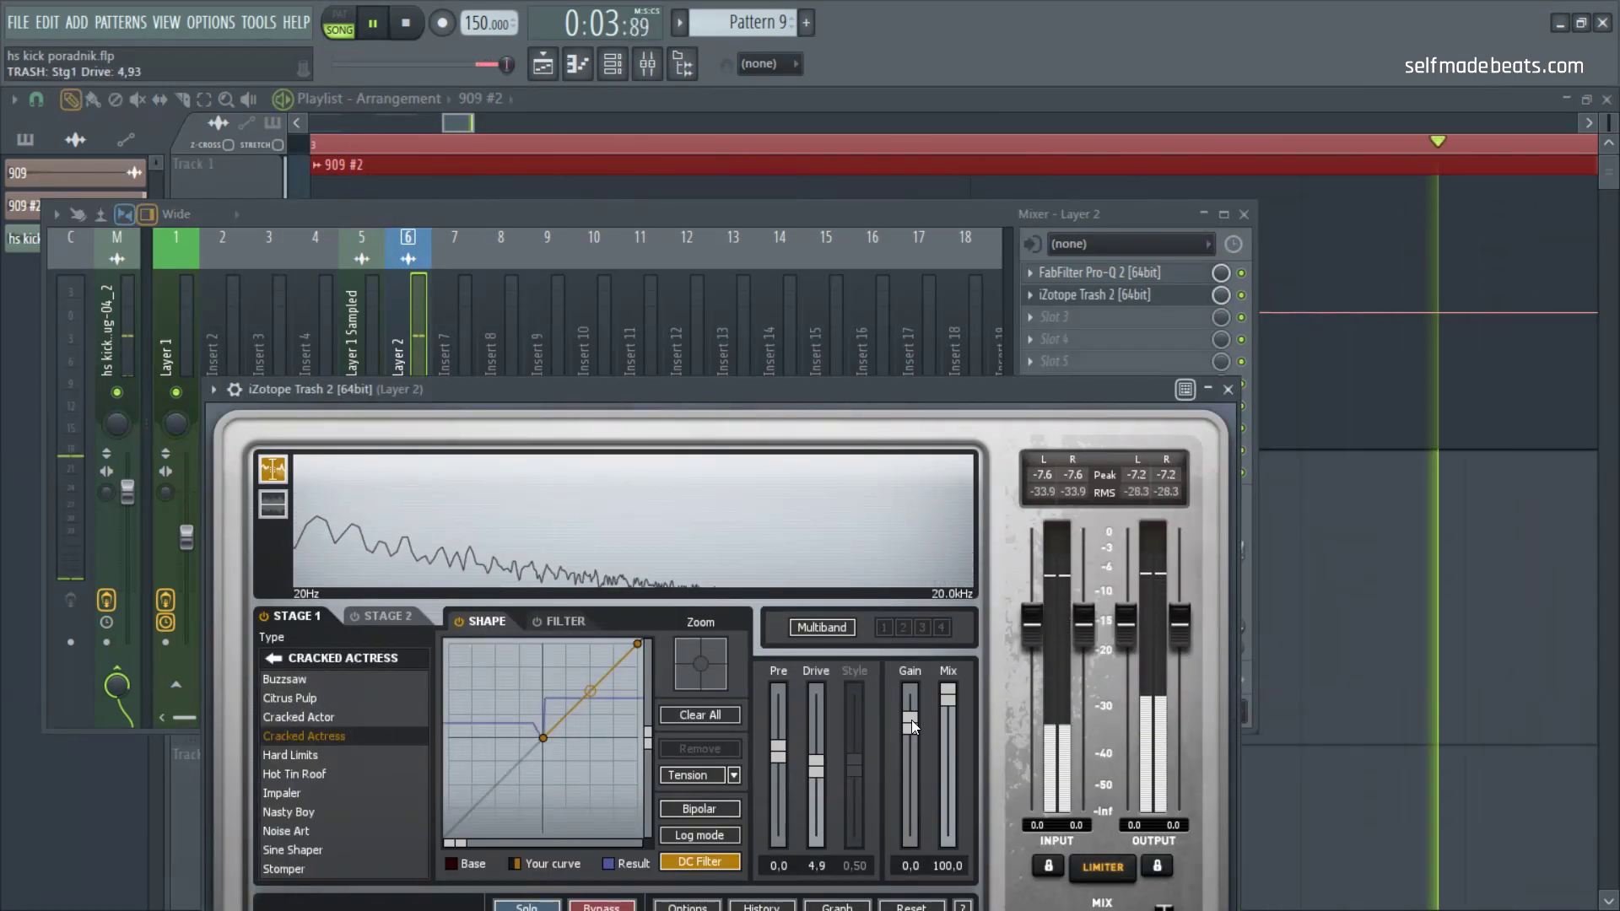
{"action": "left_click_drag", "start_coordinate": [948, 701], "coordinate": [950, 786]}
{"action": "left_click_drag", "start_coordinate": [821, 772], "coordinate": [822, 760]}
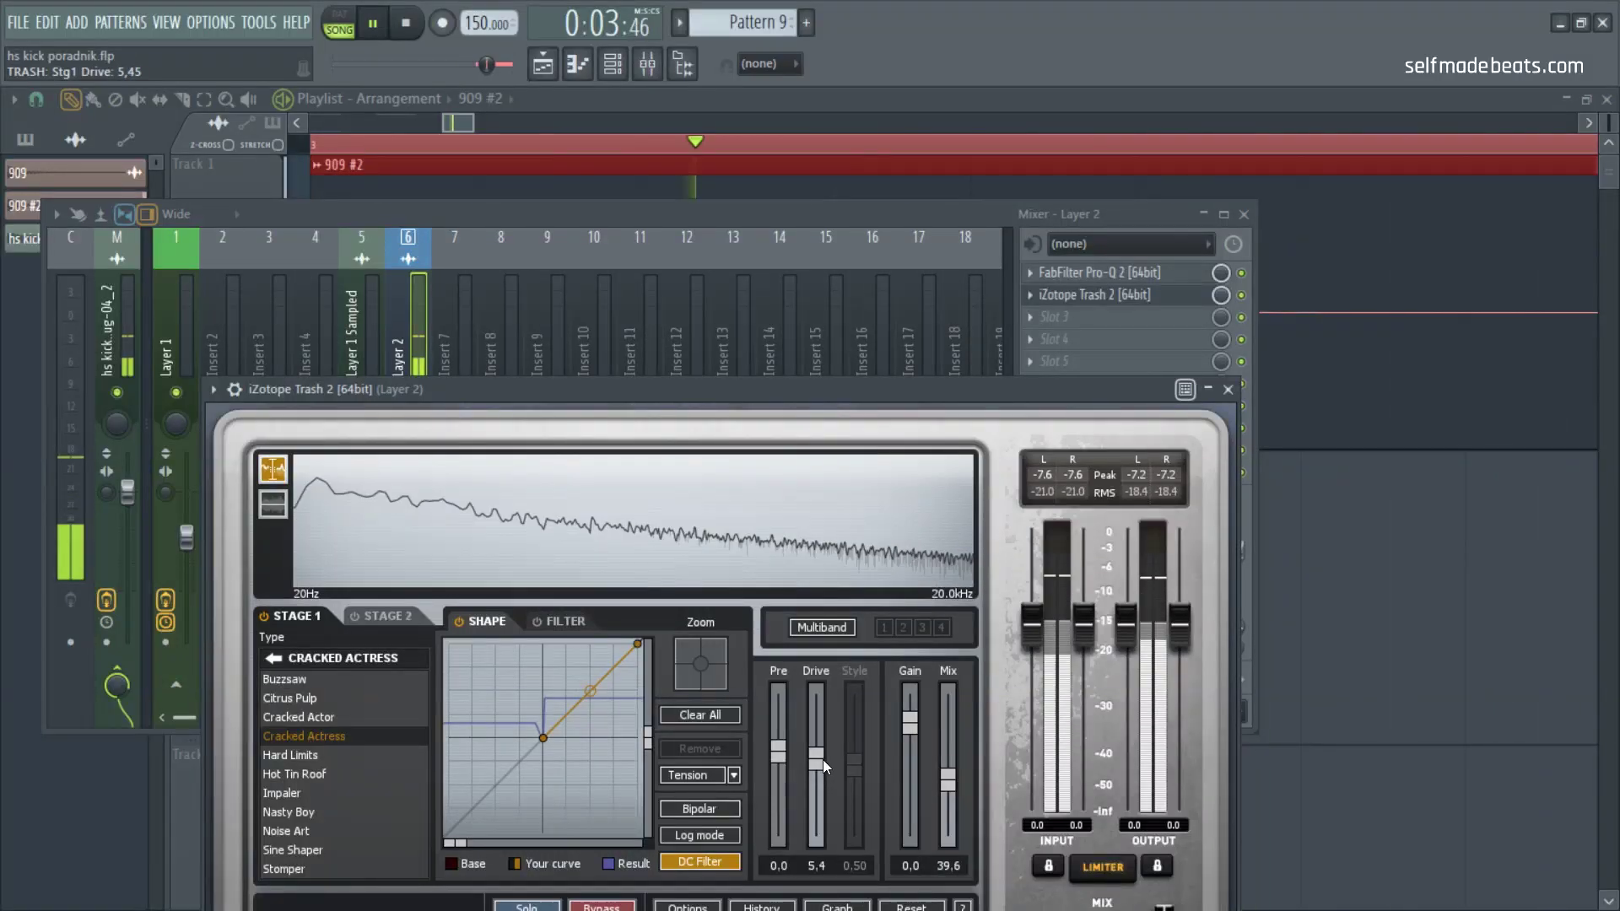
{"action": "left_click_drag", "start_coordinate": [938, 779], "coordinate": [939, 786]}
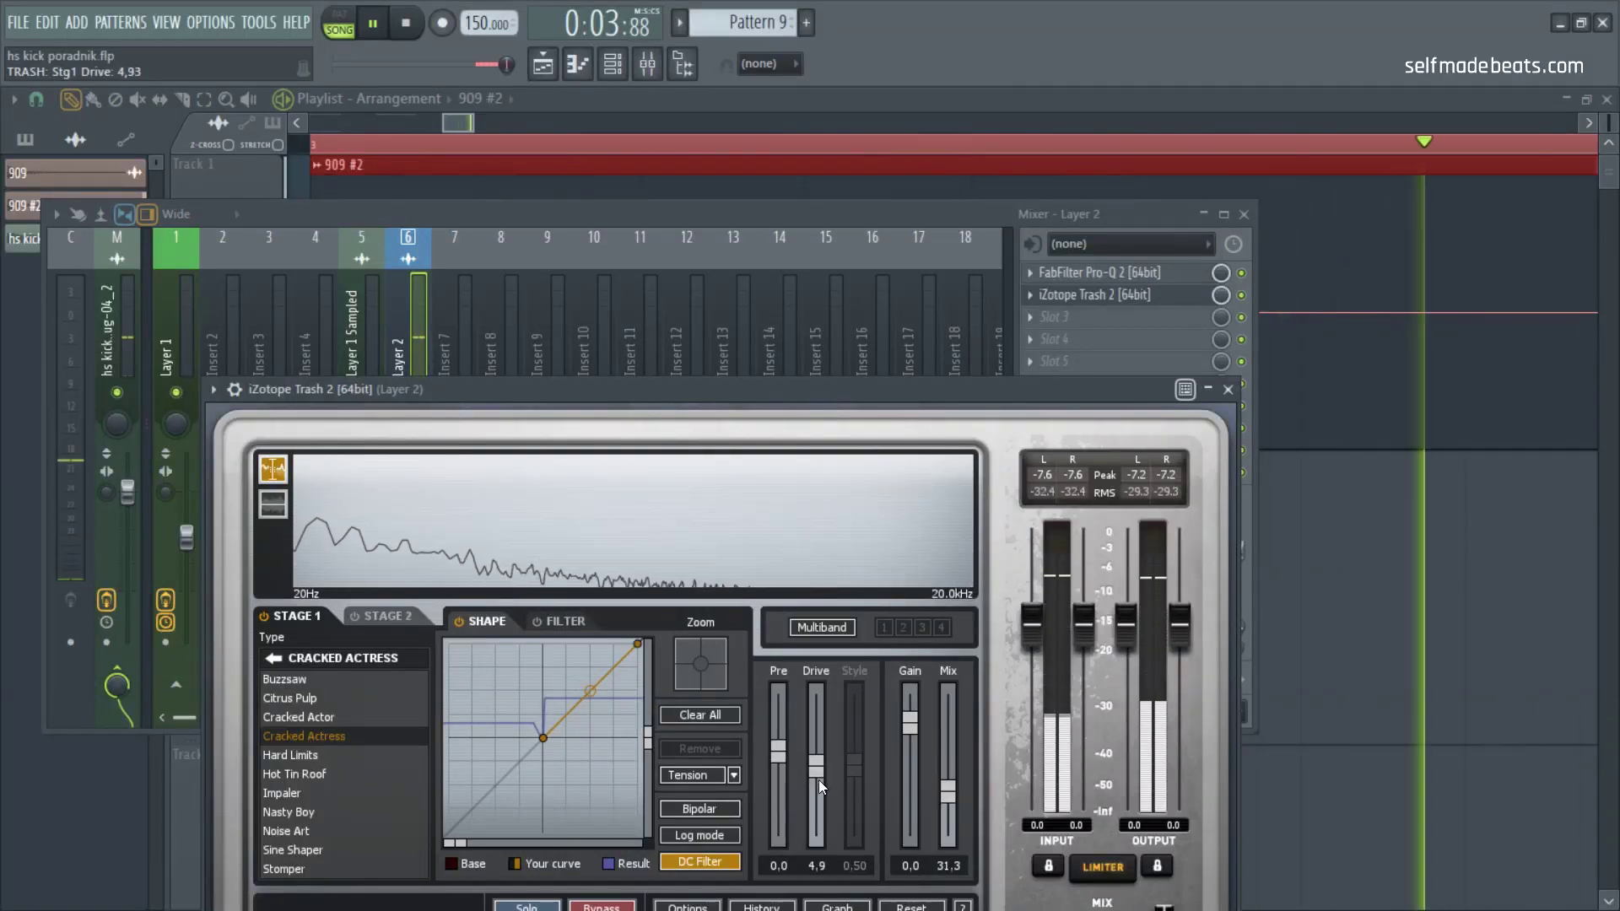
Step: Enable Stage 2 in Trash 2 with the Saturate type Delicate Harmonics, and close the plugin
{"action": "left_click", "coordinate": [356, 616]}
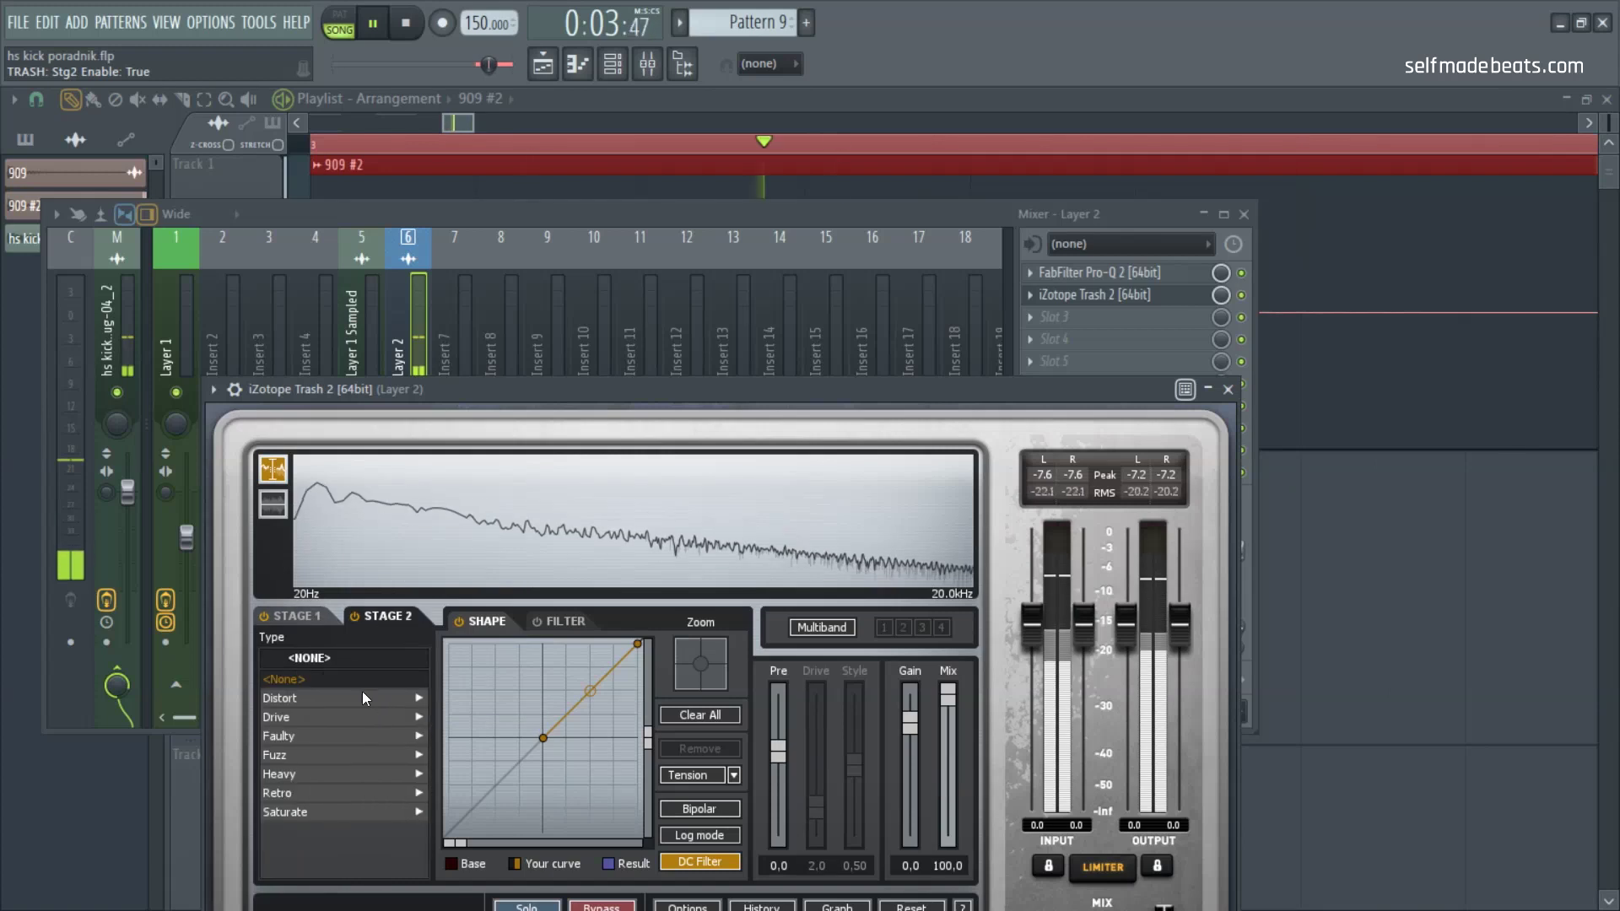
{"action": "left_click", "coordinate": [294, 812]}
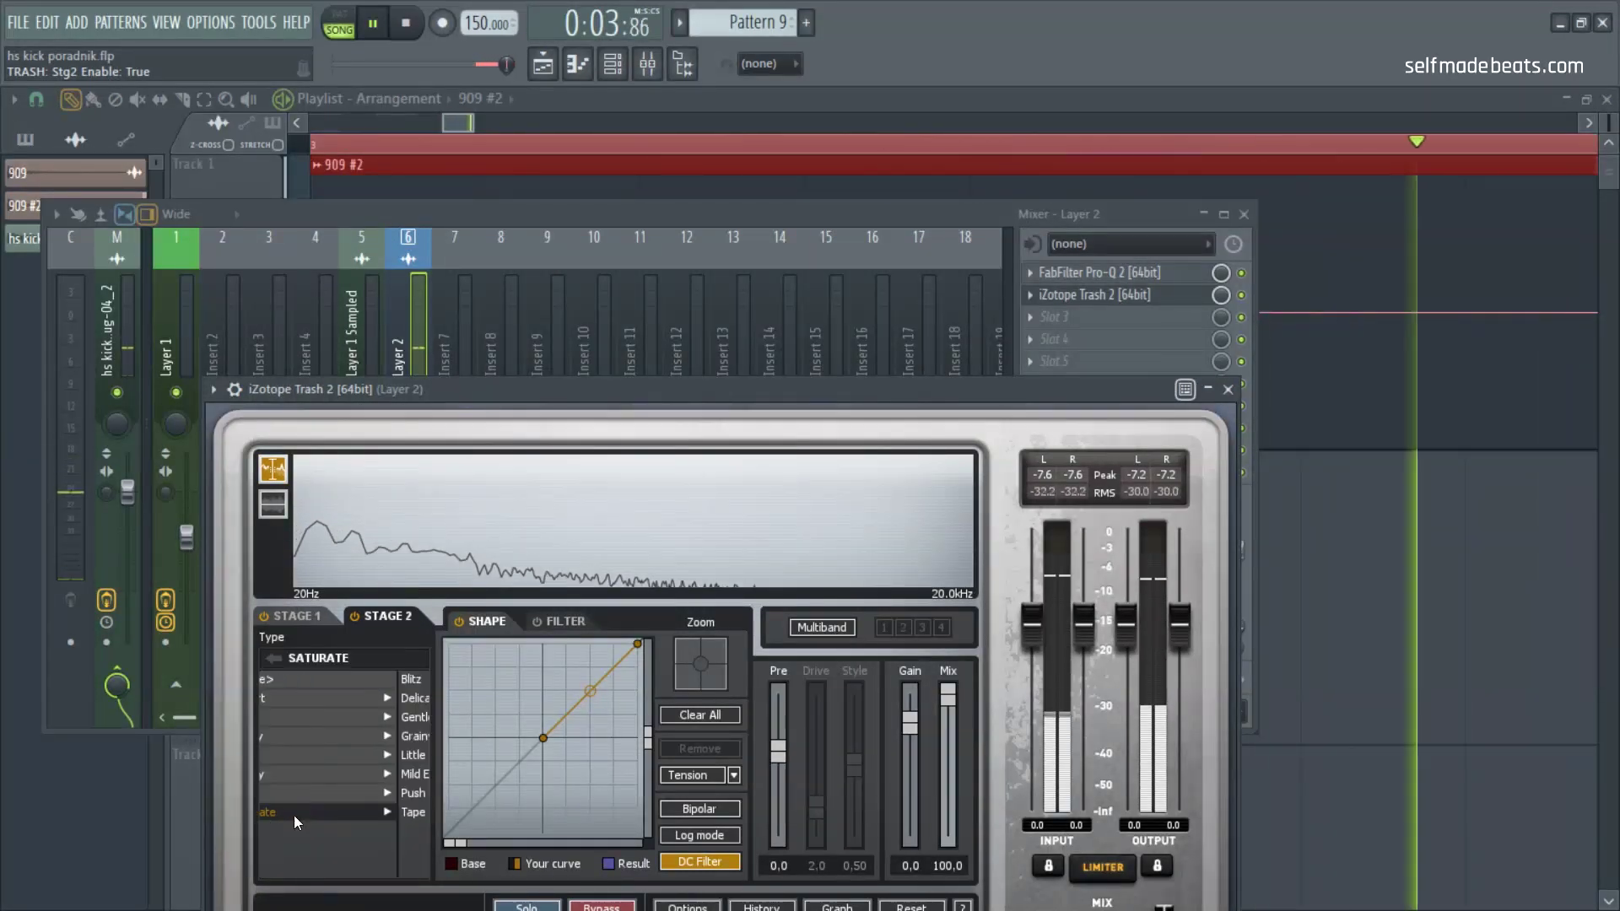
{"action": "left_click", "coordinate": [310, 698]}
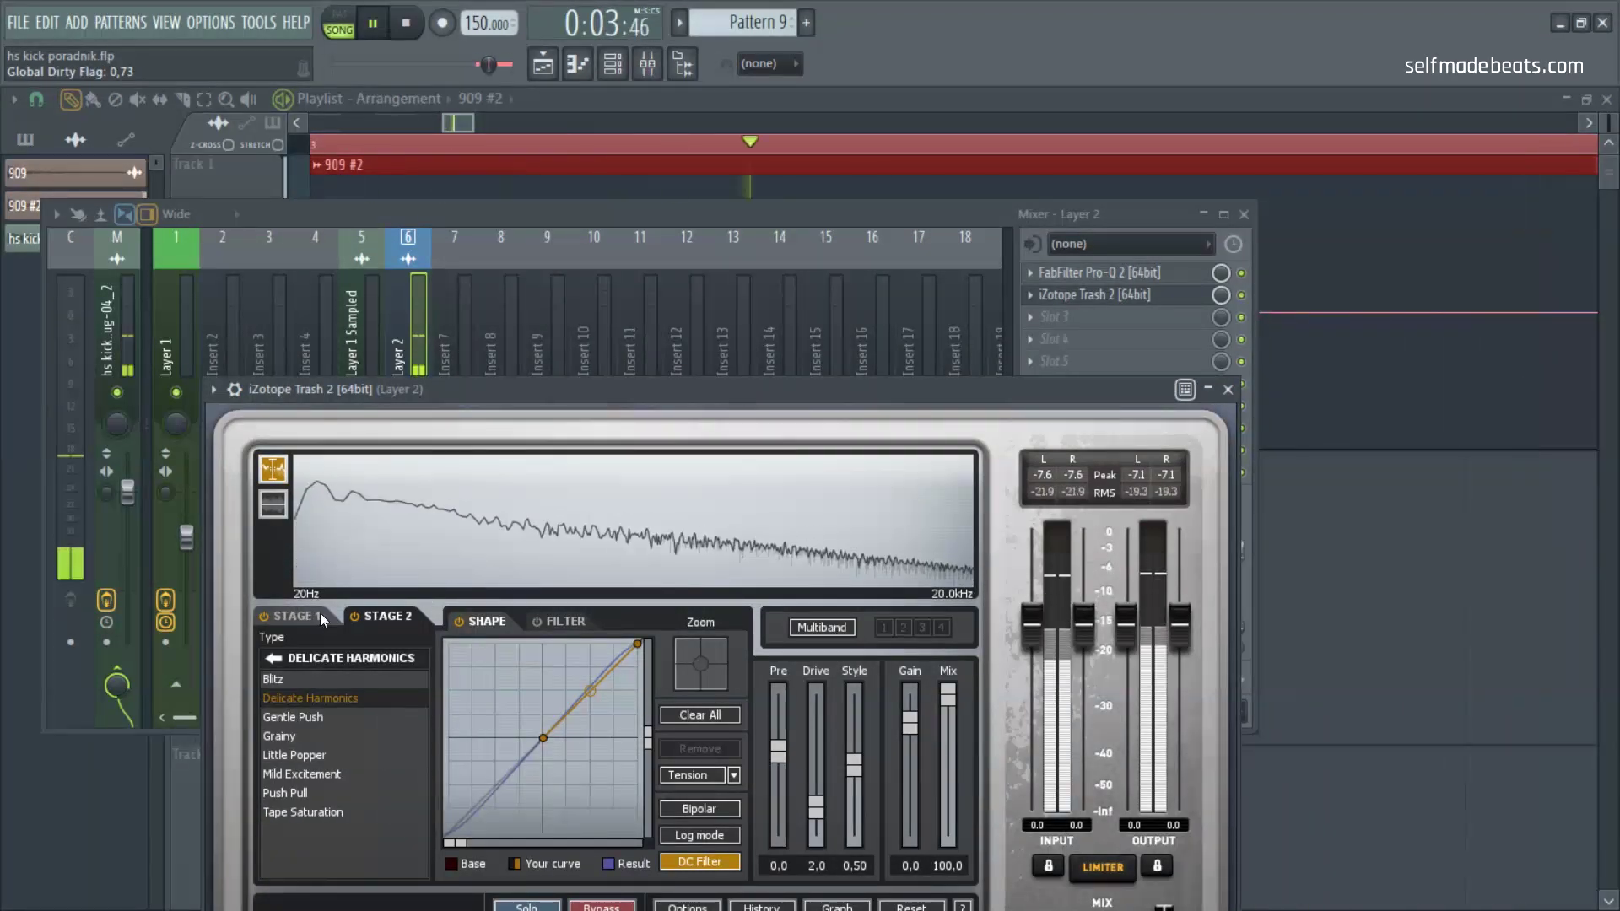
{"action": "left_click", "coordinate": [1227, 388]}
Step: Add a second Pro-Q 2 in slot 3, boosting about 9.75 dB near 660 Hz and cutting about 3.3 dB at 252 Hz with Q 3.4
{"action": "left_click", "coordinate": [1039, 325]}
{"action": "left_click", "coordinate": [608, 291]}
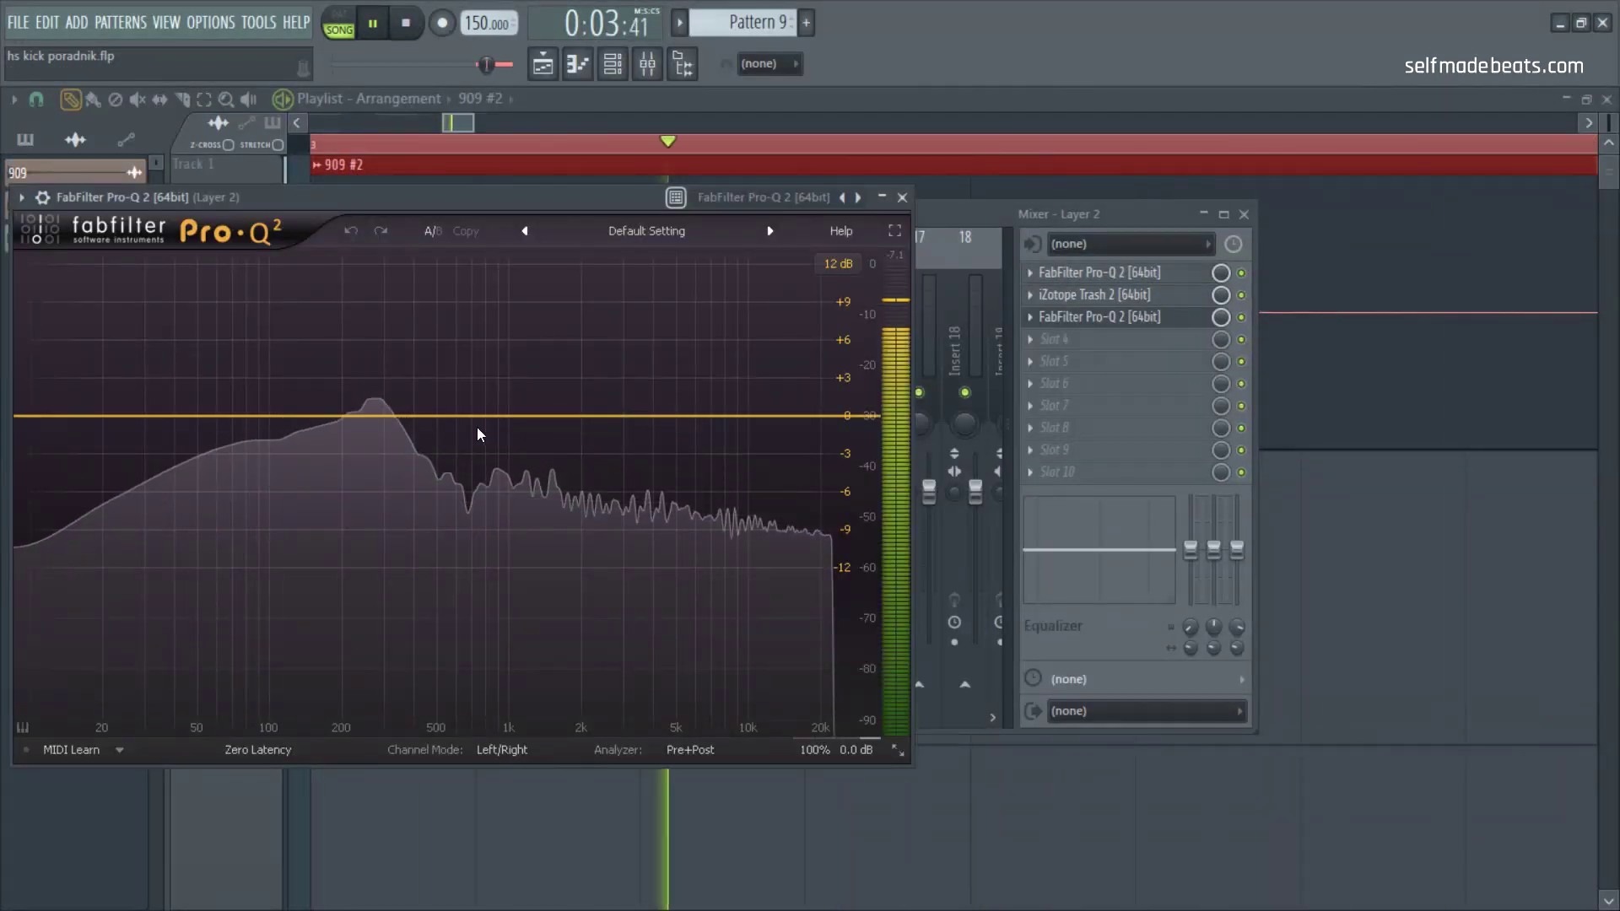
{"action": "left_click_drag", "start_coordinate": [464, 416], "coordinate": [466, 291]}
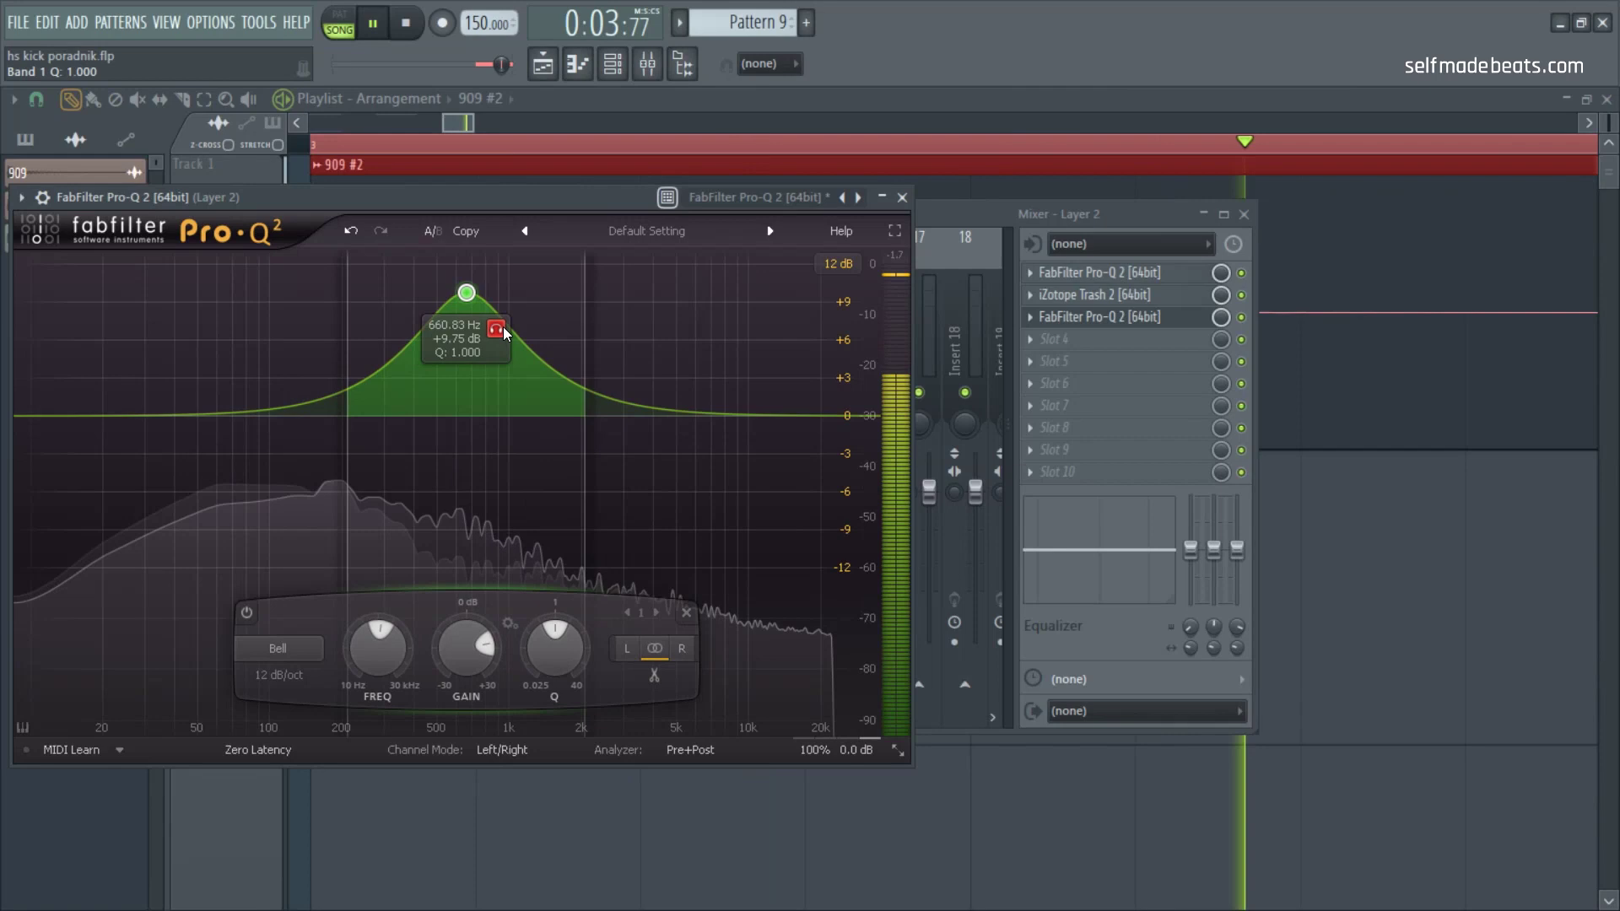
{"action": "left_click_drag", "start_coordinate": [360, 408], "coordinate": [366, 458]}
{"action": "scroll", "coordinate": [366, 458], "scroll_direction": "up", "scroll_amount": 3}
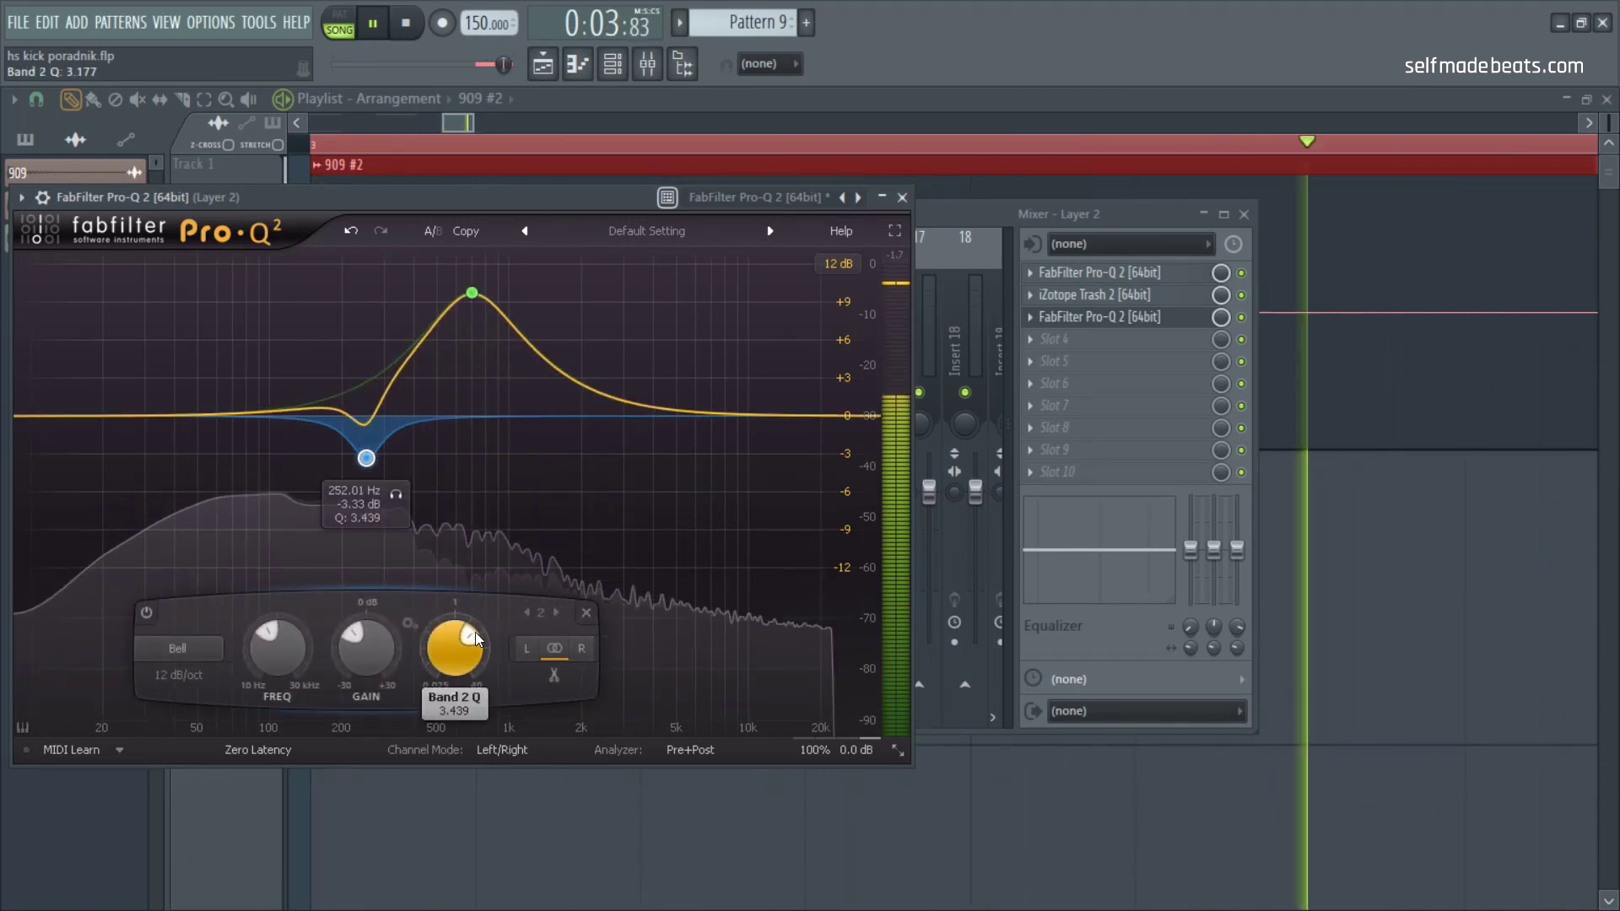
Step: Add a high-frequency boost of about 4 dB above 10 kHz and a low shelf of about -1.3 dB near 102 Hz
{"action": "left_click_drag", "start_coordinate": [738, 416], "coordinate": [780, 363]}
{"action": "left_click", "coordinate": [290, 421]}
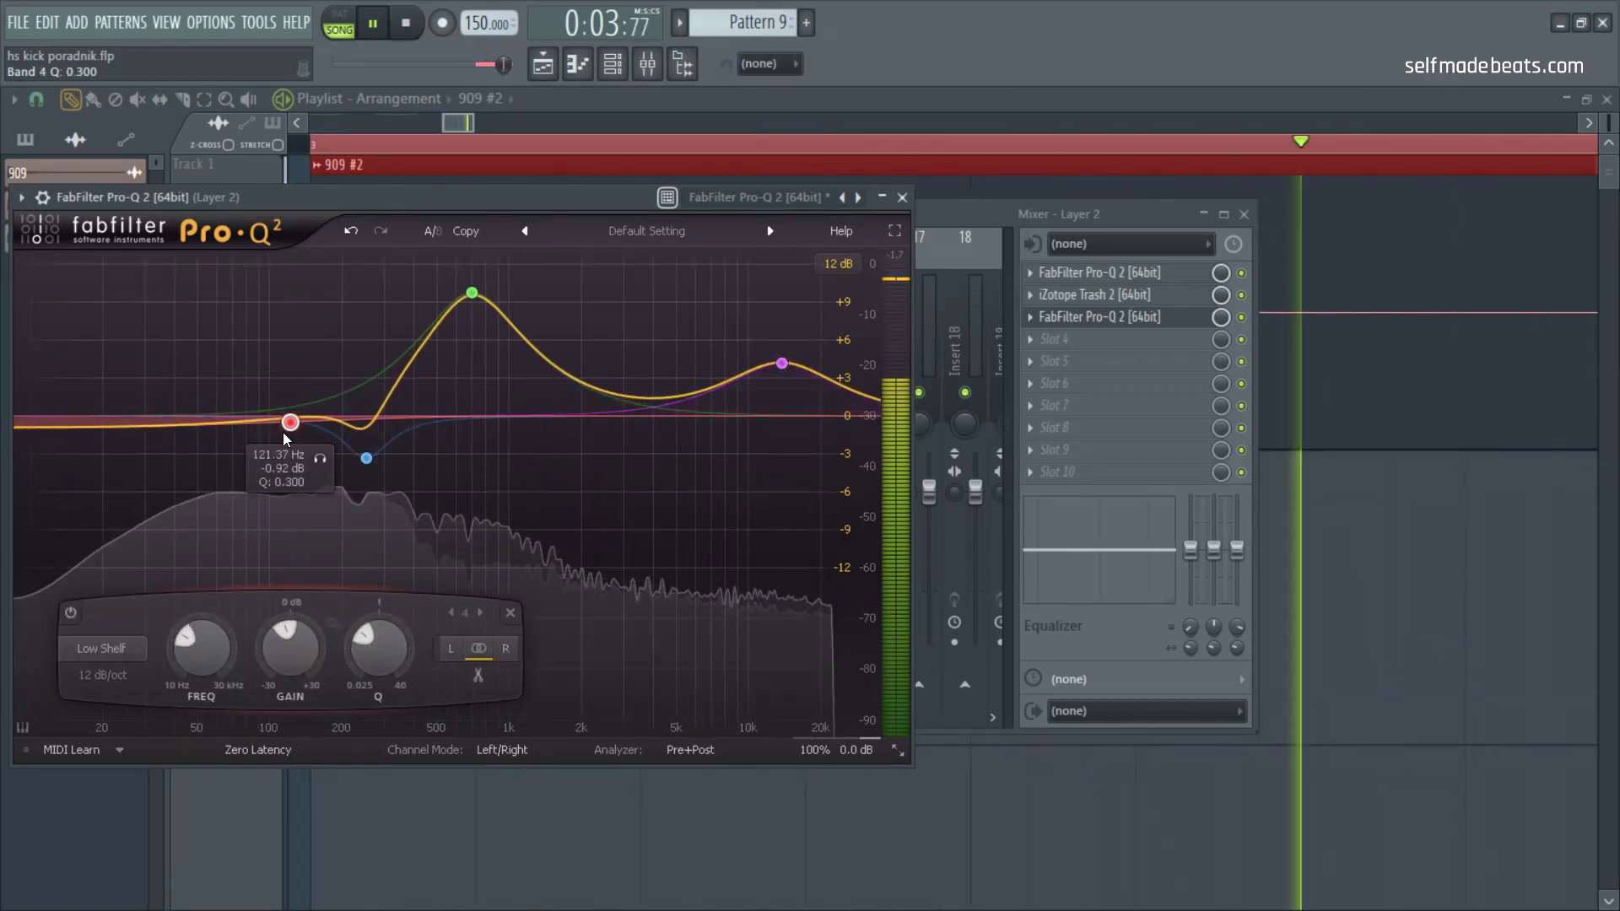
{"action": "left_click_drag", "start_coordinate": [284, 433], "coordinate": [265, 435]}
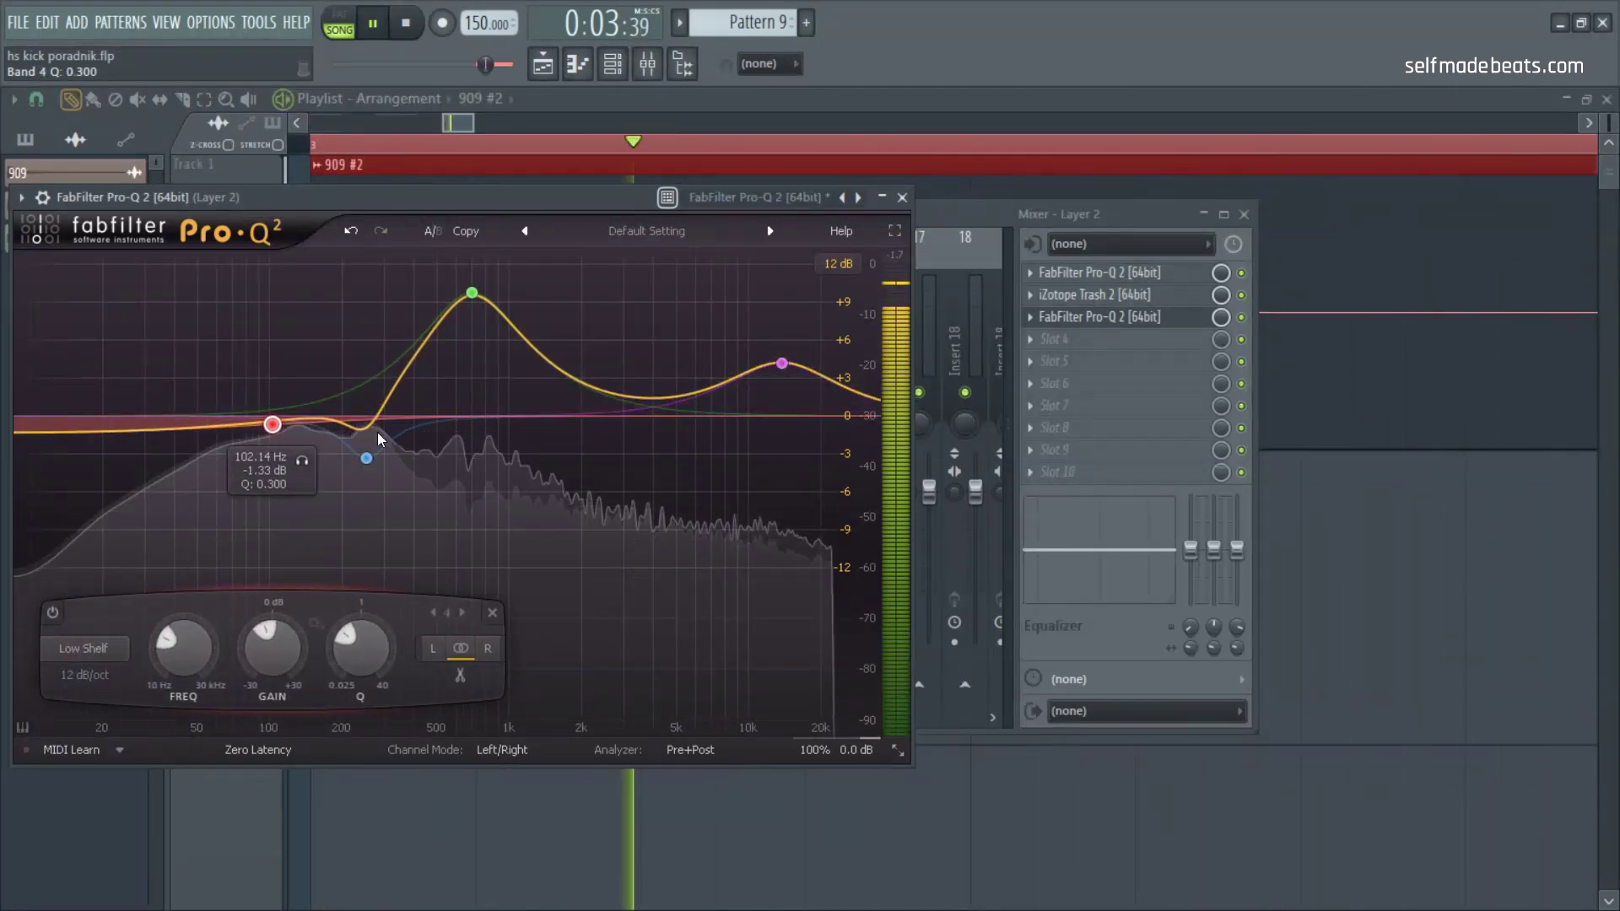
Step: Load Venm in Layer 2's fourth slot and set its mix to about 50% and drive to about 23 dB
{"action": "left_click", "coordinate": [995, 349]}
{"action": "left_click", "coordinate": [1034, 338]}
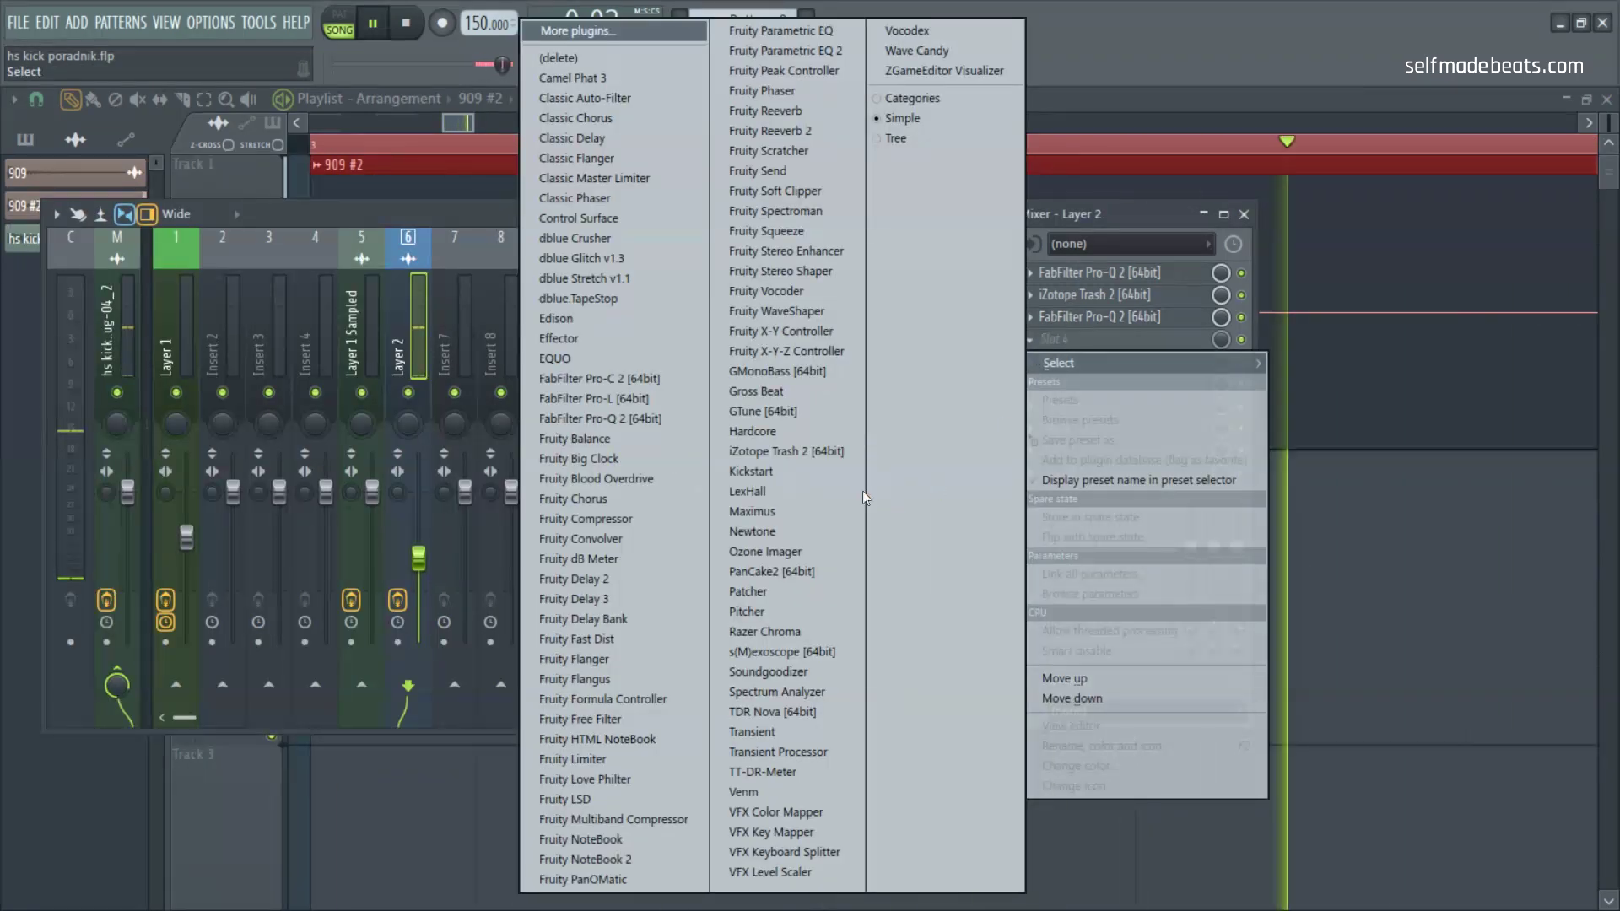
{"action": "left_click", "coordinate": [806, 791]}
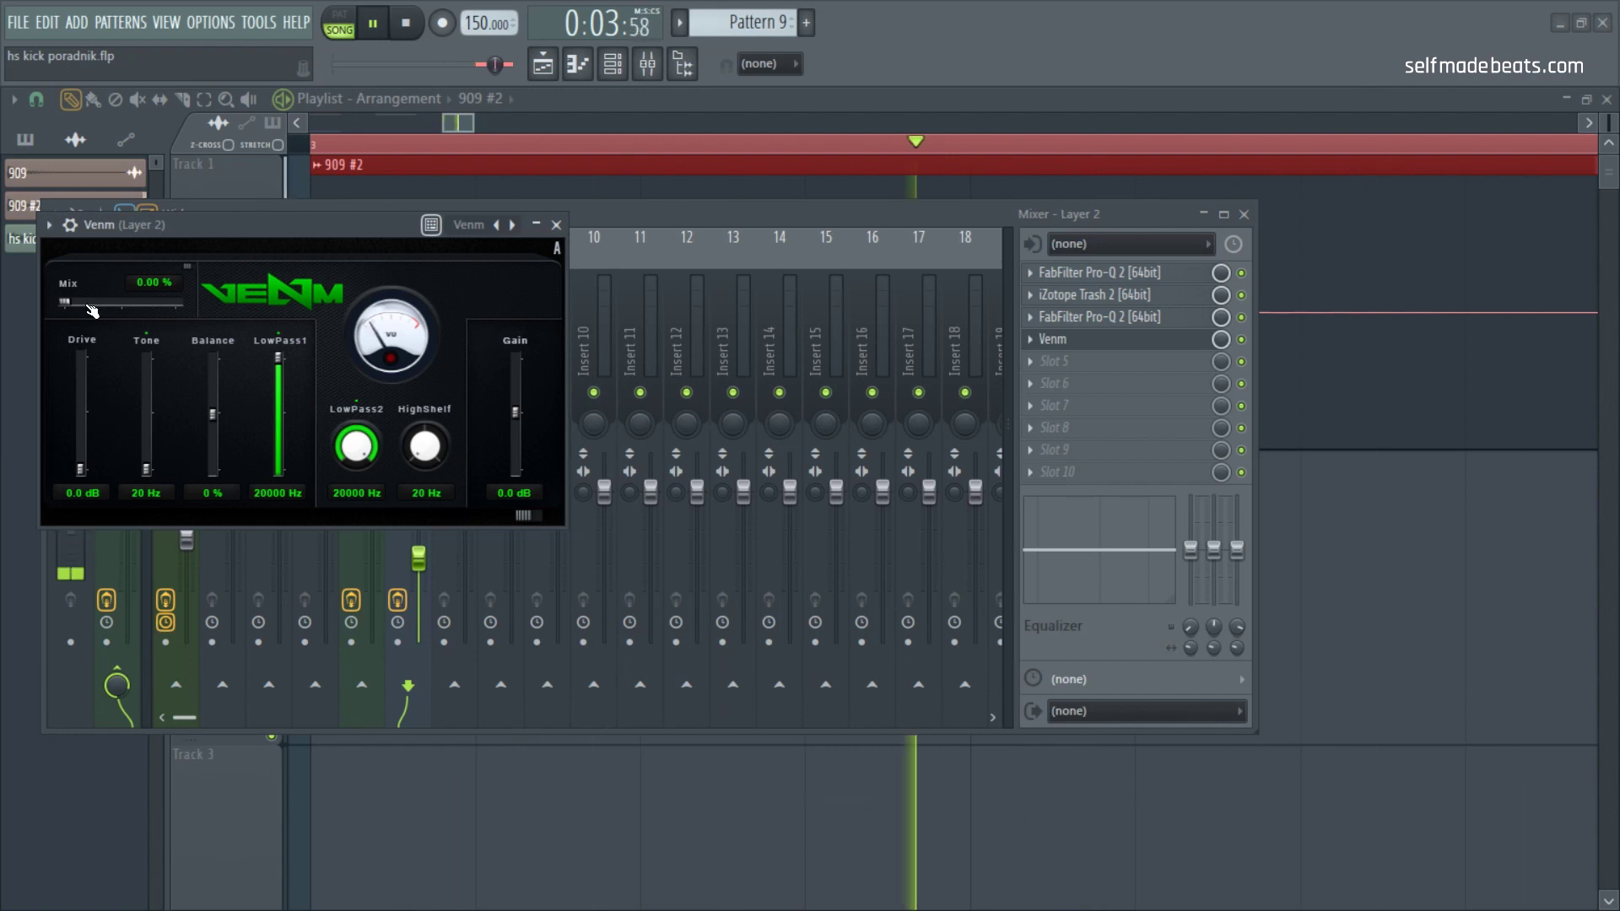
{"action": "left_click_drag", "start_coordinate": [81, 469], "coordinate": [81, 416]}
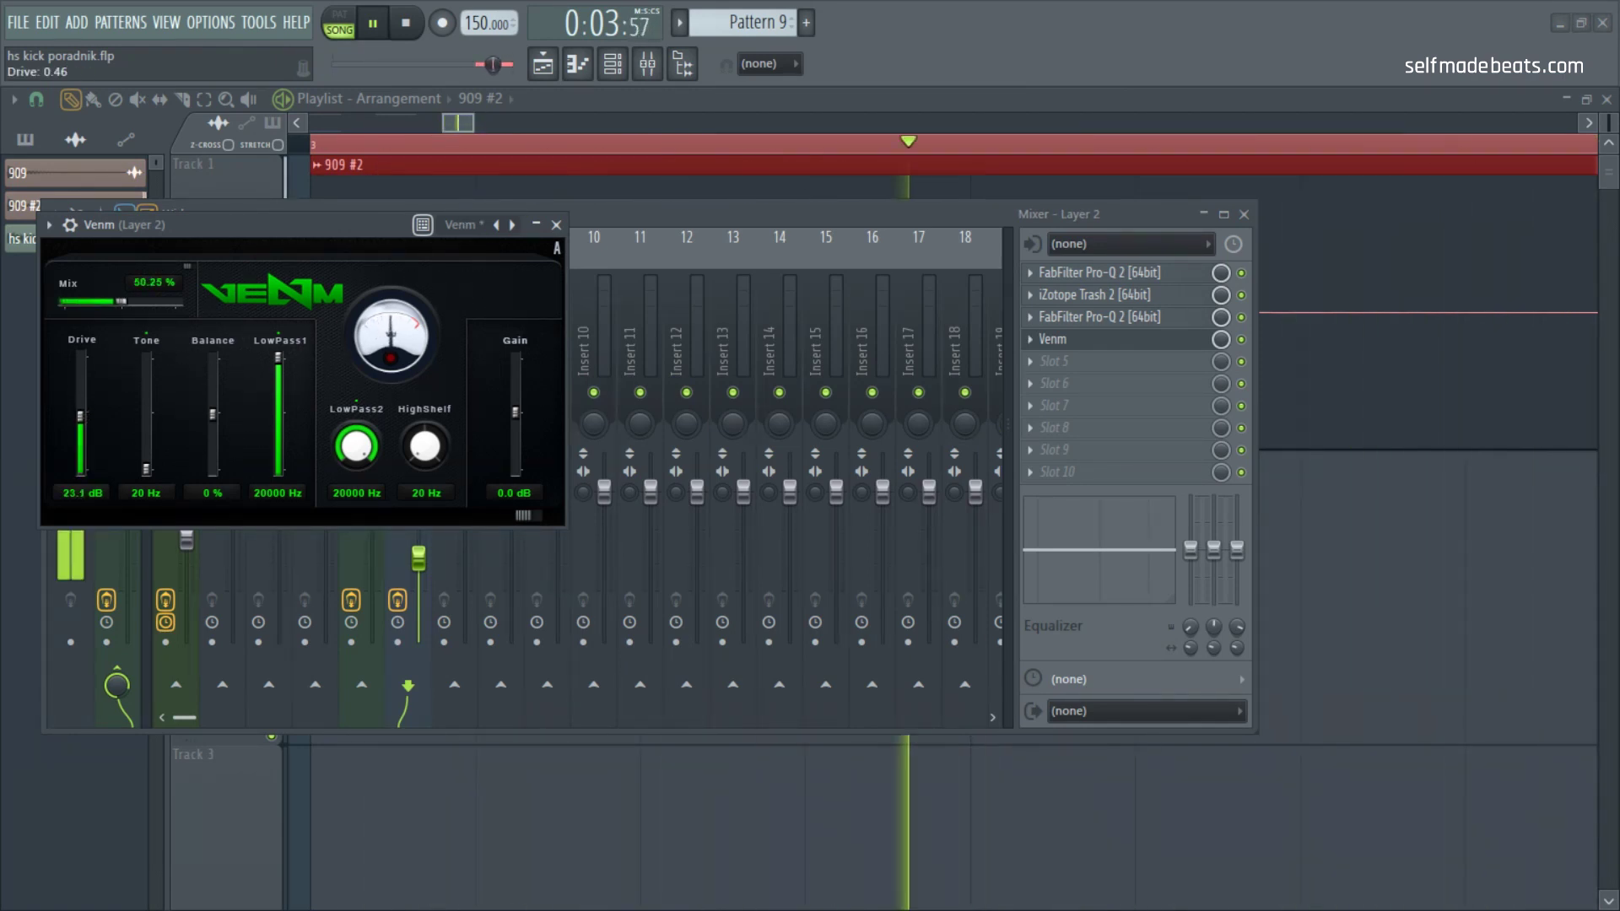
Step: Set Layer 2's Venm to about 32.6% mix, 30.6 dB drive, 26 Hz tone and 45% balance, and close it
{"action": "left_click_drag", "start_coordinate": [114, 309], "coordinate": [101, 310]}
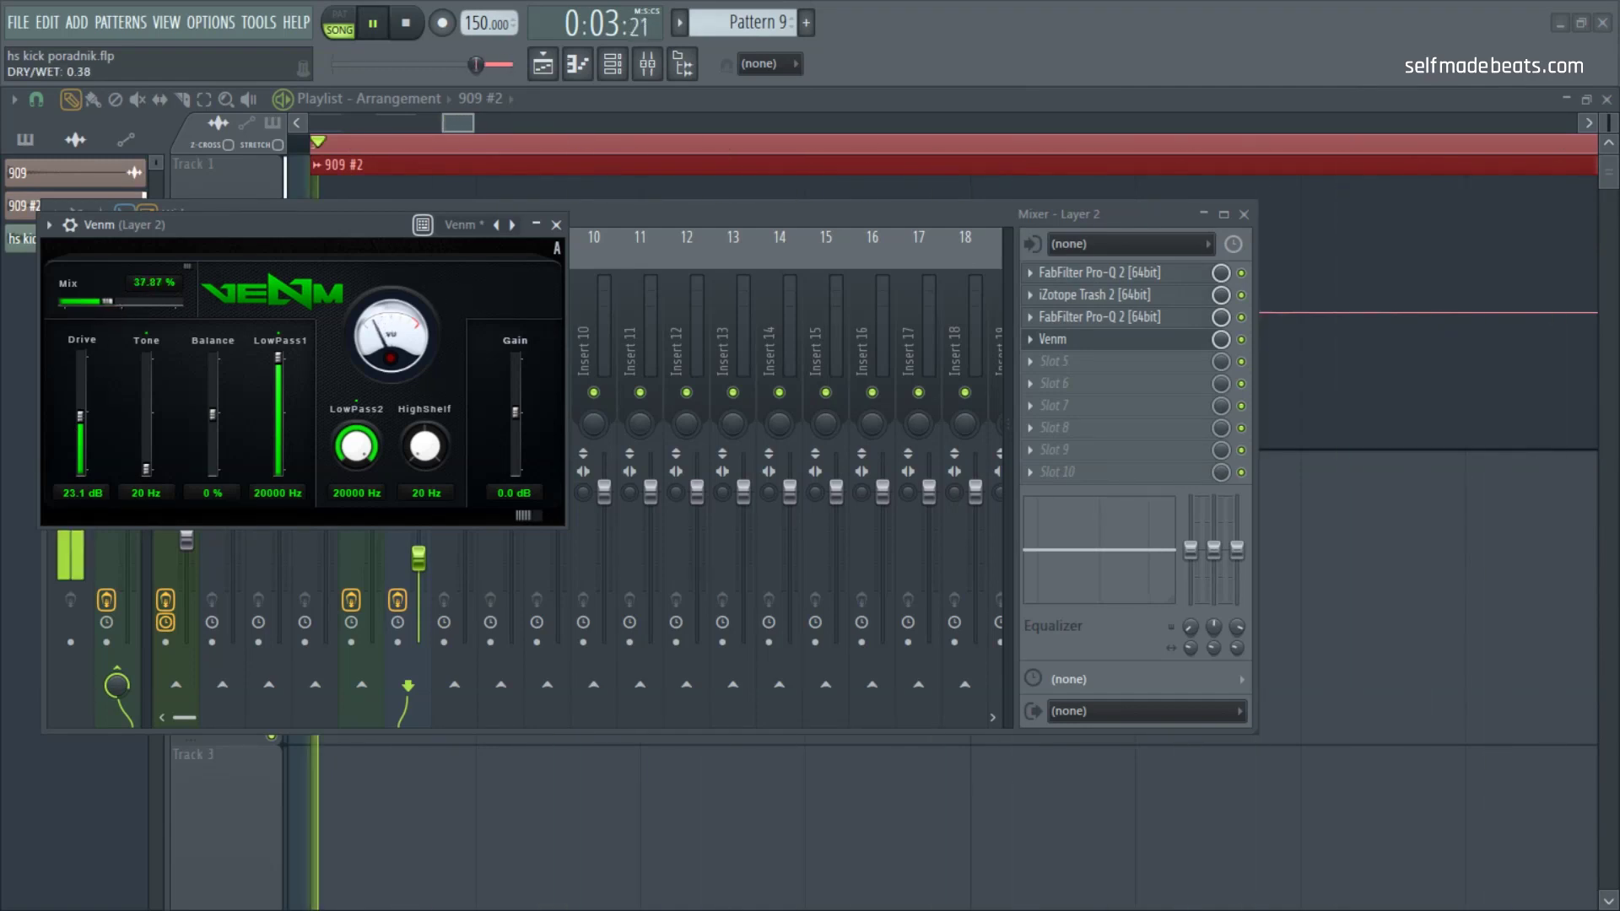
{"action": "left_click", "coordinate": [148, 469]}
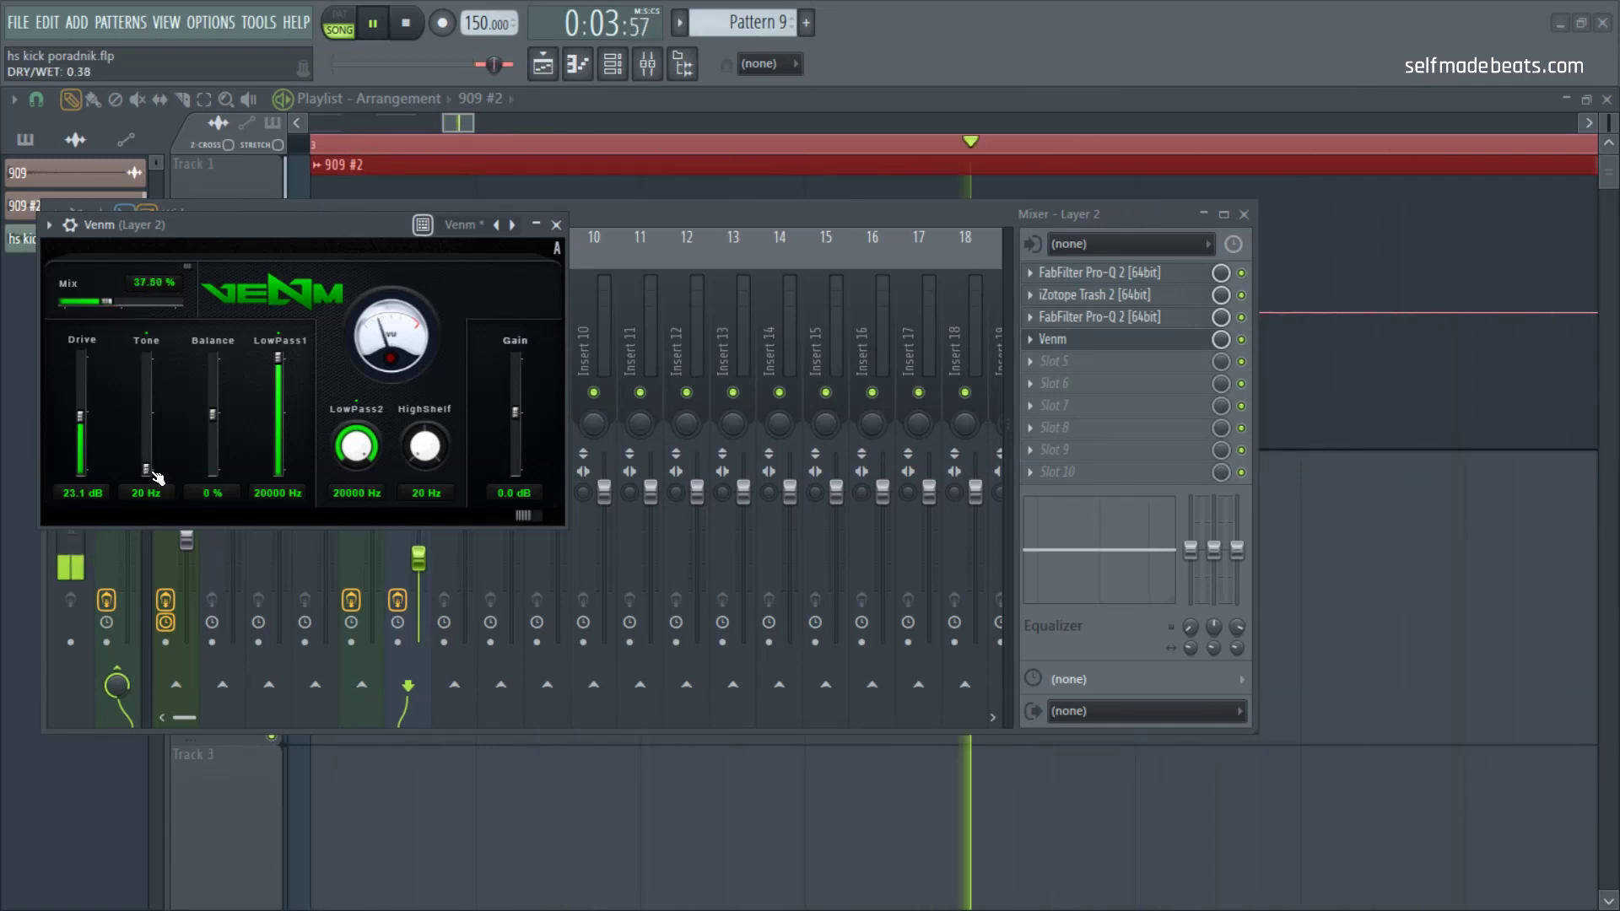
{"action": "left_click_drag", "start_coordinate": [219, 462], "coordinate": [209, 408]}
{"action": "mouse_move", "coordinate": [107, 301]}
{"action": "left_mouse_down"}
{"action": "mouse_move", "coordinate": [128, 301]}
{"action": "mouse_move", "coordinate": [101, 301]}
{"action": "left_mouse_up"}
{"action": "mouse_move", "coordinate": [80, 416]}
{"action": "left_mouse_down"}
{"action": "mouse_move", "coordinate": [80, 430]}
{"action": "mouse_move", "coordinate": [80, 399]}
{"action": "left_mouse_up"}
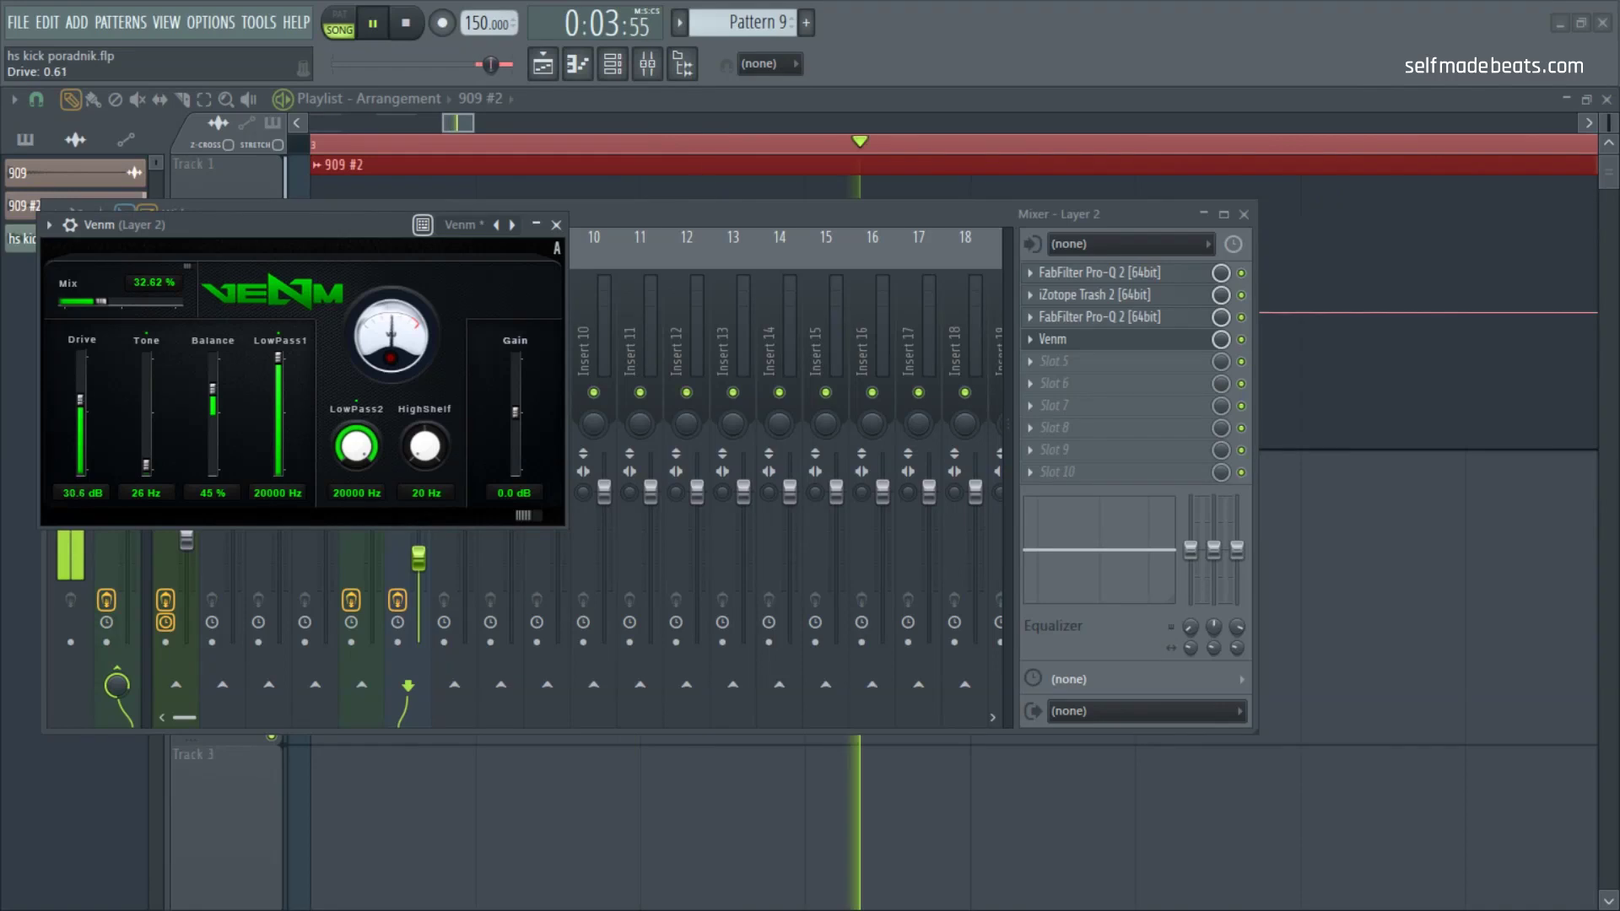
{"action": "left_click", "coordinate": [556, 225]}
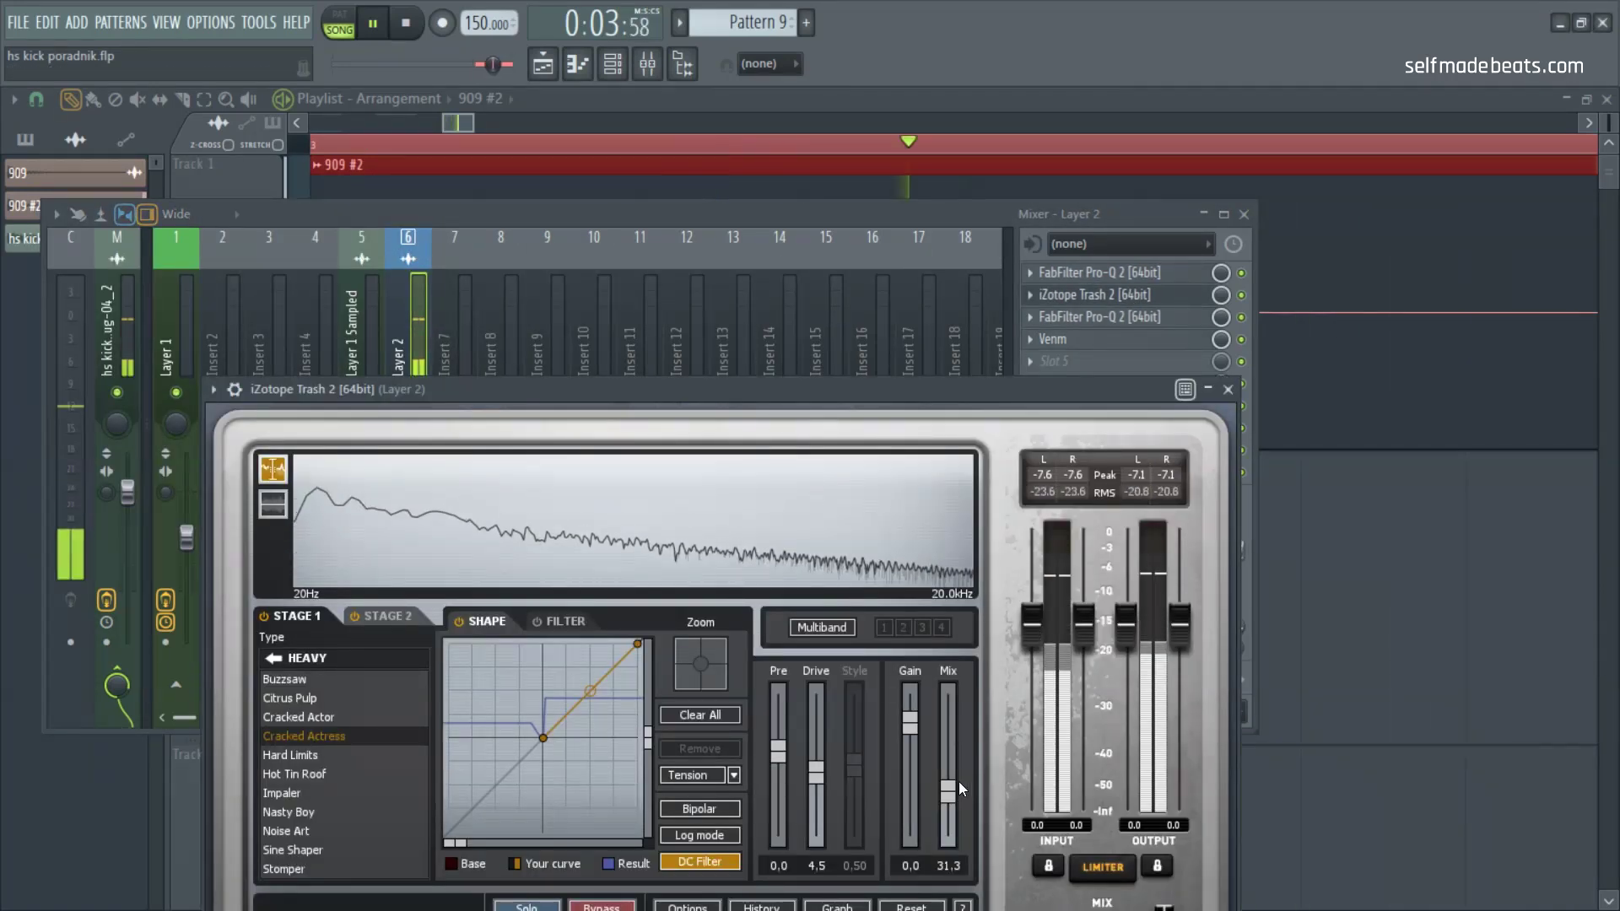
Step: Raise the Stage 1 mix in Layer 2's Trash 2 and close the plugin
{"action": "mouse_move", "coordinate": [951, 737]}
{"action": "left_mouse_down"}
{"action": "mouse_move", "coordinate": [957, 712]}
{"action": "mouse_move", "coordinate": [954, 726]}
{"action": "left_mouse_up"}
{"action": "left_click", "coordinate": [1227, 389]}
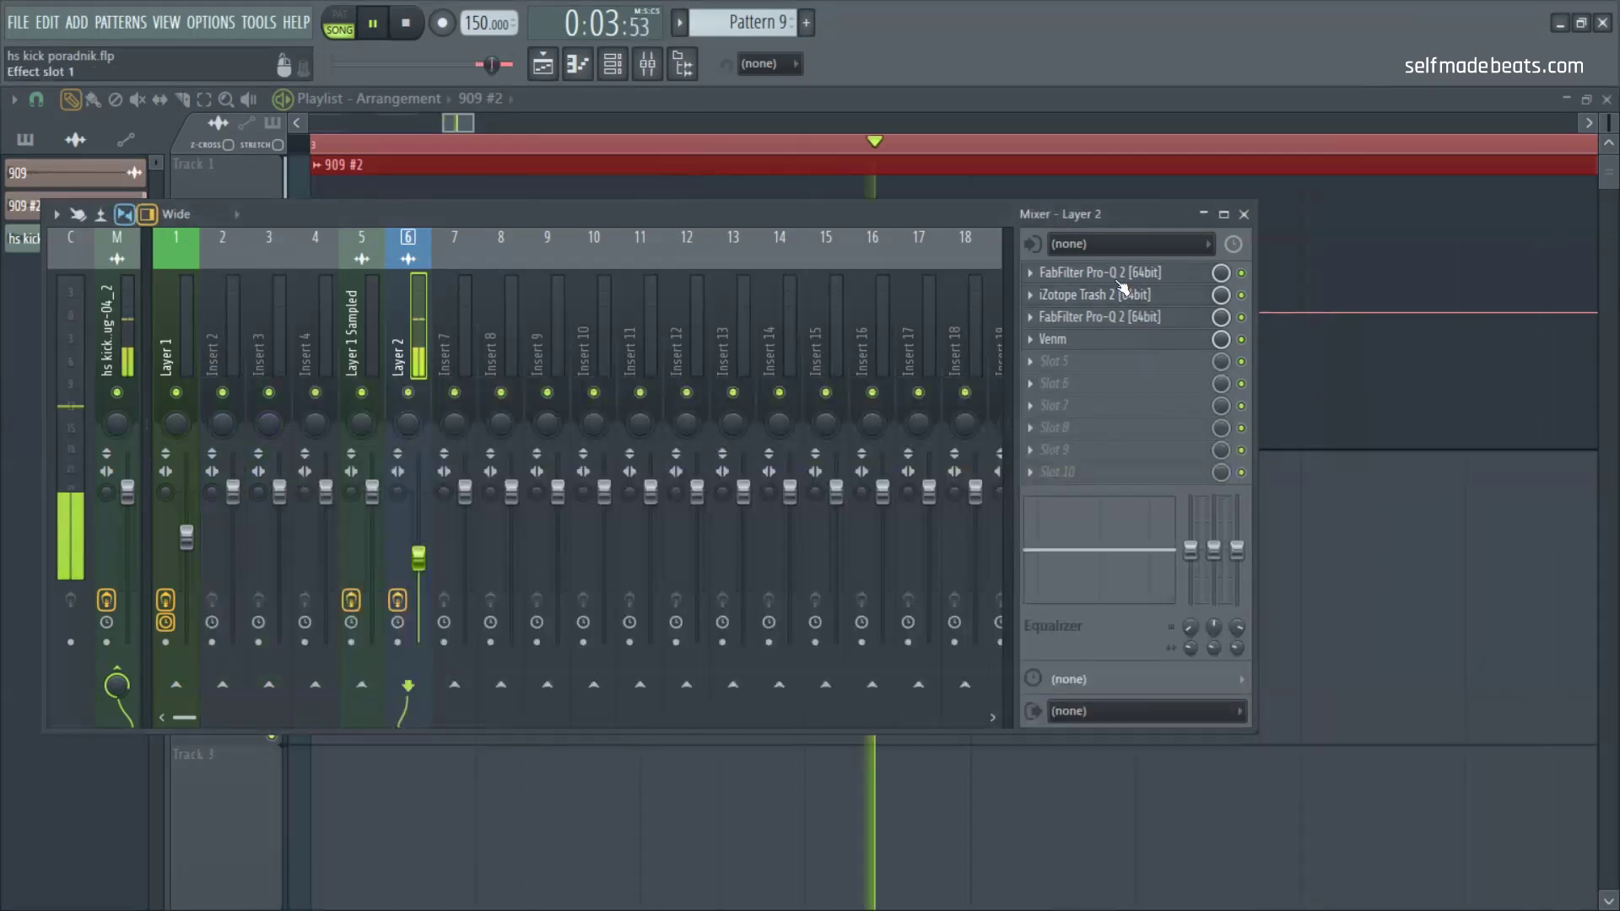
Step: In Layer 2's first Pro-Q 2, add a low shelf of about -5 dB near 60 Hz, a slight boost near 110 Hz and a -6.5 dB cut at 265 Hz
{"action": "left_click", "coordinate": [1096, 317]}
{"action": "left_click_drag", "start_coordinate": [434, 654], "coordinate": [514, 623]}
{"action": "left_click_drag", "start_coordinate": [548, 730], "coordinate": [401, 590]}
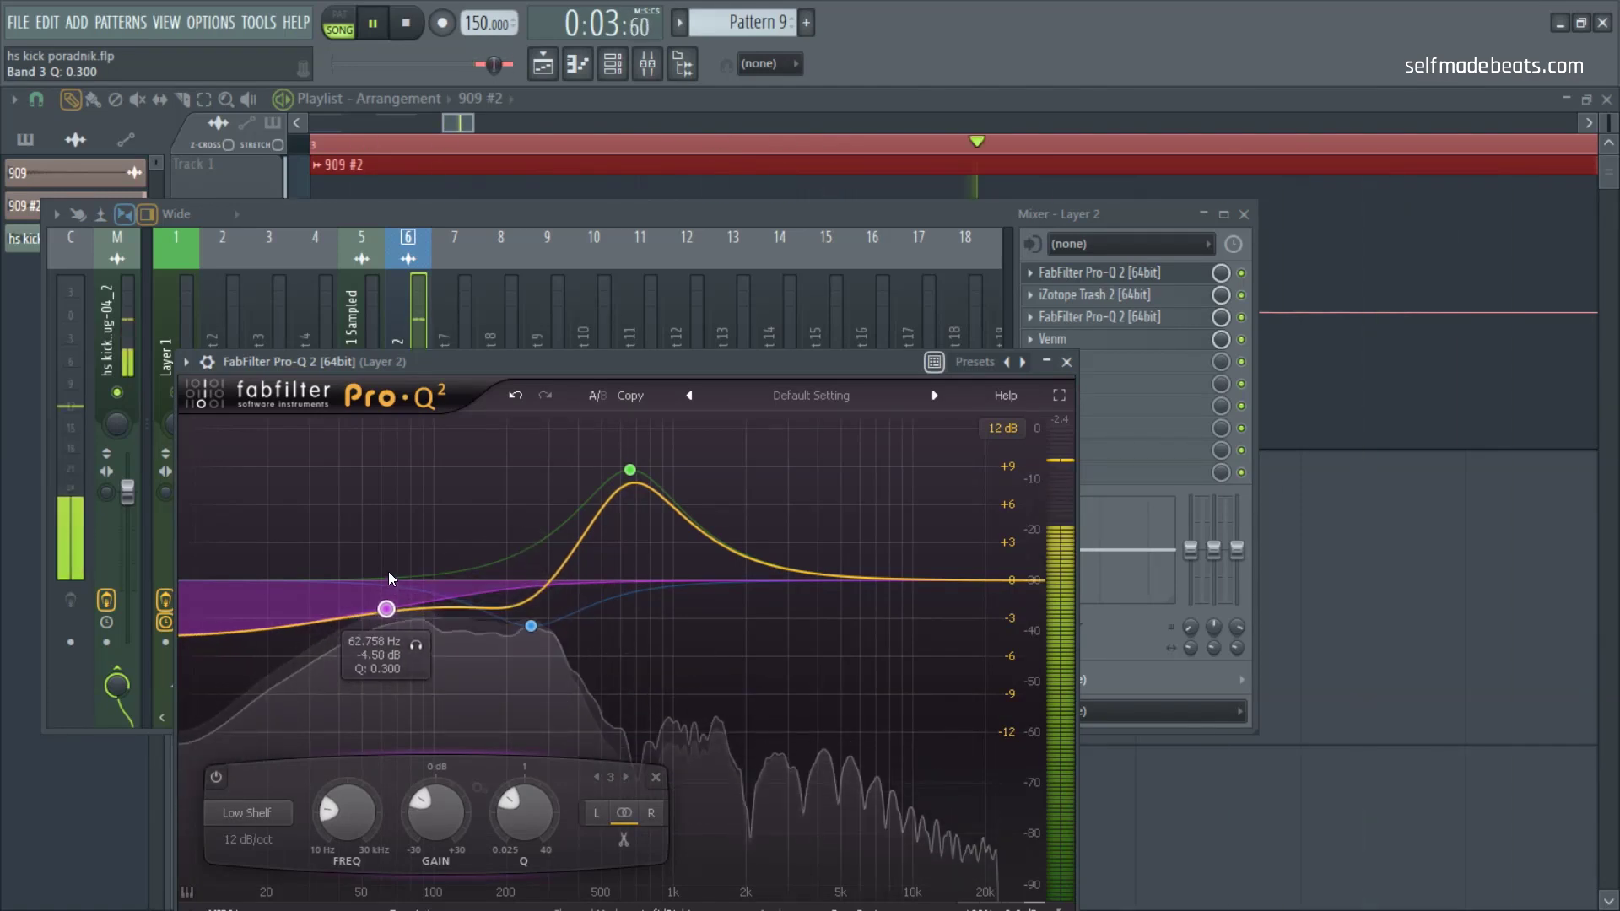
{"action": "left_click_drag", "start_coordinate": [428, 609], "coordinate": [548, 677]}
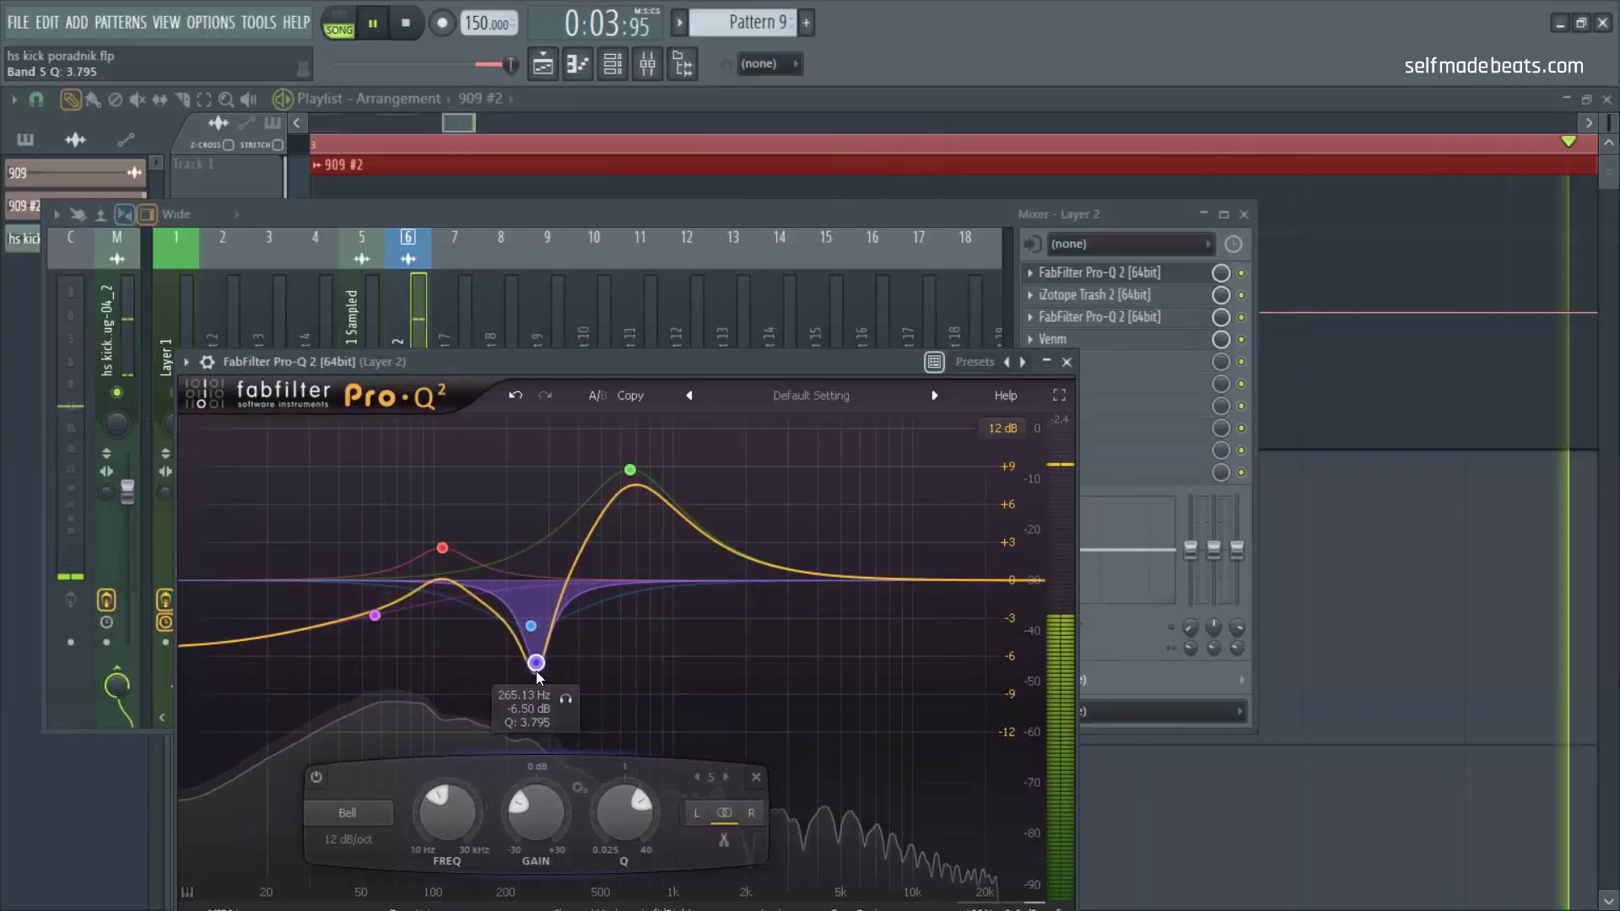
{"action": "left_click", "coordinate": [1066, 361]}
Step: In the third-slot Pro-Q 2, cut about 5.6 dB at 60 Hz with Q 2.6 and add a low cut at about 19 Hz
{"action": "left_click", "coordinate": [1122, 318]}
{"action": "left_click_drag", "start_coordinate": [661, 404], "coordinate": [217, 445]}
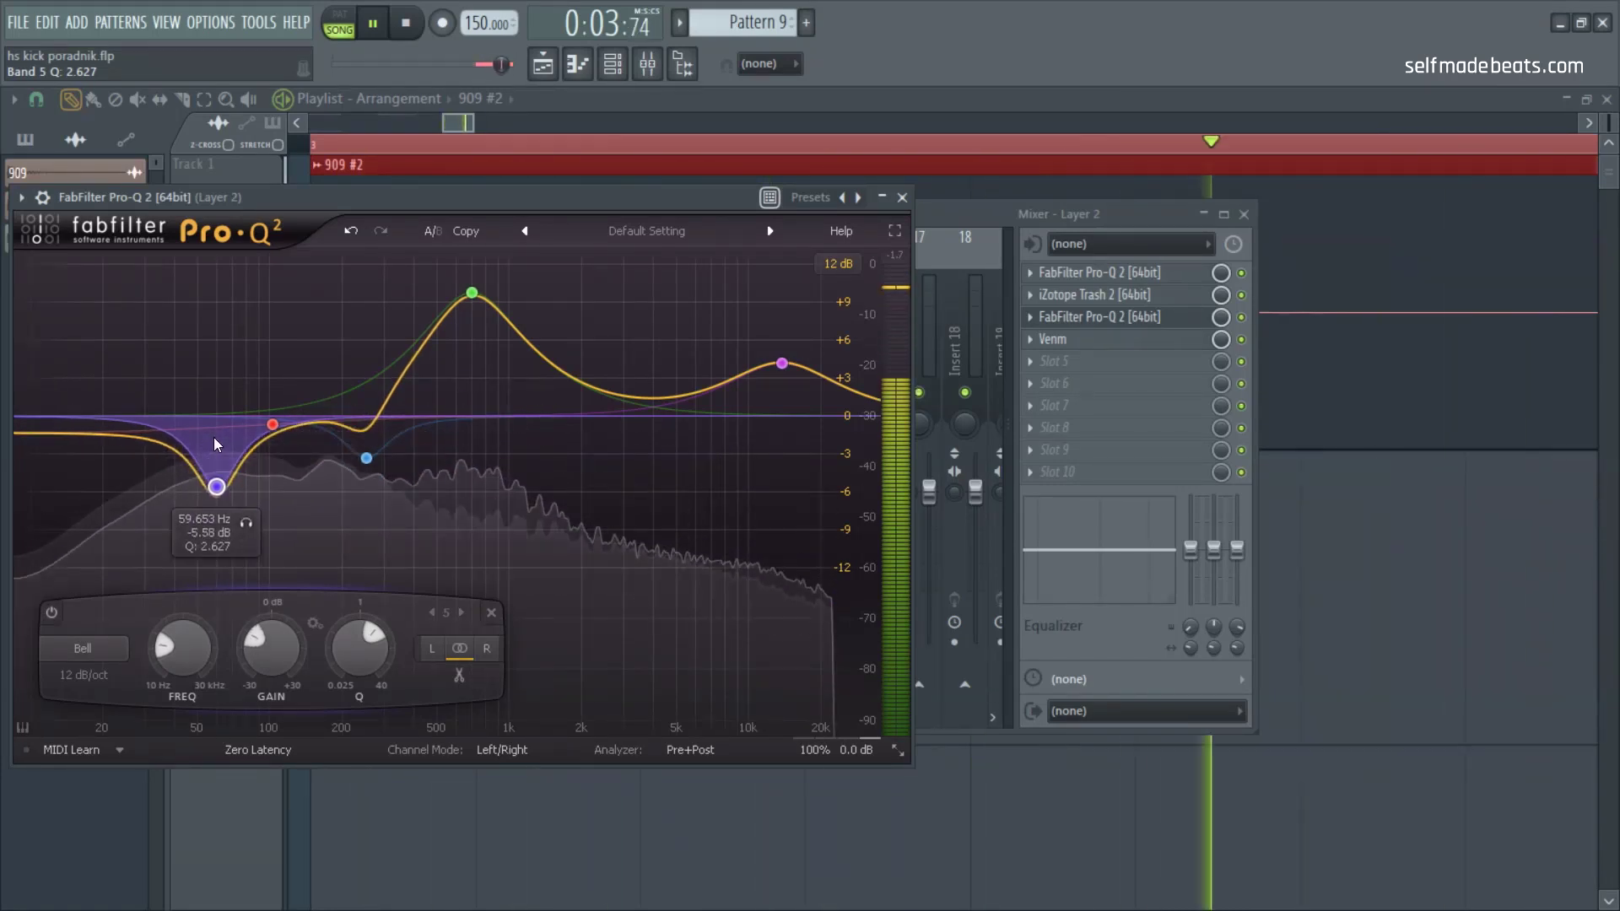
{"action": "left_click", "coordinate": [35, 432]}
{"action": "left_click_drag", "start_coordinate": [38, 432], "coordinate": [100, 415]}
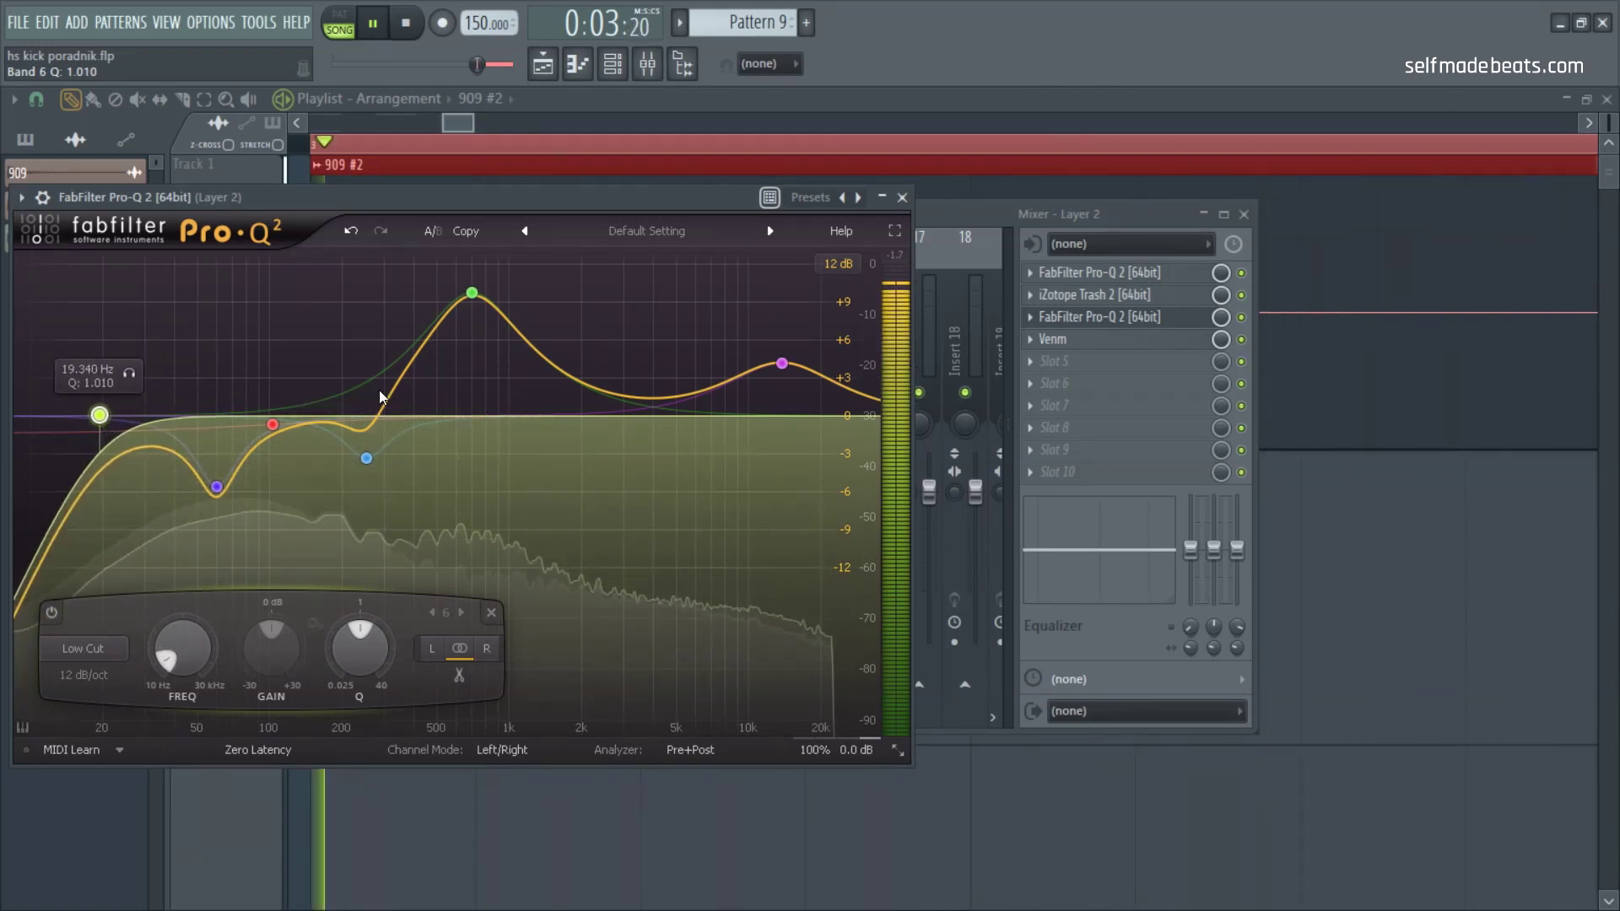
{"action": "left_click", "coordinate": [901, 199]}
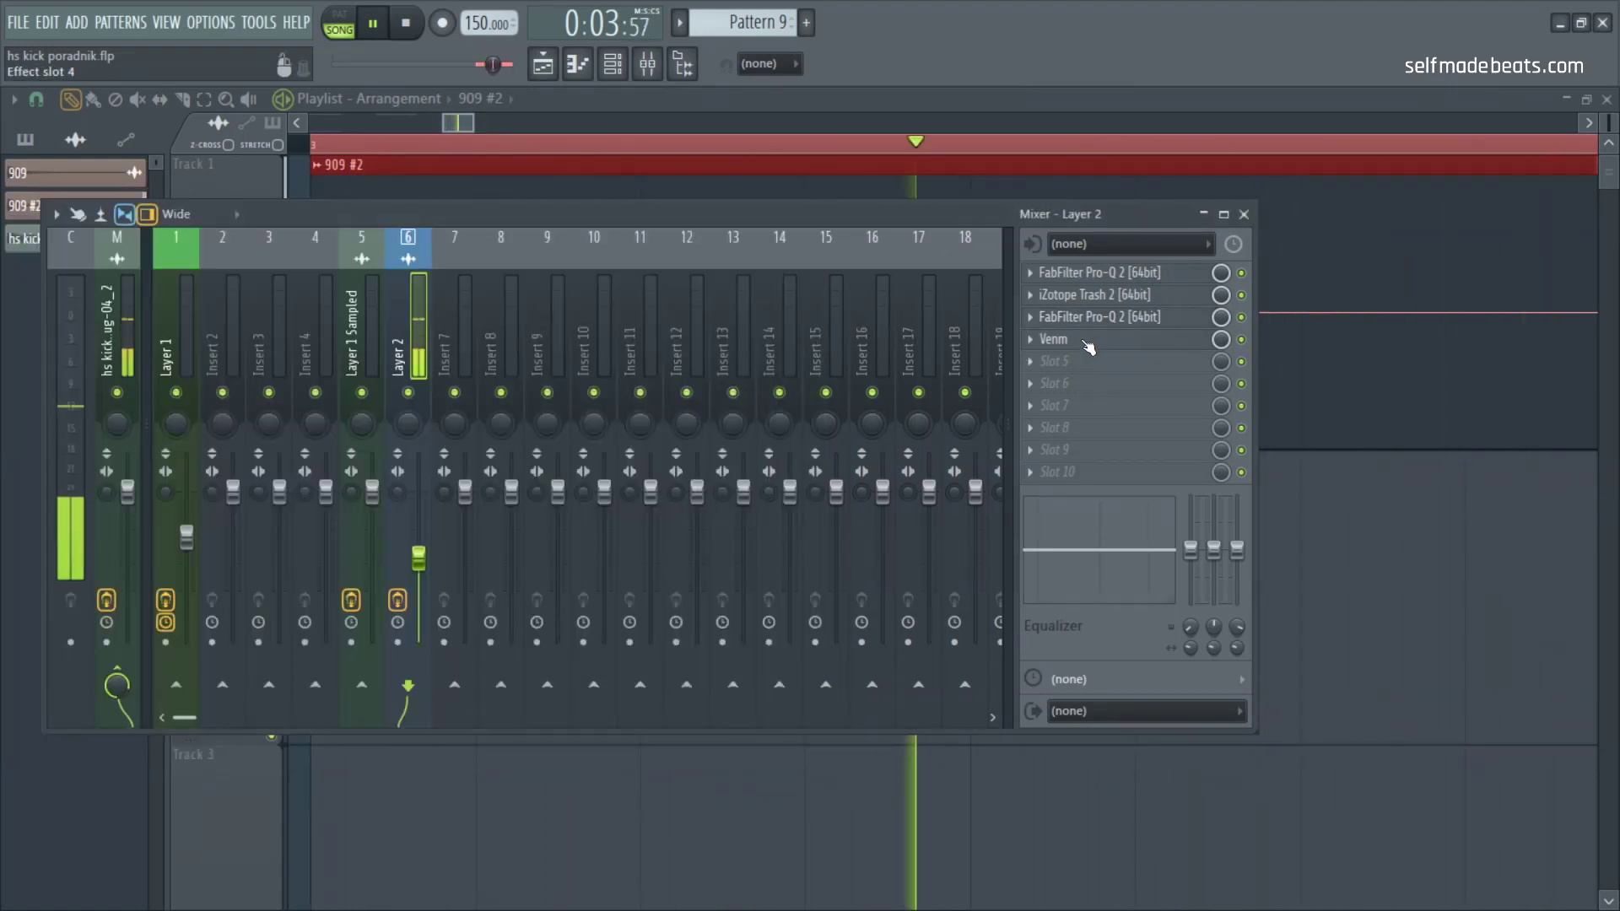
Step: Readjust Venm to 25 Hz tone, 62% balance, 42% mix and about 27 dB drive, and close it
{"action": "left_click", "coordinate": [1087, 340]}
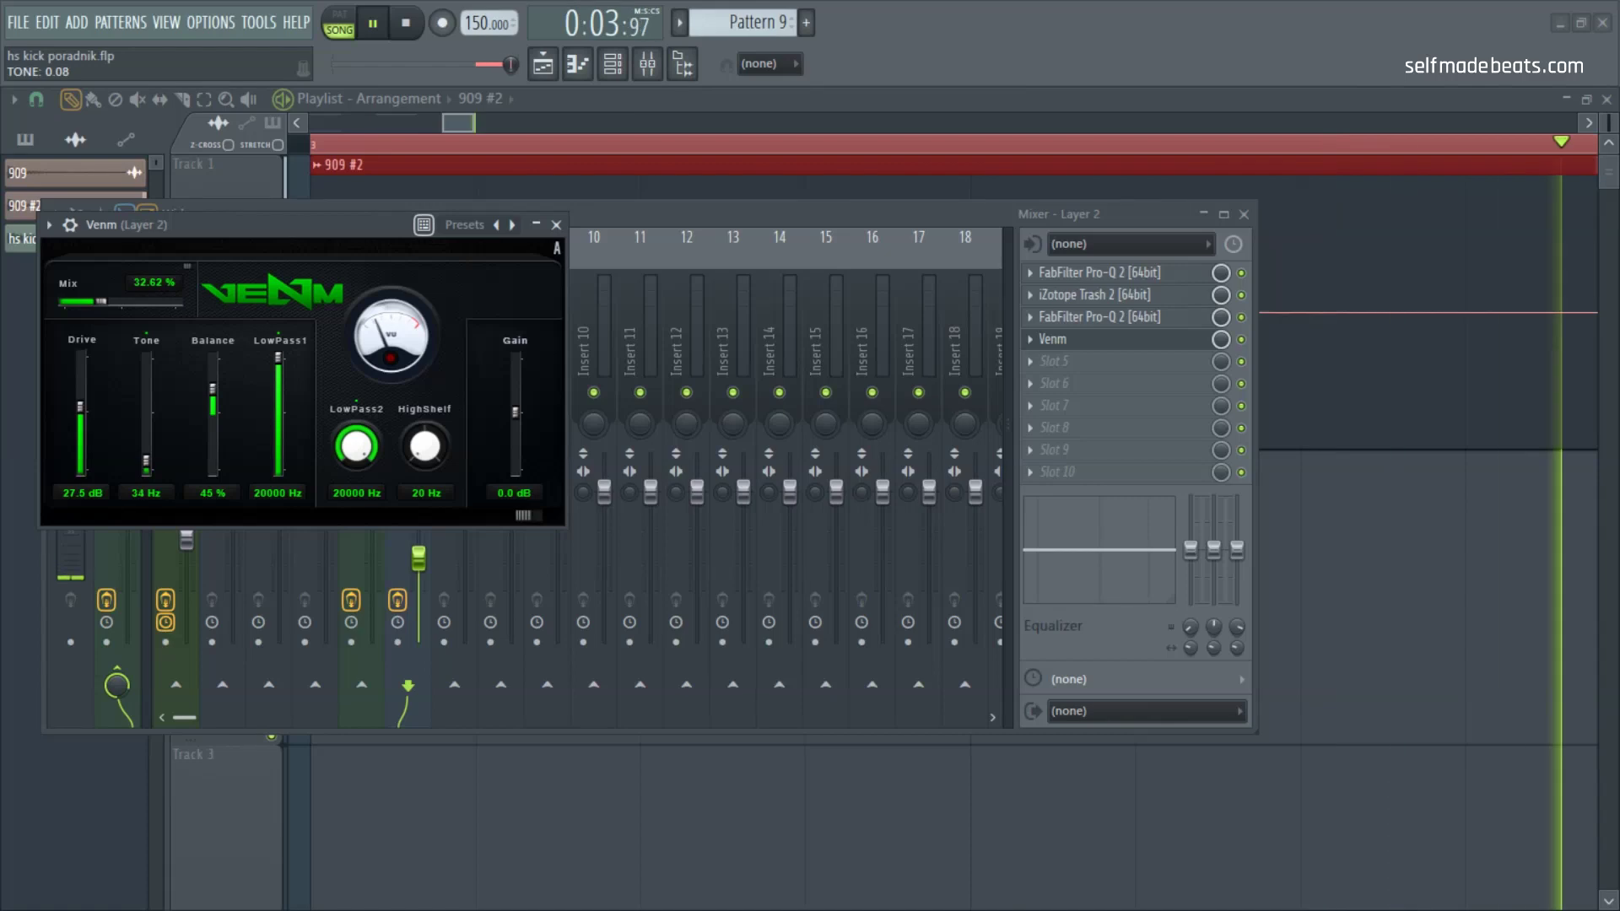
{"action": "left_click_drag", "start_coordinate": [146, 462], "coordinate": [146, 466]}
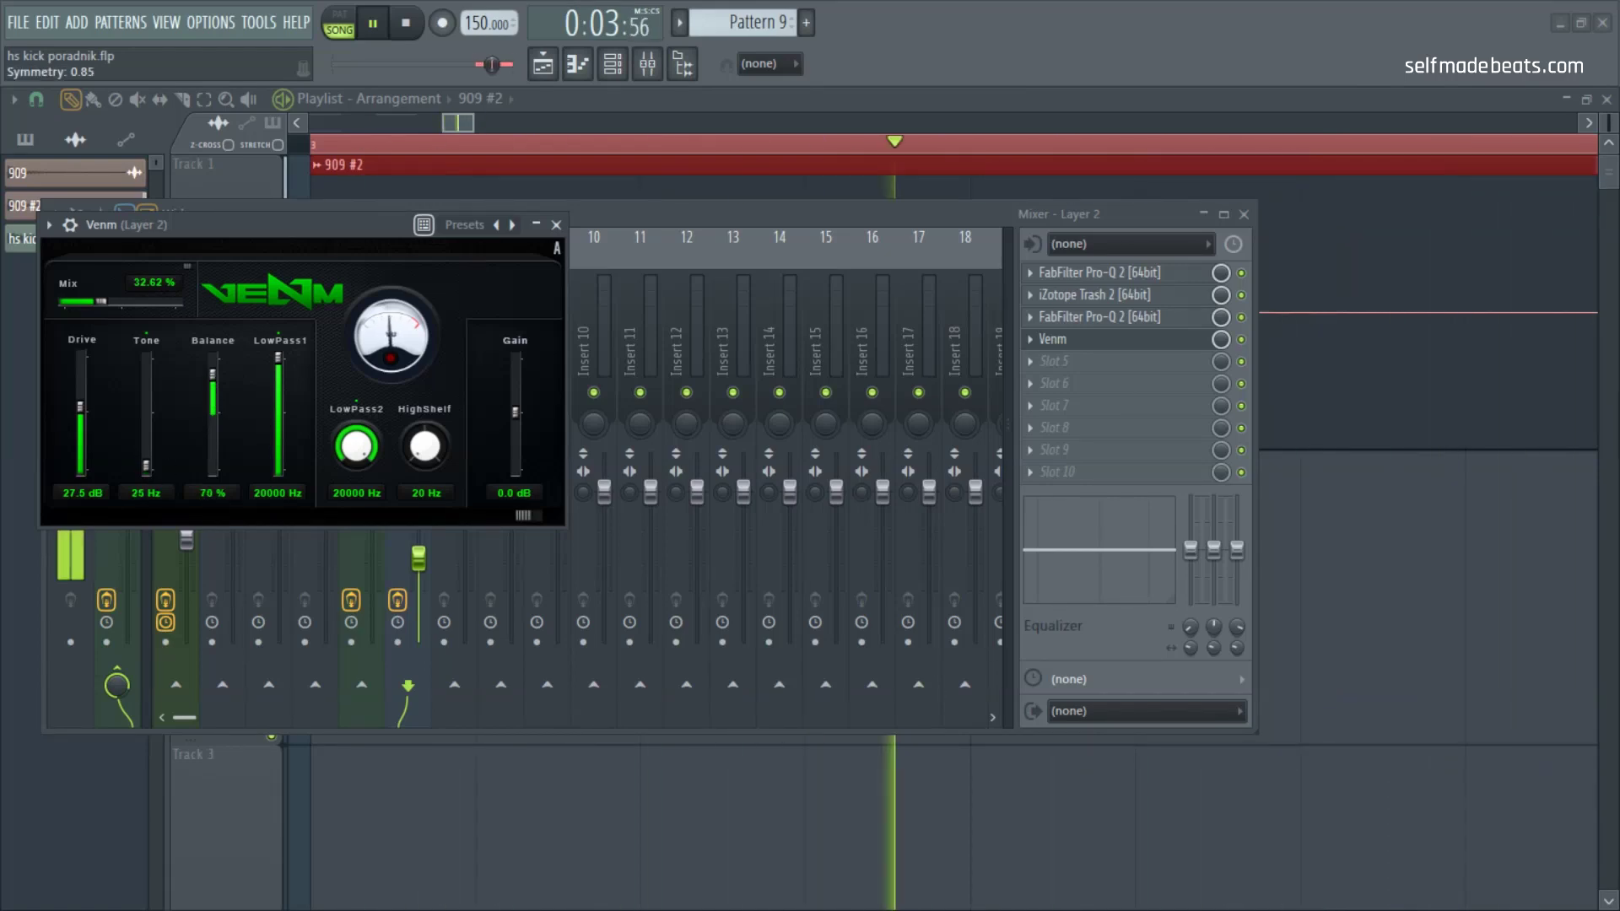
{"action": "left_click_drag", "start_coordinate": [213, 377], "coordinate": [212, 380]}
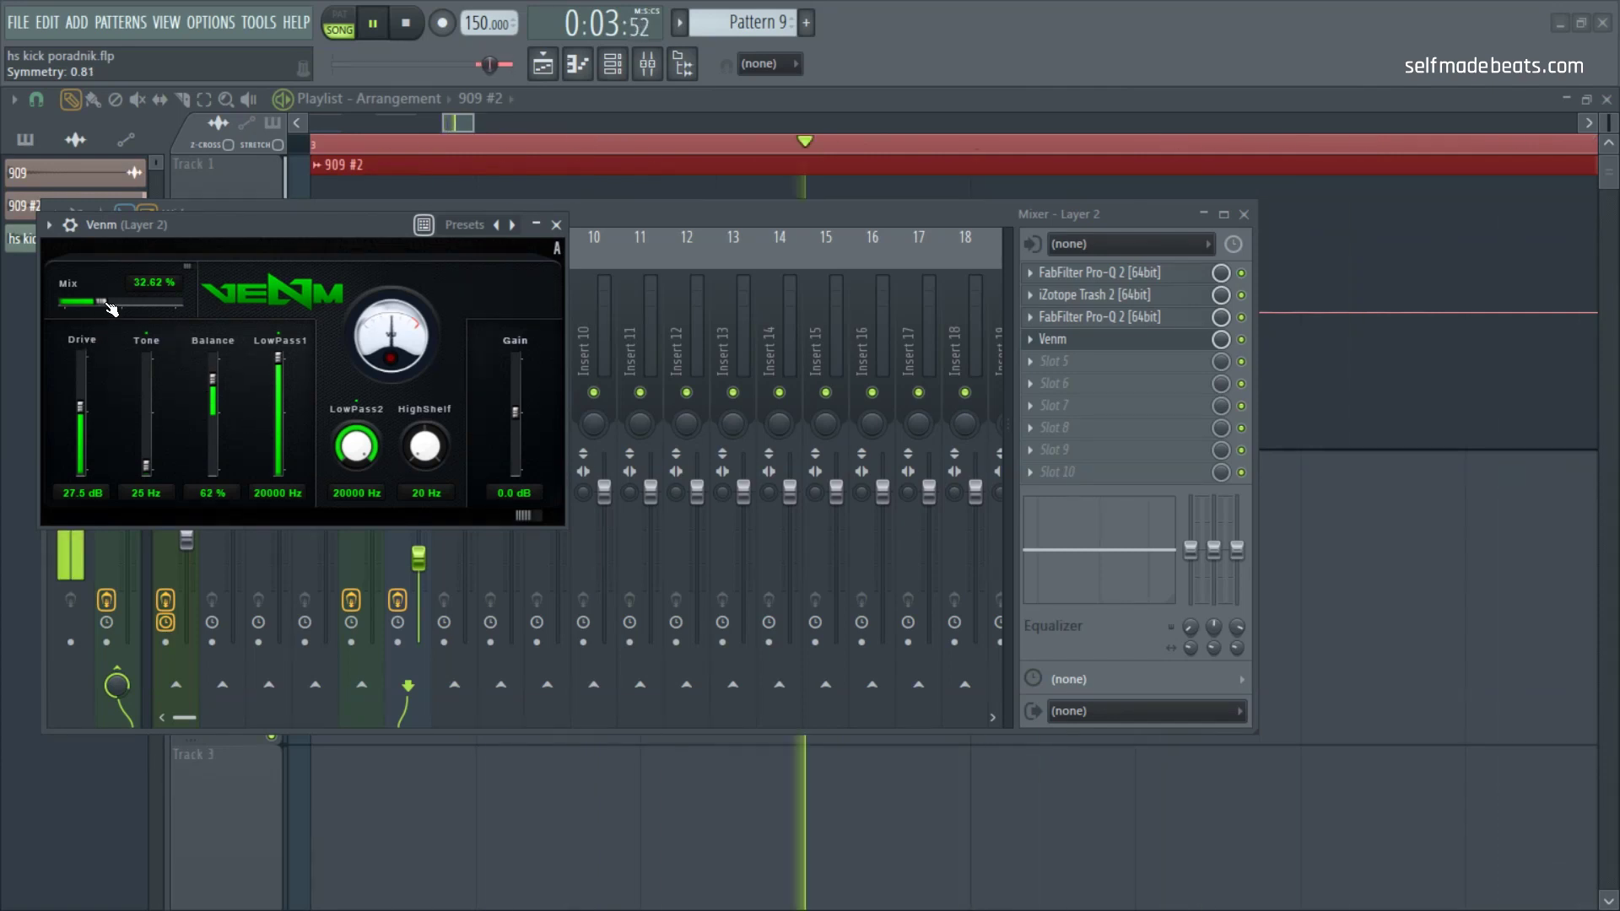
{"action": "left_click_drag", "start_coordinate": [115, 300], "coordinate": [125, 300]}
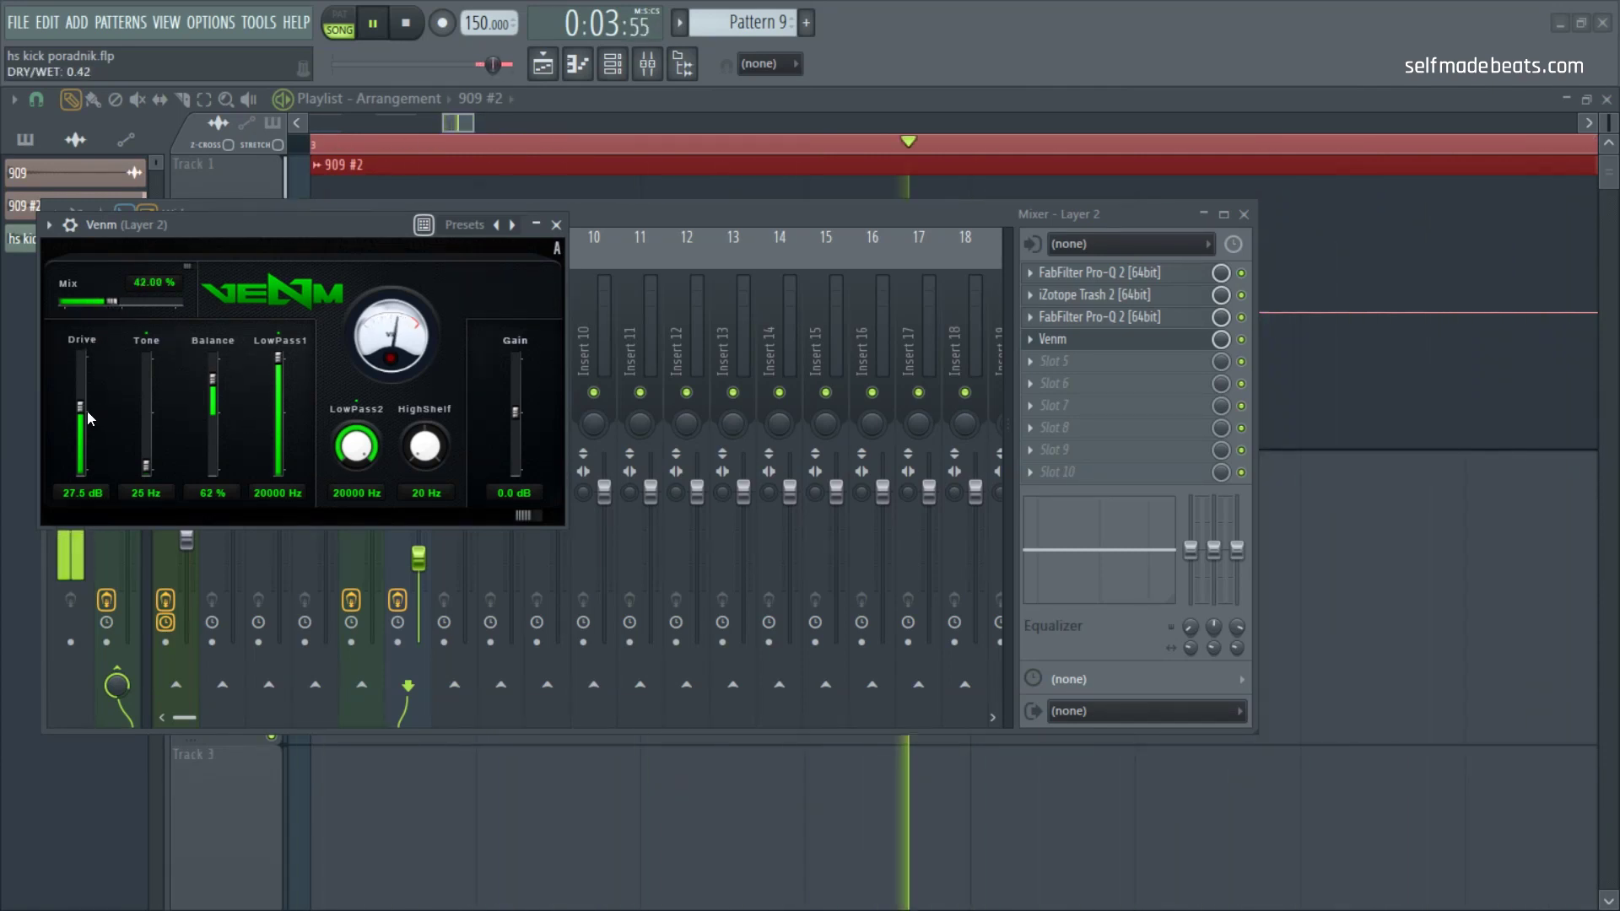
{"action": "left_click_drag", "start_coordinate": [99, 360], "coordinate": [99, 371]}
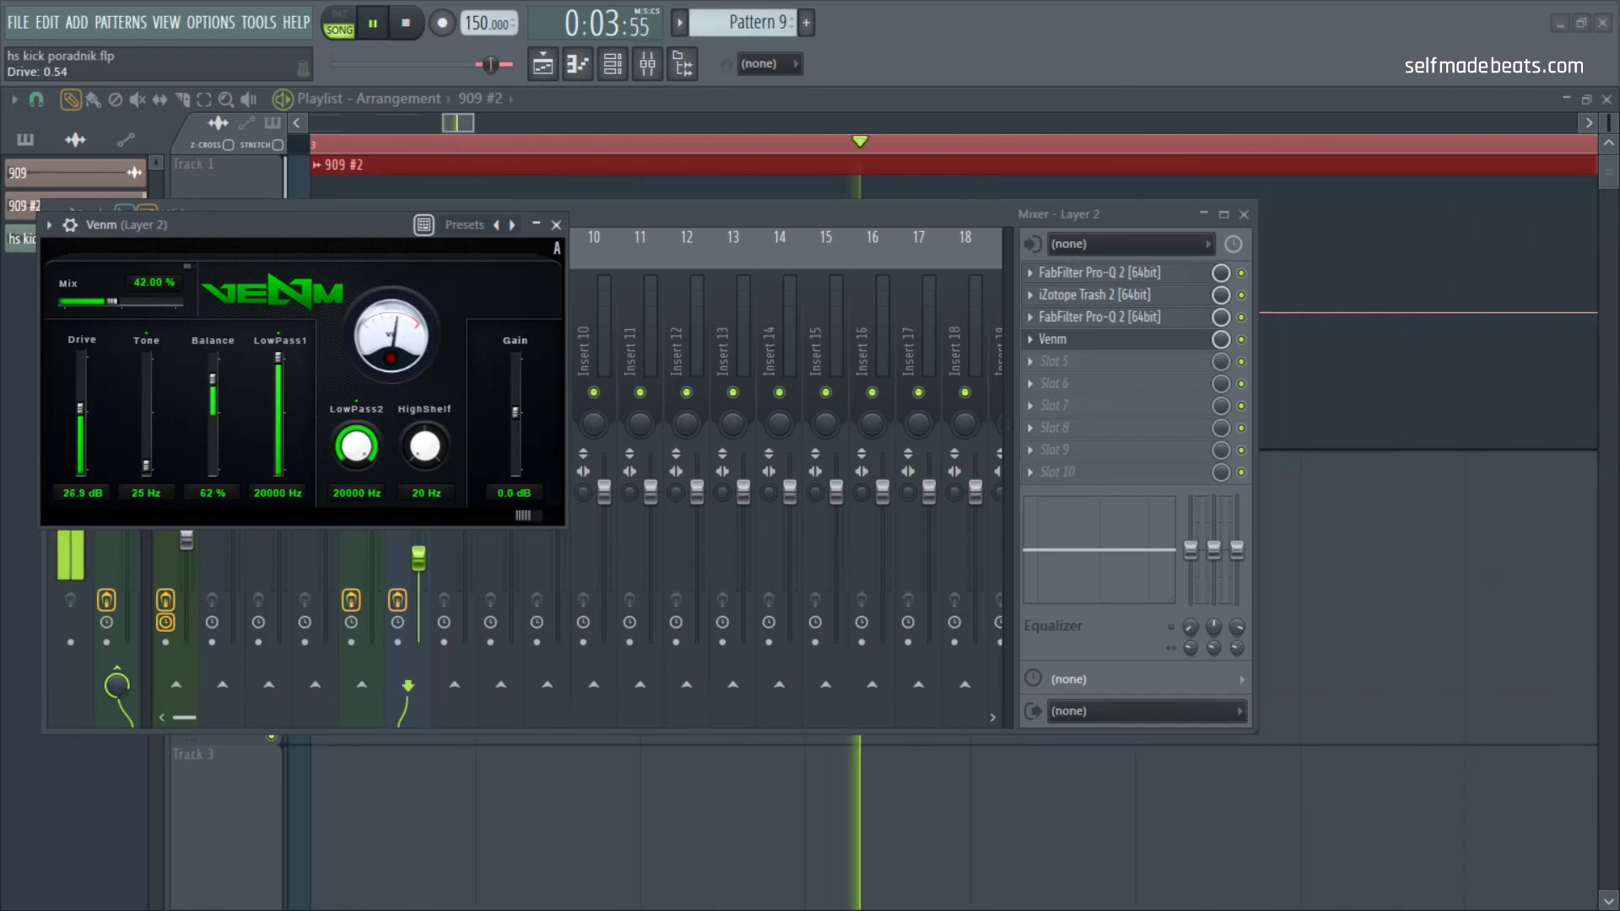
{"action": "left_click", "coordinate": [561, 226]}
Step: Load Classic Phaser in Layer 2's fifth slot, with its mix at 1,4:0,58 and upper frequency at about 619 Hz
{"action": "left_click", "coordinate": [1059, 362]}
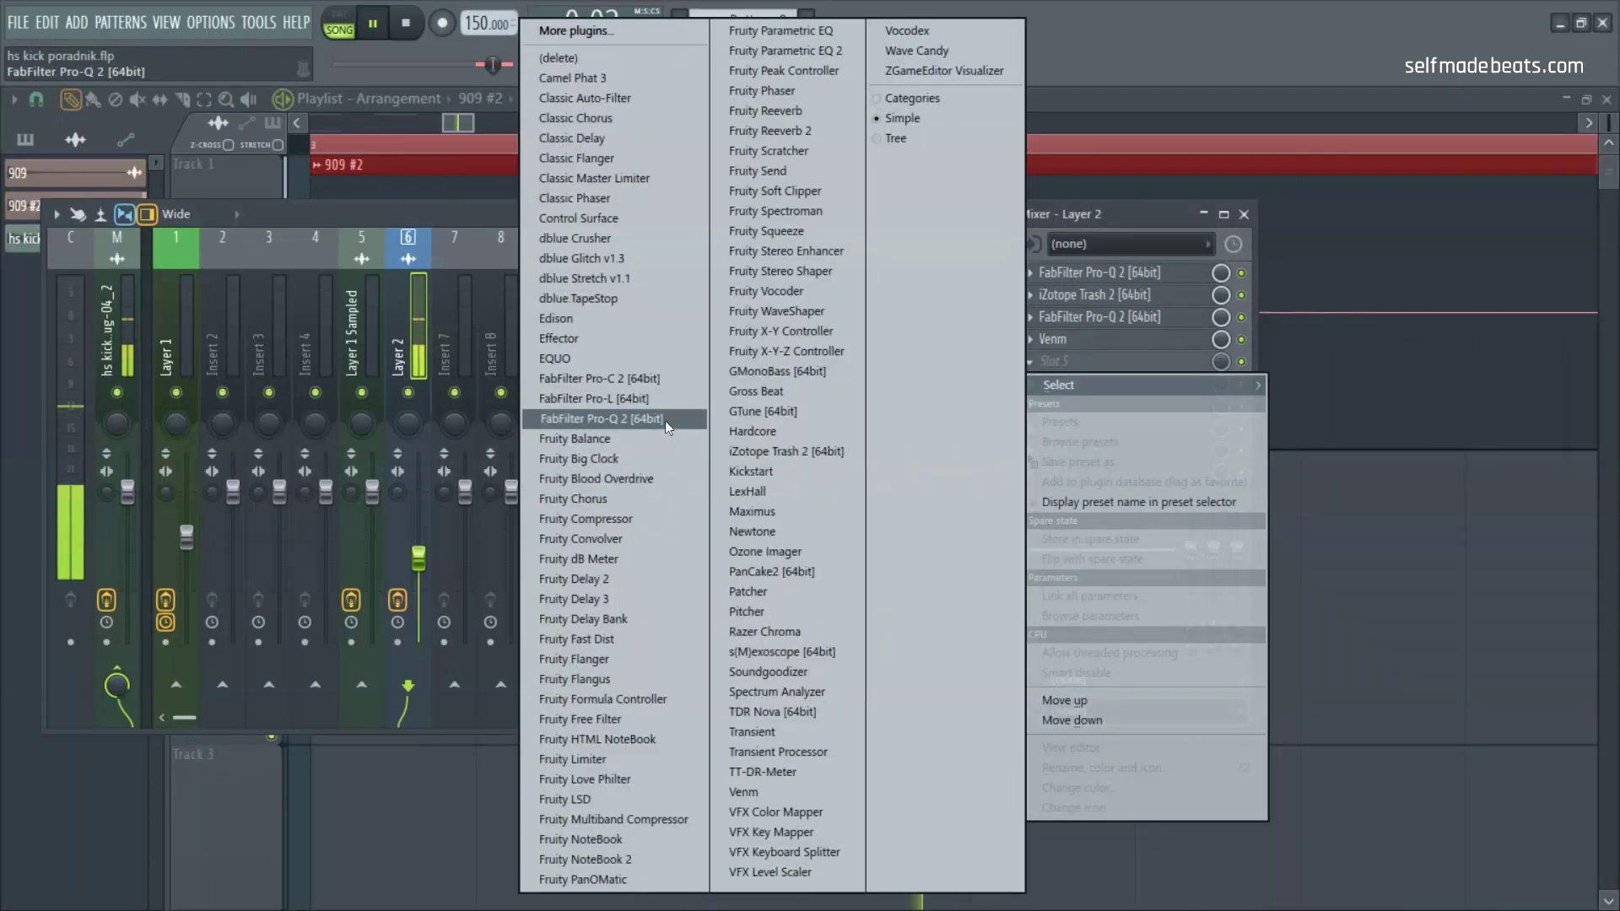
{"action": "left_click", "coordinate": [666, 198]}
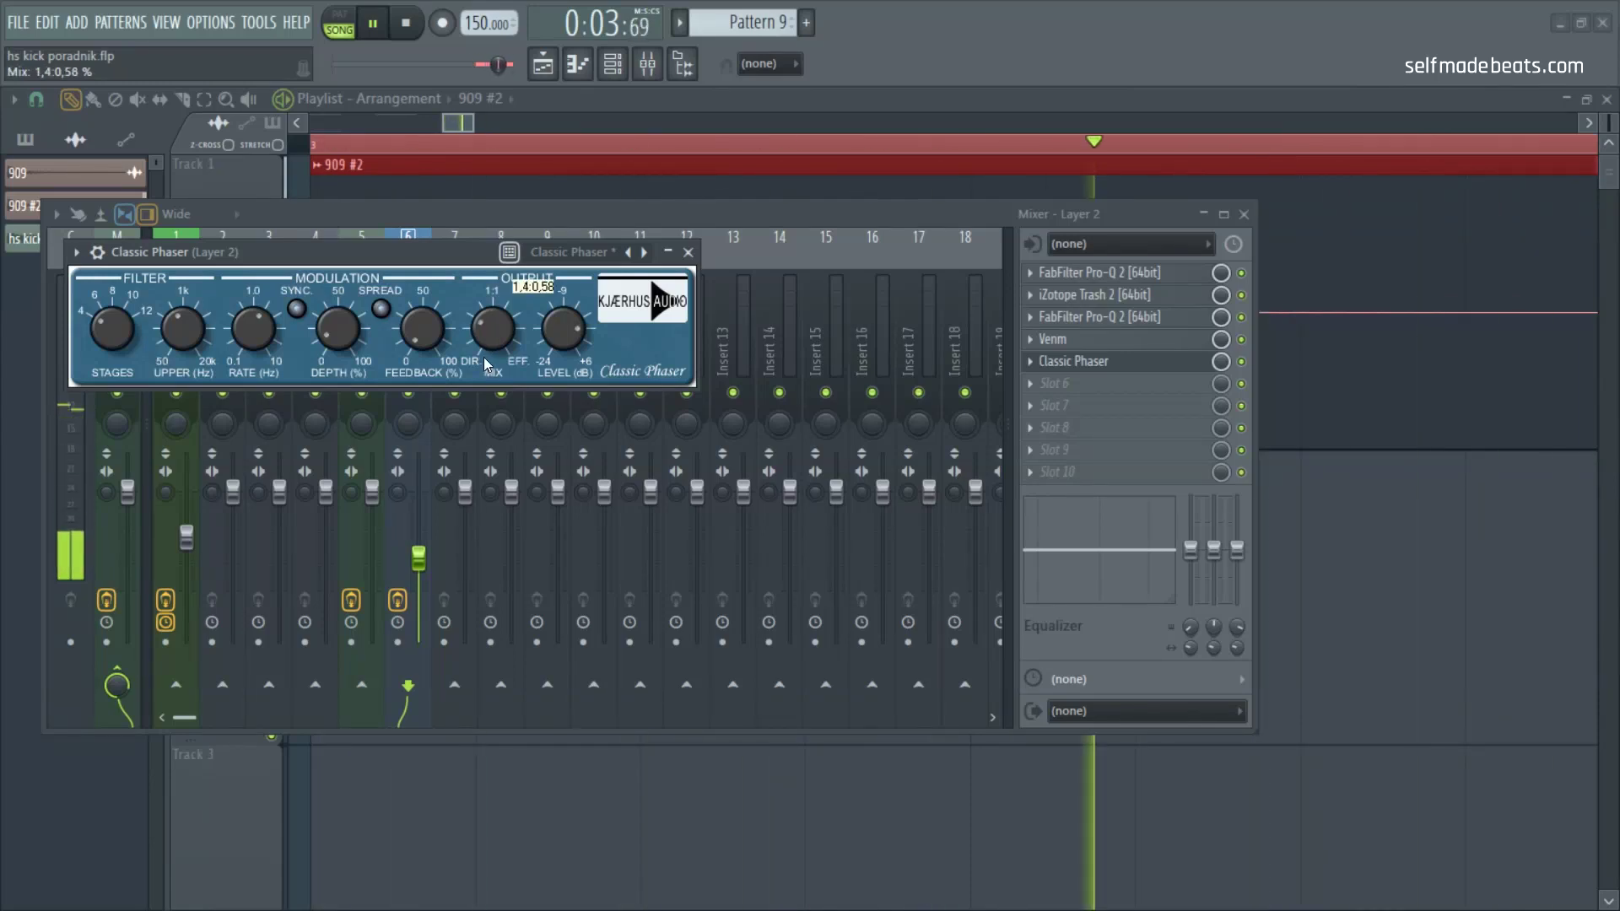
{"action": "left_click", "coordinate": [185, 350]}
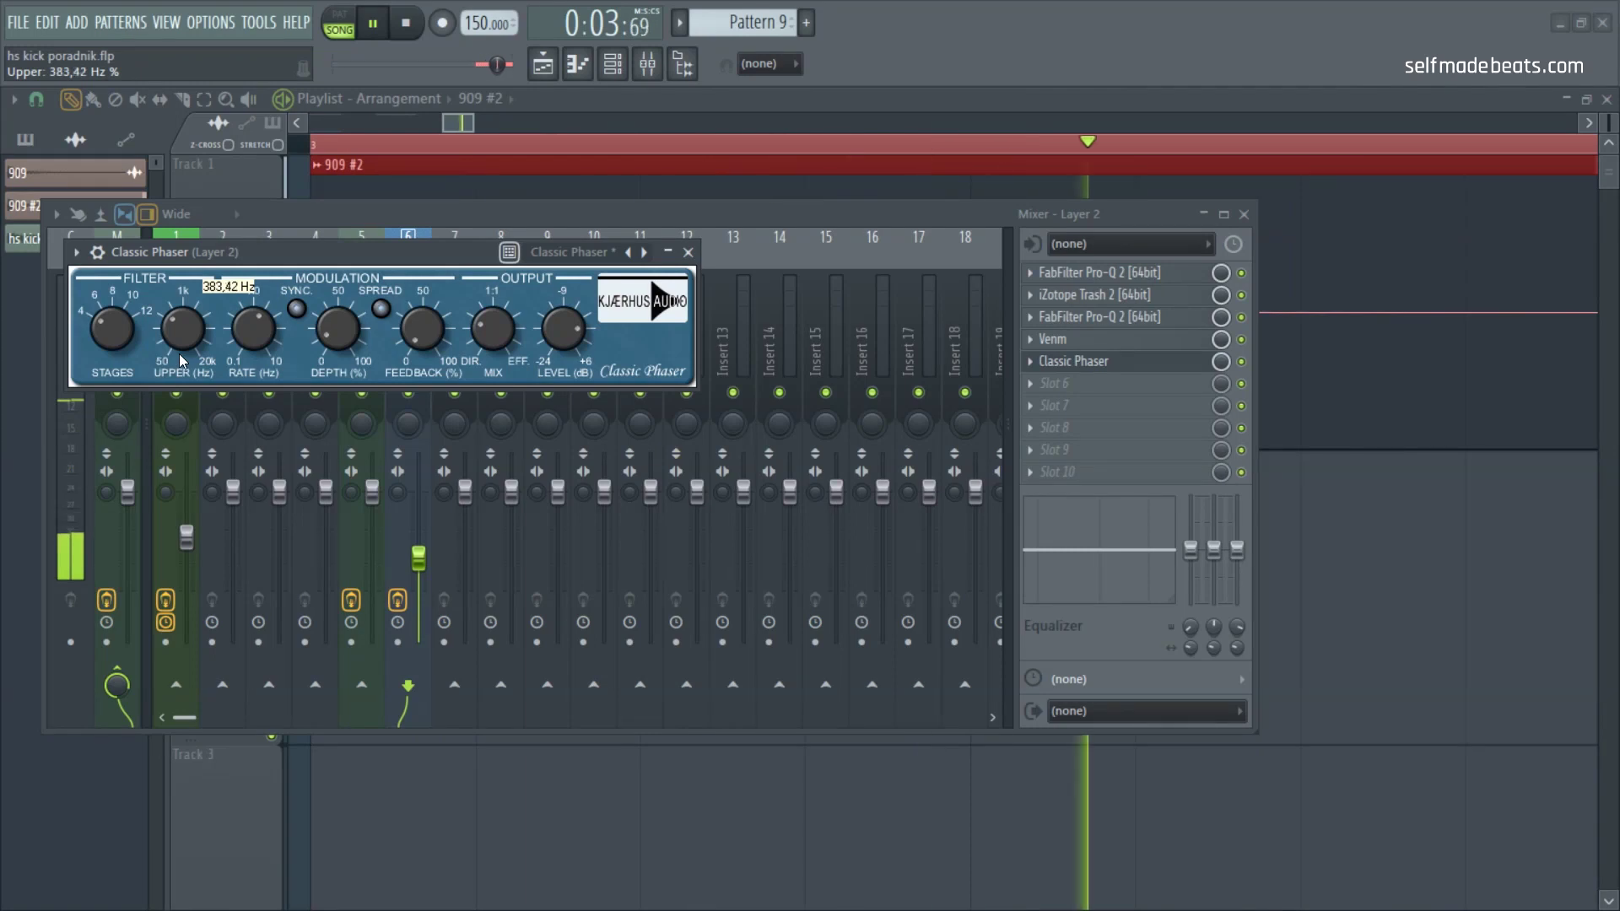
{"action": "left_click_drag", "start_coordinate": [179, 344], "coordinate": [174, 346]}
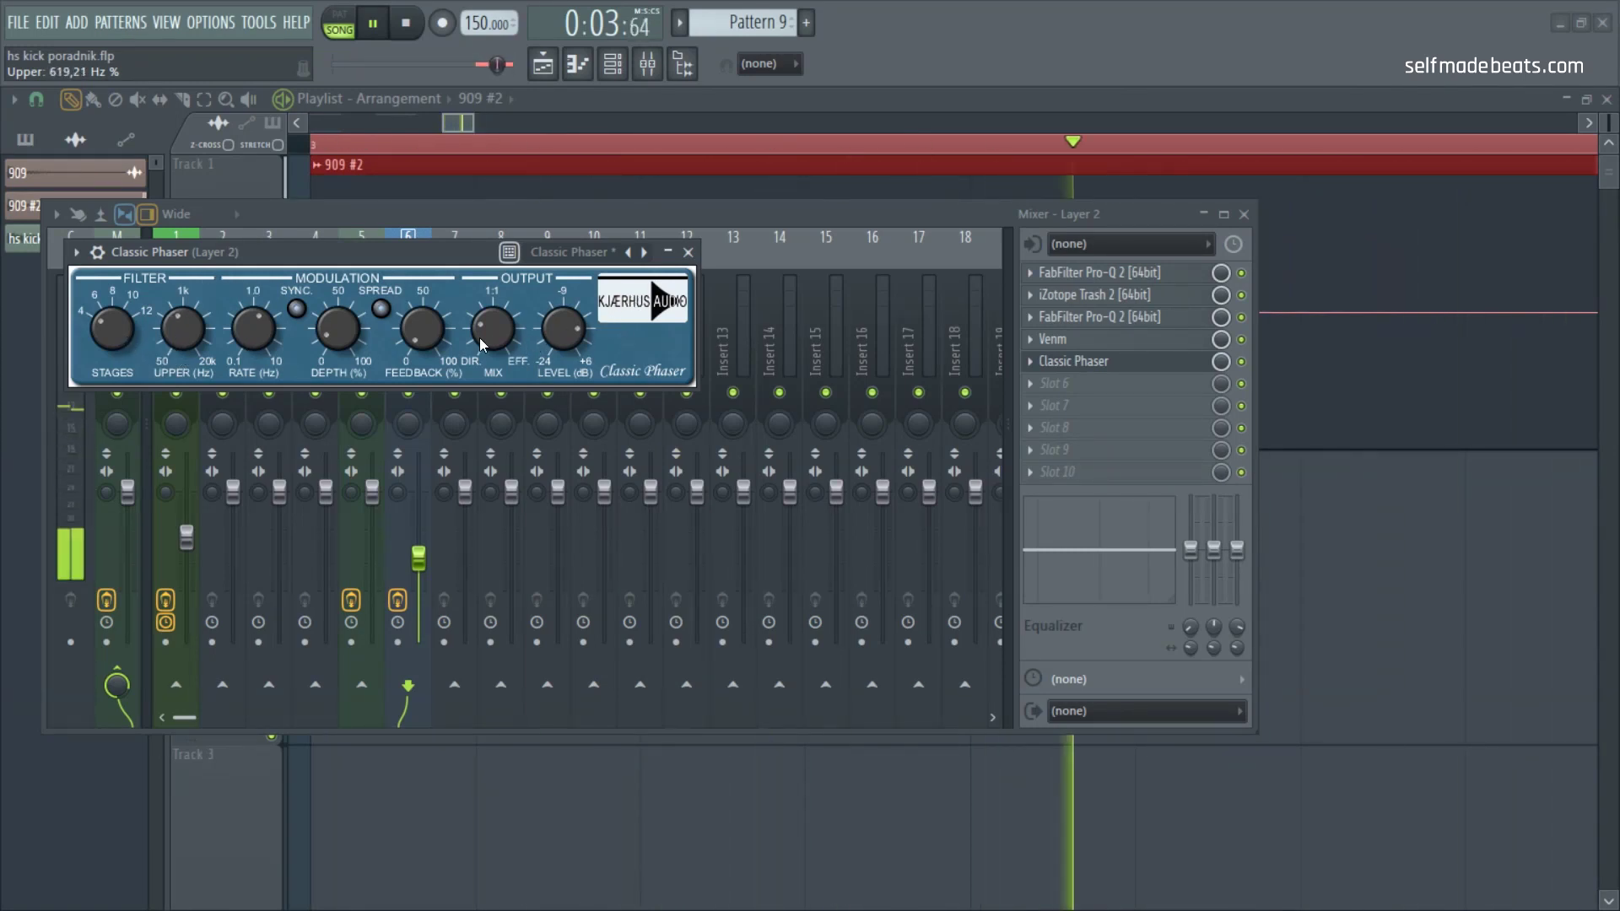
{"action": "left_click", "coordinate": [1073, 361]}
Step: Load Pro-Q 2 in slot 6, cutting 3.75 dB at 410 Hz with Q 2.9 and boosting about 4 dB near 640 Hz
{"action": "left_click", "coordinate": [1054, 383]}
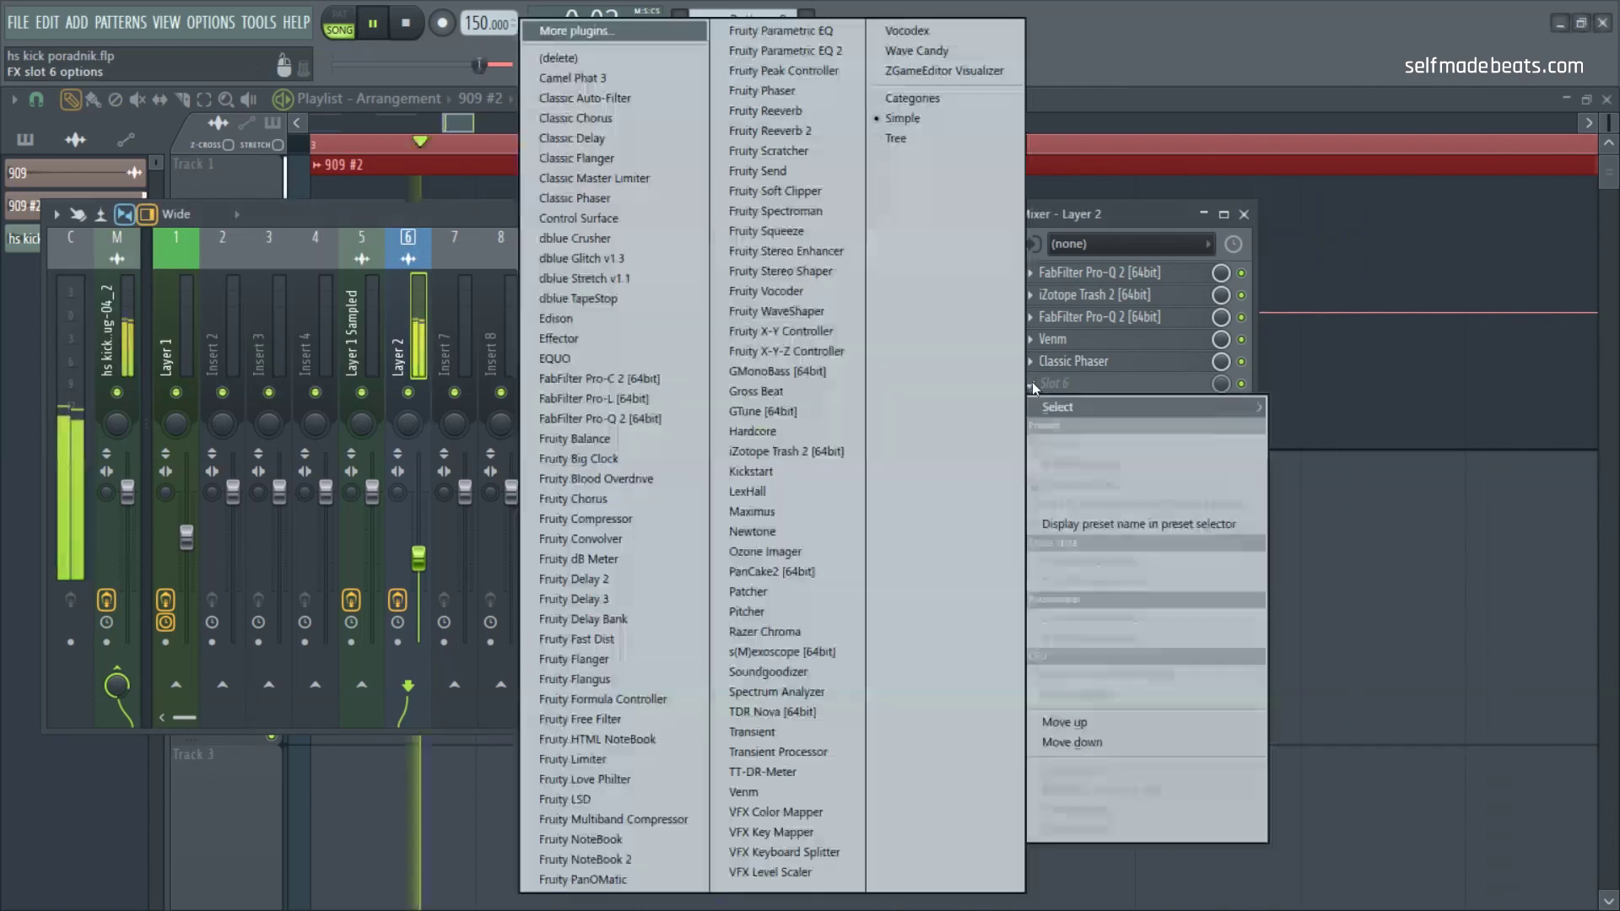
{"action": "left_click", "coordinate": [627, 418]}
{"action": "left_click_drag", "start_coordinate": [517, 498], "coordinate": [490, 550]}
{"action": "scroll", "coordinate": [594, 725], "scroll_direction": "up", "scroll_amount": 6}
{"action": "left_click_drag", "start_coordinate": [520, 582], "coordinate": [529, 581]}
{"action": "left_click_drag", "start_coordinate": [565, 506], "coordinate": [542, 447]}
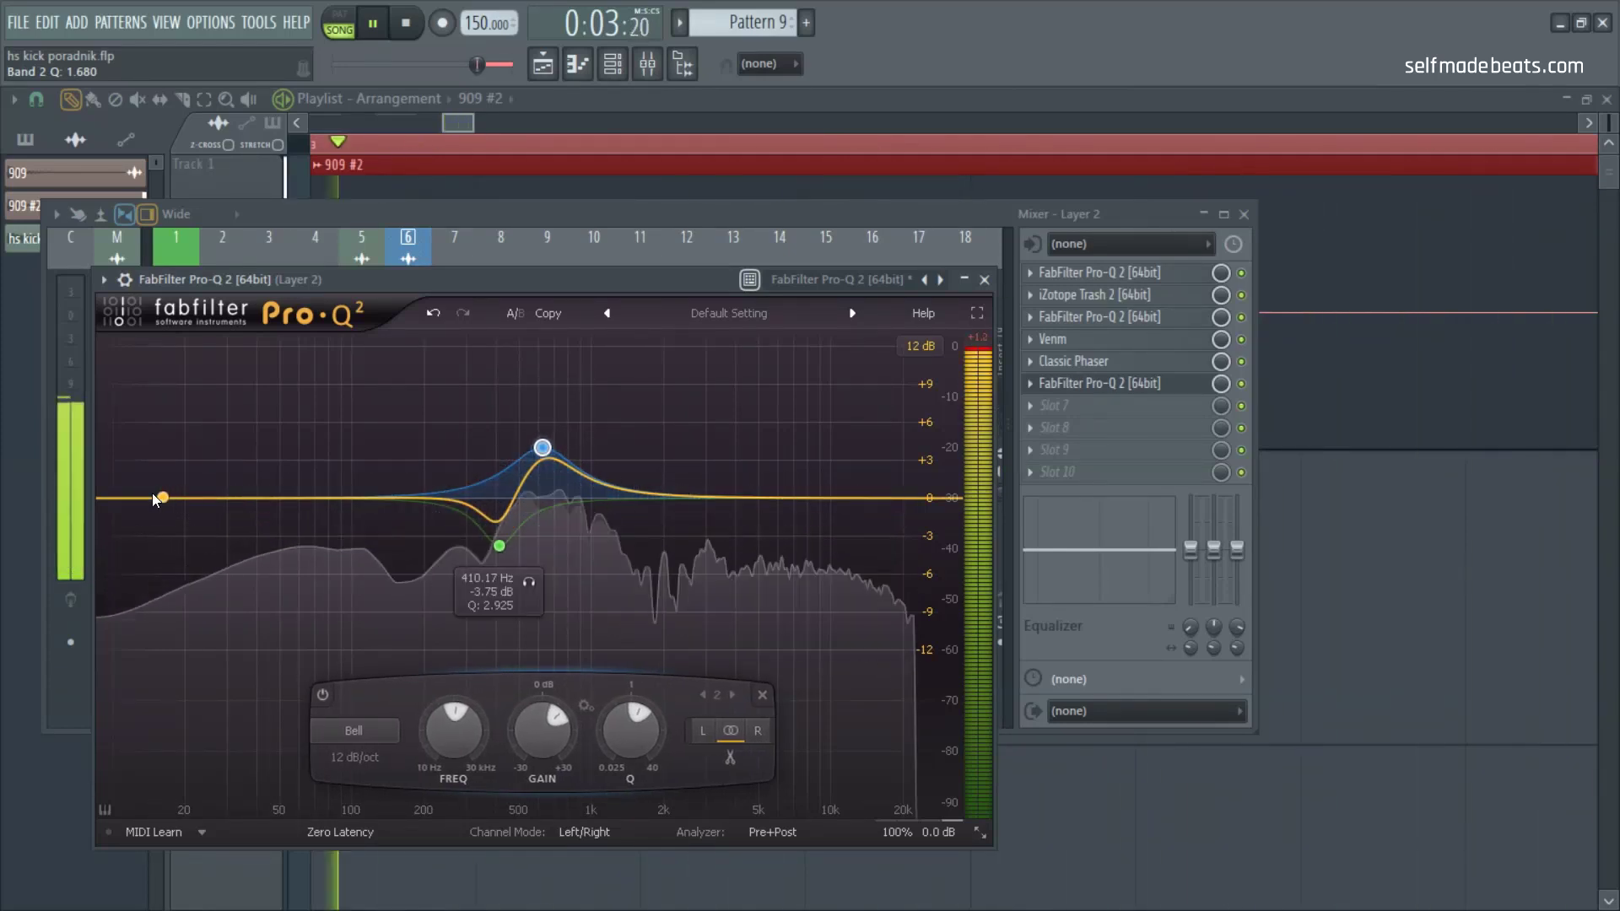
Step: Add a low shelf of about -3 dB near 170 Hz and a boost of about 3 dB near 7 kHz, and close the equalizer
{"action": "left_click", "coordinate": [384, 530]}
{"action": "left_click_drag", "start_coordinate": [383, 531], "coordinate": [408, 535]}
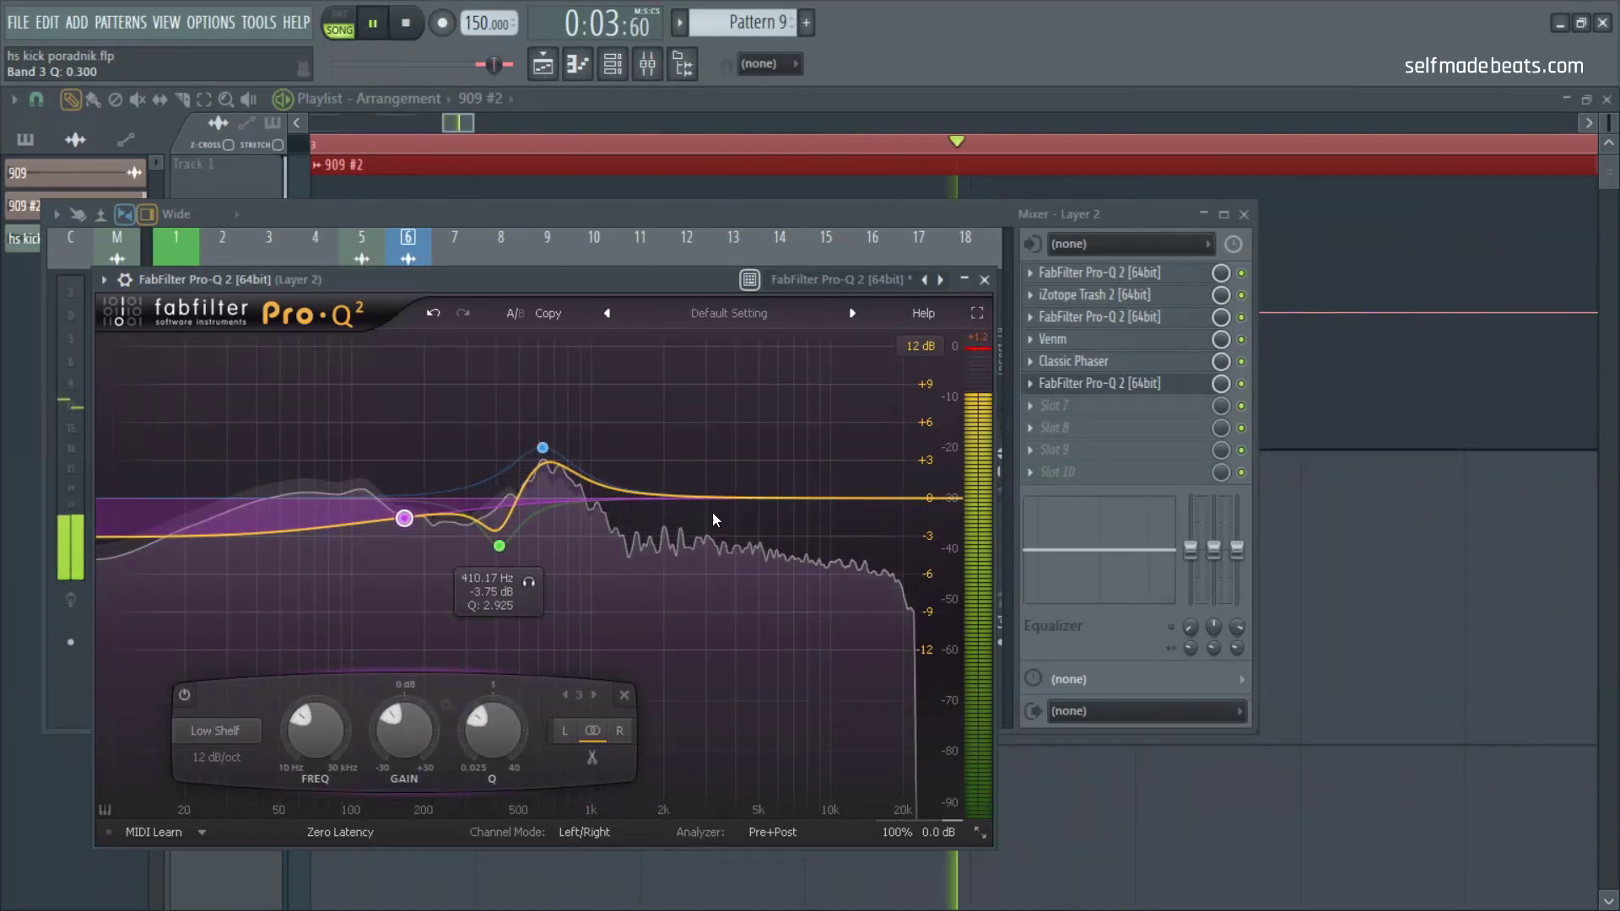
{"action": "left_click_drag", "start_coordinate": [835, 506], "coordinate": [866, 462]}
{"action": "double_click", "coordinate": [795, 464]}
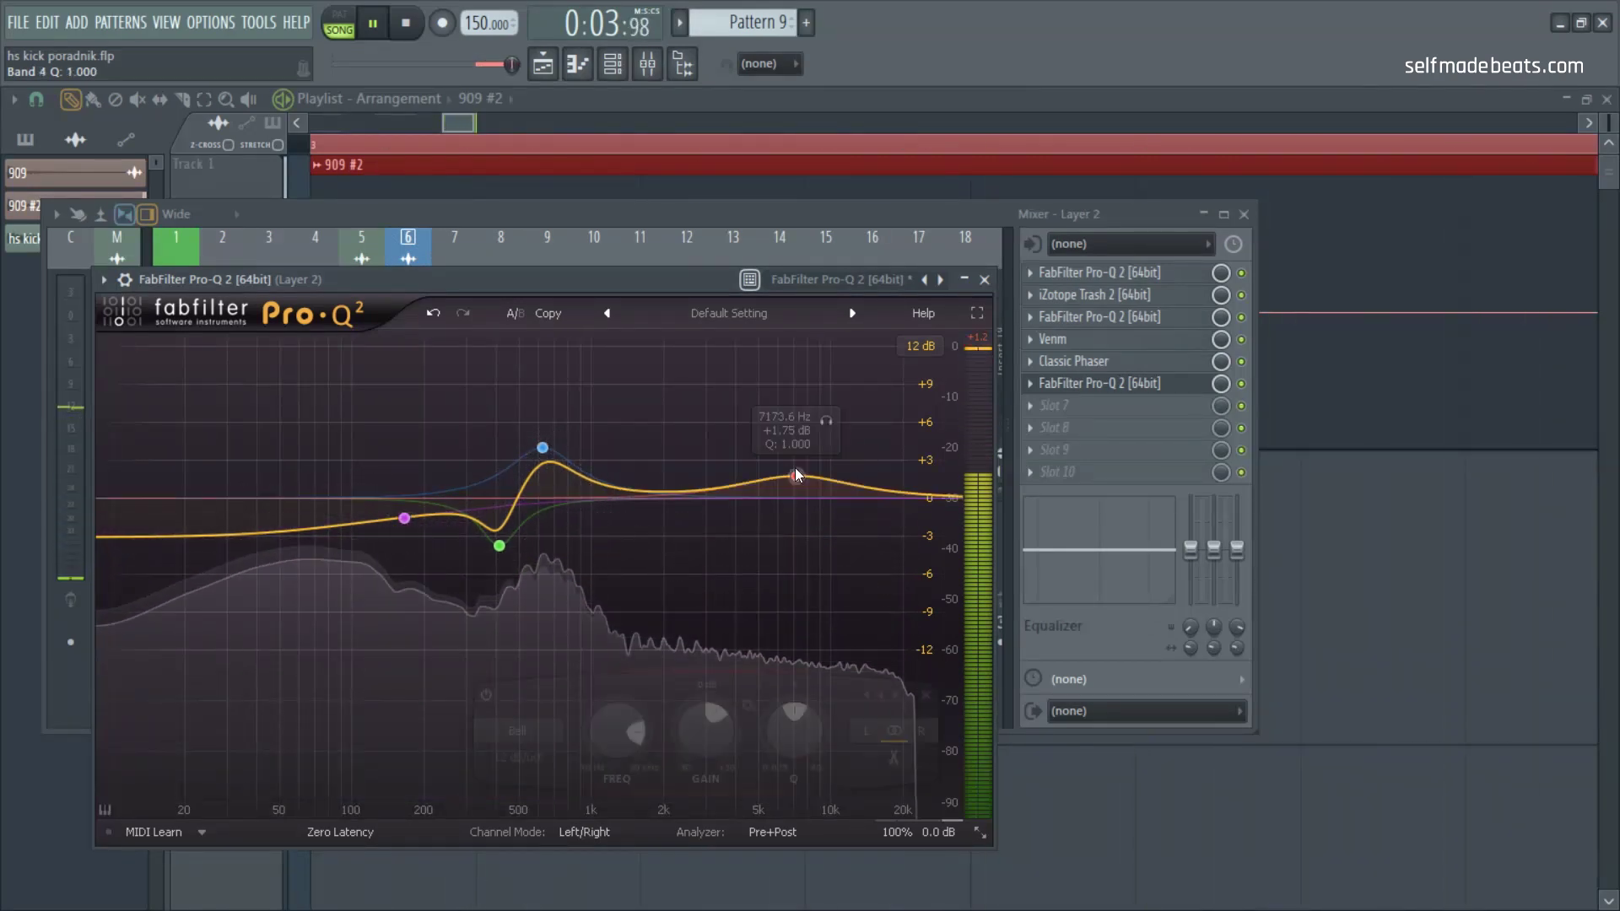
{"action": "left_click", "coordinate": [984, 279]}
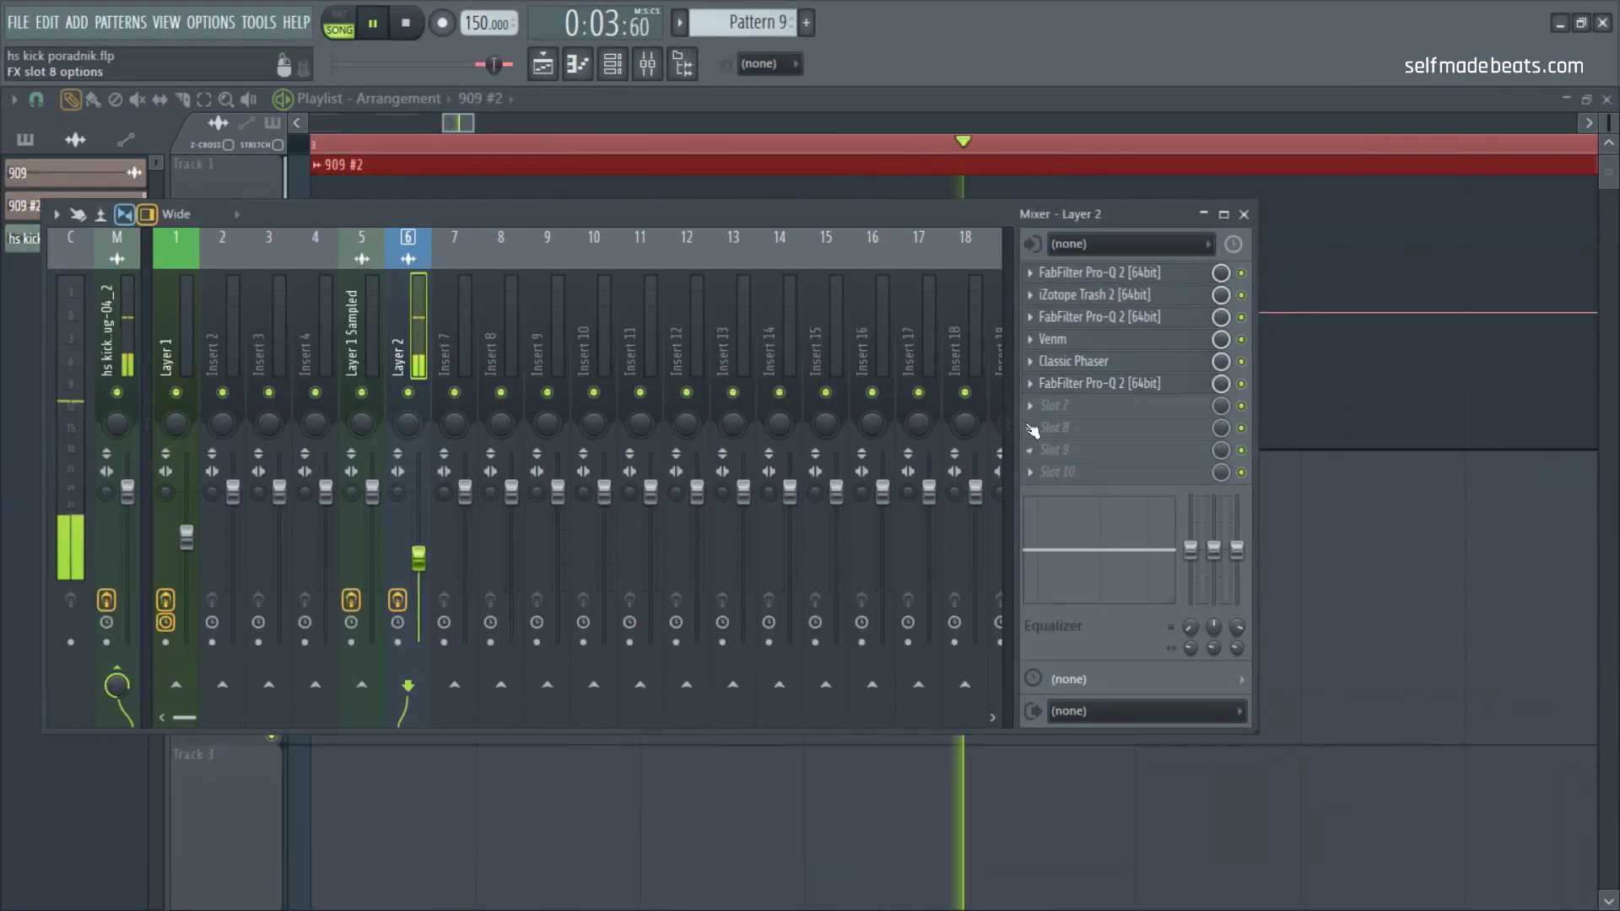
Step: Load Trash 2 in Layer 2's seventh slot and set Stage 1 to the Distort type Clip Control
{"action": "left_click", "coordinate": [1054, 405]}
{"action": "left_click", "coordinate": [857, 451]}
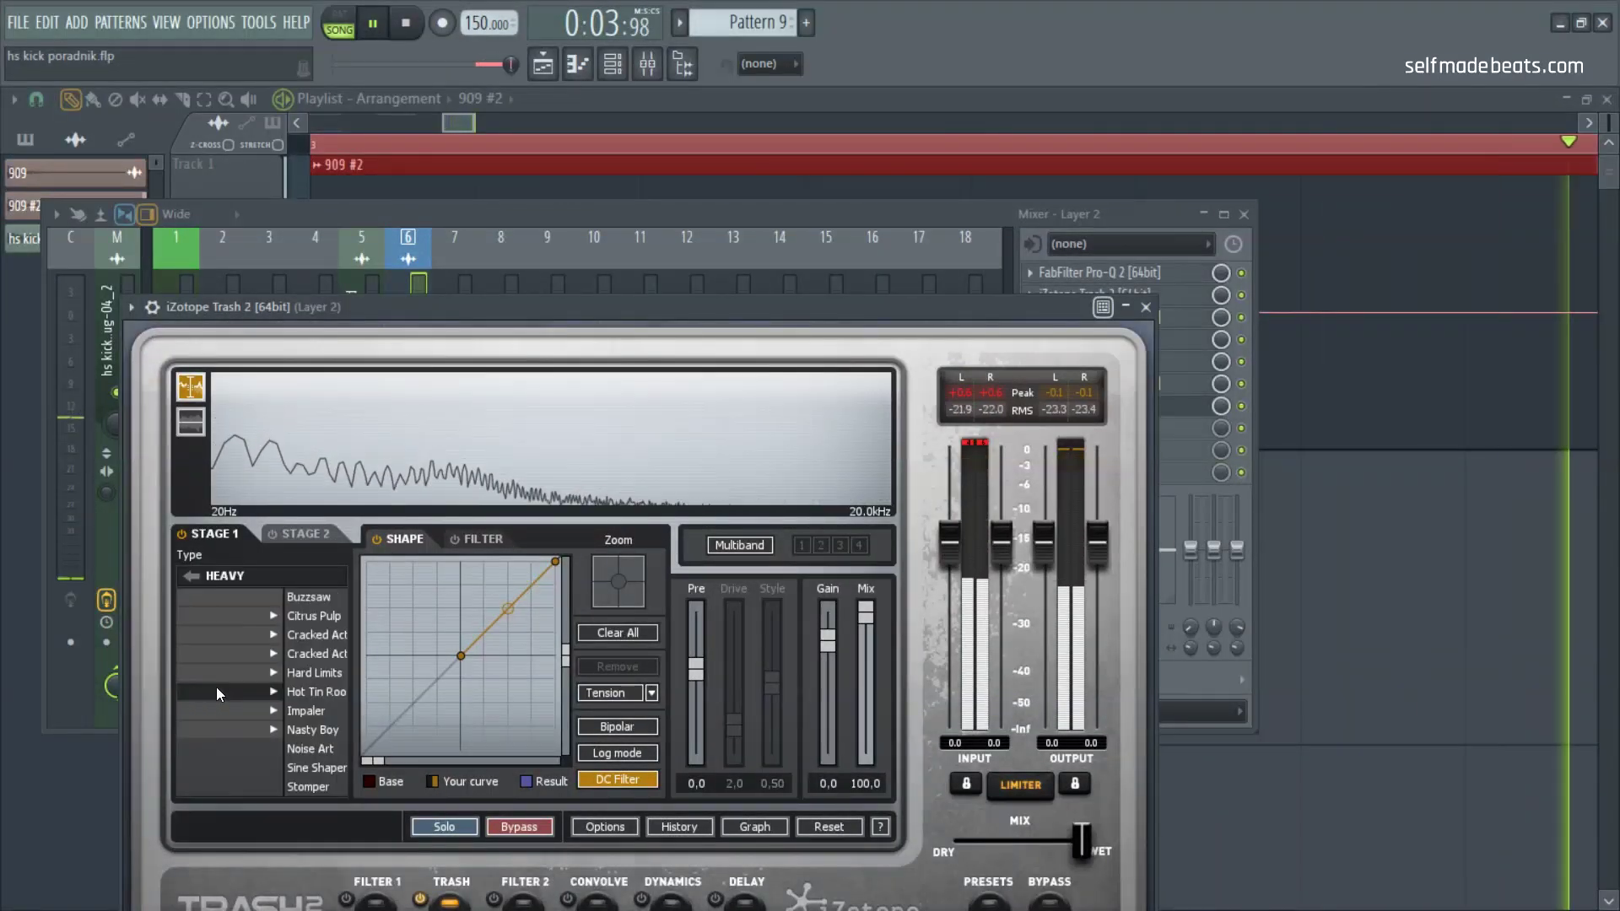
{"action": "left_click", "coordinate": [256, 653]}
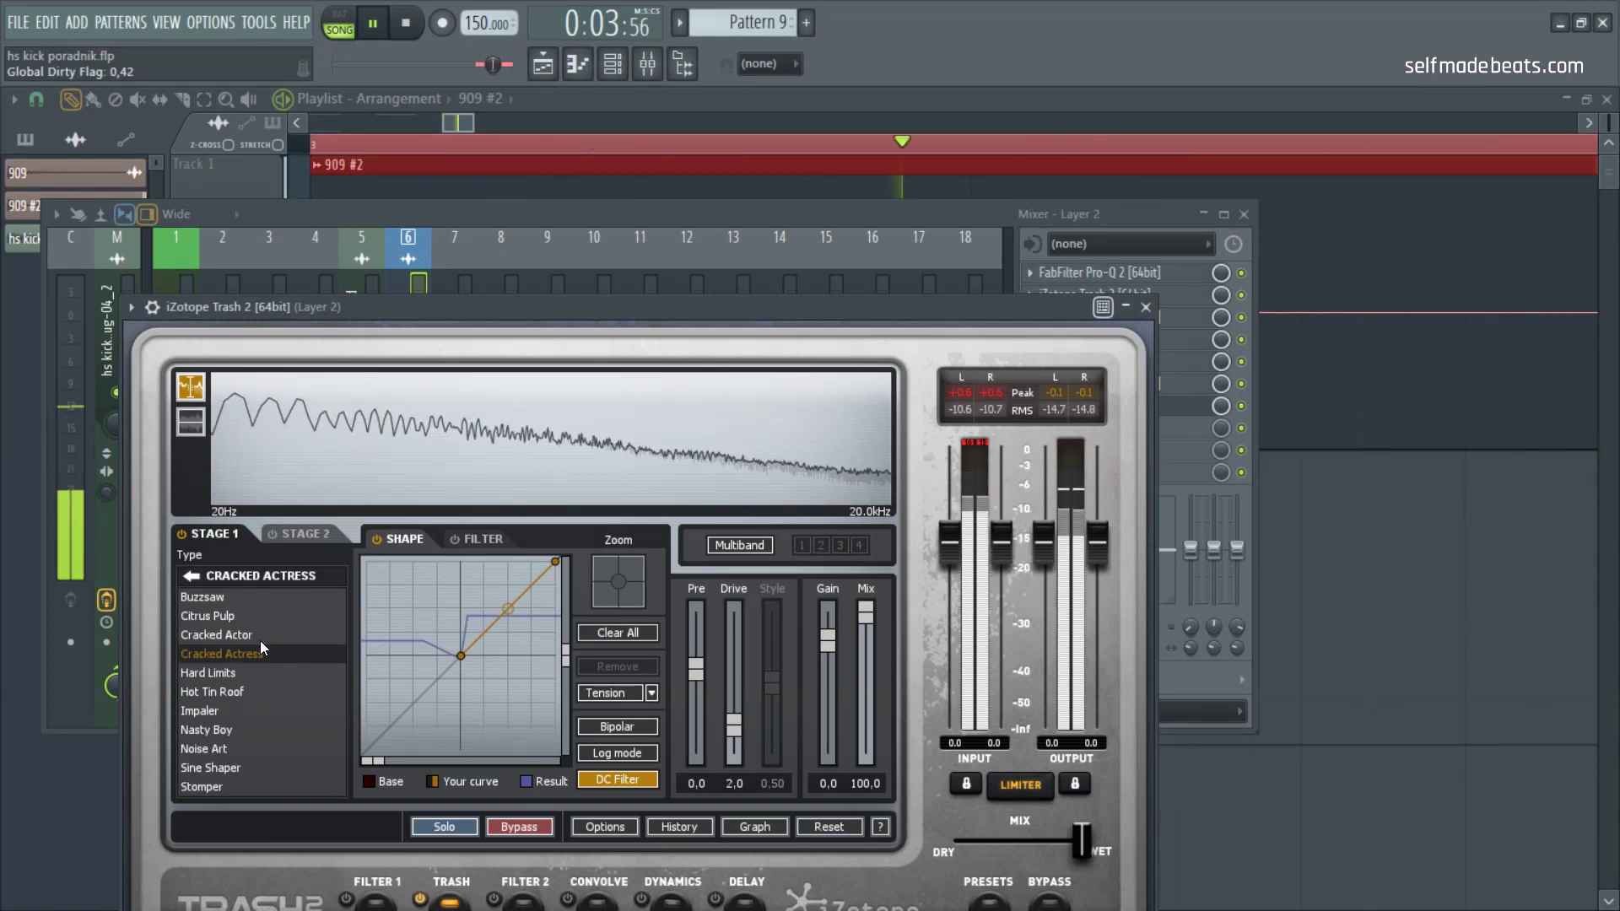
{"action": "left_click", "coordinate": [262, 615]}
{"action": "left_click", "coordinate": [192, 576]}
{"action": "left_click", "coordinate": [200, 624]}
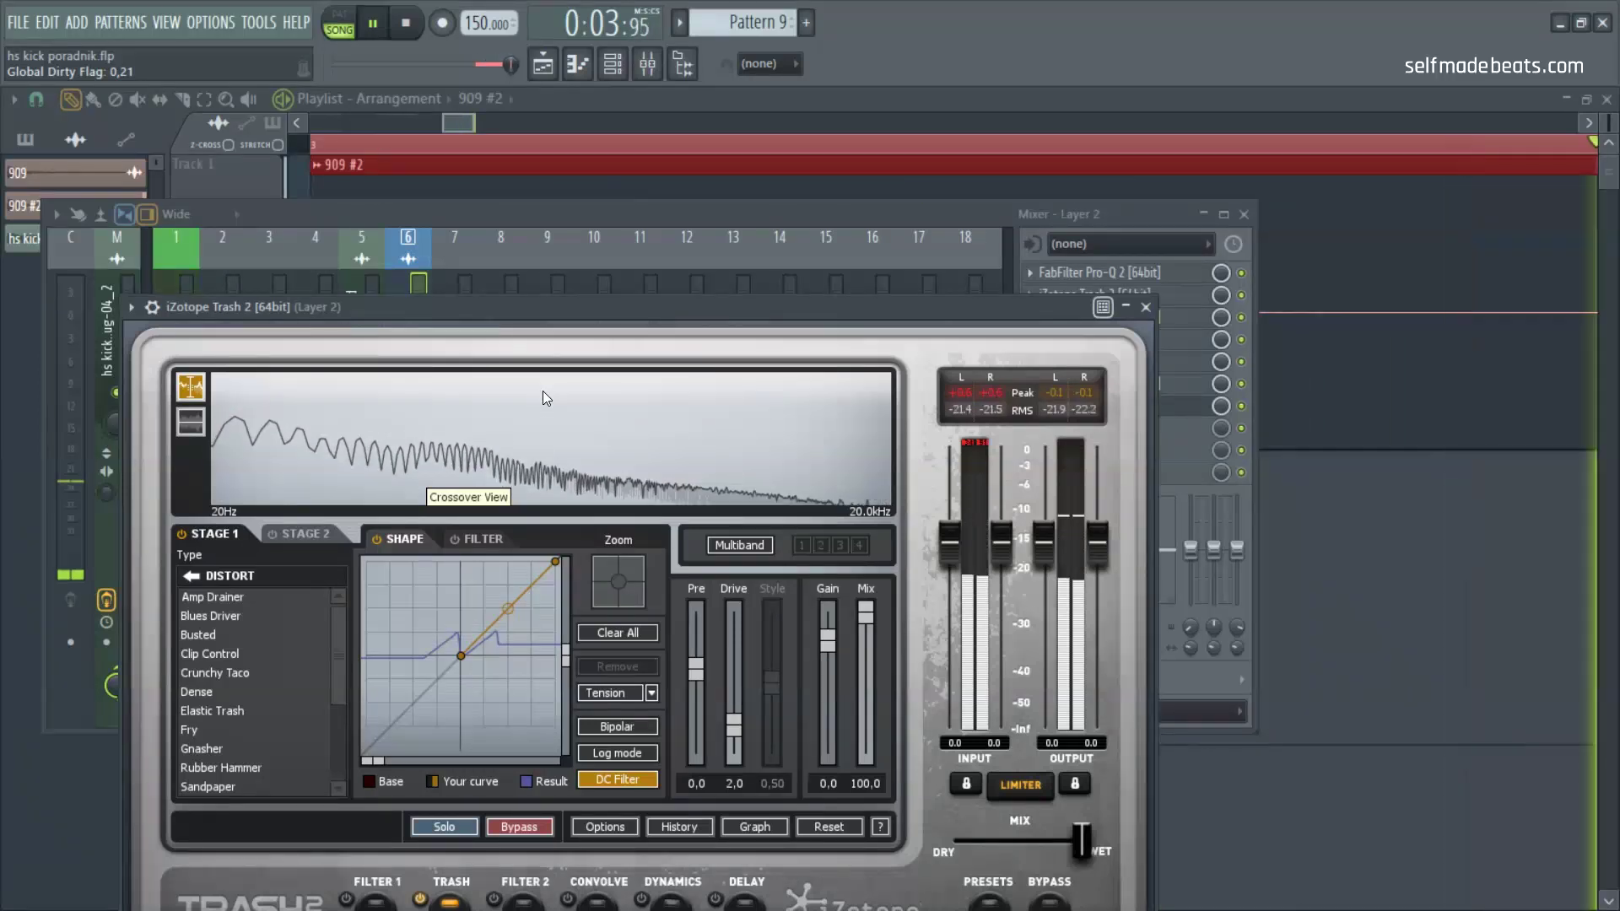
{"action": "left_click", "coordinate": [236, 654]}
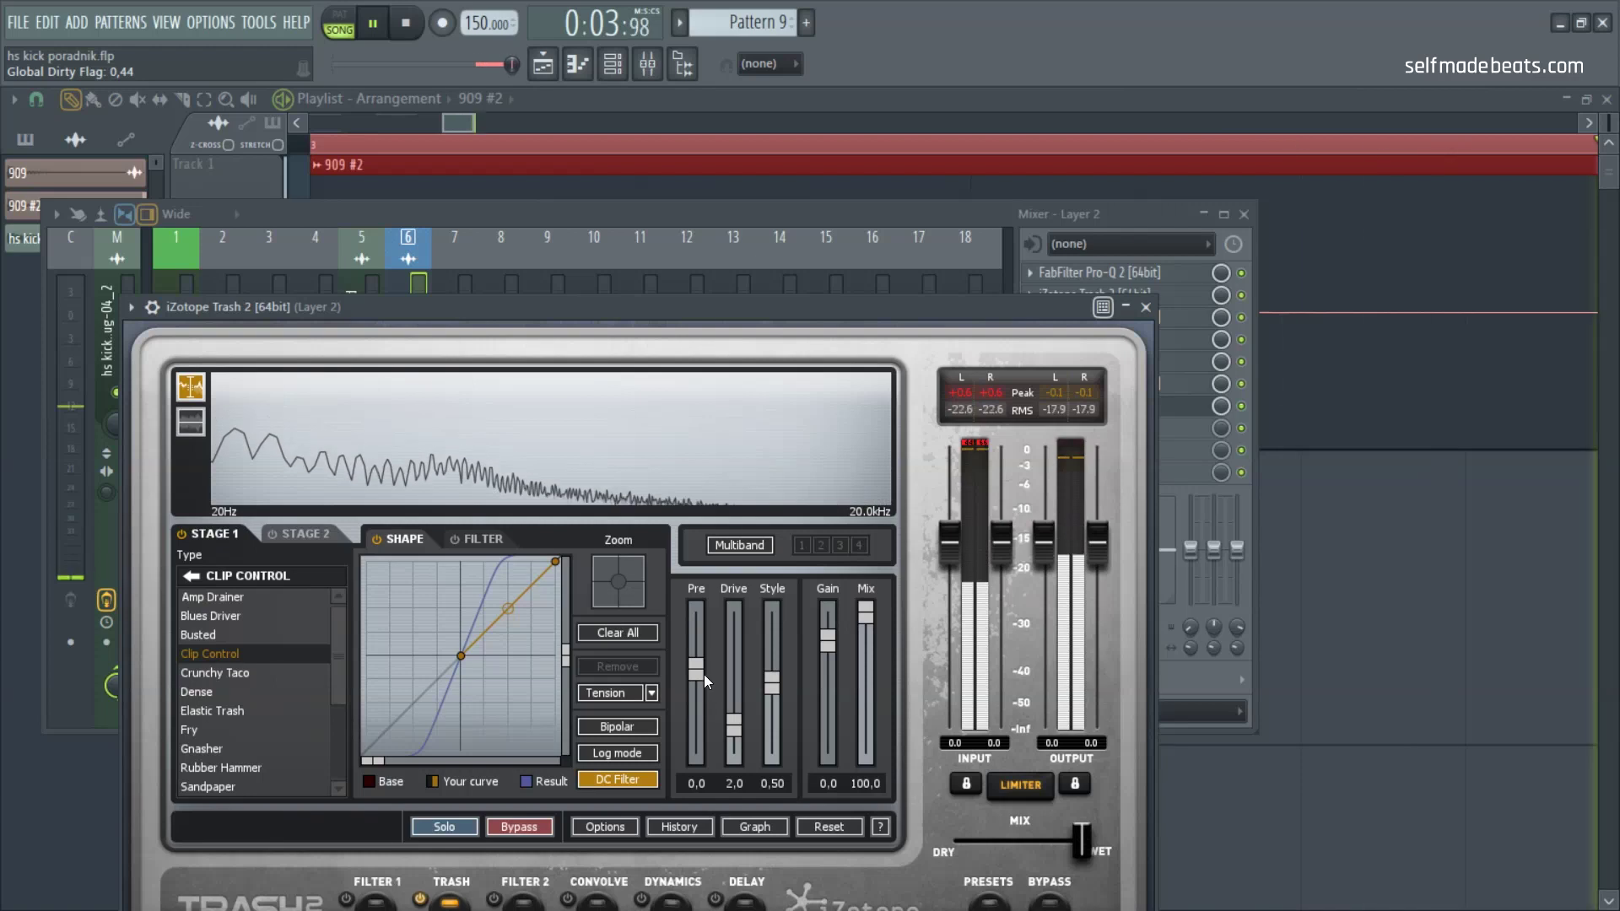
Step: Set Stage 1's drive to 1.3, gain to -0.1 and mix to about 62.7, and close Trash 2
{"action": "mouse_move", "coordinate": [741, 715]}
{"action": "left_mouse_down"}
{"action": "mouse_move", "coordinate": [741, 692]}
{"action": "mouse_move", "coordinate": [735, 732]}
{"action": "left_mouse_up"}
{"action": "left_click_drag", "start_coordinate": [827, 641], "coordinate": [865, 669]}
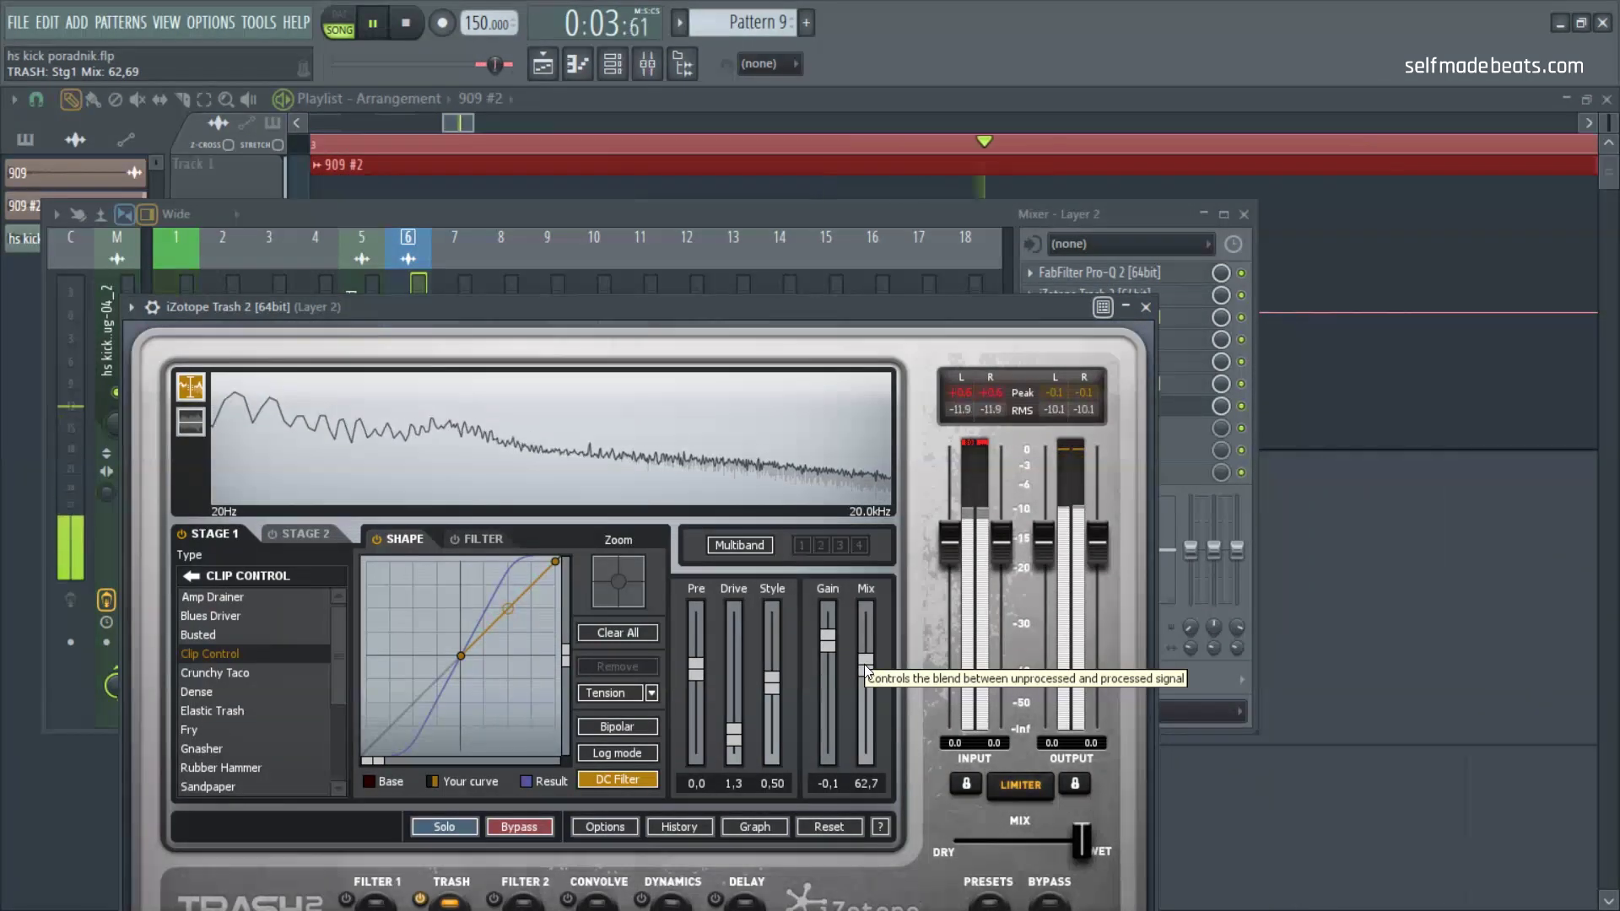
{"action": "left_click", "coordinate": [1146, 307]}
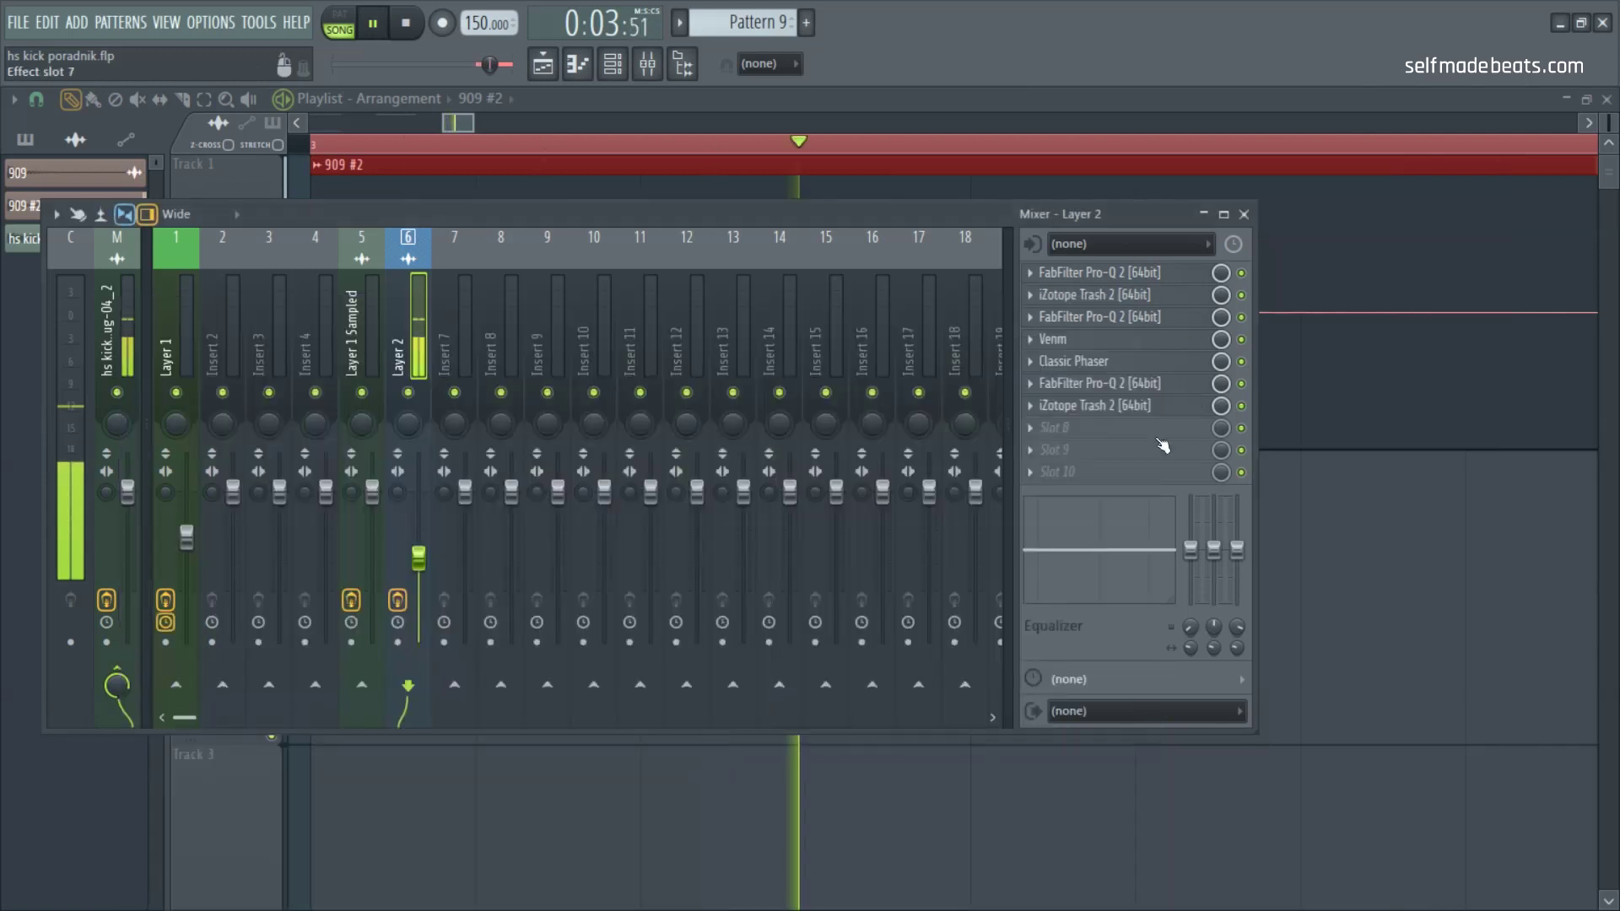
Step: In the sixth-slot Pro-Q 2, add a cut of about 12.25 dB at 90 Hz with Q 3.5 and close it
{"action": "left_click", "coordinate": [1126, 390]}
{"action": "scroll", "coordinate": [420, 477], "scroll_direction": "up", "scroll_amount": 5}
{"action": "left_click_drag", "start_coordinate": [420, 478], "coordinate": [350, 675]}
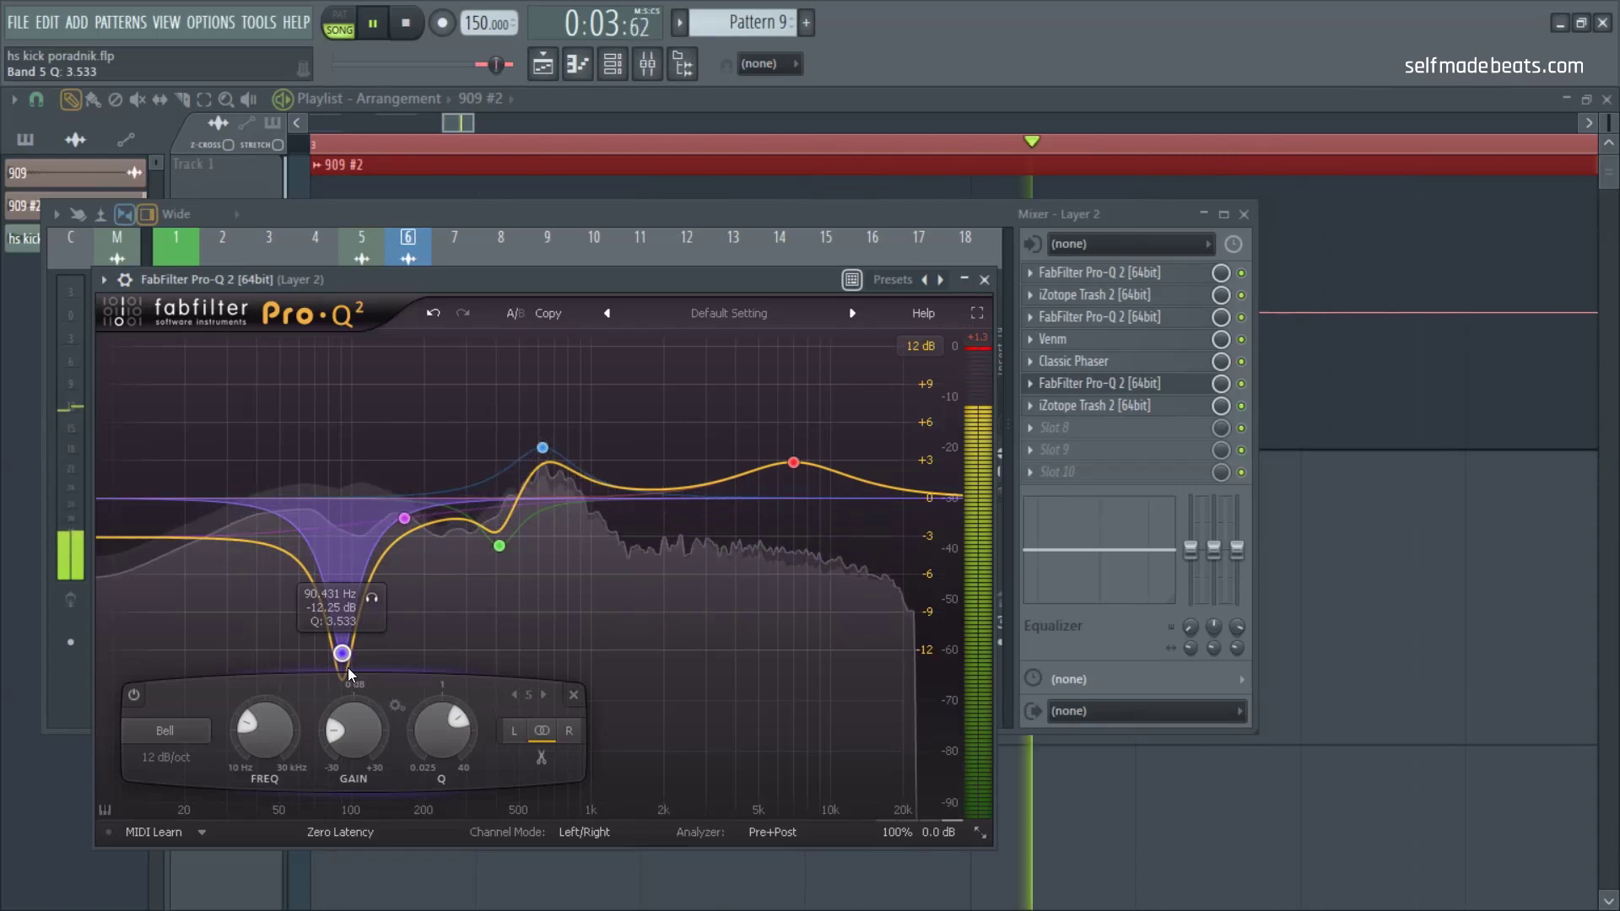
{"action": "left_click", "coordinate": [1080, 473]}
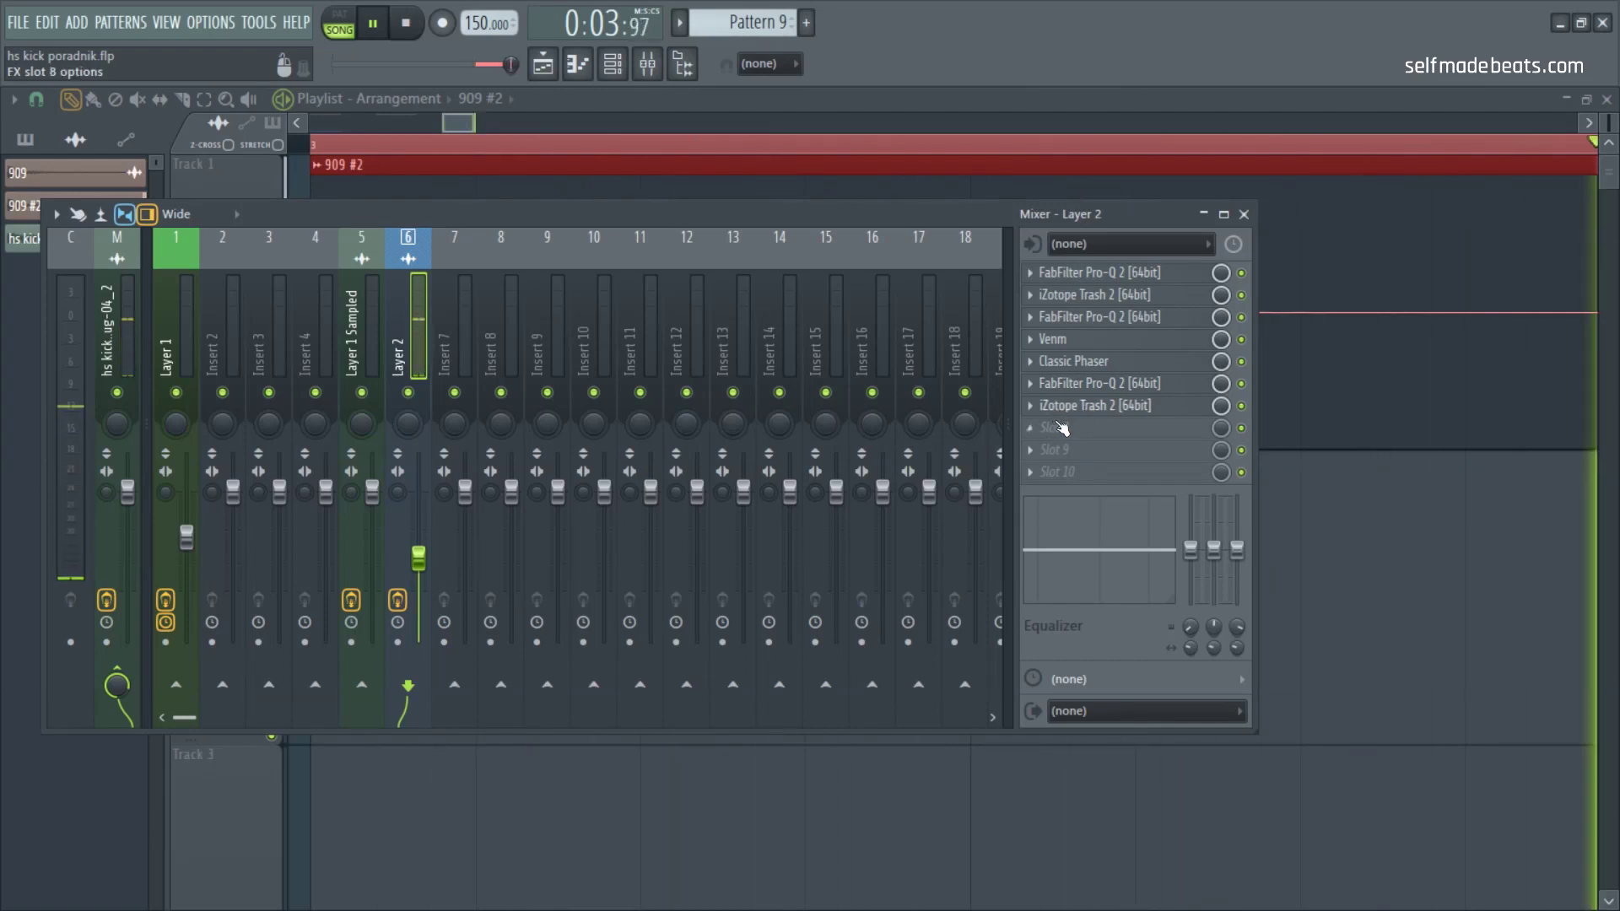
Step: Load Pro-Q 2 in slot 8, cutting 2.5 dB at about 459 Hz and boosting about 2 dB near 11.5 kHz
{"action": "left_click", "coordinate": [1039, 436]}
{"action": "left_click", "coordinate": [752, 422]}
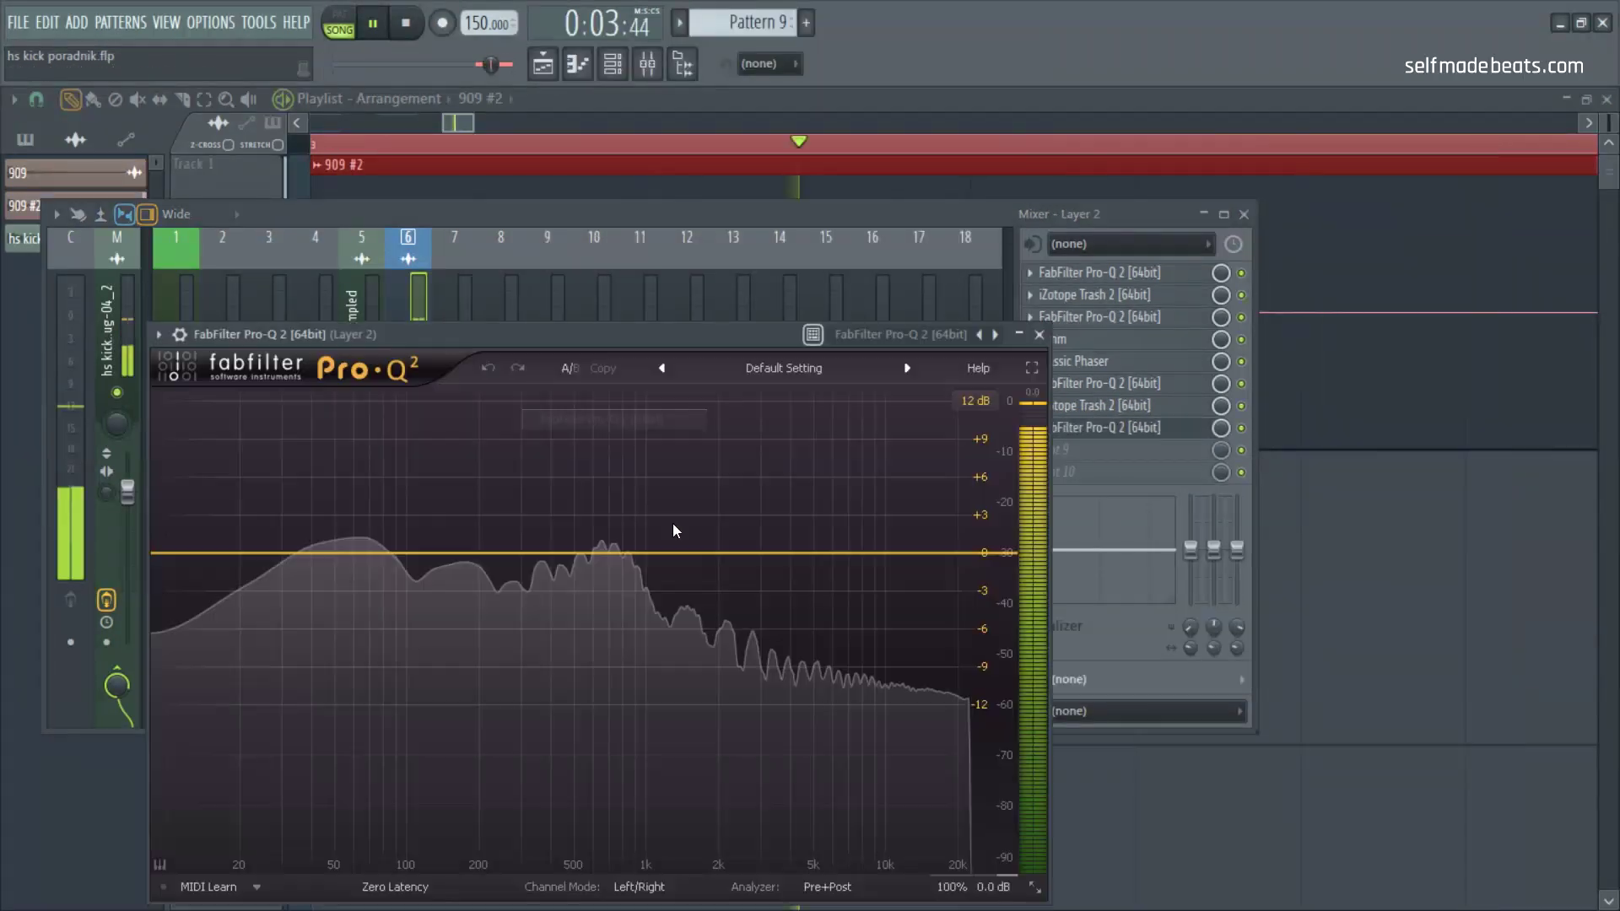
{"action": "left_click_drag", "start_coordinate": [597, 553], "coordinate": [565, 582]}
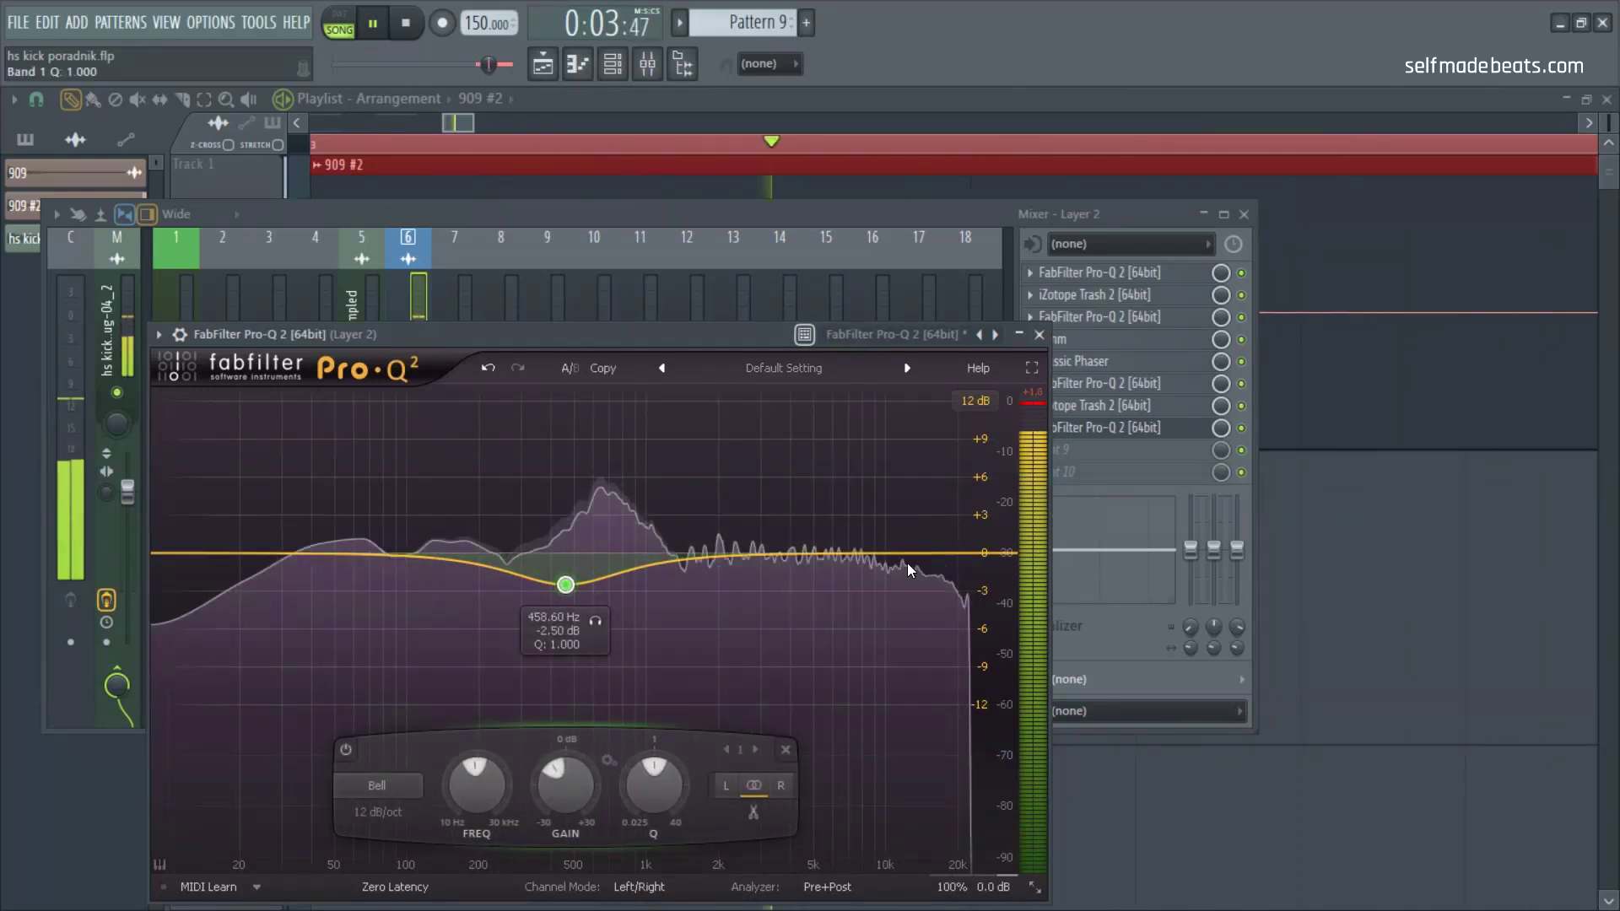
{"action": "left_click_drag", "start_coordinate": [883, 553], "coordinate": [882, 527]}
{"action": "left_click", "coordinate": [911, 472]}
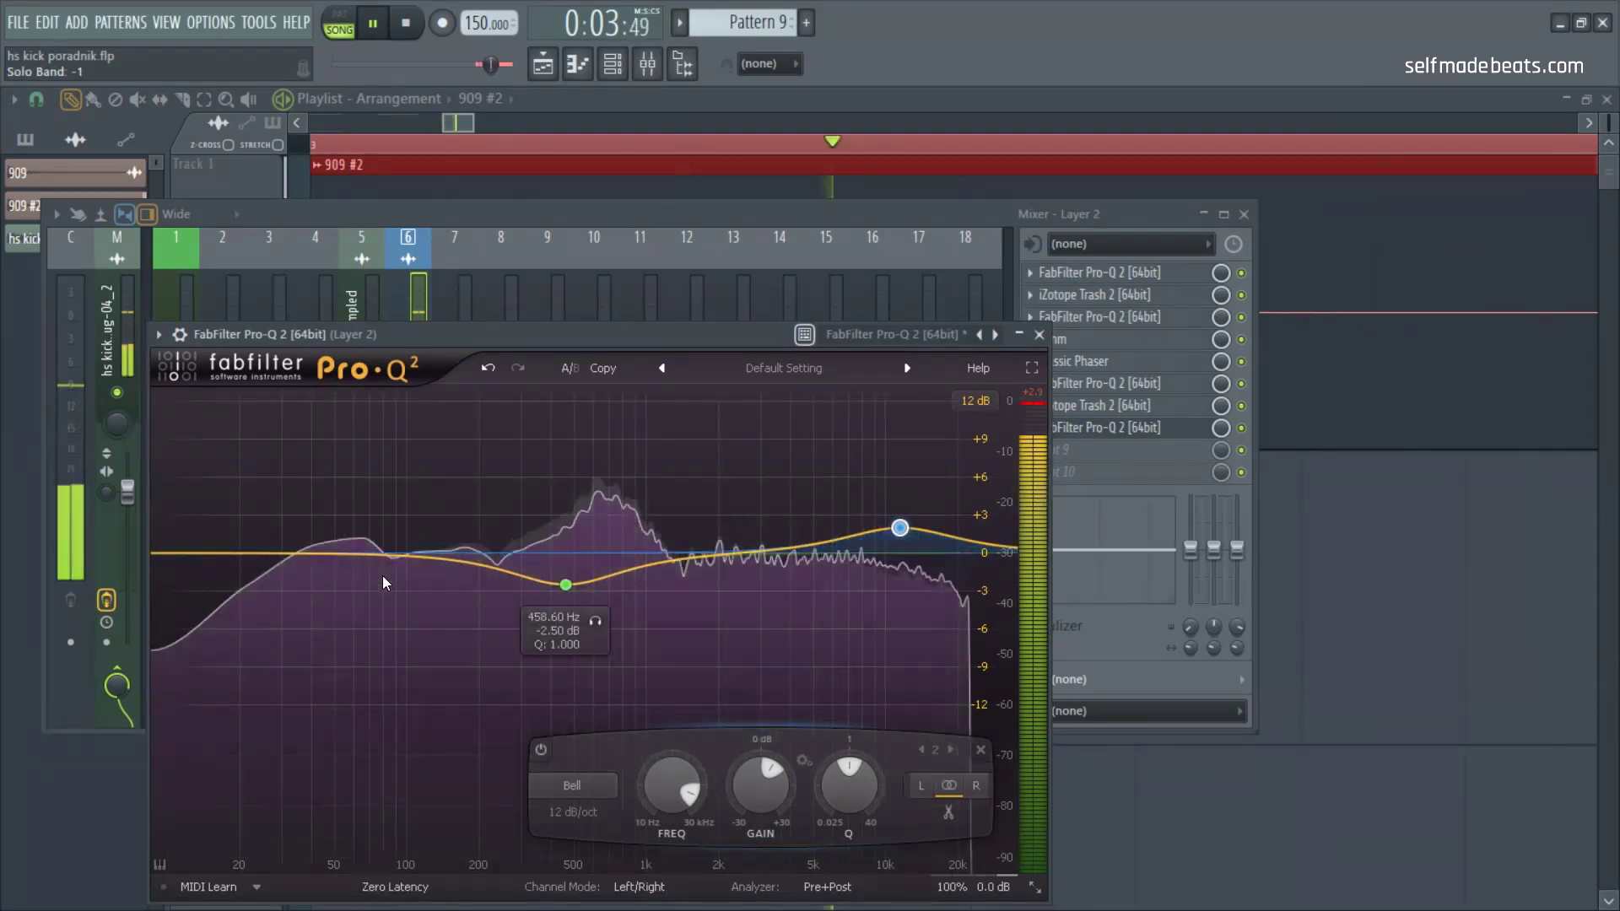
Step: In the slot 8 Pro-Q 2, add a third bell band cutting about 3.5 dB near 135 Hz and close the plugin
{"action": "left_click_drag", "start_coordinate": [424, 560], "coordinate": [431, 604]}
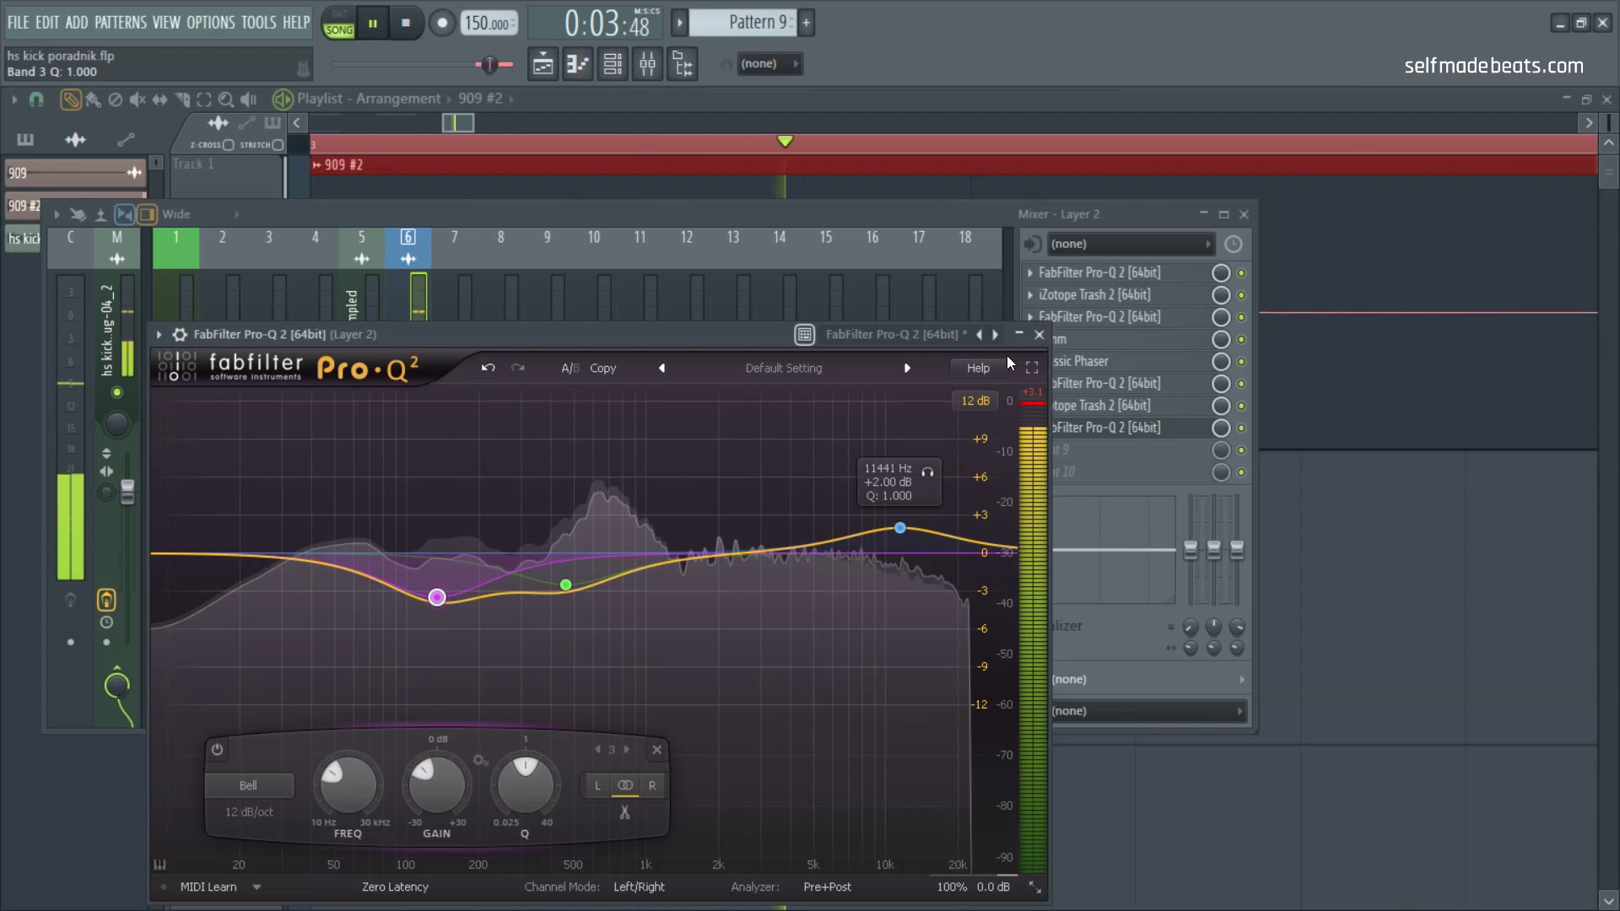
{"action": "left_click", "coordinate": [1049, 427]}
{"action": "left_click", "coordinate": [1054, 449]}
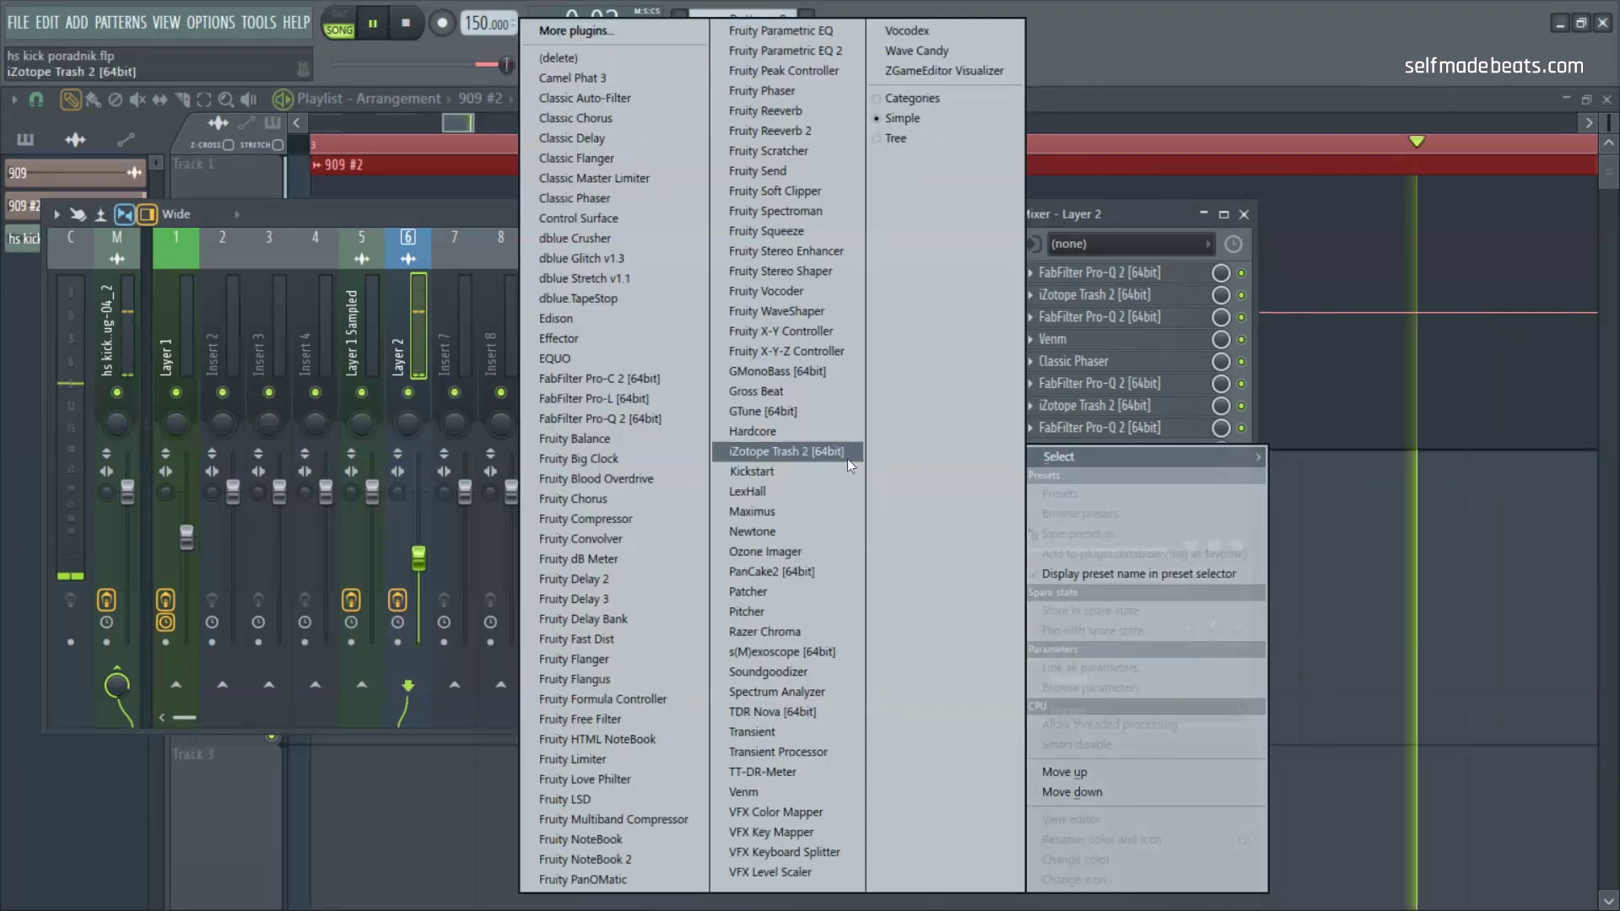
{"action": "left_click", "coordinate": [694, 471]}
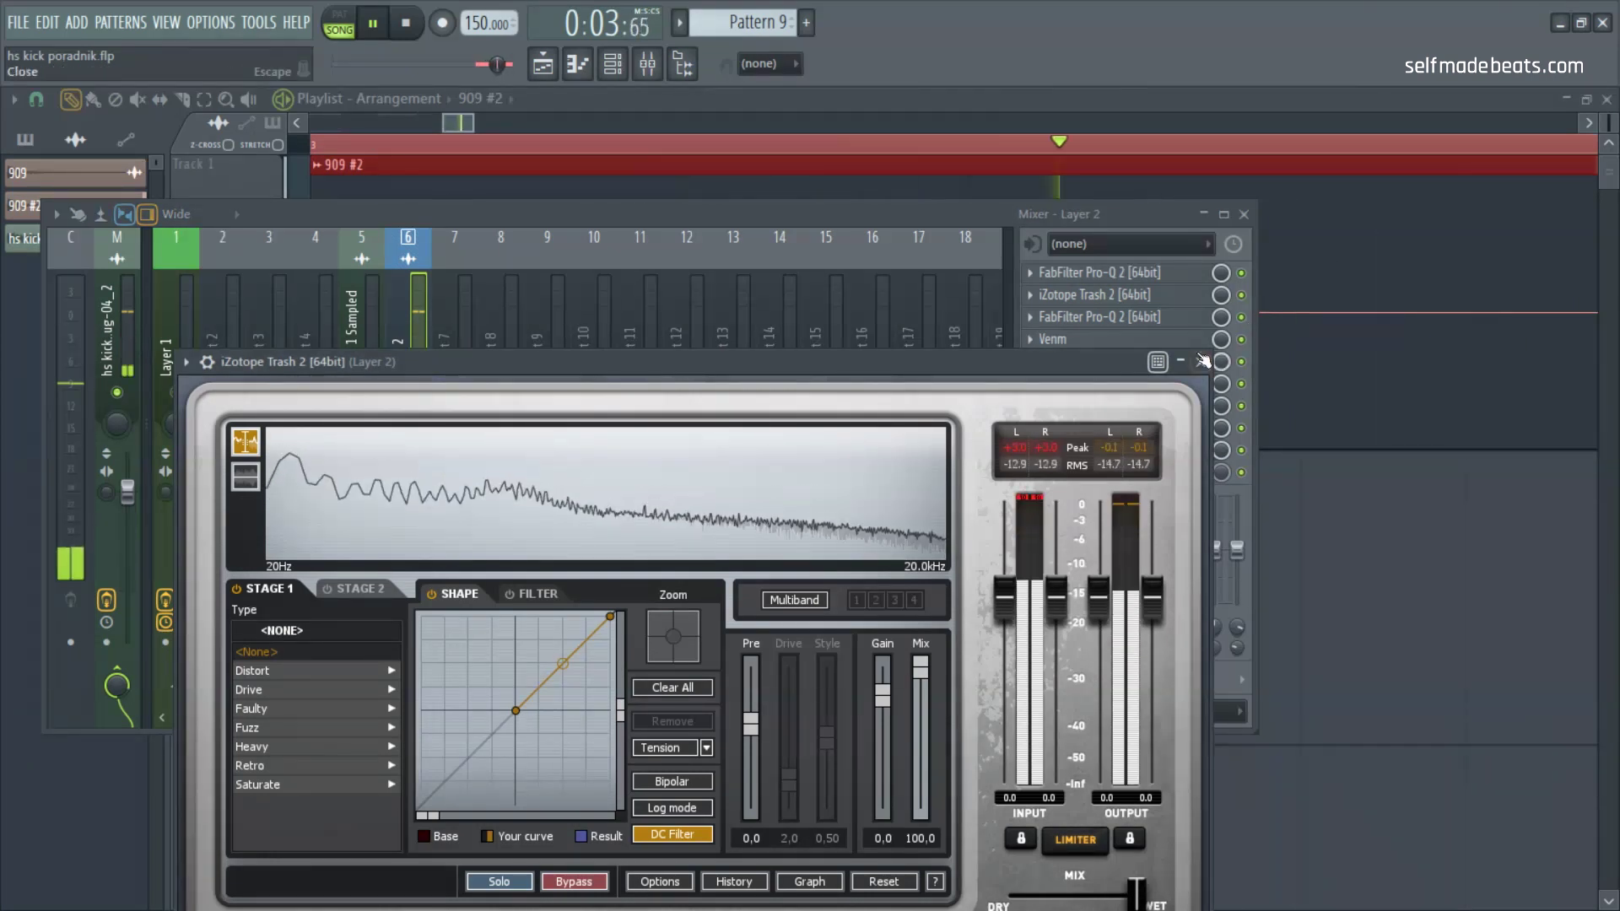
{"action": "key", "text": "Escape"}
Step: Replace the plugin in Layer 2's slot 9 with Venm, set drive 16.2 dB, balance 35 % and mix about 45 %, and close it
{"action": "left_click", "coordinate": [1019, 449]}
{"action": "mouse_move", "coordinate": [1036, 455]}
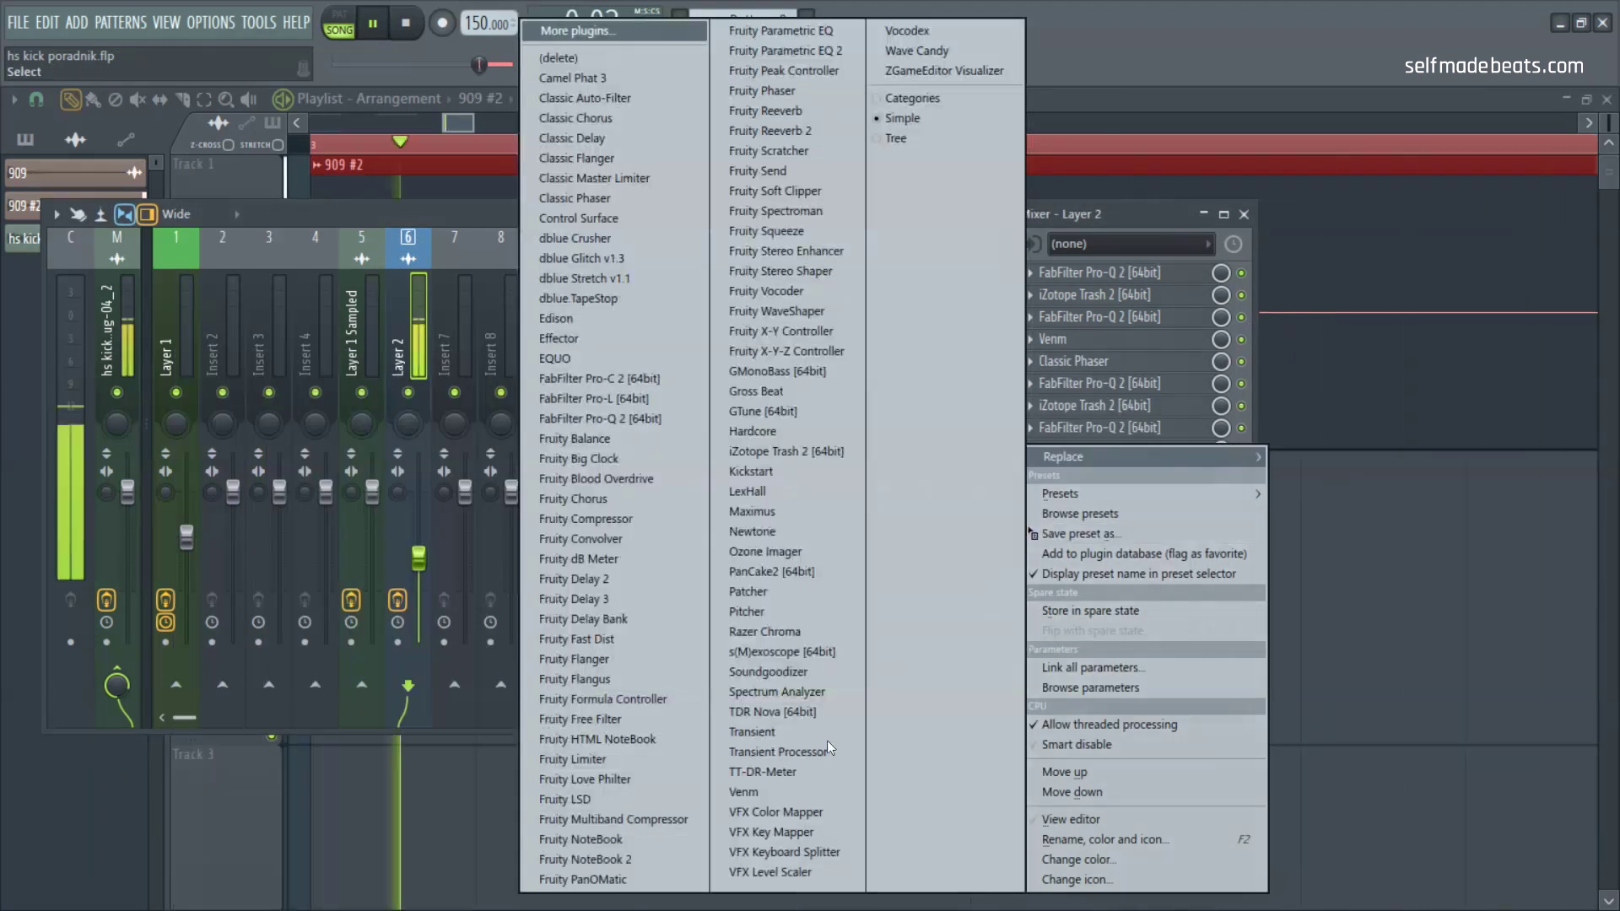
{"action": "left_click", "coordinate": [806, 793]}
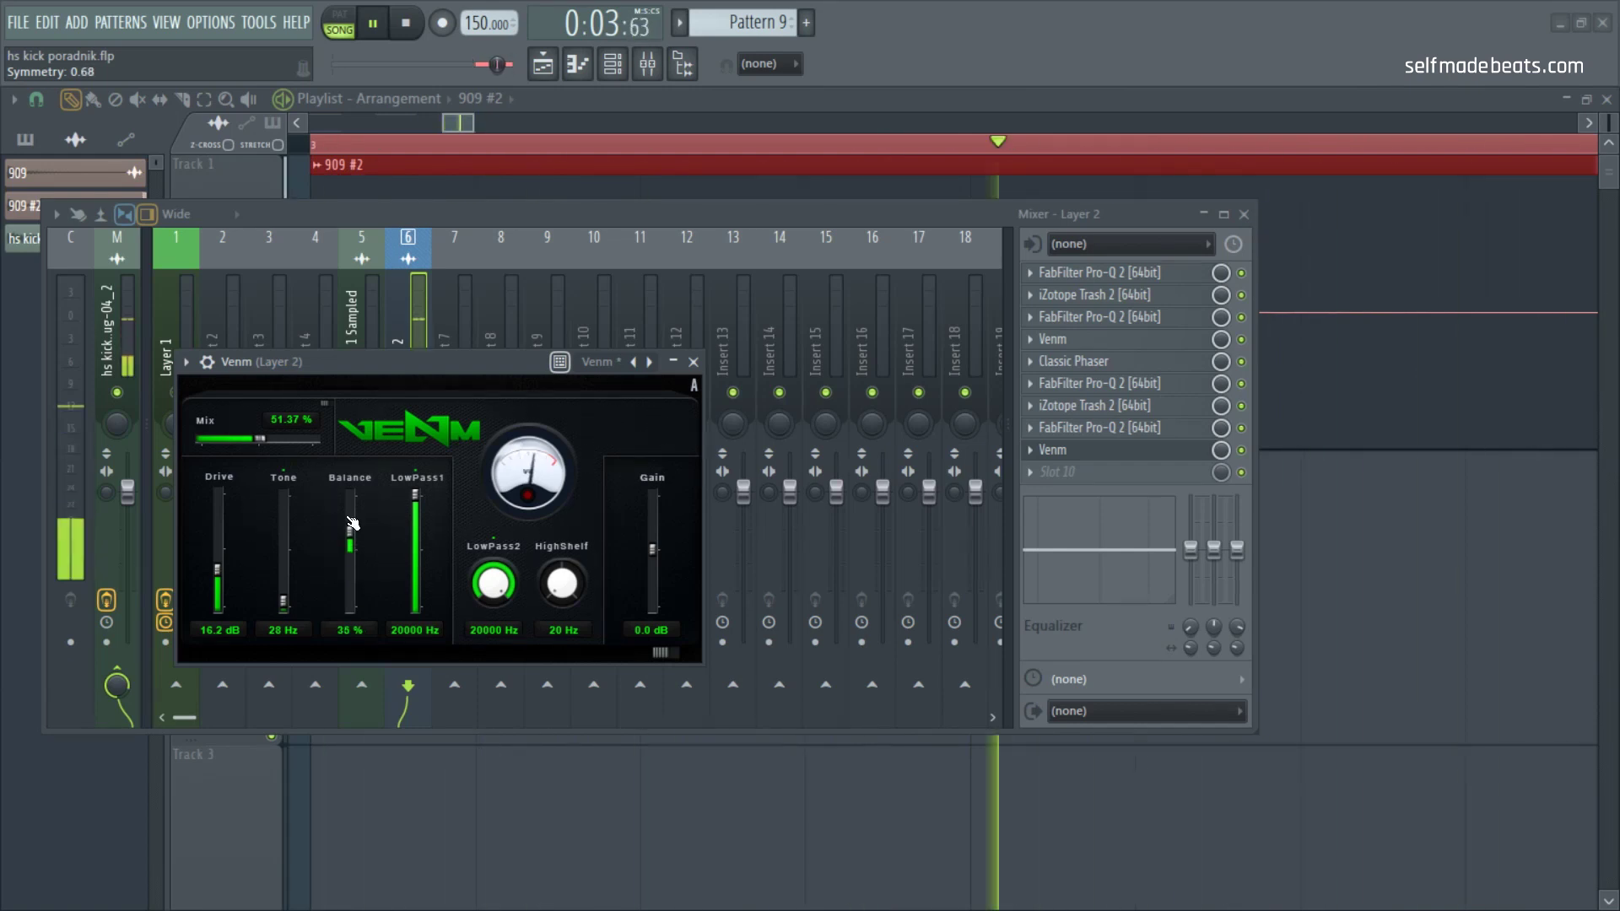
{"action": "left_click_drag", "start_coordinate": [260, 438], "coordinate": [256, 438]}
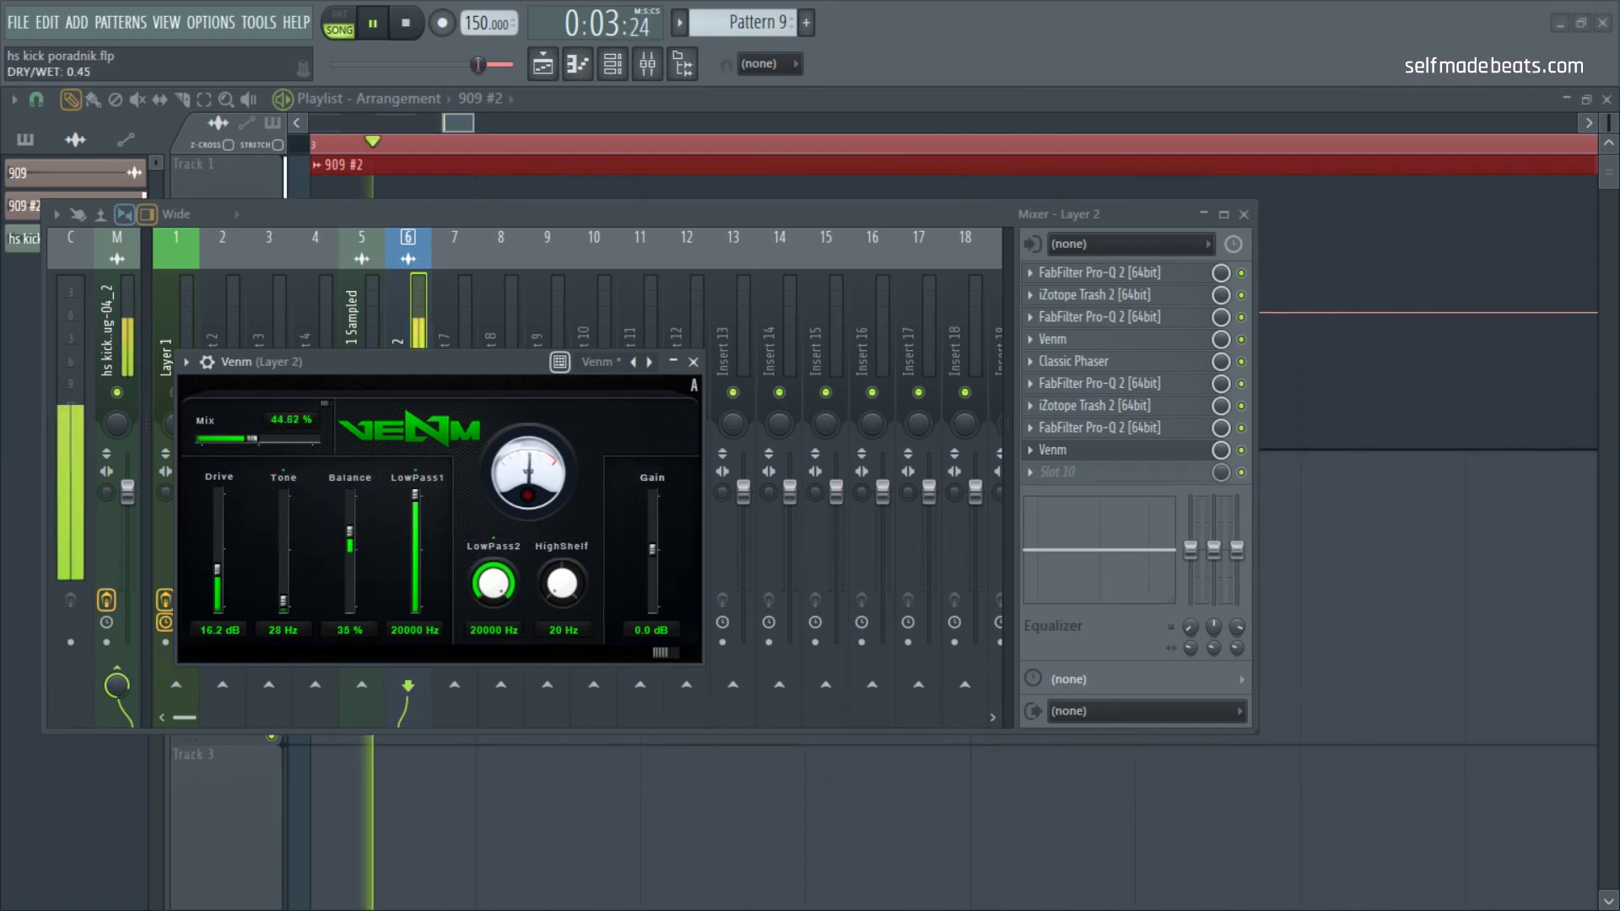
{"action": "left_click", "coordinate": [693, 361]}
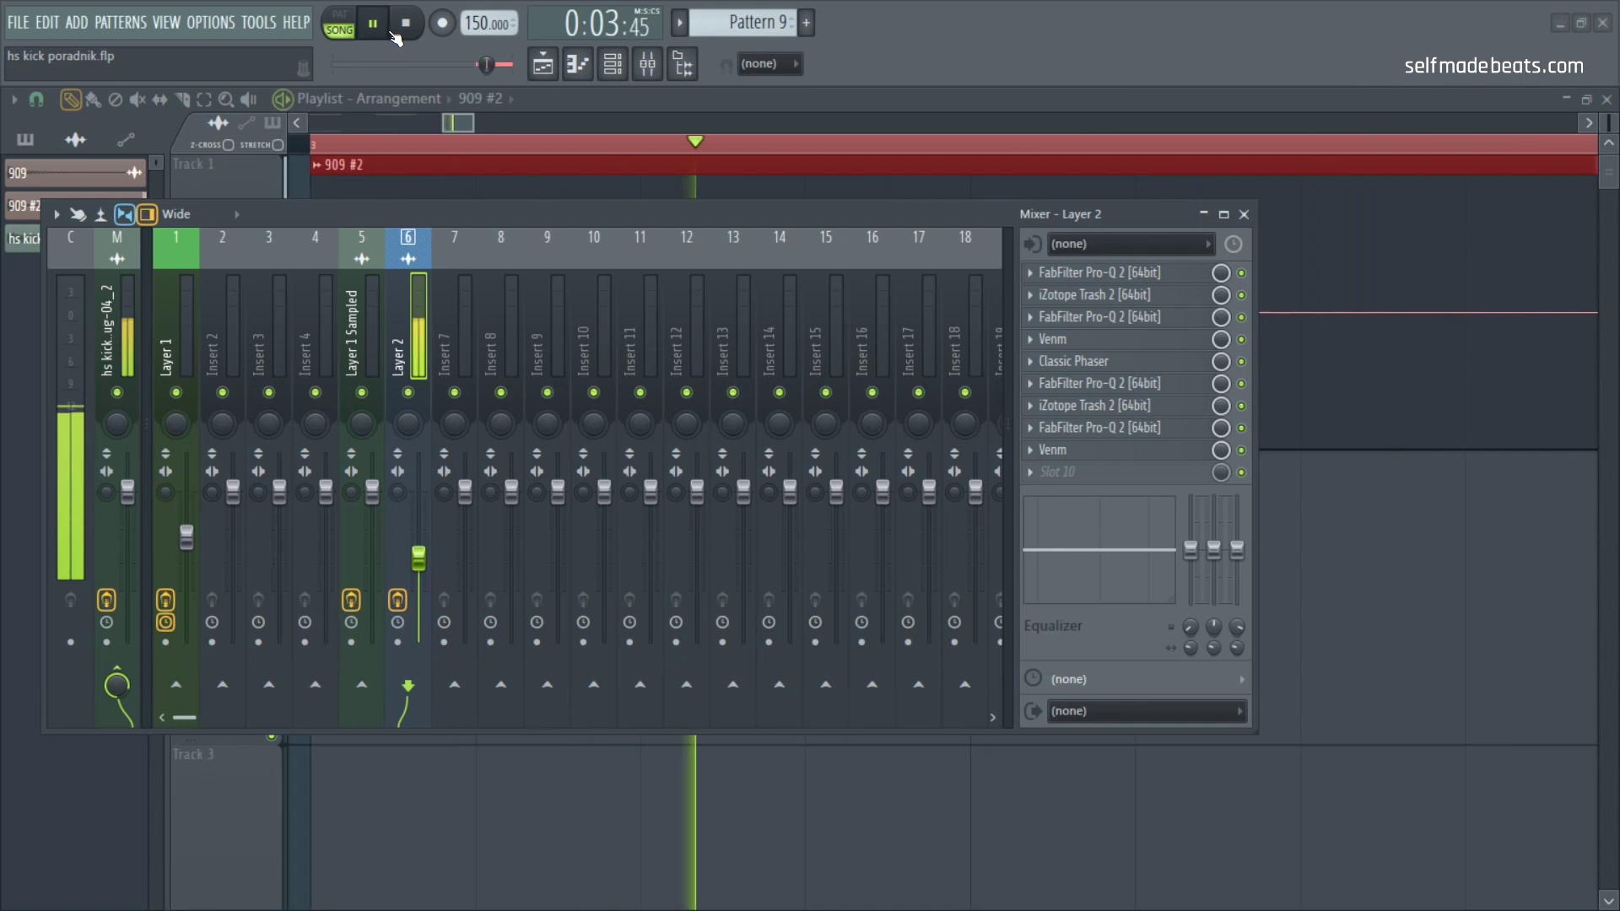
Step: Move Venm down to slot 10 on Layer 2 and load LexHall in slot 9
{"action": "left_click", "coordinate": [1031, 450]}
{"action": "left_click", "coordinate": [1072, 792]}
{"action": "left_click", "coordinate": [1034, 450]}
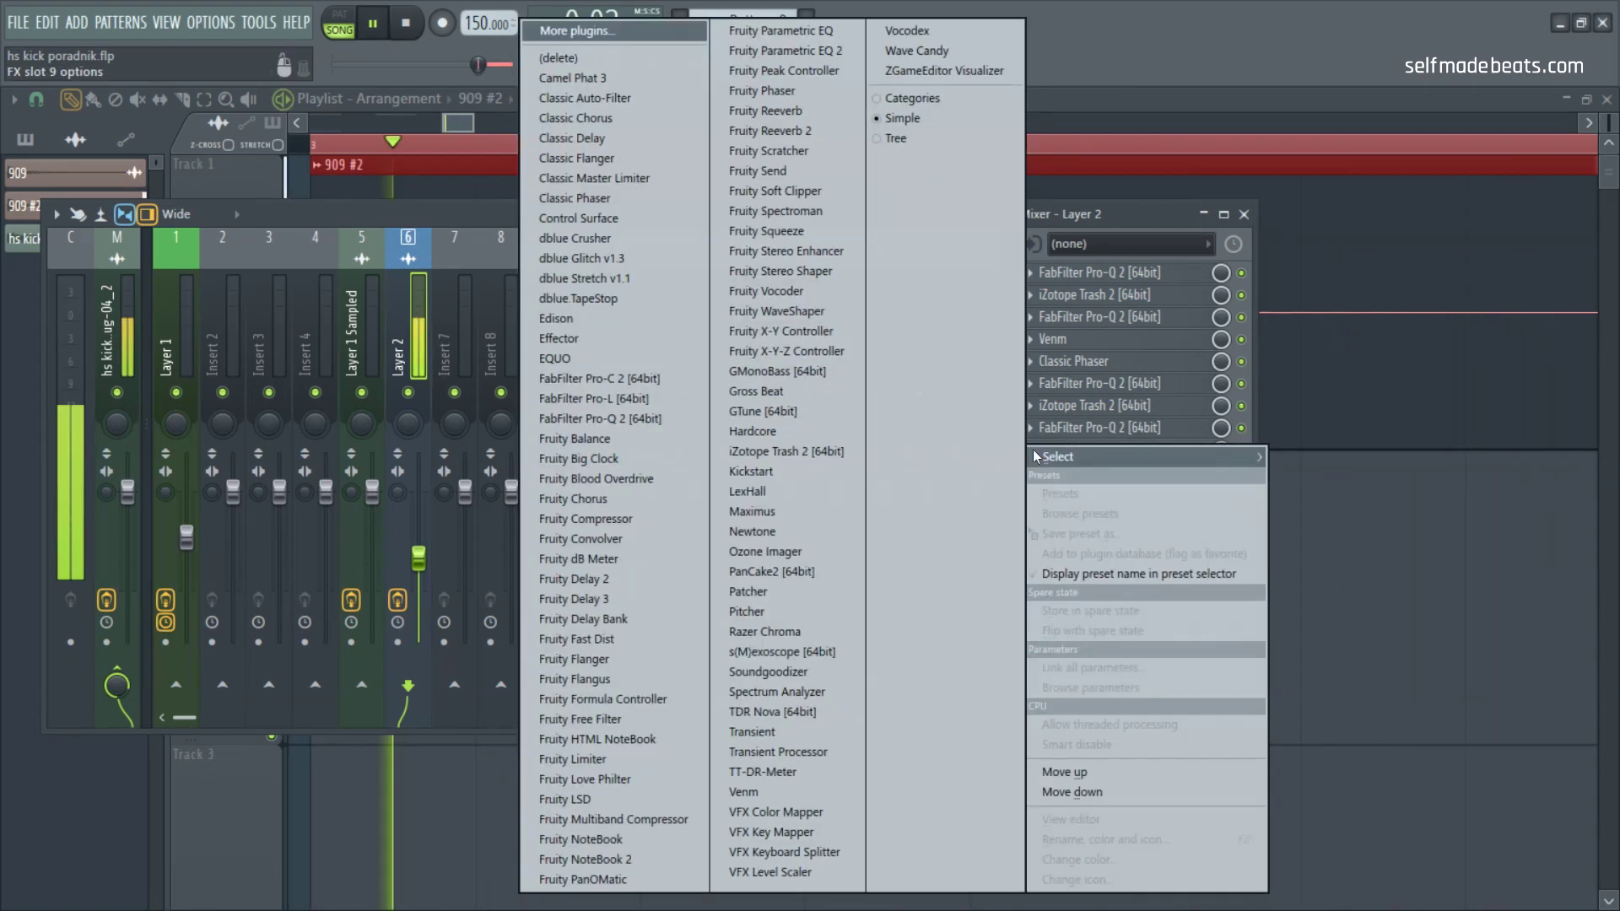
{"action": "left_click", "coordinate": [808, 495]}
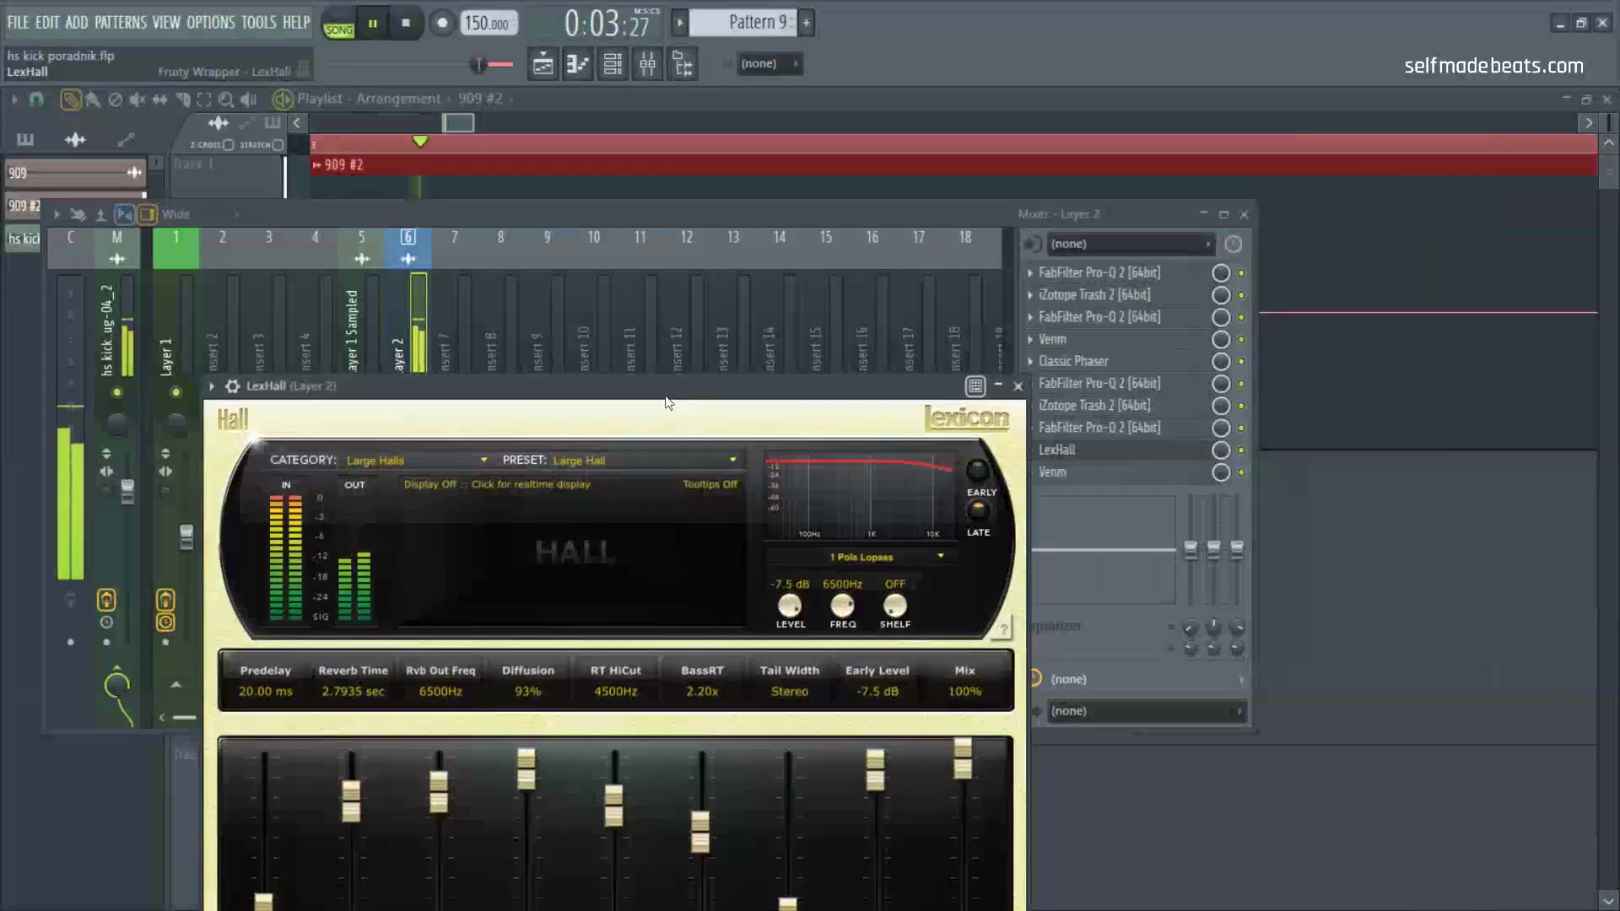
Step: Set LexHall's mix to 9% and turn its early level off
{"action": "left_click_drag", "start_coordinate": [668, 396], "coordinate": [661, 247]}
{"action": "left_click", "coordinate": [959, 759]}
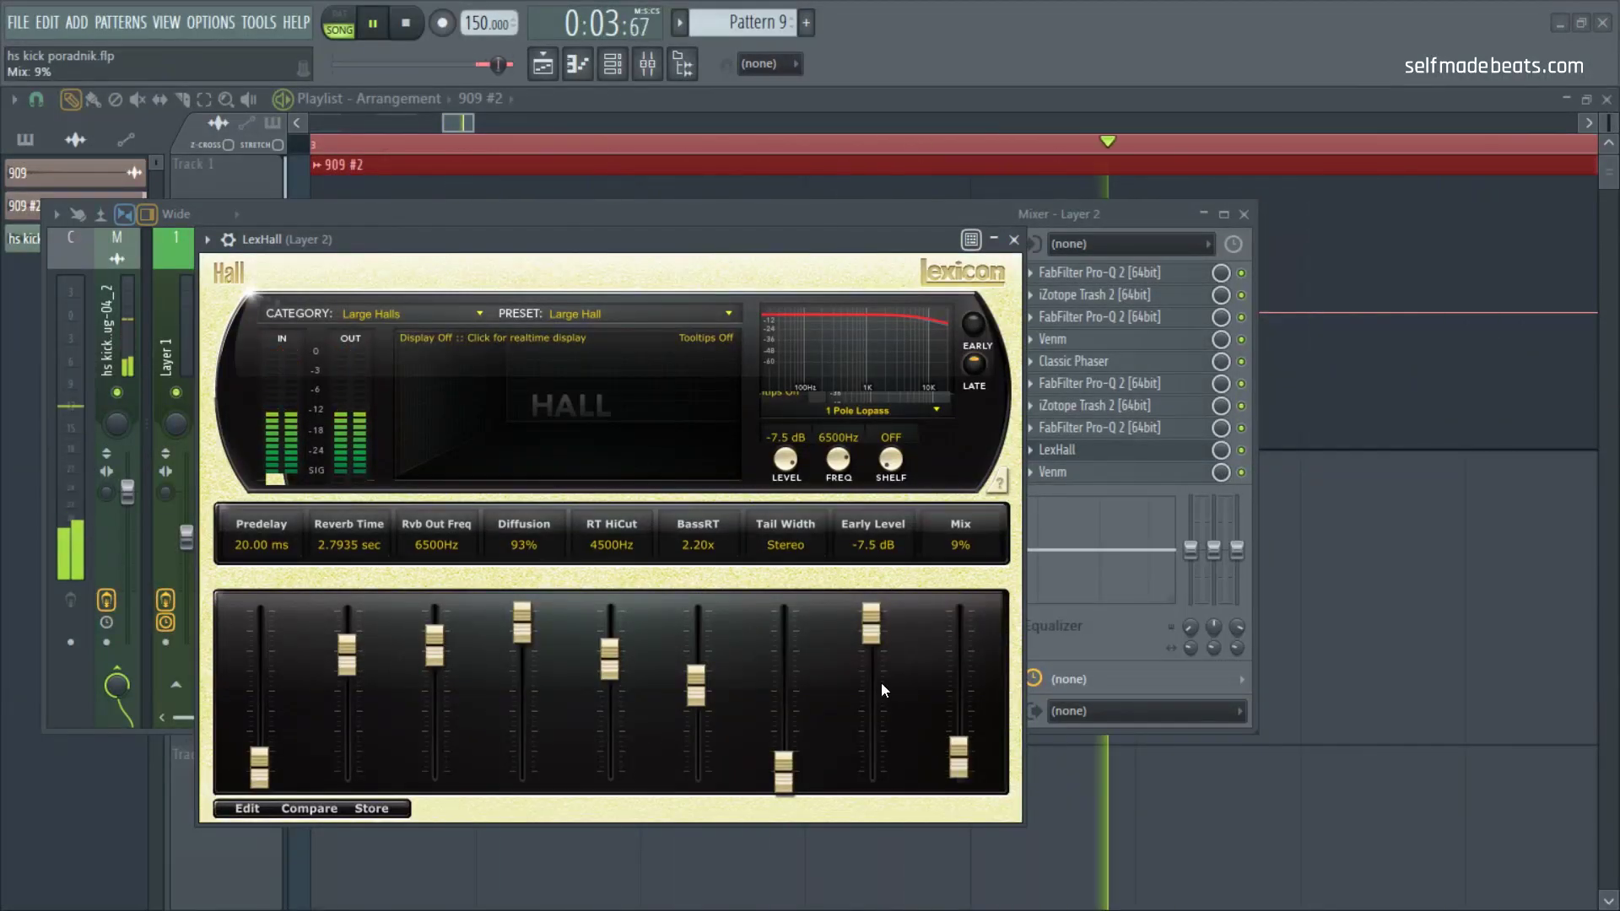
{"action": "left_click", "coordinate": [871, 769]}
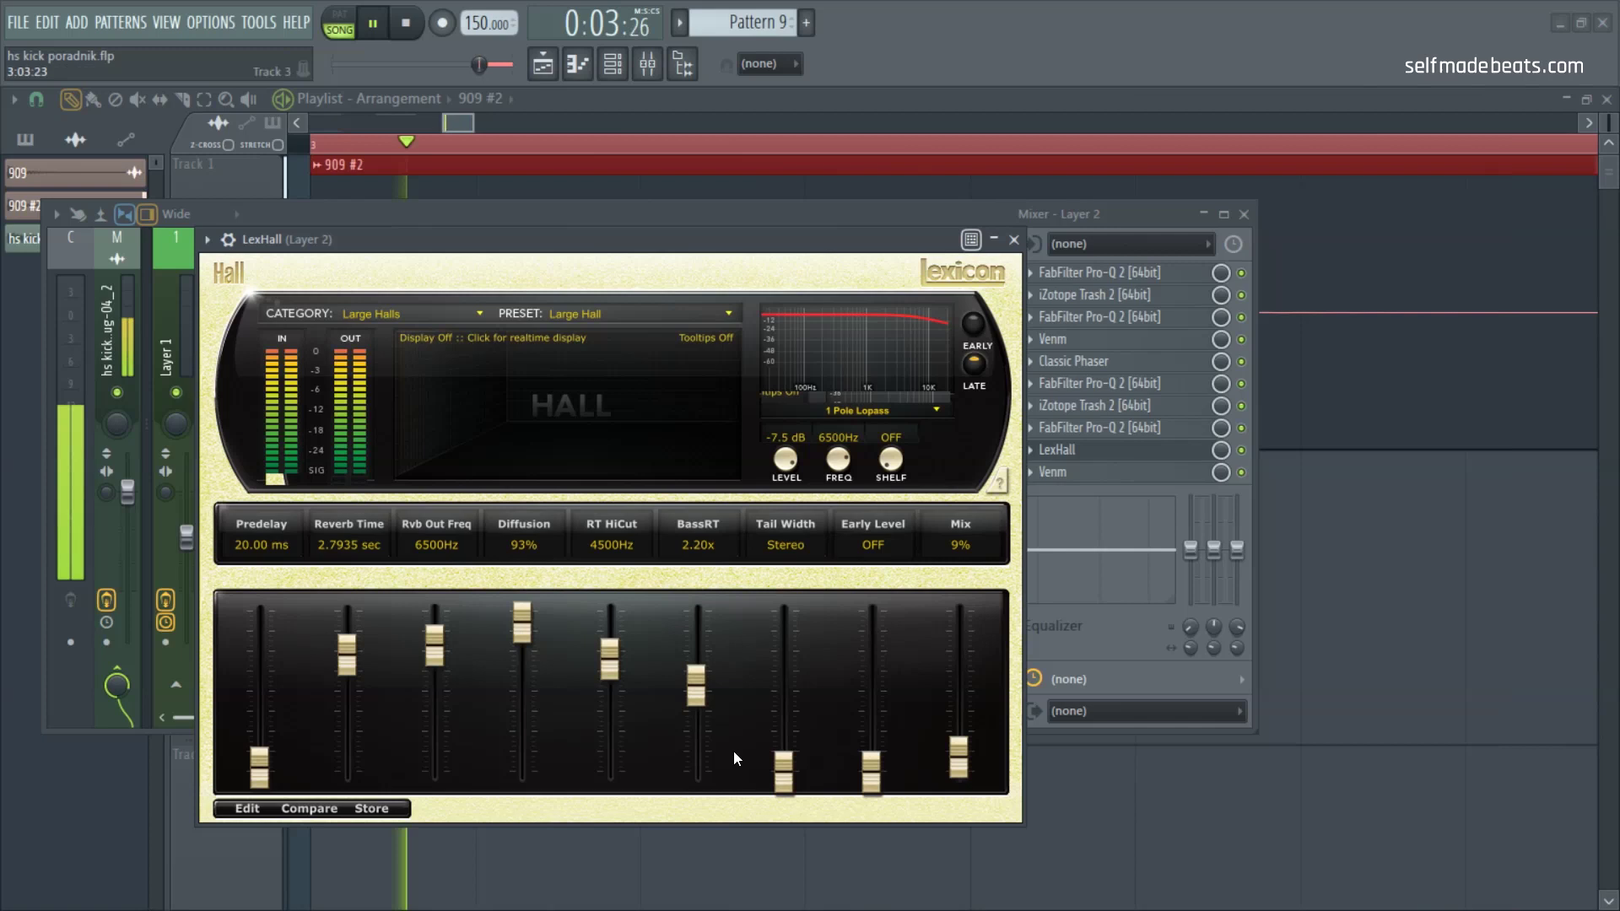
Step: Set LexHall's reverb out frequency to 2000 Hz, RT HiCut to 1750 Hz, diffusion to 16% and reverb time to about 1.74 sec
{"action": "left_click_drag", "start_coordinate": [435, 646], "coordinate": [438, 706]}
{"action": "left_click", "coordinate": [609, 709]}
{"action": "left_click", "coordinate": [523, 747]}
{"action": "left_click", "coordinate": [347, 675]}
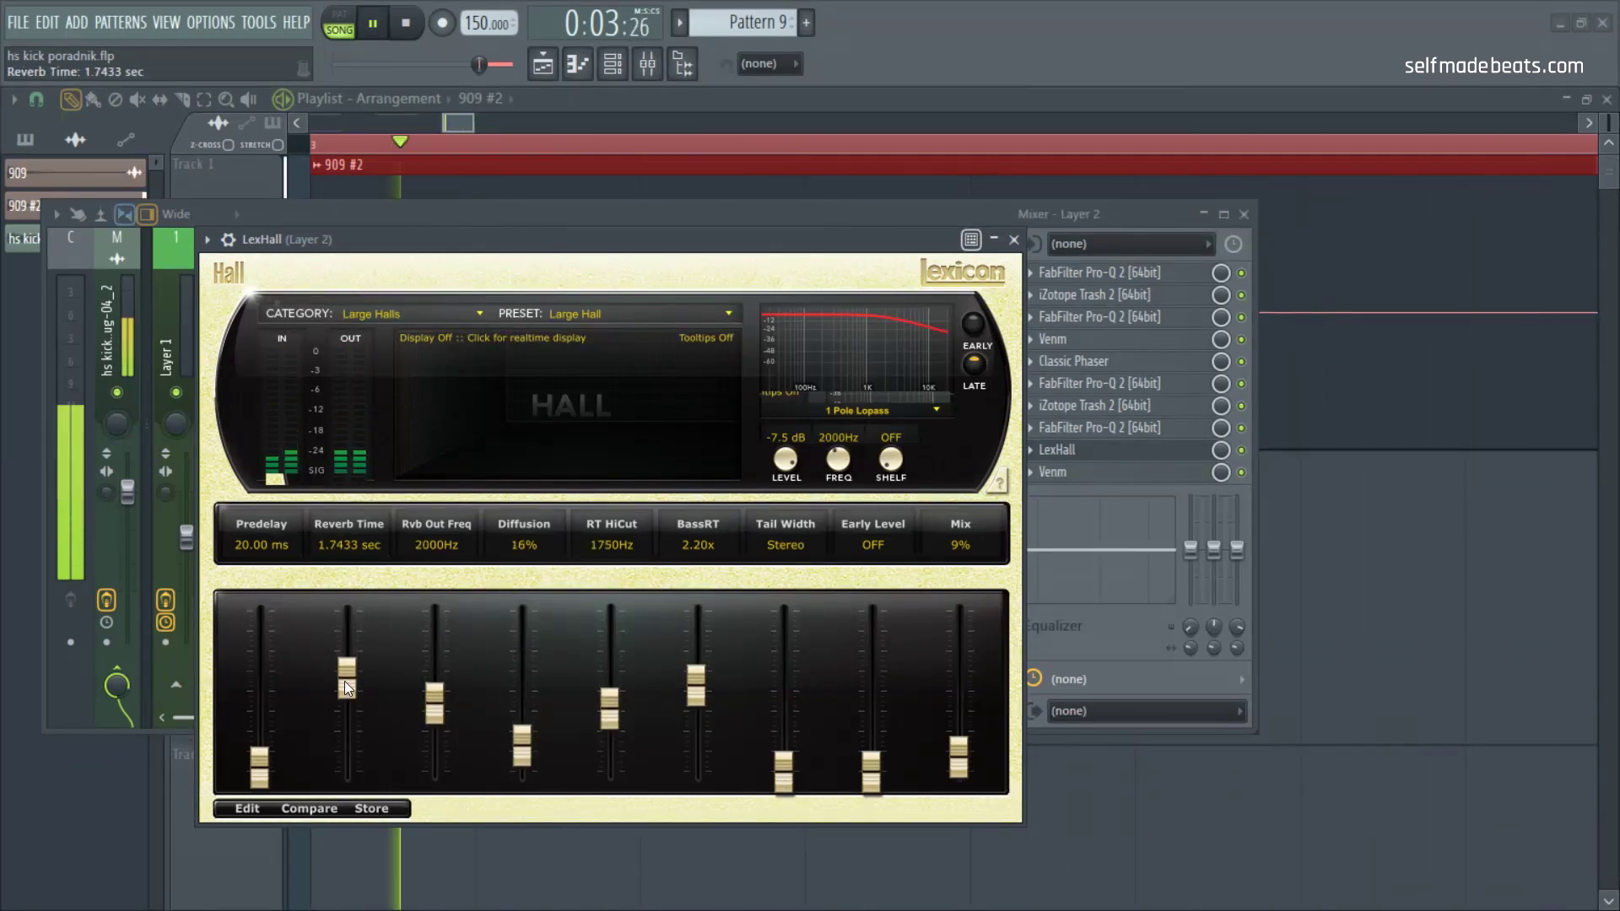
Step: Try a LexHall predelay of 100 ms, and settle on 50 ms
{"action": "type", "text": "100"}
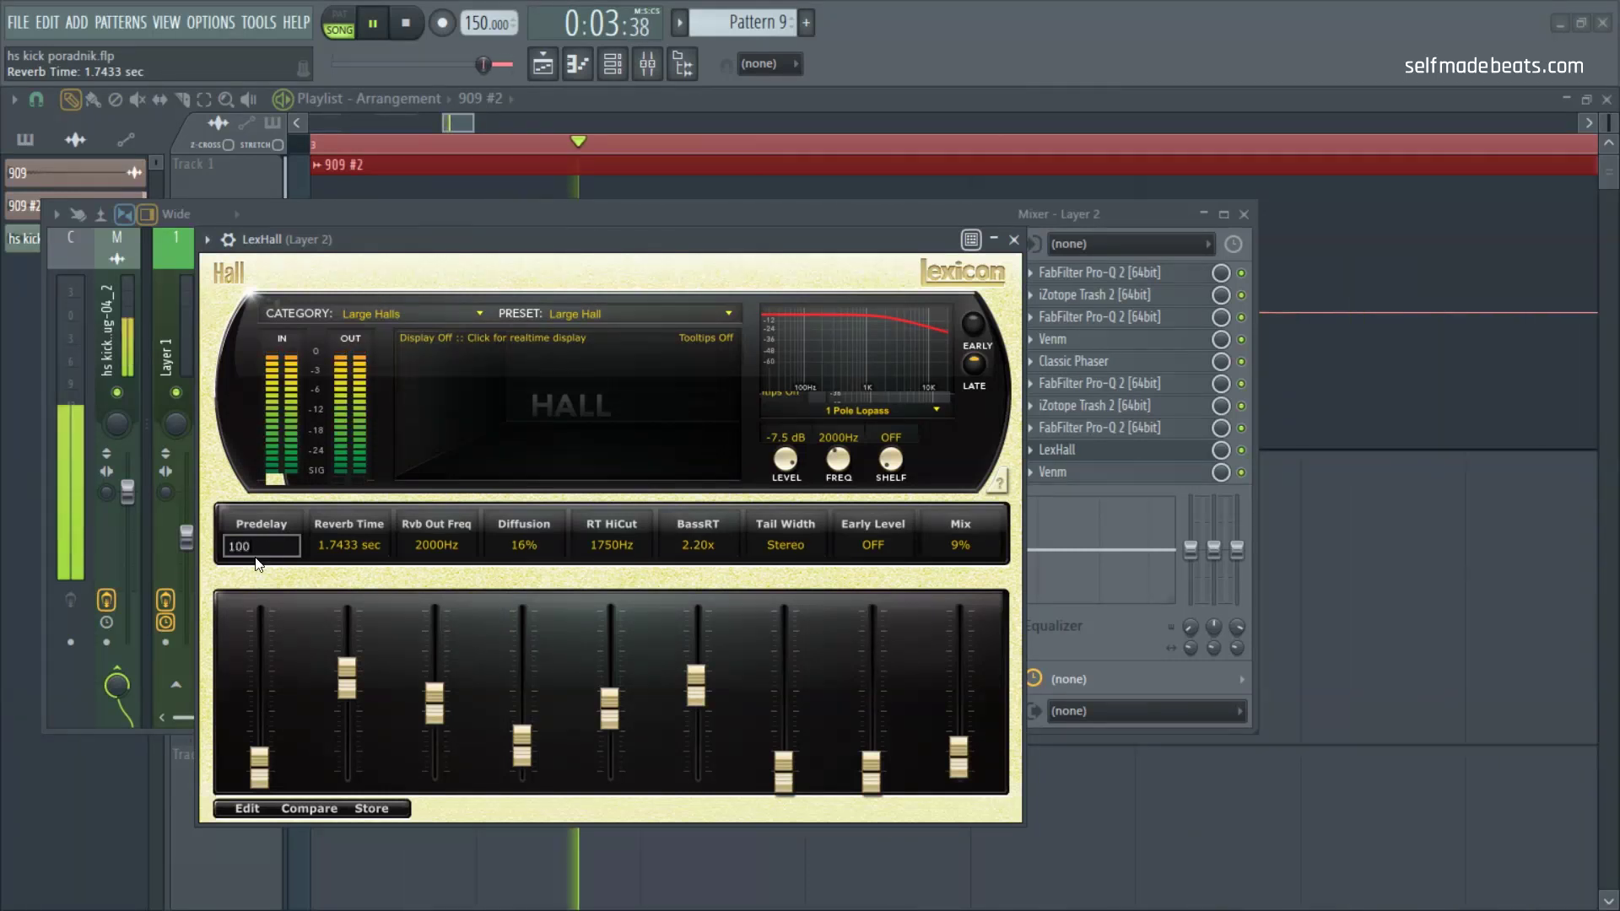
{"action": "key", "text": "Return"}
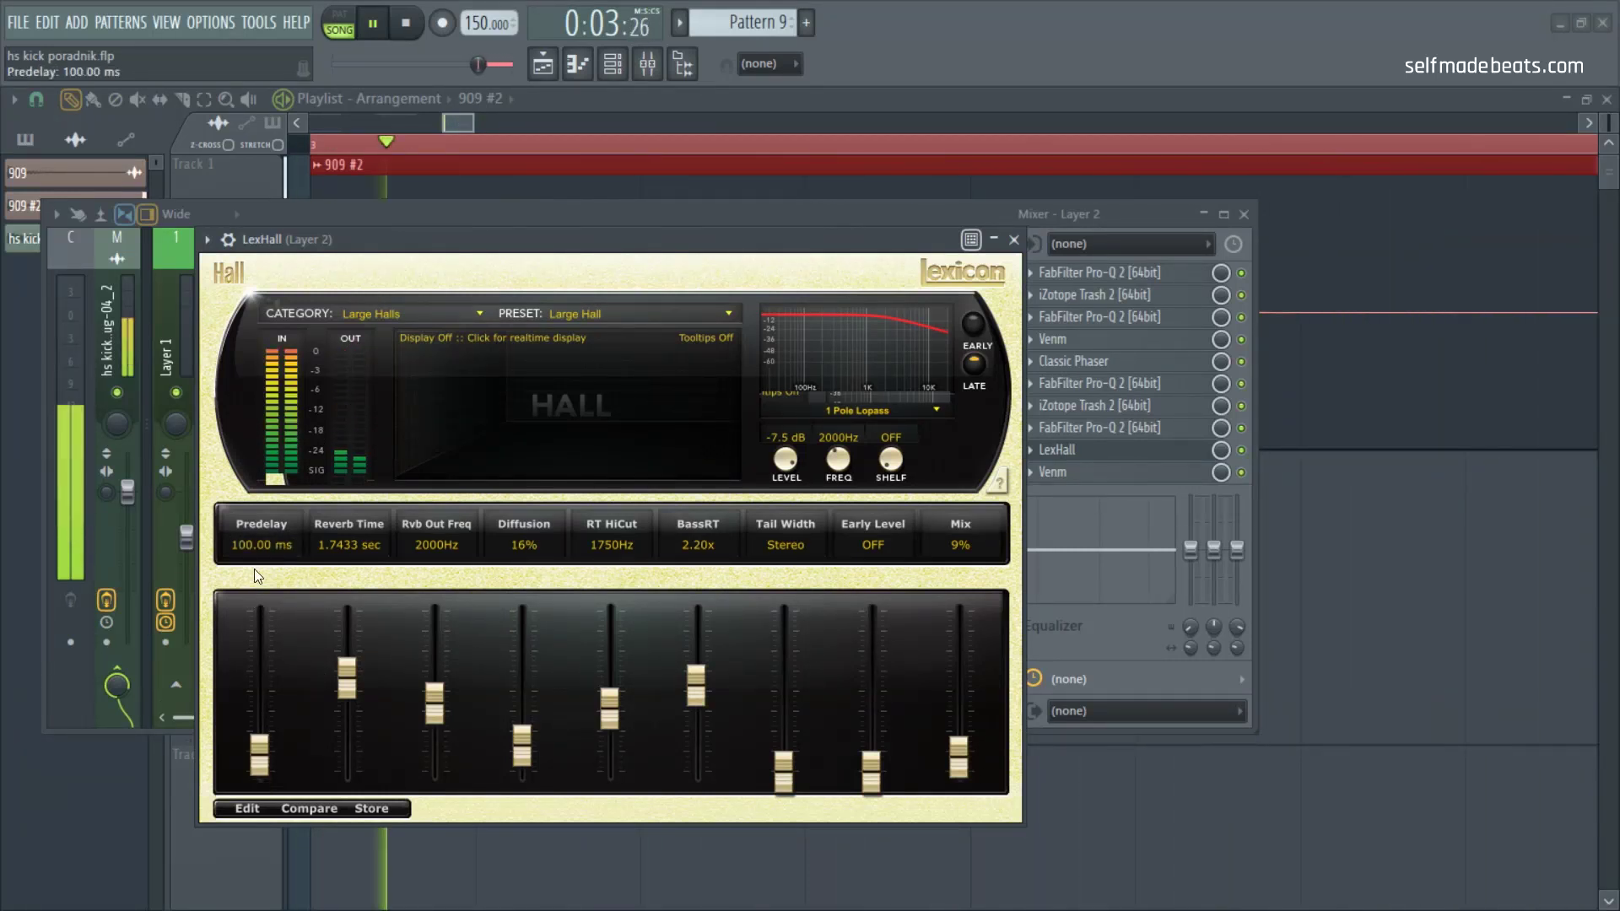
{"action": "left_click", "coordinate": [268, 545]}
{"action": "type", "text": "50"}
{"action": "key", "text": "Return"}
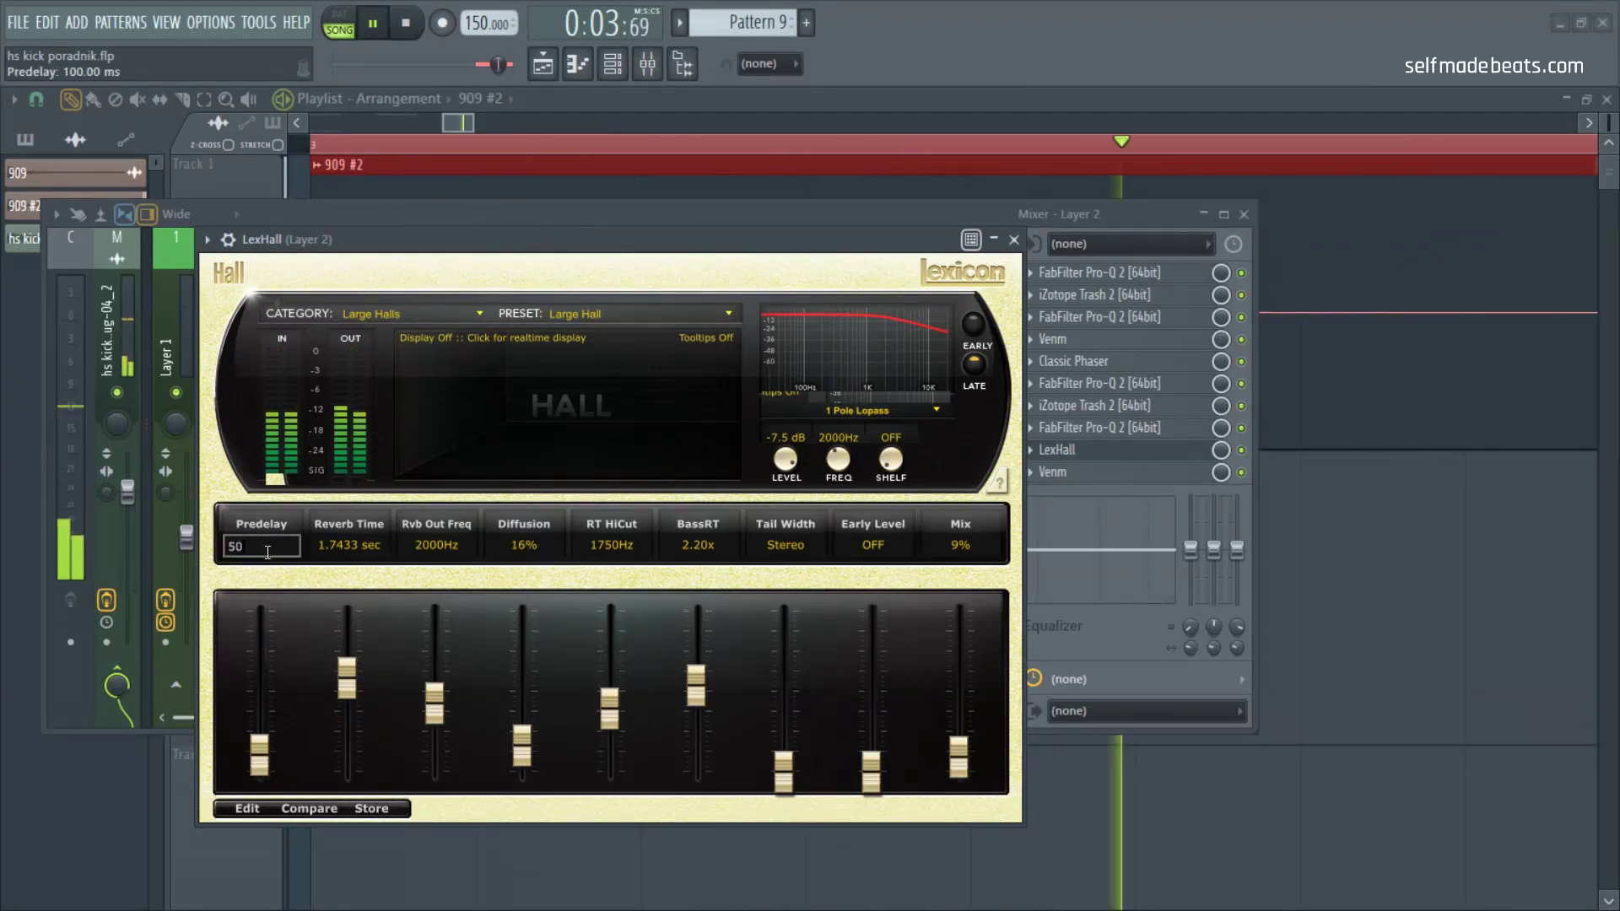
Step: In LexHall's input and mix parameters, set the spread to 22% and the shape to 5
{"action": "left_click", "coordinate": [252, 808]}
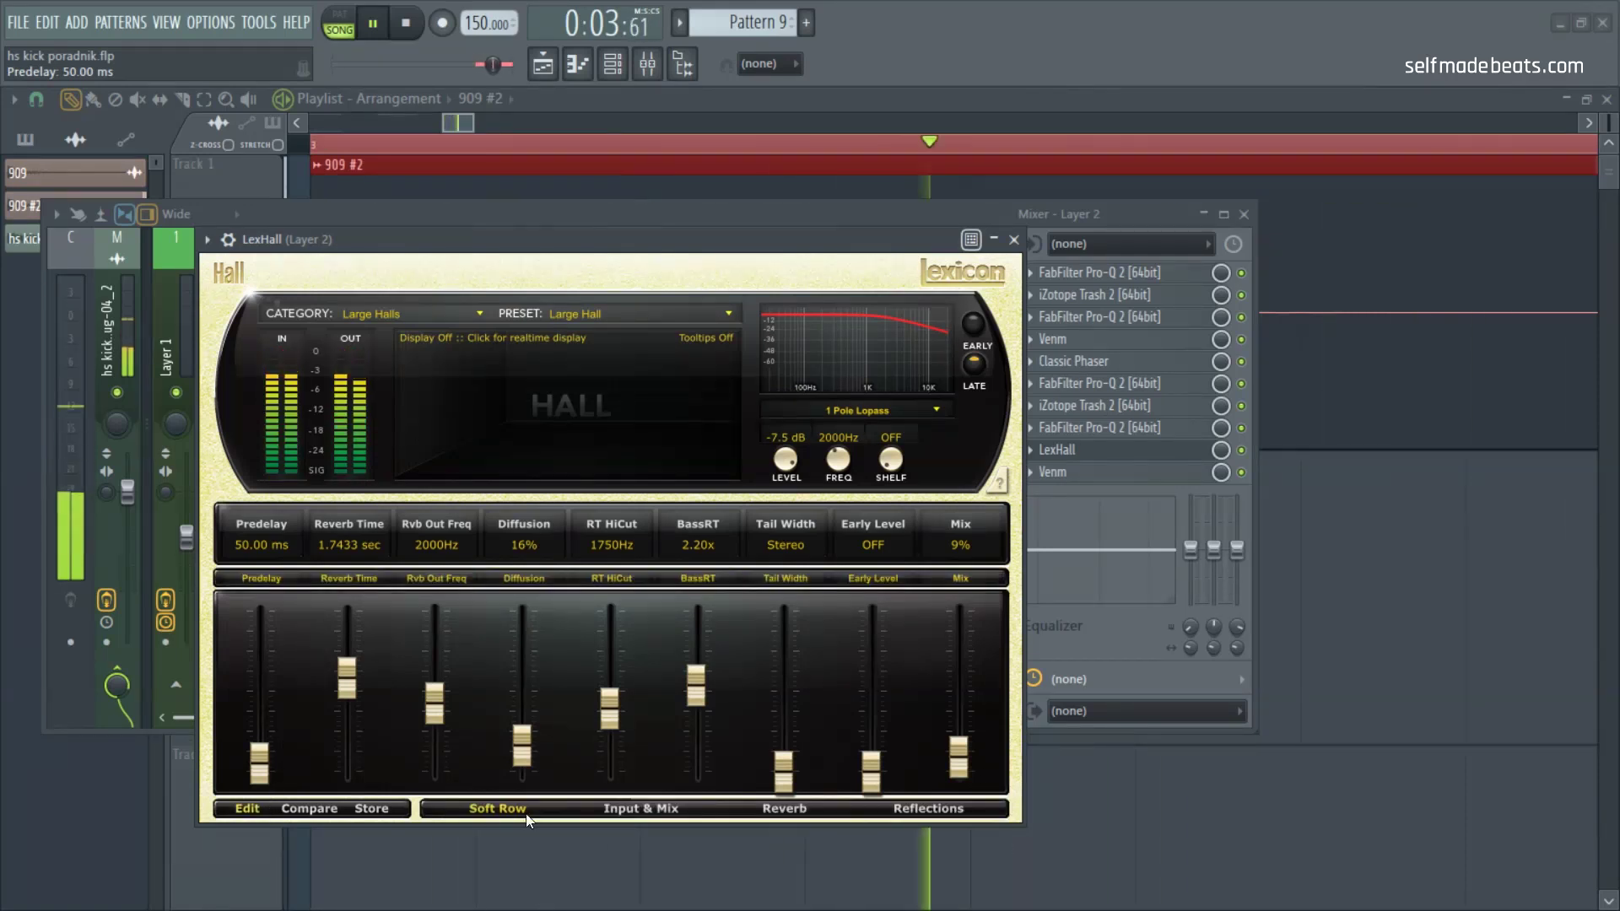
{"action": "left_click", "coordinate": [628, 811]}
{"action": "left_click_drag", "start_coordinate": [774, 696], "coordinate": [776, 734]}
{"action": "left_click_drag", "start_coordinate": [699, 700], "coordinate": [700, 756]}
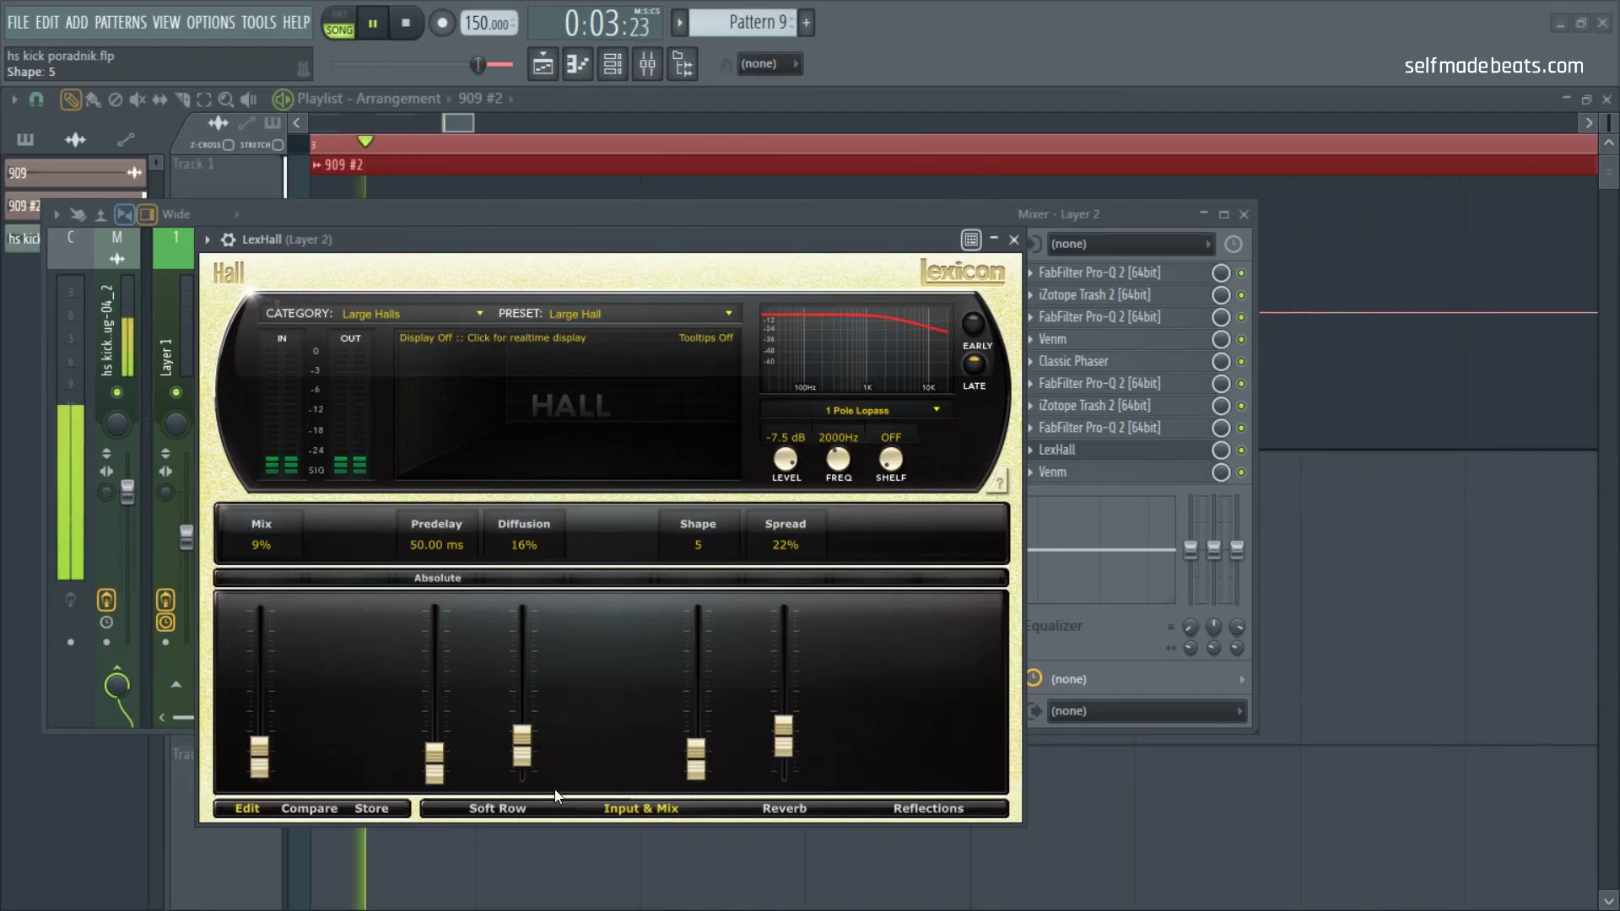
Step: In LexHall's main parameters, set BassRT to 0.20x, keep the mix at 9%, and close the reverb
{"action": "left_click", "coordinate": [489, 810]}
{"action": "left_click_drag", "start_coordinate": [697, 688], "coordinate": [697, 773]}
{"action": "left_click_drag", "start_coordinate": [963, 760], "coordinate": [958, 764]}
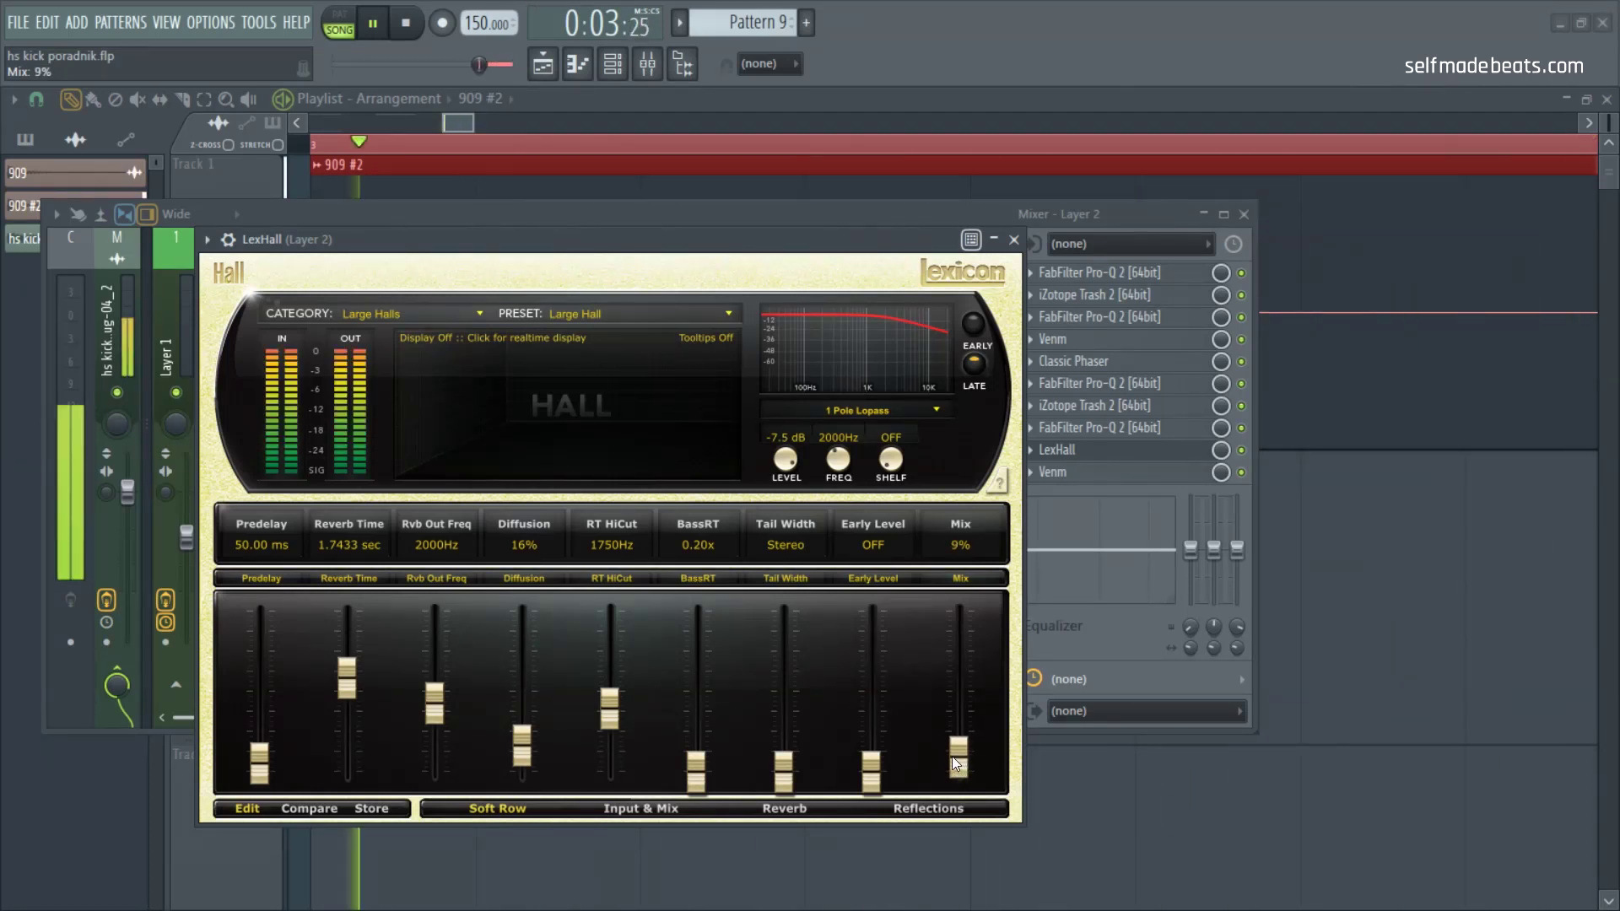
{"action": "left_click", "coordinate": [1016, 242]}
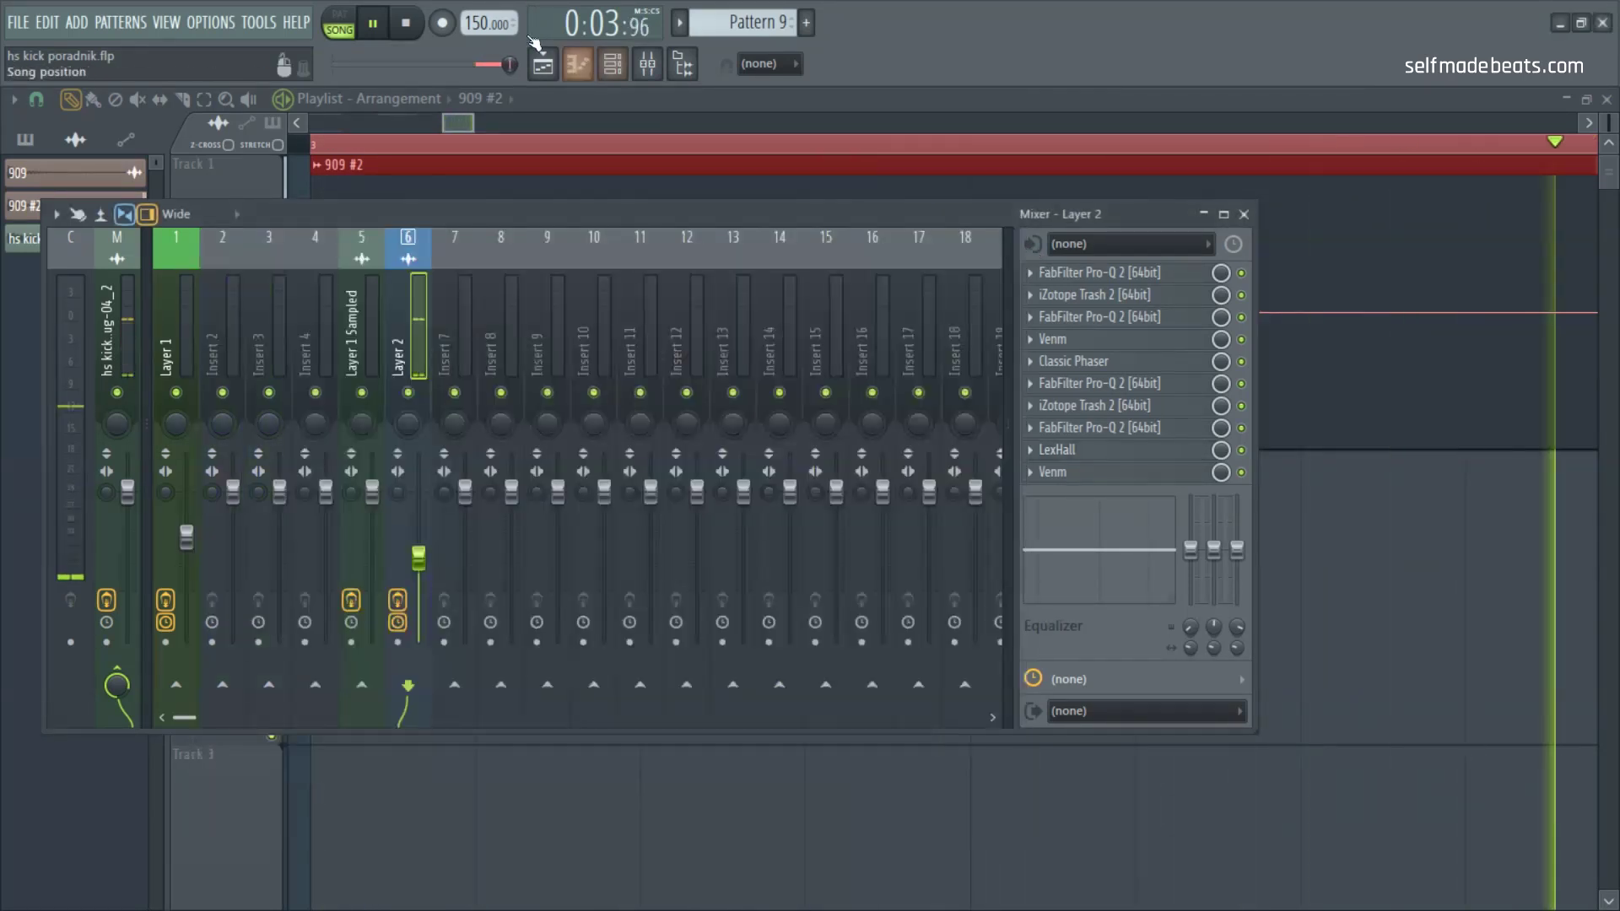
Step: Stop playback, open Edison on the master track and clear its old recording
{"action": "left_click", "coordinate": [416, 25]}
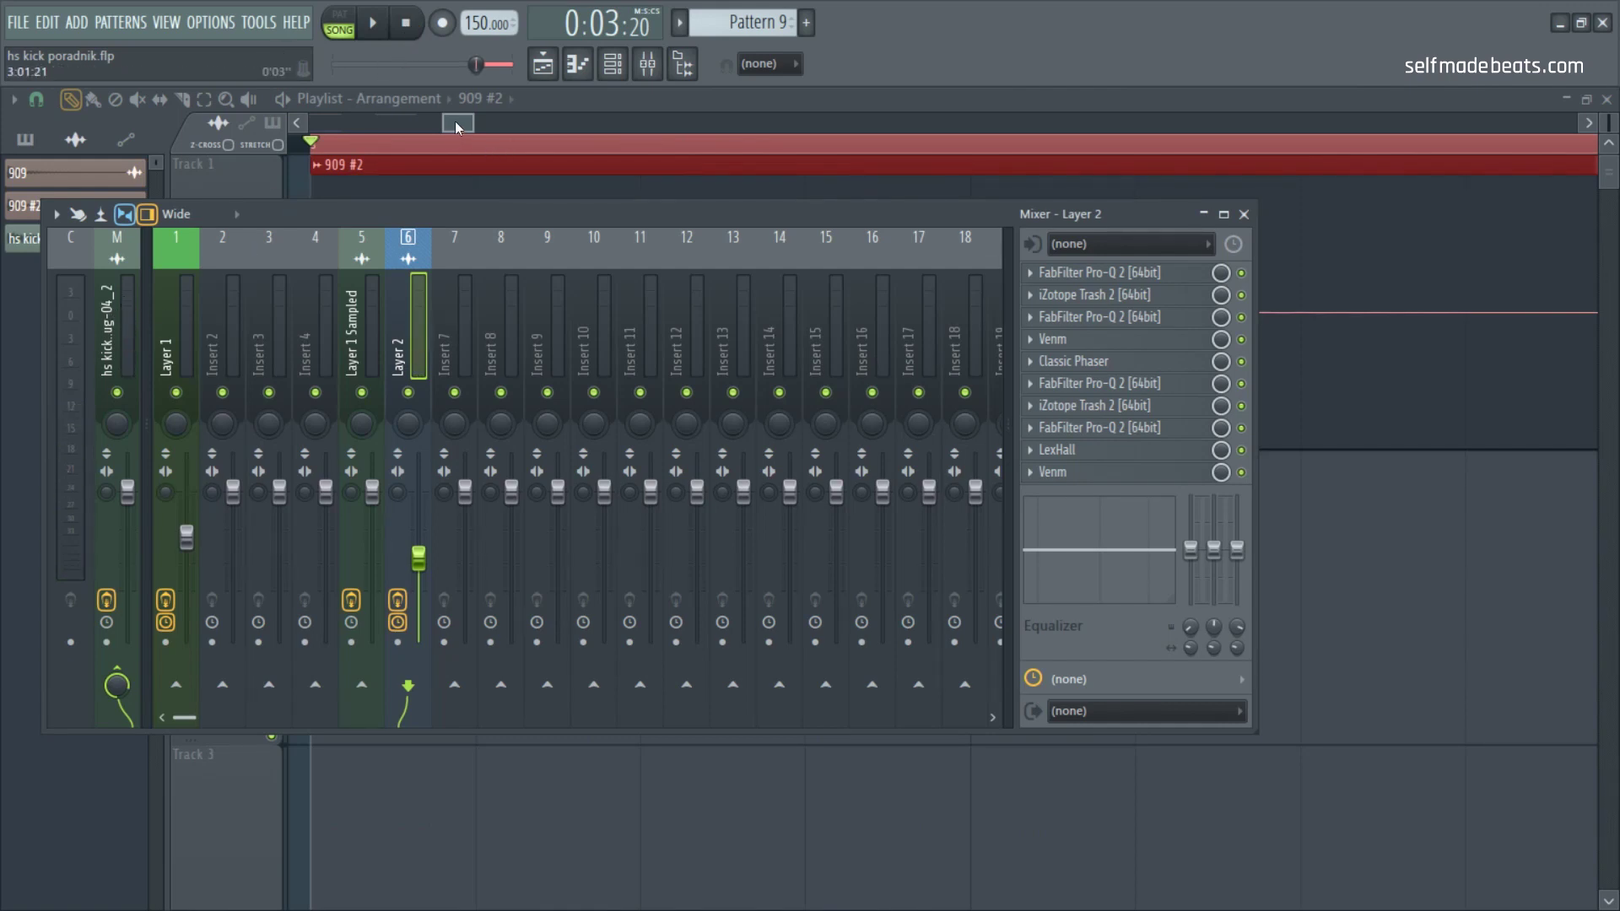
{"action": "key", "text": "F9"}
{"action": "left_click_drag", "start_coordinate": [463, 123], "coordinate": [1505, 194]}
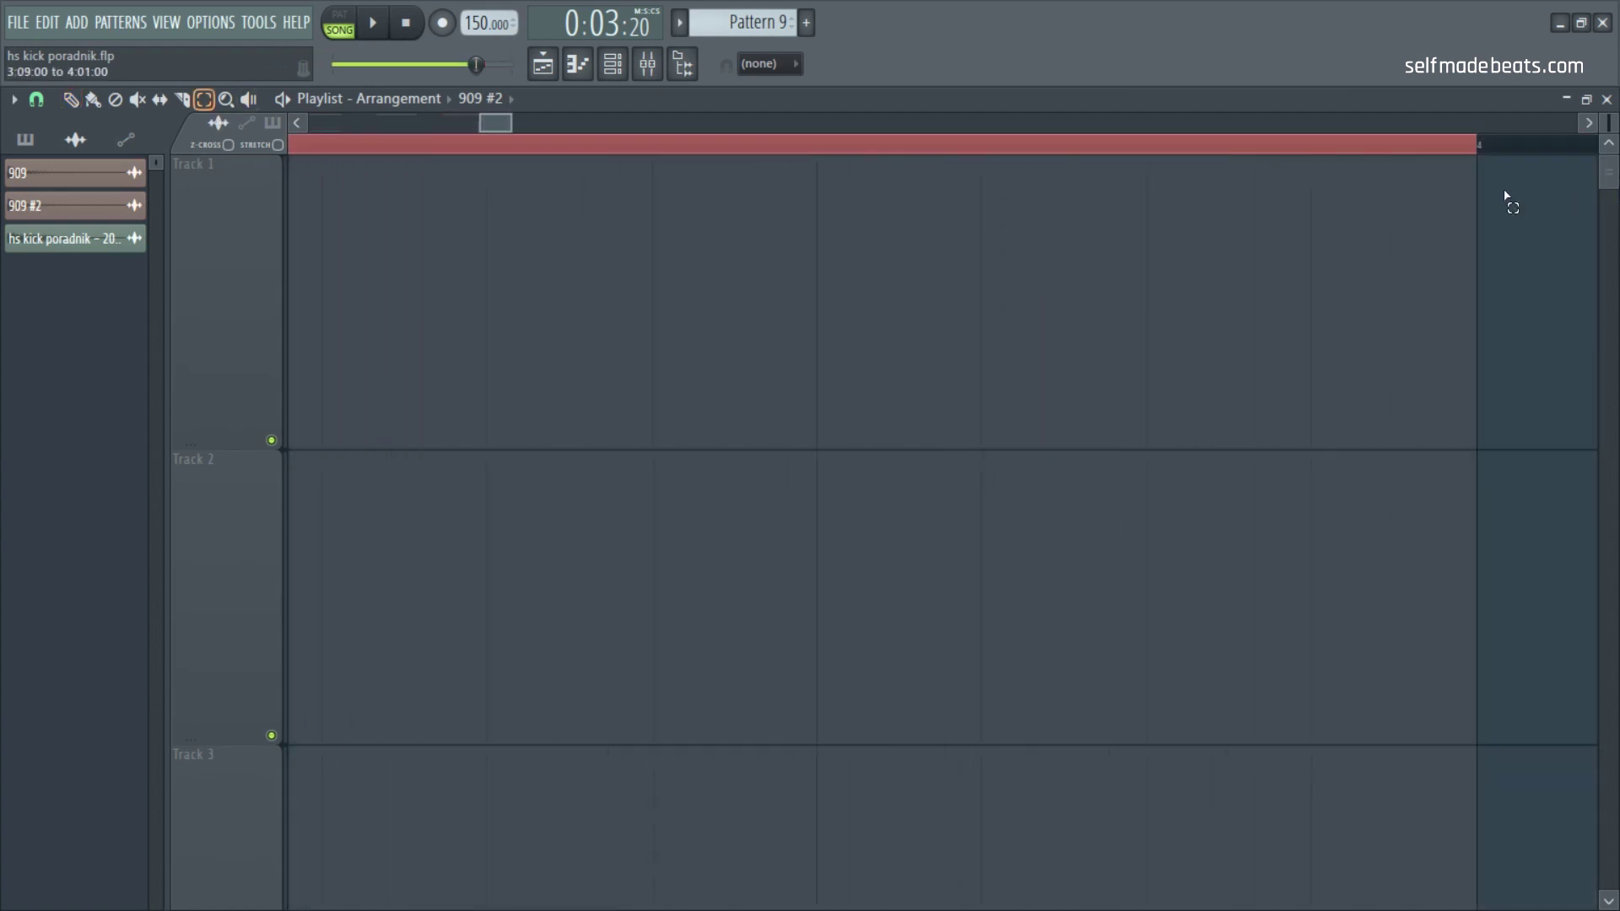
{"action": "left_click", "coordinate": [611, 76]}
{"action": "left_click", "coordinate": [135, 302]}
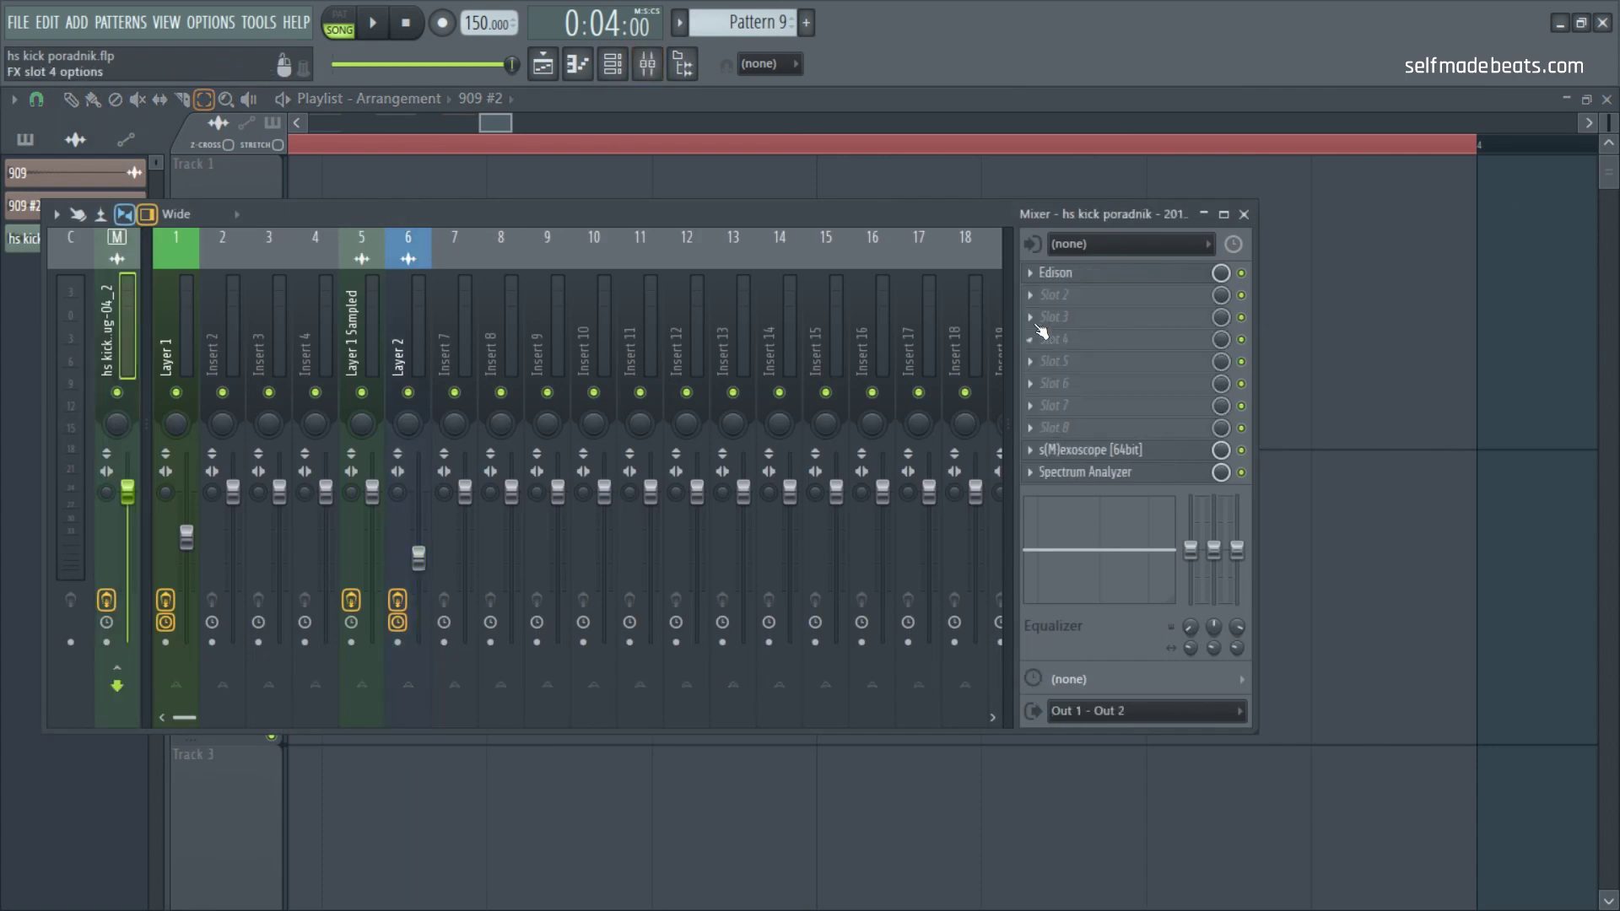
{"action": "left_click", "coordinate": [1097, 276]}
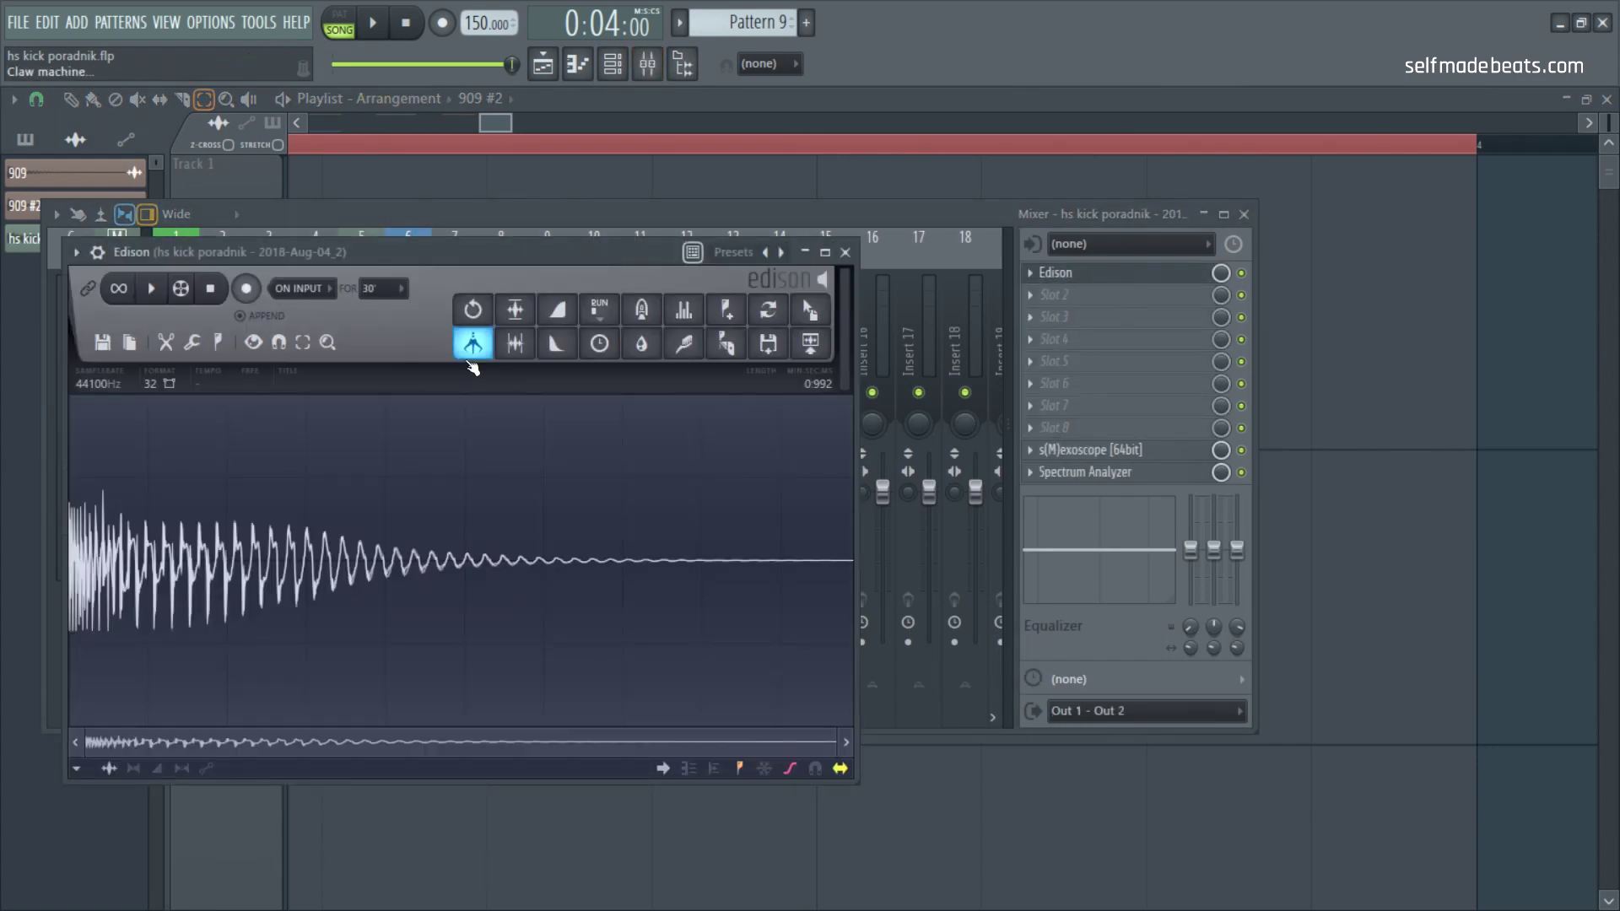
{"action": "key", "text": "Delete"}
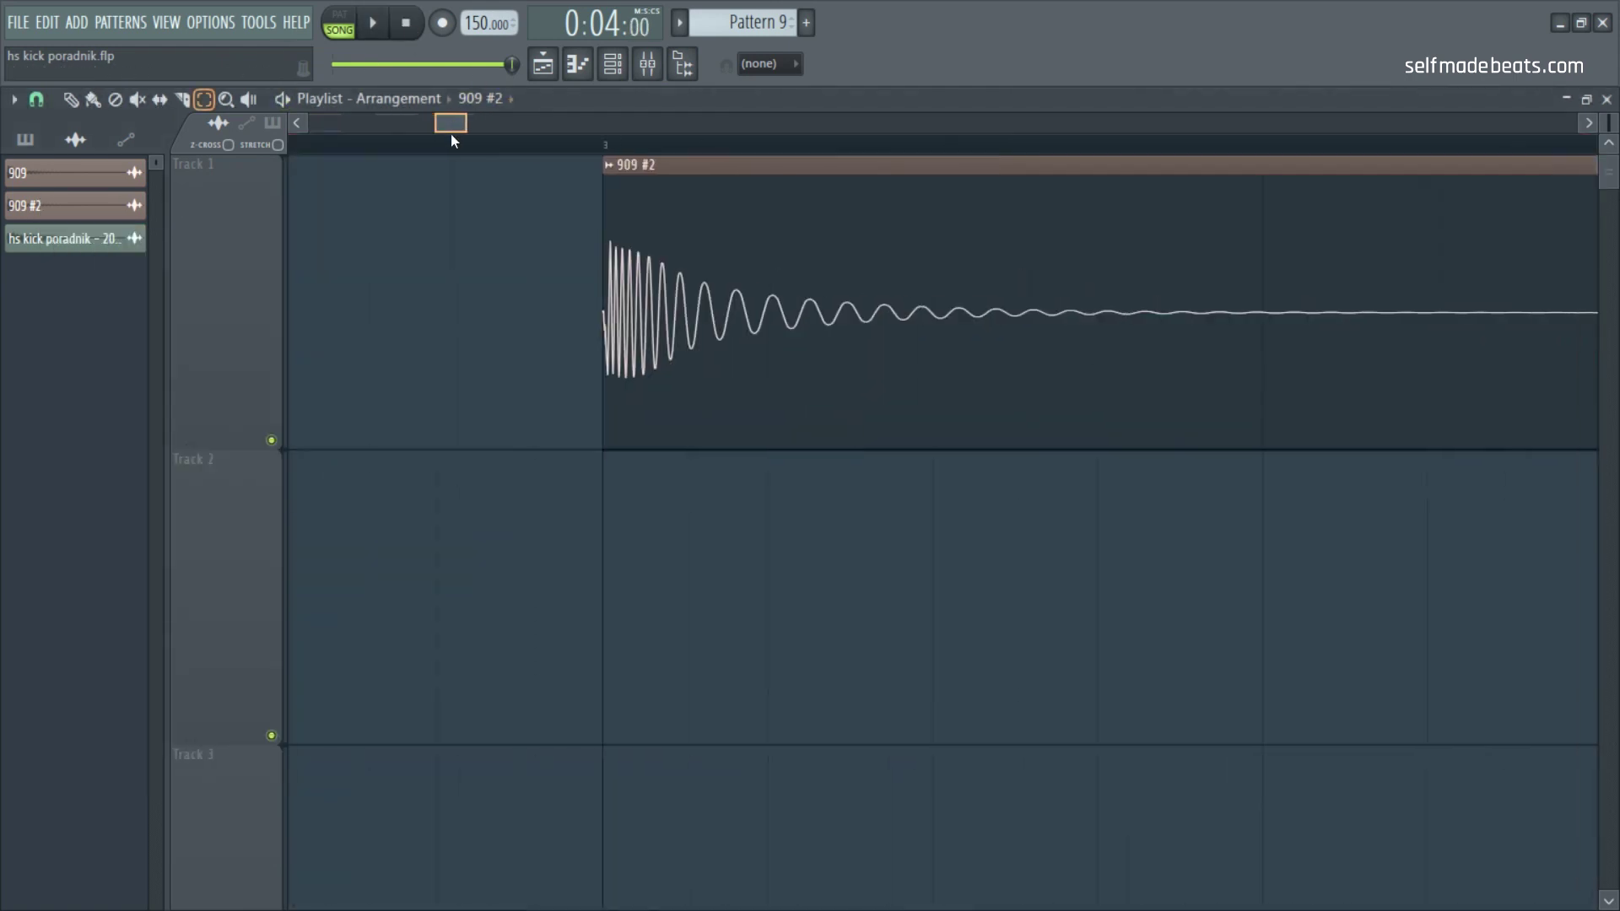
Step: Select the 909 #2 clip's range in the playlist and play it to record the processed kick into Edison, stopping when done
{"action": "left_click_drag", "start_coordinate": [612, 165], "coordinate": [1614, 175]}
{"action": "key", "text": "space"}
{"action": "key", "text": "F9"}
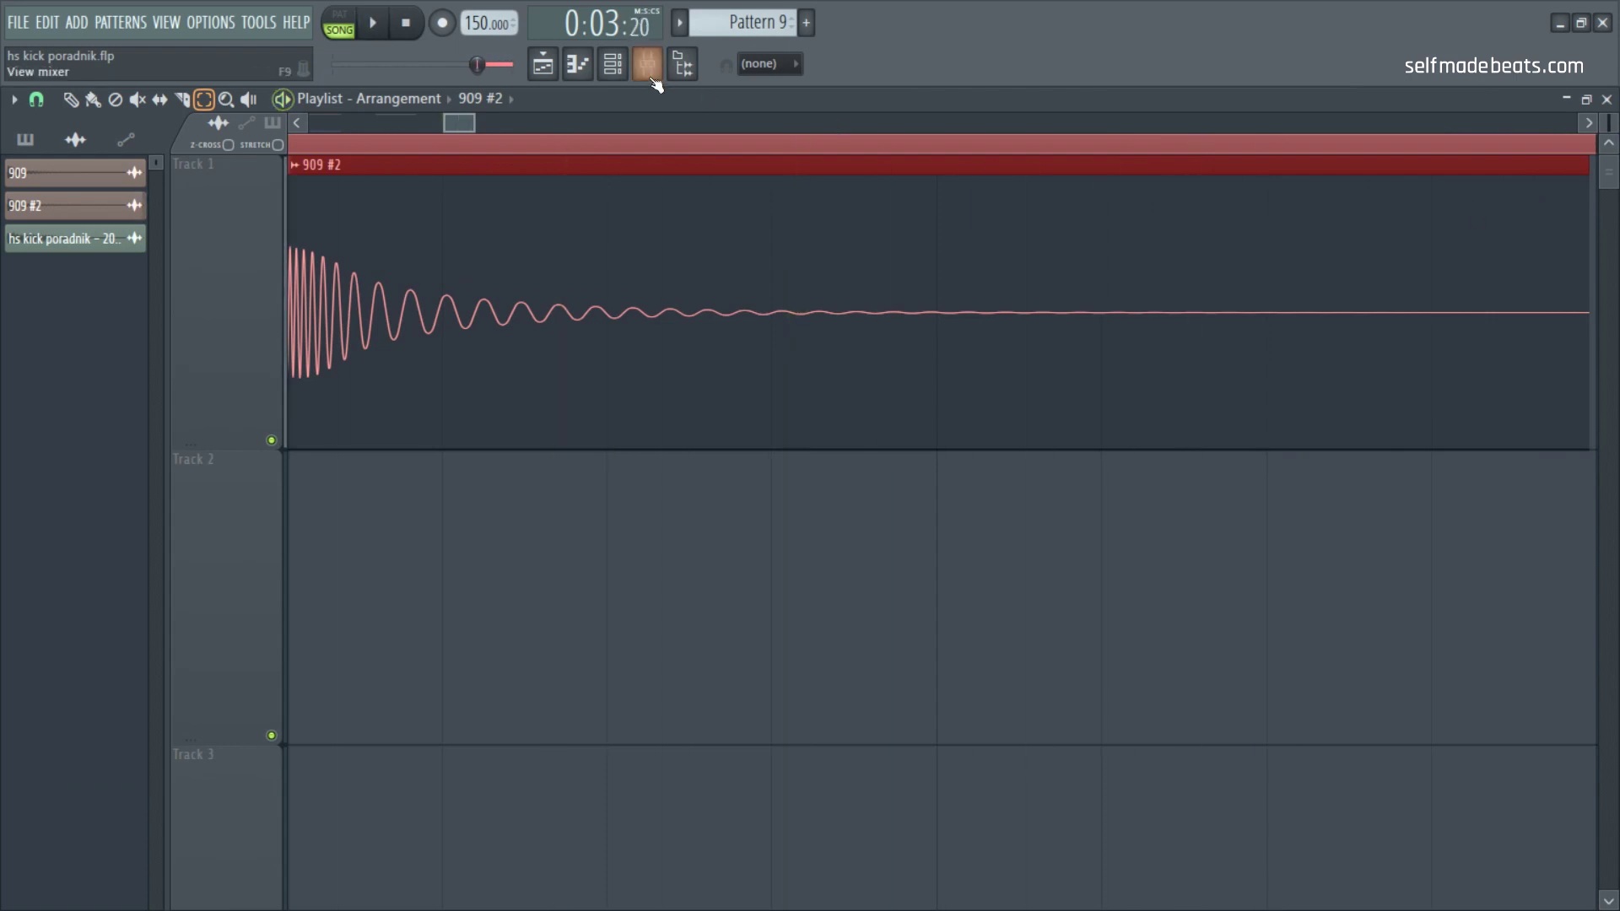
{"action": "left_click", "coordinate": [1163, 280]}
{"action": "left_click", "coordinate": [406, 30]}
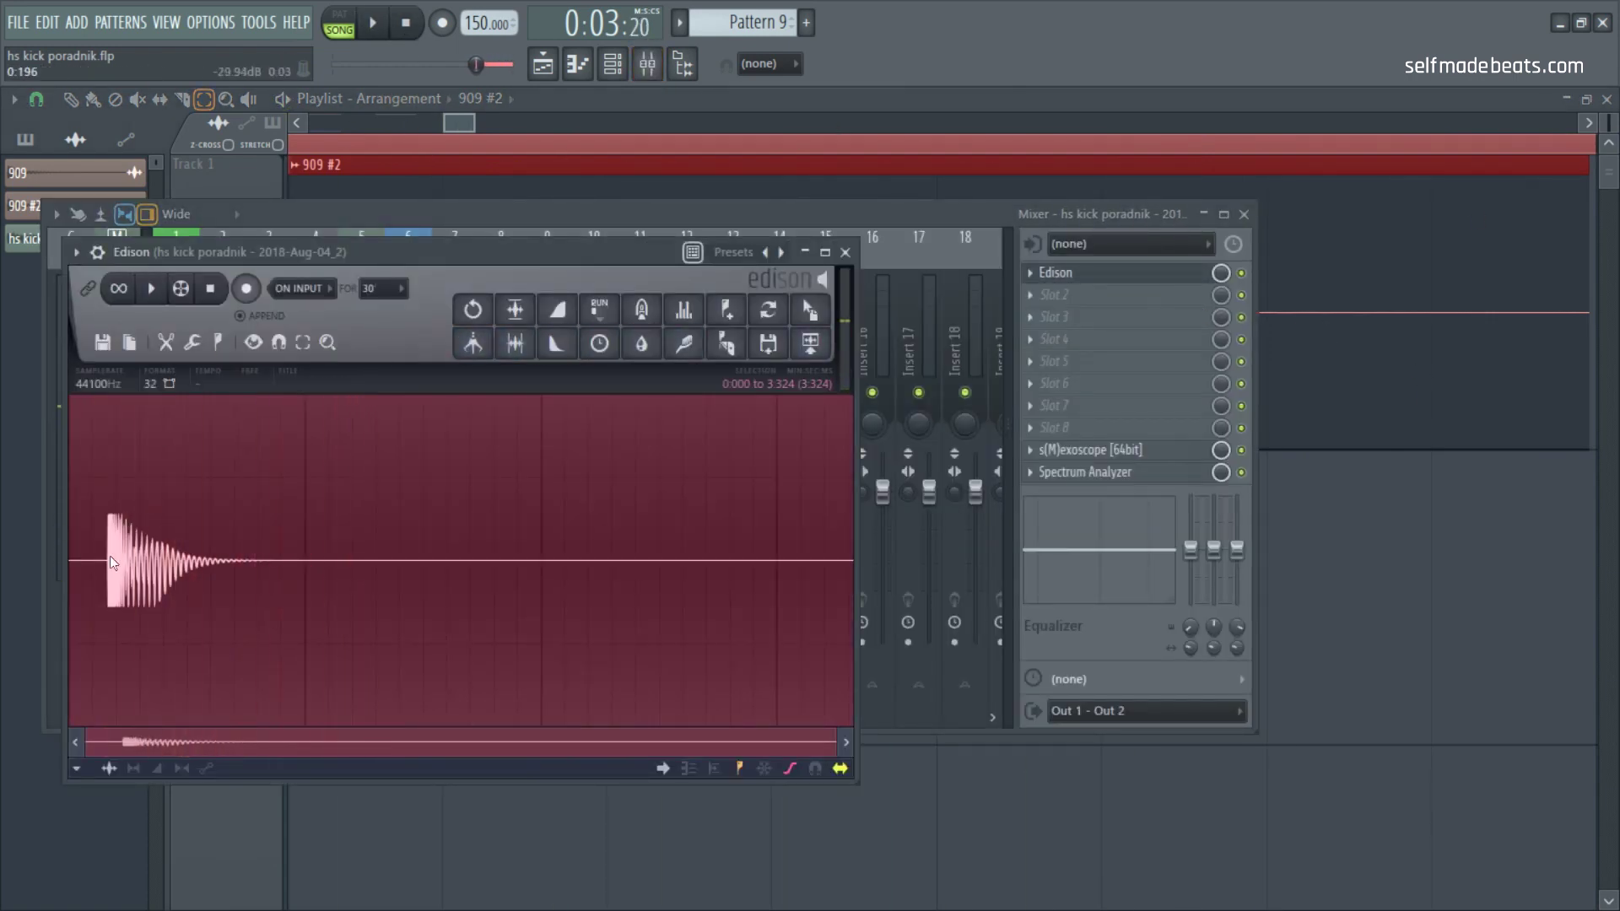
Step: Select the leading silence in the Edison recording up to 0:166, right at the kick's first sample, and delete it
{"action": "scroll", "coordinate": [243, 709], "scroll_direction": "up", "scroll_amount": 5}
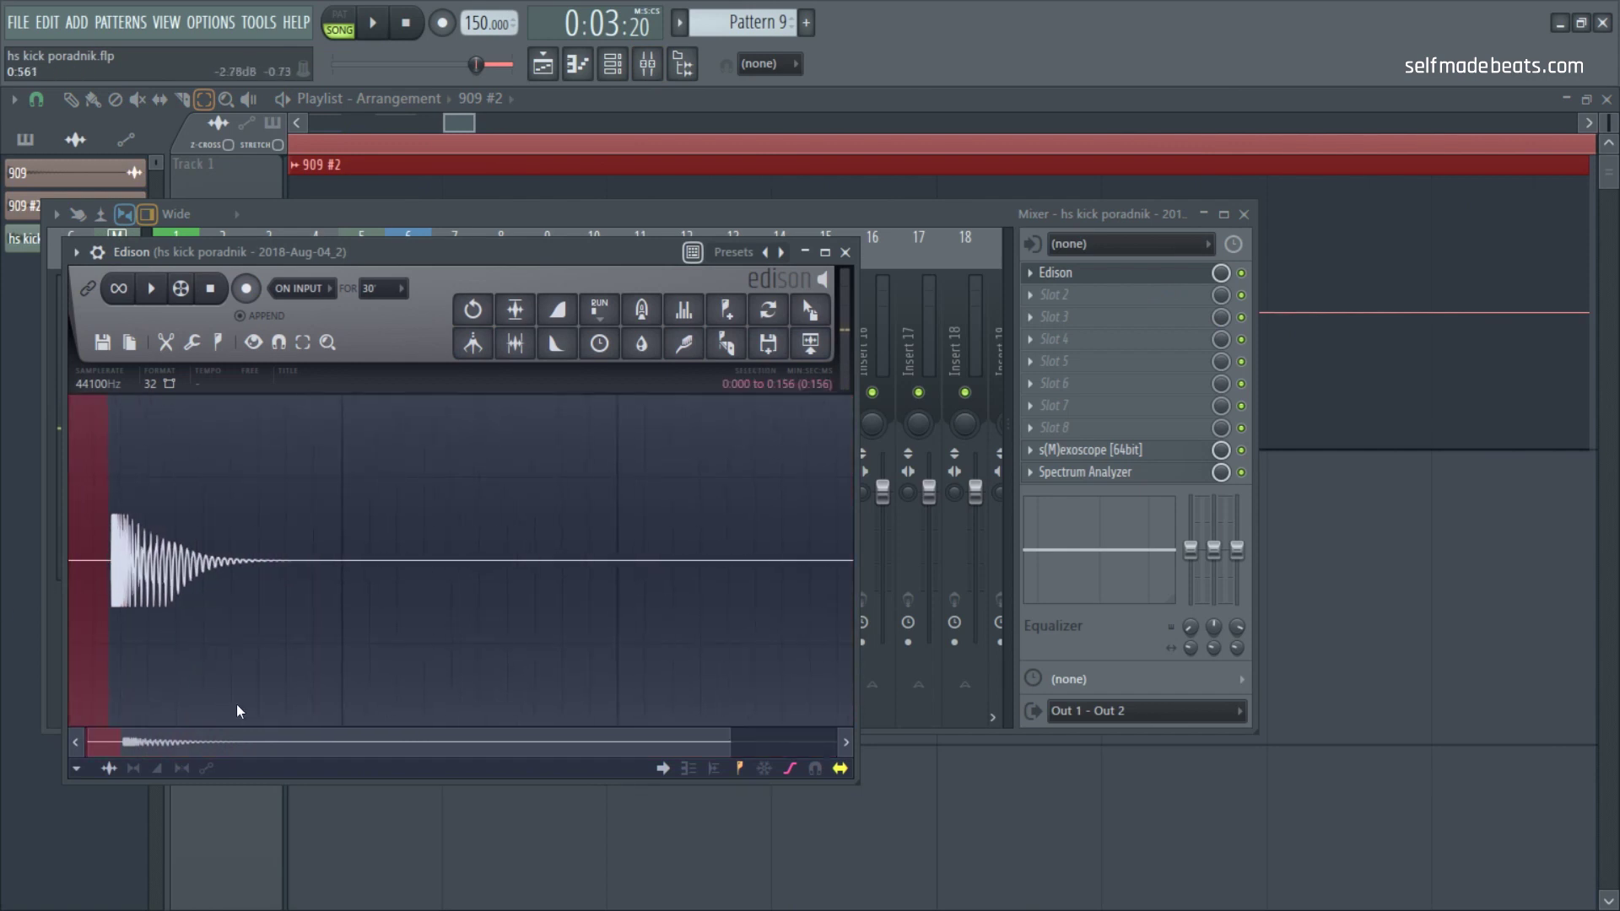
{"action": "left_click_drag", "start_coordinate": [488, 735], "coordinate": [271, 734]}
{"action": "scroll", "coordinate": [352, 611], "scroll_direction": "up", "scroll_amount": 4}
{"action": "mouse_move", "coordinate": [311, 595]}
{"action": "left_mouse_down"}
{"action": "mouse_move", "coordinate": [332, 589]}
{"action": "mouse_move", "coordinate": [280, 598]}
{"action": "left_mouse_up"}
{"action": "scroll", "coordinate": [303, 586], "scroll_direction": "up", "scroll_amount": 6}
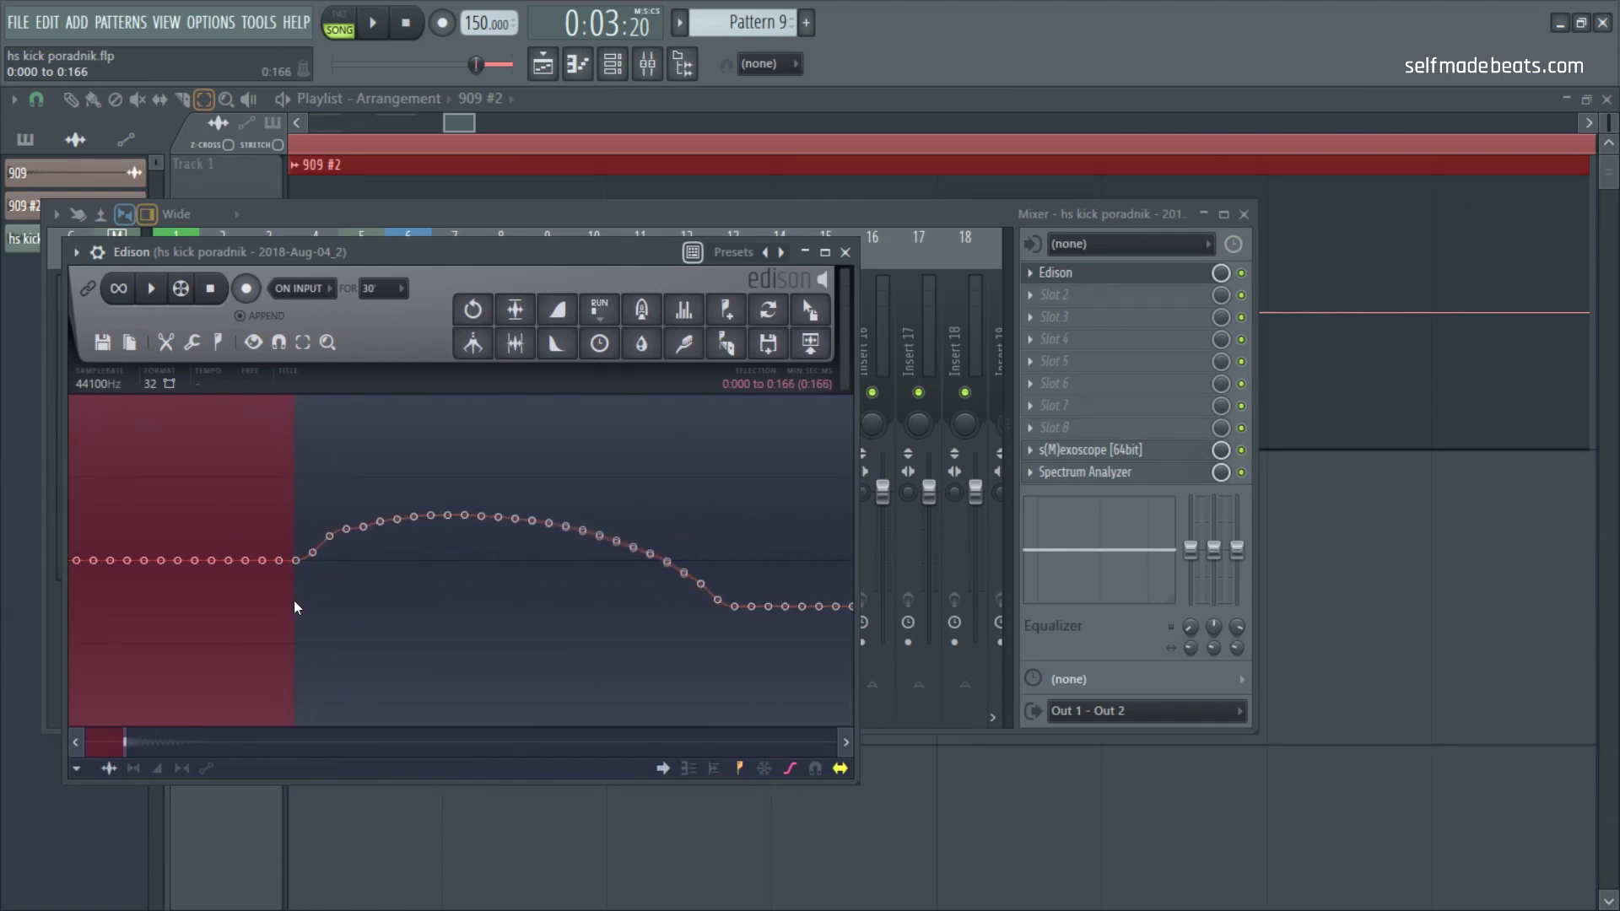
{"action": "key", "text": "Delete"}
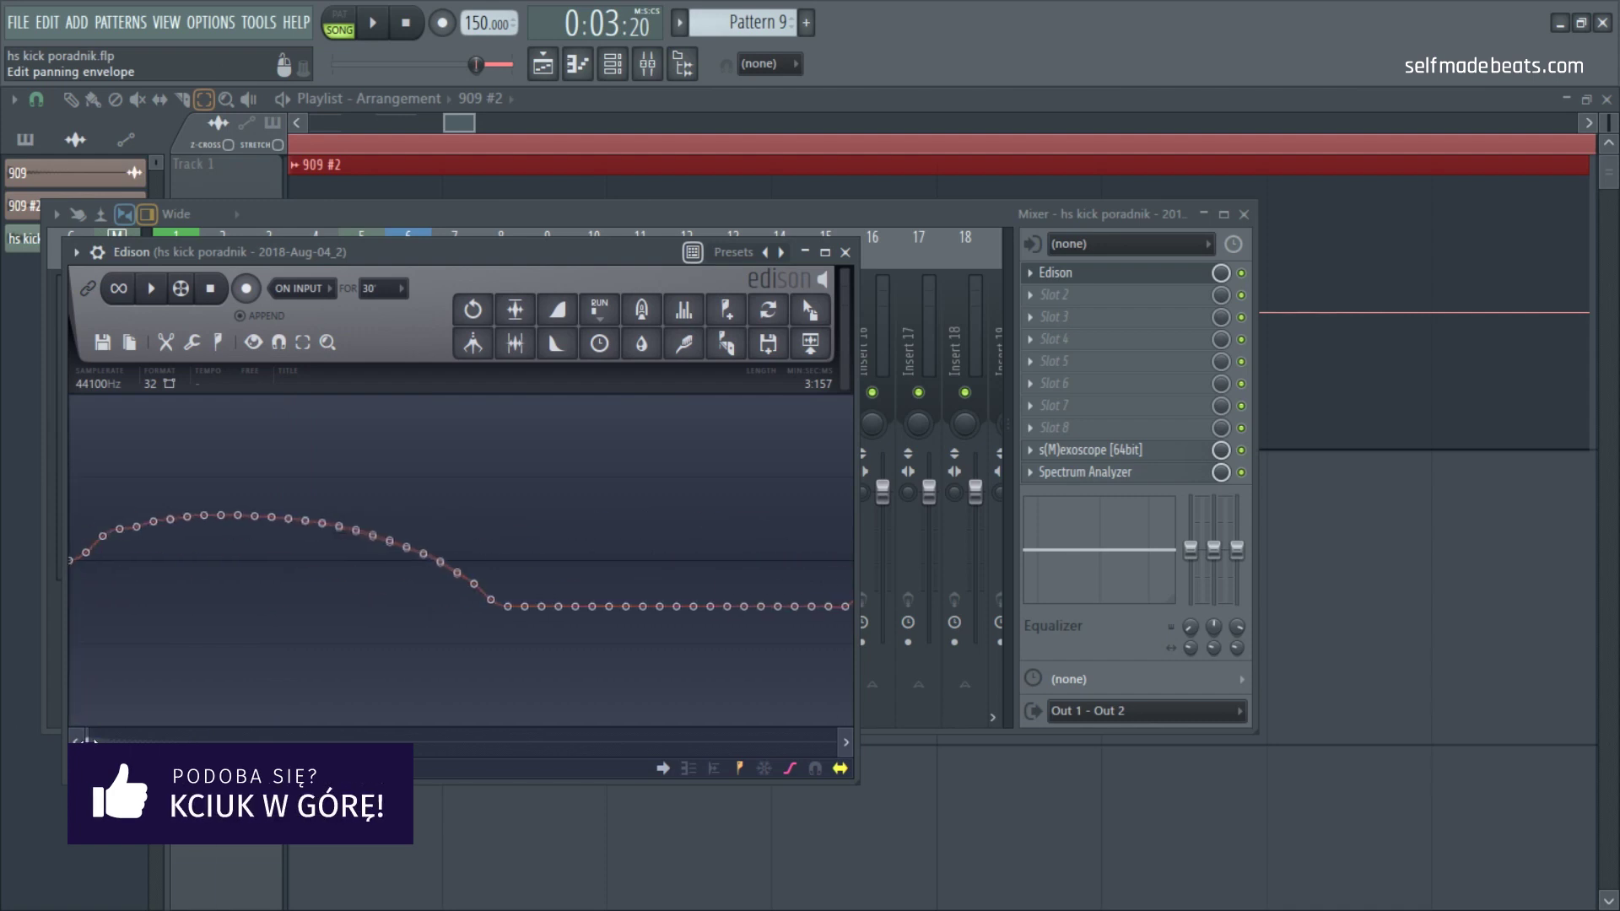
Step: Delete the silent tail of the Edison recording, trimming it to a length of about 0:914
{"action": "scroll", "coordinate": [358, 607], "scroll_direction": "down", "scroll_amount": 8}
{"action": "left_click_drag", "start_coordinate": [327, 531], "coordinate": [784, 740]}
{"action": "key", "text": "Delete"}
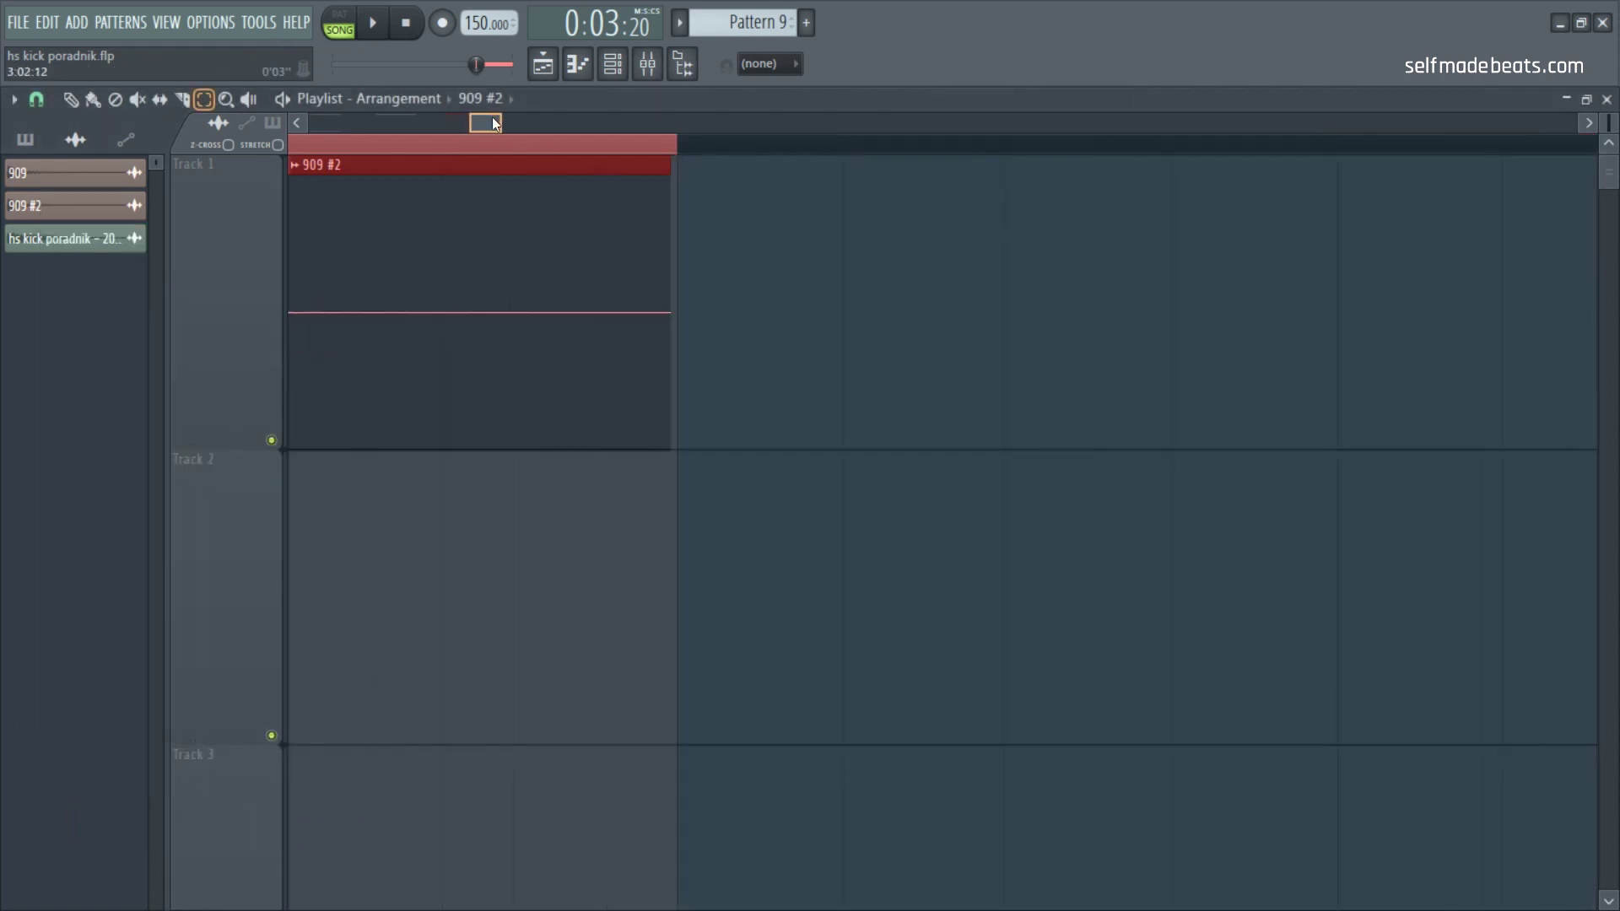
Step: Select the playlist range from the end of 909 #2 to bar 4, send the trimmed Edison recording there on Track 1, and open the mixer
{"action": "scroll", "coordinate": [493, 124], "scroll_direction": "down", "scroll_amount": 4}
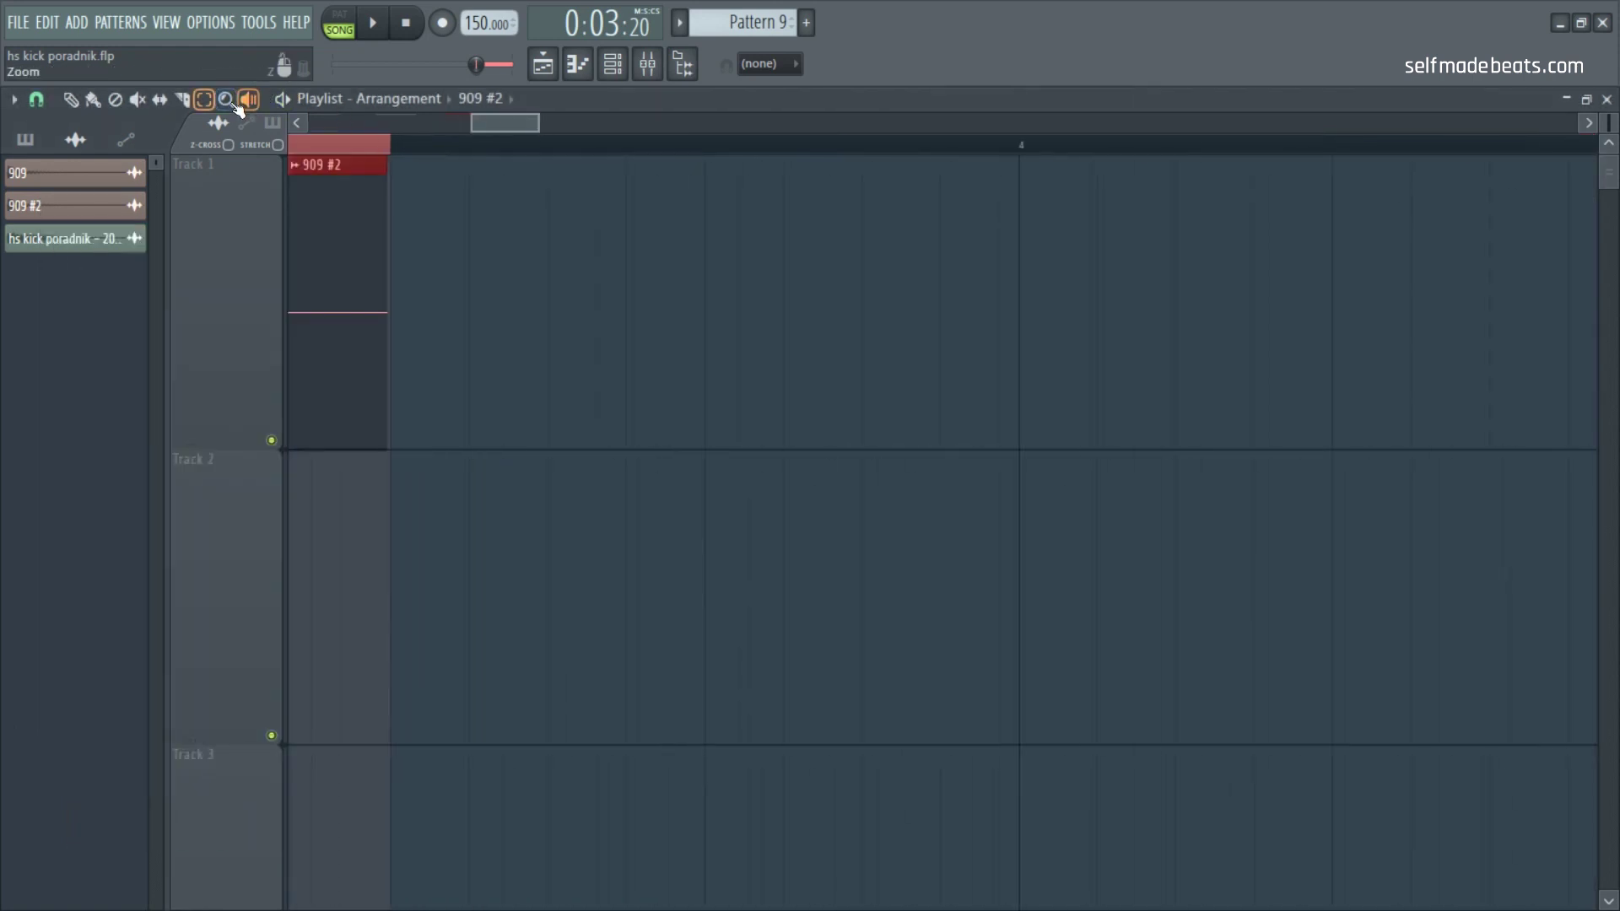
{"action": "left_click_drag", "start_coordinate": [392, 147], "coordinate": [924, 185]}
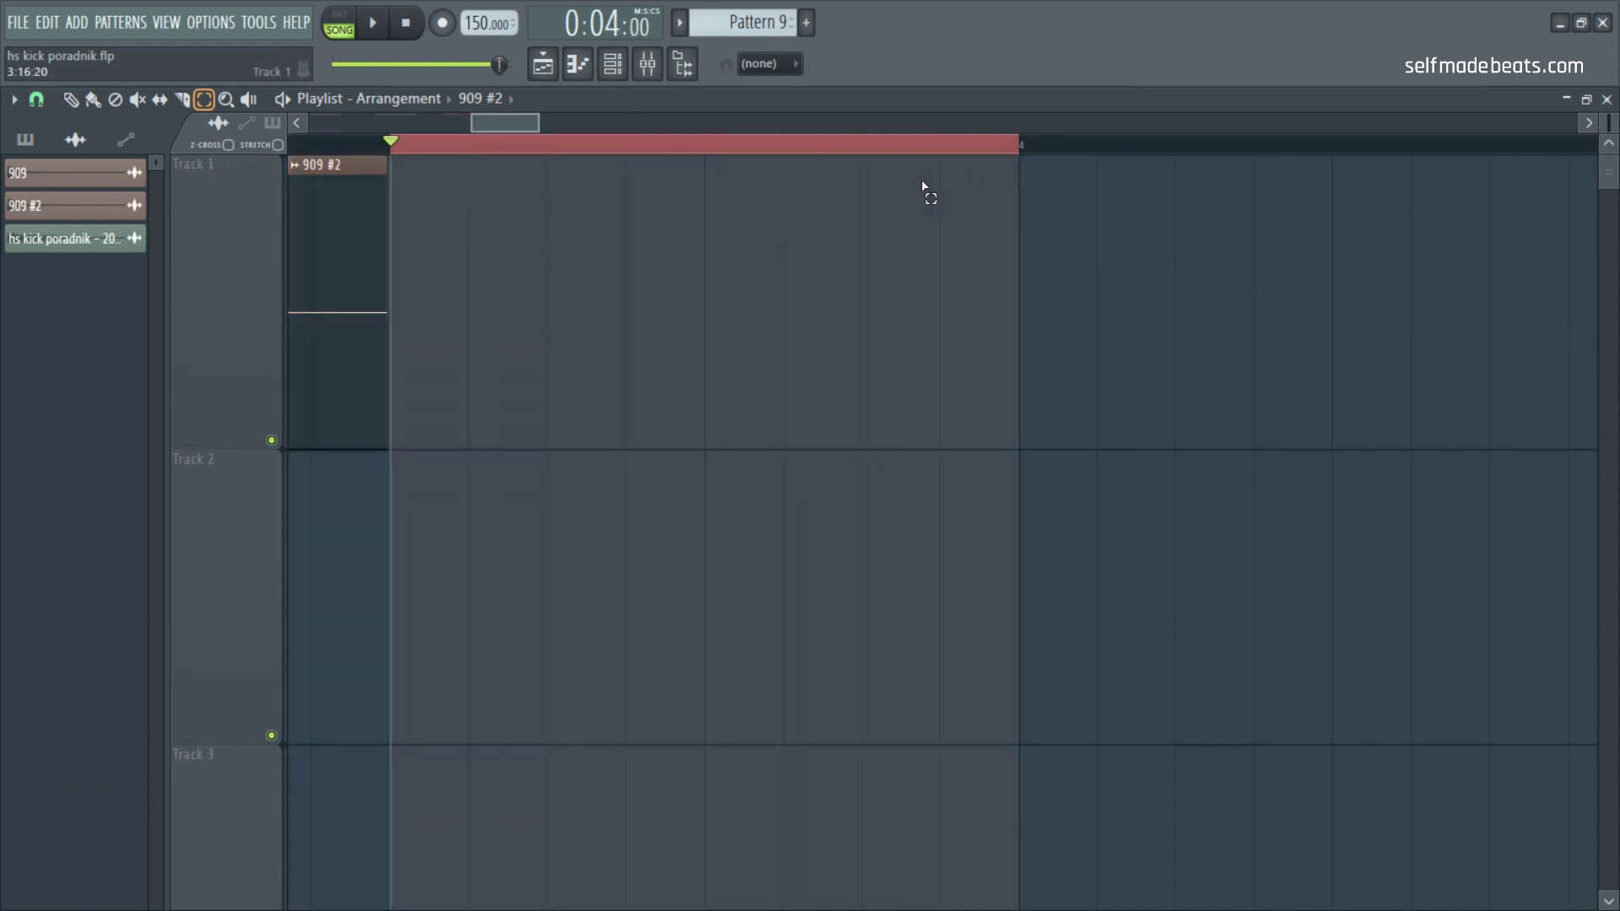
{"action": "left_click", "coordinate": [647, 64]}
{"action": "left_click", "coordinate": [1121, 274]}
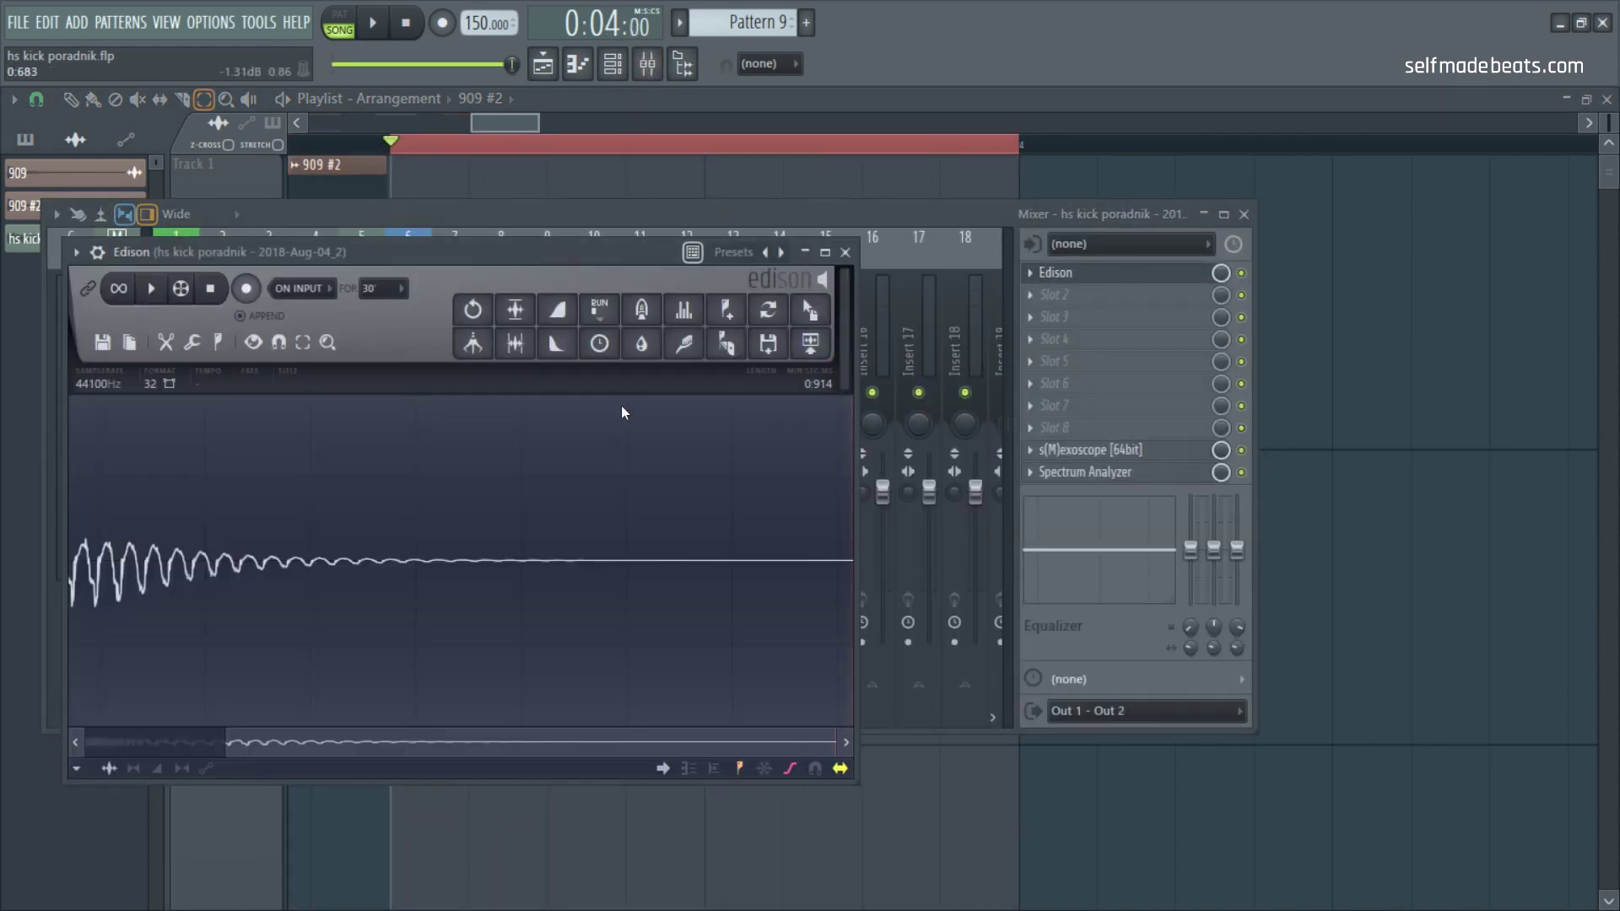
{"action": "left_click", "coordinate": [805, 347]}
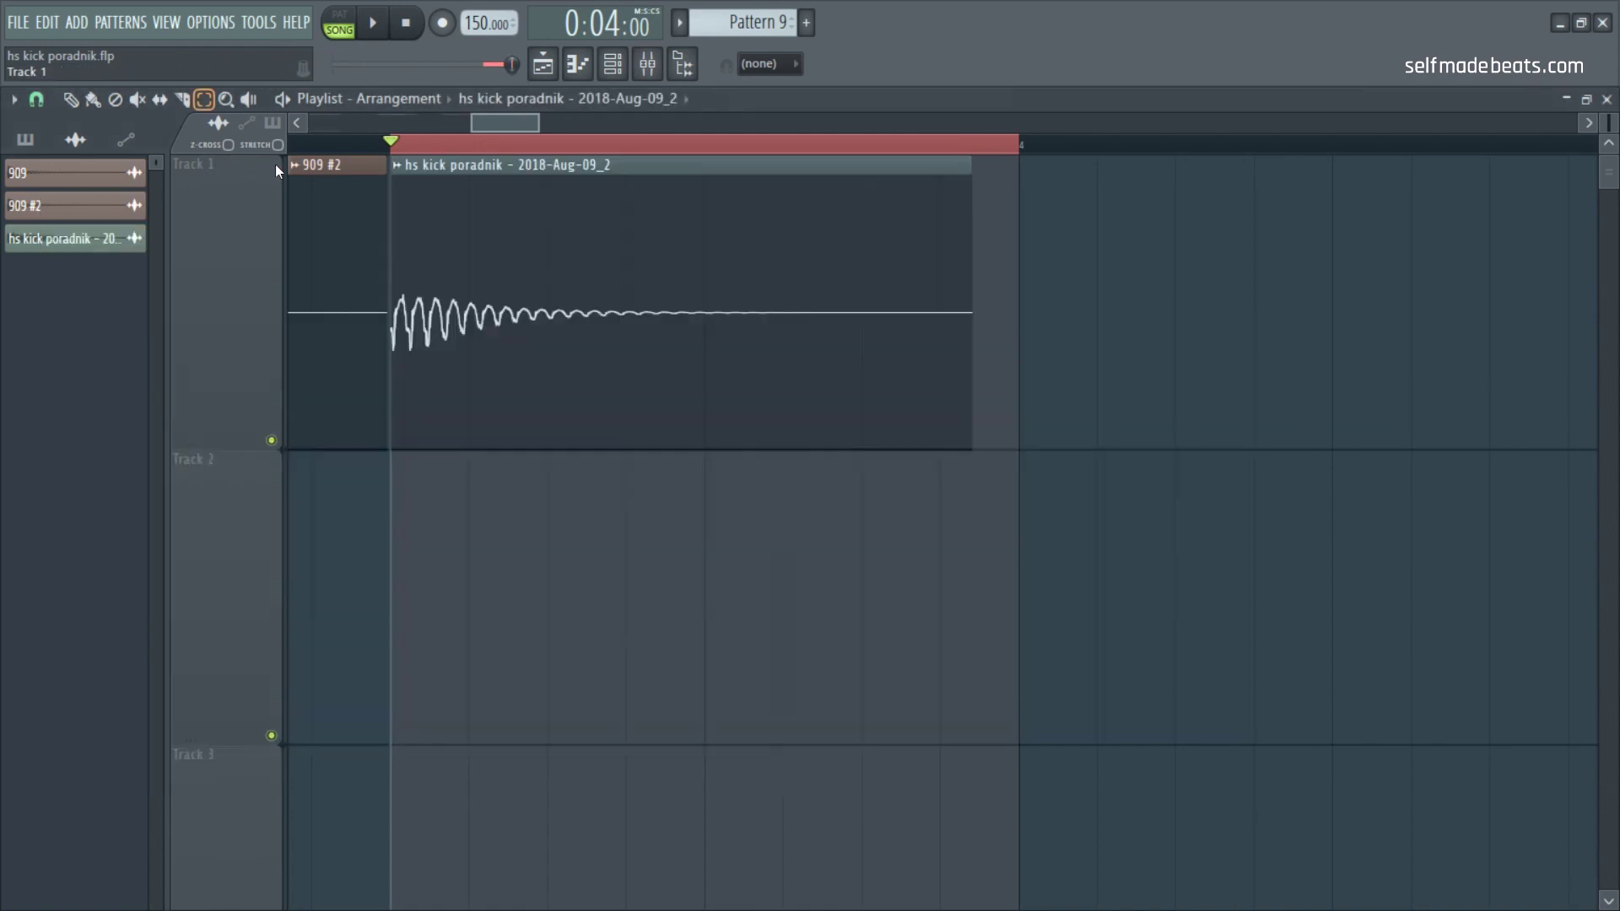
{"action": "left_click", "coordinate": [647, 64]}
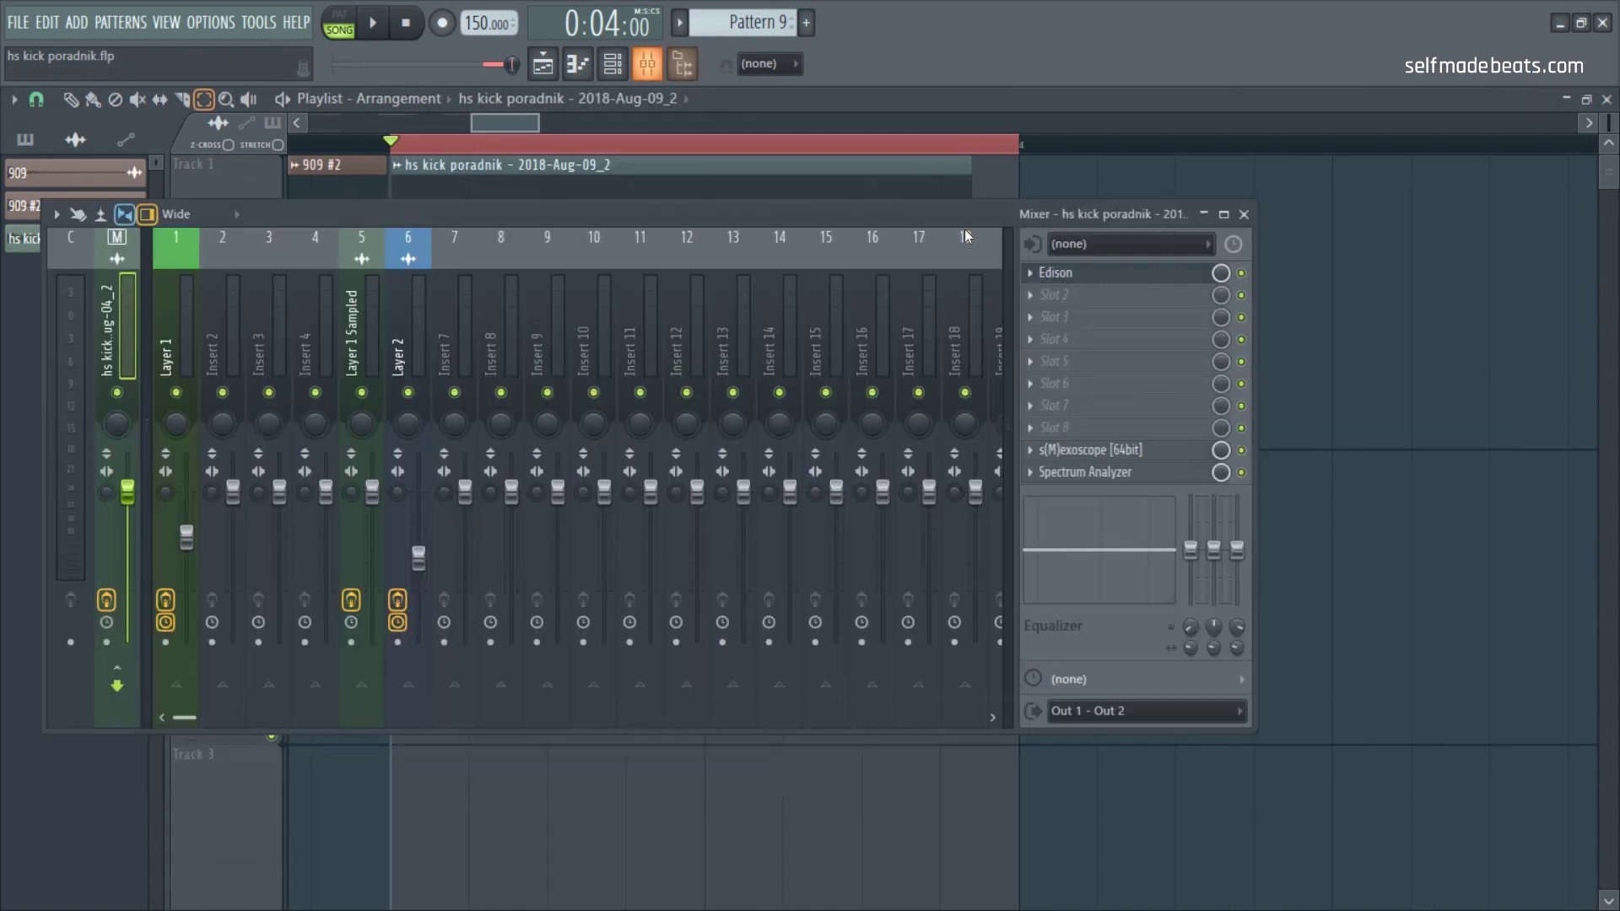
Step: Send the trimmed Edison recording to the playlist, delete the older _2 clip on Track 1, and move the new _3 clip into its place
{"action": "left_click", "coordinate": [1059, 272]}
{"action": "left_click_drag", "start_coordinate": [227, 745], "coordinate": [62, 729]}
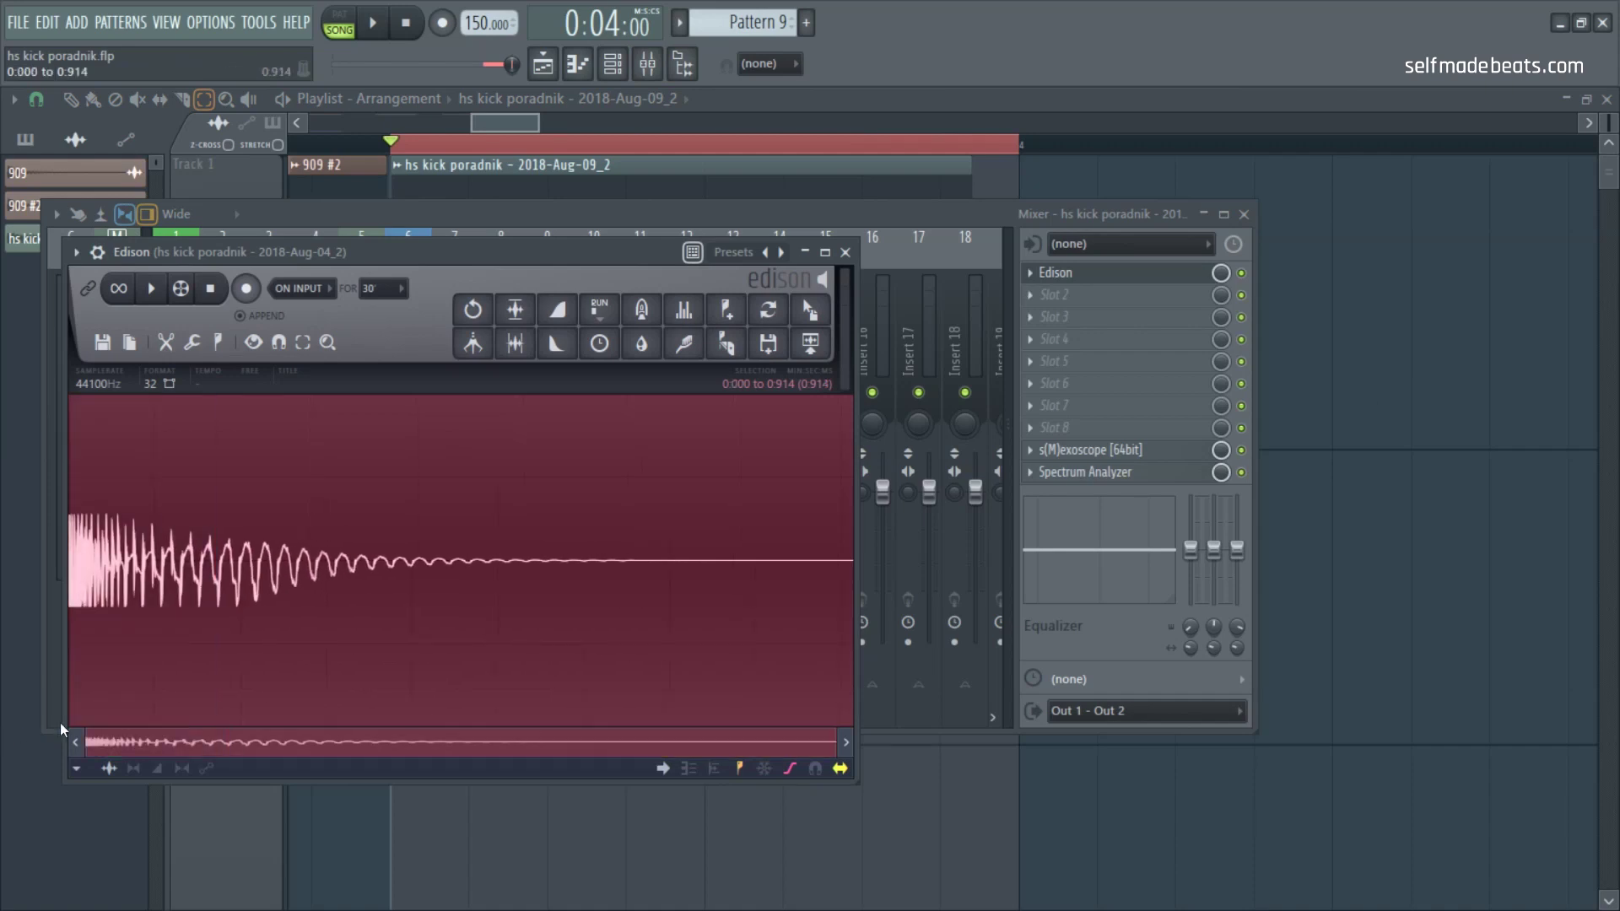
{"action": "left_click", "coordinate": [811, 344]}
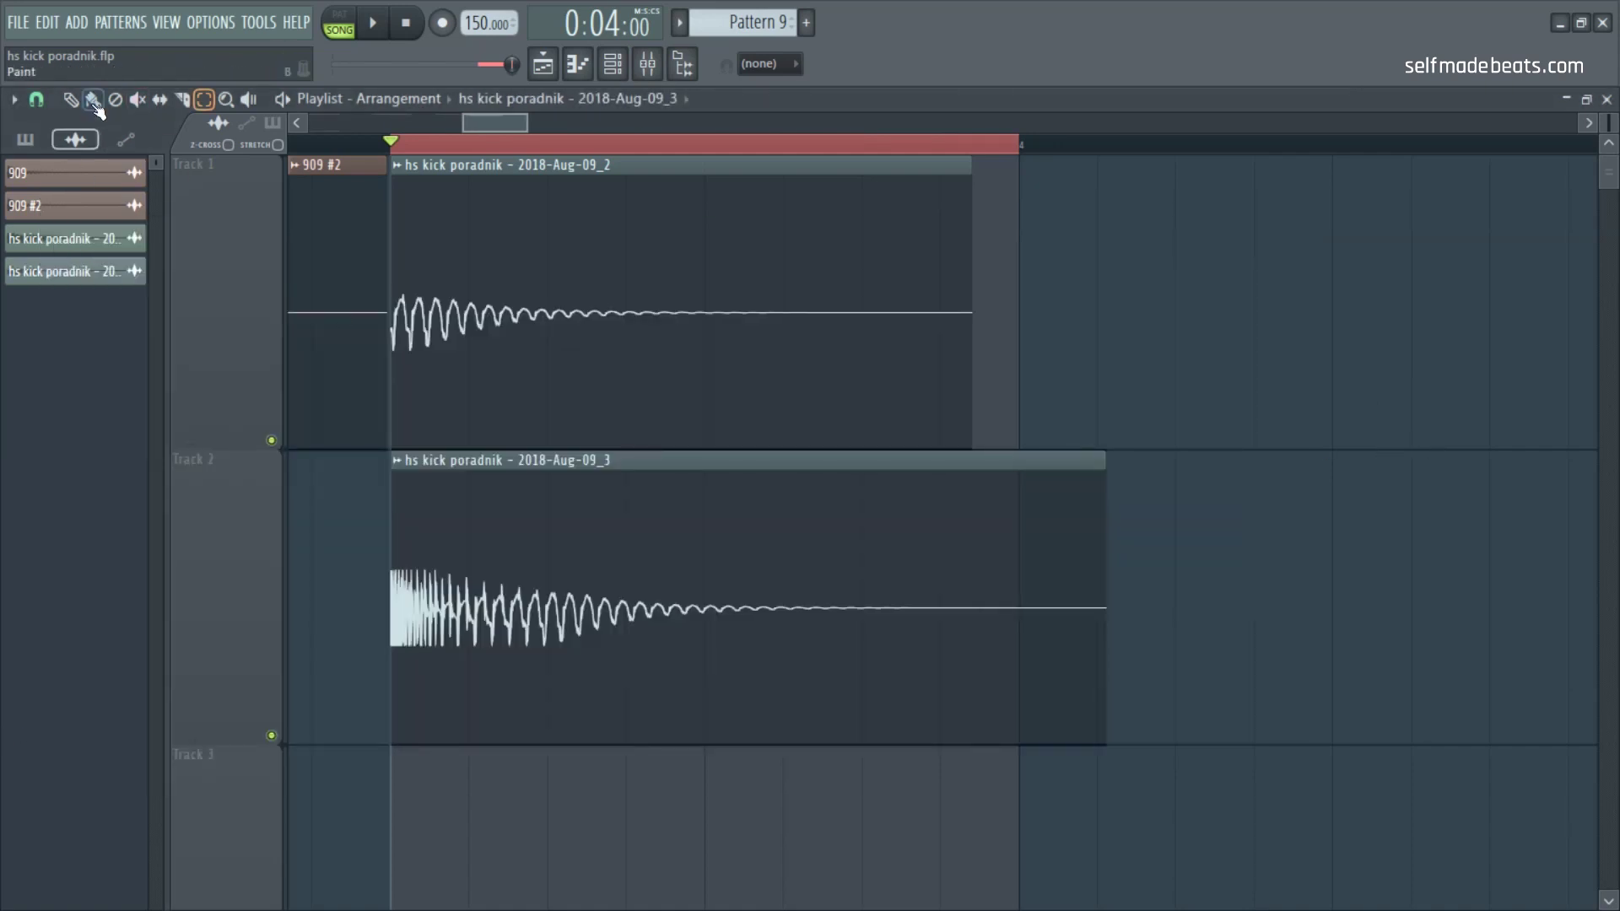
{"action": "right_click", "coordinate": [463, 431]}
{"action": "left_click_drag", "start_coordinate": [567, 517], "coordinate": [567, 177]}
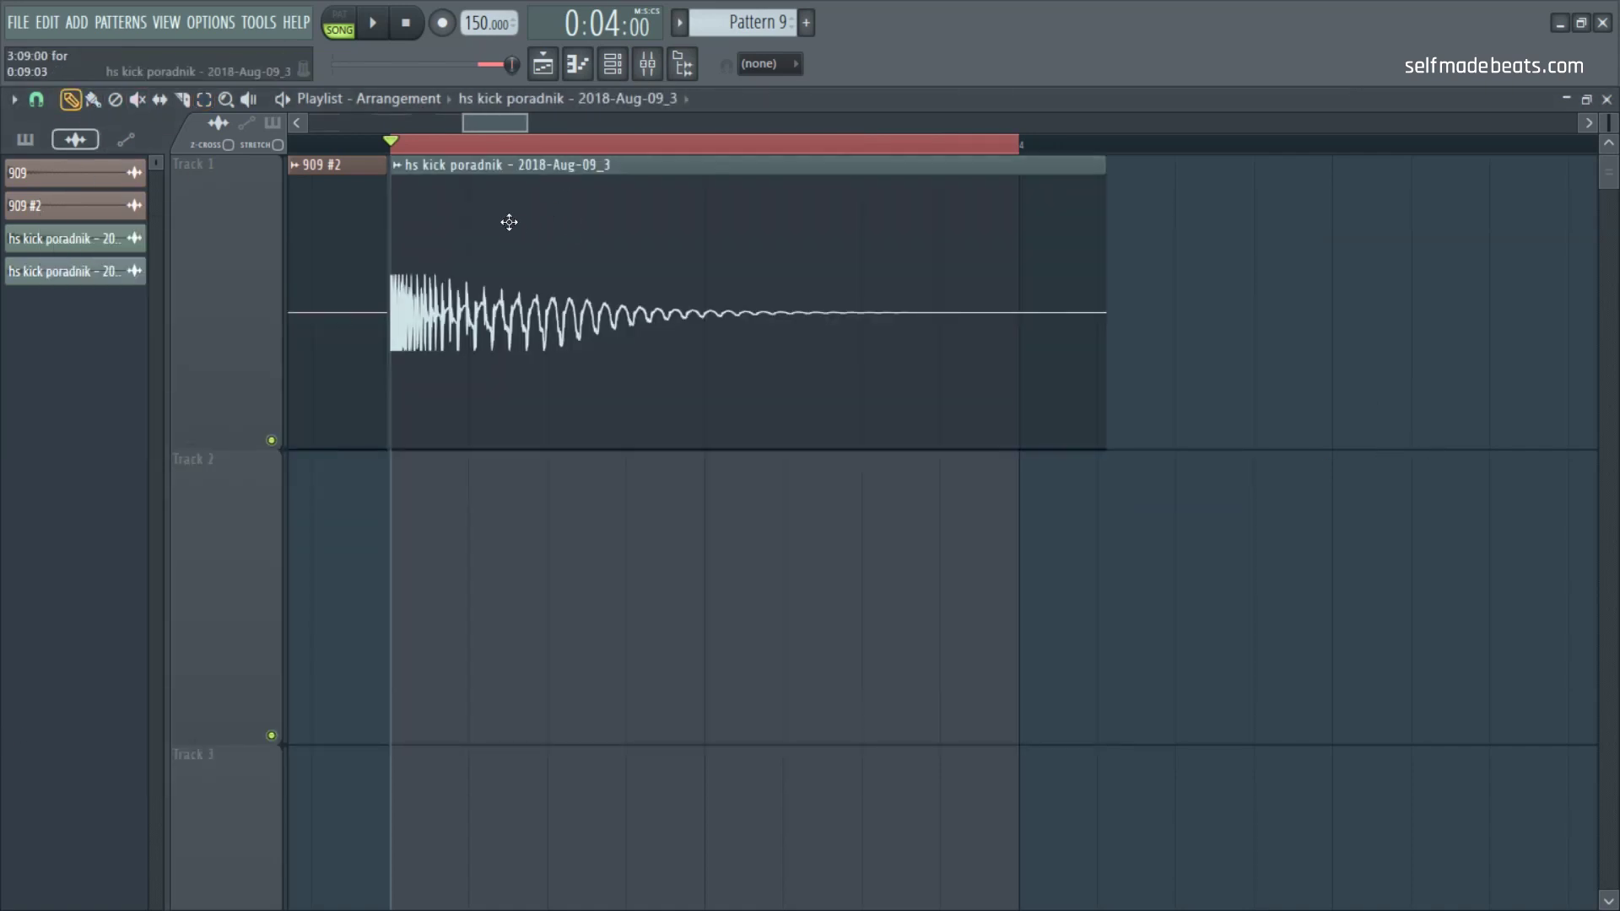
Step: Assign the new resampled clip to a free mixer track, rename that track Layer 2 Sampled and colour it red
{"action": "double_click", "coordinate": [767, 310]}
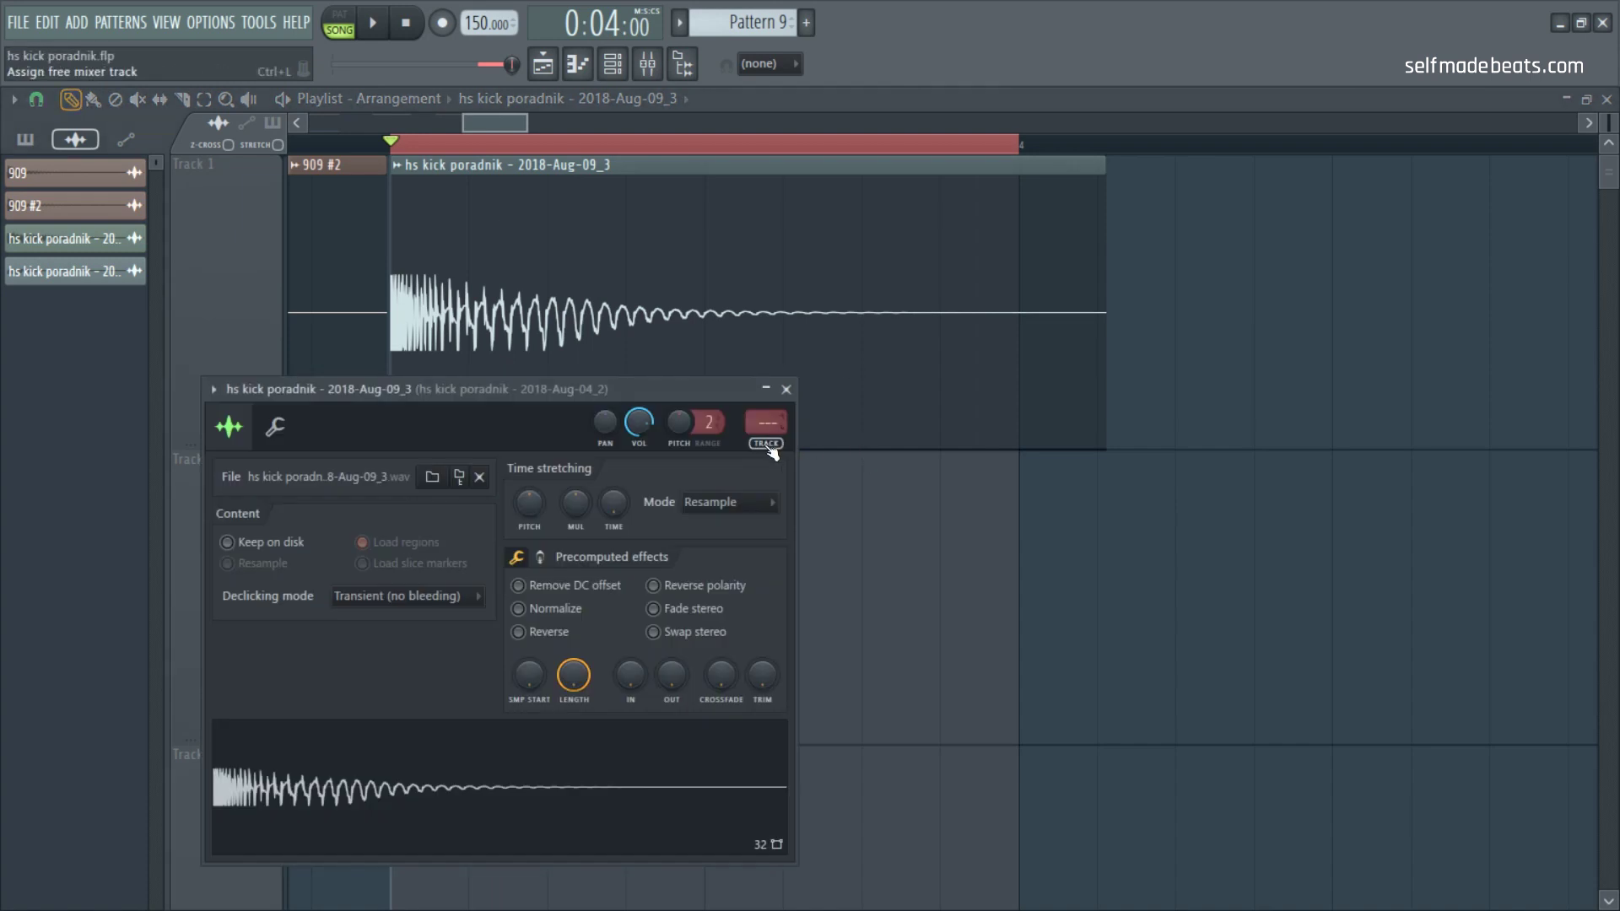
{"action": "key", "text": "ctrl+l"}
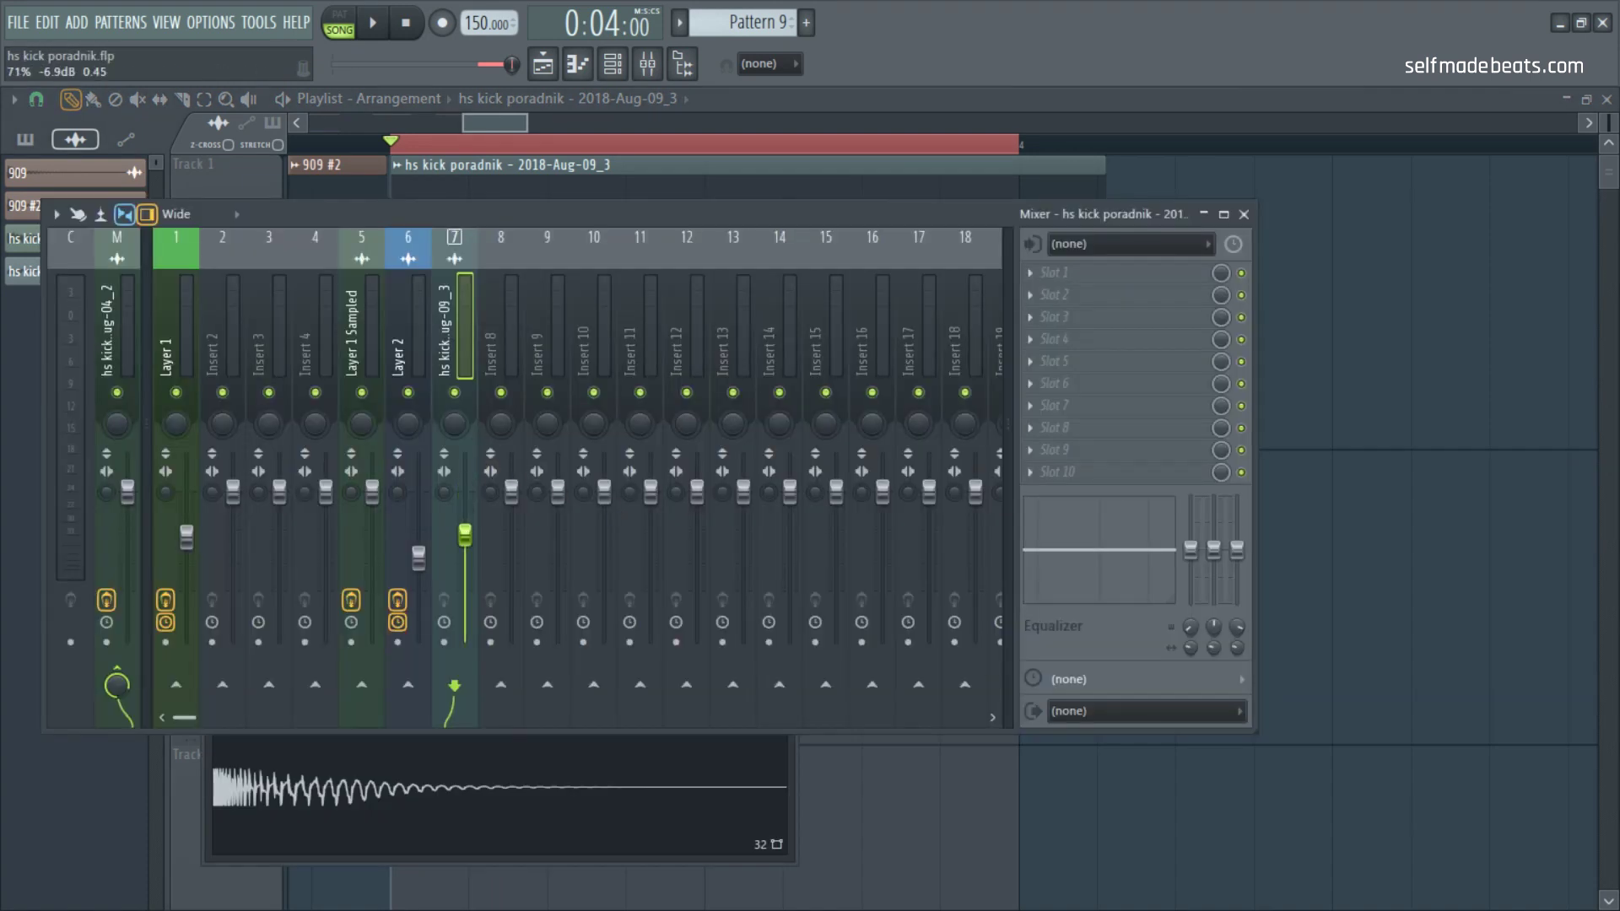
{"action": "right_click", "coordinate": [469, 363]}
{"action": "left_click", "coordinate": [591, 255]}
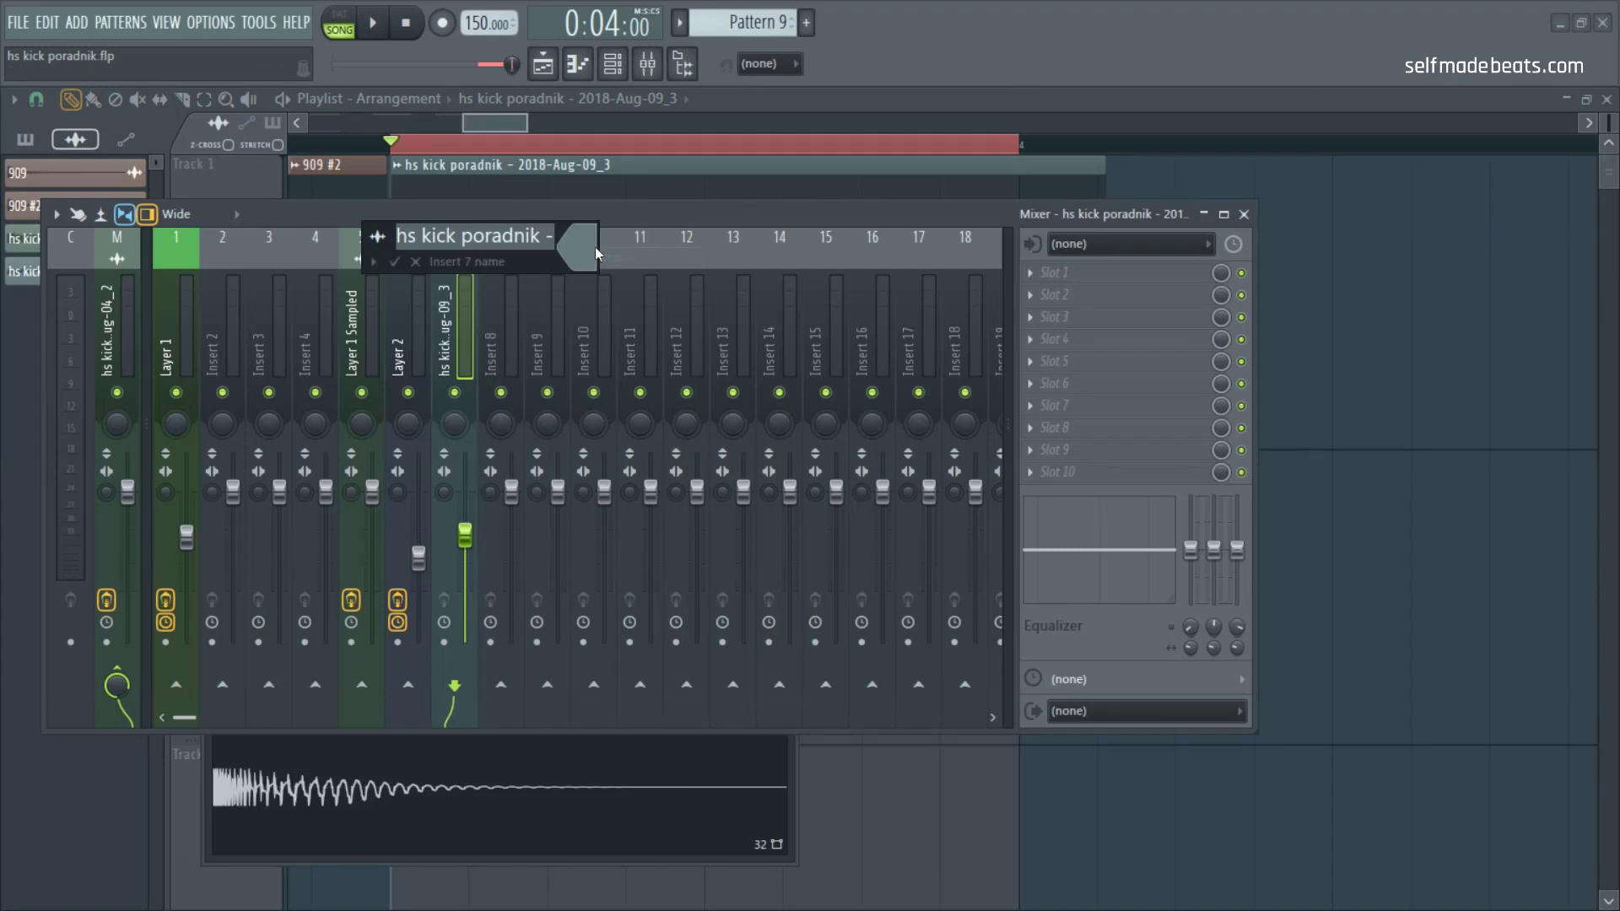
{"action": "type", "text": "Later"}
{"action": "key", "text": "BackSpace"}
{"action": "key", "text": "BackSpace"}
{"action": "key", "text": "BackSpace"}
{"action": "type", "text": "yer 2 Sampled"}
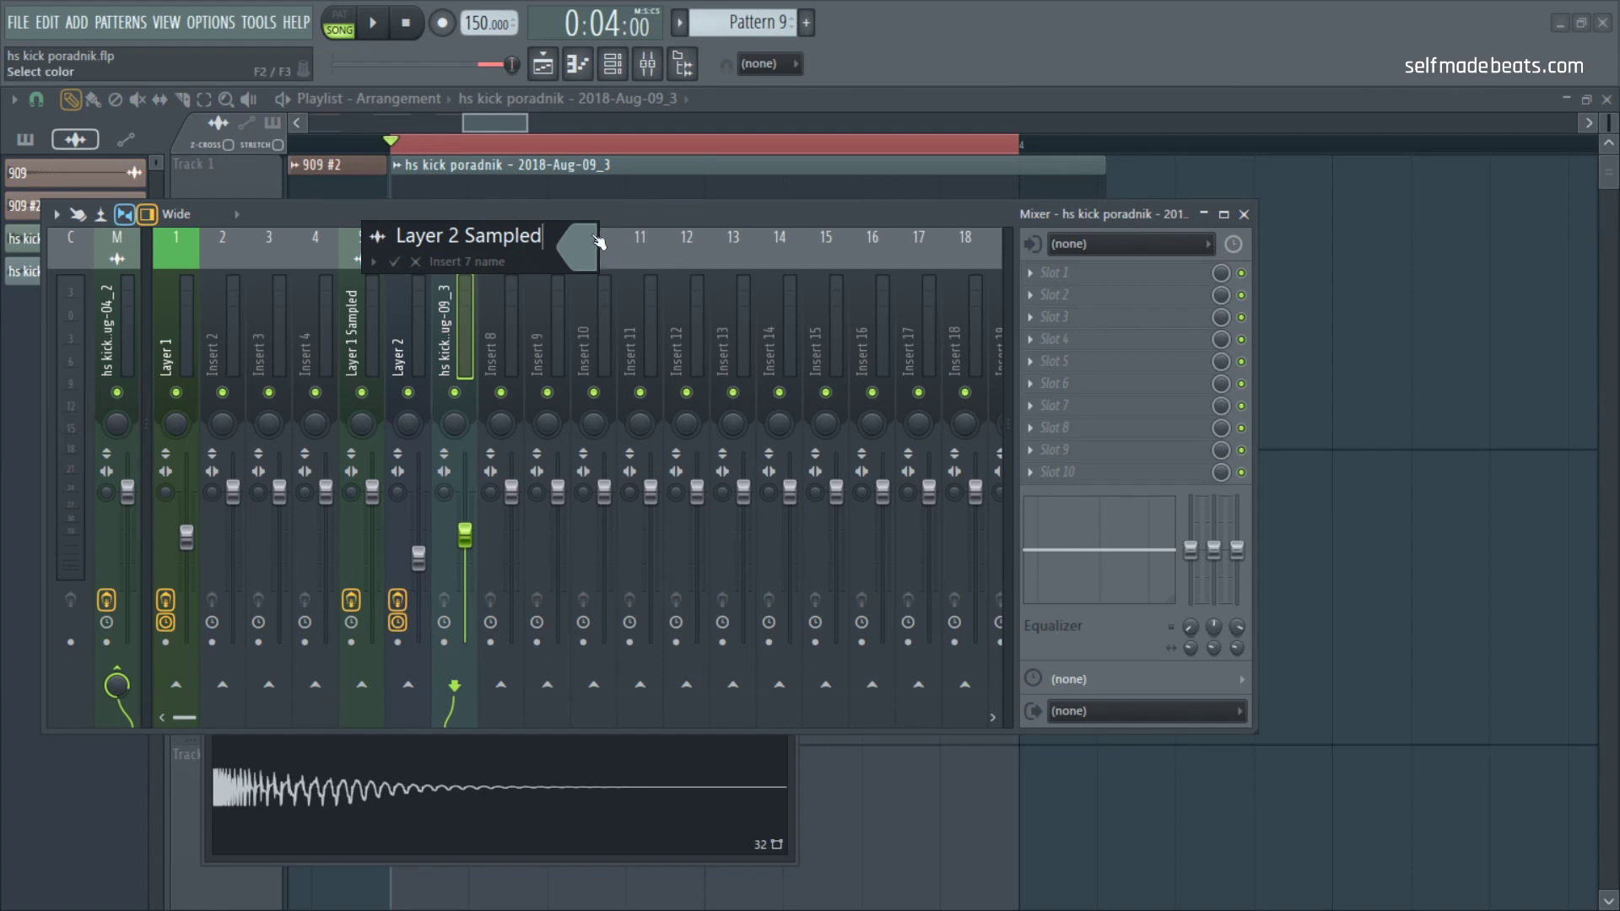
{"action": "left_click", "coordinate": [599, 239]}
{"action": "left_click", "coordinate": [863, 230]}
{"action": "key", "text": "Return"}
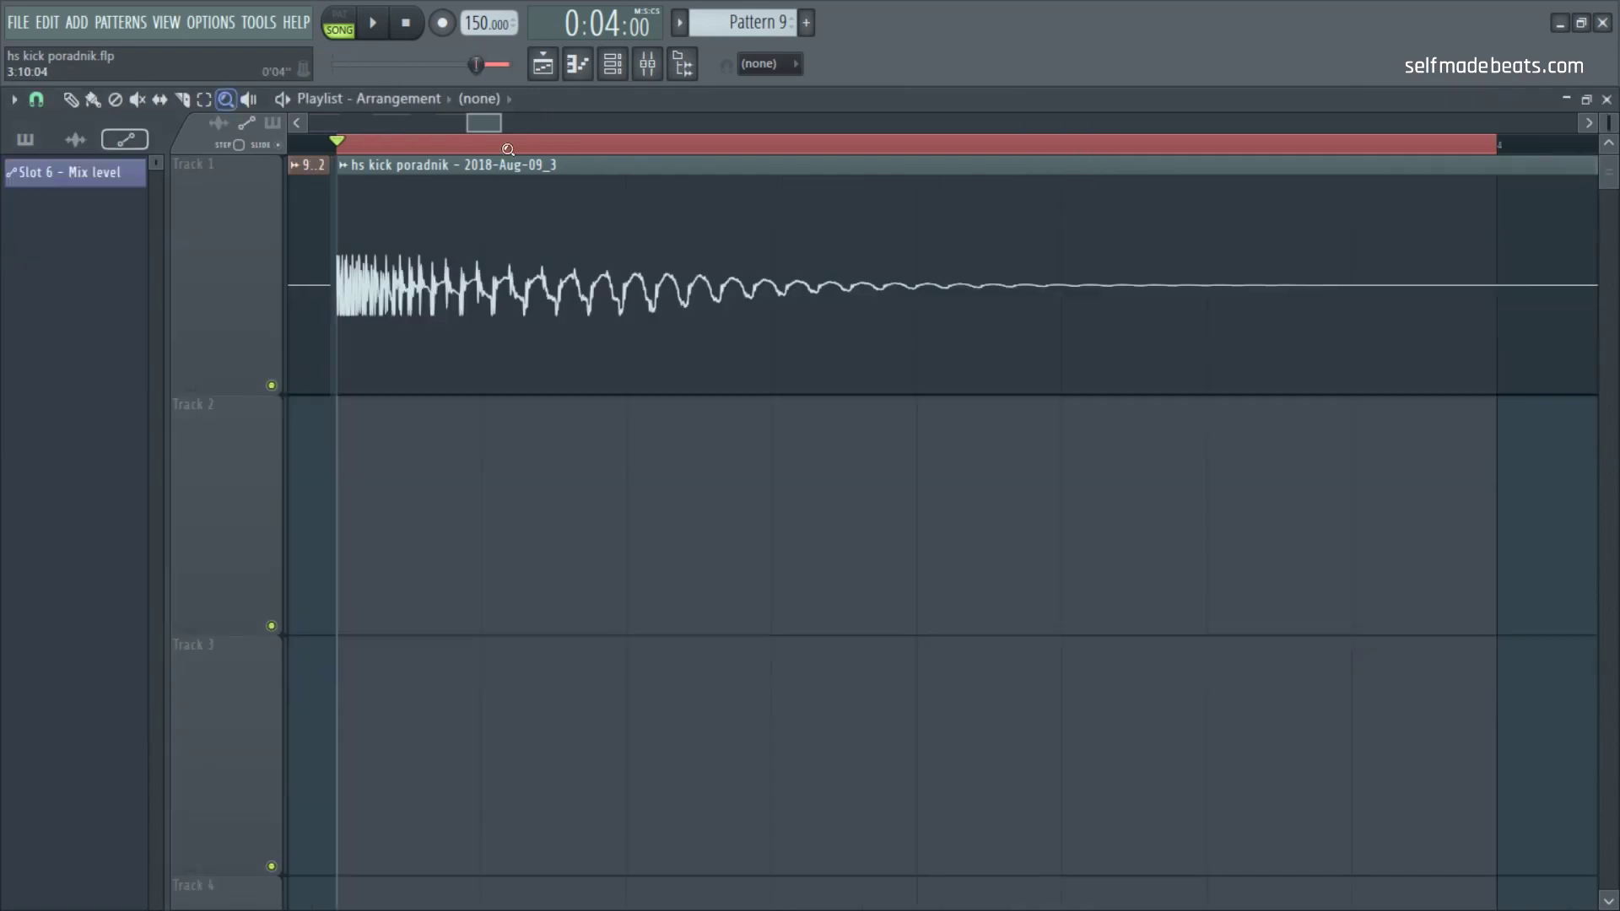
Step: Place a copy of the original 909 clip at bar 5 on Track 1 and make it unique
{"action": "left_click_drag", "start_coordinate": [464, 124], "coordinate": [310, 124]}
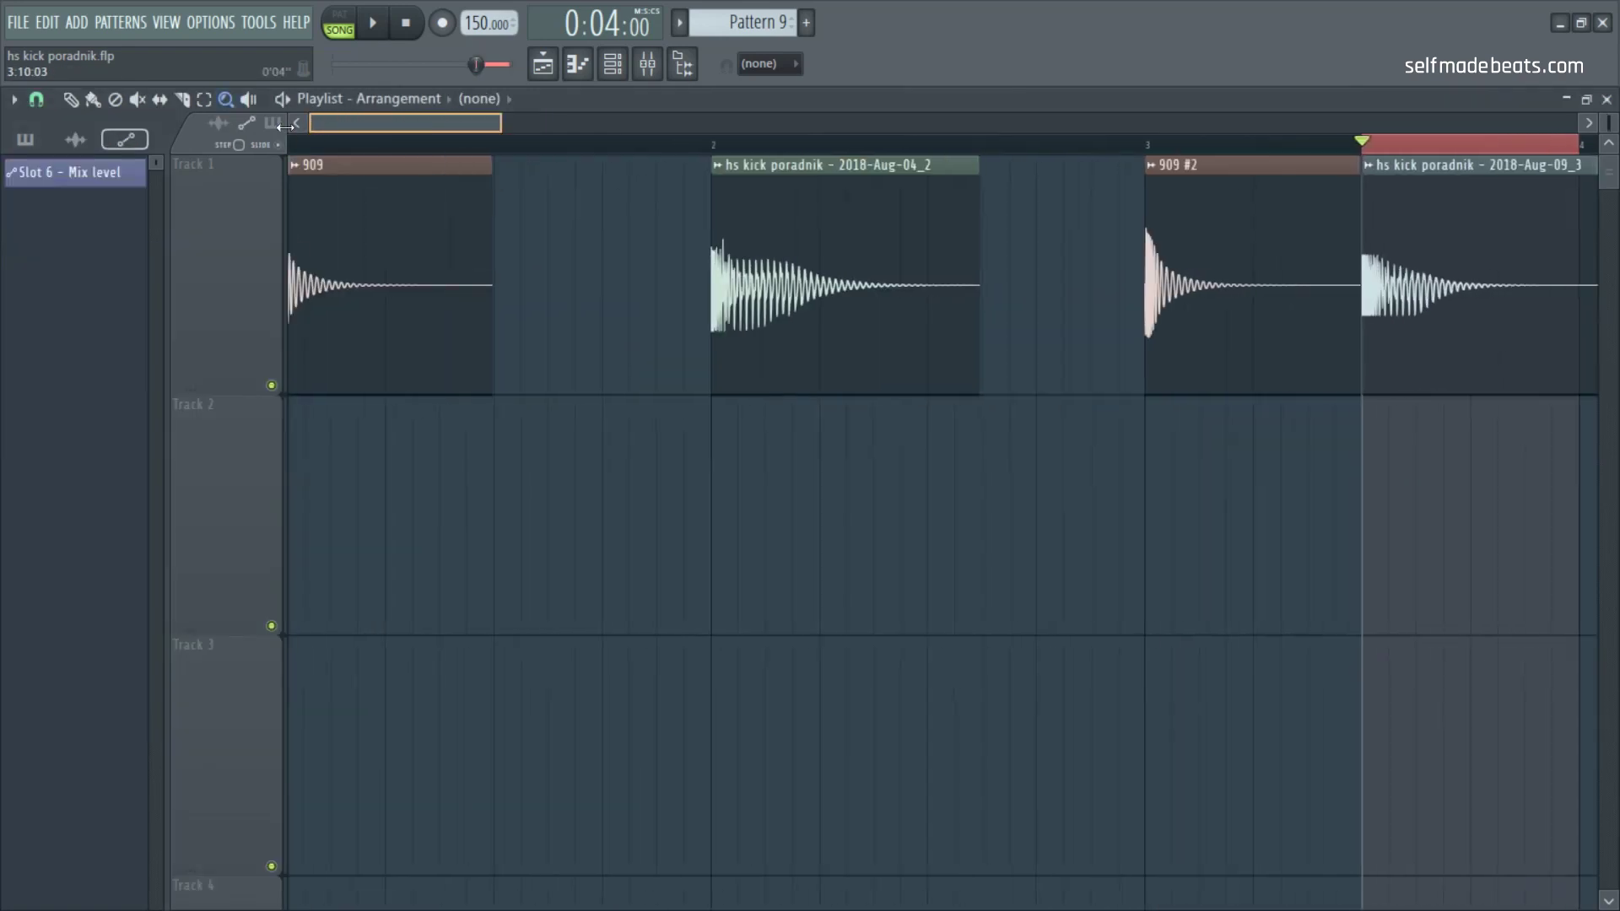
{"action": "left_click", "coordinate": [398, 205]}
{"action": "left_click_drag", "start_coordinate": [398, 127], "coordinate": [607, 123]}
{"action": "left_click", "coordinate": [771, 248]}
{"action": "left_click", "coordinate": [400, 167]}
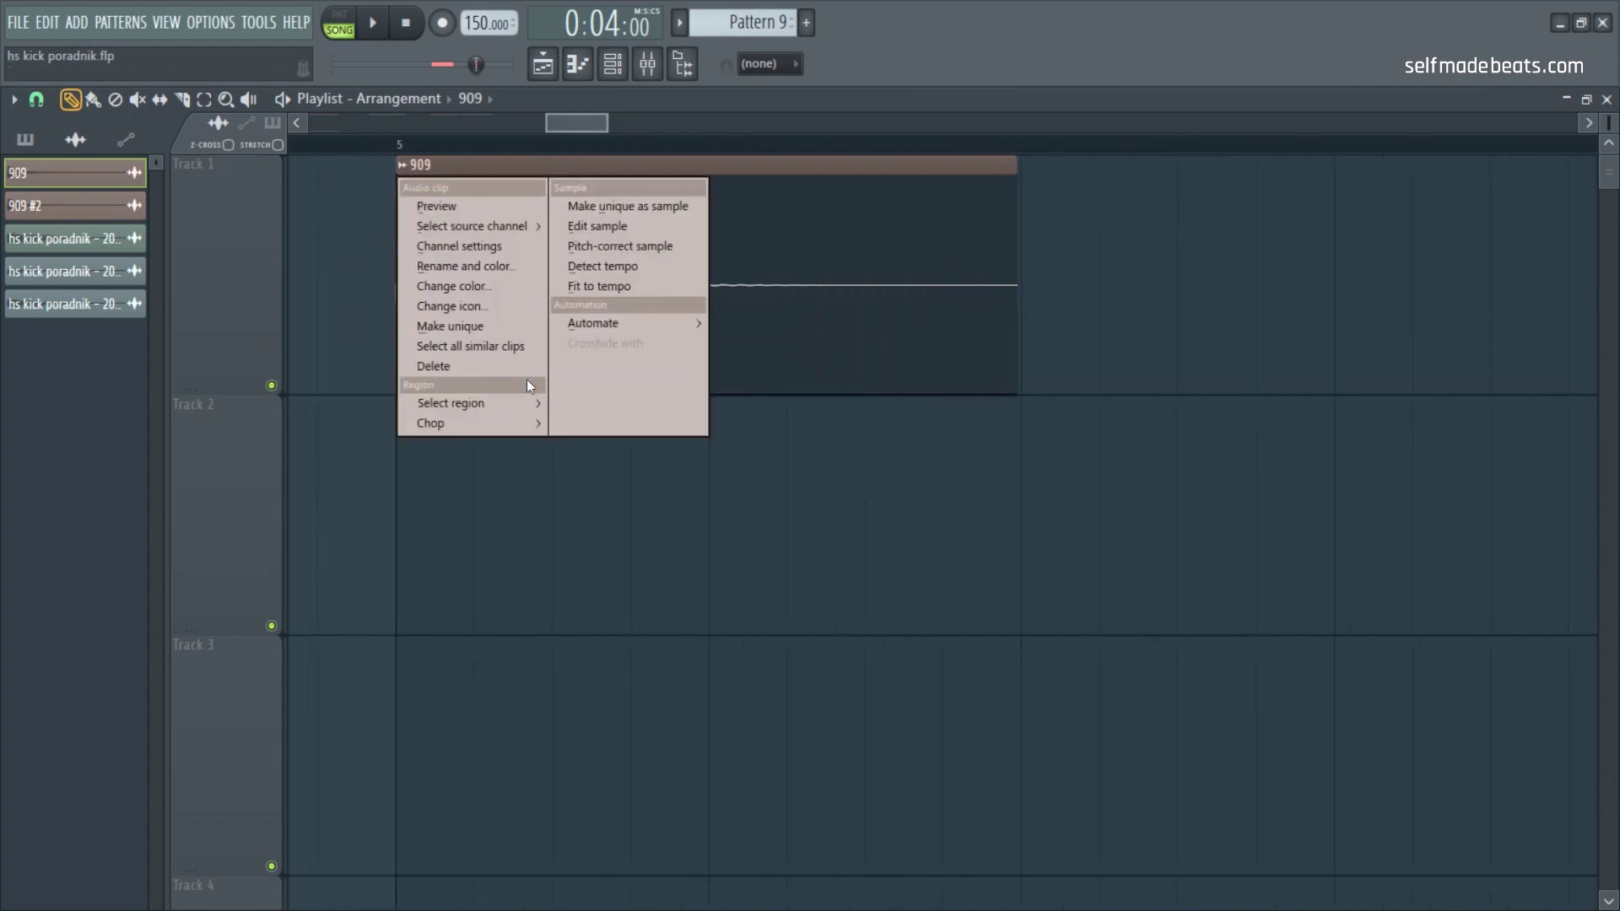
{"action": "left_click", "coordinate": [543, 326]}
Step: Assign the 909 #3 clip to a free mixer track, rename that track Layer 3 and colour it purple
{"action": "double_click", "coordinate": [791, 307]}
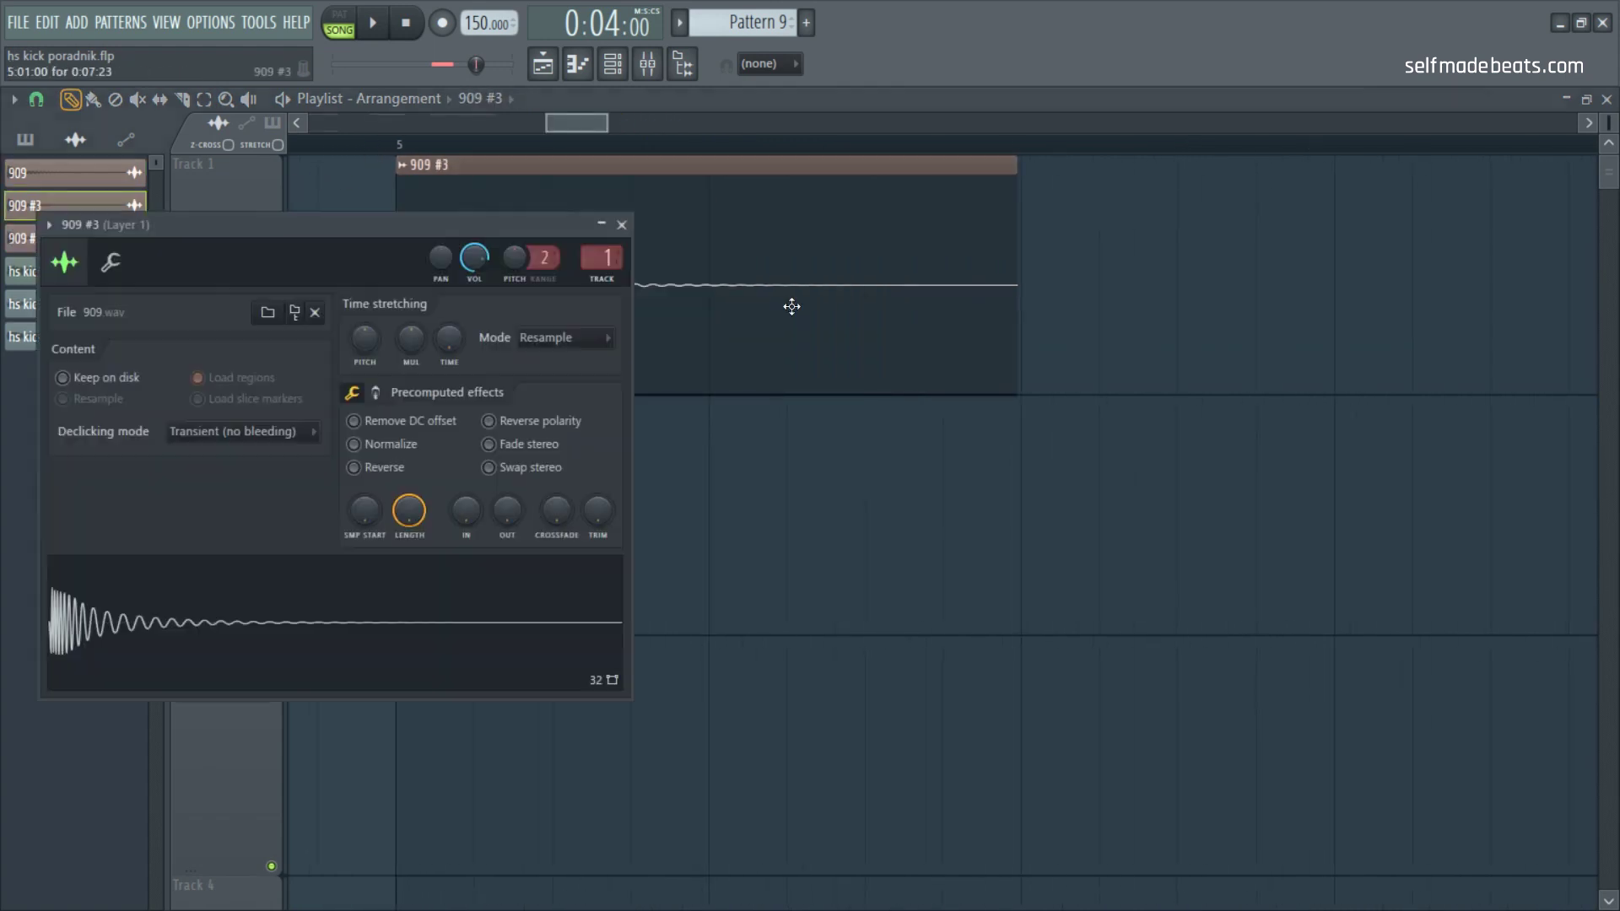
{"action": "left_click", "coordinate": [604, 282]}
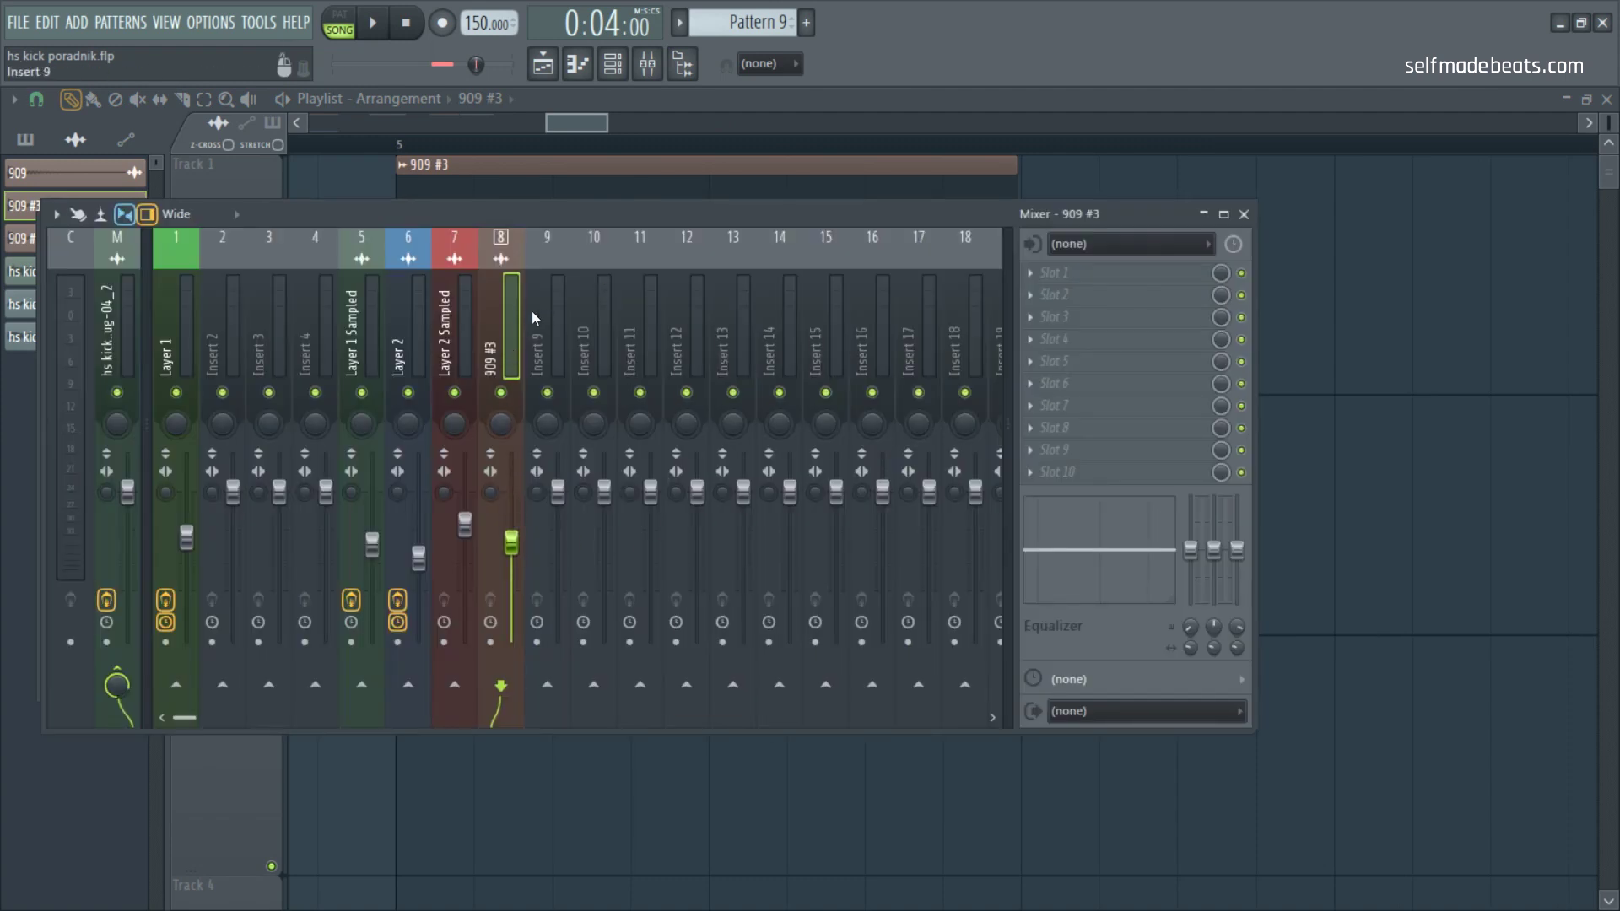
{"action": "right_click", "coordinate": [499, 316]}
{"action": "left_click", "coordinate": [635, 257]}
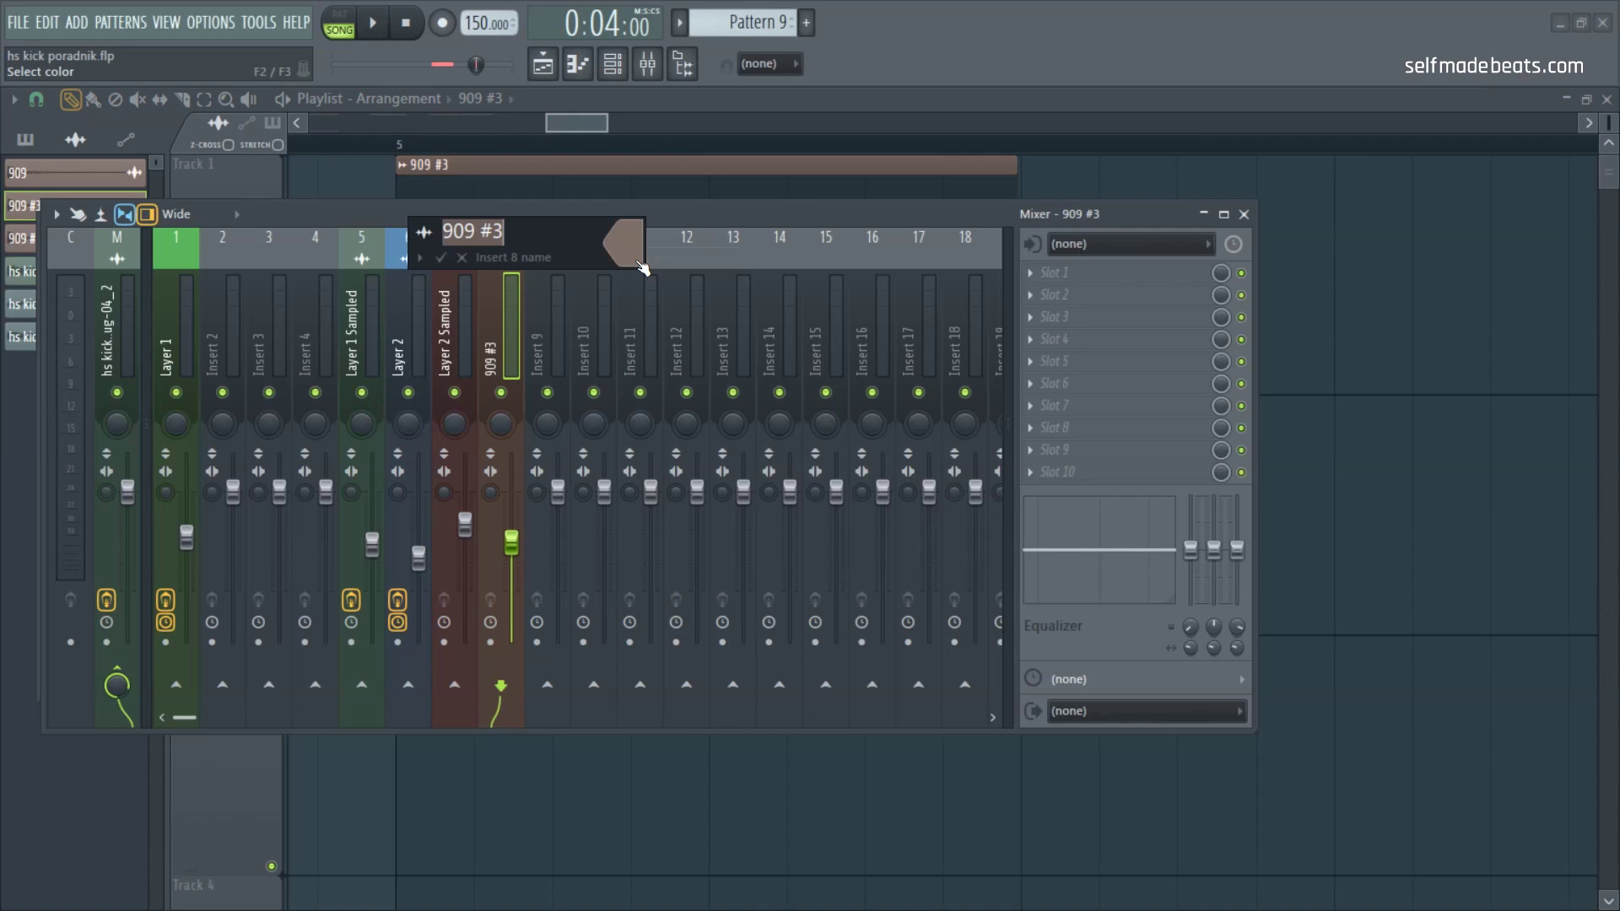
{"action": "type", "text": "Layer 3"}
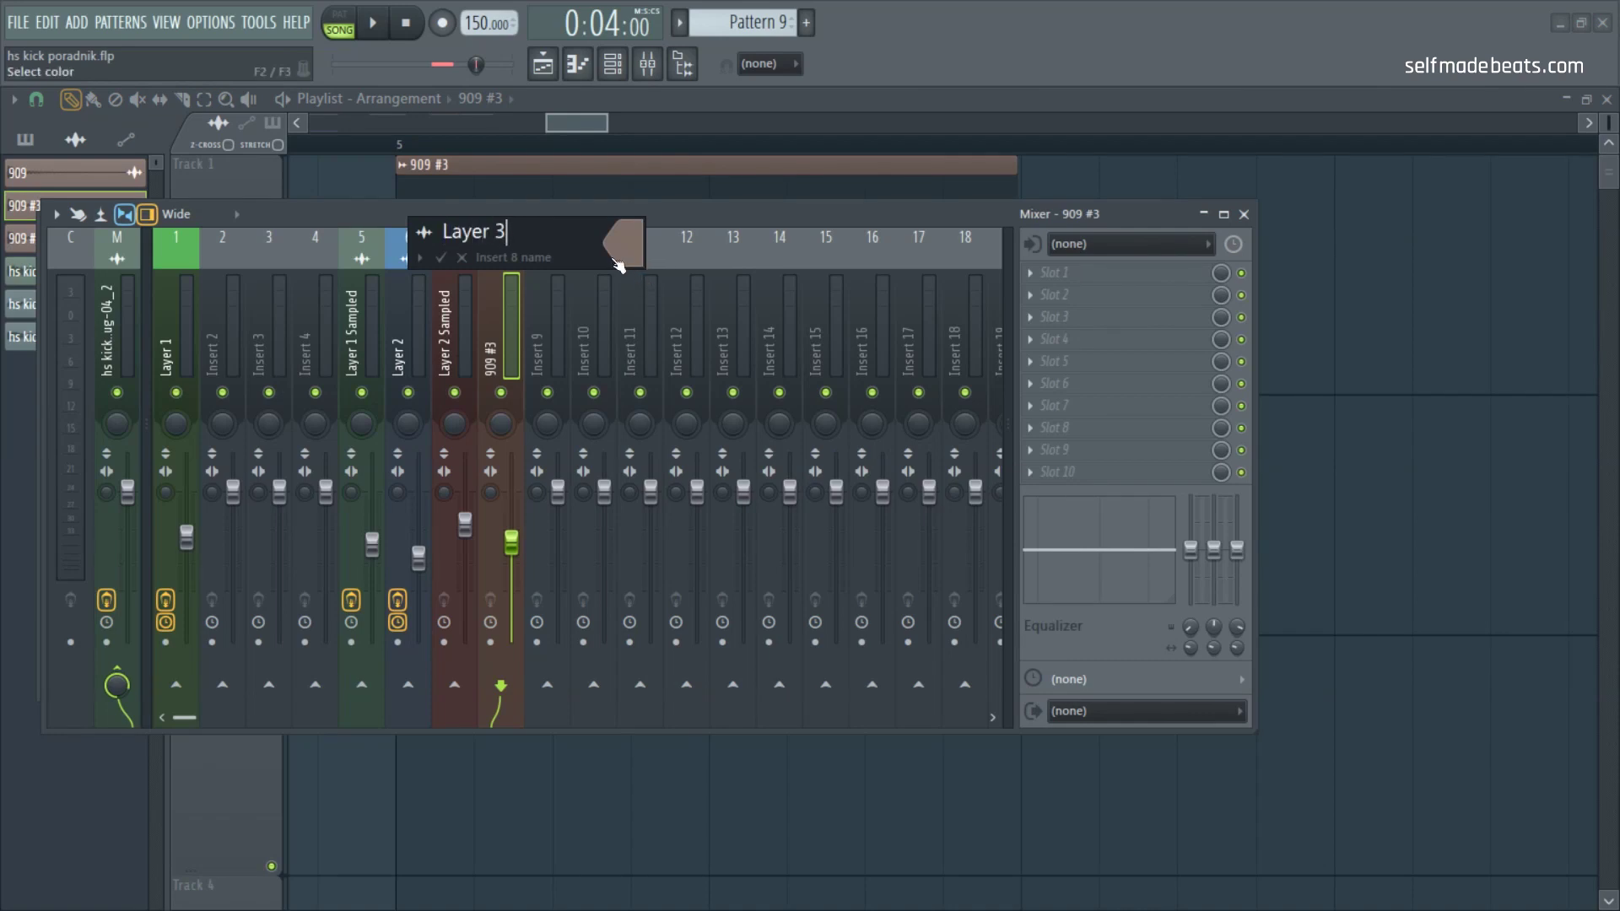
{"action": "left_click", "coordinate": [626, 244]}
{"action": "left_click", "coordinate": [823, 245]}
{"action": "key", "text": "Return"}
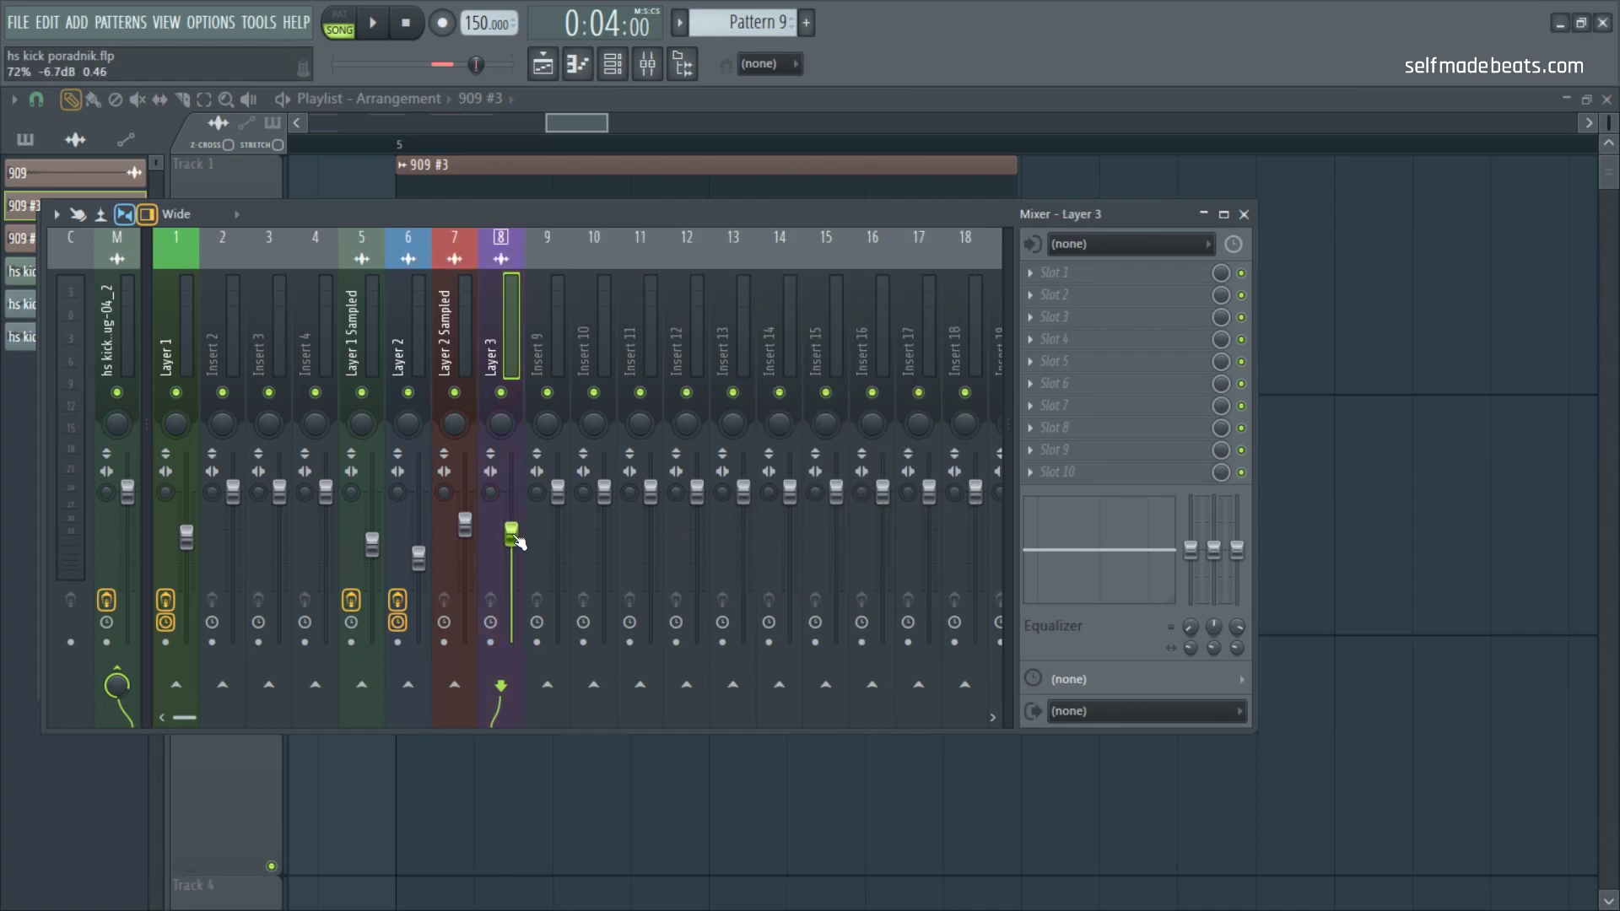
Step: Select the 909 #3 clip's range from bar 5 in the playlist and play it in a loop
{"action": "left_click", "coordinate": [567, 125]}
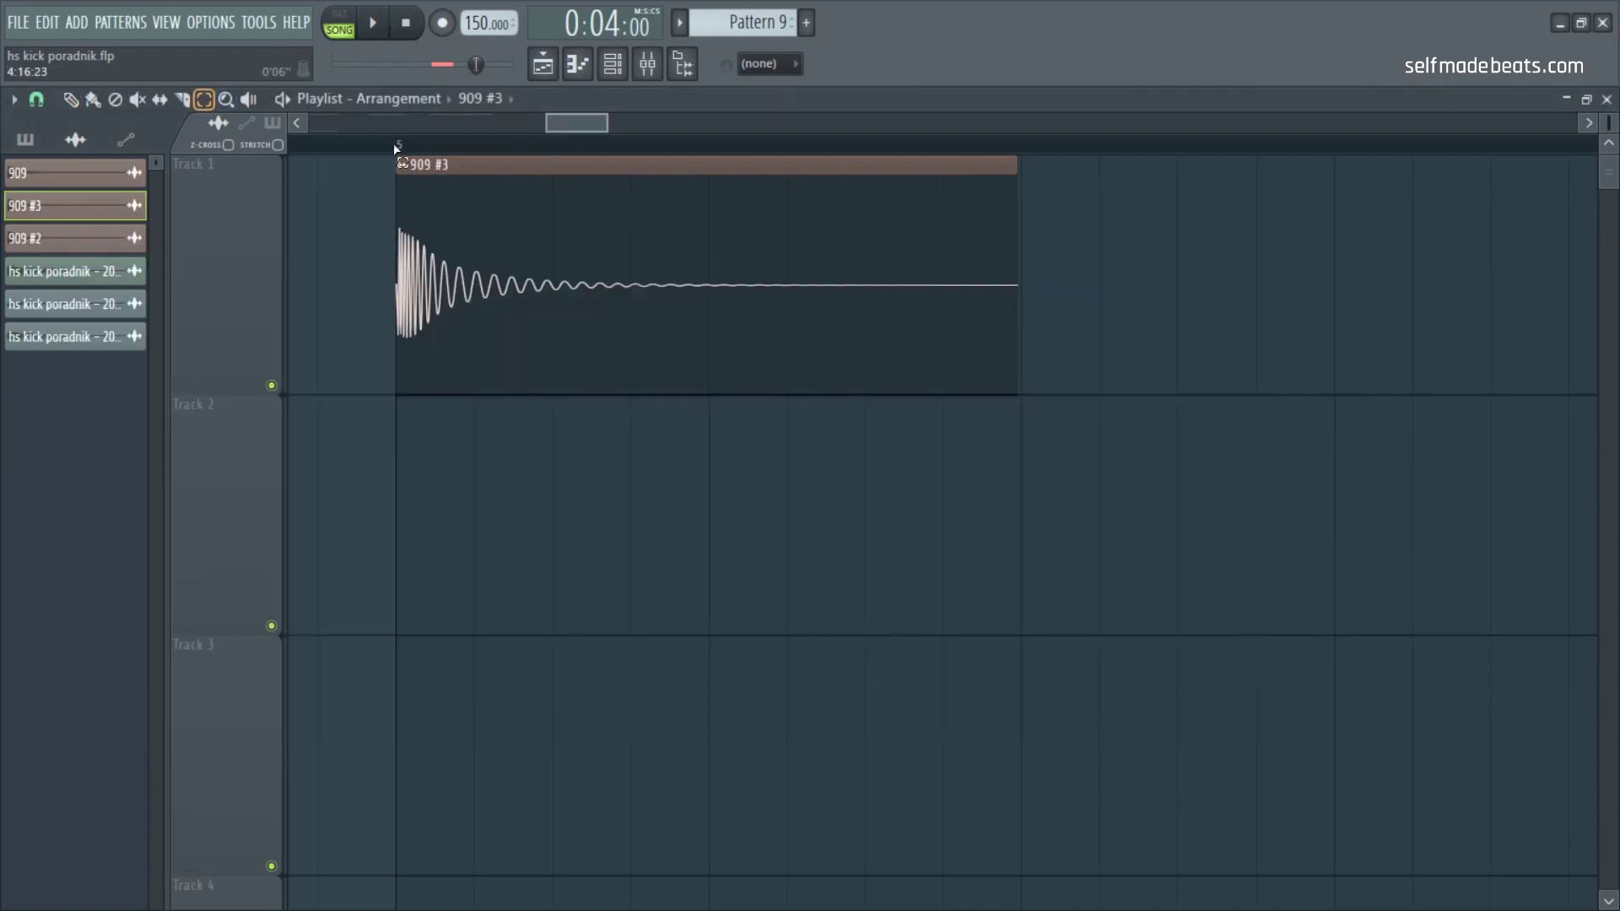
{"action": "left_click_drag", "start_coordinate": [402, 147], "coordinate": [1032, 181]}
{"action": "key", "text": "space"}
Step: Add FabFilter Pro-Q 2 to Layer 3's first slot with a bell boost above 500 Hz, a -3.83 dB bell at 267.84 Hz and a gentle low-shelf cut
{"action": "left_click", "coordinate": [647, 63]}
{"action": "left_click", "coordinate": [1027, 274]}
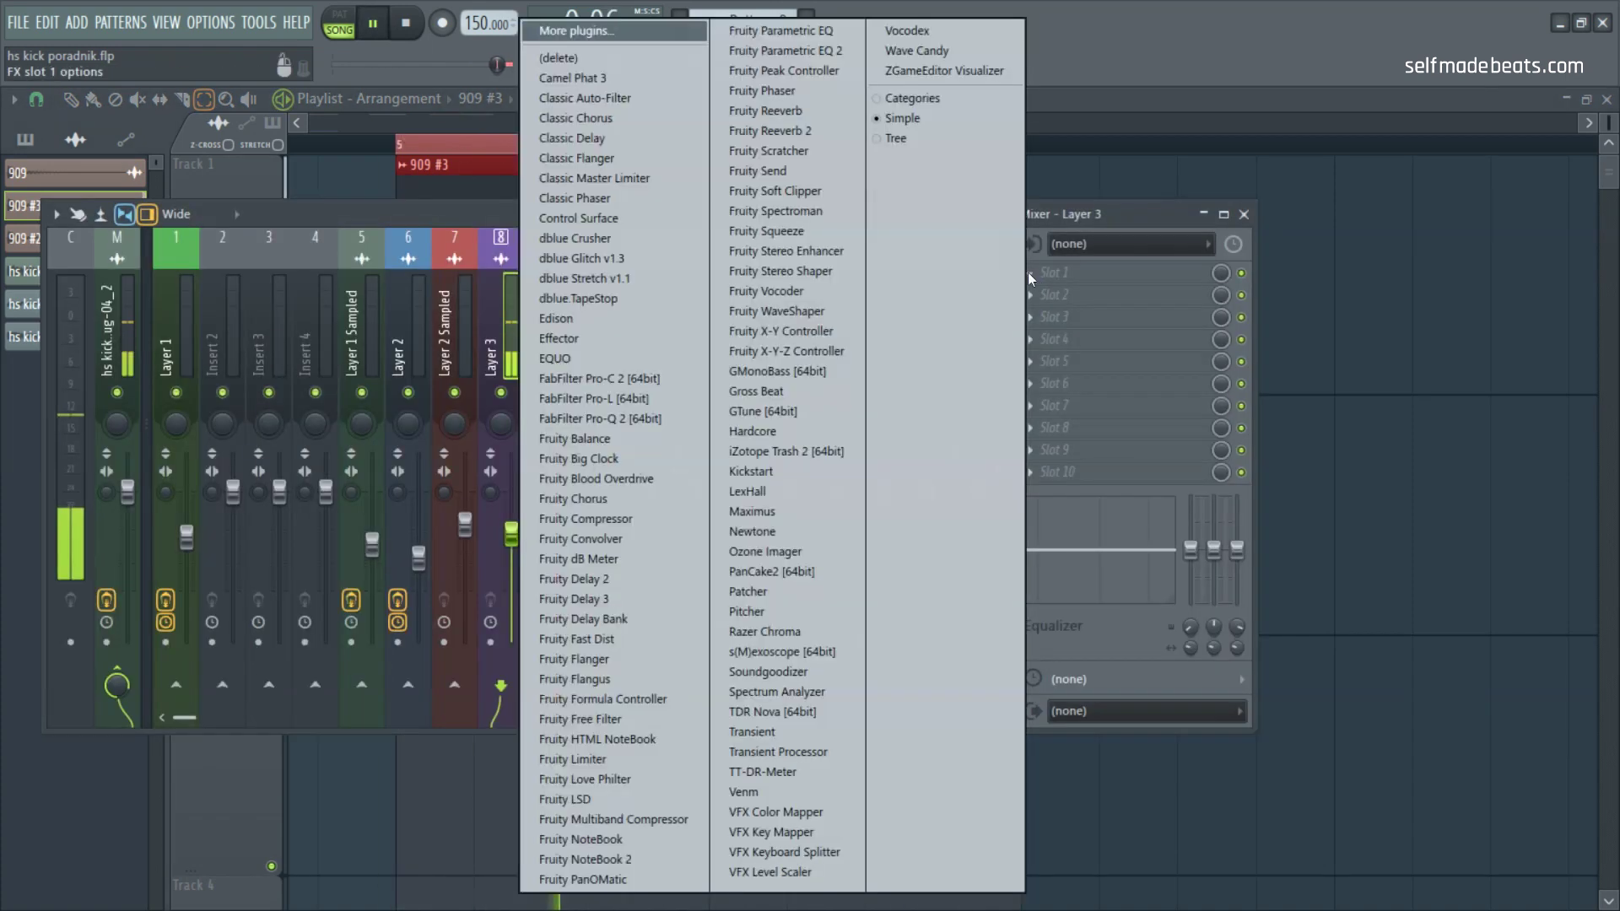
{"action": "left_click", "coordinate": [599, 418]}
{"action": "left_click_drag", "start_coordinate": [499, 471], "coordinate": [544, 382]}
{"action": "mouse_move", "coordinate": [438, 471]}
{"action": "left_mouse_down"}
{"action": "mouse_move", "coordinate": [438, 504]}
{"action": "mouse_move", "coordinate": [428, 472]}
{"action": "left_mouse_up"}
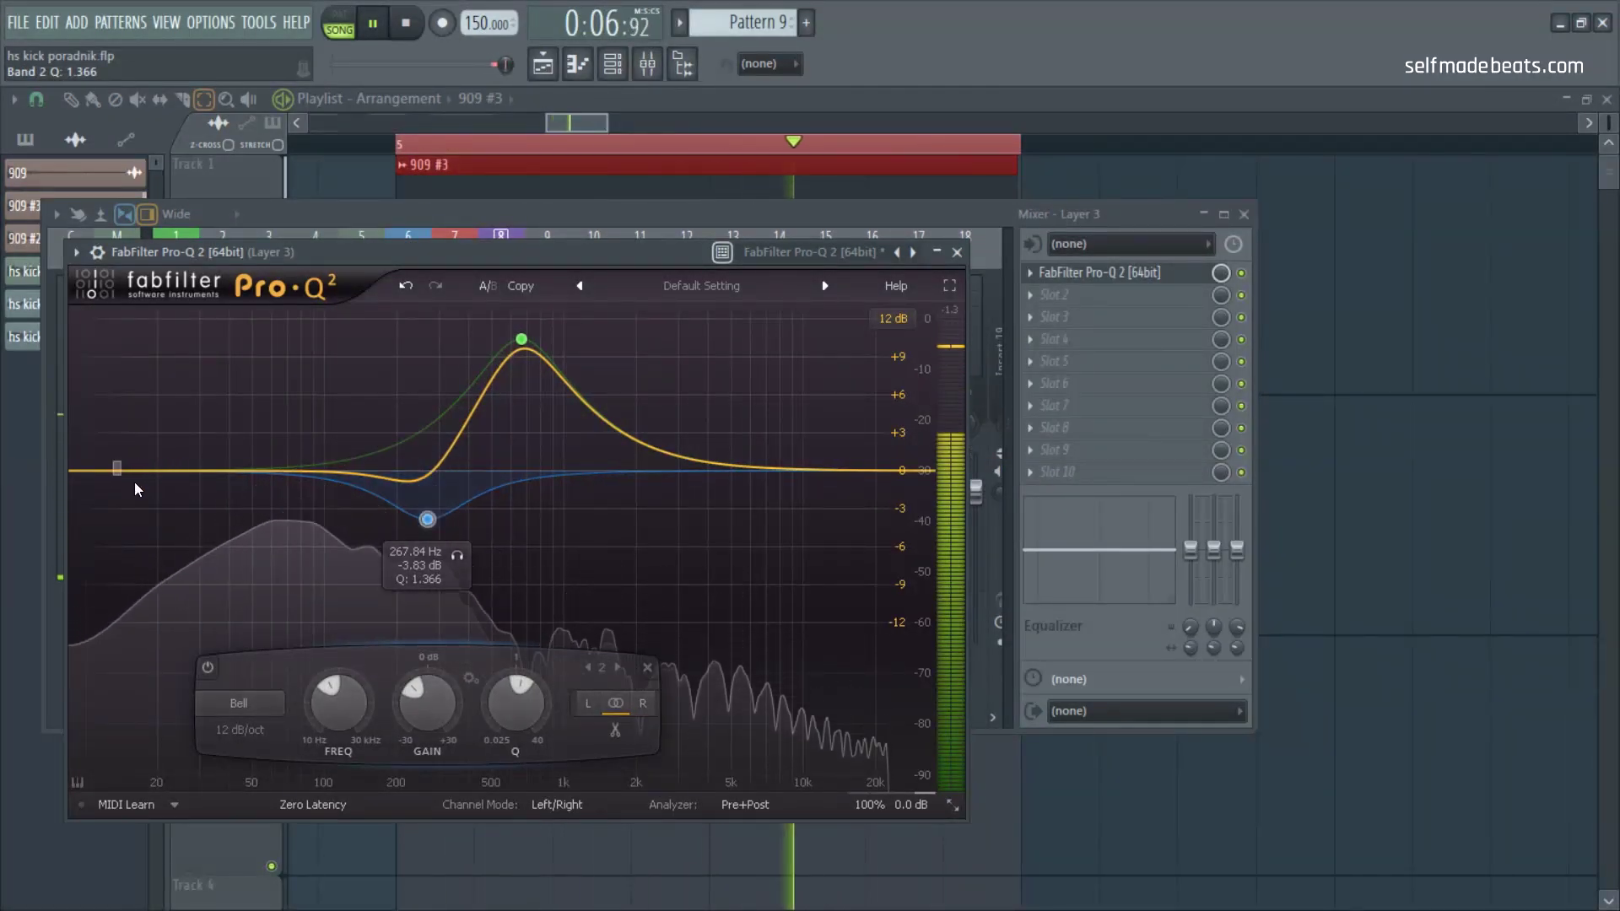
{"action": "left_click", "coordinate": [163, 481]}
{"action": "left_click_drag", "start_coordinate": [163, 481], "coordinate": [296, 490]}
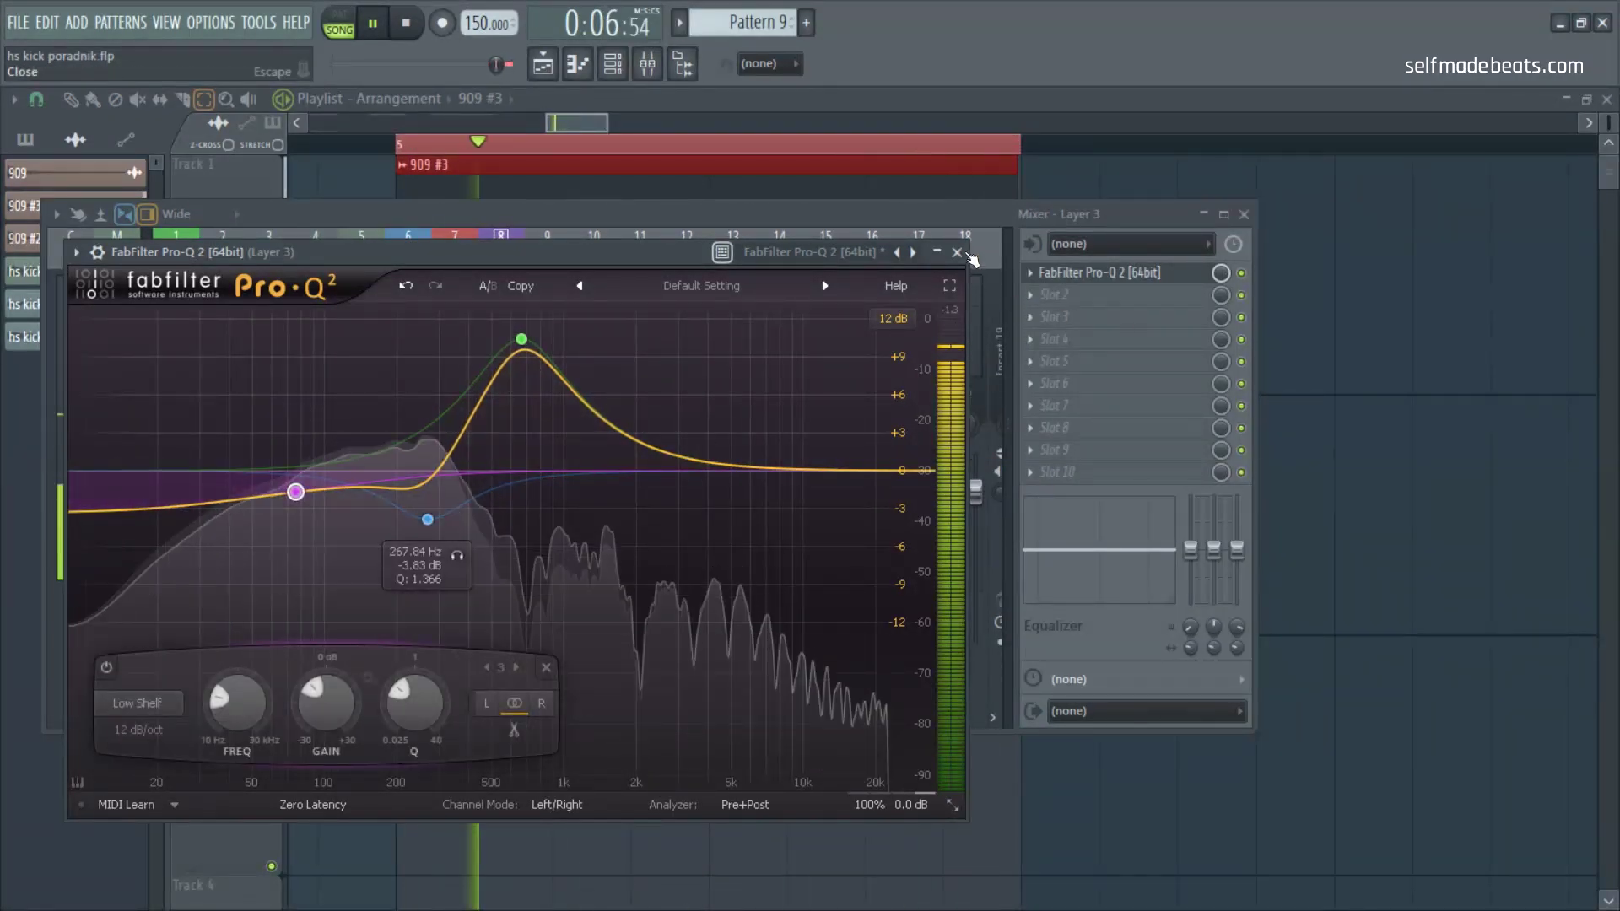
{"action": "left_click", "coordinate": [959, 252]}
Step: Add iZotope Trash 2 to Layer 3's second slot, using Clip Control distortion with Pre 8.1, Drive 7.5 and Gain -9.0
{"action": "left_click", "coordinate": [1030, 295]}
{"action": "mouse_move", "coordinate": [1030, 302]}
{"action": "left_click", "coordinate": [798, 449]}
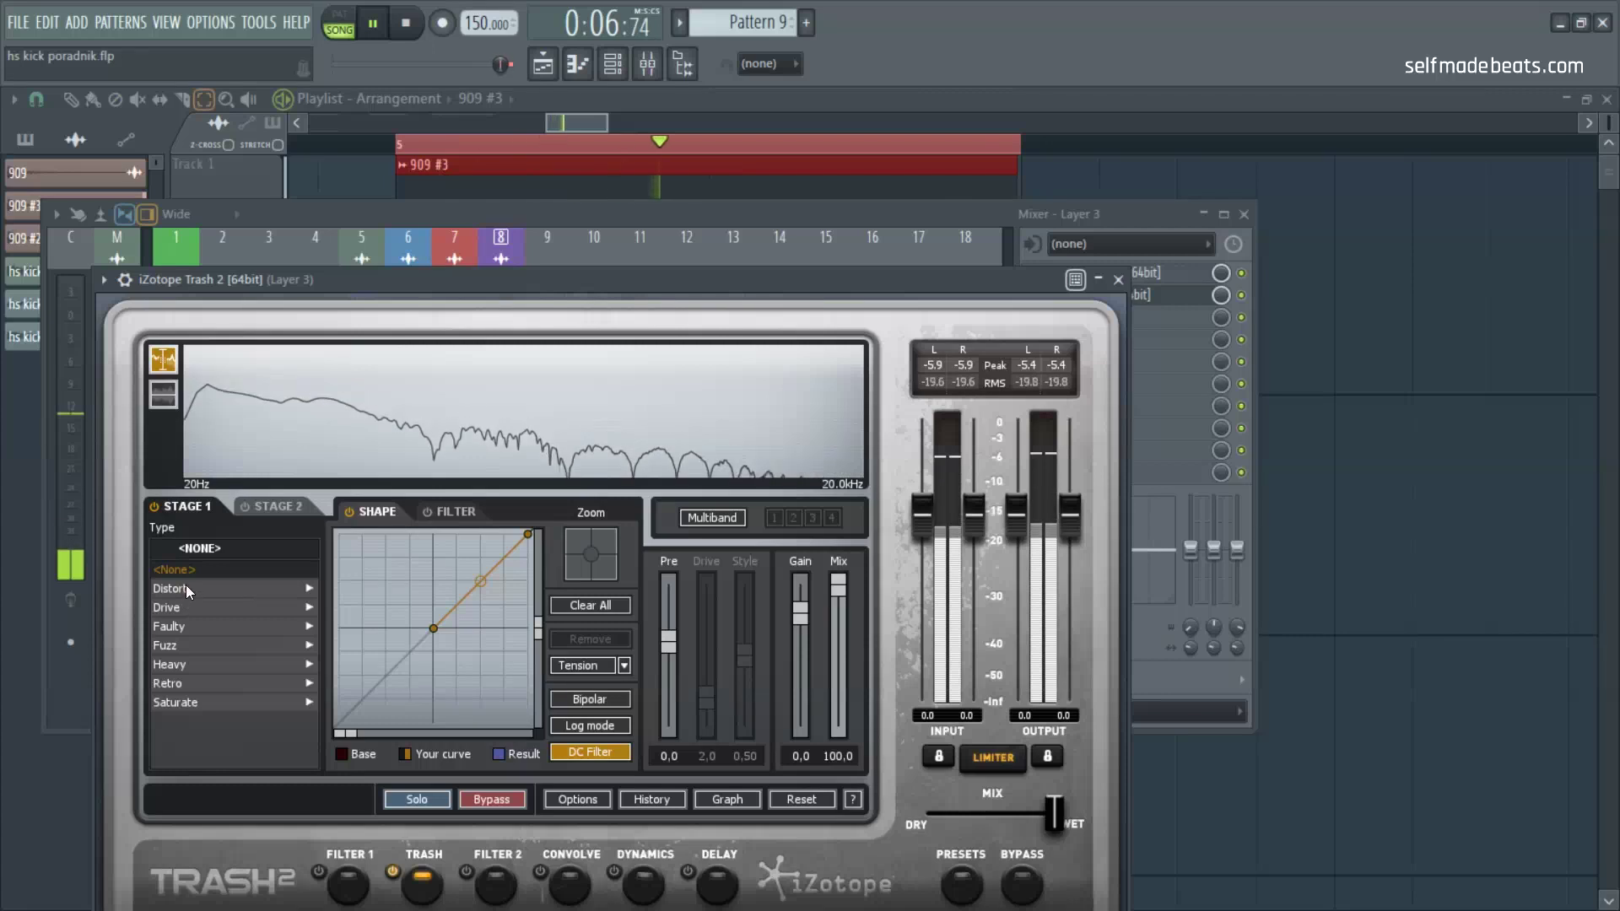
{"action": "left_click", "coordinate": [202, 631]}
{"action": "left_click_drag", "start_coordinate": [707, 697], "coordinate": [794, 630]}
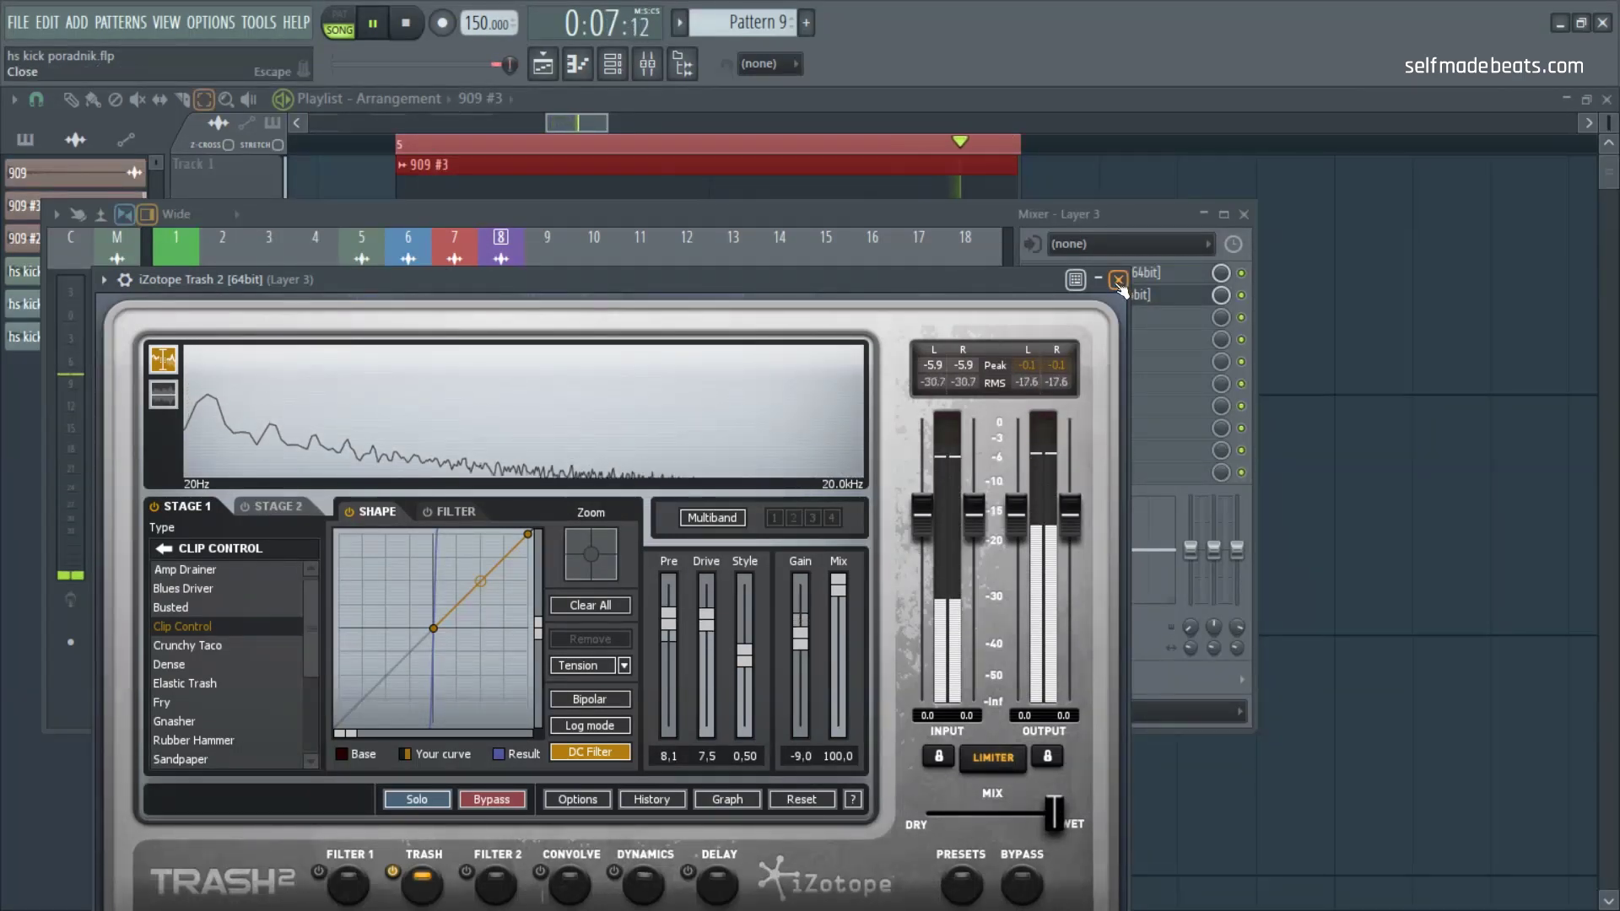
{"action": "left_click", "coordinate": [1118, 279]}
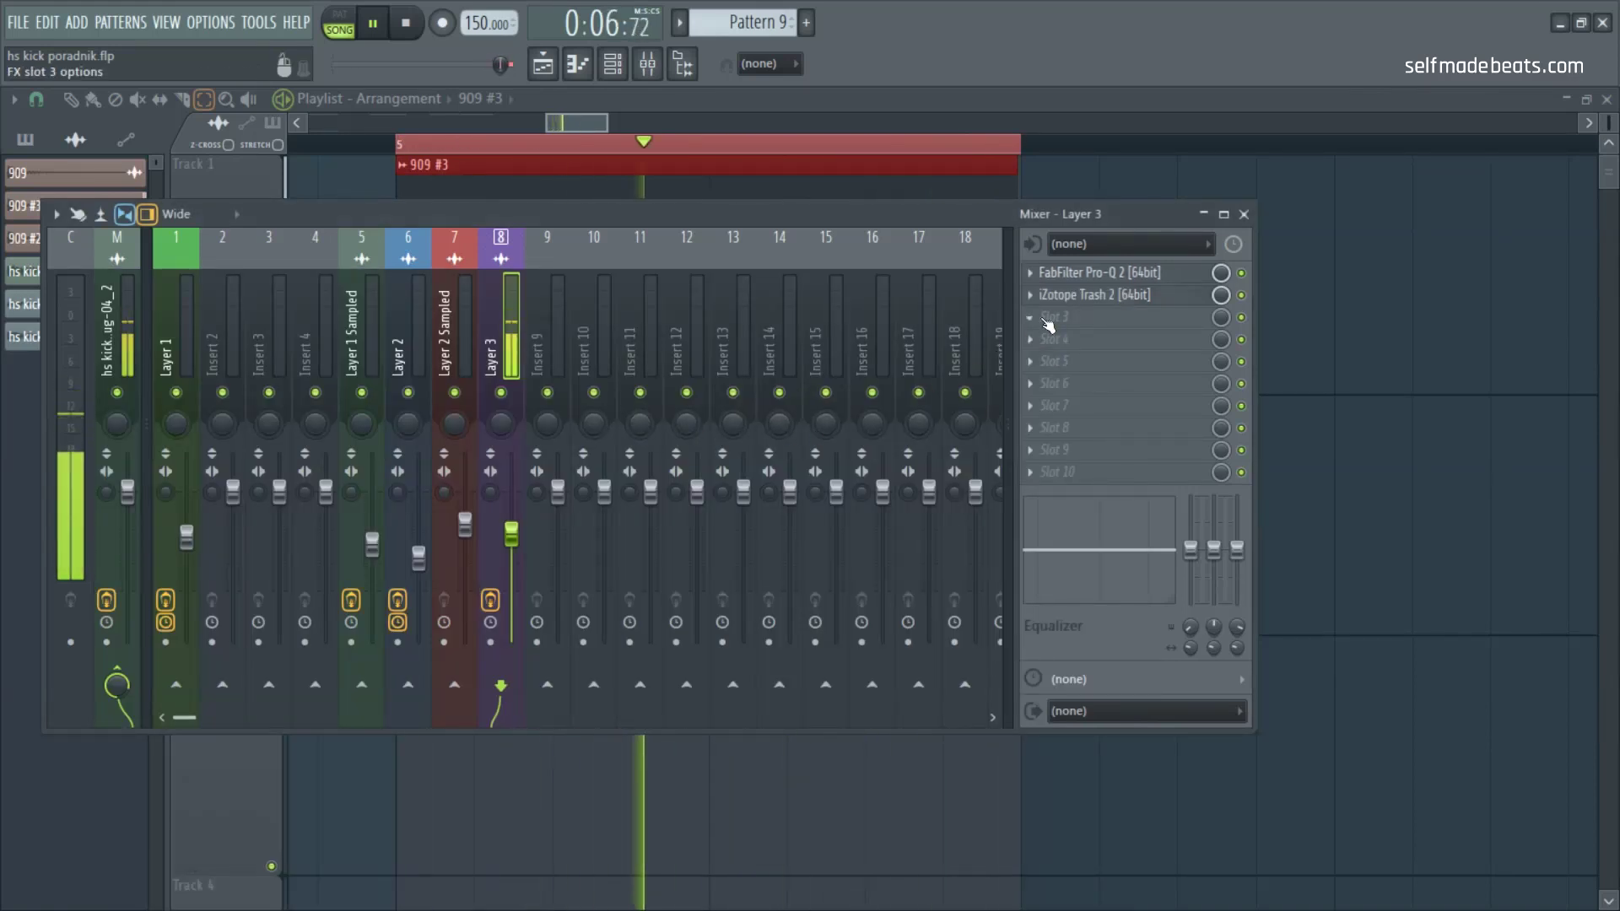
Step: Add a second Pro-Q 2 in slot 3 with a -5.92 dB low shelf at 151.73 Hz, a +7.08 dB bell at 667.57 Hz and a high-shelf boost
{"action": "left_click", "coordinate": [1042, 325]}
{"action": "left_click", "coordinate": [666, 415]}
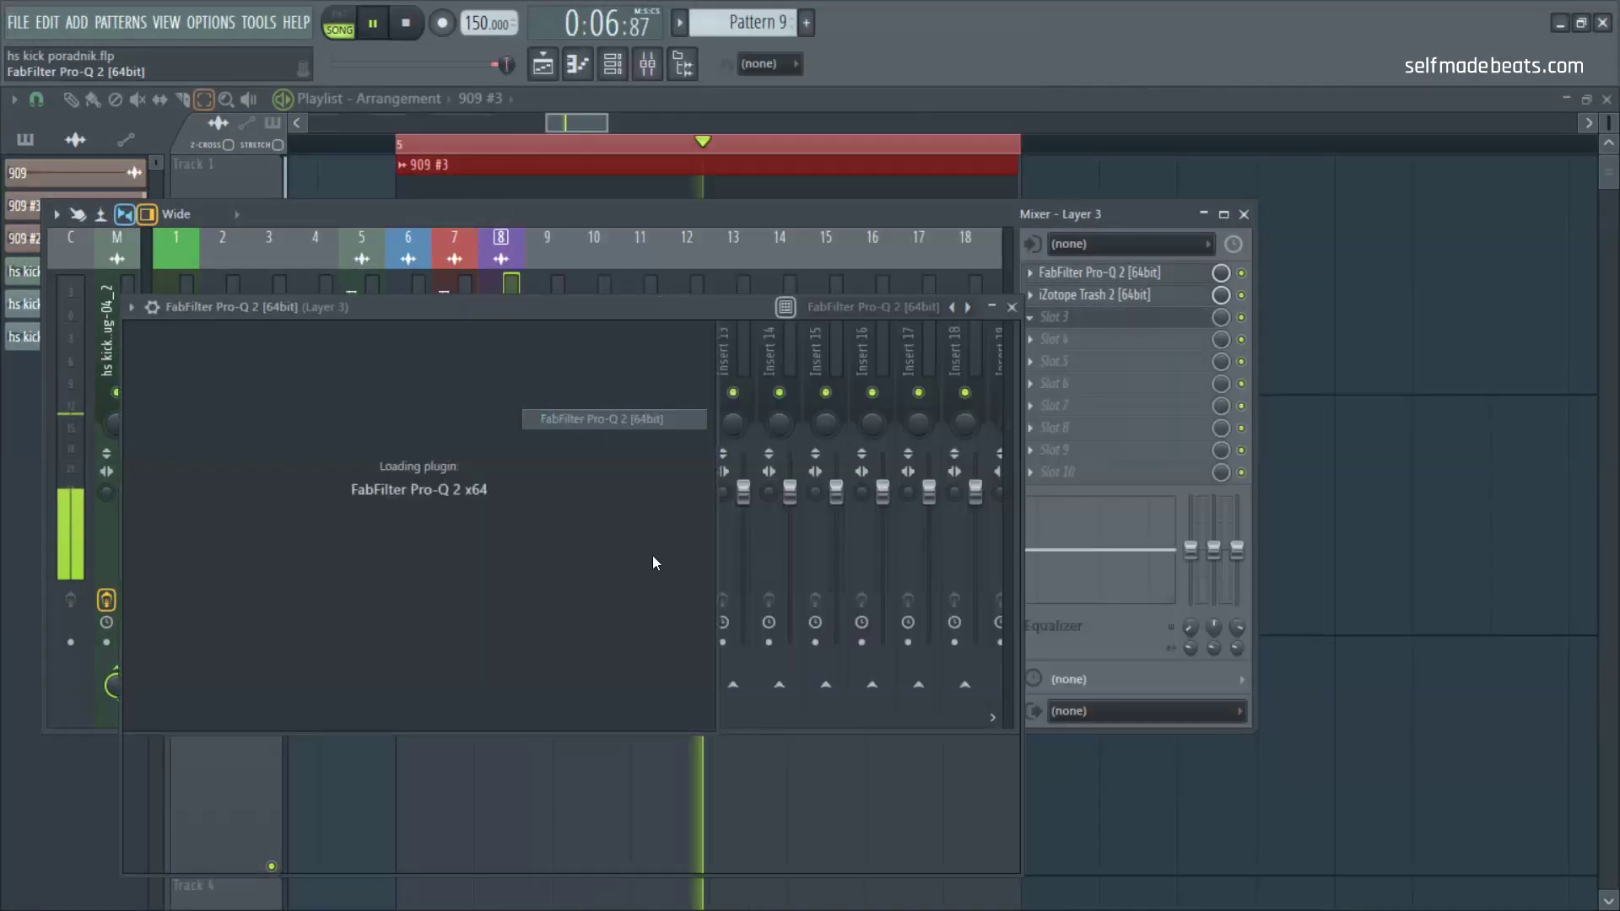
{"action": "left_click_drag", "start_coordinate": [154, 547], "coordinate": [423, 564]}
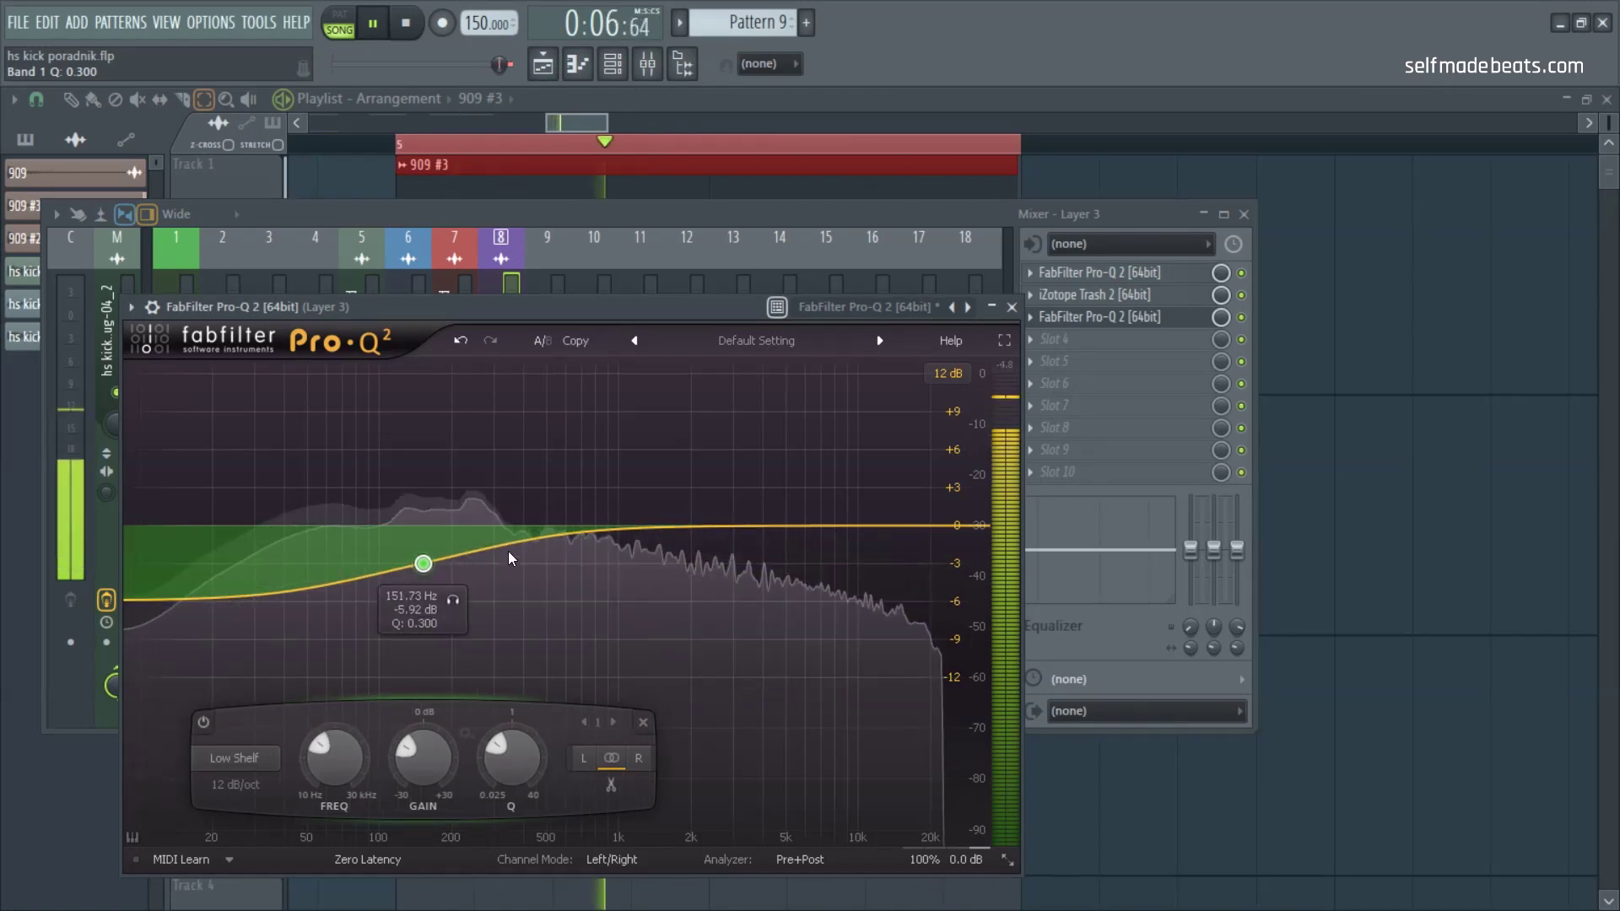
{"action": "double_click", "coordinate": [564, 479]}
{"action": "left_click_drag", "start_coordinate": [560, 473], "coordinate": [574, 453]}
{"action": "left_click_drag", "start_coordinate": [843, 516], "coordinate": [827, 479]}
{"action": "left_click", "coordinate": [1011, 306]}
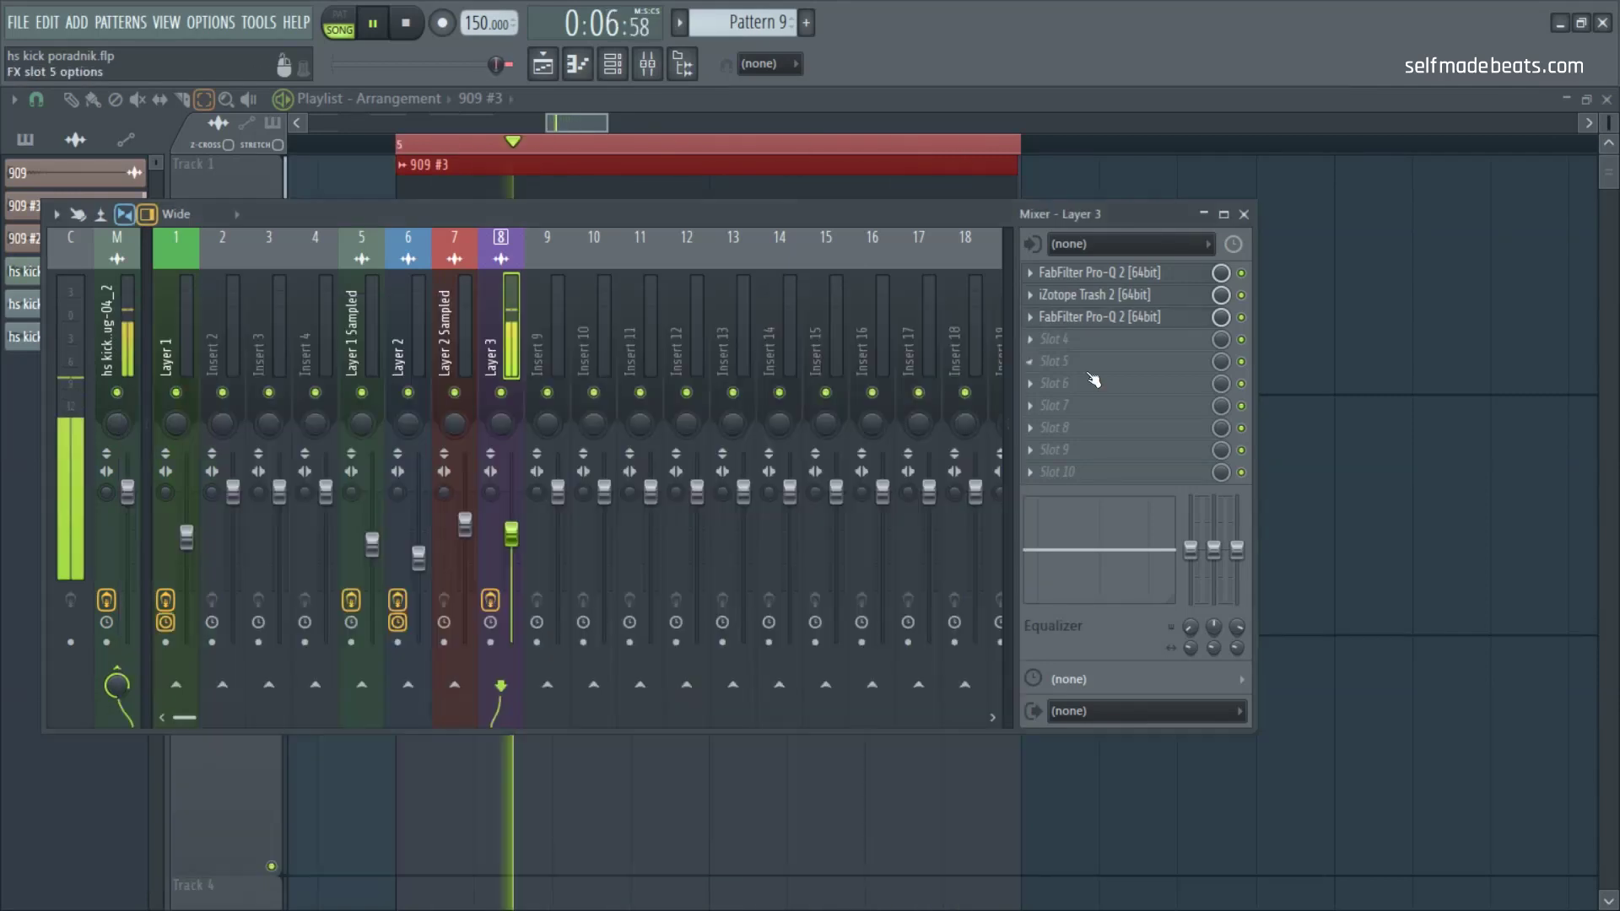
Step: Add Venm to Layer 3's fourth slot with Mix 36.38 %, Drive 25.6 dB and Balance -75 %
{"action": "left_click", "coordinate": [1030, 341]}
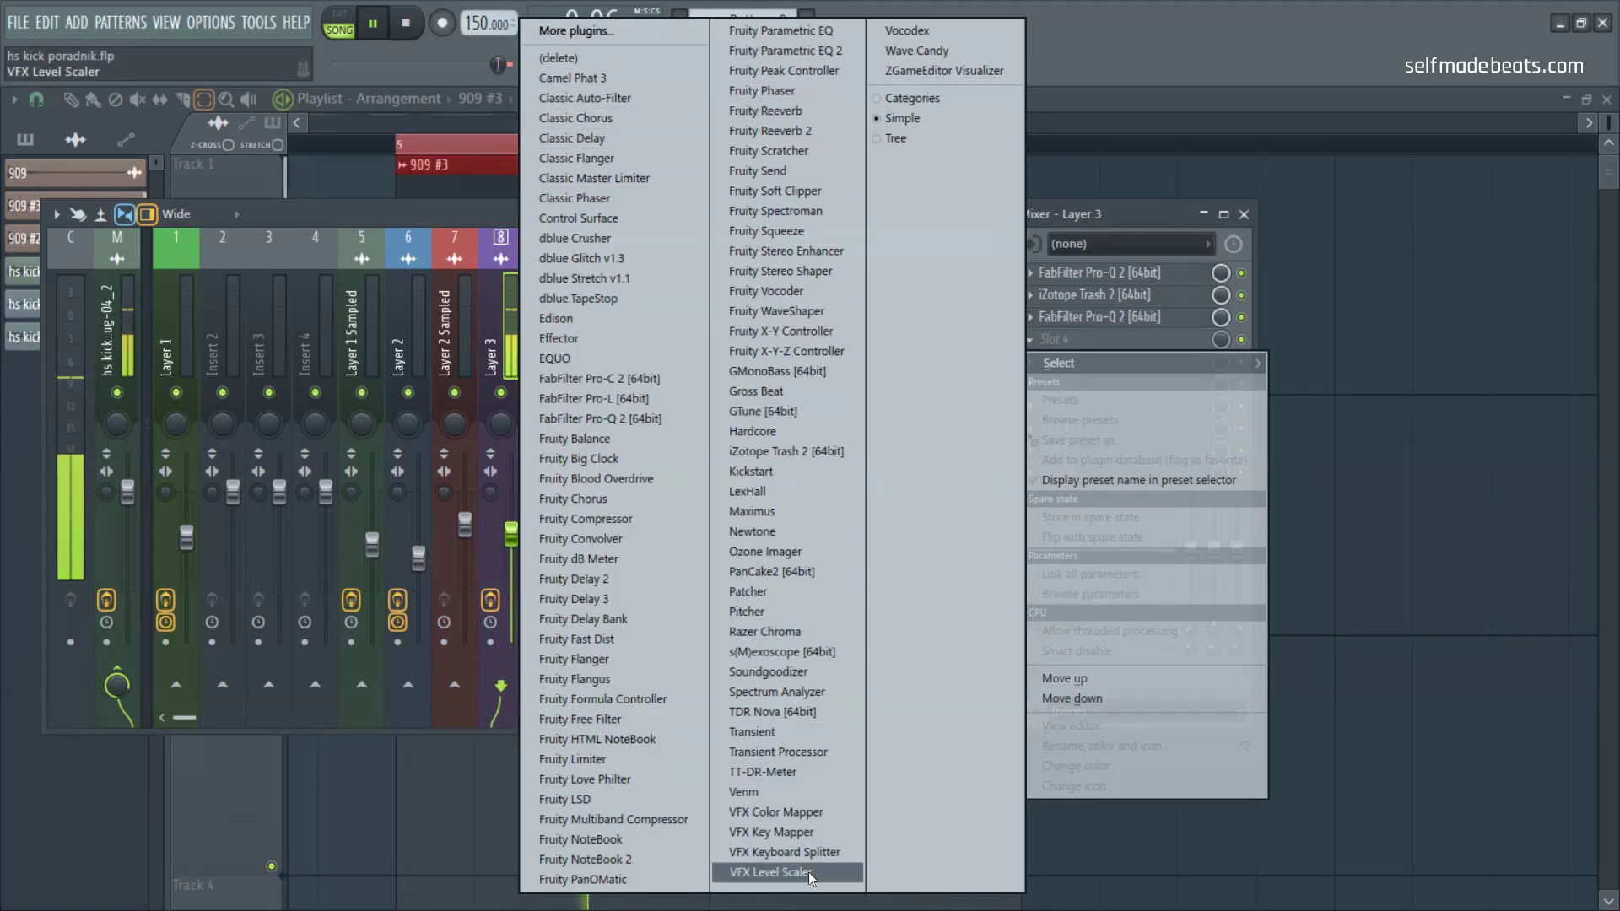
{"action": "left_click", "coordinate": [812, 794]}
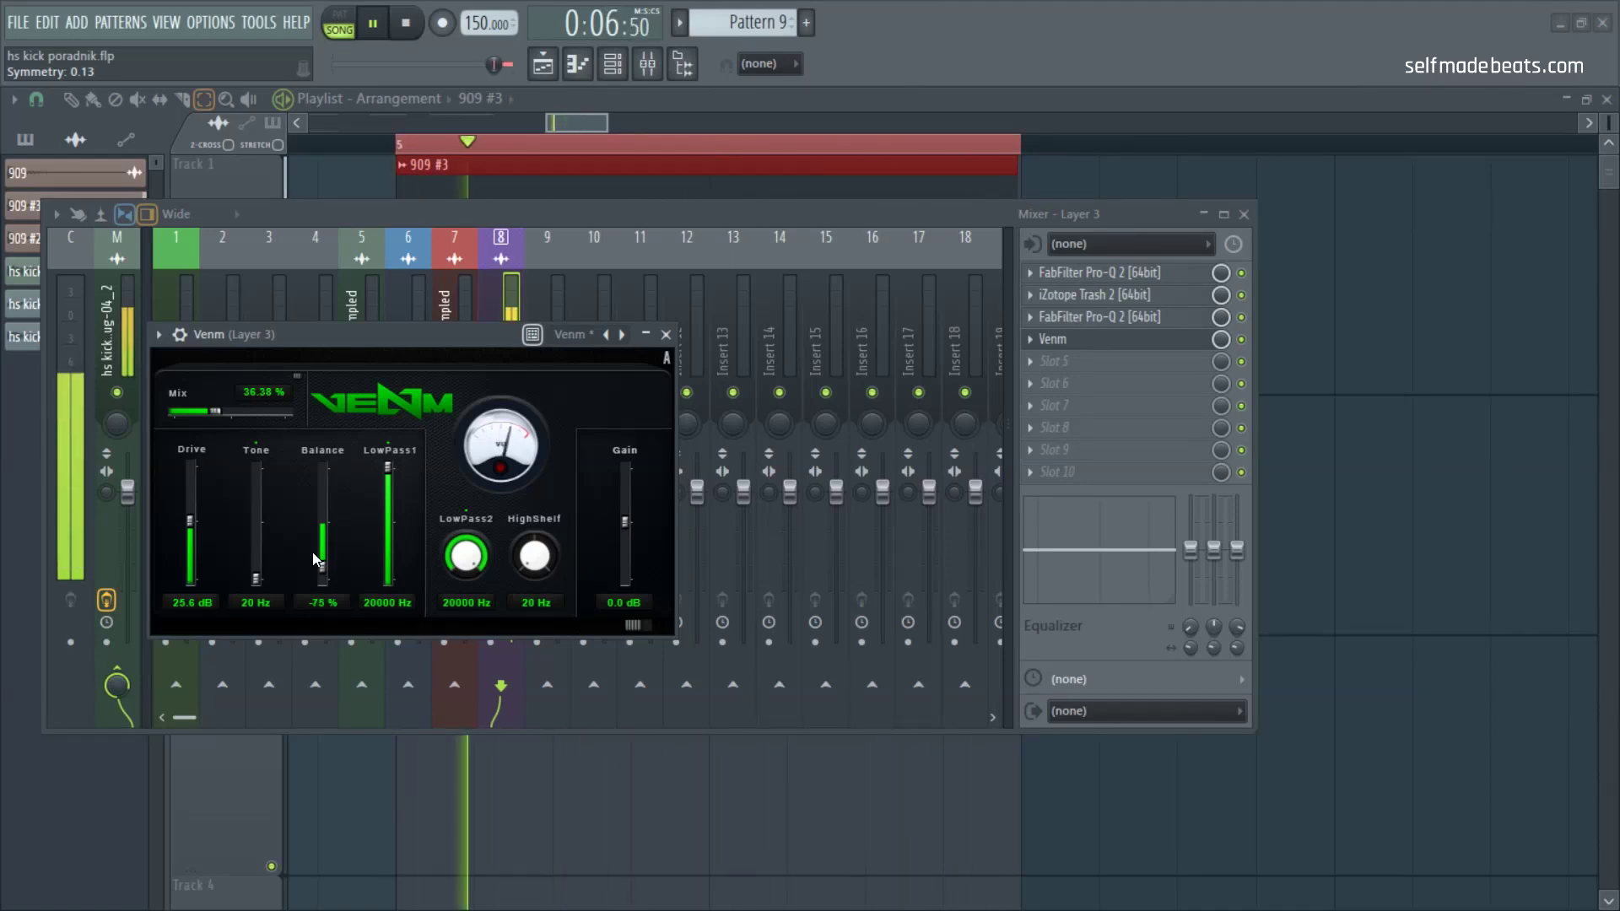
{"action": "left_click", "coordinate": [666, 335]}
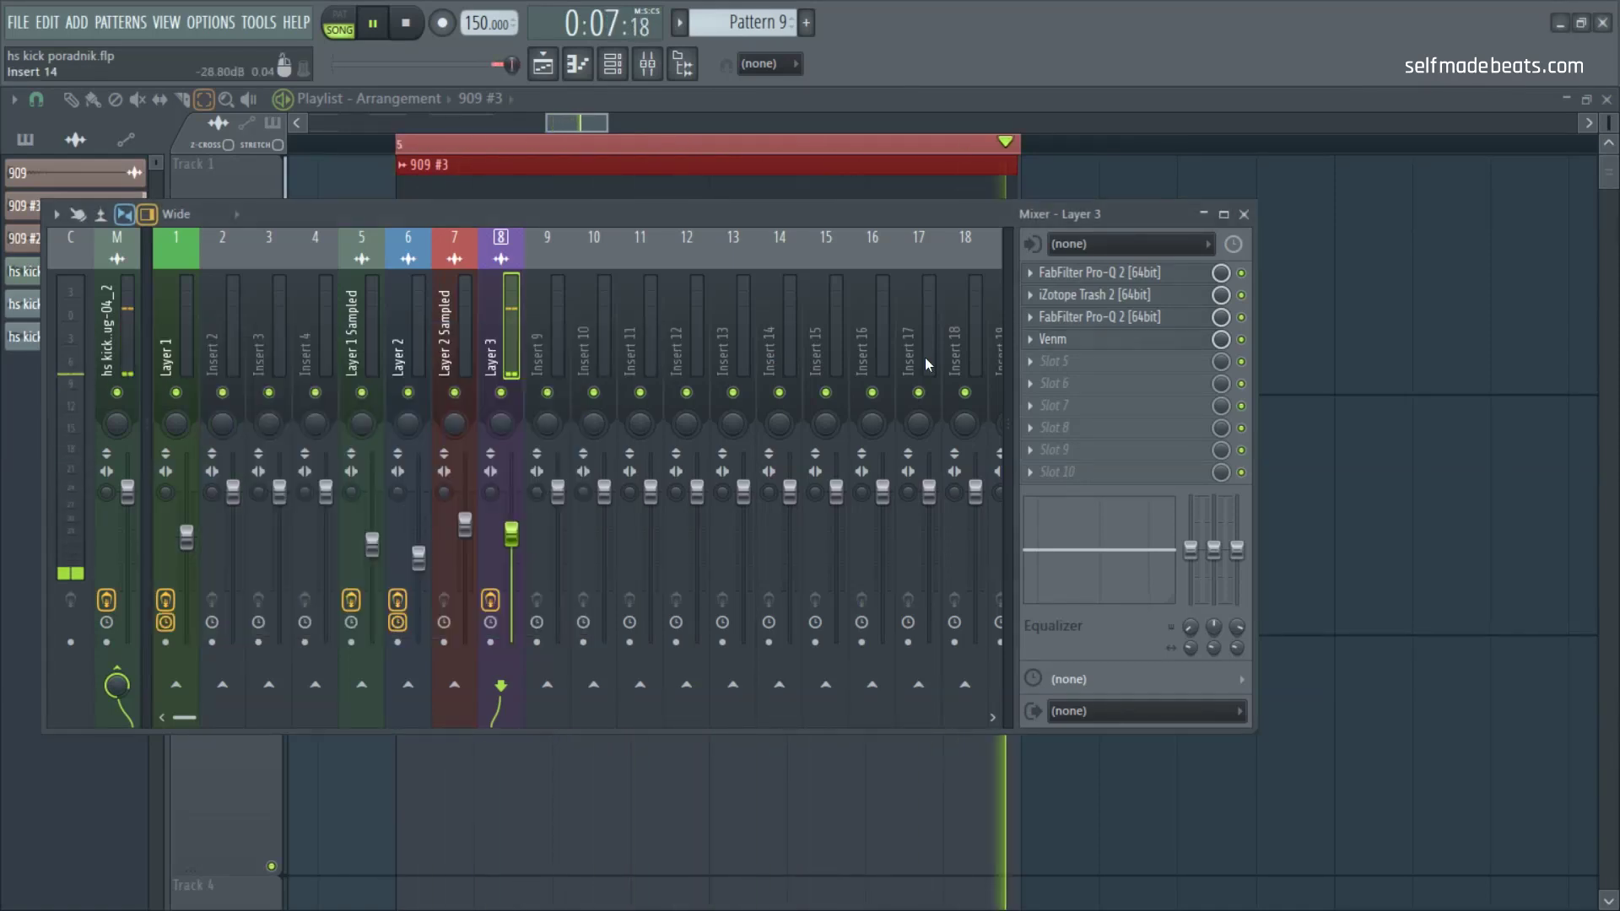
Step: In slot 3's Pro-Q 2, add a bell band at 0 dB with Q 1.830 between 200 and 500 Hz, and a low cut at about 33 Hz
{"action": "left_click", "coordinate": [1131, 318]}
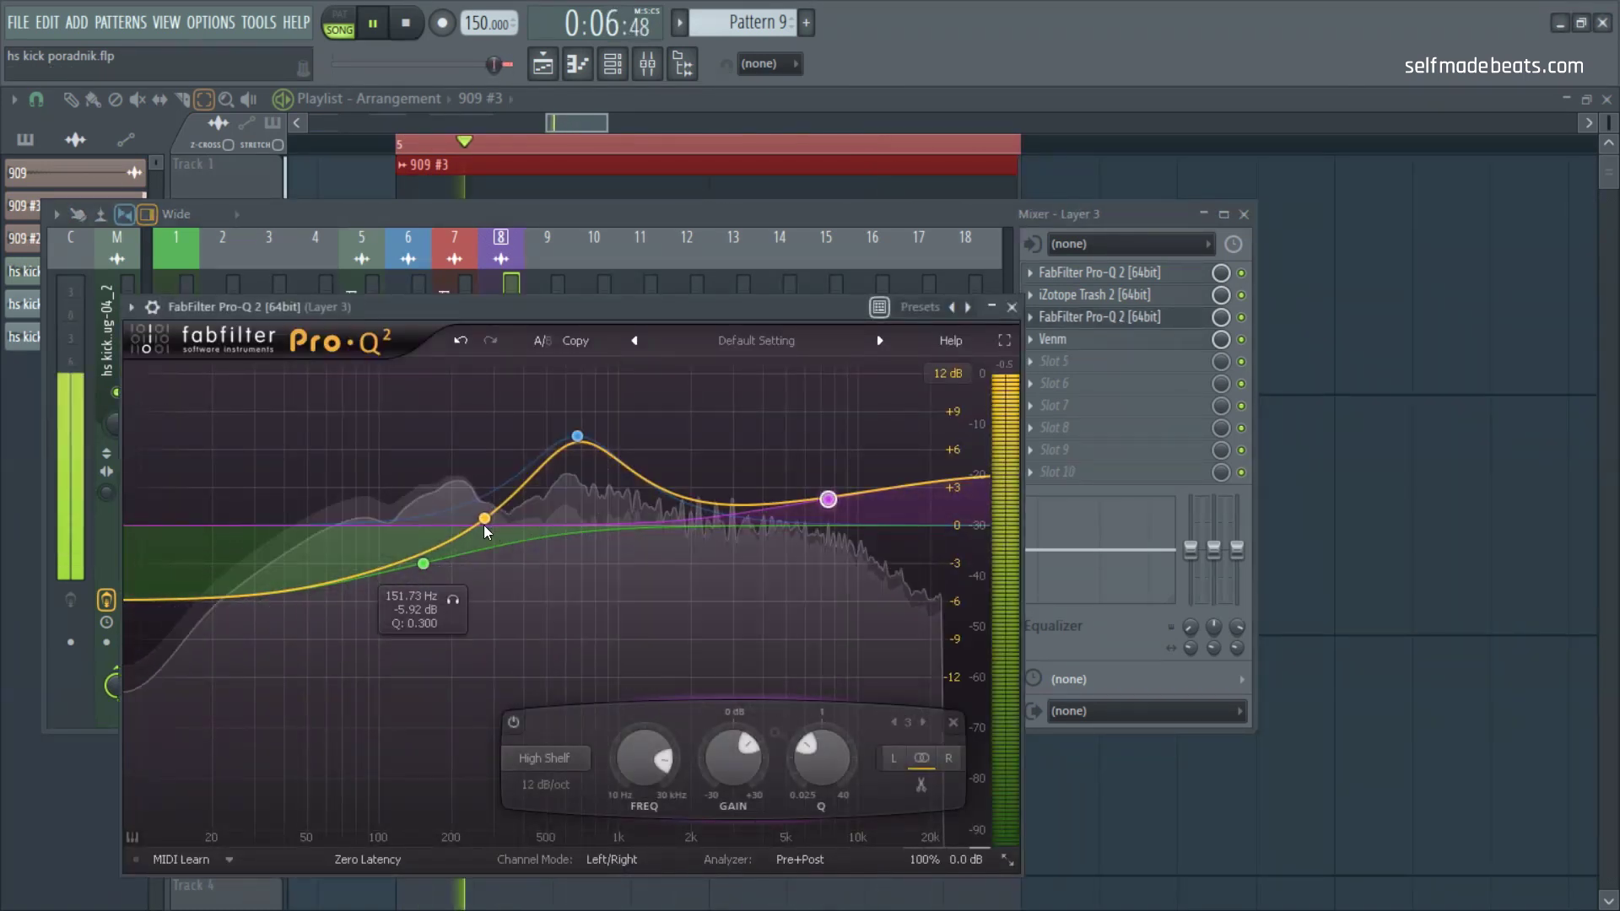
{"action": "double_click", "coordinate": [463, 593]}
{"action": "scroll", "coordinate": [463, 593], "scroll_direction": "up", "scroll_amount": 3}
{"action": "left_click_drag", "start_coordinate": [463, 593], "coordinate": [475, 527]}
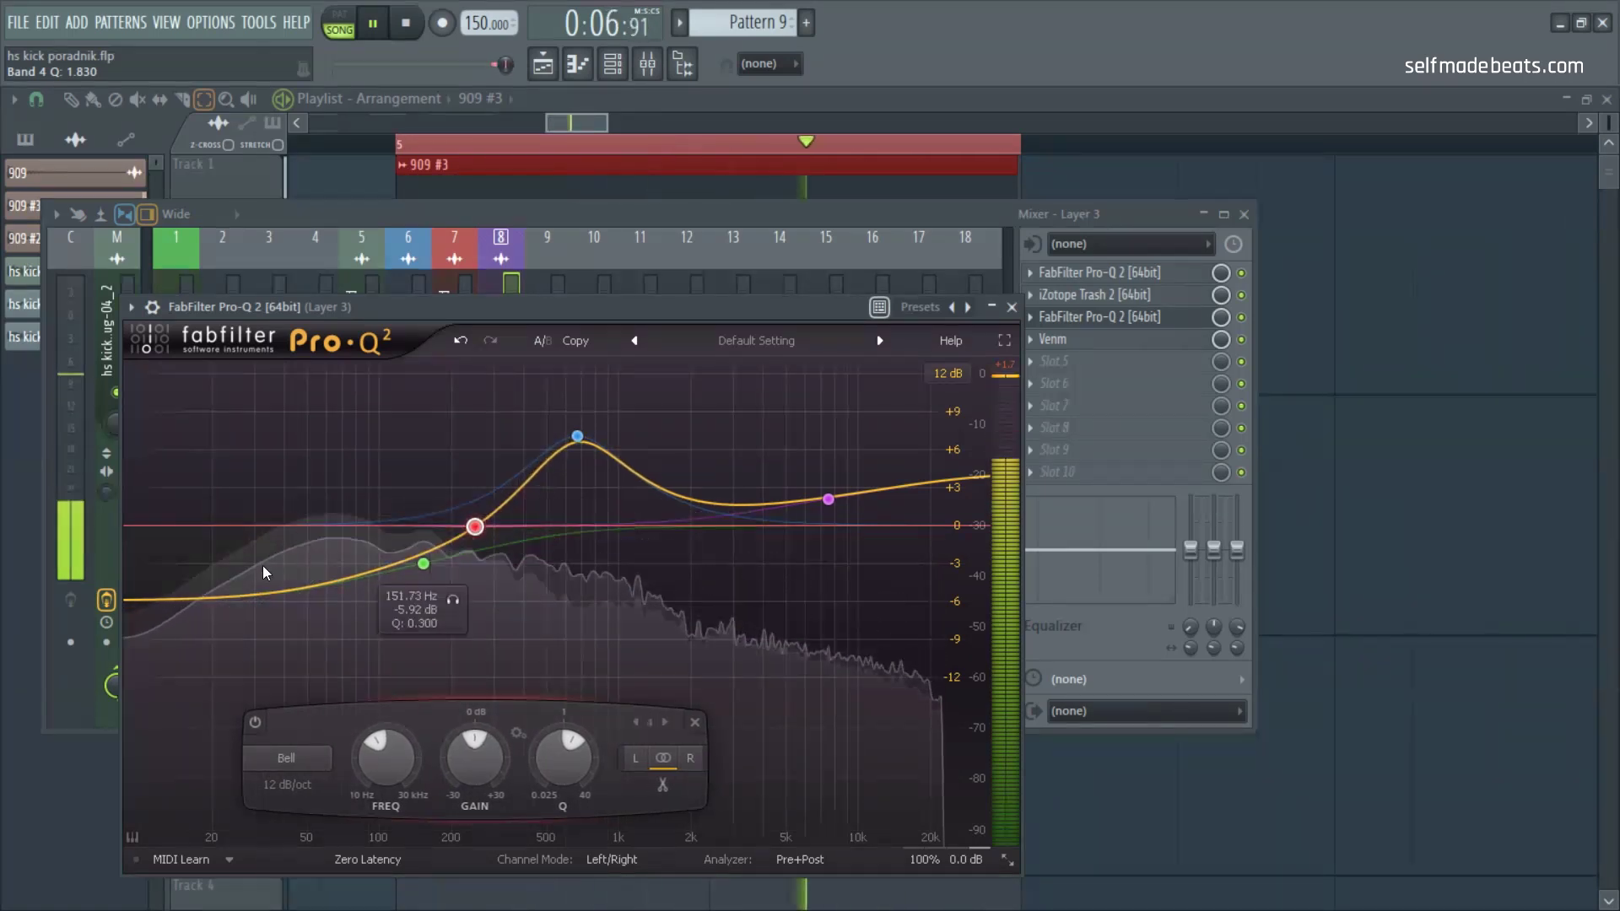
{"action": "double_click", "coordinate": [163, 603]}
{"action": "left_click_drag", "start_coordinate": [163, 602], "coordinate": [262, 553]}
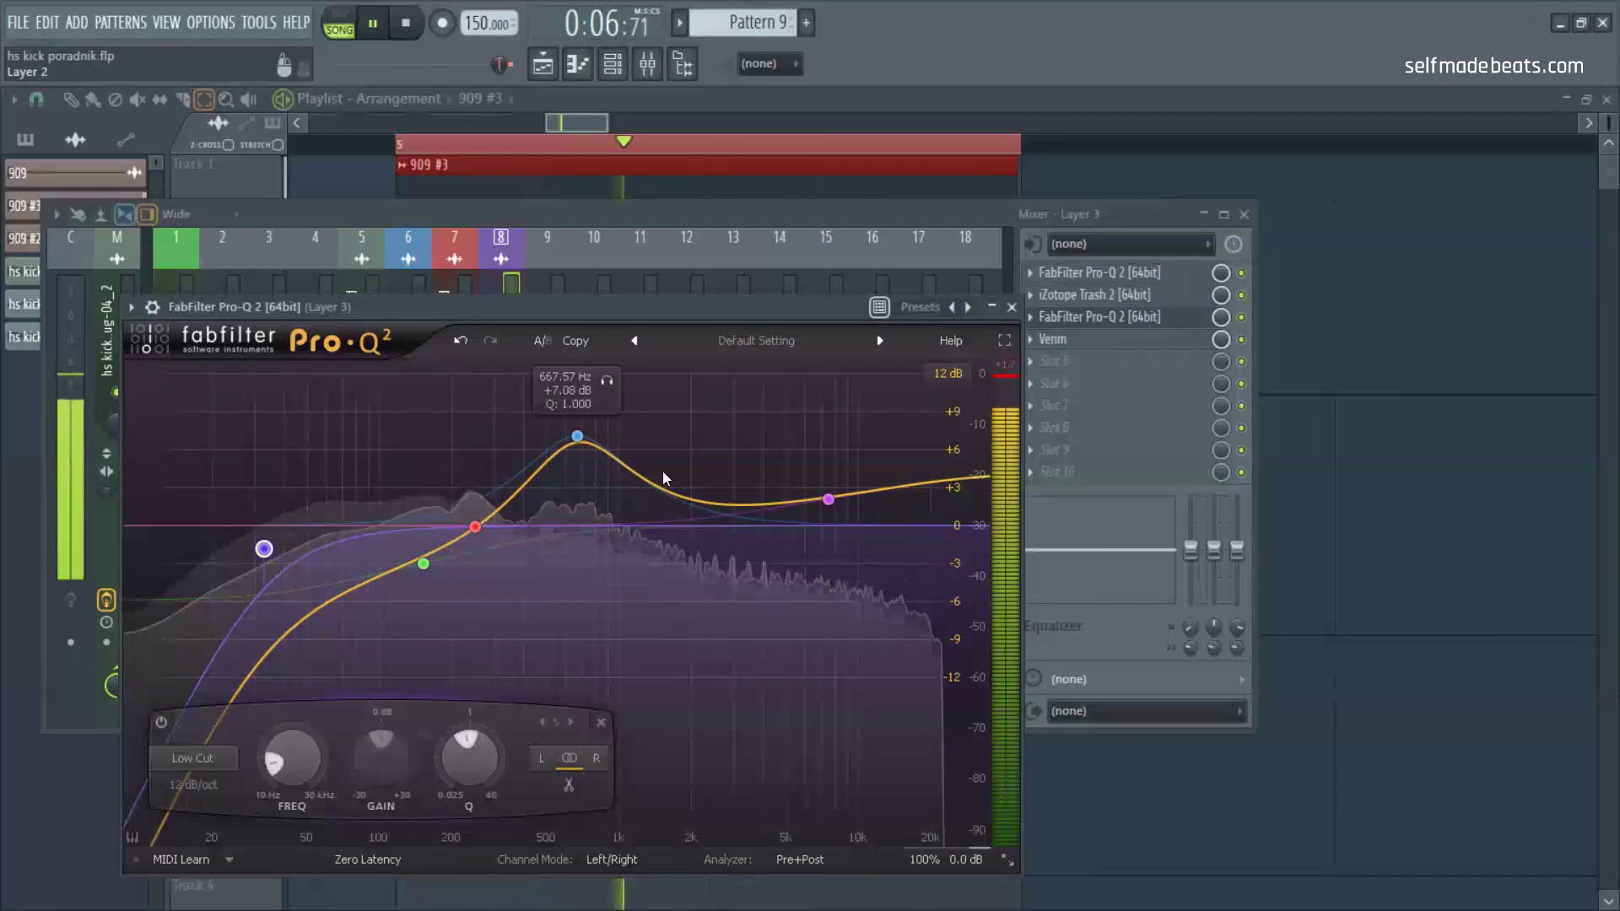
Step: Try extra bell bands in slot 3's Pro-Q 2, including a -2.50 dB cut at about 905 Hz with Q 2.846, and delete them
{"action": "left_click", "coordinate": [530, 479]}
{"action": "right_click", "coordinate": [530, 479]}
{"action": "left_click", "coordinate": [581, 626]}
{"action": "left_click_drag", "start_coordinate": [510, 495], "coordinate": [609, 528]}
{"action": "right_click", "coordinate": [608, 557]}
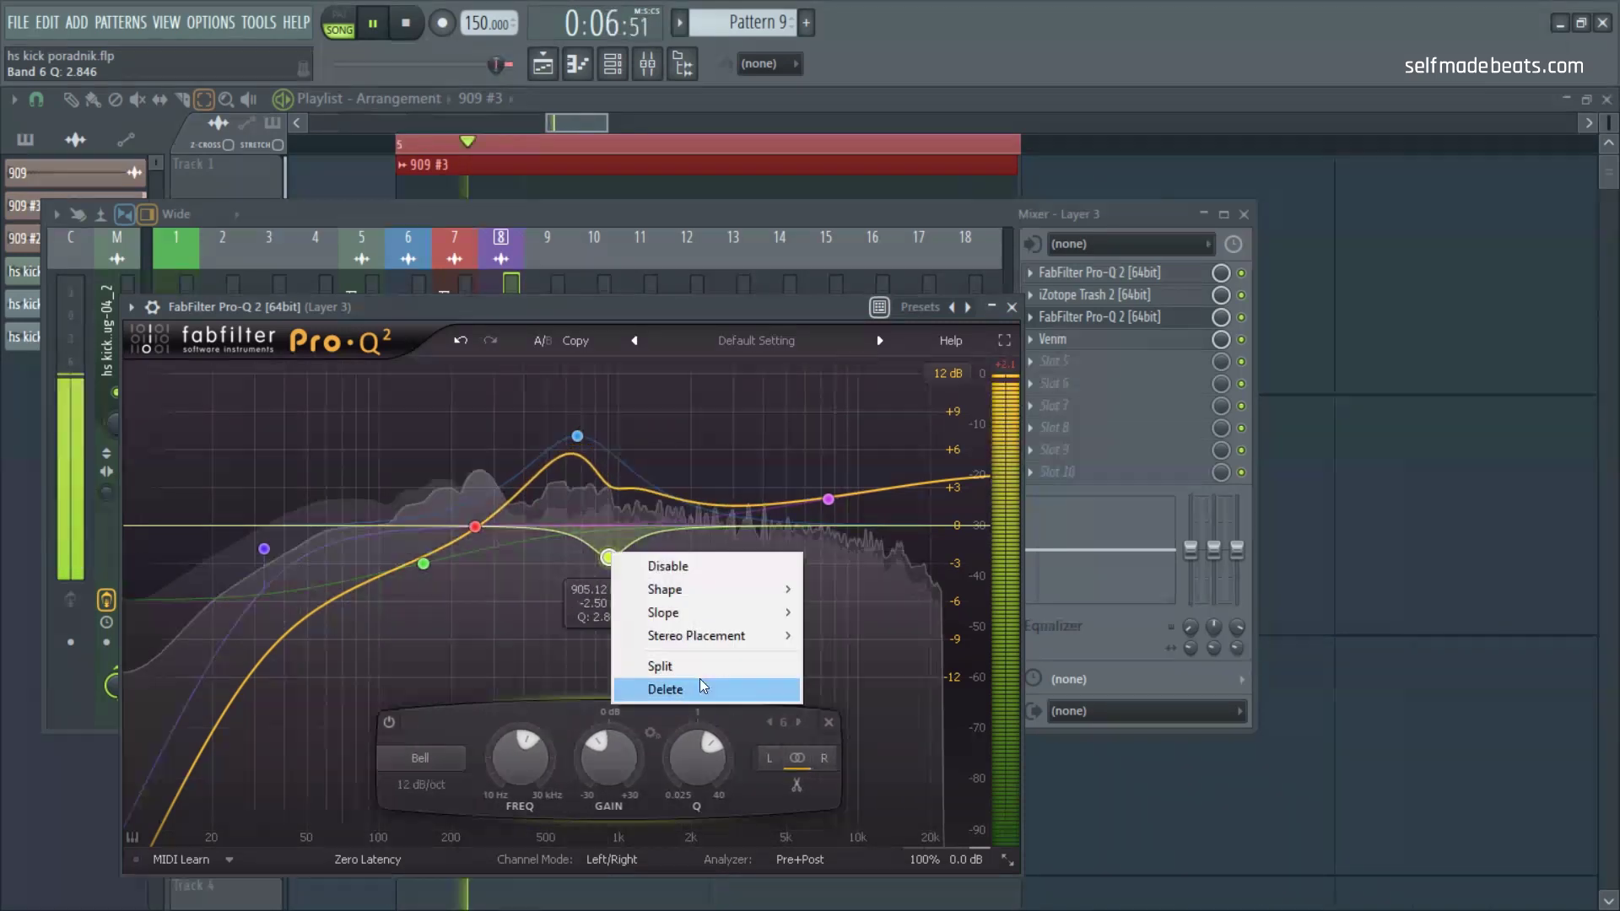
{"action": "left_click", "coordinate": [663, 686]}
Step: Set the low-cut band's Q to 0.636 in slot 3's Pro-Q 2 and close the equalizer
{"action": "left_click", "coordinate": [264, 549]}
{"action": "left_click_drag", "start_coordinate": [470, 742], "coordinate": [476, 739]}
{"action": "scroll", "coordinate": [475, 739], "scroll_direction": "down", "scroll_amount": 5}
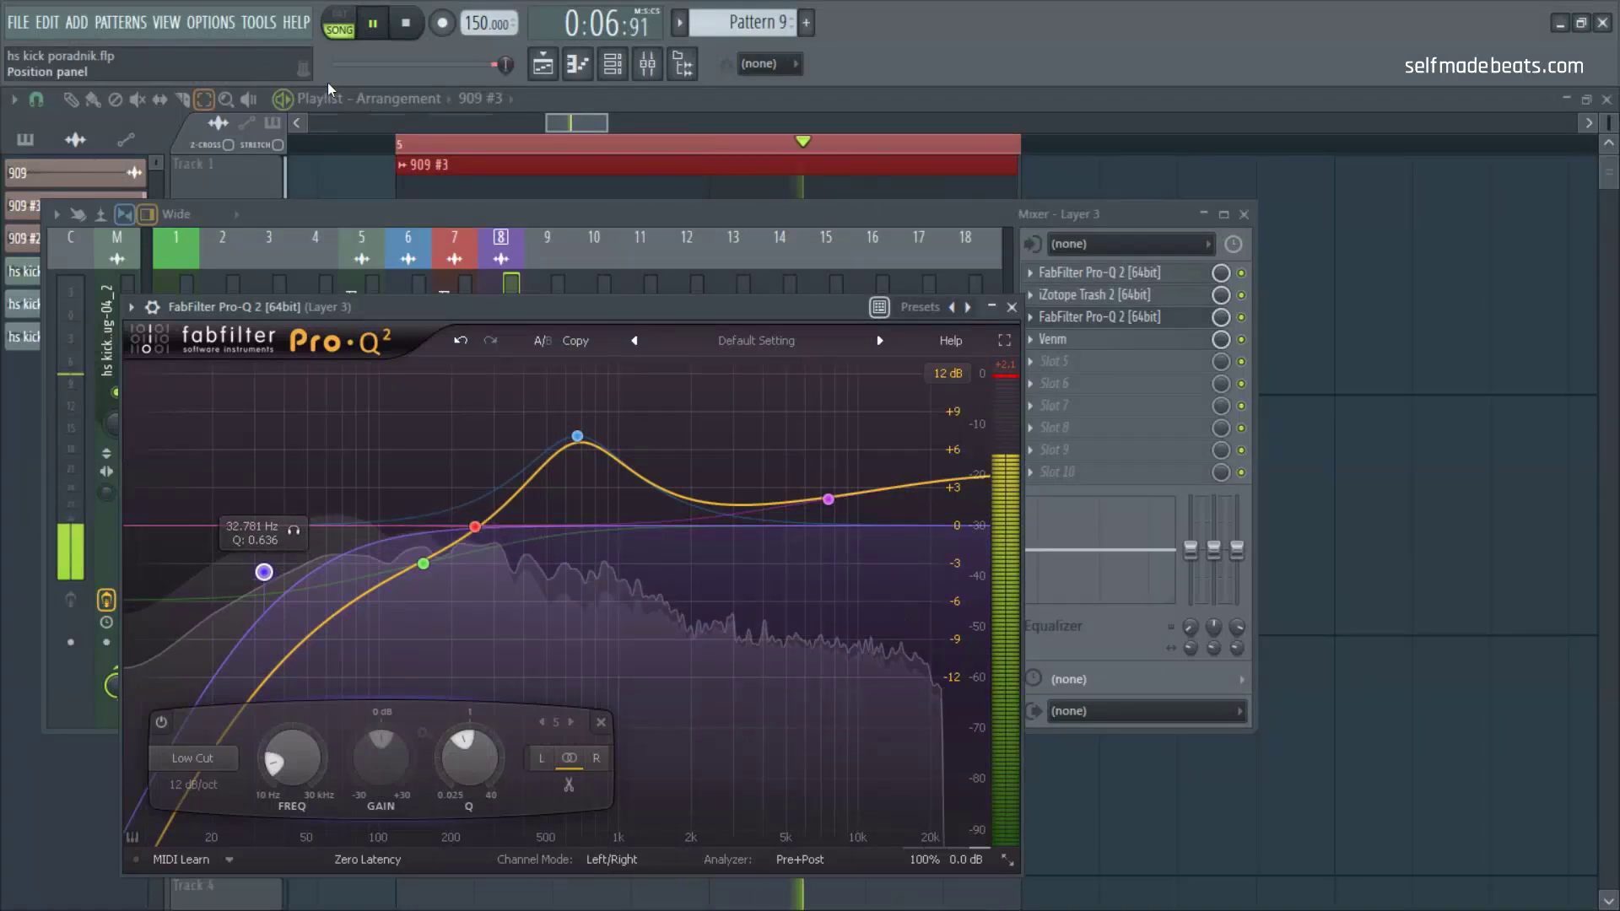
{"action": "left_click", "coordinate": [1021, 313]}
Step: Open Venm on Layer 3 and raise its Drive to 27.5 dB
{"action": "left_click", "coordinate": [1078, 346]}
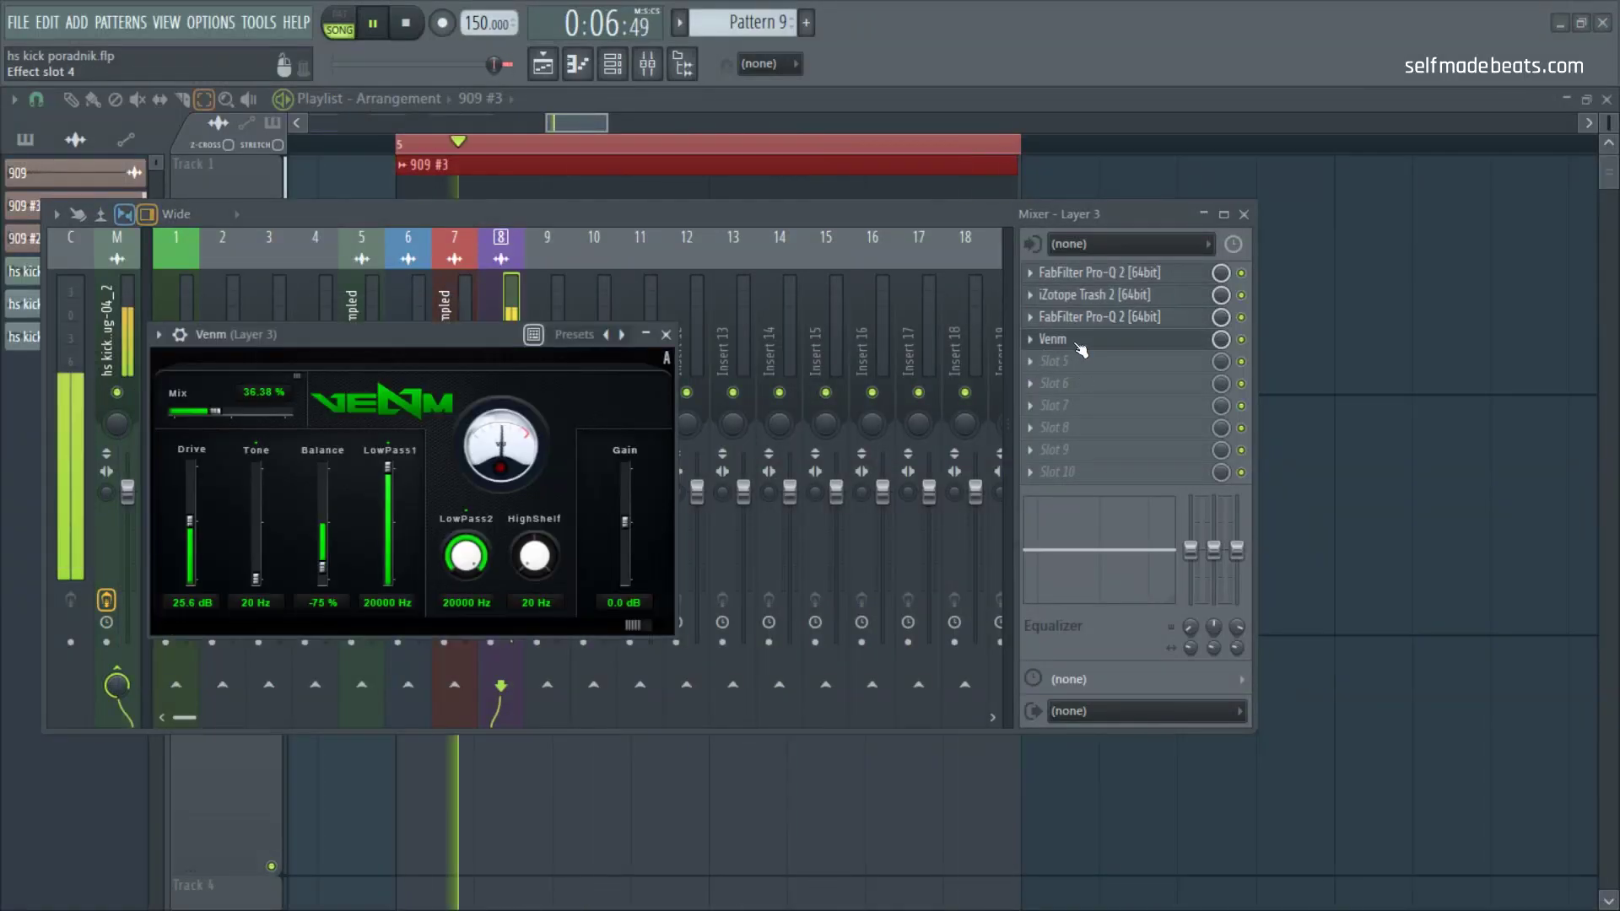
{"action": "left_click_drag", "start_coordinate": [199, 530], "coordinate": [199, 513]}
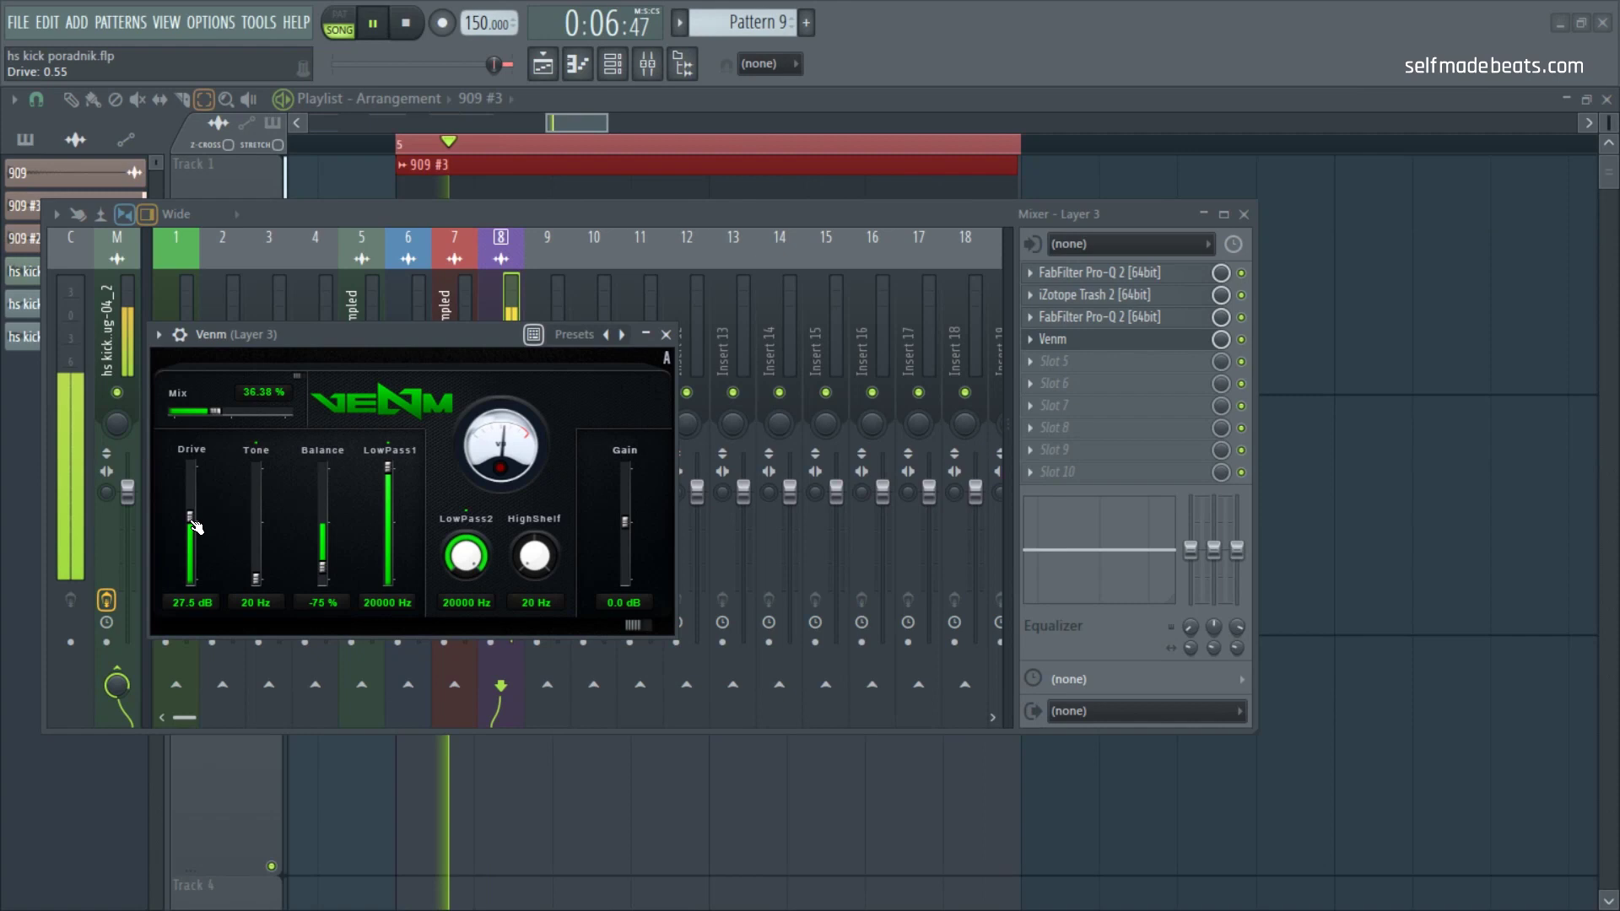
Step: Set Venm's Balance to 78 % on Layer 3 and close the plugin
{"action": "left_click_drag", "start_coordinate": [321, 520], "coordinate": [322, 479]}
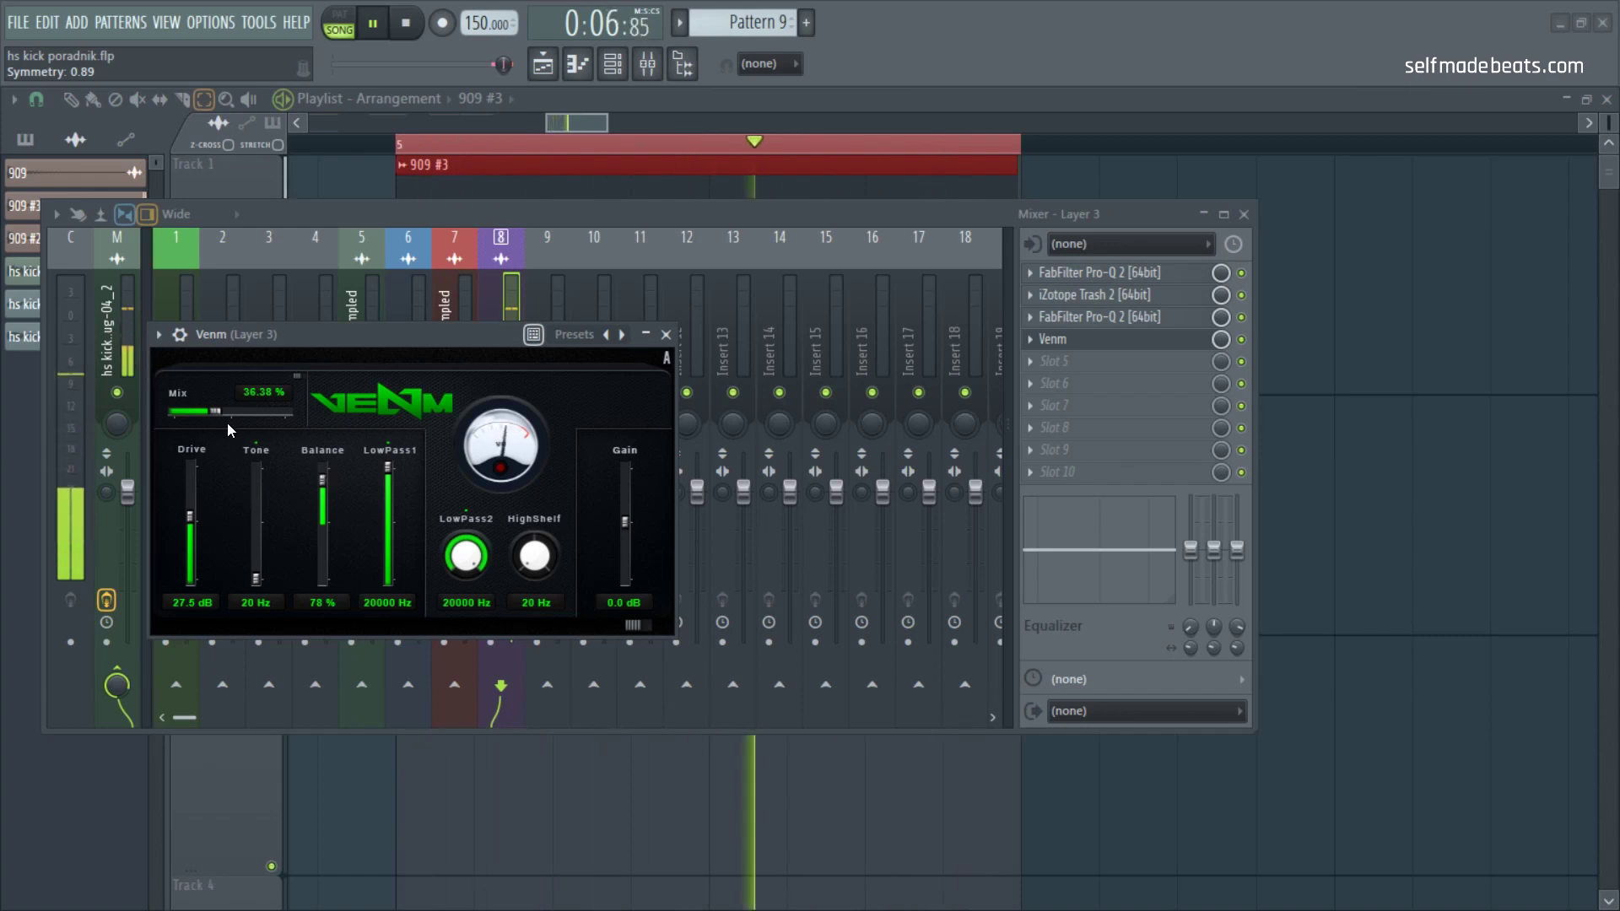
{"action": "left_click", "coordinate": [665, 334]}
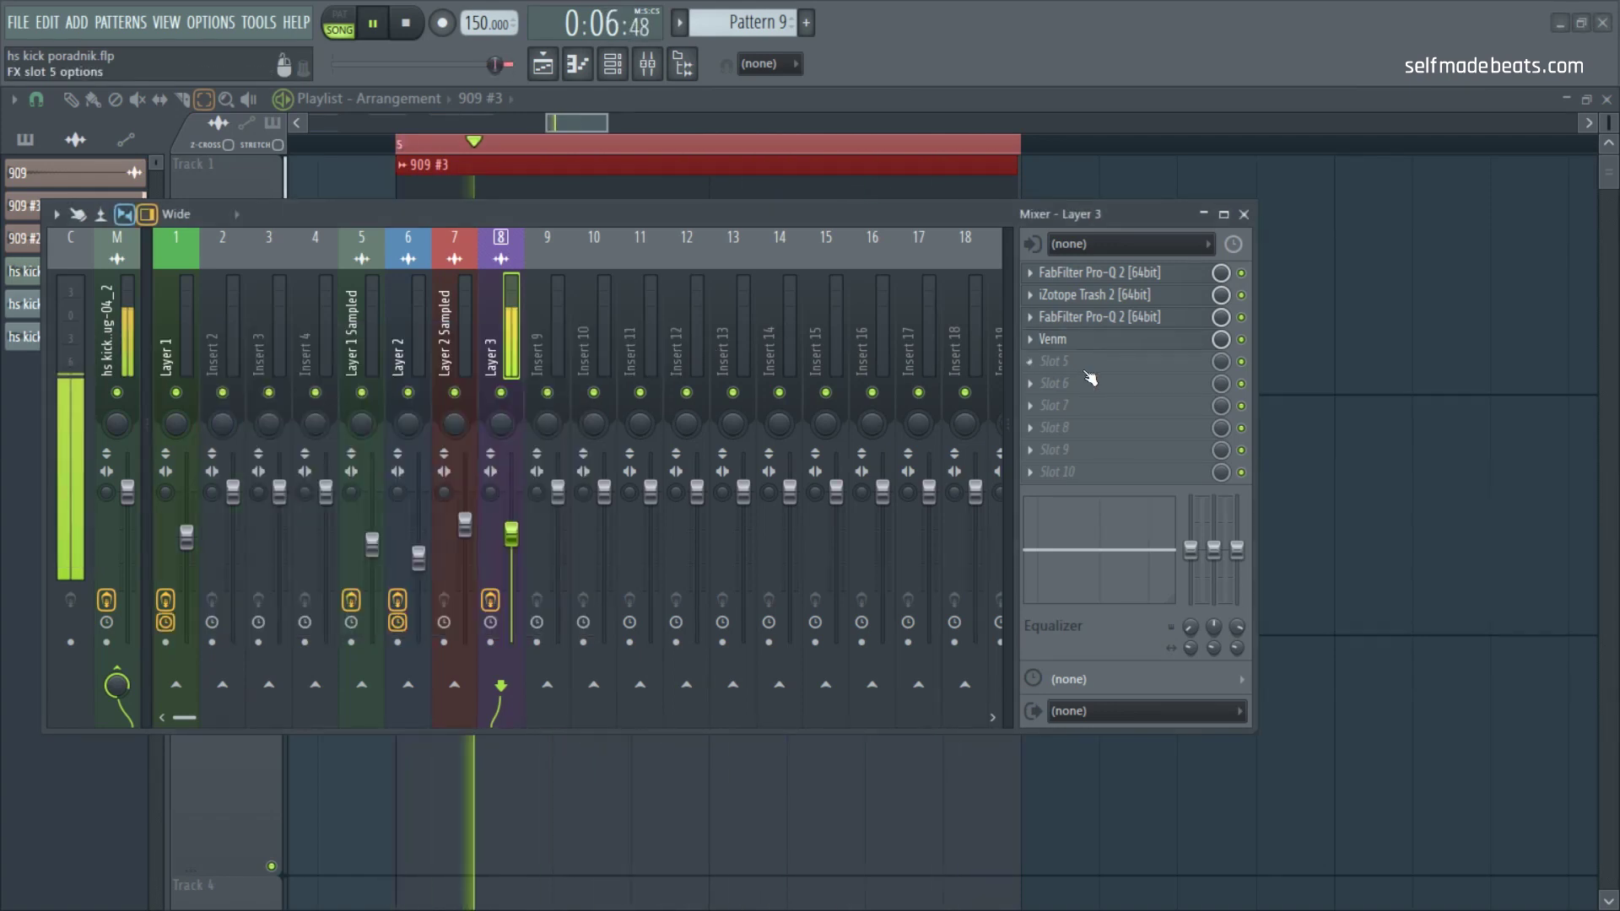
Step: Load FabFilter Pro-Q 2 in slot 5 and add a bell cut just above 200 Hz and a +2.25 dB bell at about 616 Hz
{"action": "left_click", "coordinate": [1038, 367]}
{"action": "left_click", "coordinate": [691, 402]}
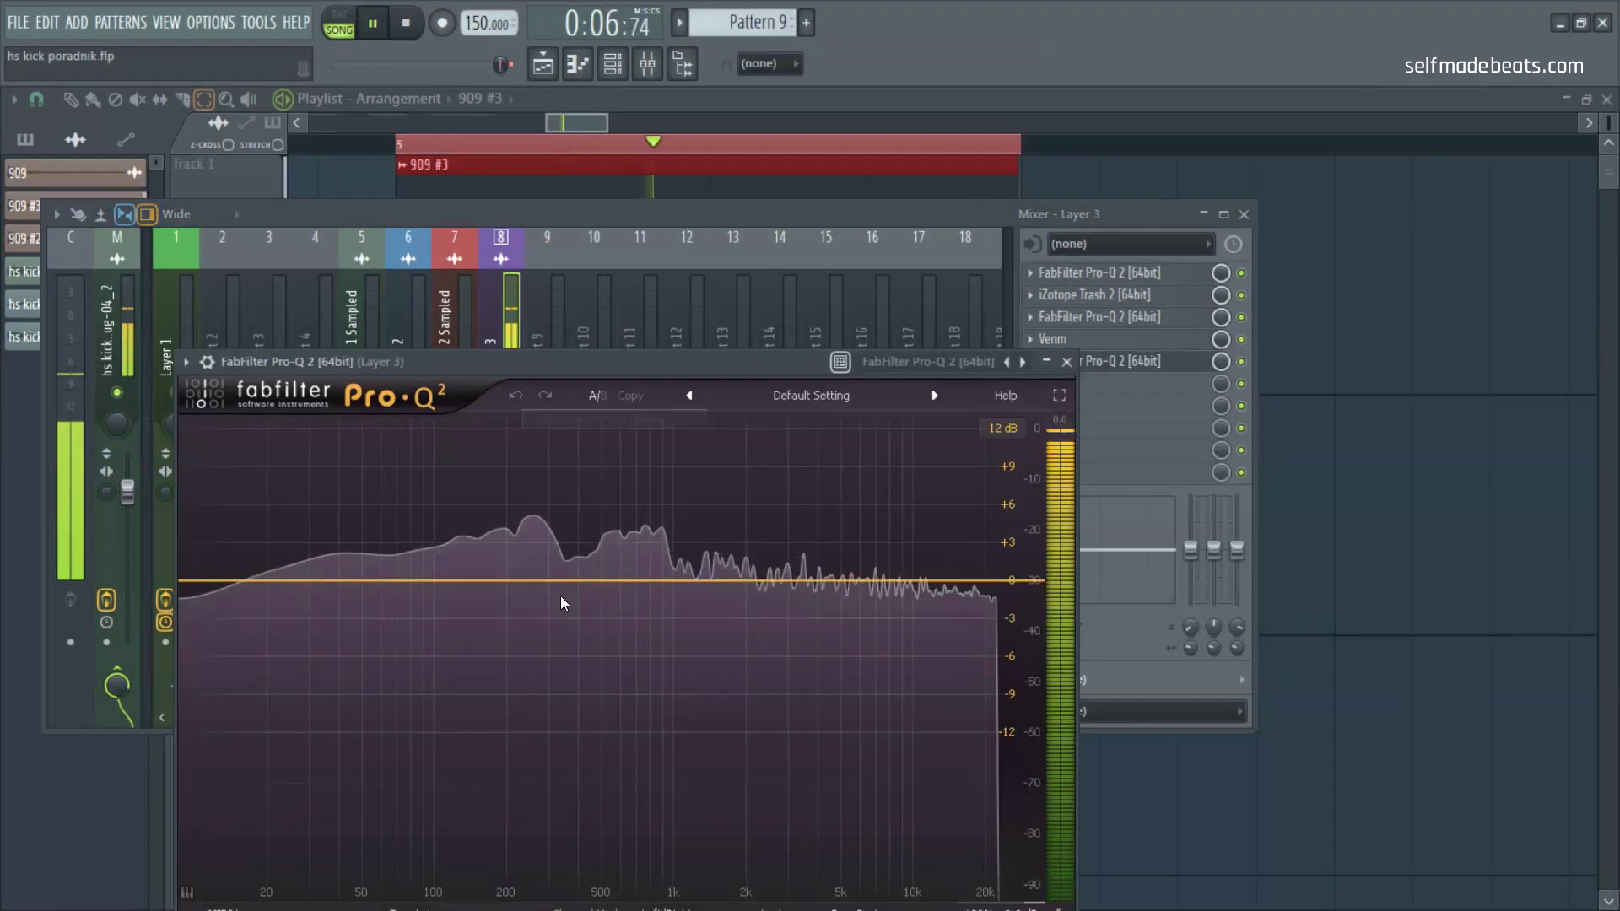
{"action": "left_click_drag", "start_coordinate": [511, 580], "coordinate": [522, 622]}
{"action": "left_click_drag", "start_coordinate": [620, 580], "coordinate": [621, 551]}
{"action": "left_click_drag", "start_coordinate": [651, 496], "coordinate": [663, 498]}
Step: Add a -1.75 dB bell at about 1304 Hz and a -4.42 dB low shelf at about 78 Hz with Q 0.300, then close the equalizer
{"action": "left_click_drag", "start_coordinate": [713, 569], "coordinate": [701, 603]}
{"action": "left_click_drag", "start_coordinate": [215, 582], "coordinate": [408, 608]}
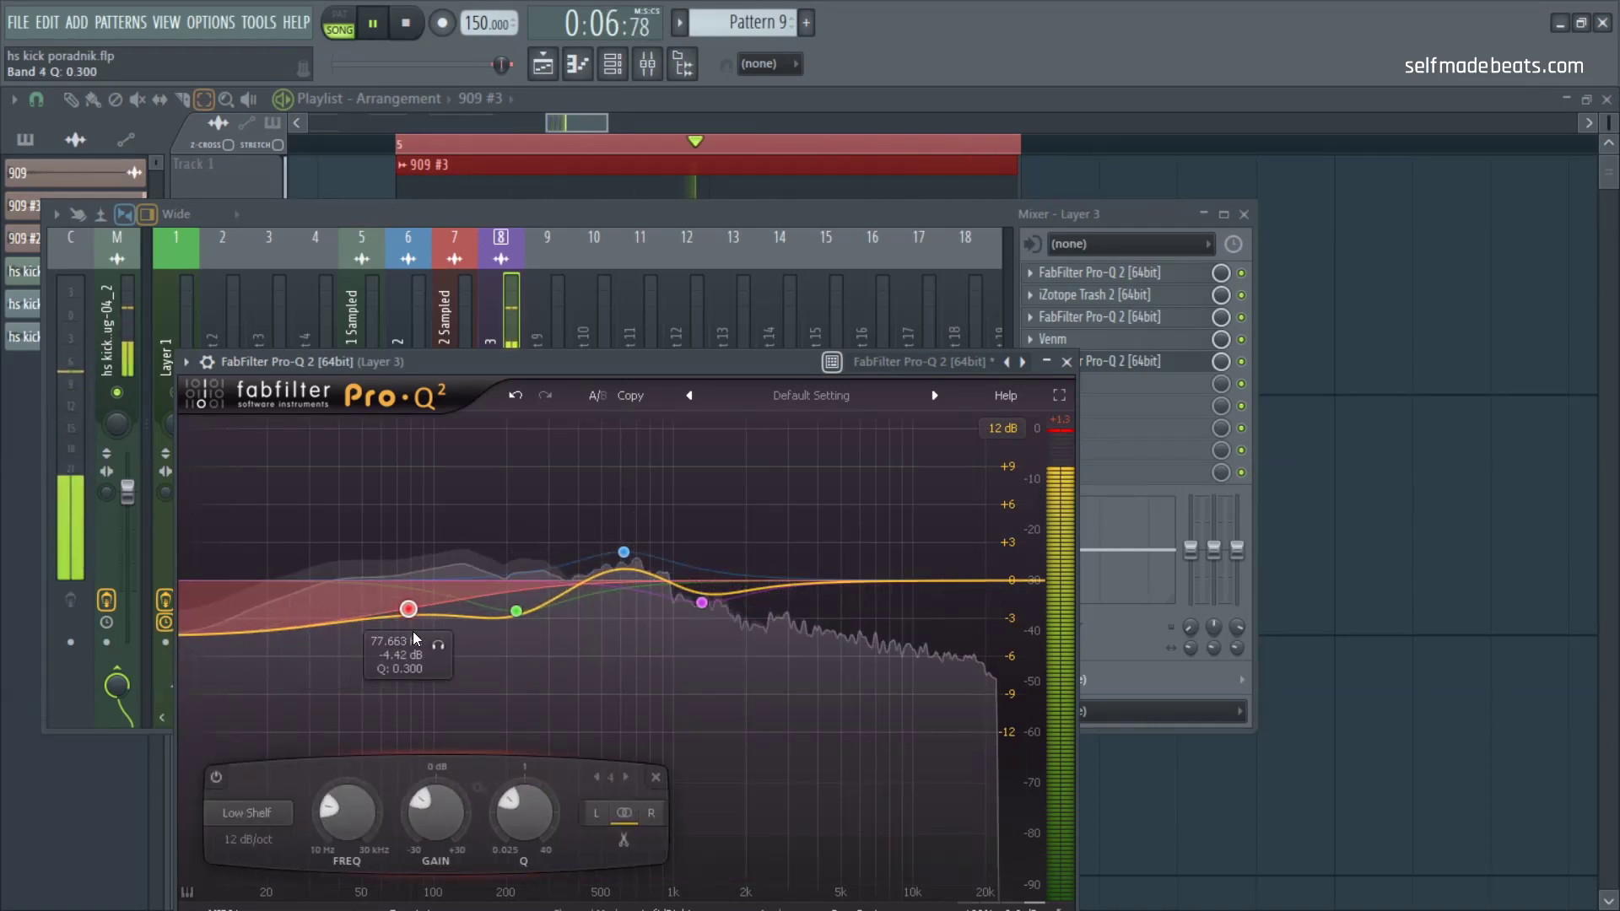
{"action": "left_click", "coordinate": [1066, 361]}
Step: Try iZotope Trash 2 in slot 6 with Cracked Actress on Stage 1 and its Mix at 20.9
{"action": "left_click", "coordinate": [1034, 384]}
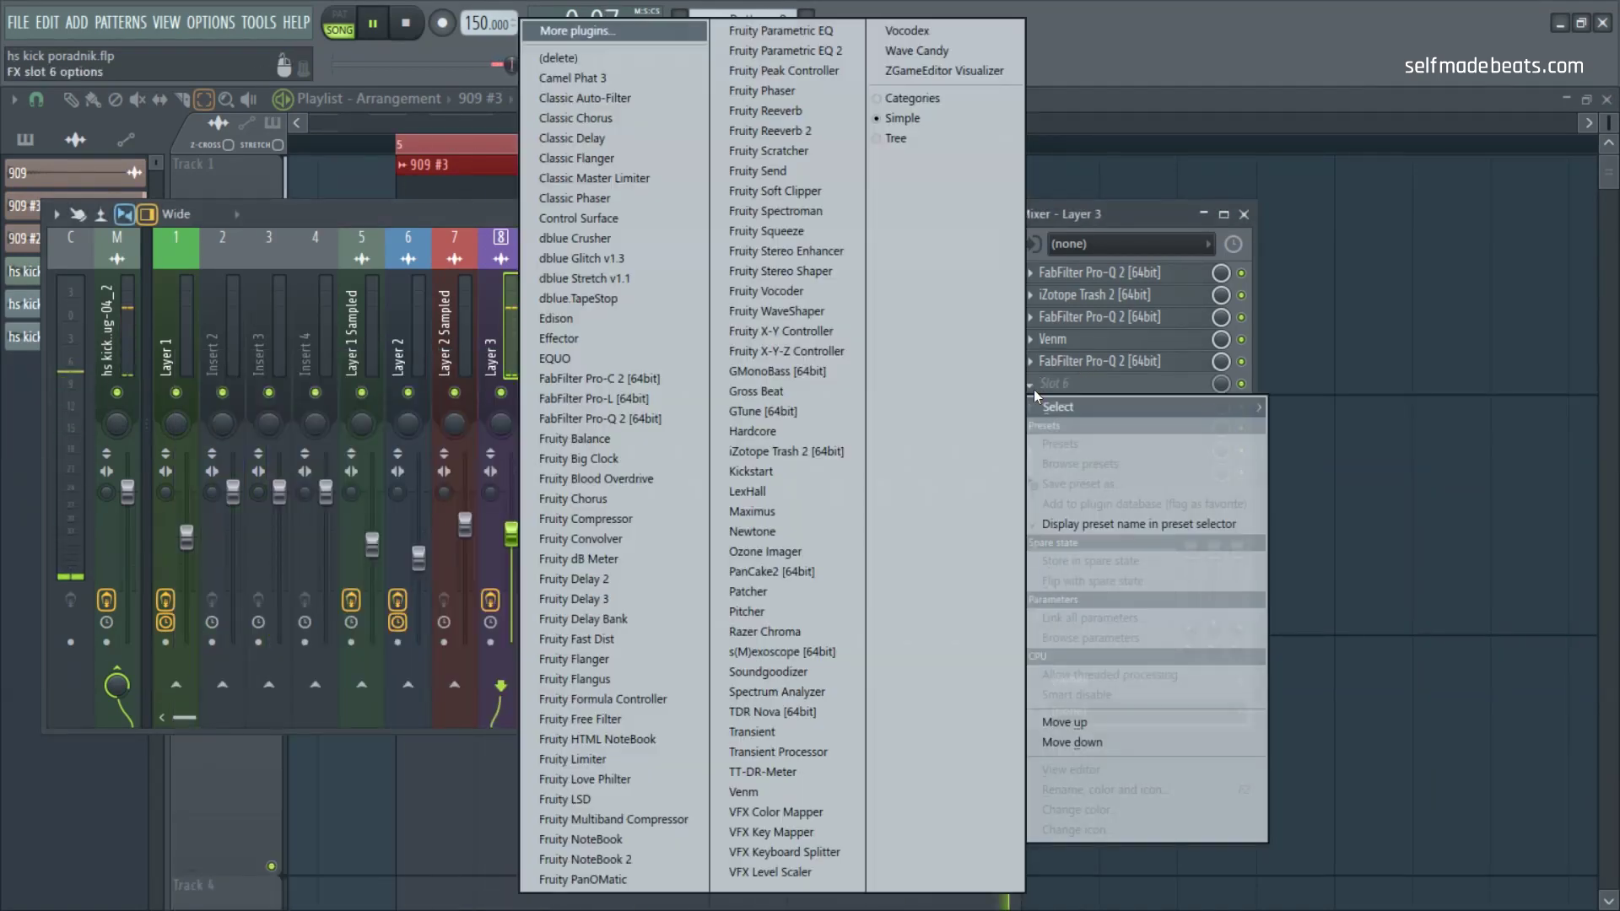
{"action": "left_click", "coordinate": [844, 453]}
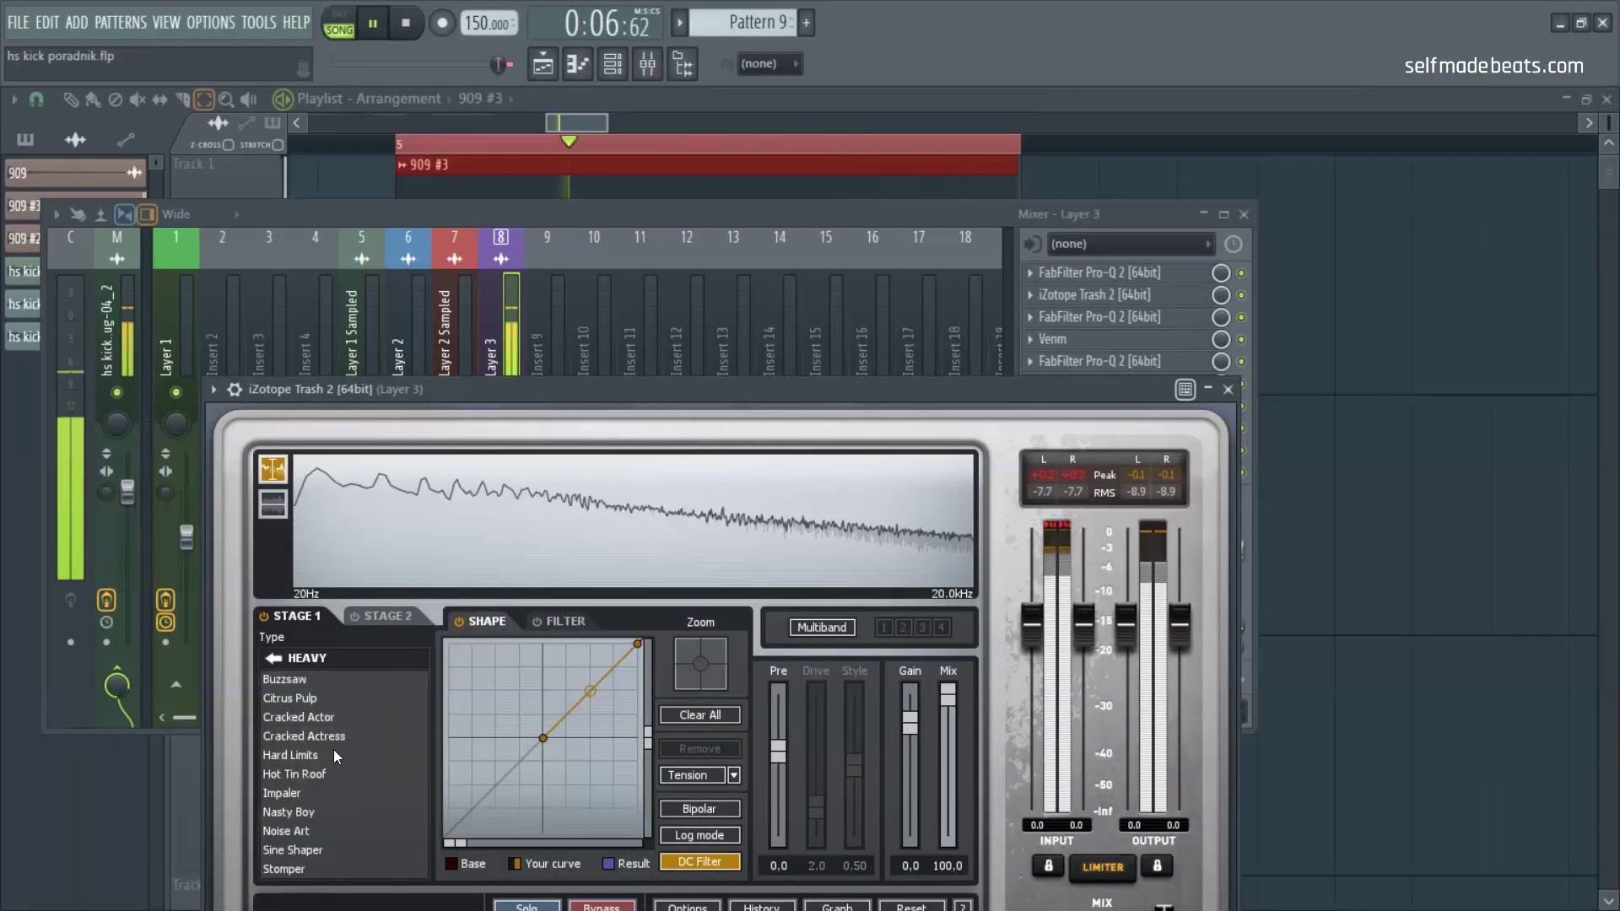
{"action": "left_click", "coordinate": [304, 736]}
{"action": "left_click_drag", "start_coordinate": [954, 713], "coordinate": [958, 815]}
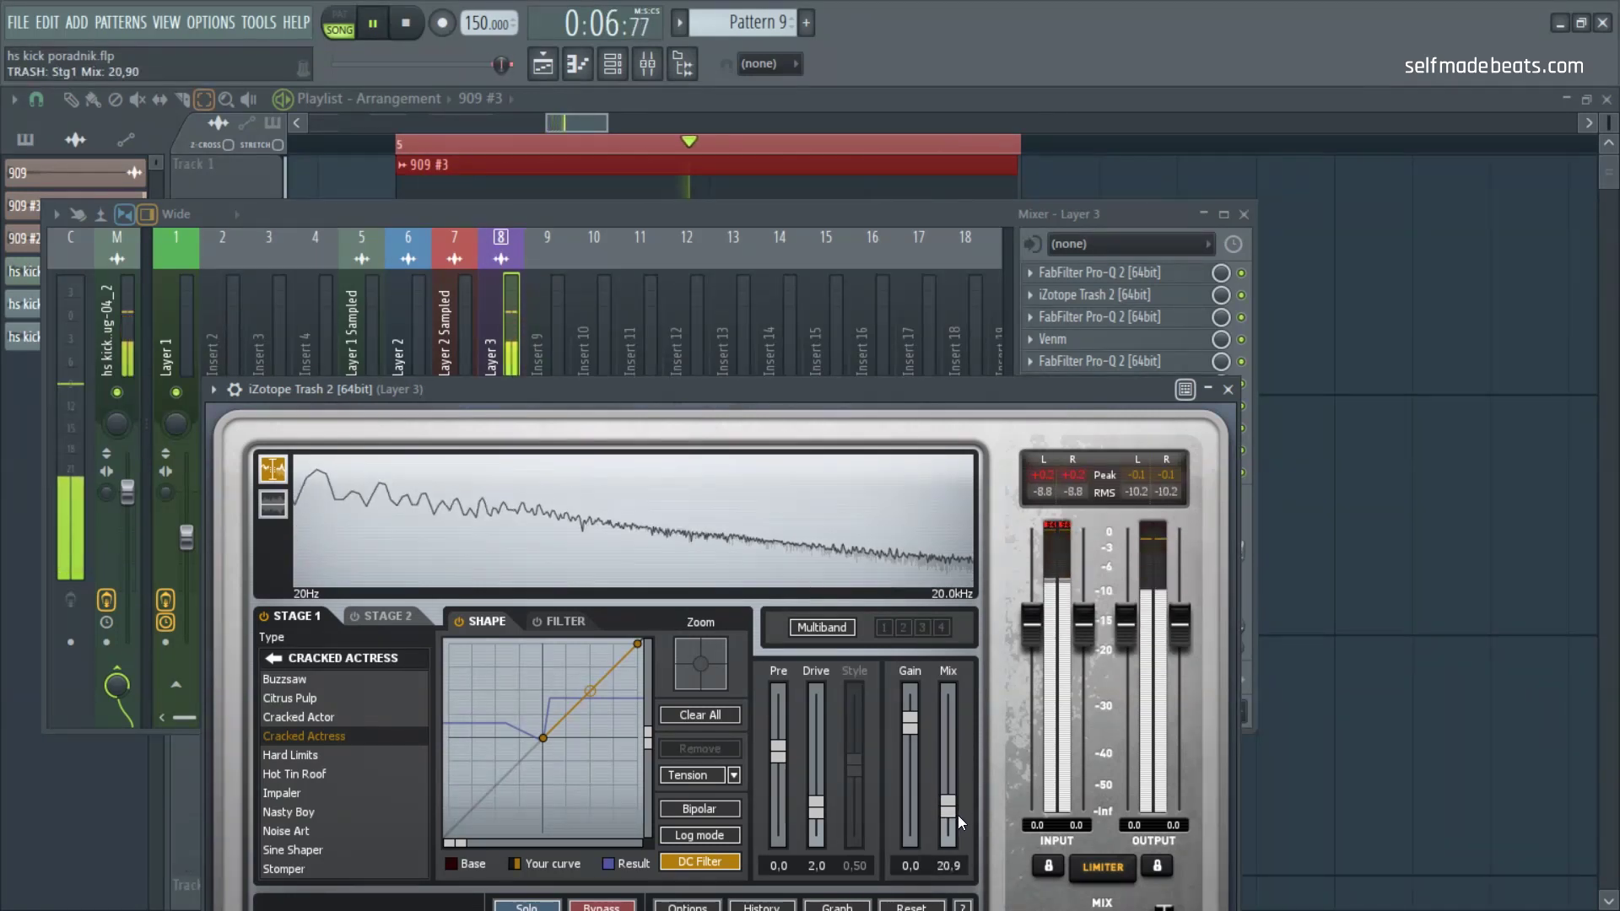
Step: Try Trash 2's Stage 2 with Delicate Harmonics at Drive 4.3 and close the plugin
{"action": "left_click", "coordinate": [356, 620]}
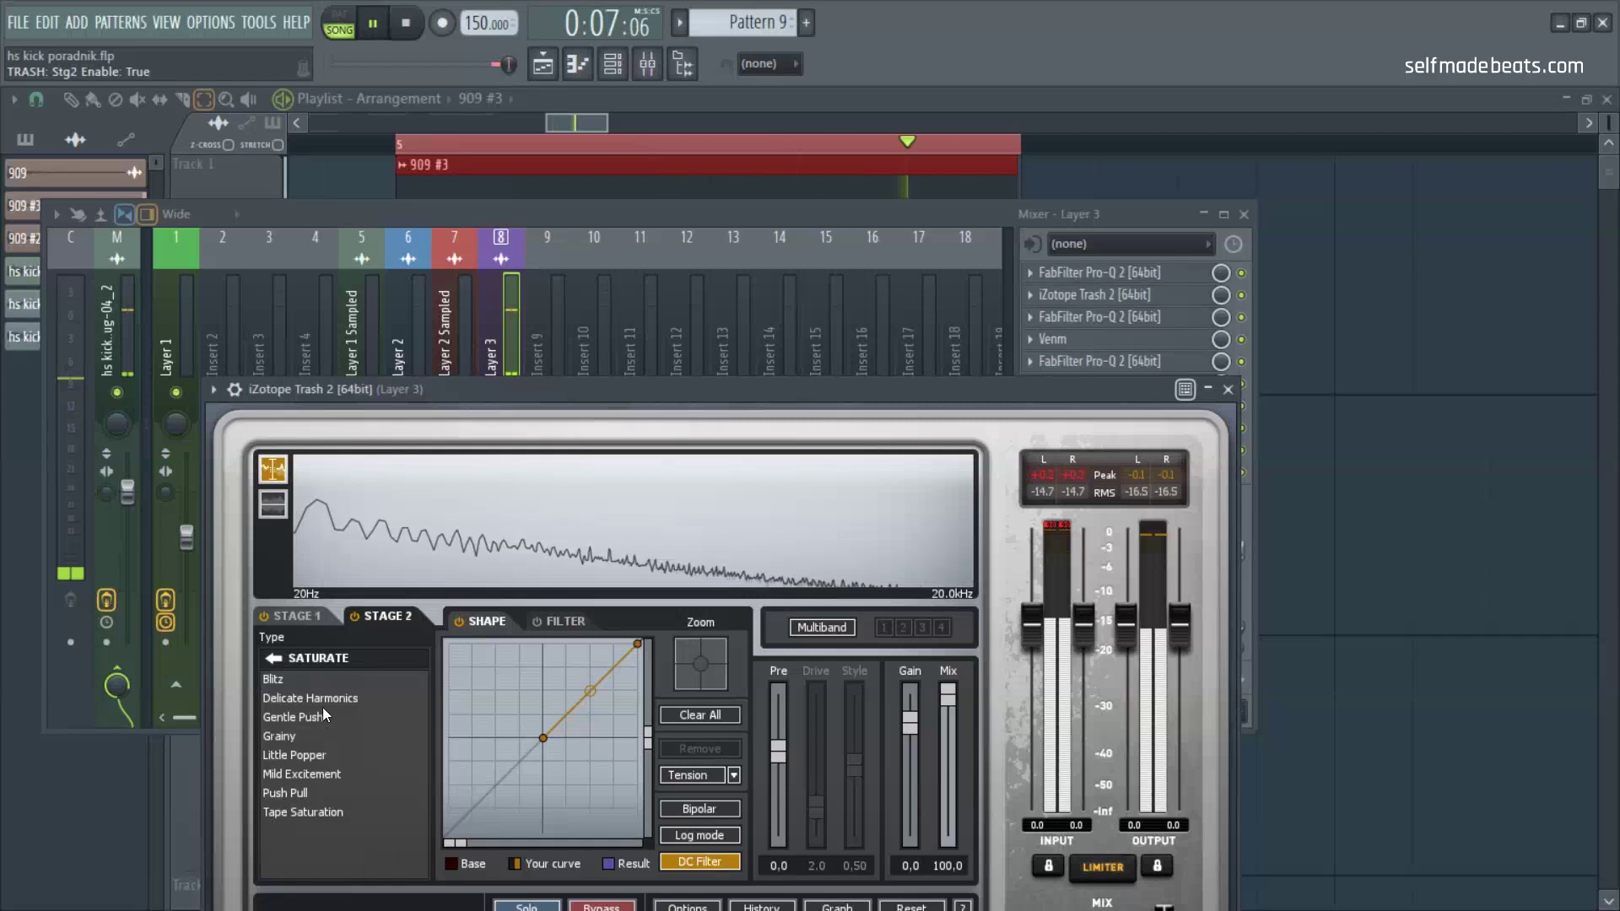
{"action": "left_click", "coordinate": [309, 697]}
{"action": "left_click_drag", "start_coordinate": [820, 808], "coordinate": [825, 771]}
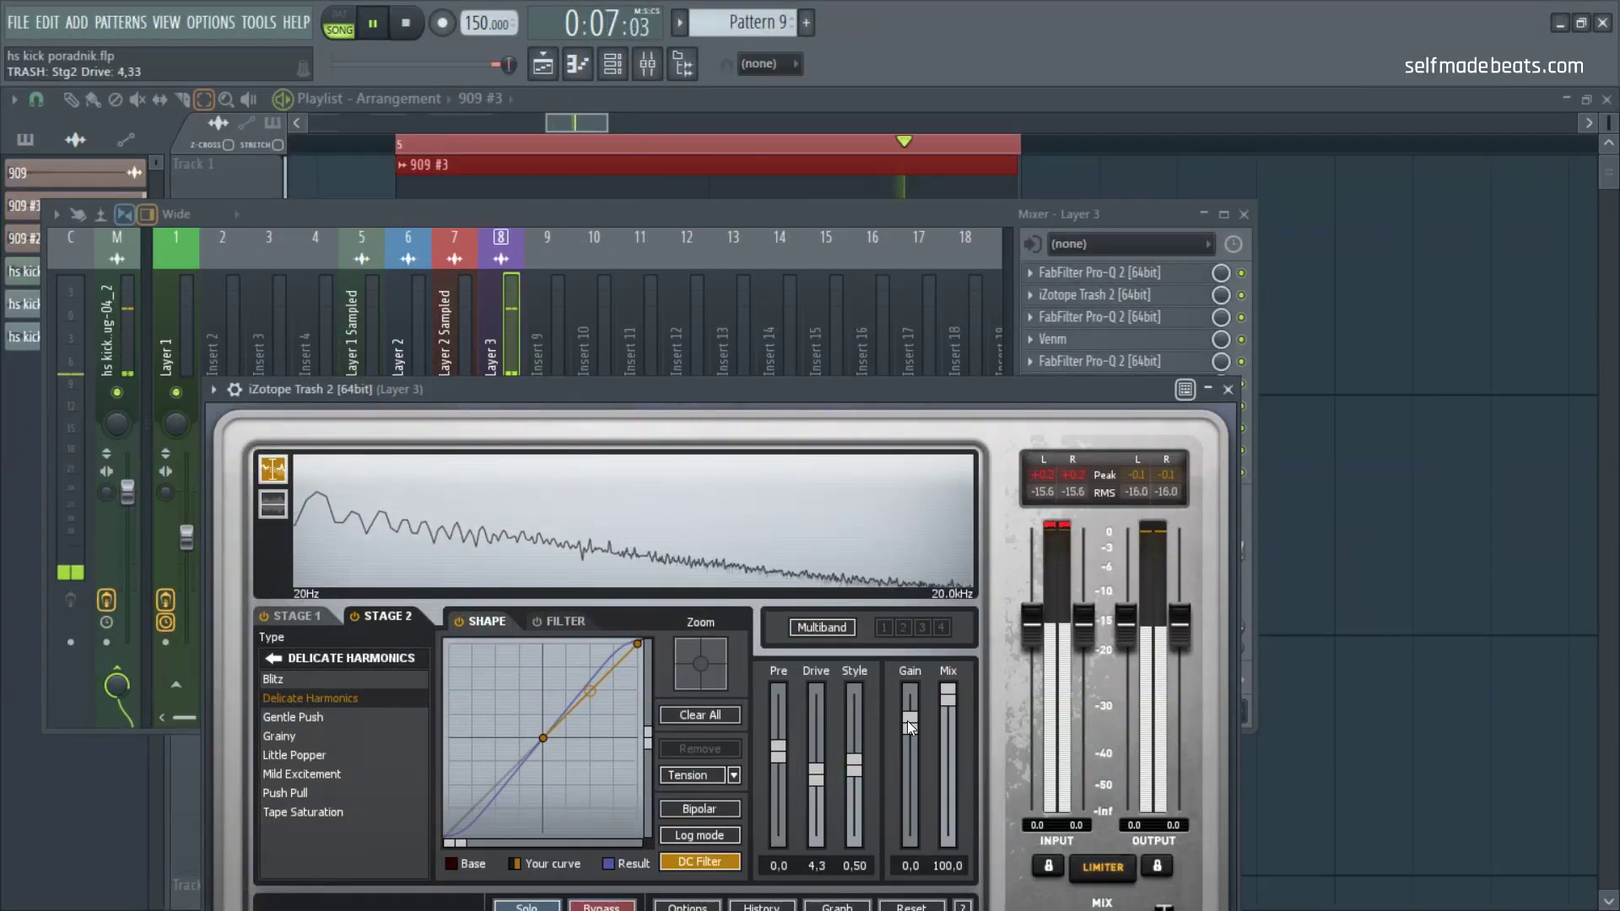
{"action": "left_click", "coordinate": [1227, 389]}
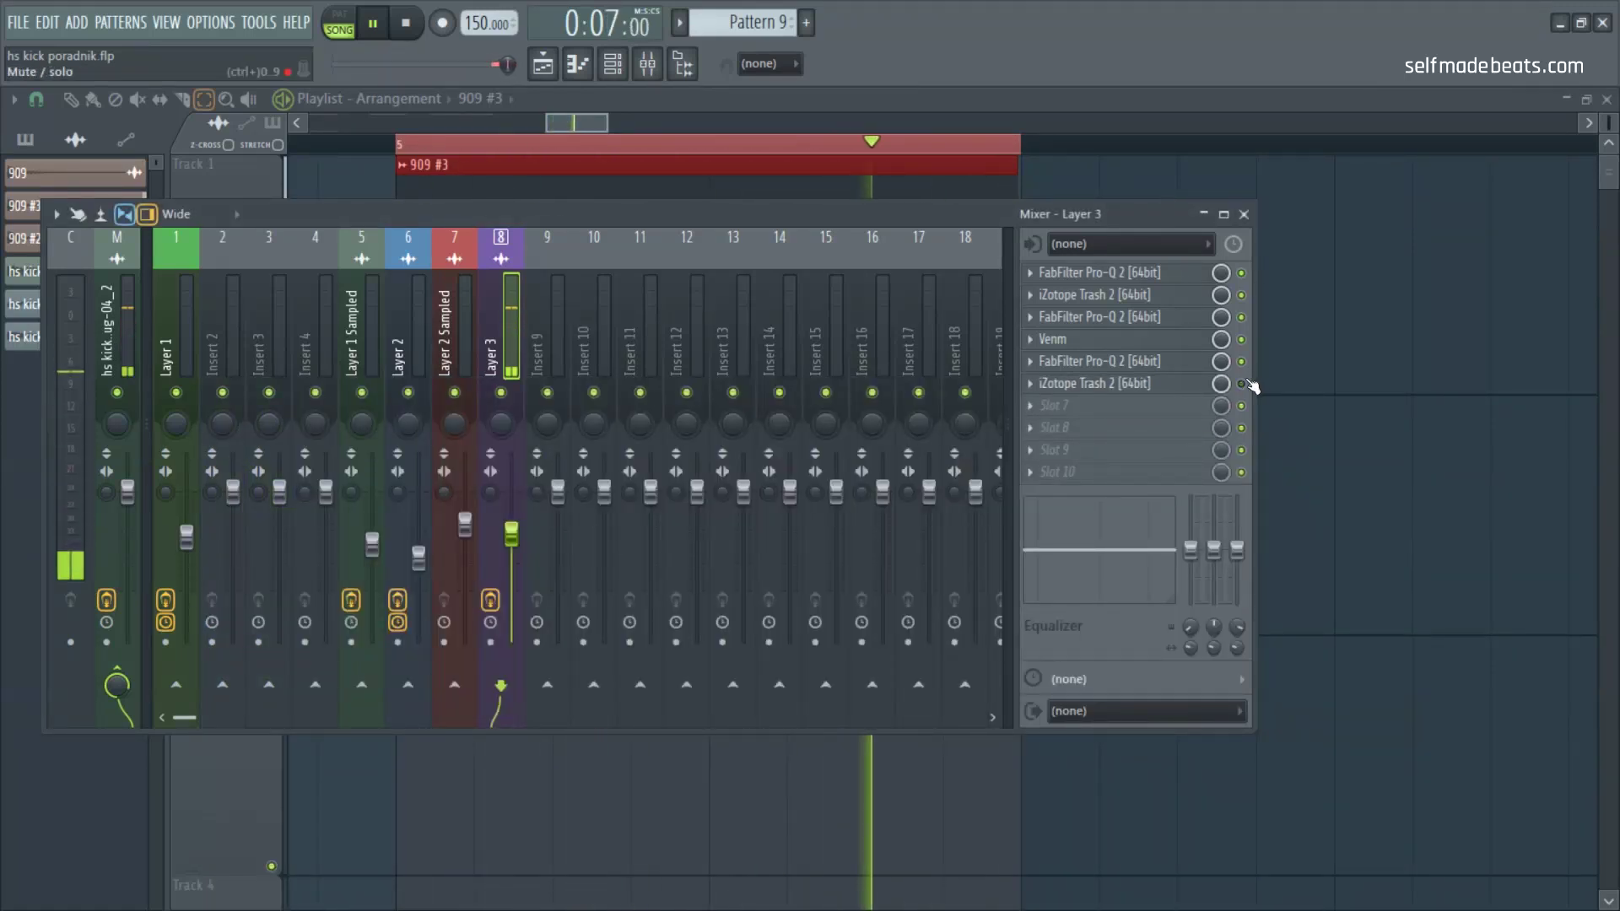
Step: Replace slot 6's effect with Camel Phat 3, hide the mixer and move the plugin window up so its controls fit on screen
{"action": "left_click", "coordinate": [1130, 385]}
{"action": "mouse_move", "coordinate": [1065, 407]}
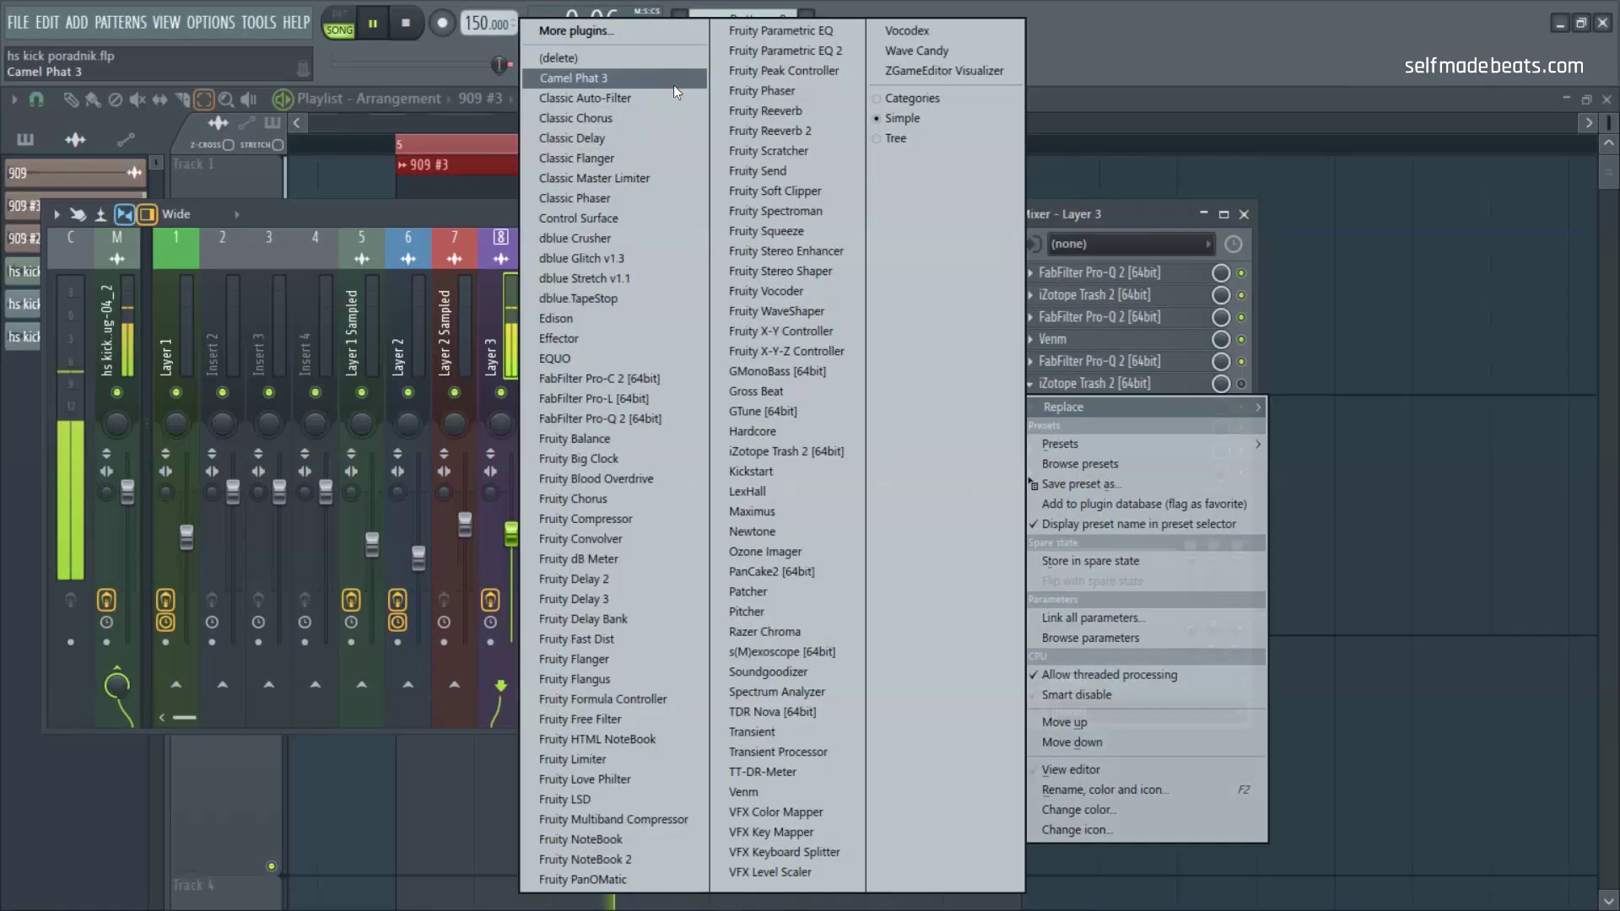
{"action": "left_click", "coordinate": [673, 84]}
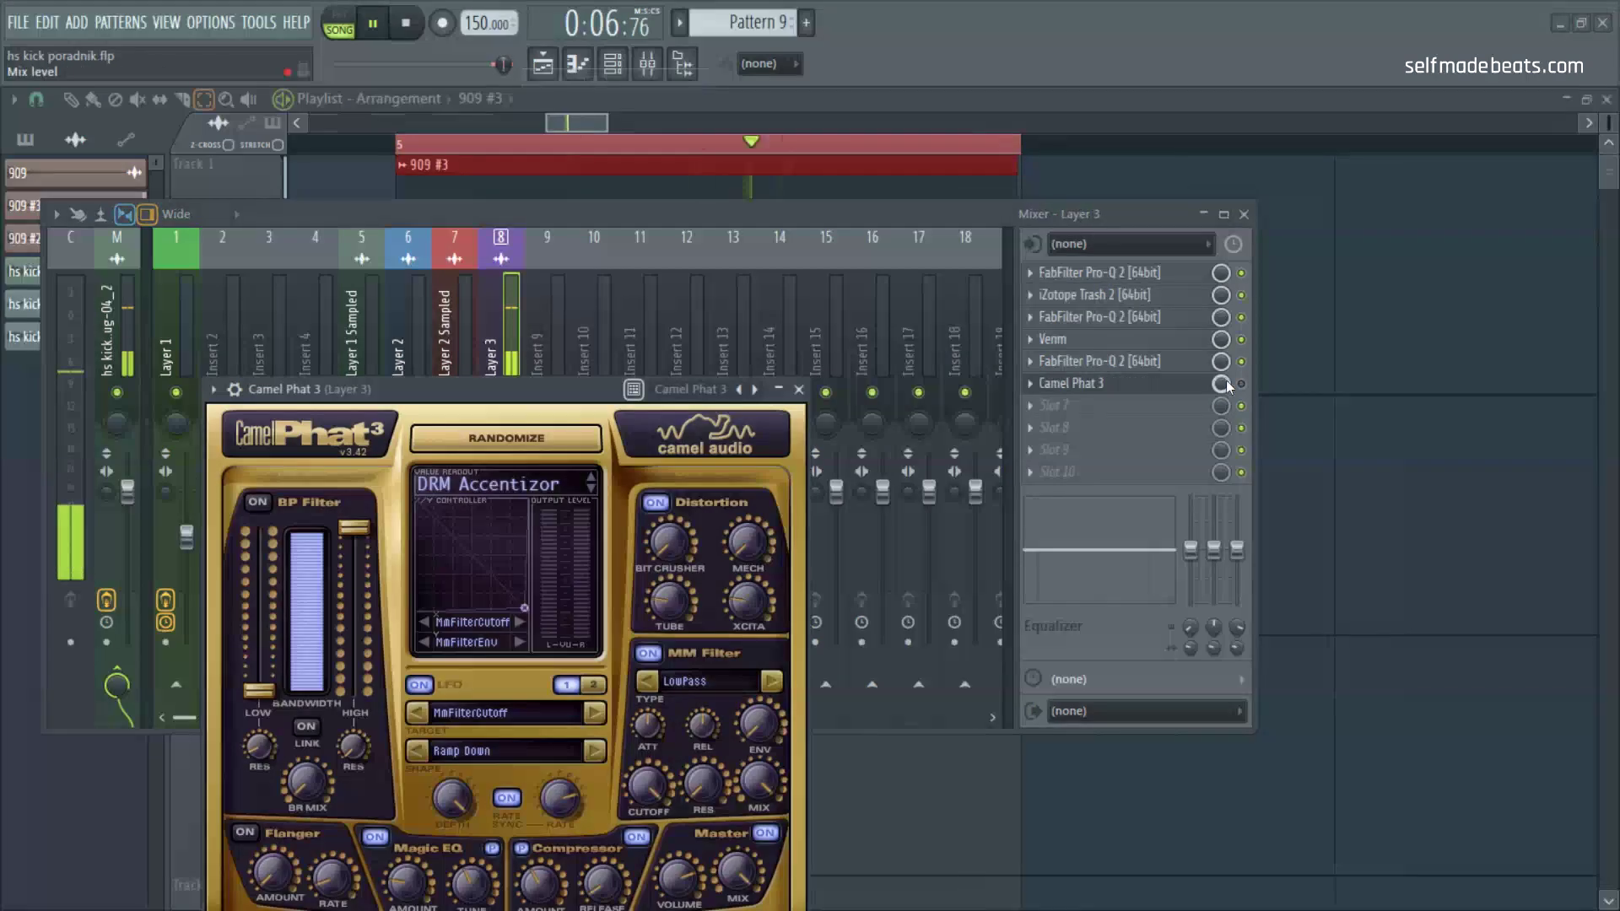
{"action": "left_click", "coordinate": [804, 596]}
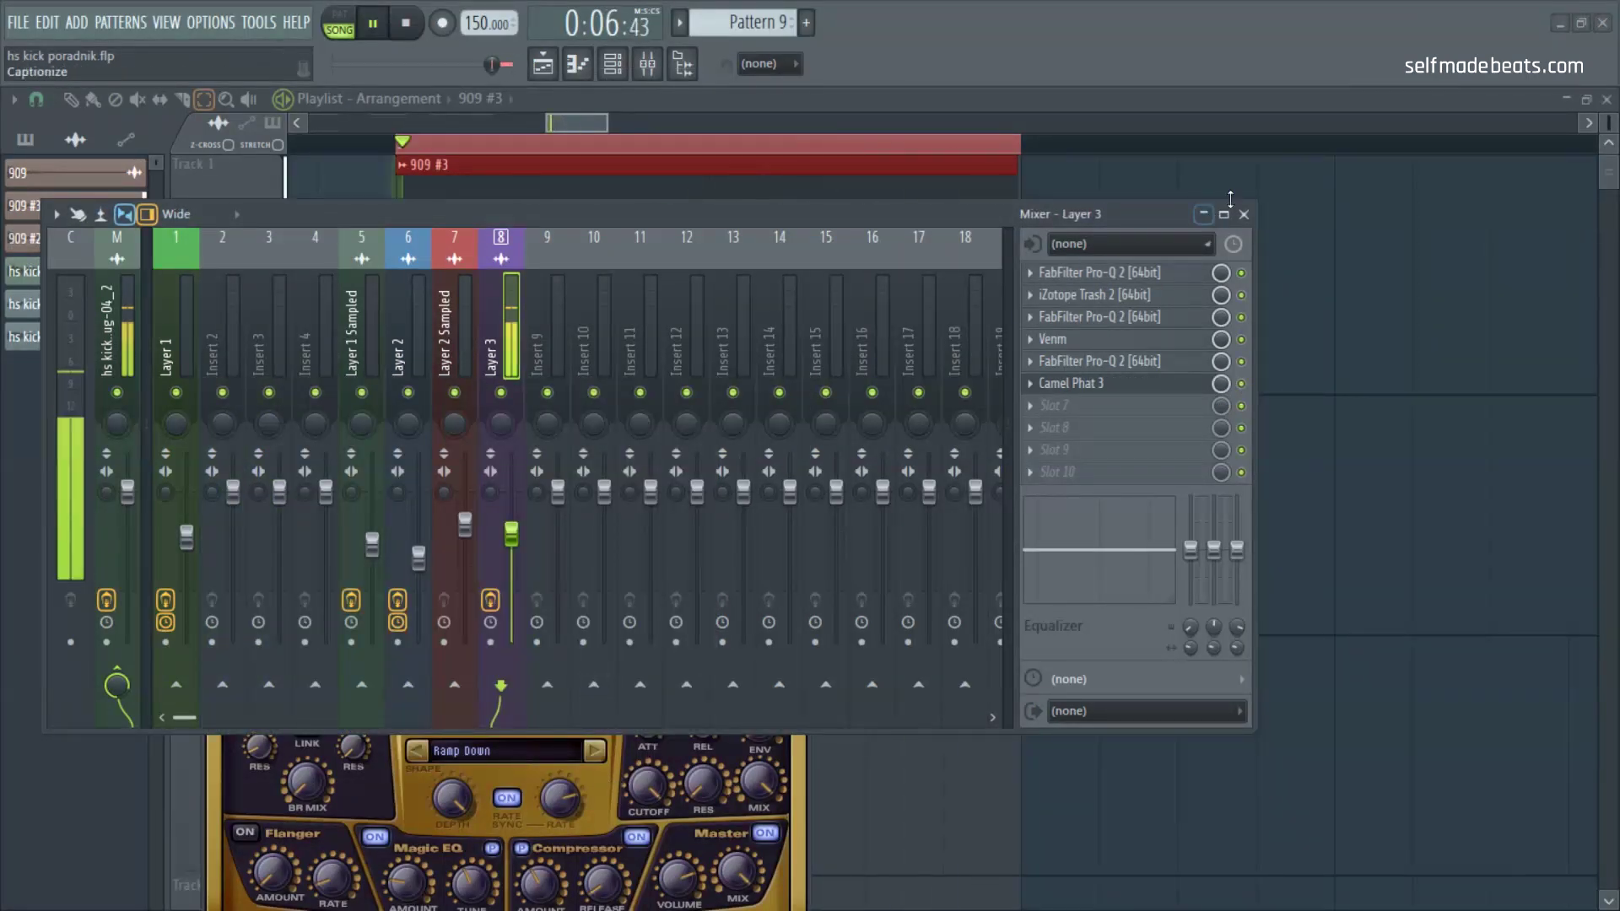
{"action": "key", "text": "F9"}
{"action": "left_click_drag", "start_coordinate": [548, 388], "coordinate": [685, 303]}
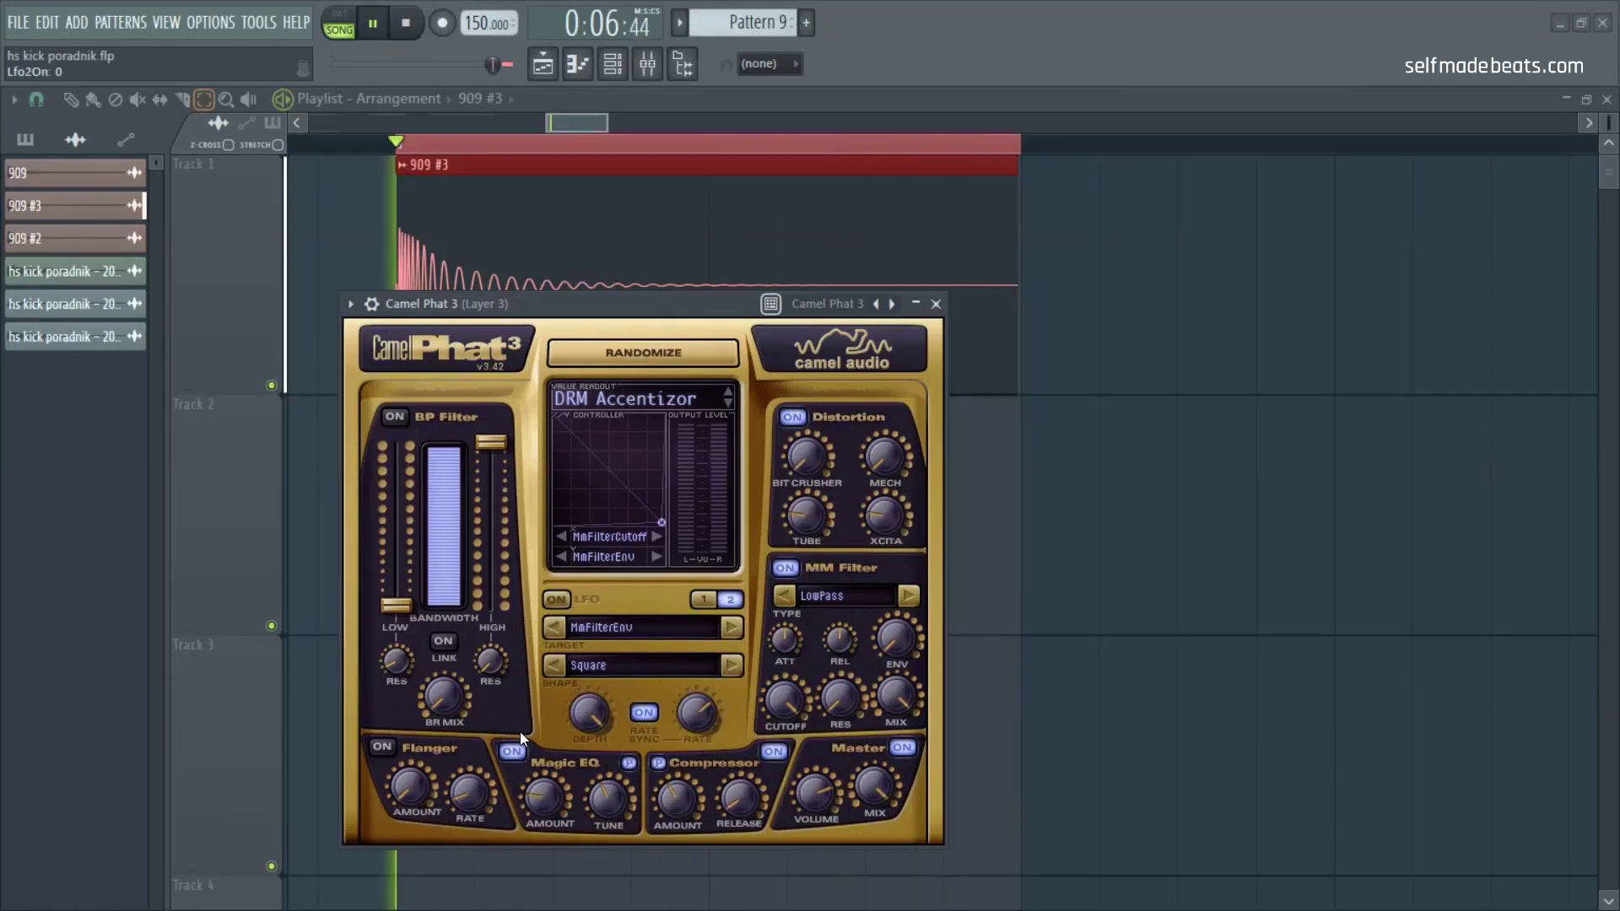
Step: Set Camel Phat 3's MM Filter to BandPass Fat with a cutoff of about 2161 Hz, and switch off Magic EQ and Compressor
{"action": "left_click", "coordinate": [838, 596]}
{"action": "left_click", "coordinate": [839, 600]}
{"action": "left_click", "coordinate": [838, 595]}
{"action": "left_click", "coordinate": [854, 702]}
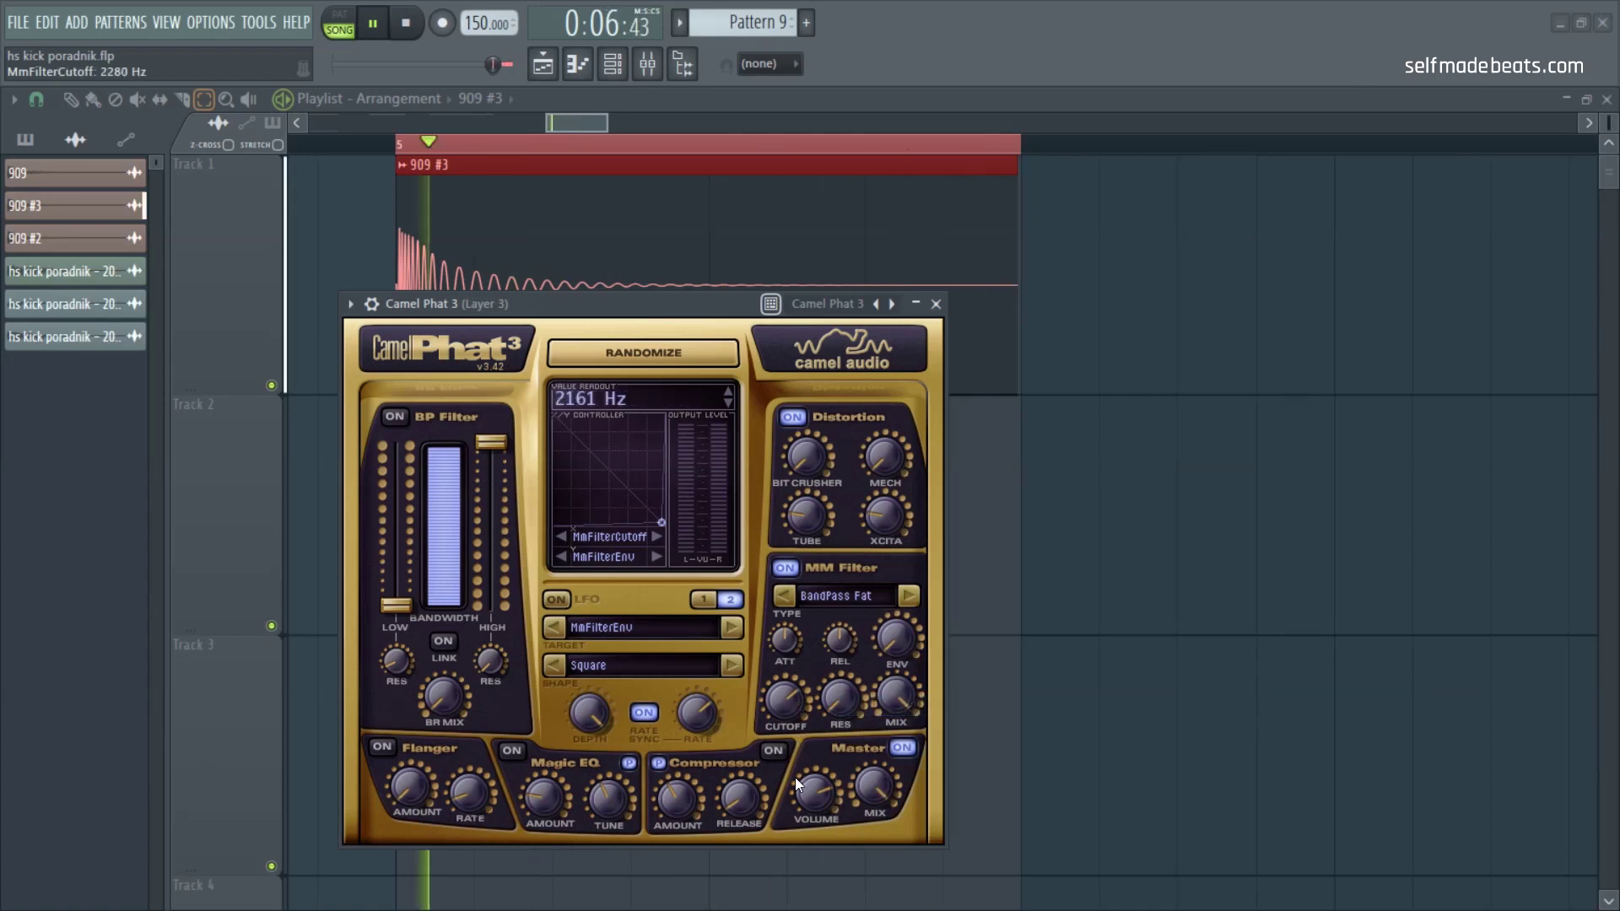
Step: Lower Camel Phat 3's Master Mix and adjust its Distortion, raising Mech and setting Tube to about 29 %
{"action": "left_click", "coordinate": [811, 525]}
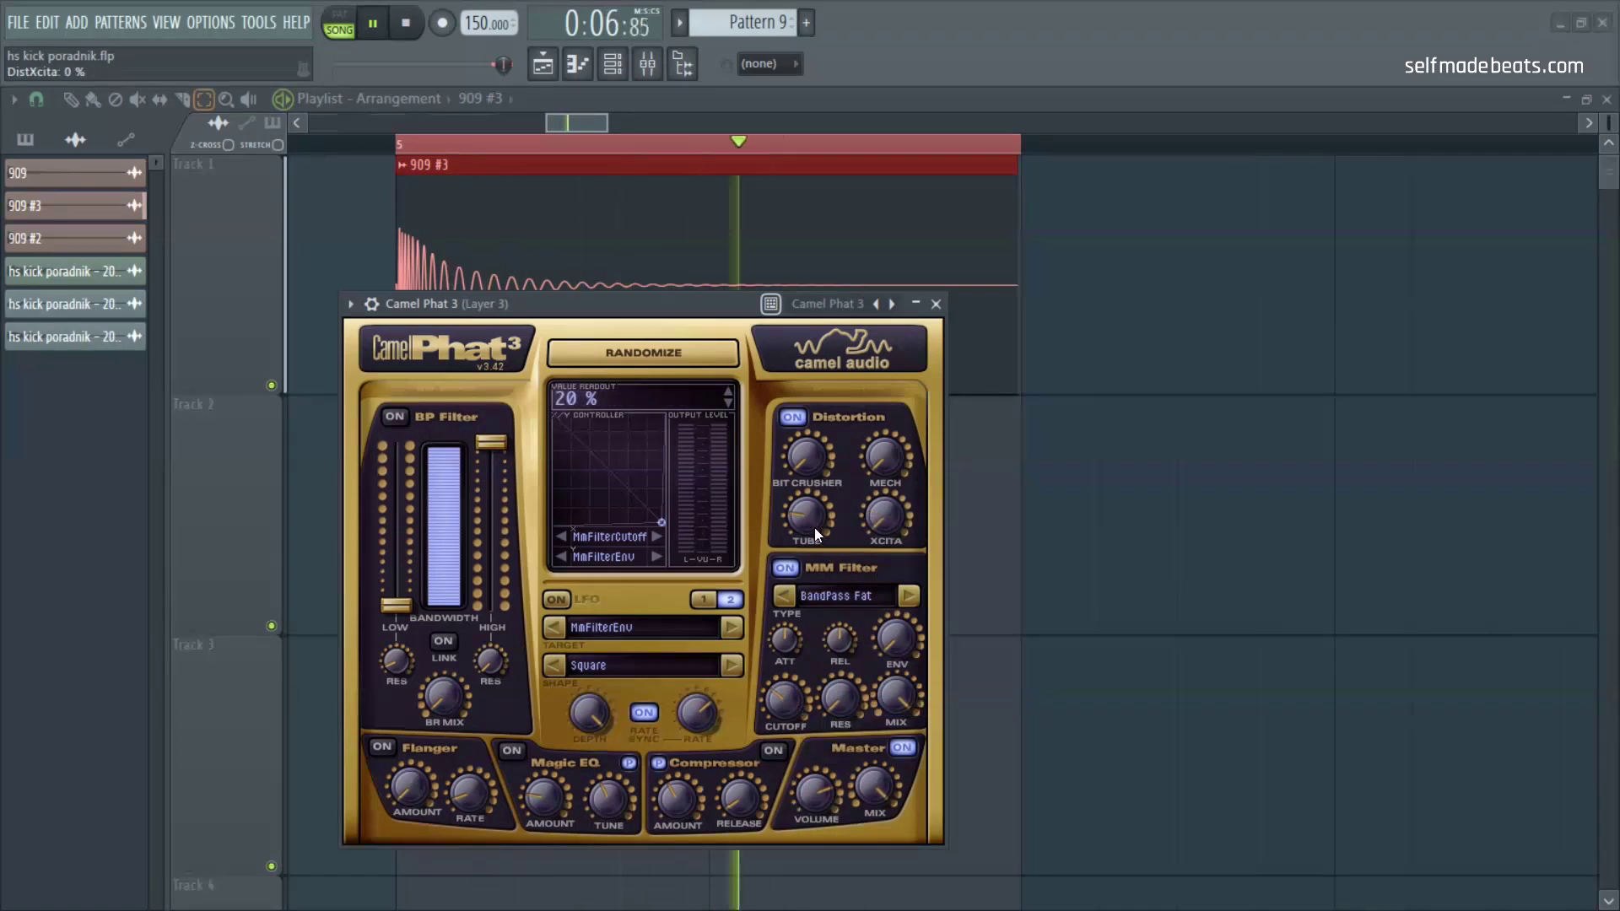
{"action": "mouse_move", "coordinate": [801, 705]}
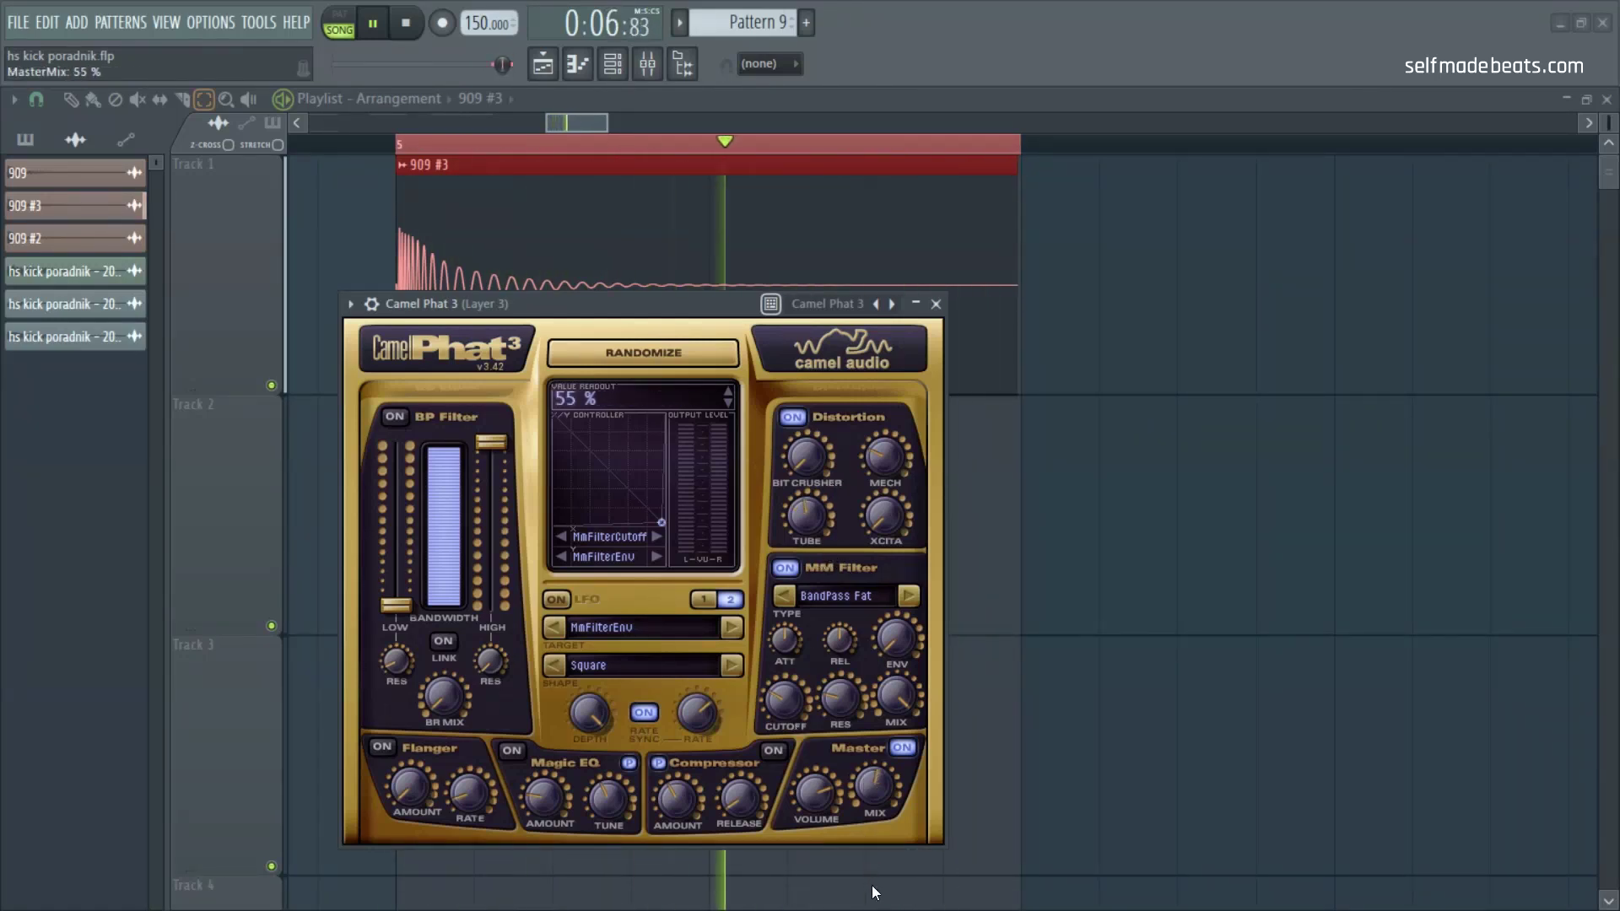
{"action": "mouse_move", "coordinate": [873, 793]}
{"action": "left_mouse_down"}
{"action": "mouse_move", "coordinate": [882, 882]}
{"action": "mouse_move", "coordinate": [860, 764]}
{"action": "mouse_move", "coordinate": [858, 795]}
{"action": "left_mouse_up"}
{"action": "left_click", "coordinate": [877, 469]}
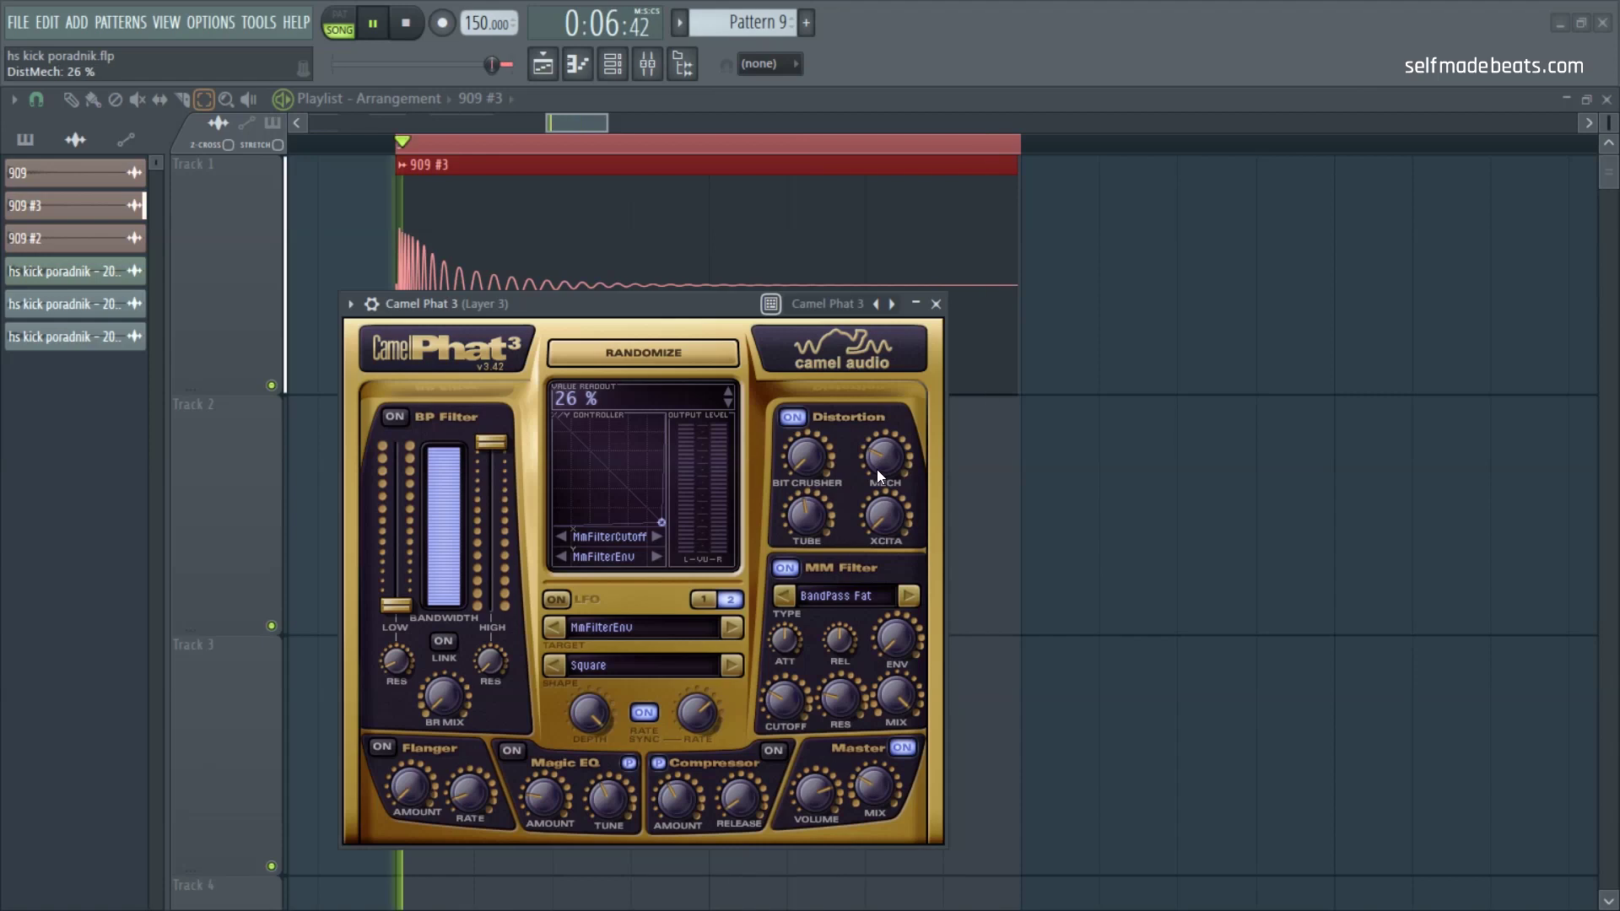
{"action": "mouse_move", "coordinate": [801, 519]}
{"action": "left_mouse_down"}
{"action": "mouse_move", "coordinate": [798, 667]}
{"action": "mouse_move", "coordinate": [815, 459]}
{"action": "mouse_move", "coordinate": [807, 532]}
{"action": "mouse_move", "coordinate": [815, 520]}
{"action": "left_mouse_up"}
{"action": "left_click_drag", "start_coordinate": [884, 454], "coordinate": [889, 366]}
{"action": "left_click_drag", "start_coordinate": [808, 516], "coordinate": [805, 597]}
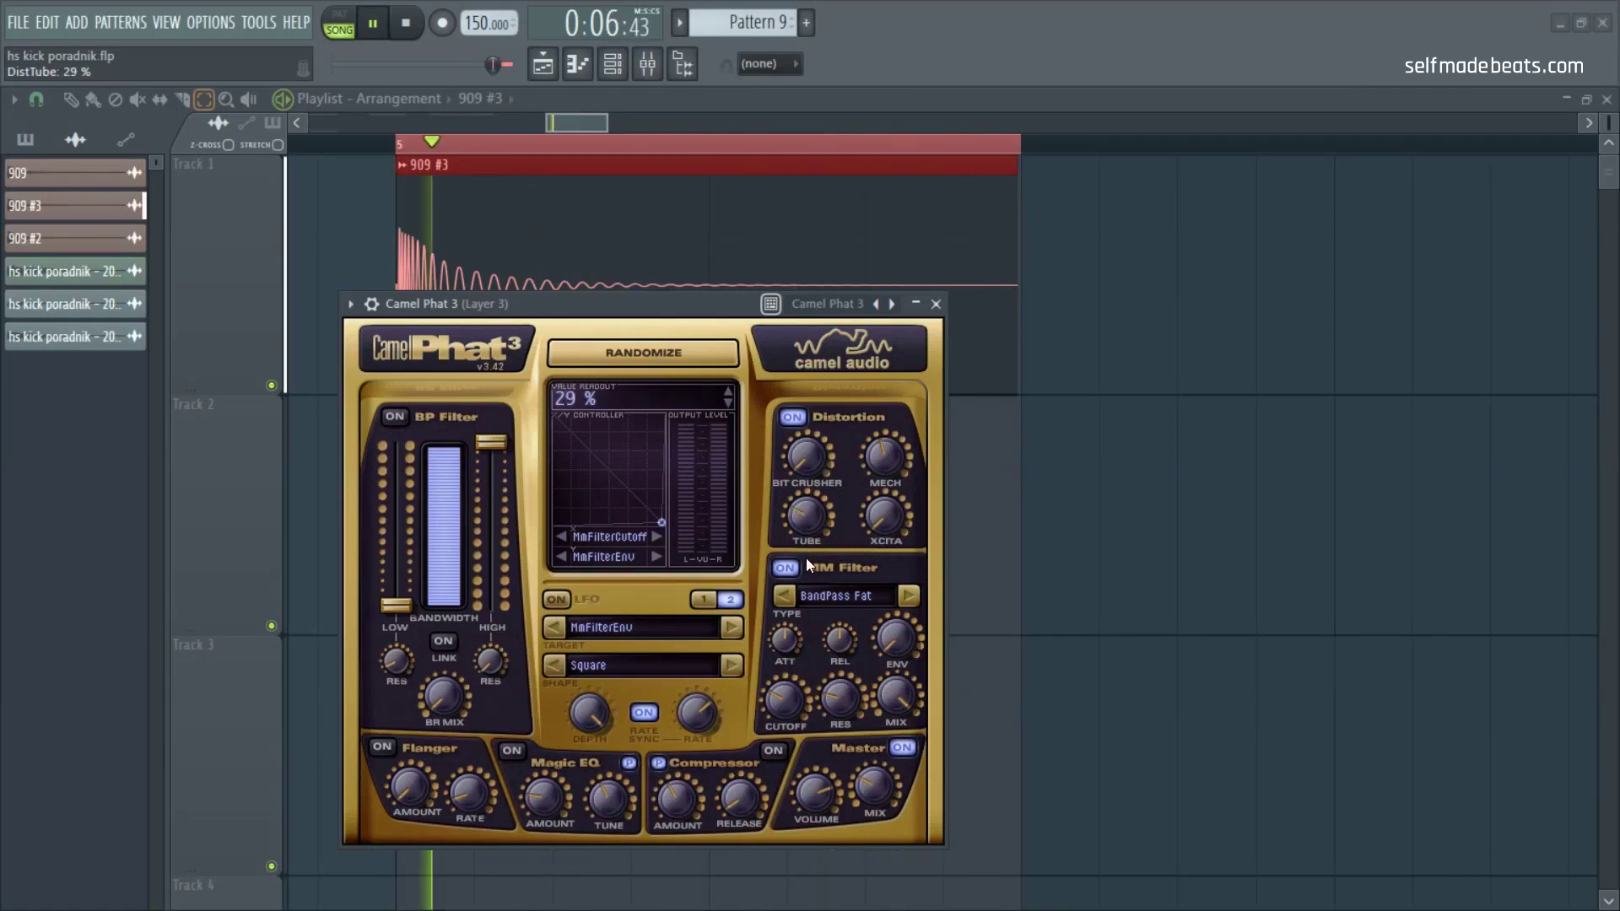
Step: Show the mixer, open Venm on Layer 3 and try its Mix at 21 %
{"action": "left_click", "coordinate": [646, 66]}
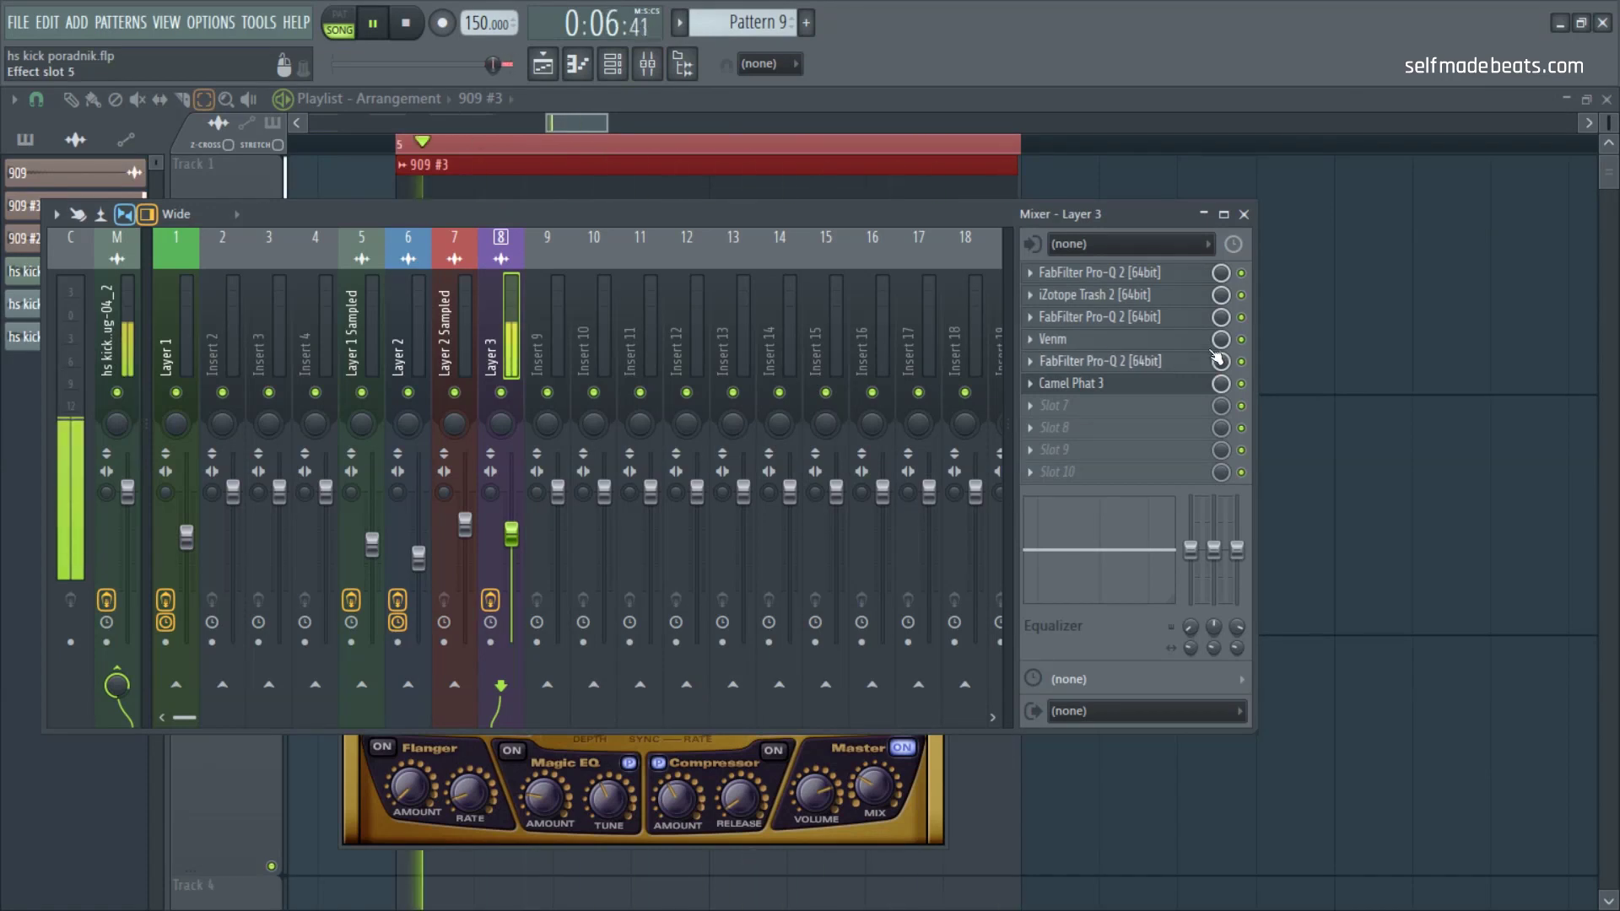
{"action": "left_click", "coordinate": [1145, 343]}
{"action": "left_click_drag", "start_coordinate": [215, 412], "coordinate": [205, 412]}
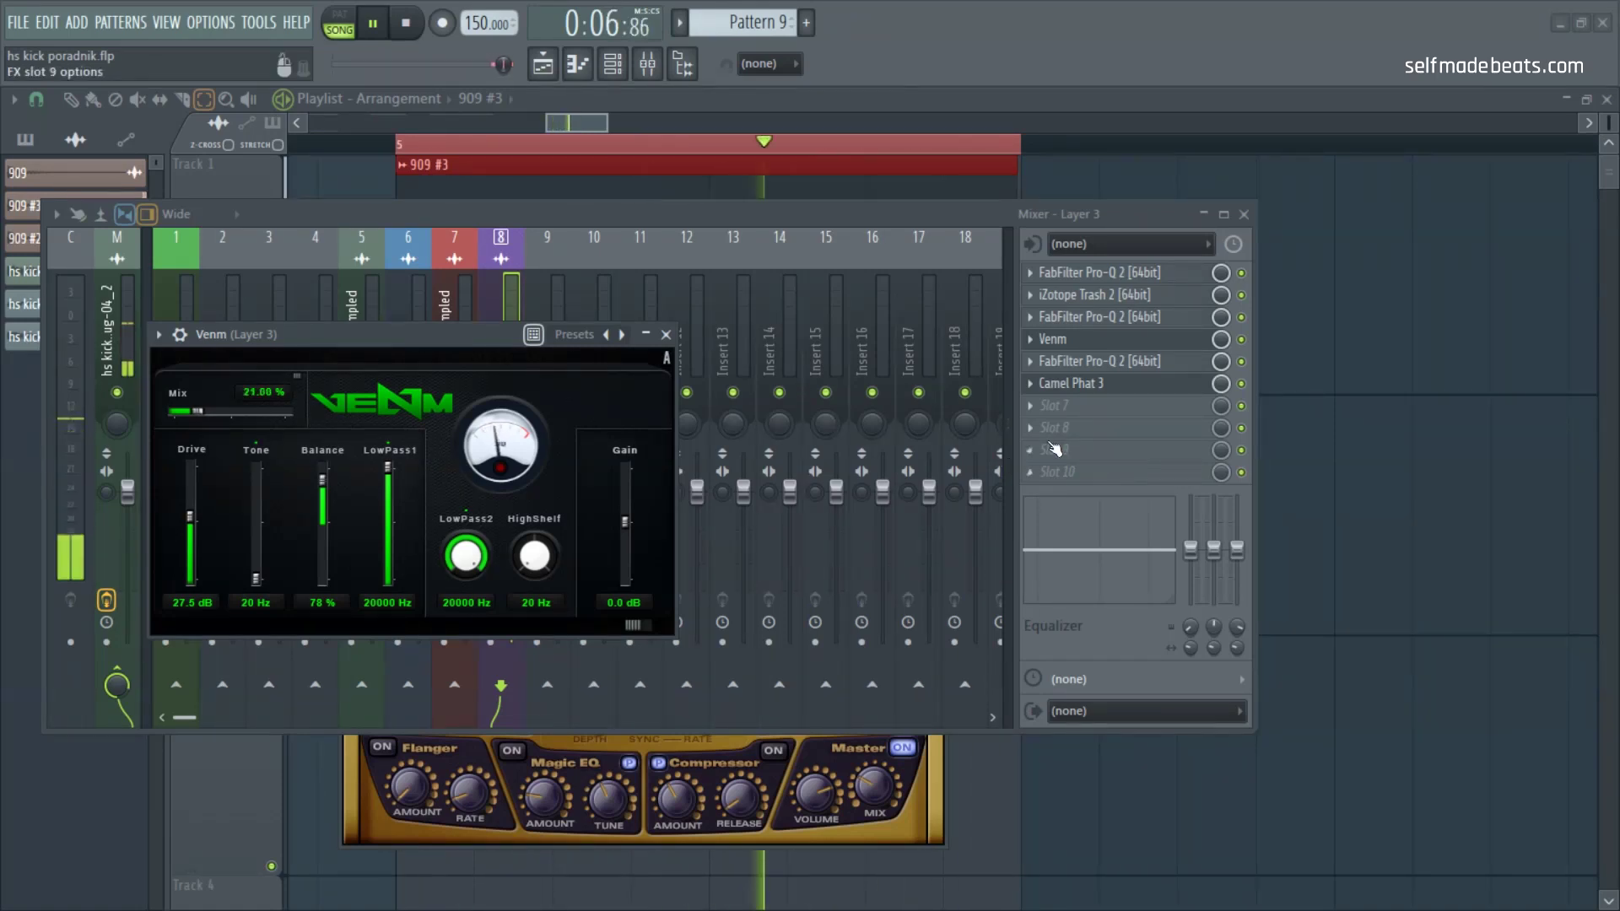
Step: Set Camel Phat 3's mix to 43 %, return Venm's Mix to 36.38 % and close Venm
{"action": "left_click", "coordinate": [1069, 383]}
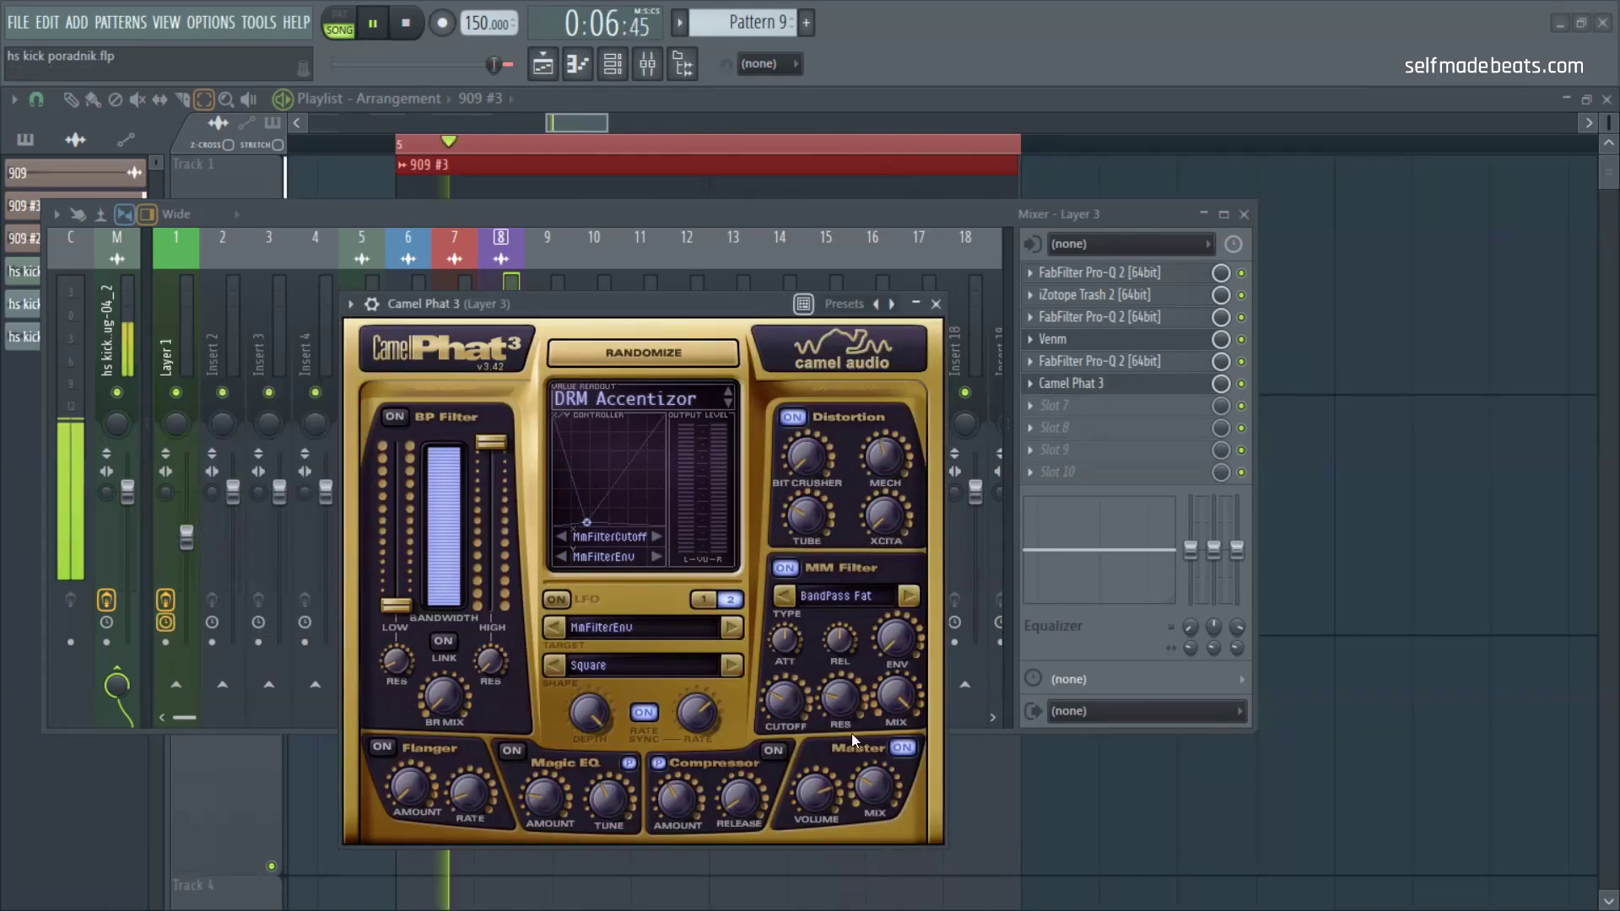
{"action": "left_click_drag", "start_coordinate": [903, 745], "coordinate": [904, 772]}
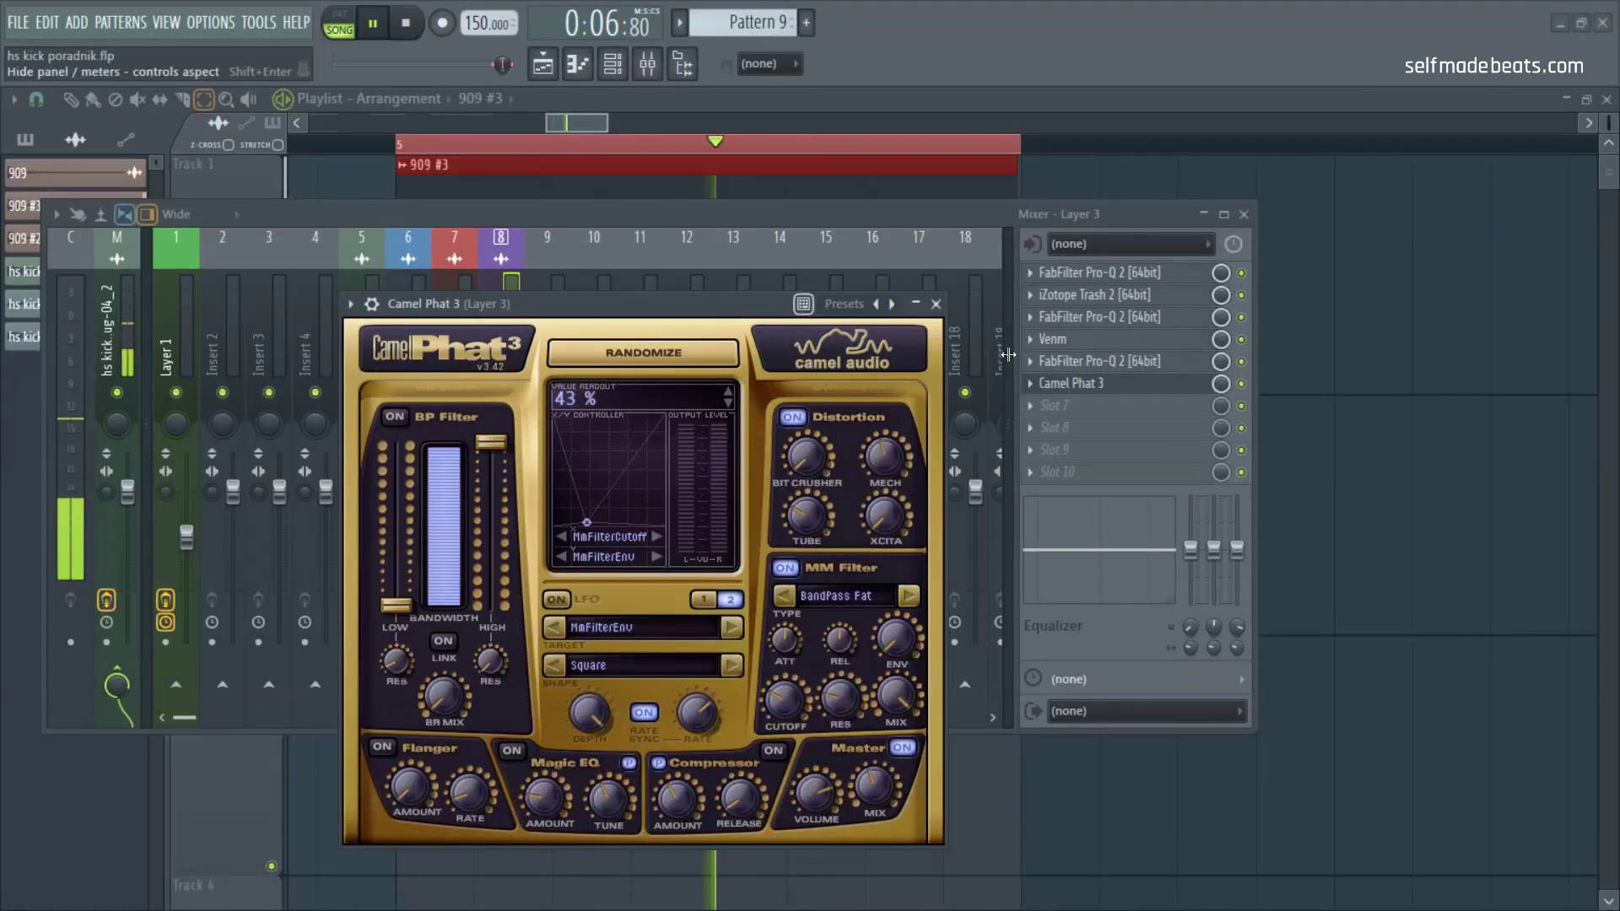
{"action": "left_click", "coordinate": [1051, 339]}
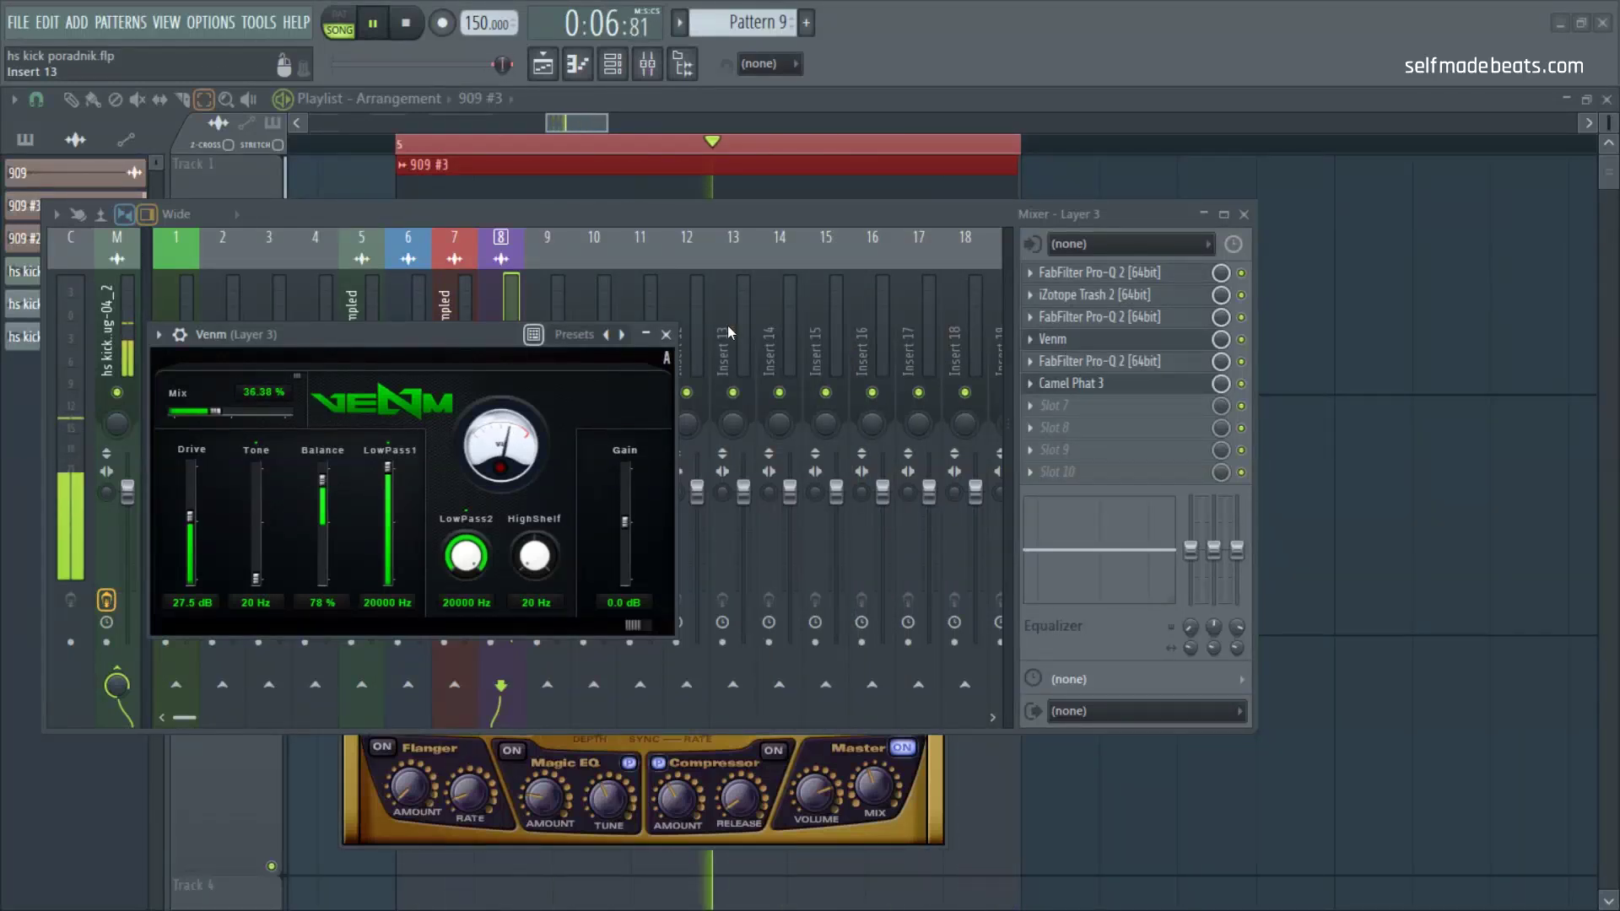
{"action": "left_click", "coordinate": [665, 335]}
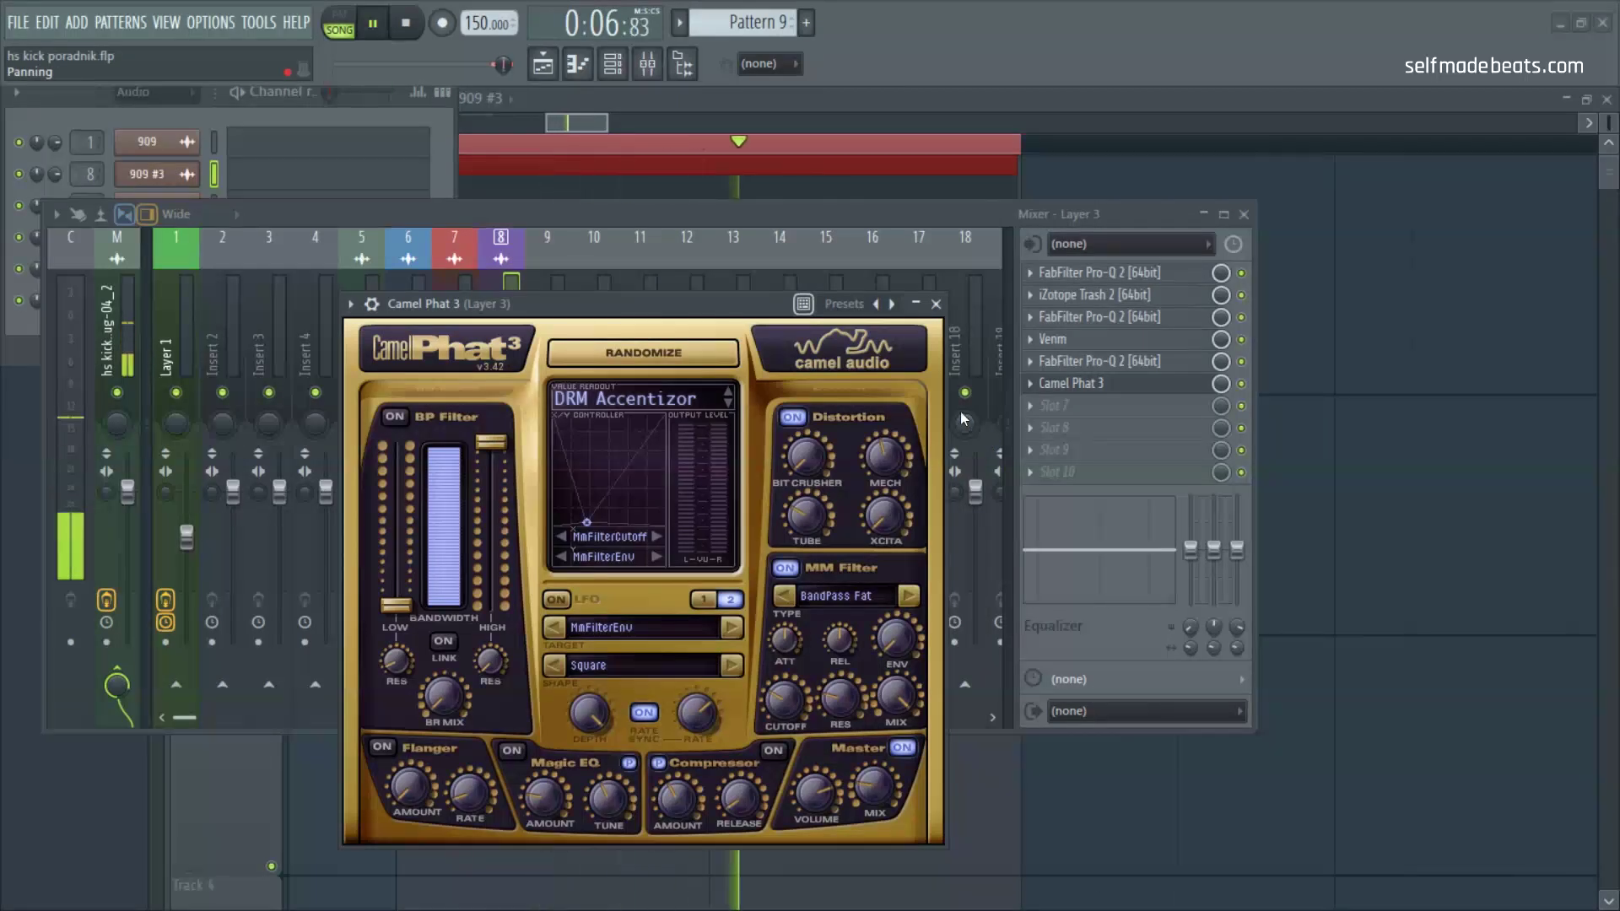
Step: Open slot 5's Pro-Q 2 and add a low cut at about 13 Hz with Q 0.960
{"action": "left_click", "coordinate": [1069, 383]}
{"action": "left_click", "coordinate": [1096, 361]}
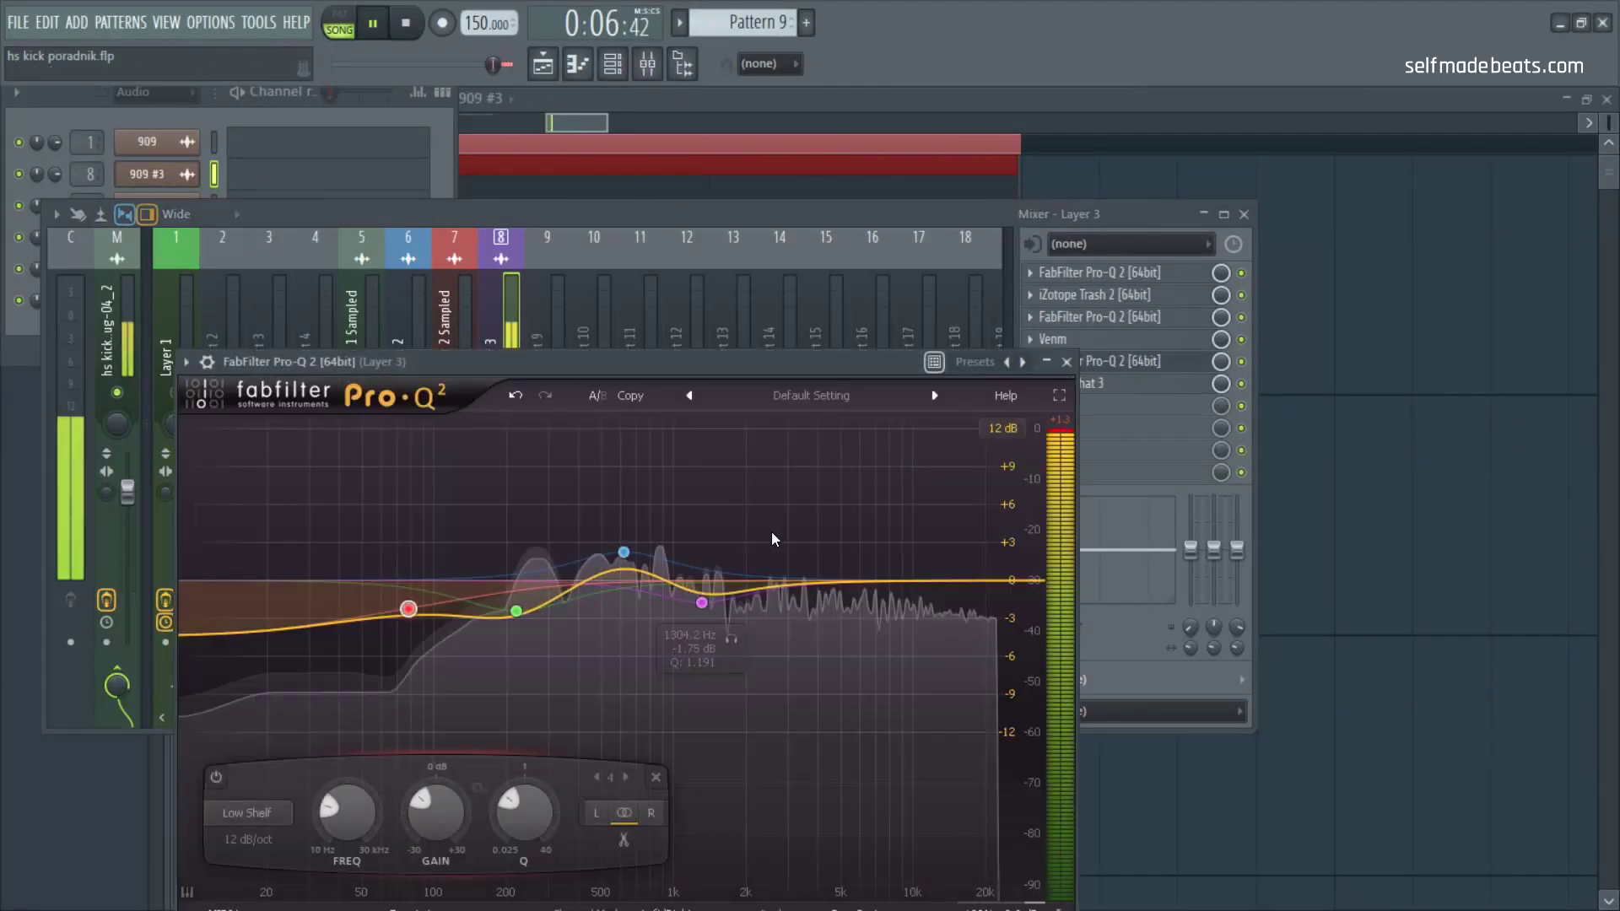
{"action": "left_click_drag", "start_coordinate": [205, 639], "coordinate": [244, 601]}
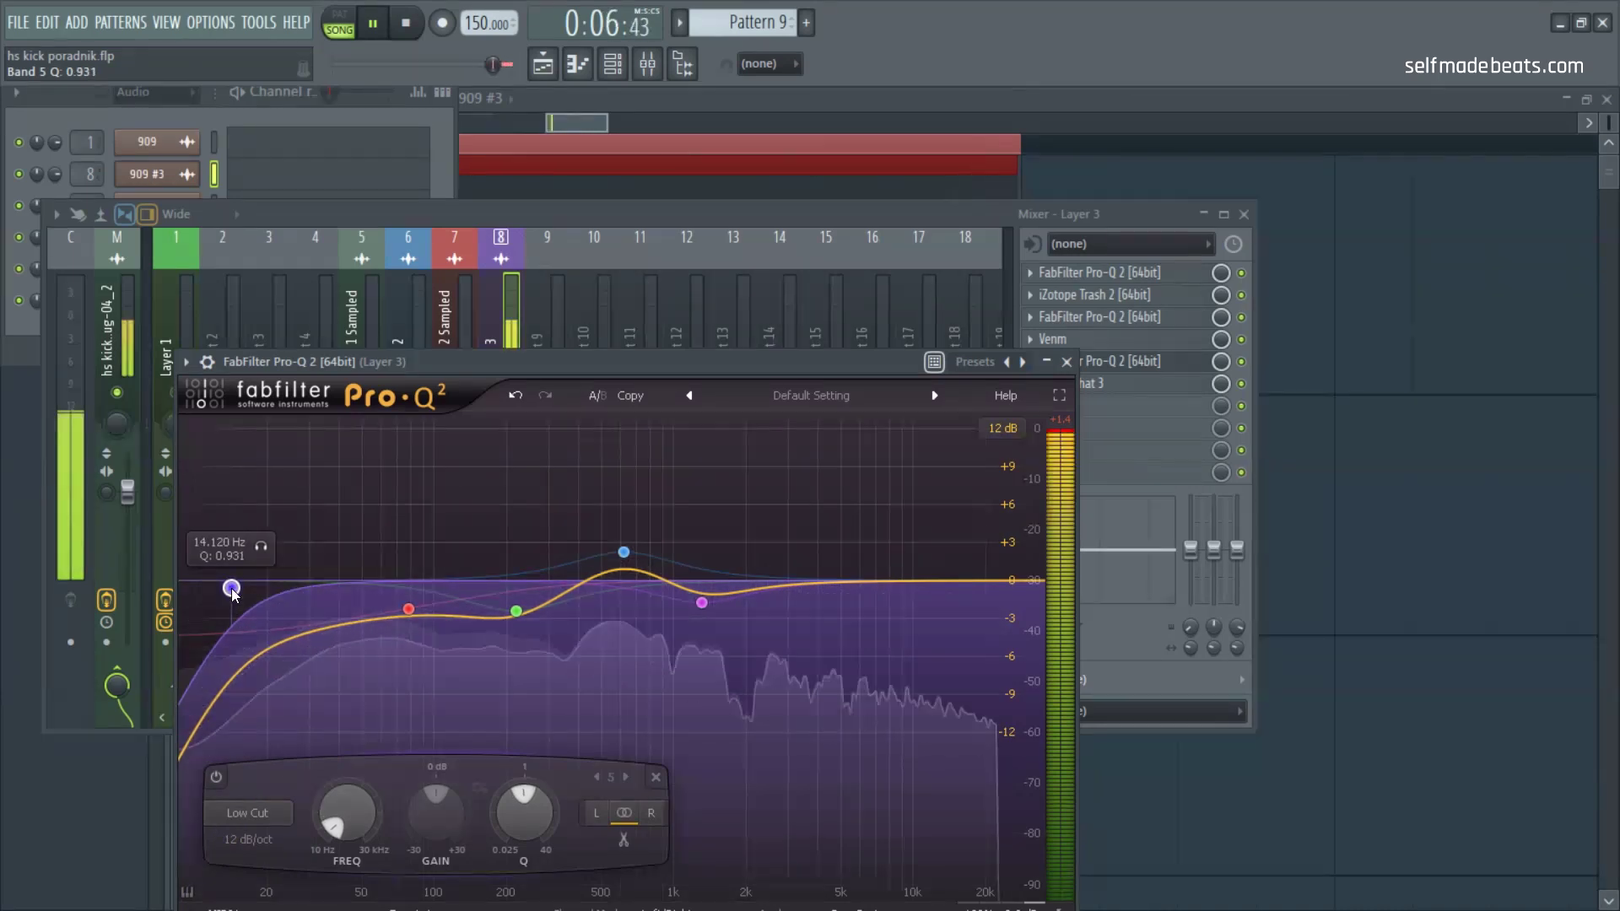
Step: Toggle the low cut off and on to compare, set it to 10 Hz with Q 1.119 and close the equalizer
{"action": "right_click", "coordinate": [221, 584]}
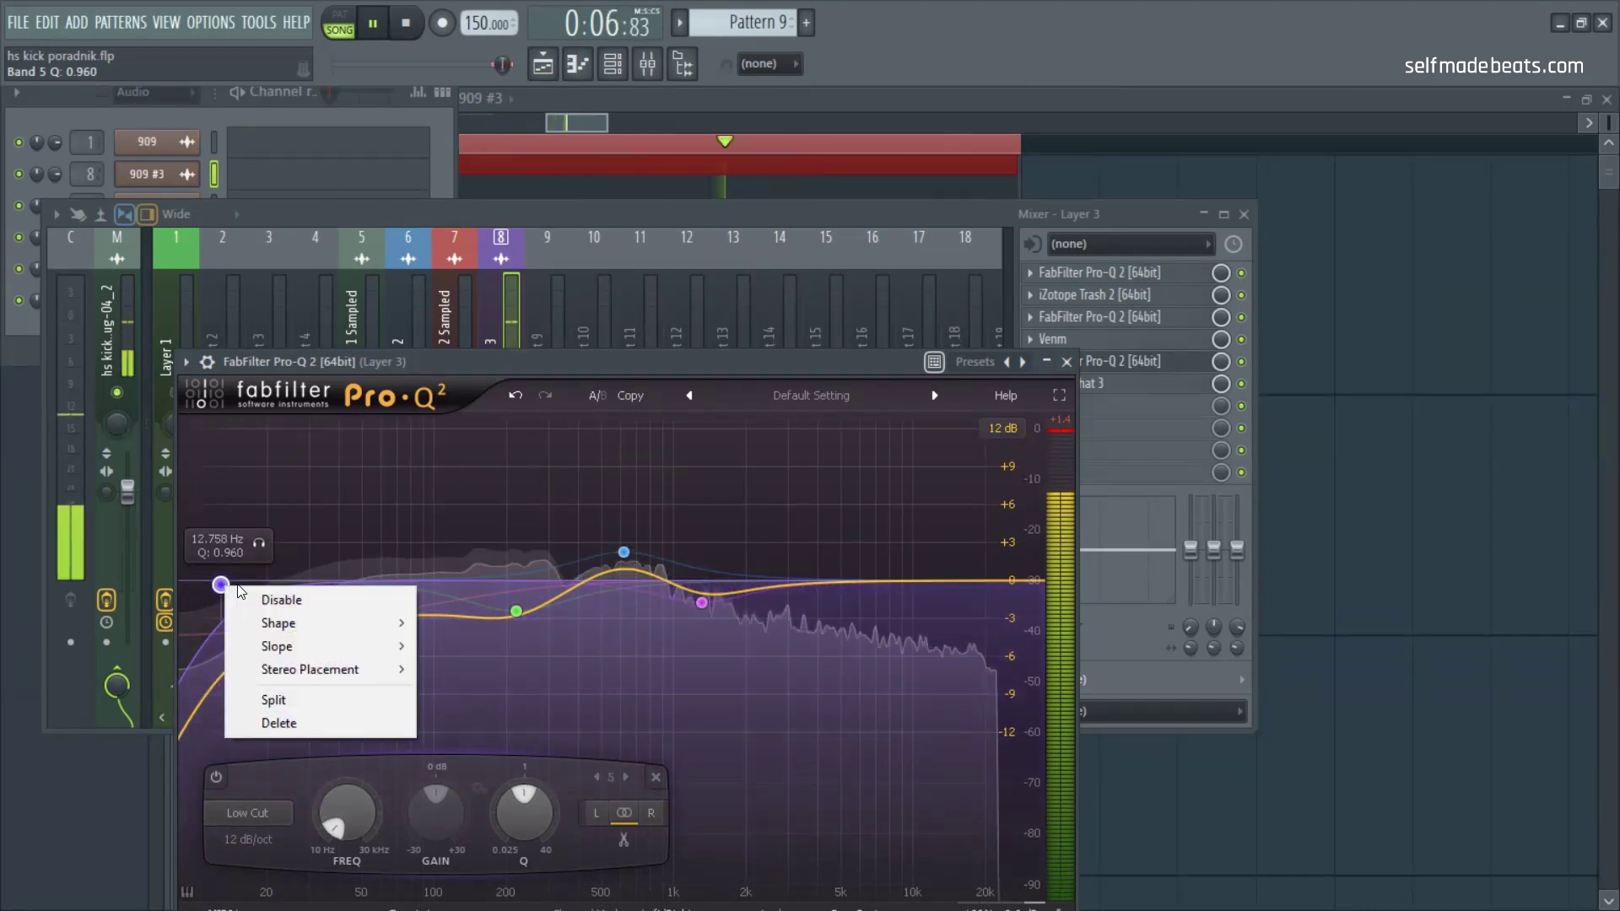
{"action": "right_click", "coordinate": [221, 585]}
{"action": "left_click", "coordinate": [226, 599]}
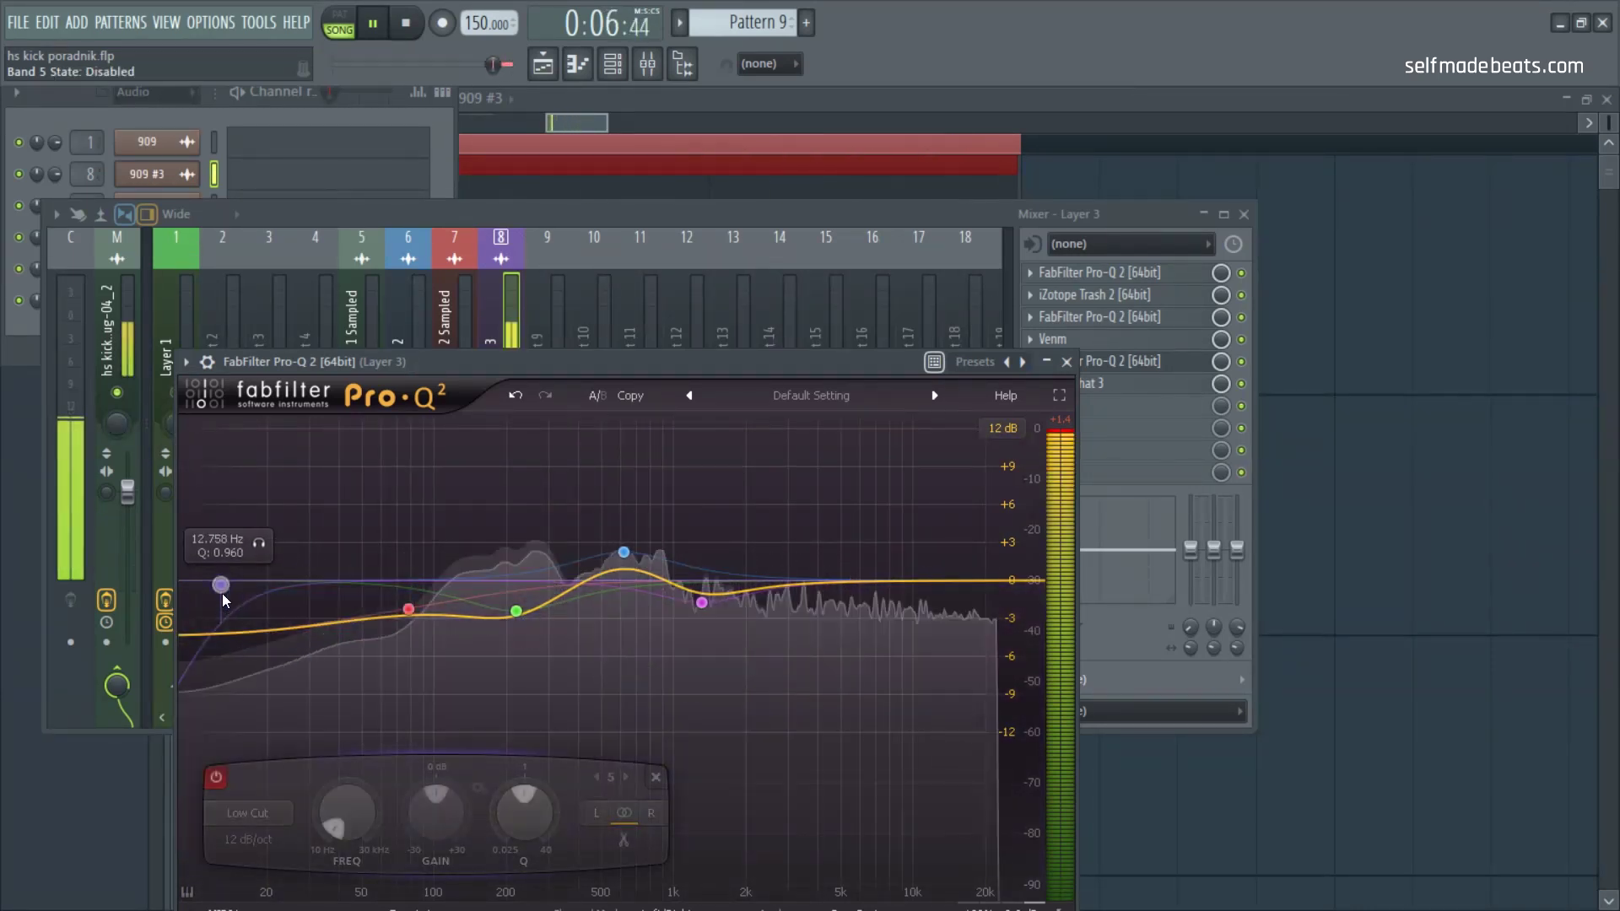
{"action": "left_click_drag", "start_coordinate": [229, 594], "coordinate": [190, 577]}
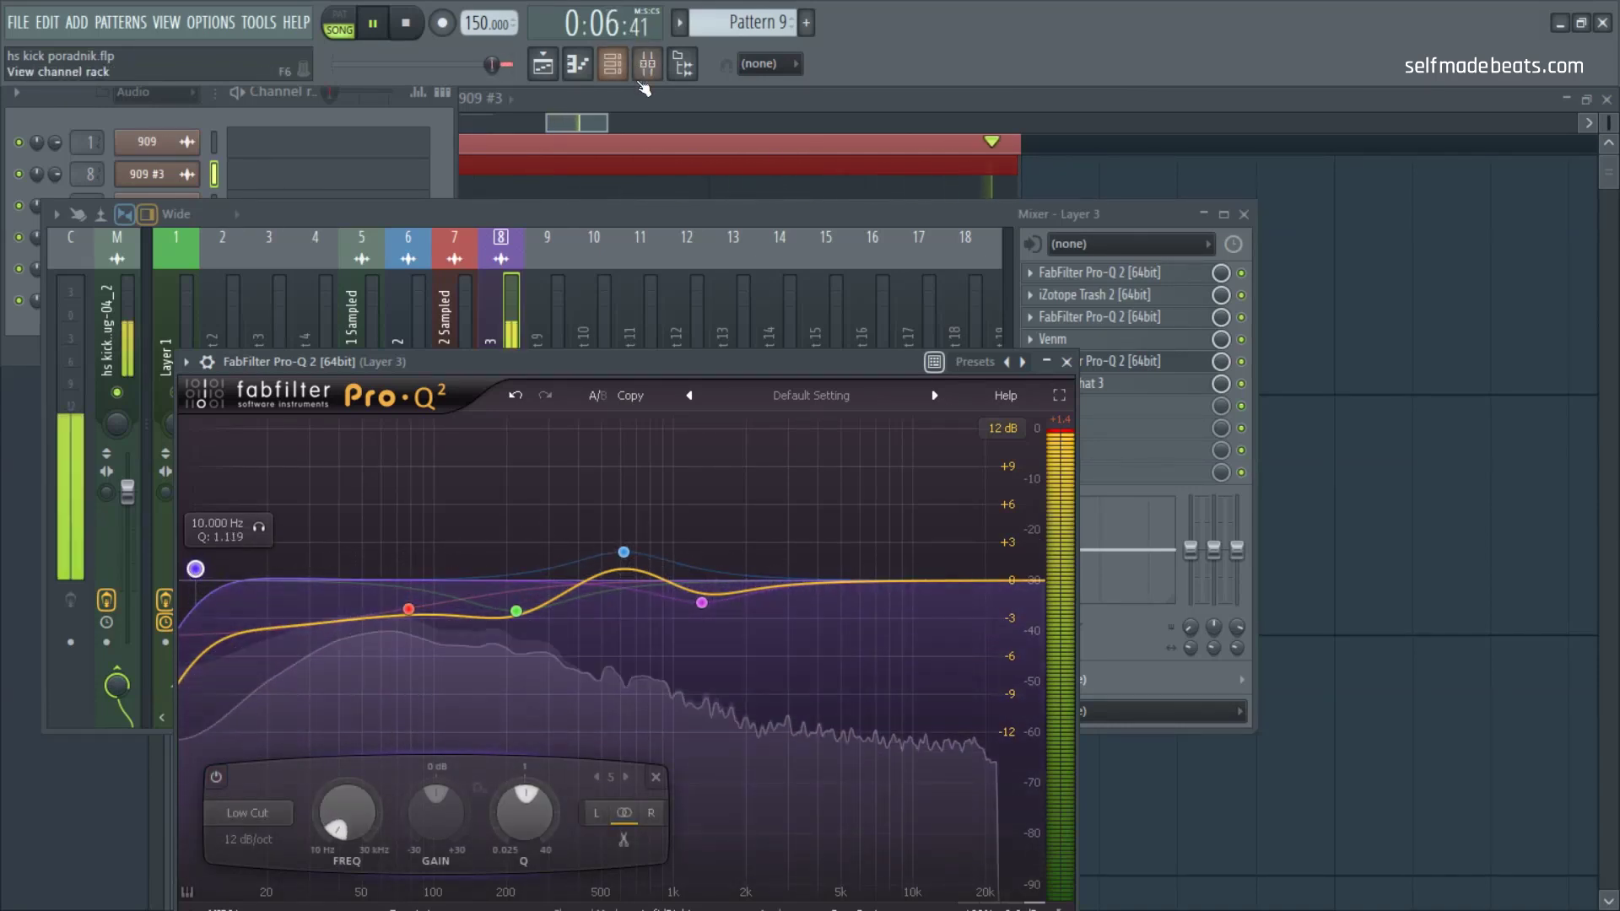
{"action": "mouse_move", "coordinate": [603, 558]}
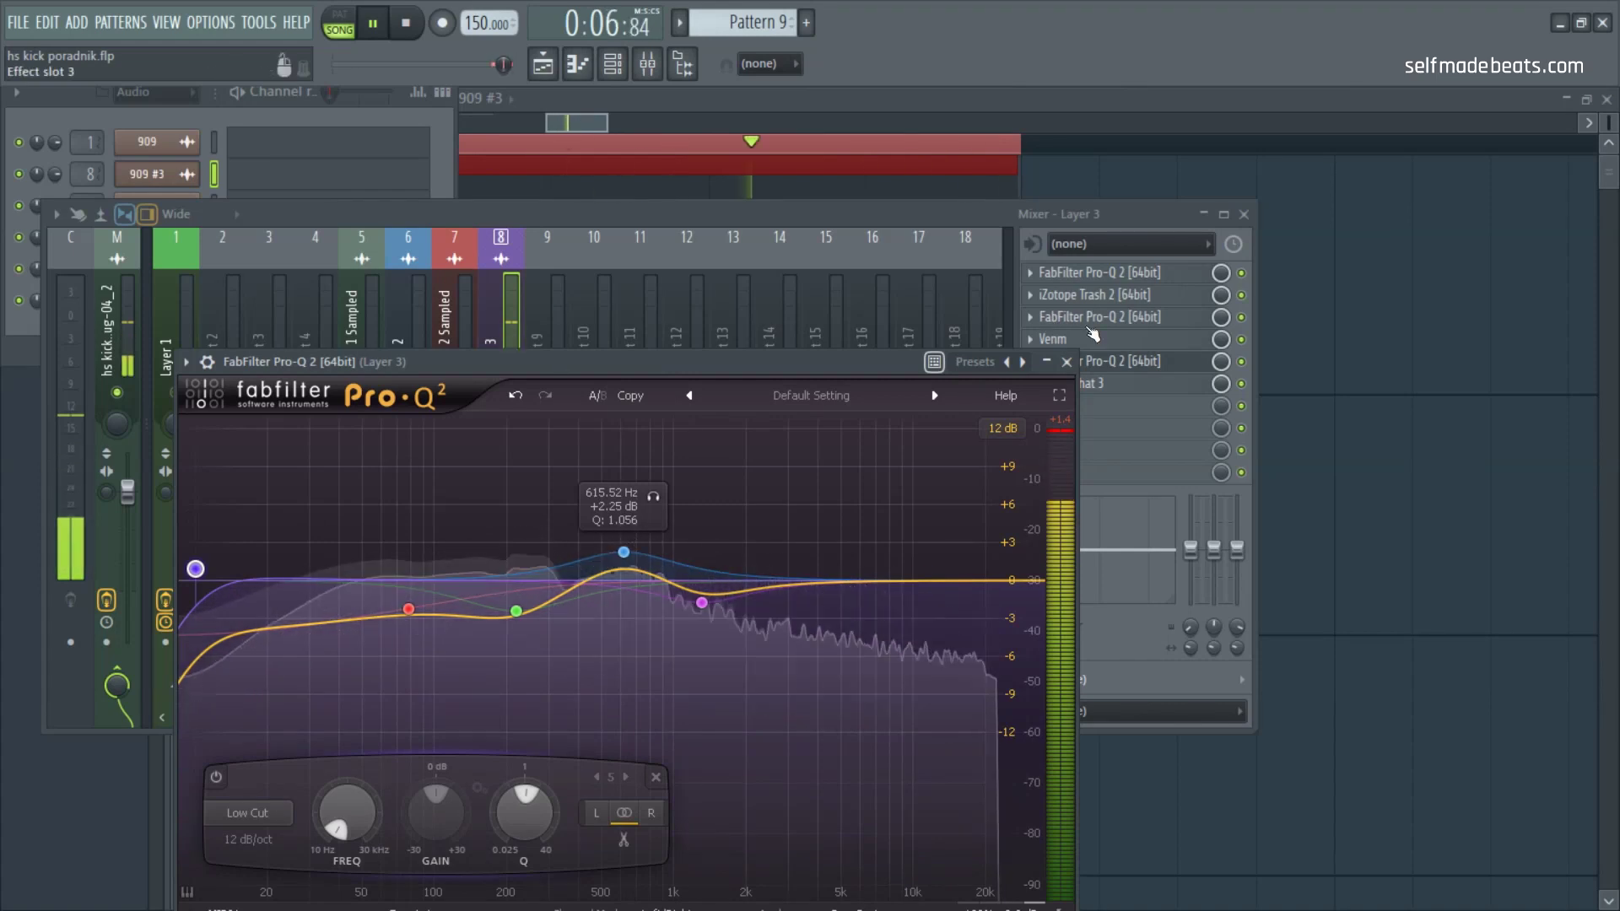
{"action": "left_click", "coordinate": [1066, 361]}
Step: Load Classic Phaser in slot 7, set Upper to about 583 Hz and Stages to 4, turn the Mix toward direct, and close it
{"action": "left_click", "coordinate": [1051, 406]}
{"action": "mouse_move", "coordinate": [1060, 429]}
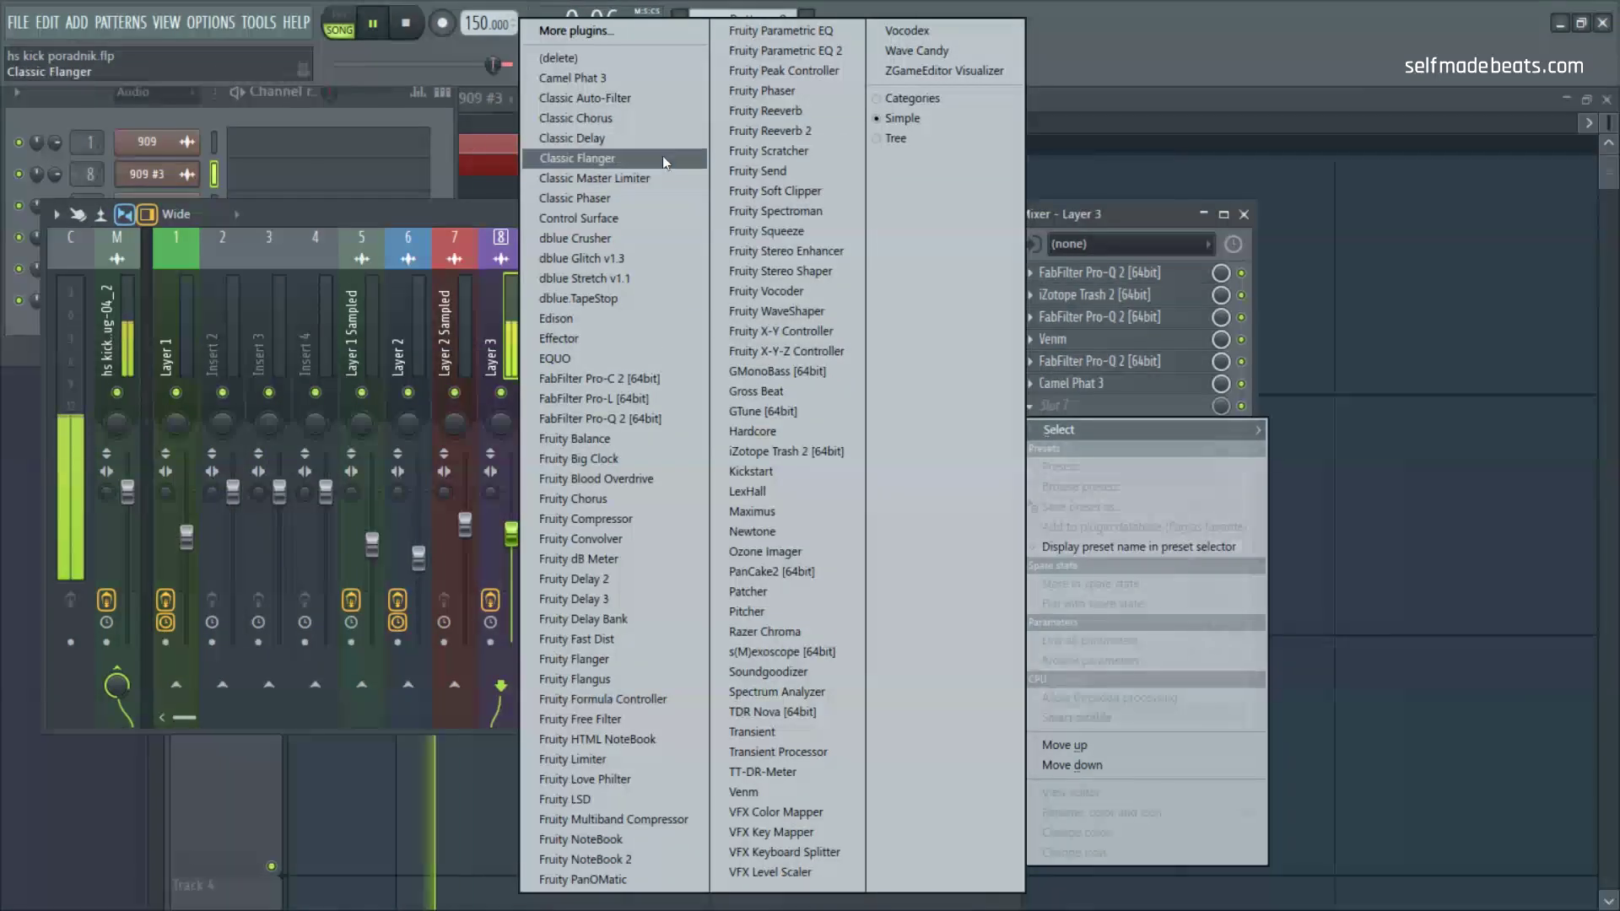
{"action": "left_click", "coordinate": [651, 198]}
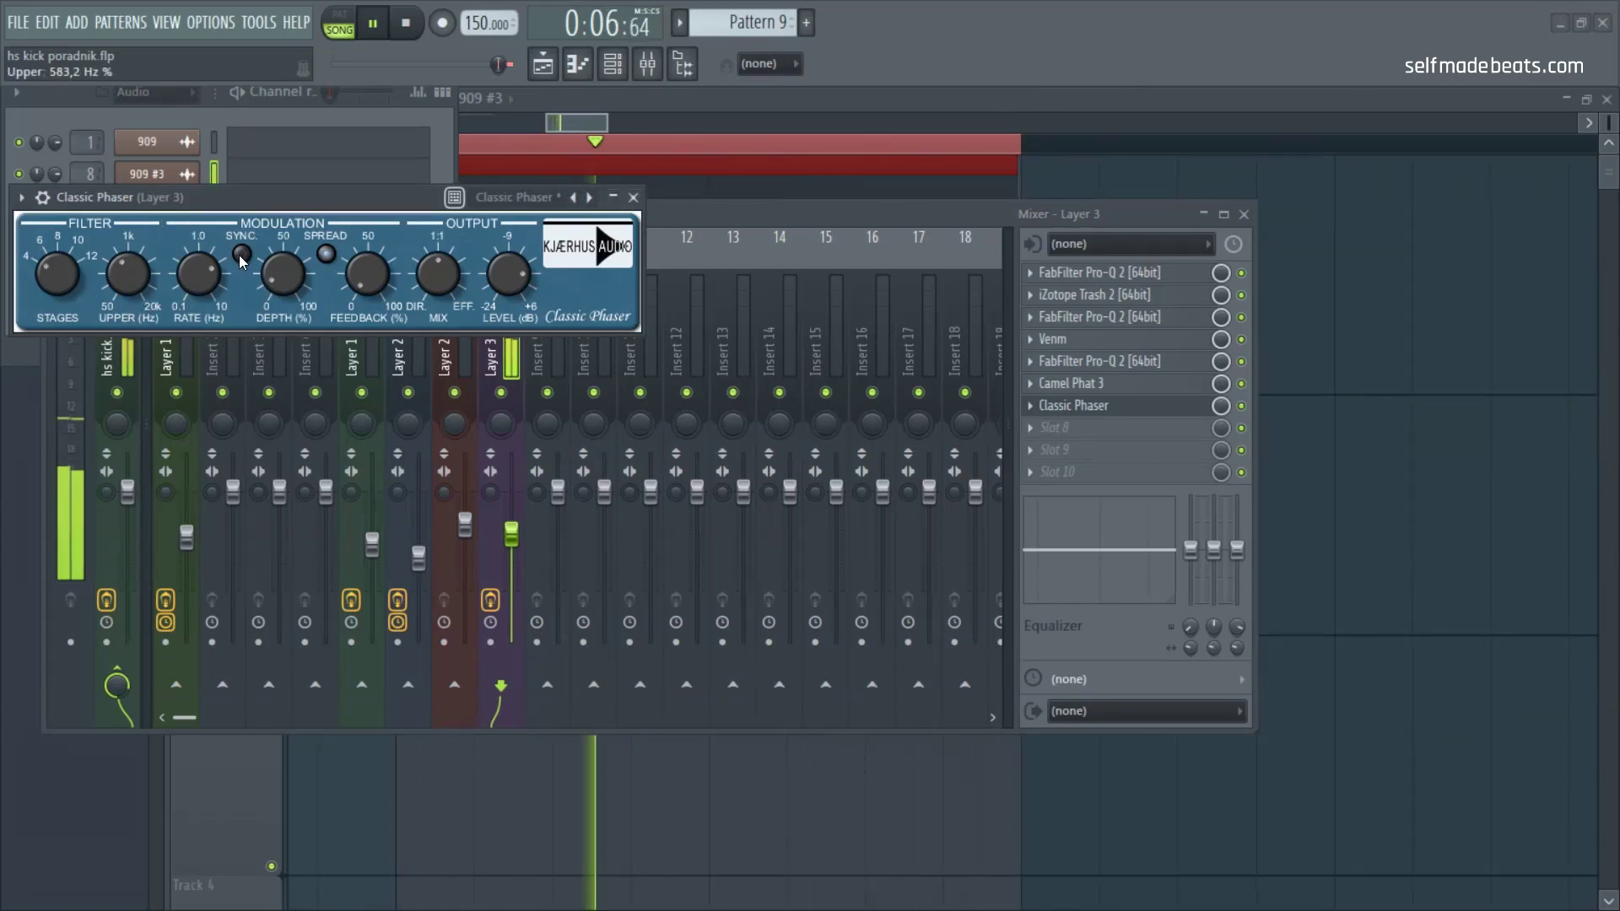
{"action": "scroll", "coordinate": [210, 287], "scroll_direction": "up", "scroll_amount": 1}
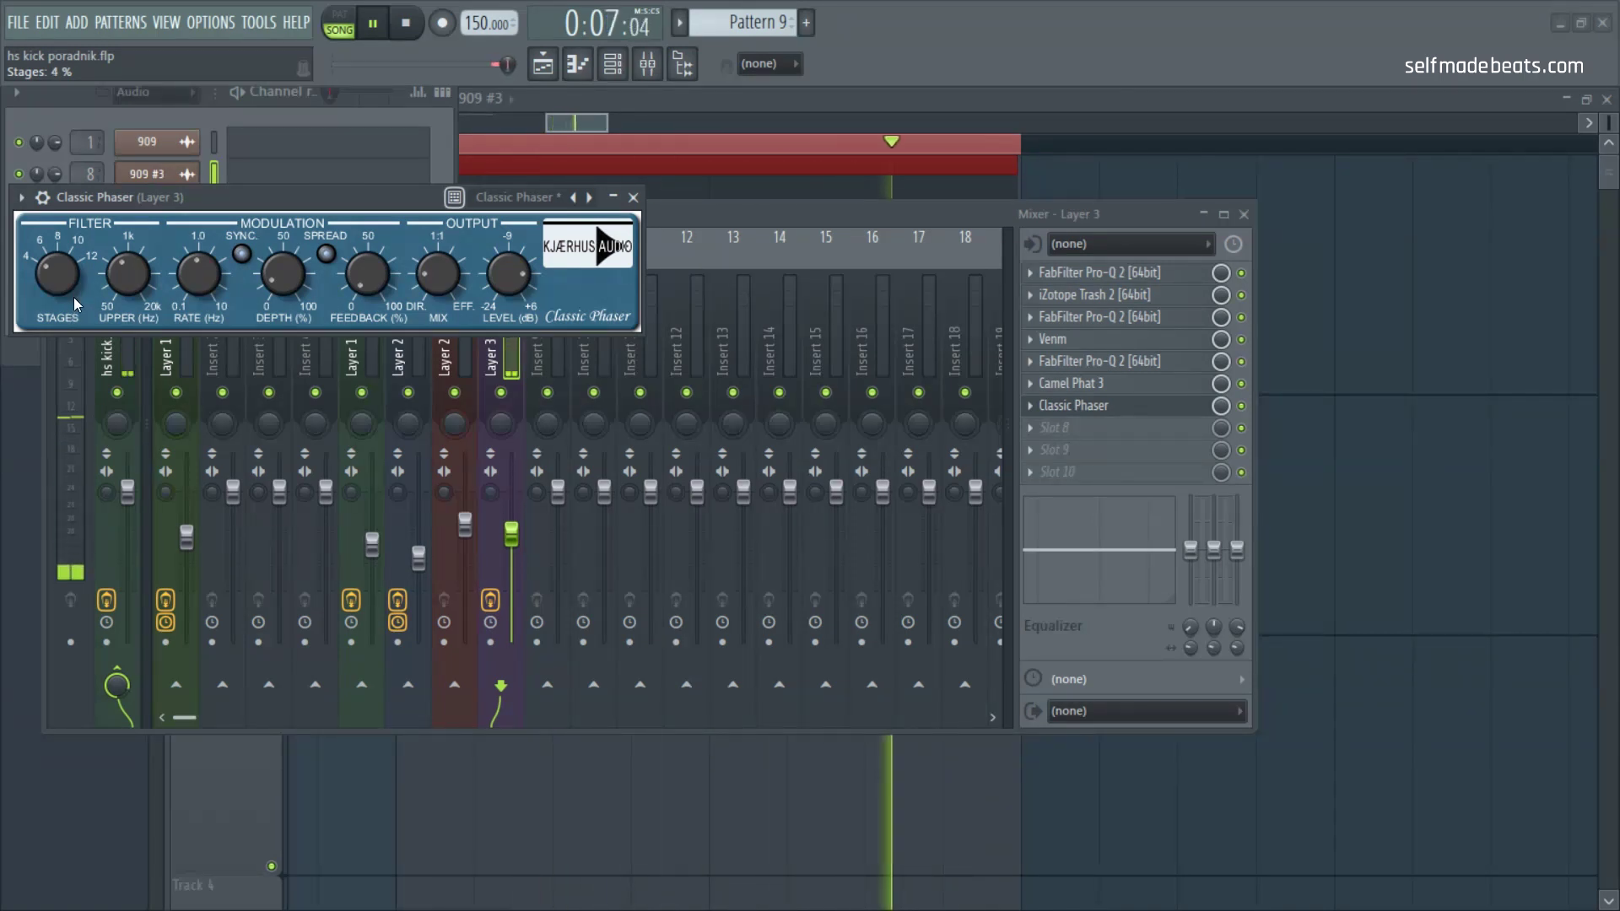
{"action": "left_click", "coordinate": [632, 196]}
Step: Load FabFilter Pro-Q 2 in slot 8 of Layer 3, add a −3 dB bell cut at about 322 Hz with Q 1.000, and close it
{"action": "left_click", "coordinate": [1040, 427]}
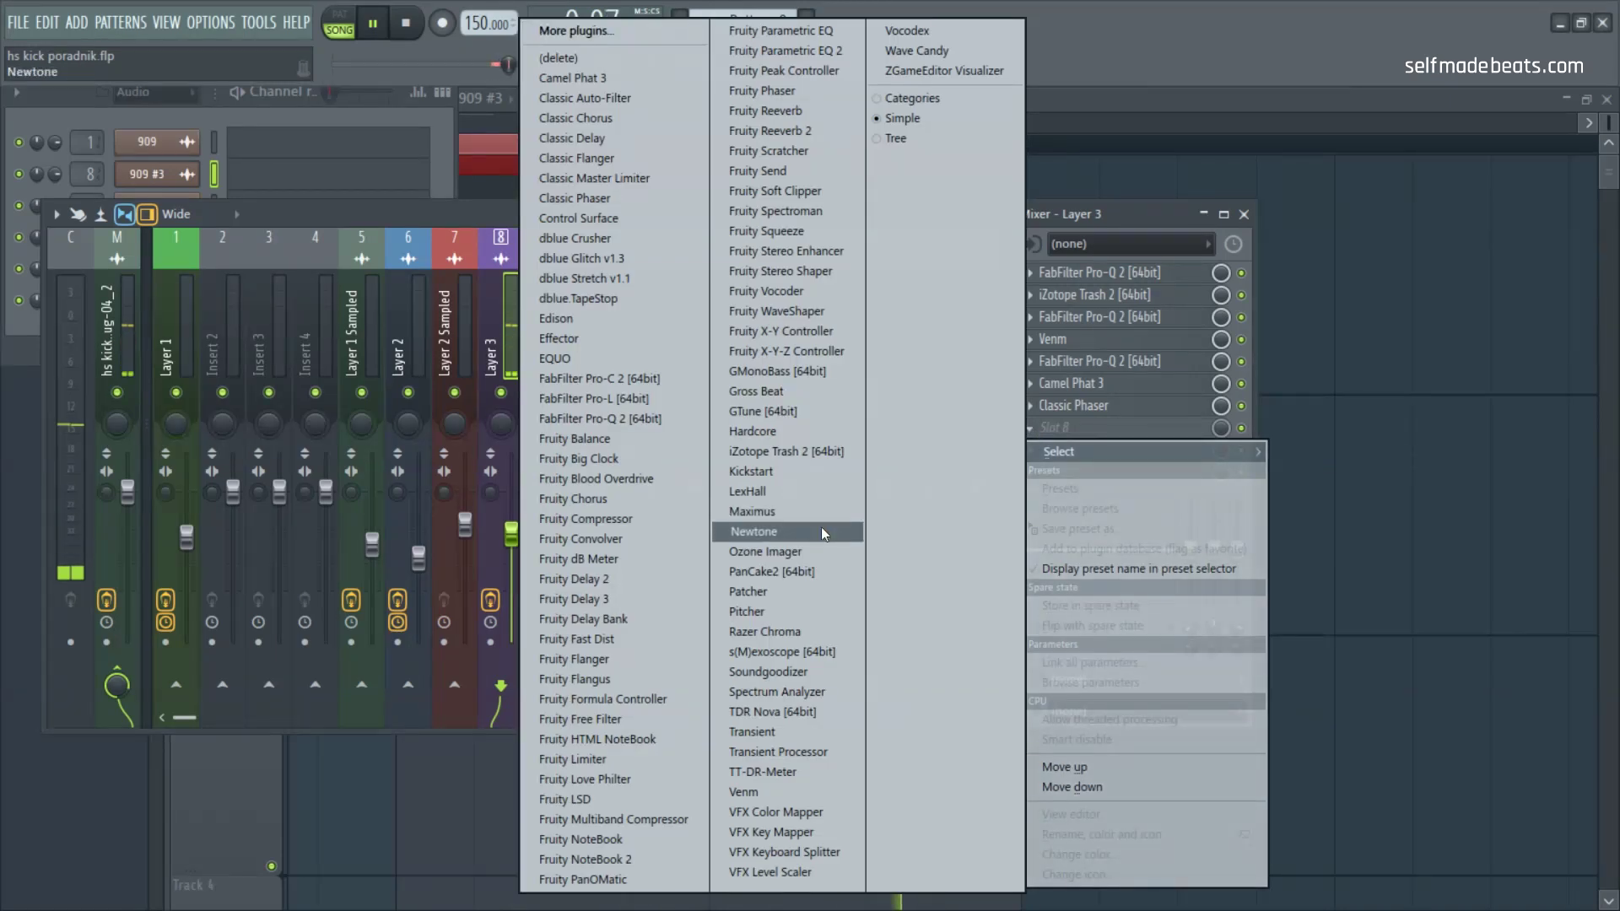
{"action": "left_click", "coordinate": [595, 419]}
{"action": "left_click_drag", "start_coordinate": [398, 448], "coordinate": [420, 481]}
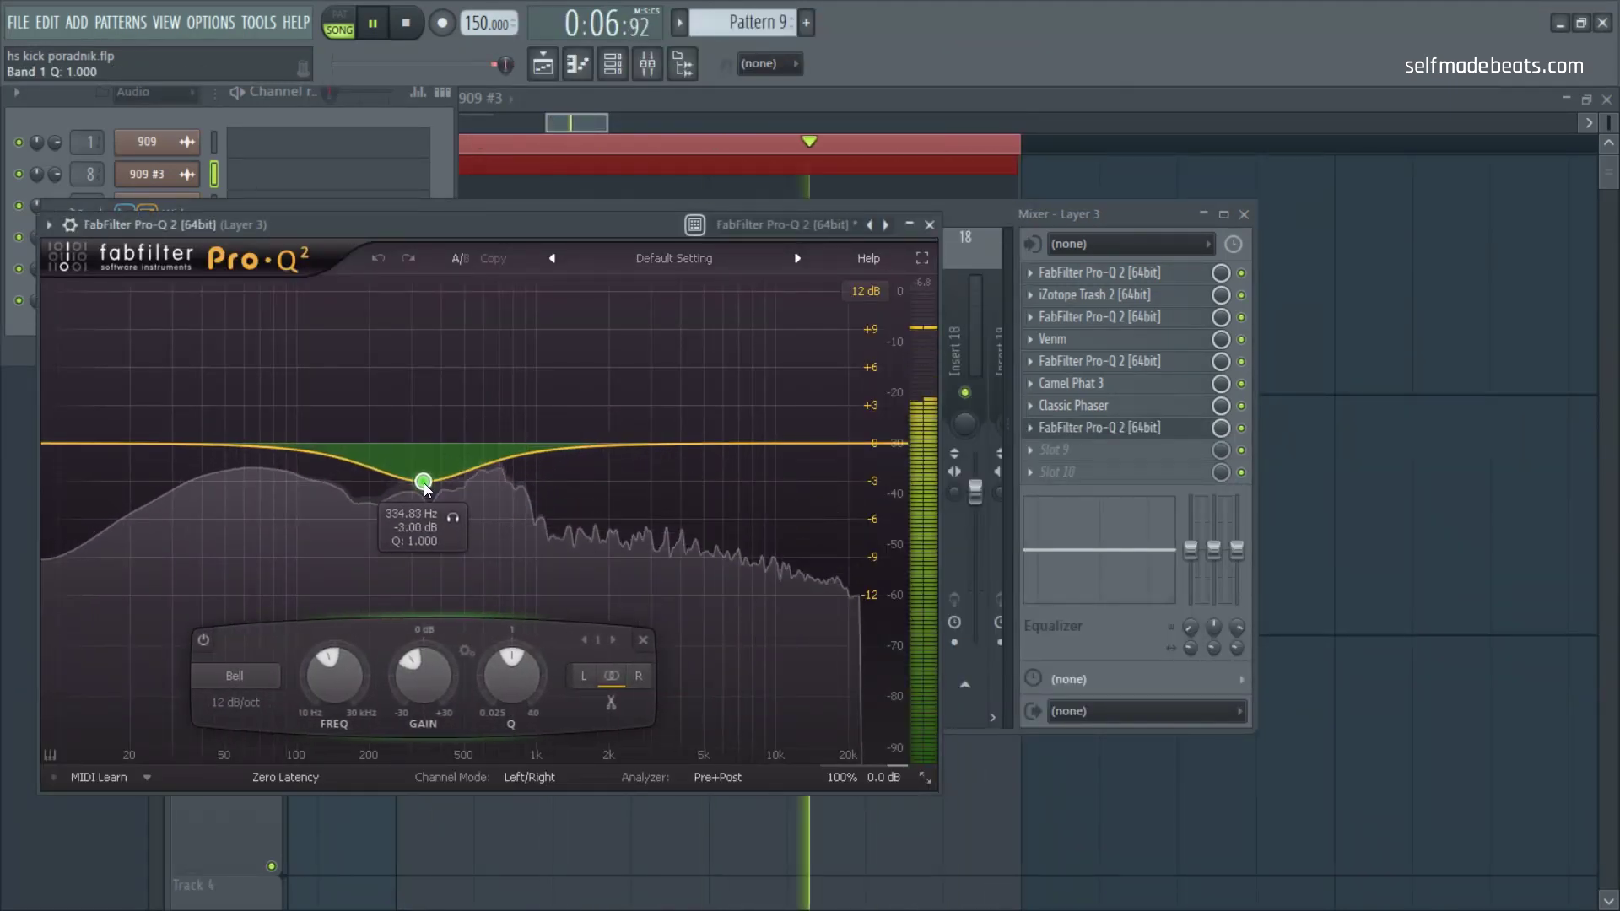
{"action": "left_click", "coordinate": [928, 224]}
Step: Reopen slot 8's Pro-Q 2 and add a gentle low-shelf cut with Q 0.300 at about 110 Hz
{"action": "left_click", "coordinate": [1031, 452]}
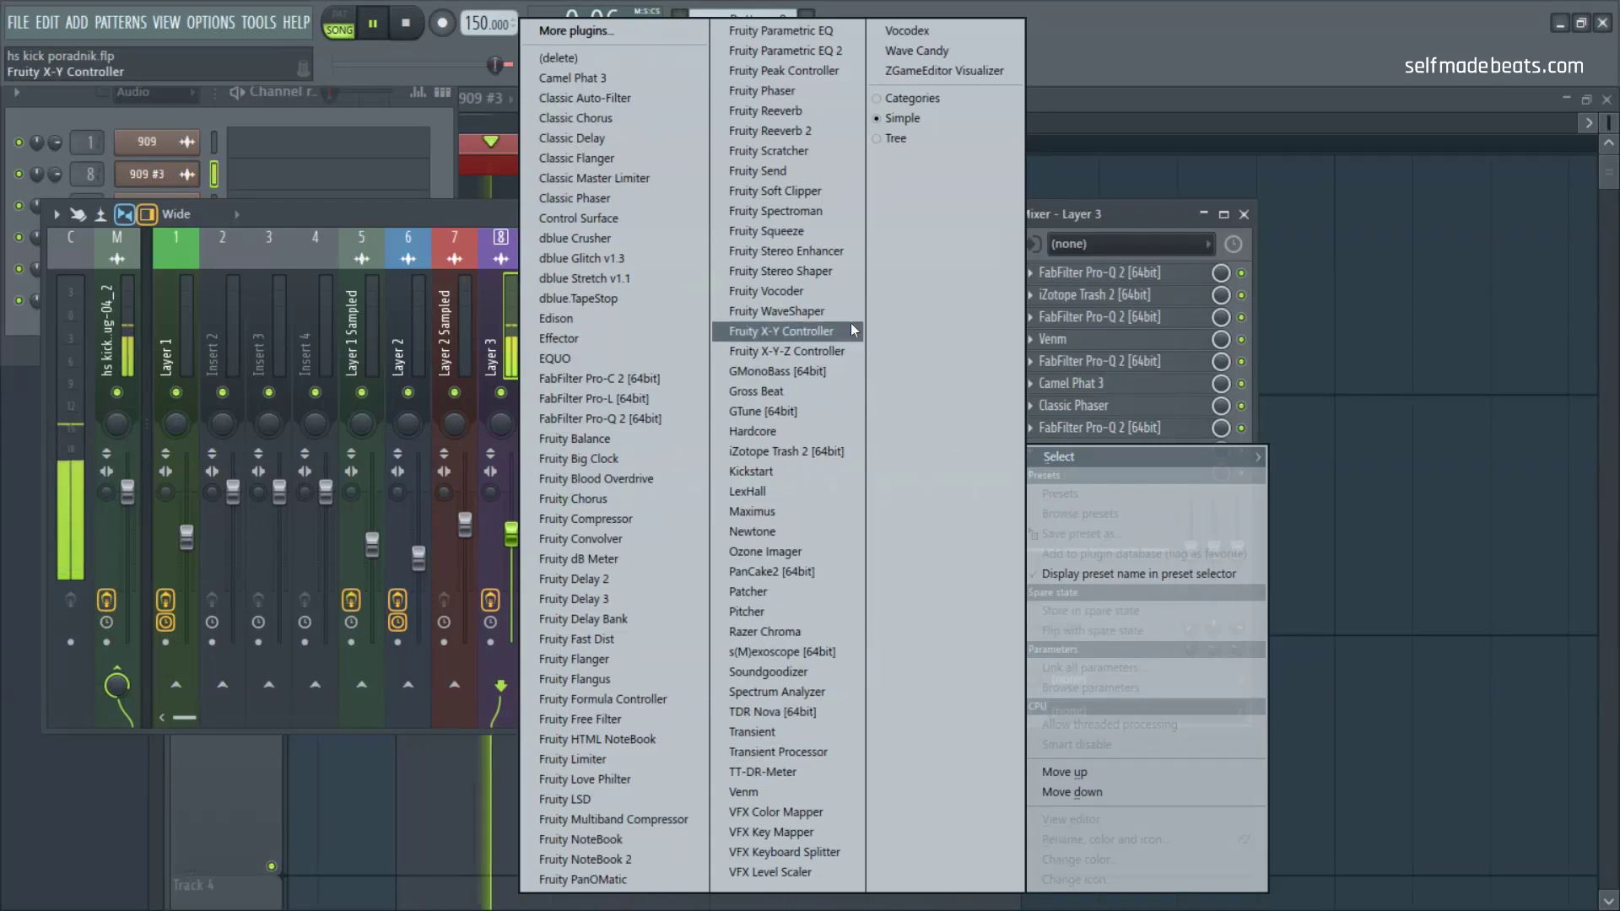
{"action": "left_click", "coordinate": [1137, 244]}
{"action": "left_click", "coordinate": [1127, 427]}
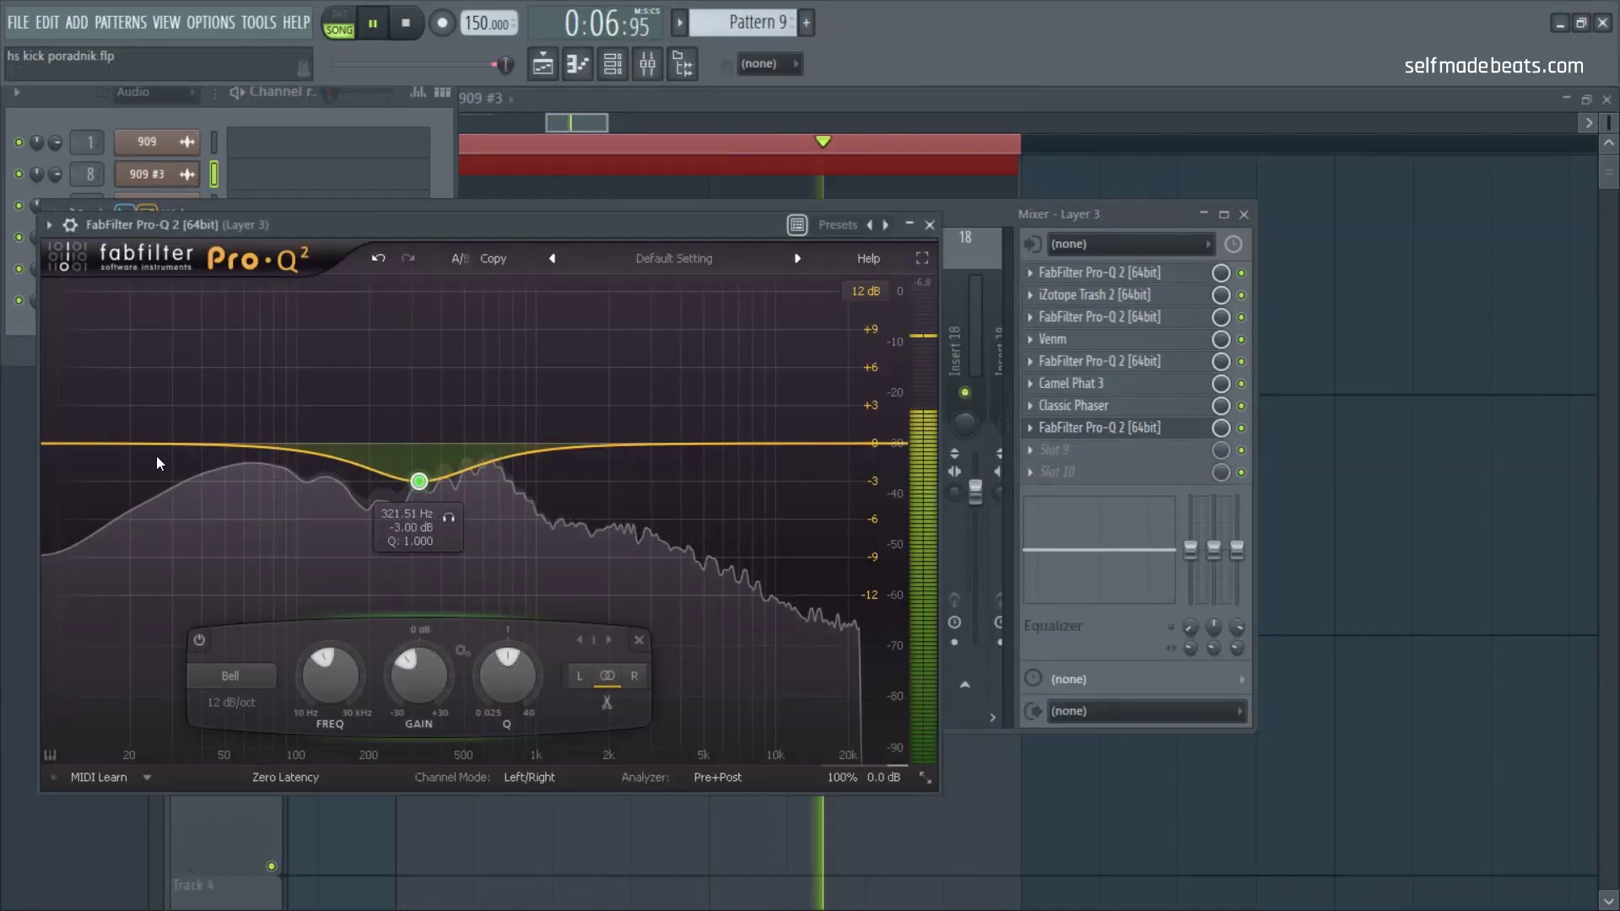
{"action": "left_click_drag", "start_coordinate": [71, 445], "coordinate": [304, 456]}
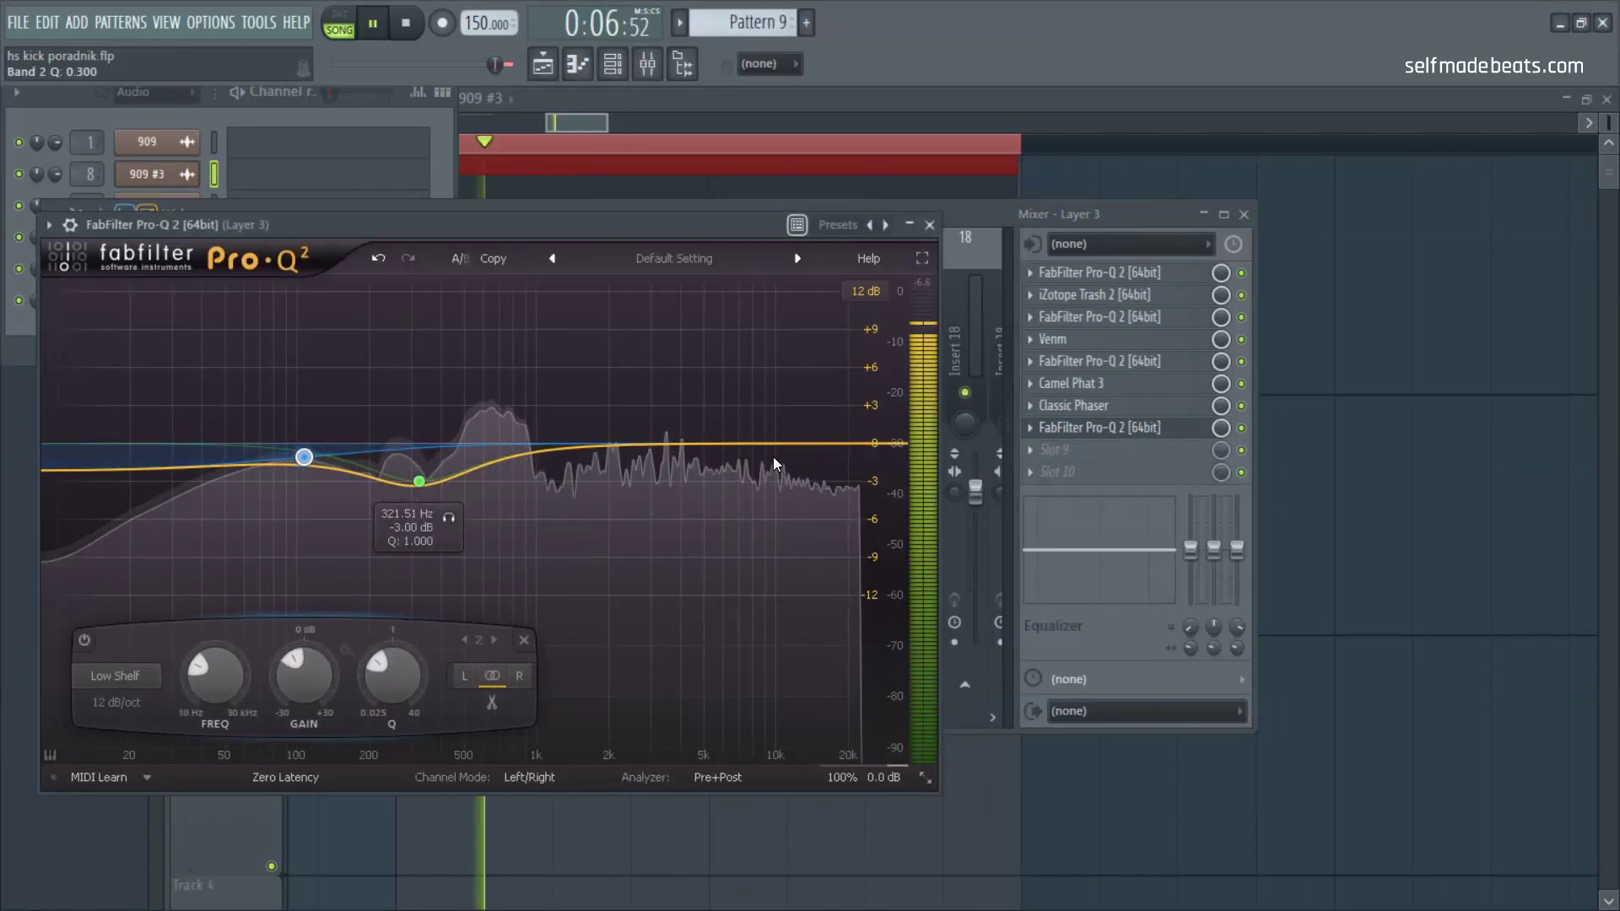
Step: Add a −2.17 dB bell at 1012 Hz and a +2.83 dB bell at about 641 Hz with Q 6.424, solo the latter, and close the equalizer
{"action": "left_click_drag", "start_coordinate": [528, 456], "coordinate": [491, 407]}
{"action": "scroll", "coordinate": [498, 397], "scroll_direction": "up", "scroll_amount": 3}
{"action": "scroll", "coordinate": [514, 379], "scroll_direction": "up", "scroll_amount": 5}
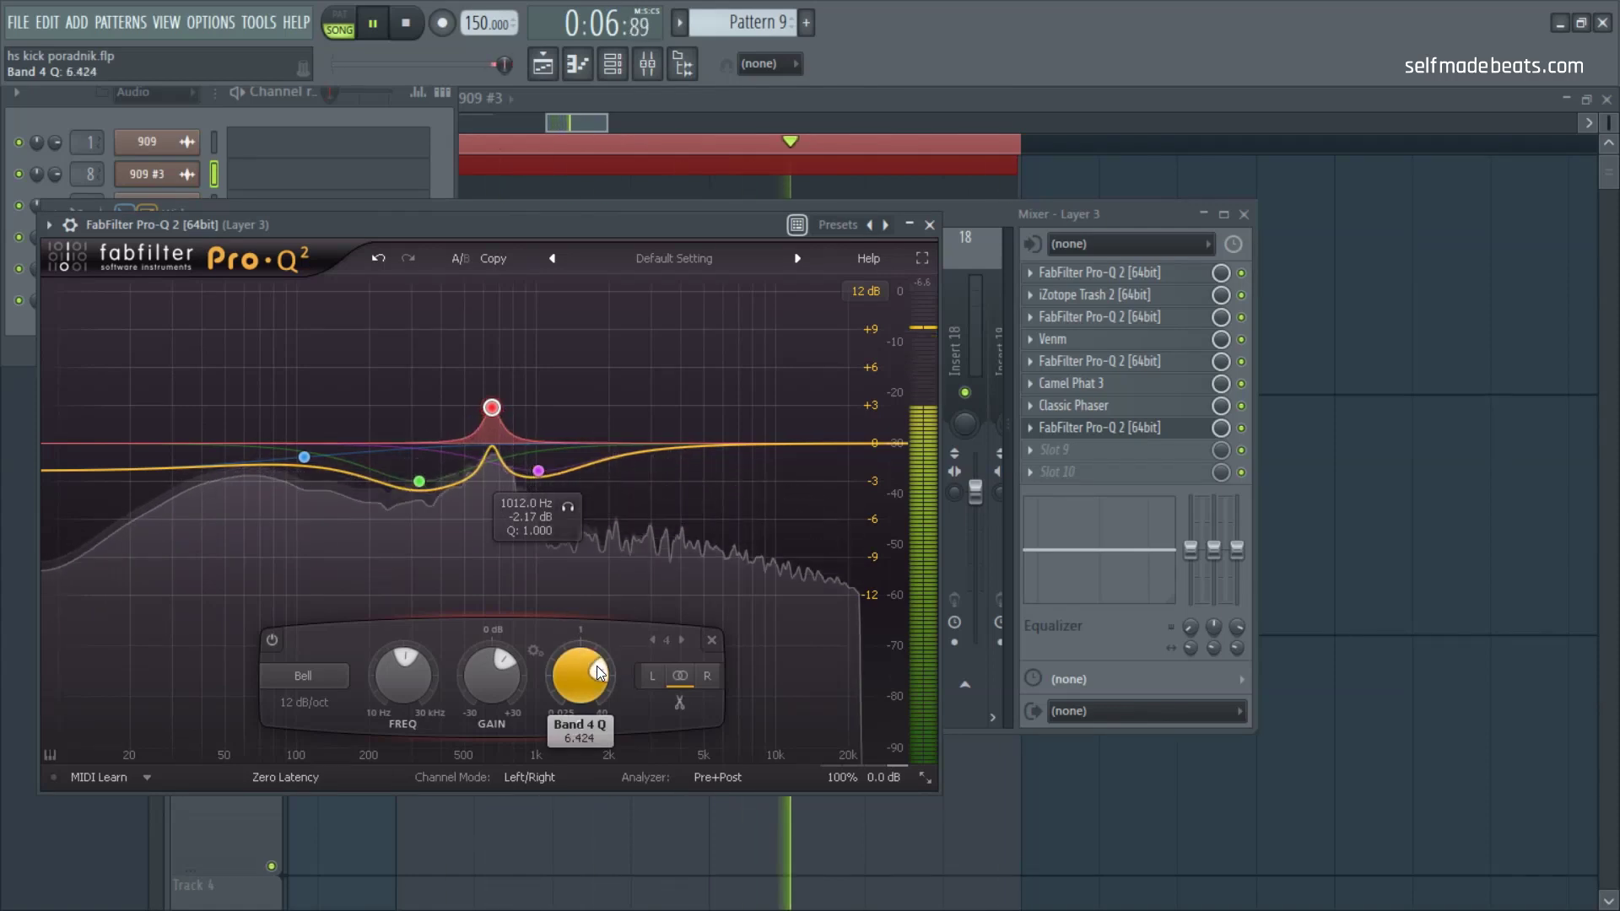
{"action": "left_click_drag", "start_coordinate": [518, 361], "coordinate": [518, 361]}
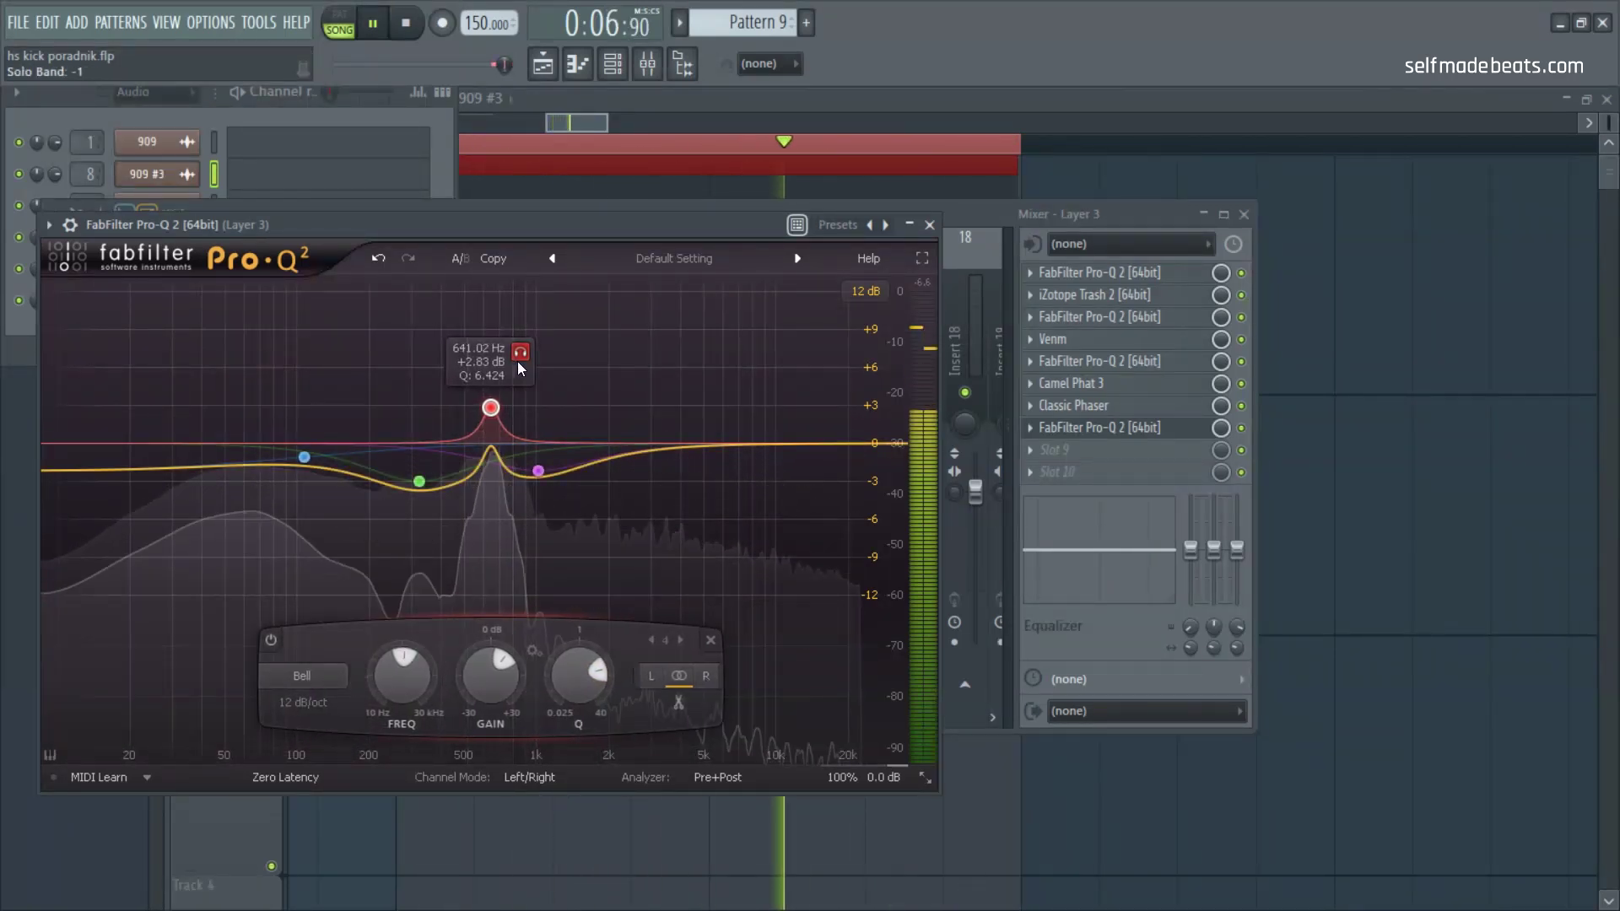
{"action": "left_click", "coordinate": [929, 224]}
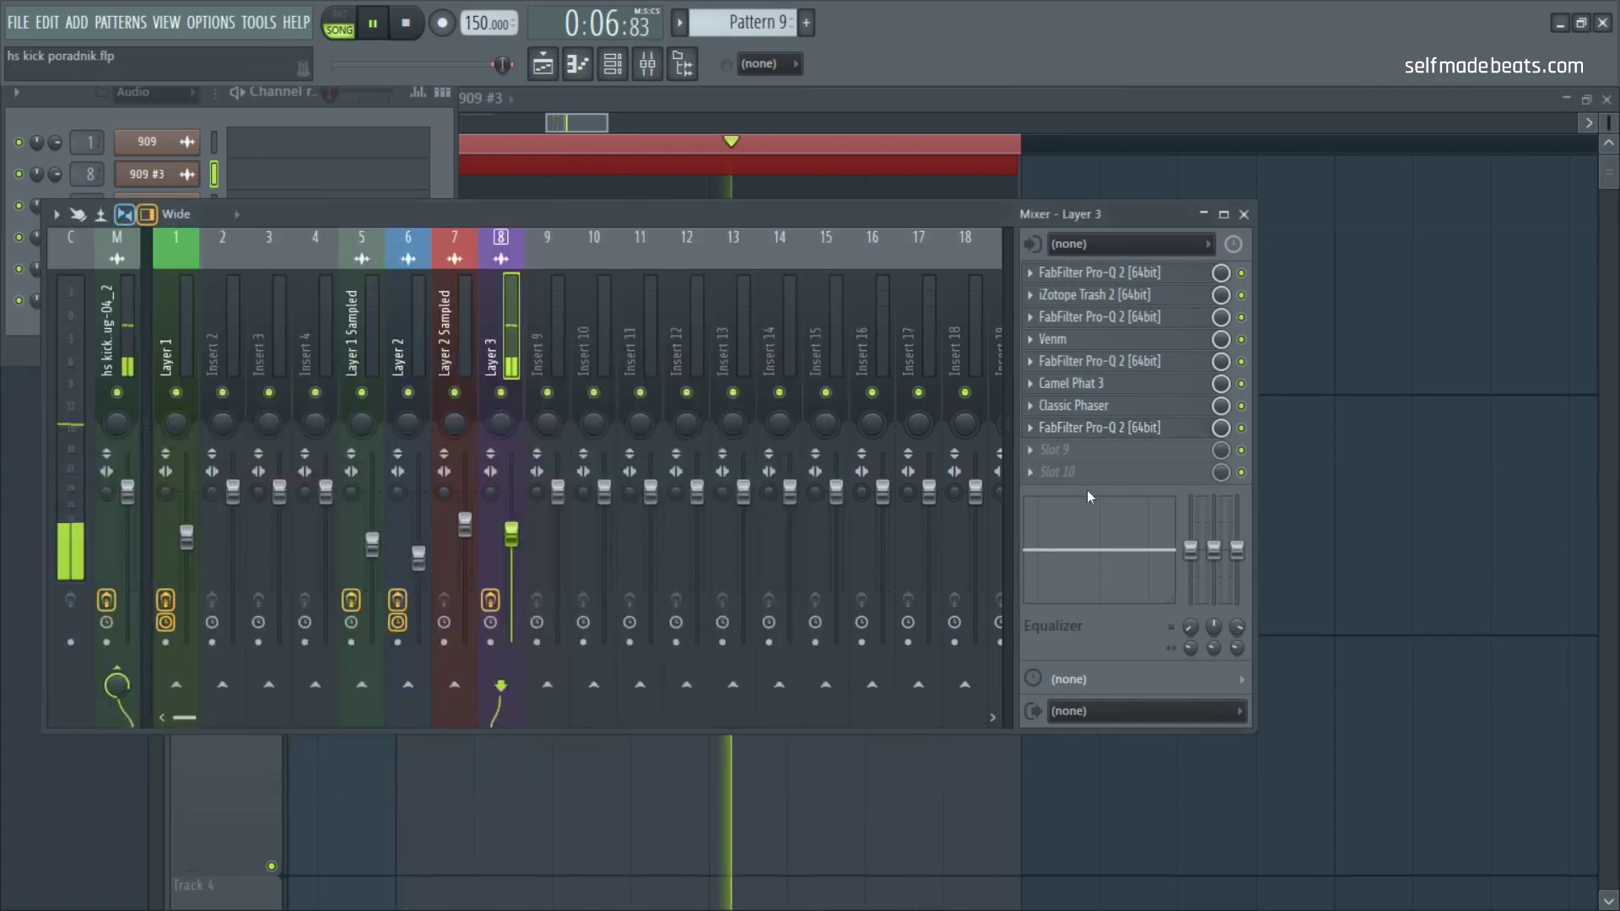
Step: Load Venm in slot 9 and set Mix to 44.25 %, Drive to 18.1 dB and Balance to -40 %
{"action": "left_click", "coordinate": [1030, 450]}
{"action": "mouse_move", "coordinate": [1031, 456]}
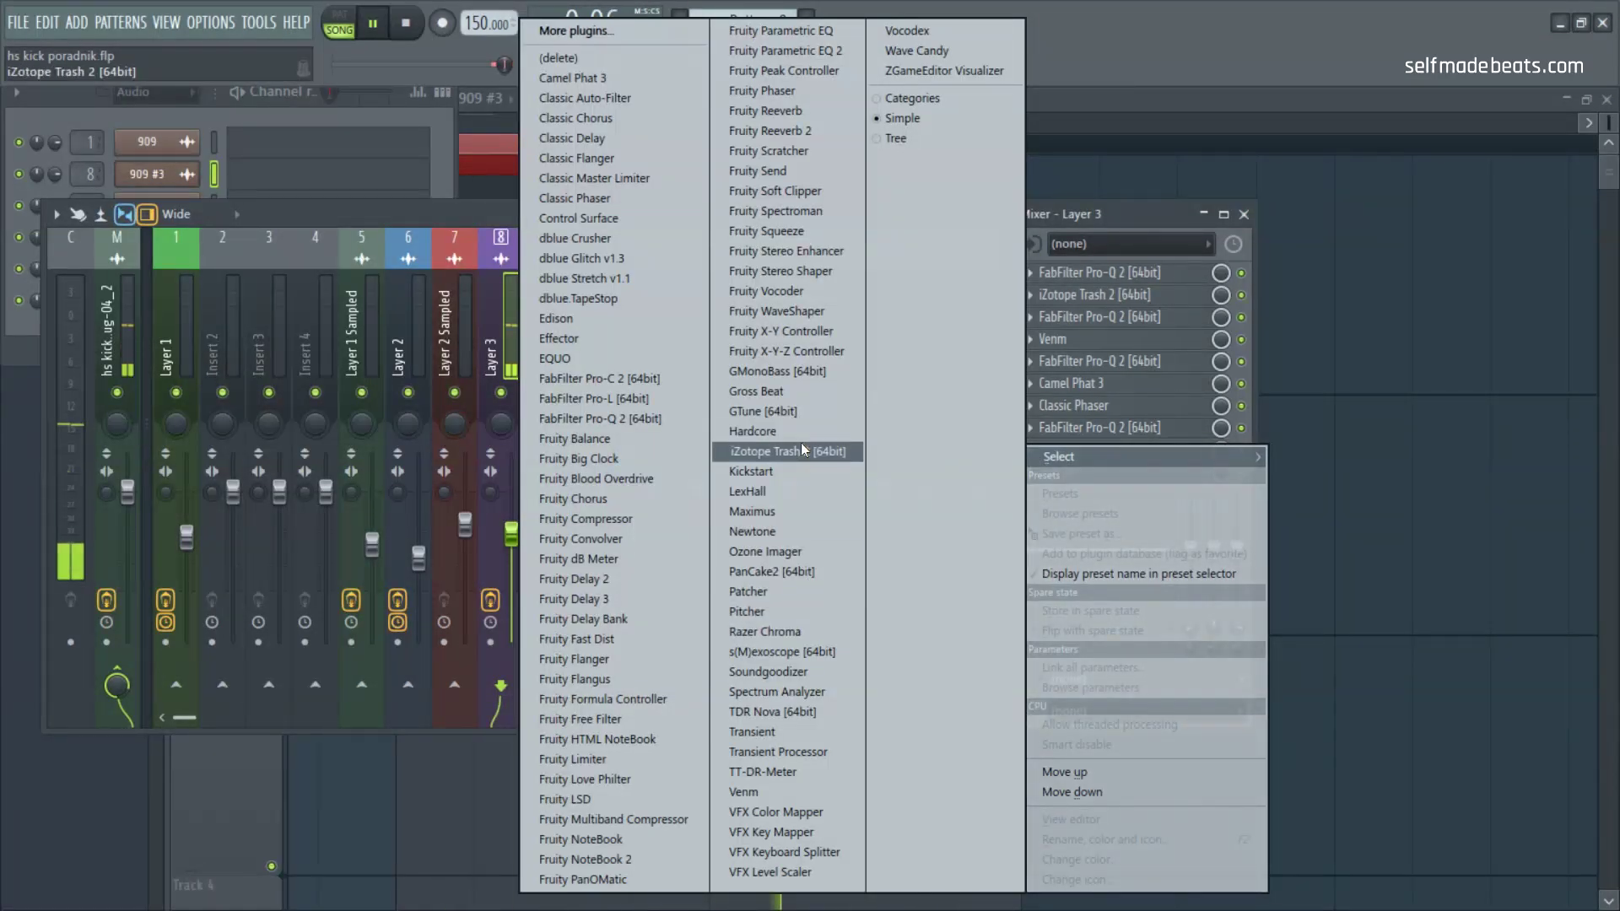
{"action": "left_click", "coordinate": [842, 793]}
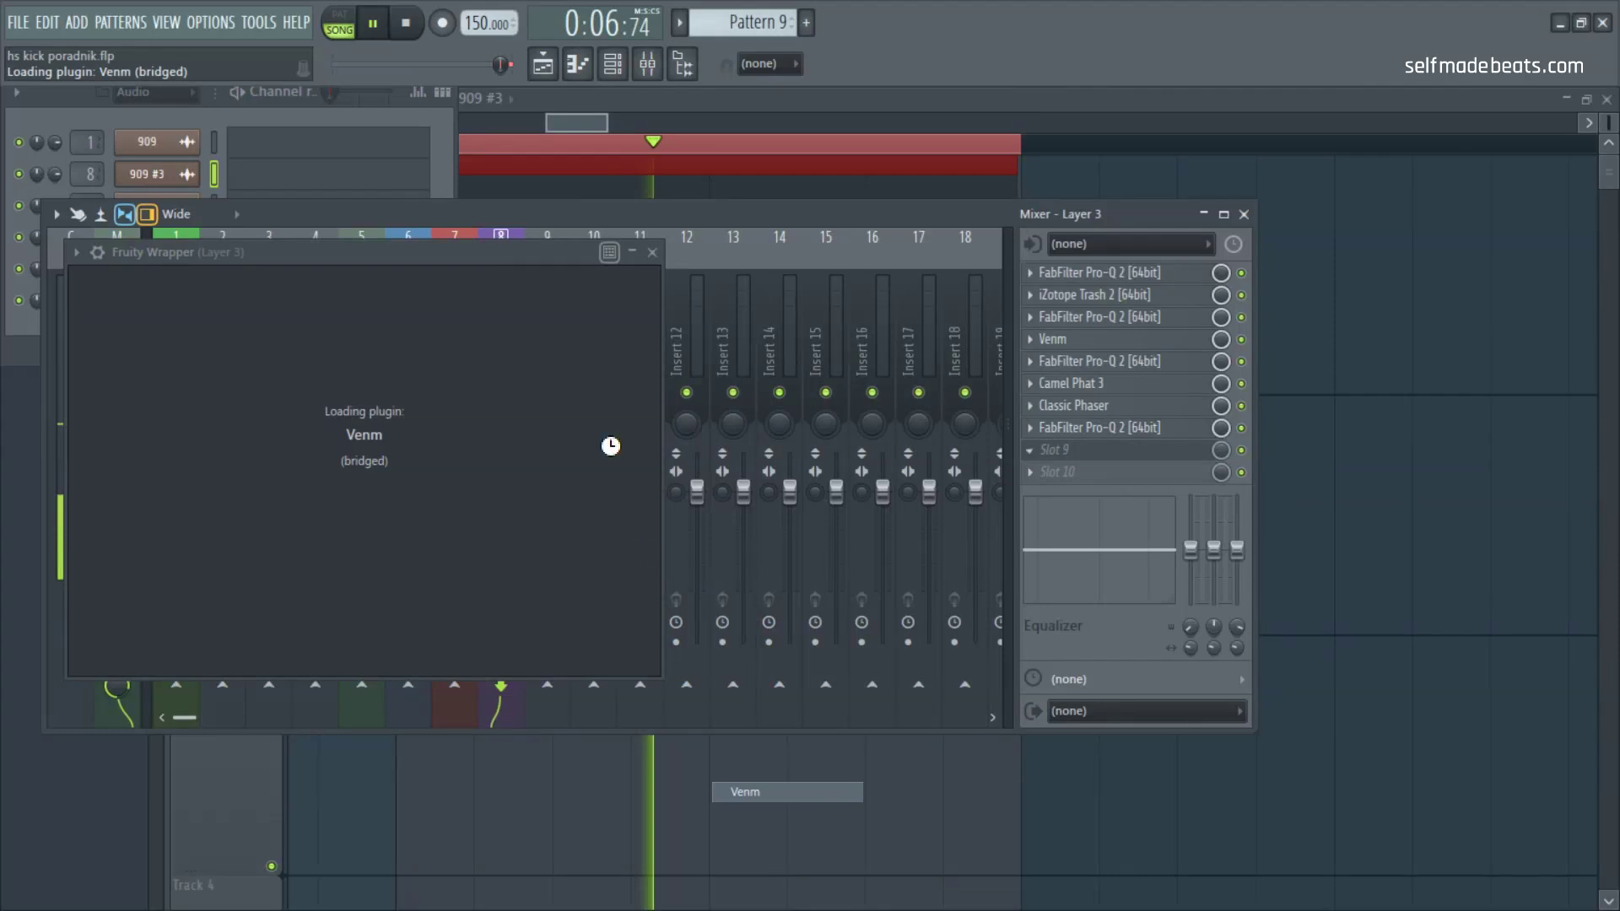
{"action": "left_click_drag", "start_coordinate": [93, 329], "coordinate": [141, 329]}
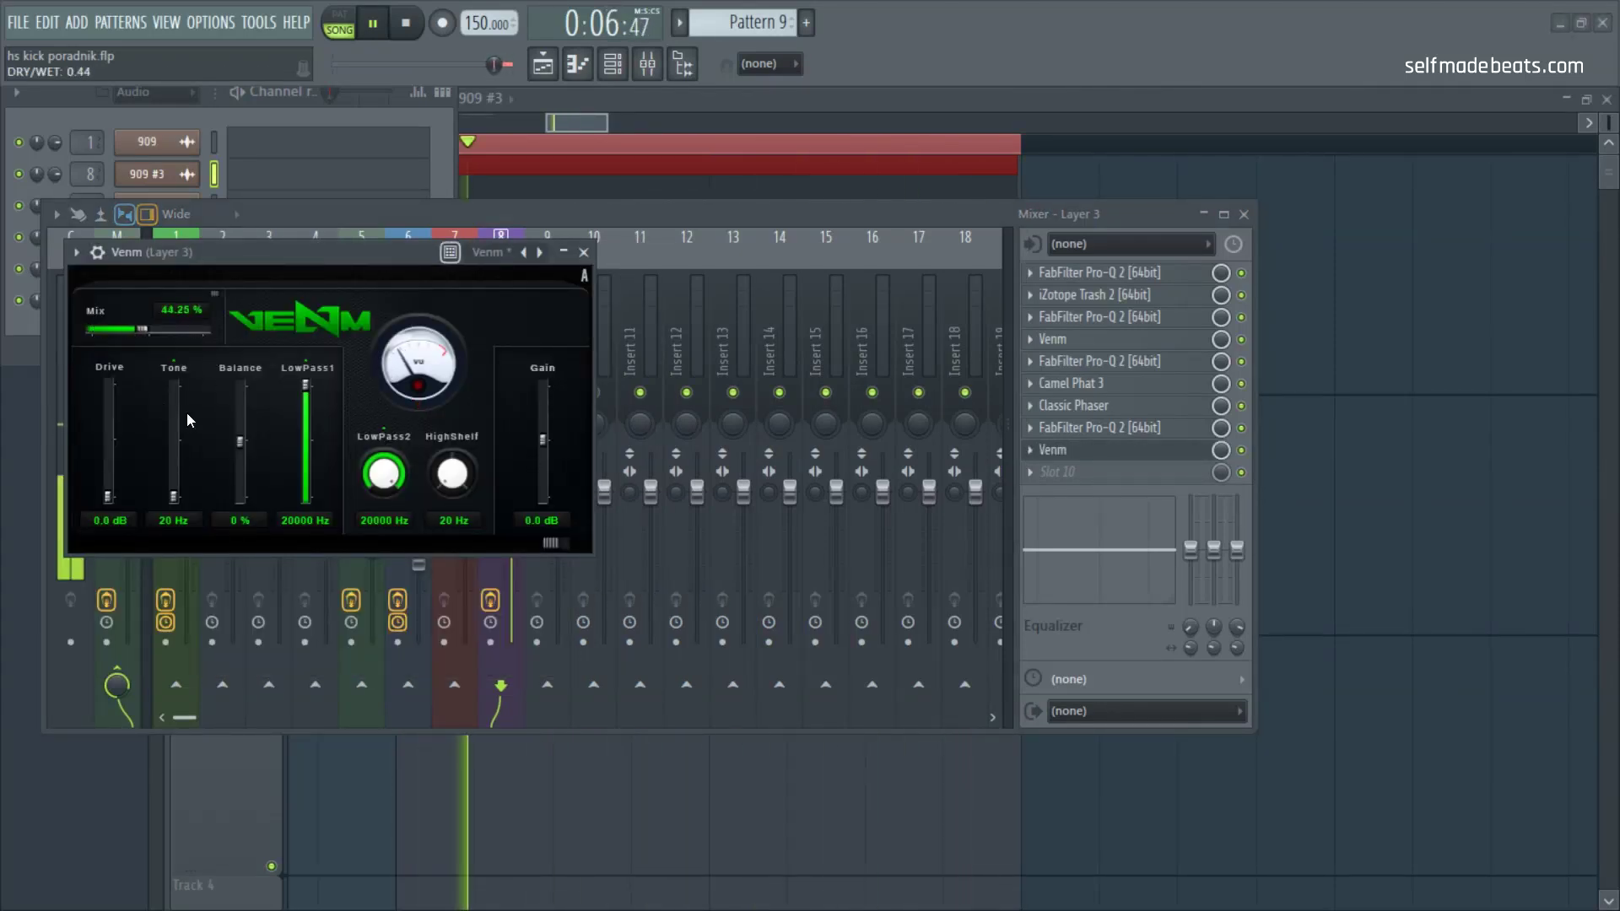
{"action": "left_click_drag", "start_coordinate": [118, 481], "coordinate": [244, 468]}
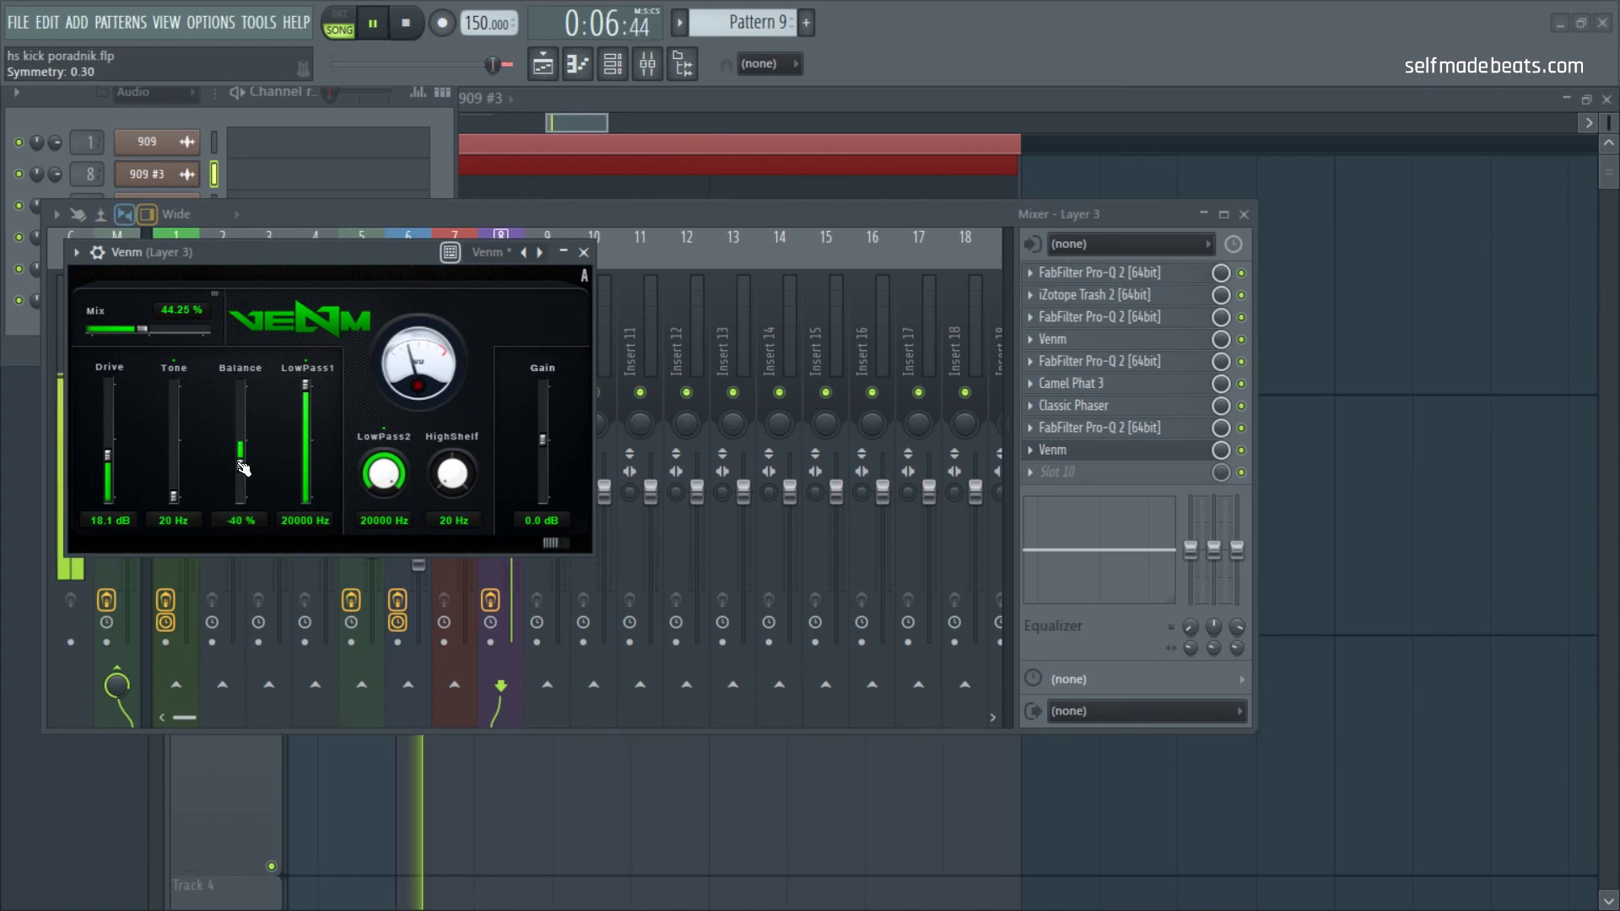
Step: Set slot 9 Venm's Mix to 27.38 % and Drive to 25.0 dB, and close the plugin
{"action": "left_click_drag", "start_coordinate": [126, 335], "coordinate": [123, 329]}
{"action": "left_click_drag", "start_coordinate": [108, 458], "coordinate": [108, 439]}
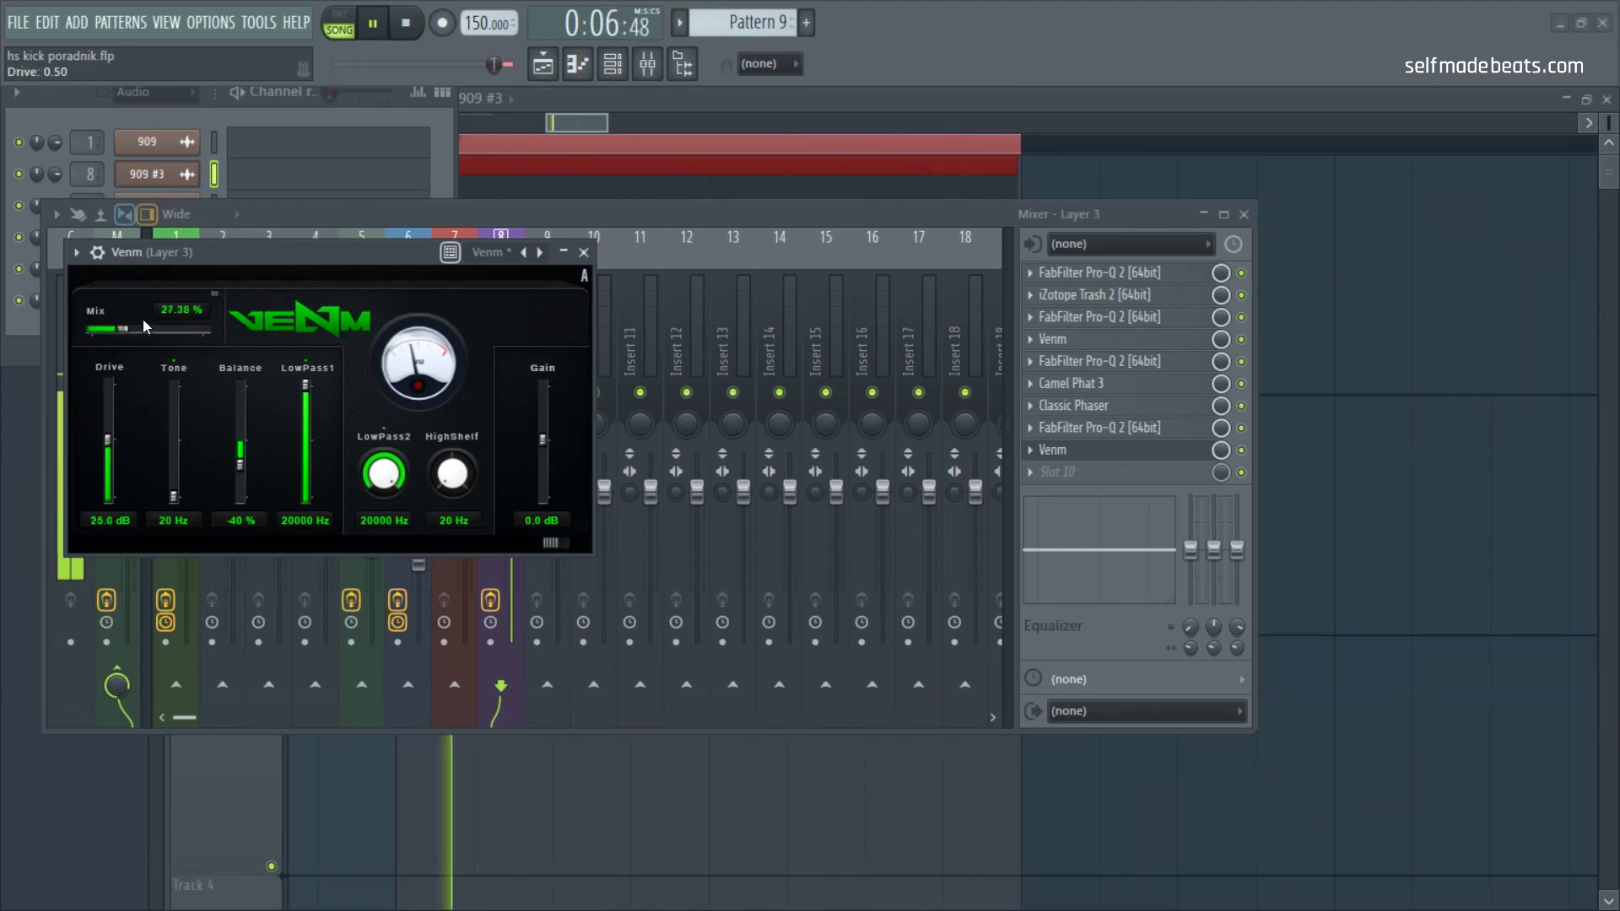
{"action": "left_click", "coordinate": [584, 252]}
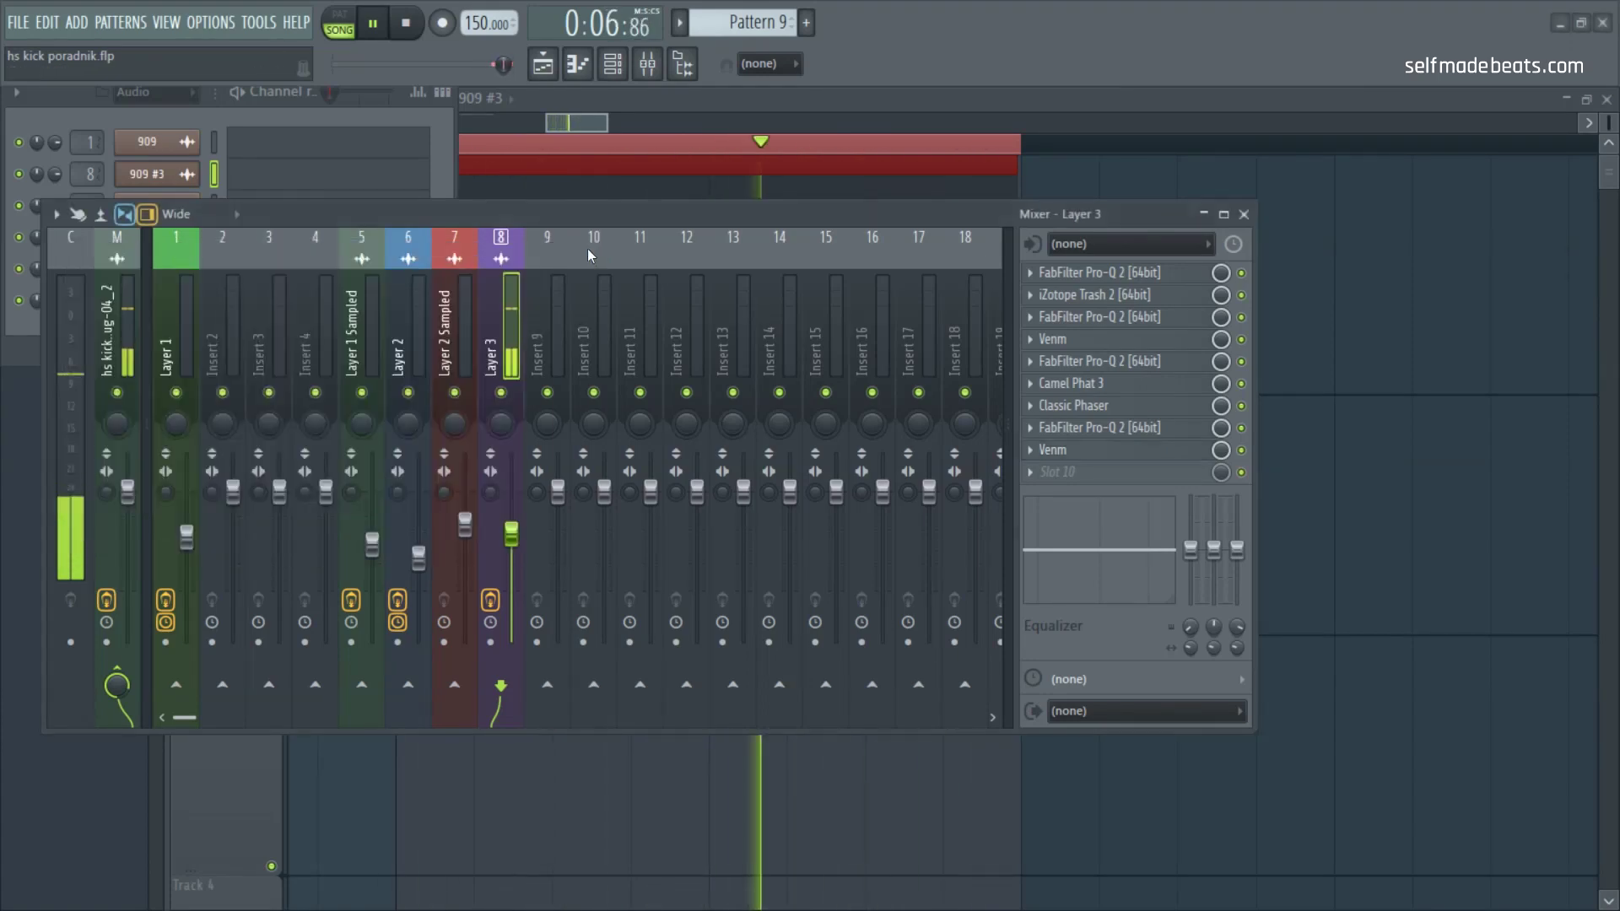
Step: Stop playback, open Edison on the master track and record the processed Layer 3 kick into it
{"action": "left_click", "coordinate": [412, 35]}
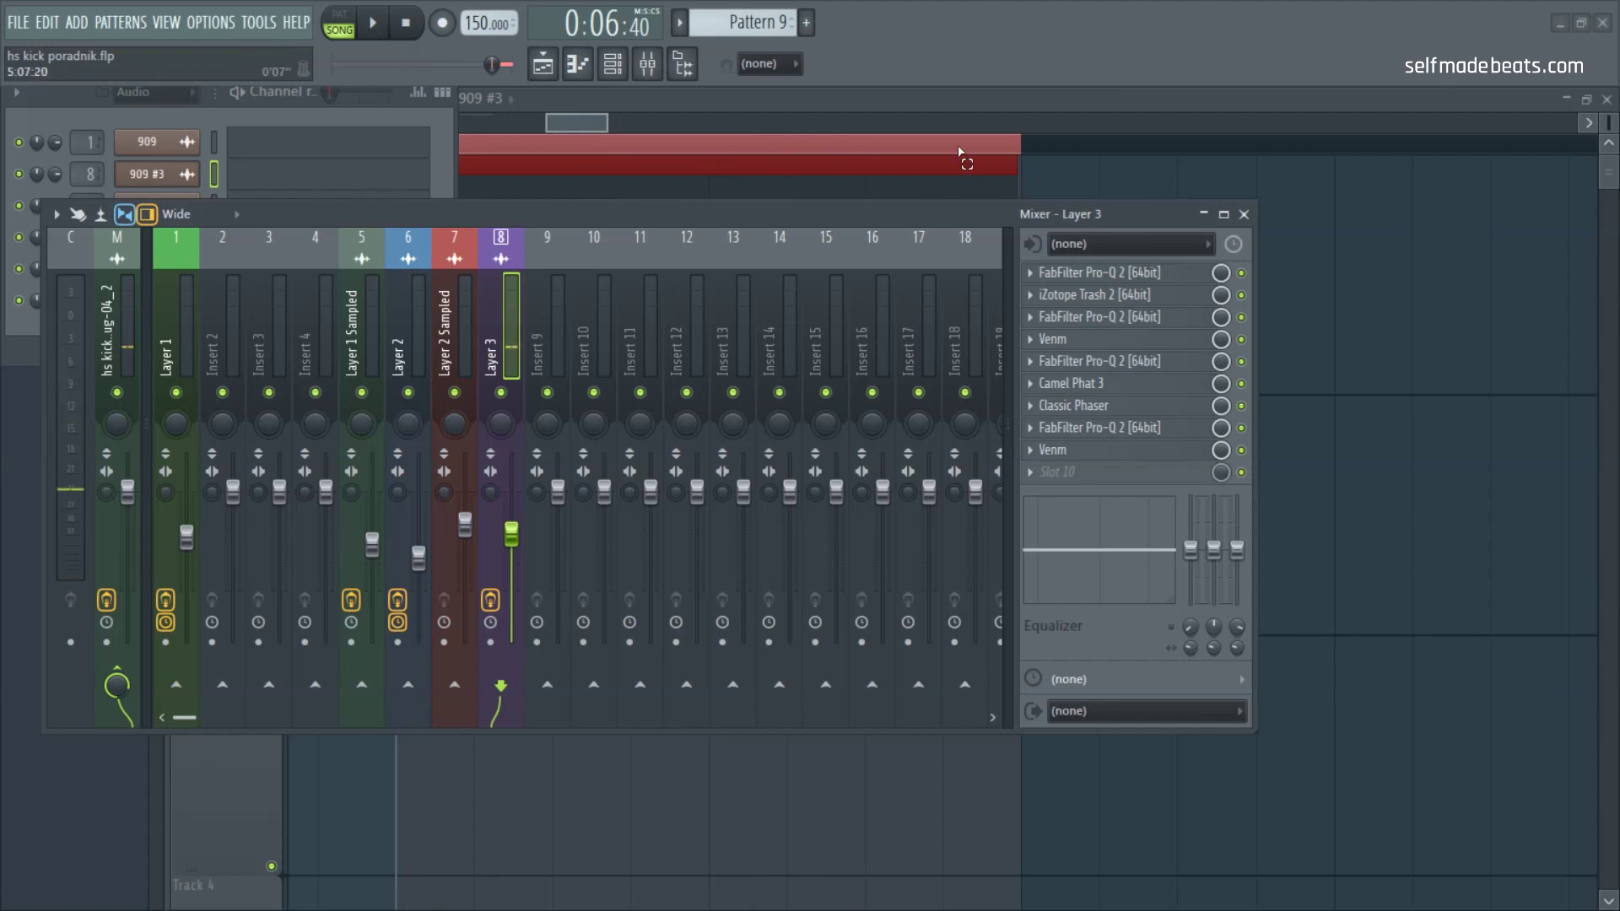
{"action": "left_click", "coordinate": [1065, 183]}
{"action": "scroll", "coordinate": [1157, 268], "scroll_direction": "down", "scroll_amount": 5}
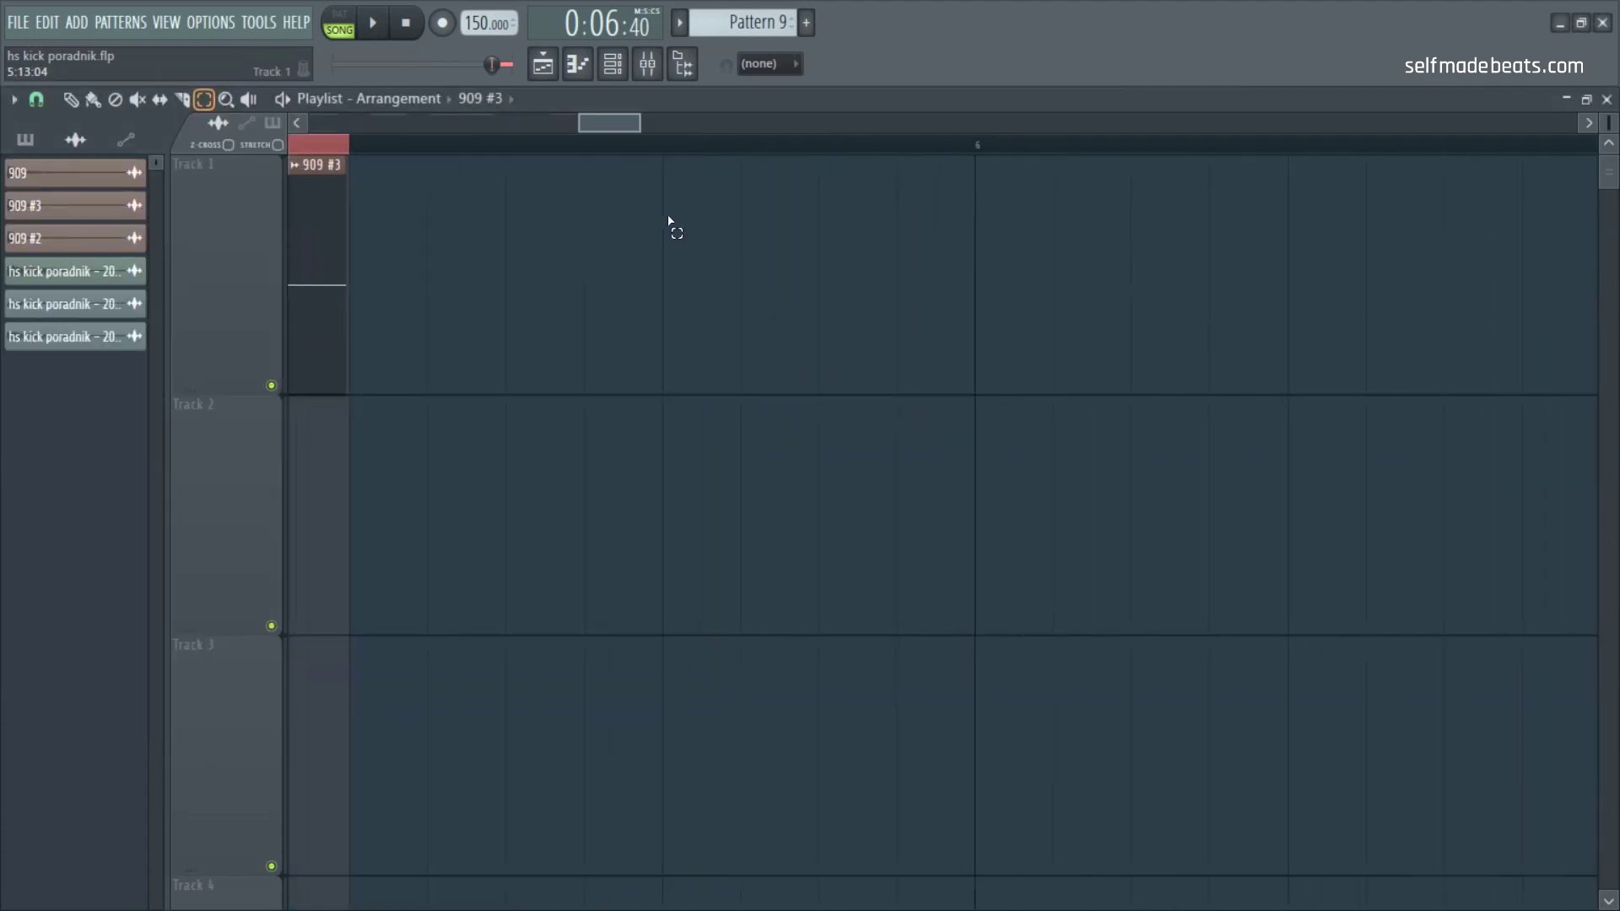
{"action": "left_click", "coordinate": [647, 64]}
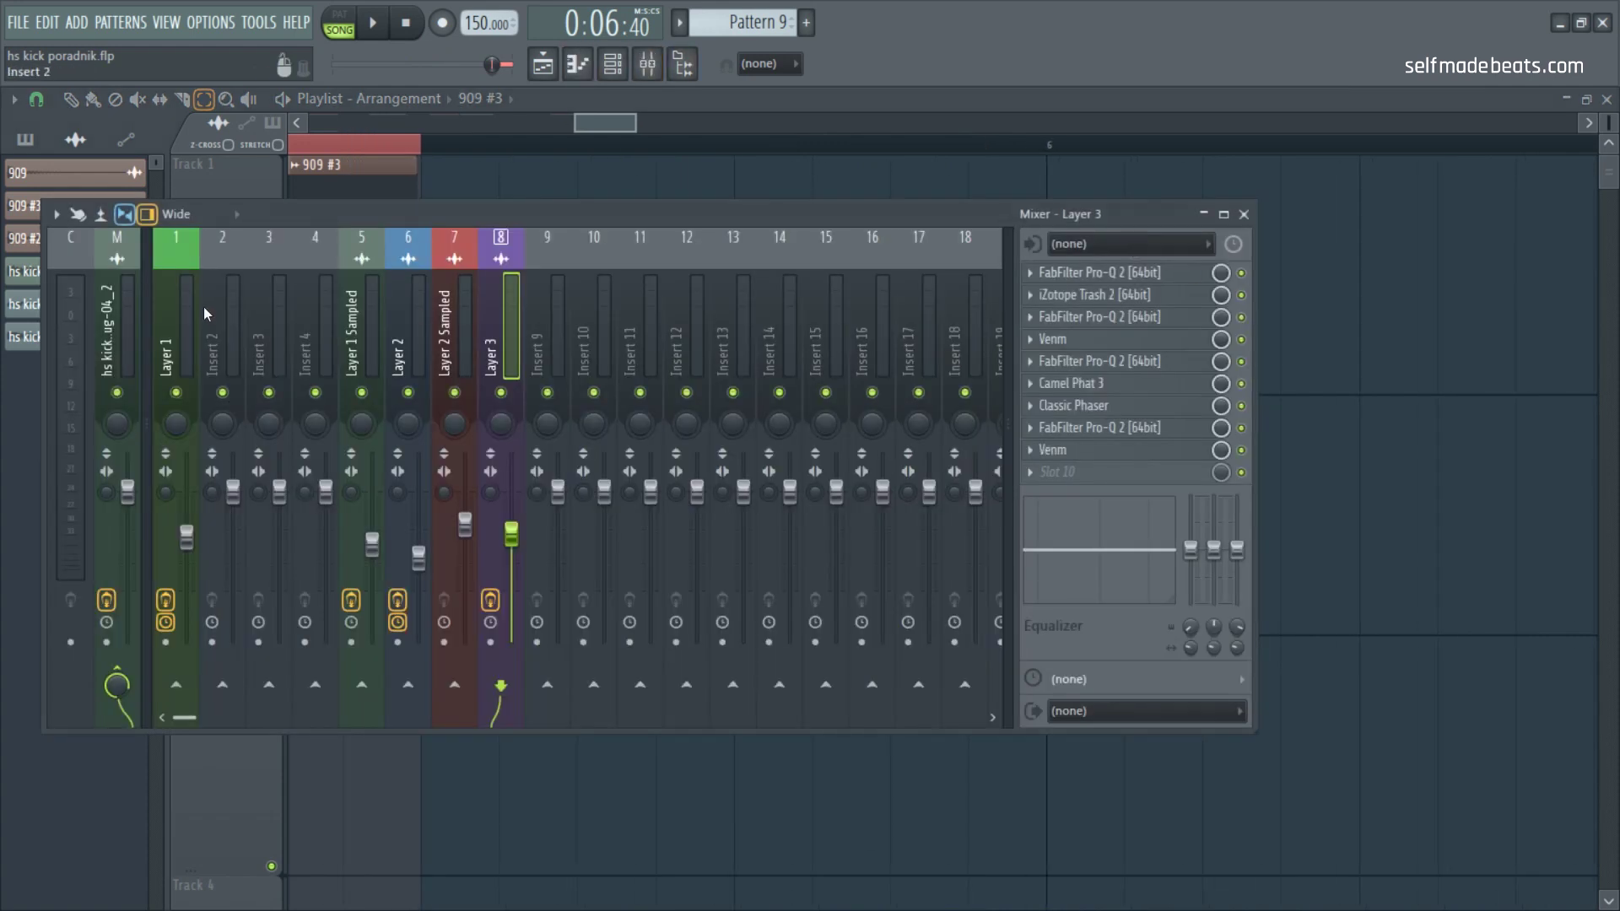
{"action": "left_click", "coordinate": [122, 305]}
{"action": "left_click", "coordinate": [1088, 273]}
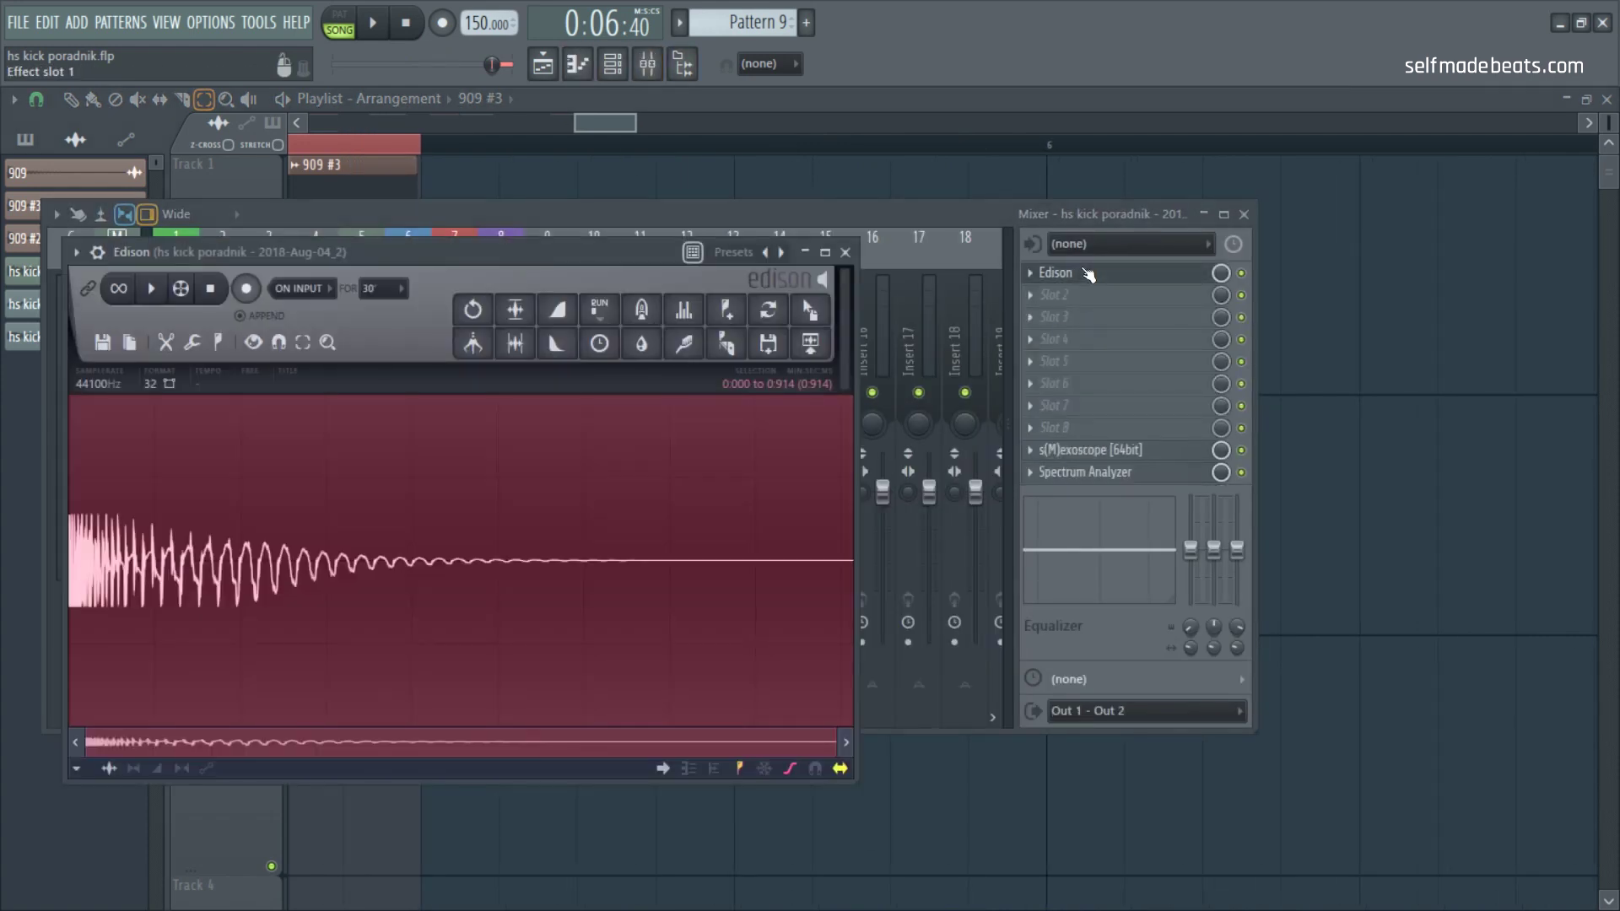
{"action": "key", "text": "Delete"}
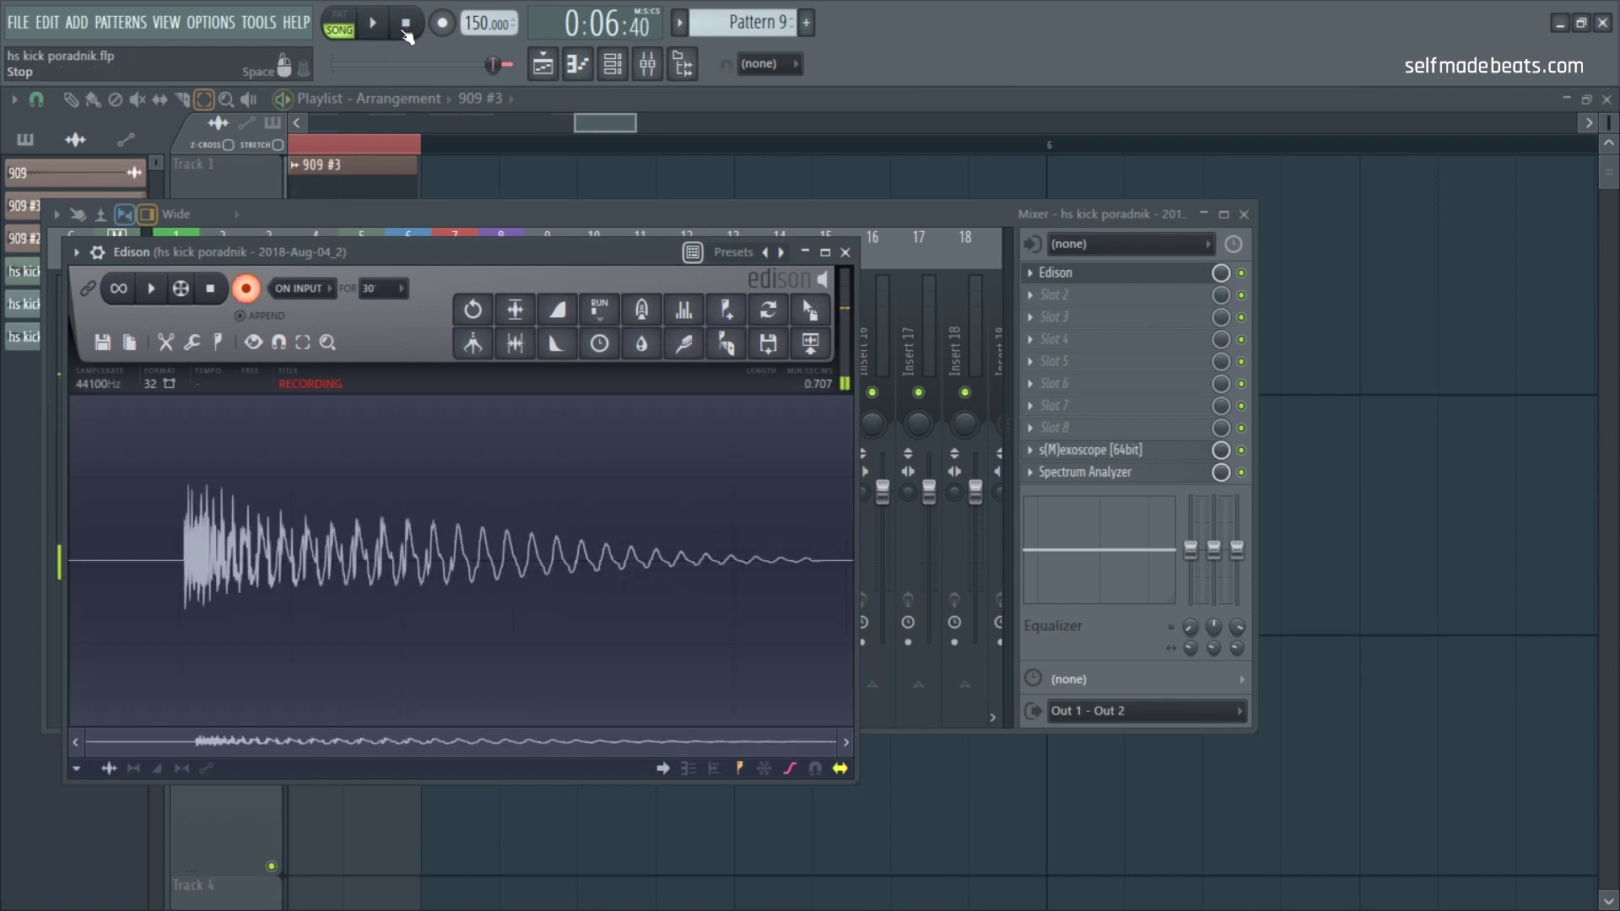
{"action": "left_click", "coordinate": [247, 289]}
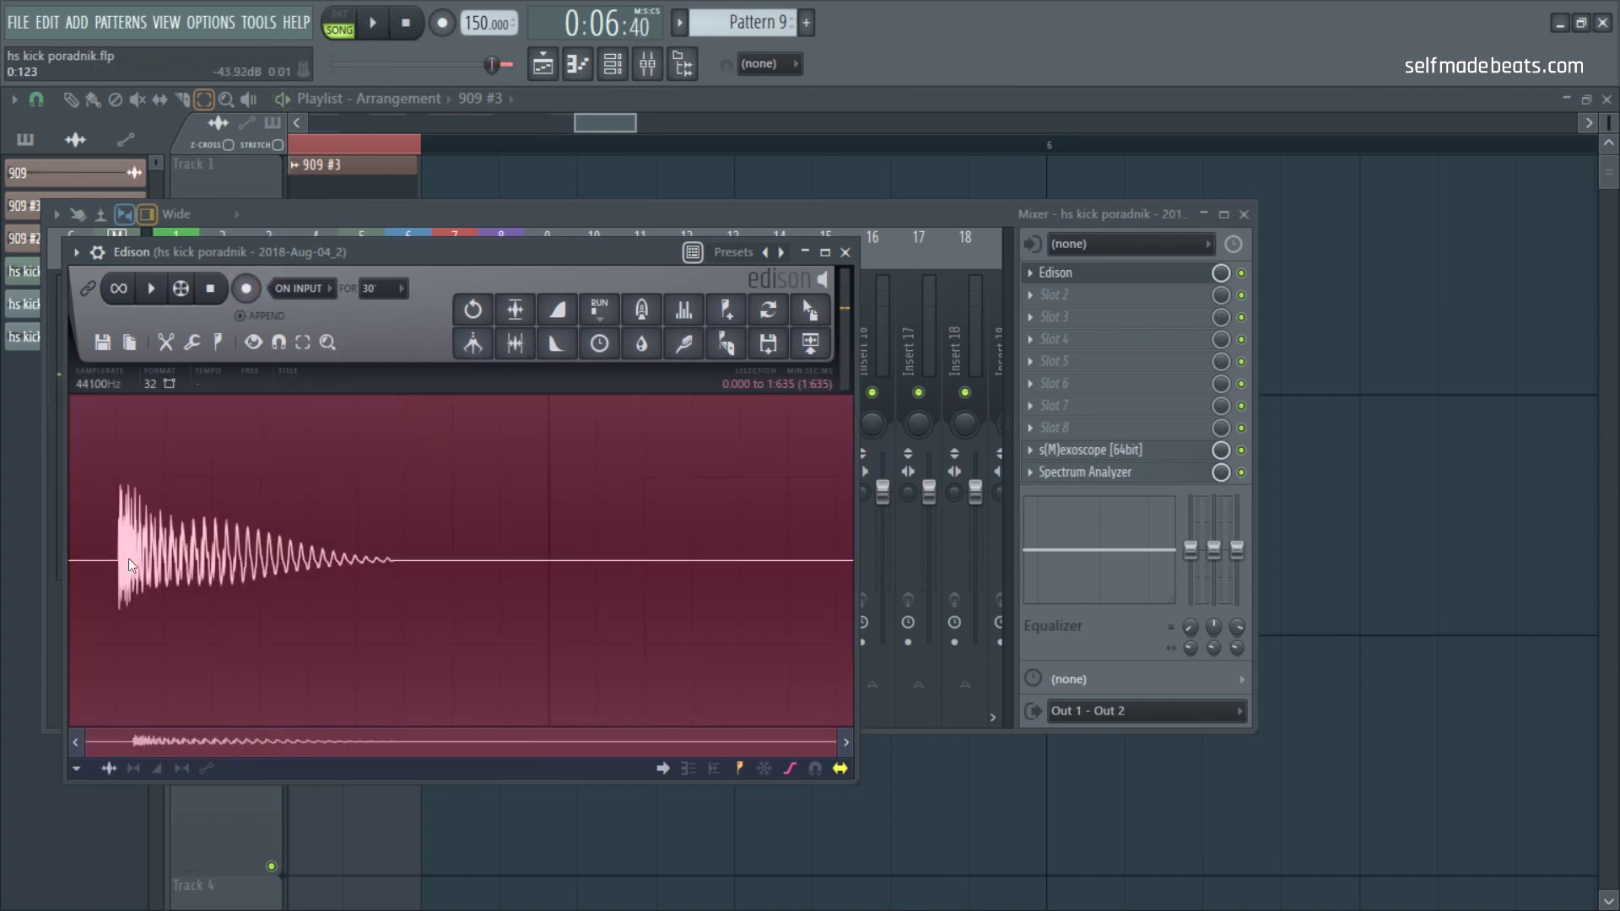
Step: Select the silence from the recording's start to the kick's first transient at 0:104, delete it, and show the whole waveform
{"action": "left_click_drag", "start_coordinate": [119, 560], "coordinate": [73, 582]}
{"action": "scroll", "coordinate": [101, 600], "scroll_direction": "up", "scroll_amount": 1}
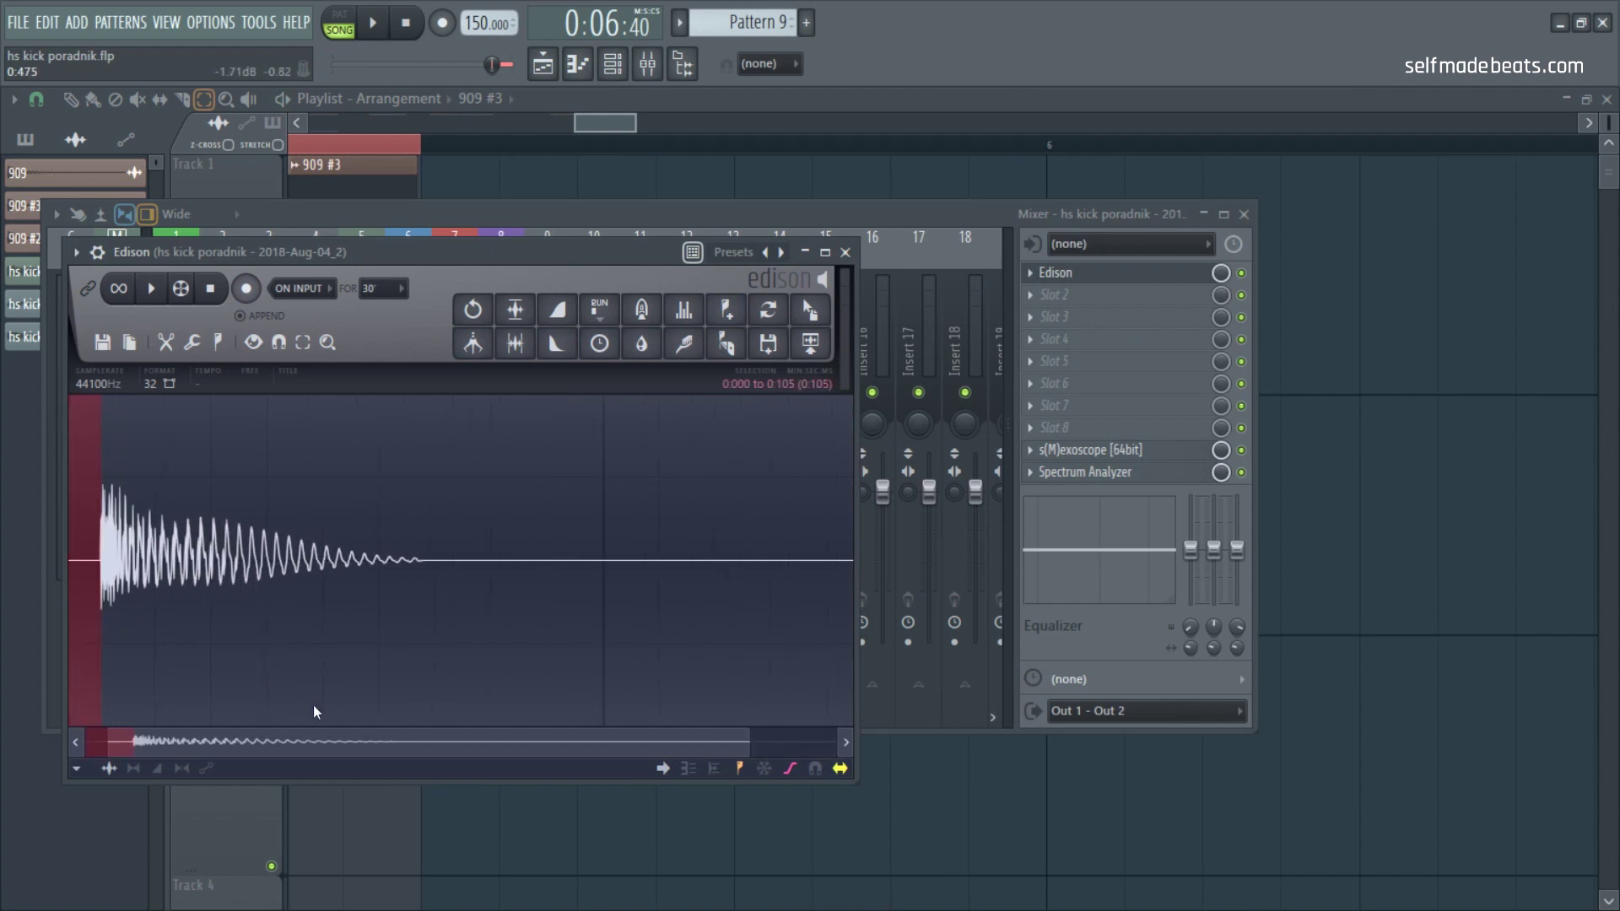
{"action": "scroll", "coordinate": [188, 676], "scroll_direction": "up", "scroll_amount": 4}
{"action": "left_click_drag", "start_coordinate": [201, 595], "coordinate": [261, 581]}
{"action": "scroll", "coordinate": [207, 586], "scroll_direction": "up", "scroll_amount": 5}
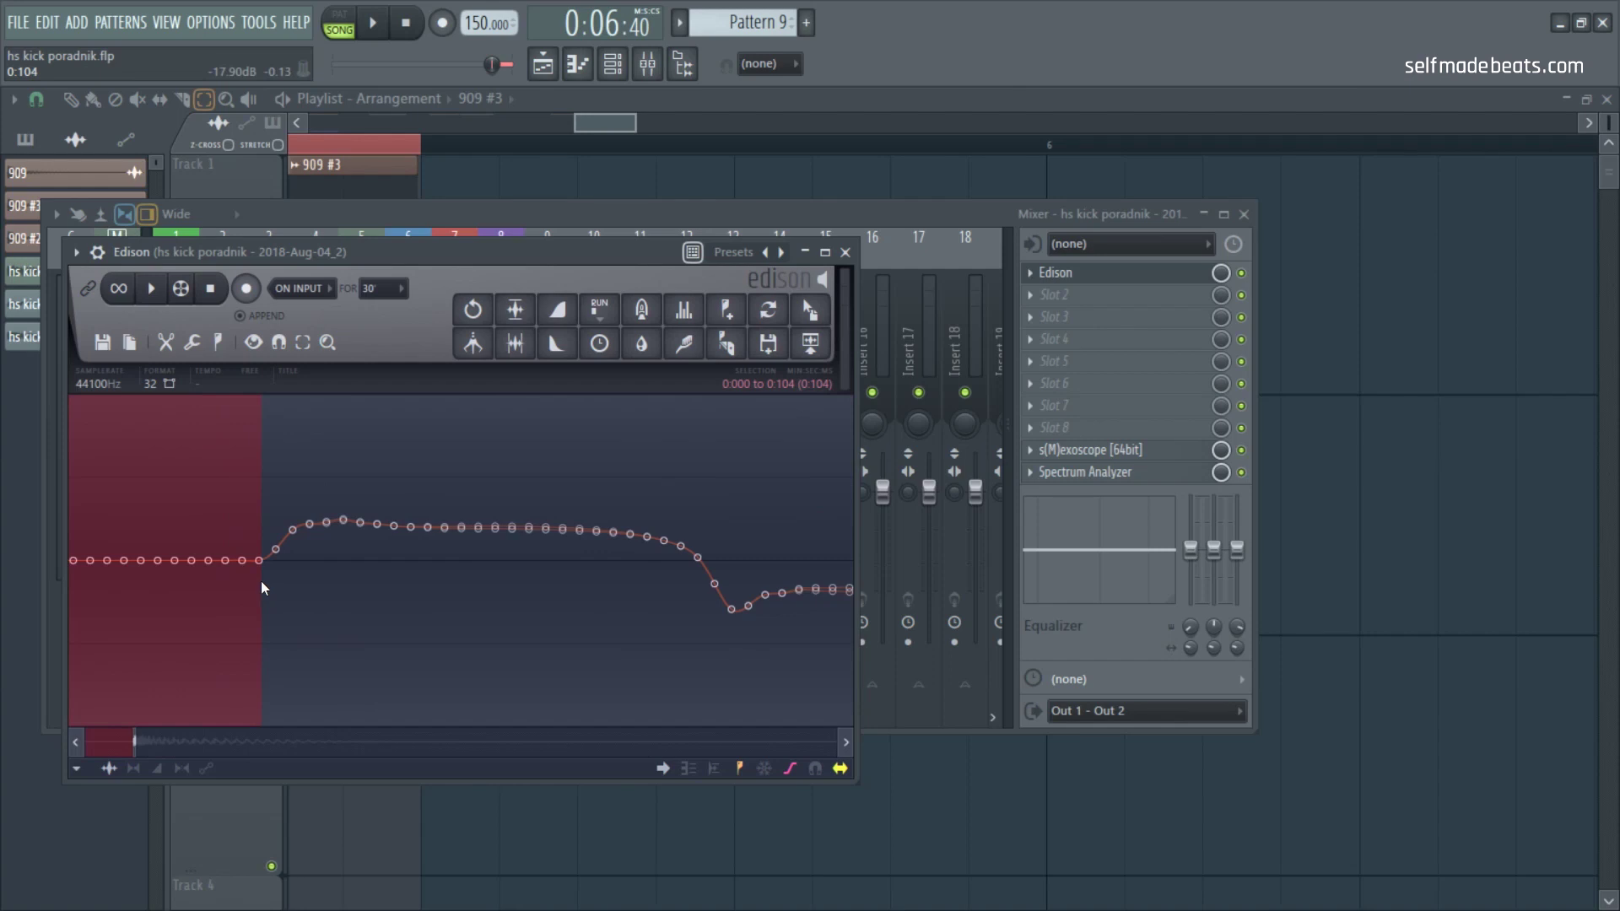
{"action": "key", "text": "Delete"}
{"action": "left_click_drag", "start_coordinate": [118, 742], "coordinate": [835, 743]}
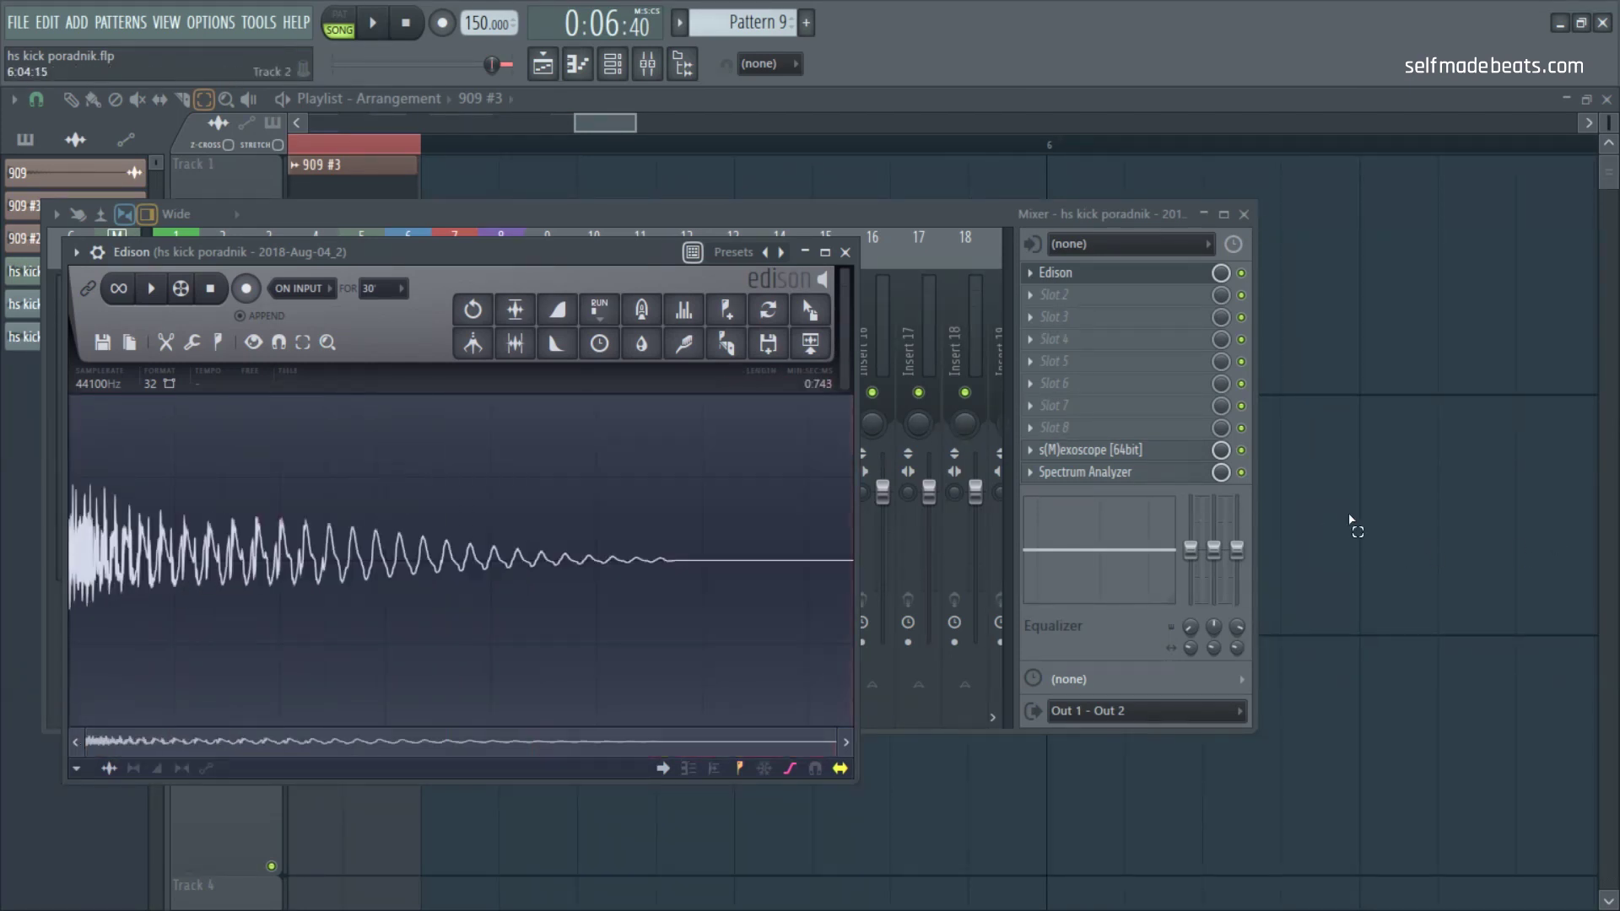
Step: Select the empty bar from 6:01:00 to 7:01:00 in the playlist
{"action": "key", "text": "F12"}
{"action": "scroll", "coordinate": [1077, 387], "scroll_direction": "right", "scroll_amount": 3}
{"action": "left_click_drag", "start_coordinate": [679, 151], "coordinate": [1493, 243]}
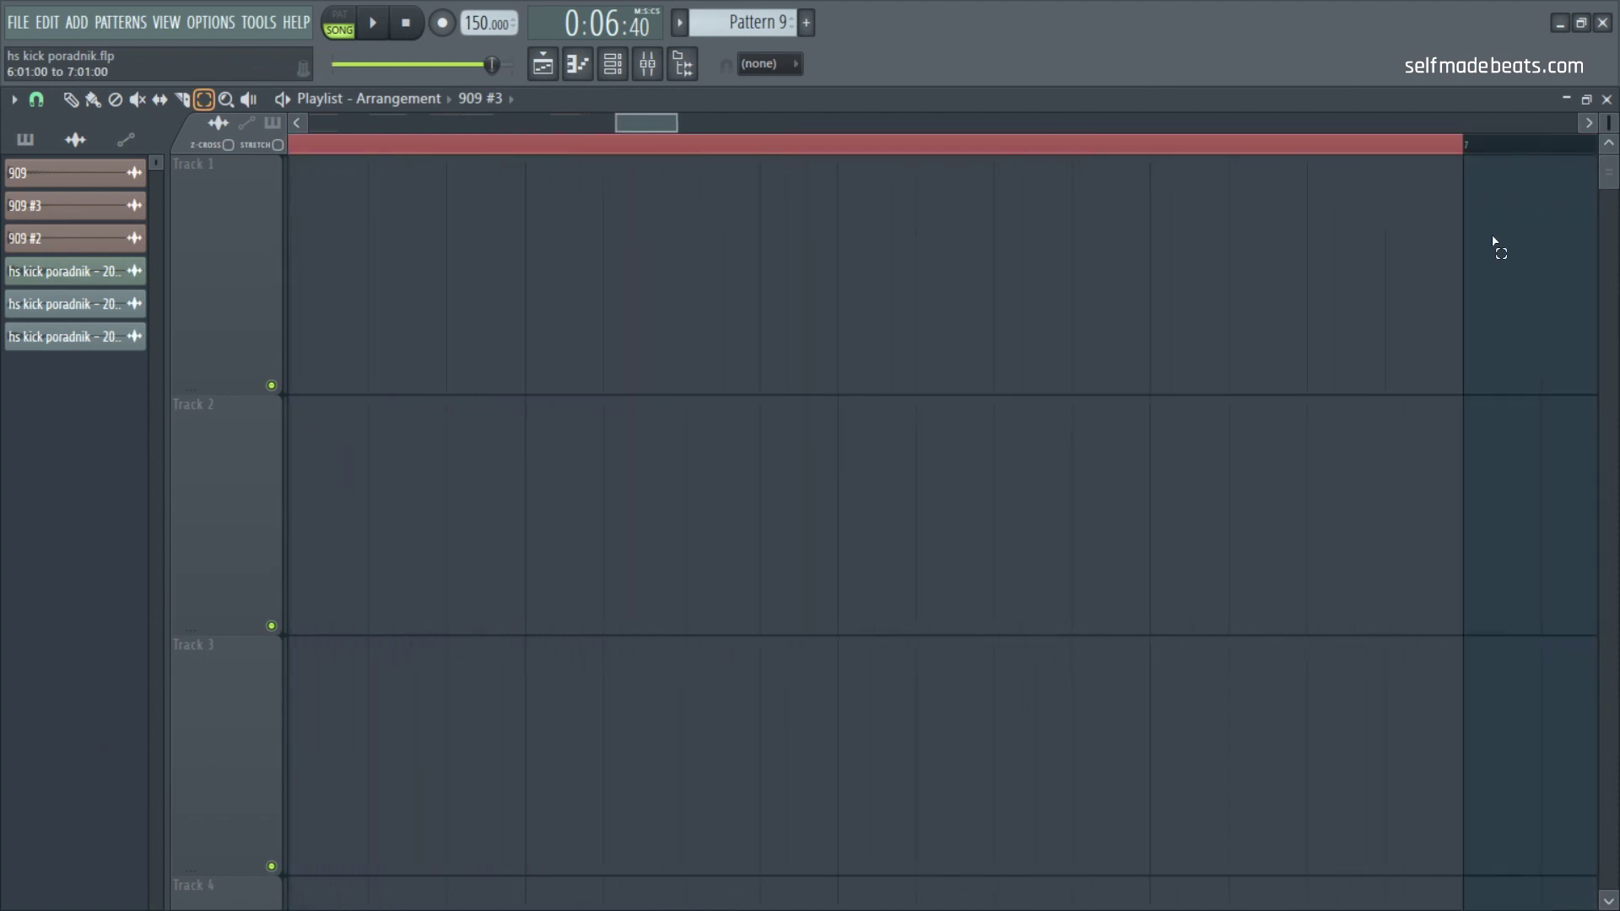
Step: Send the trimmed kick from the master's Edison to Track 1 of the playlist at bar 6 and play it back
{"action": "left_click", "coordinate": [648, 66]}
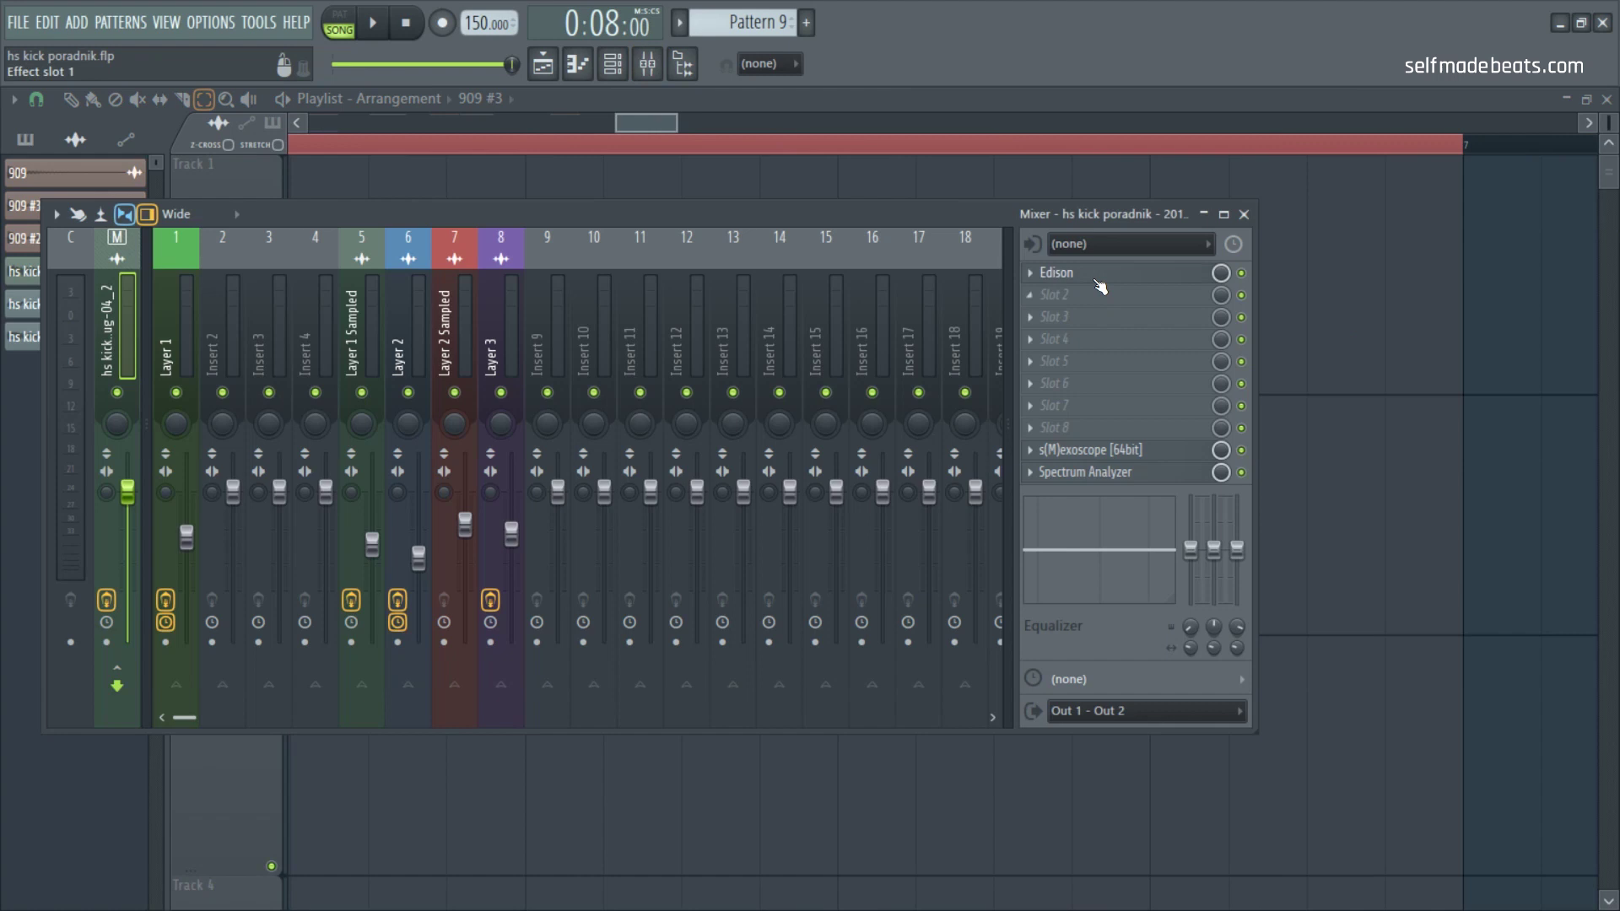
{"action": "left_click", "coordinate": [1098, 284]}
{"action": "left_click", "coordinate": [810, 341]}
{"action": "left_click", "coordinate": [1482, 380]}
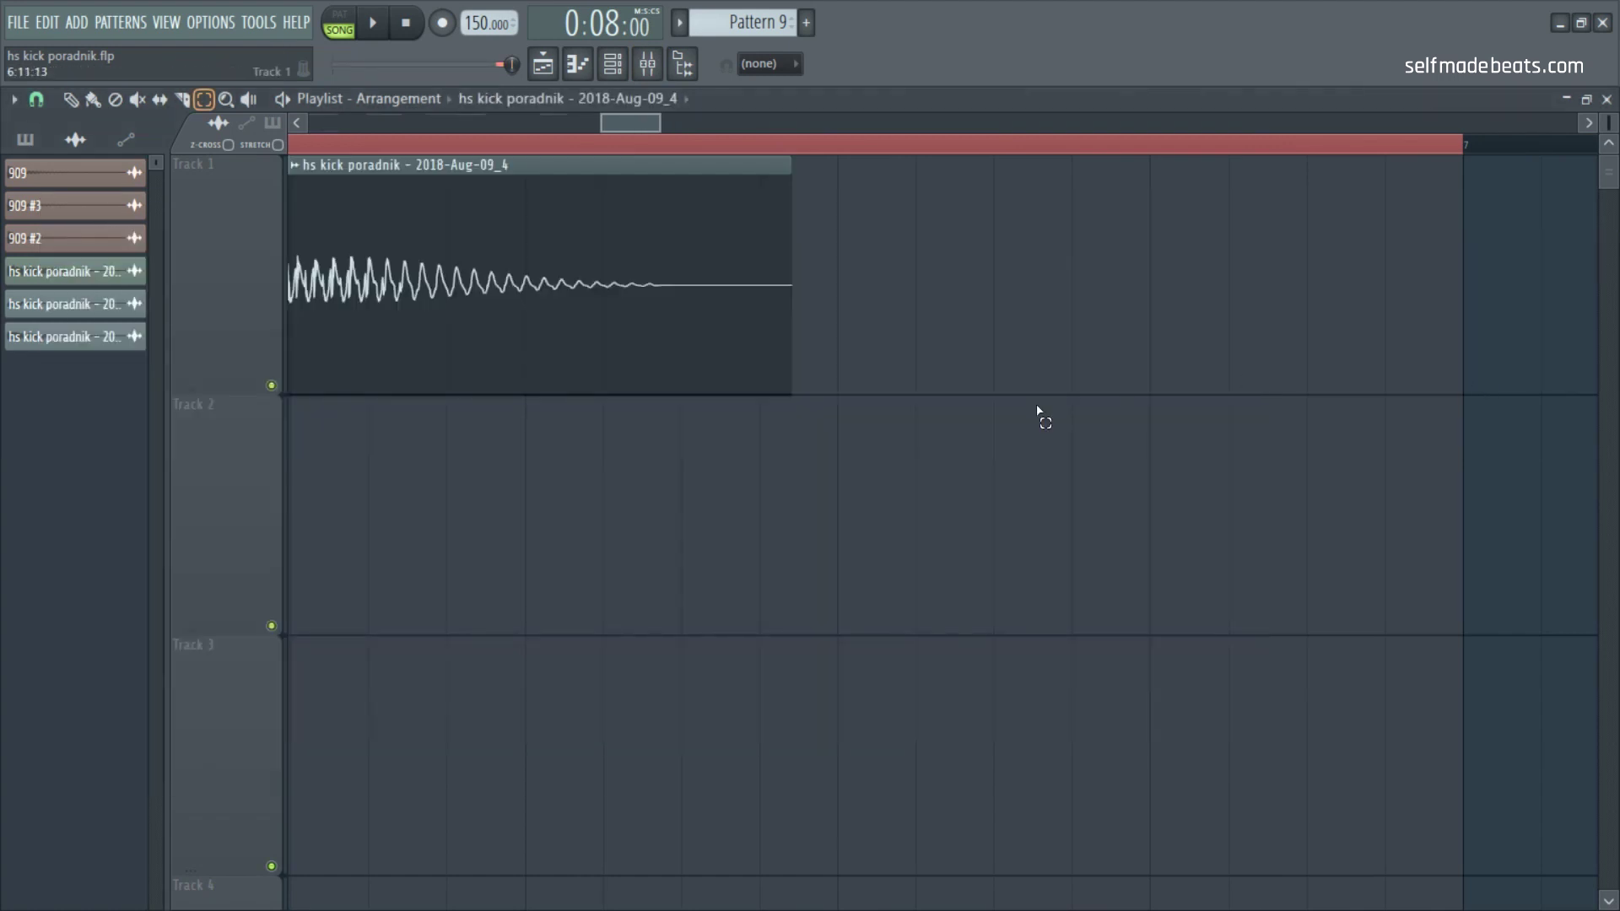
{"action": "scroll", "coordinate": [1029, 447], "scroll_direction": "up", "scroll_amount": 3}
{"action": "key", "text": "space"}
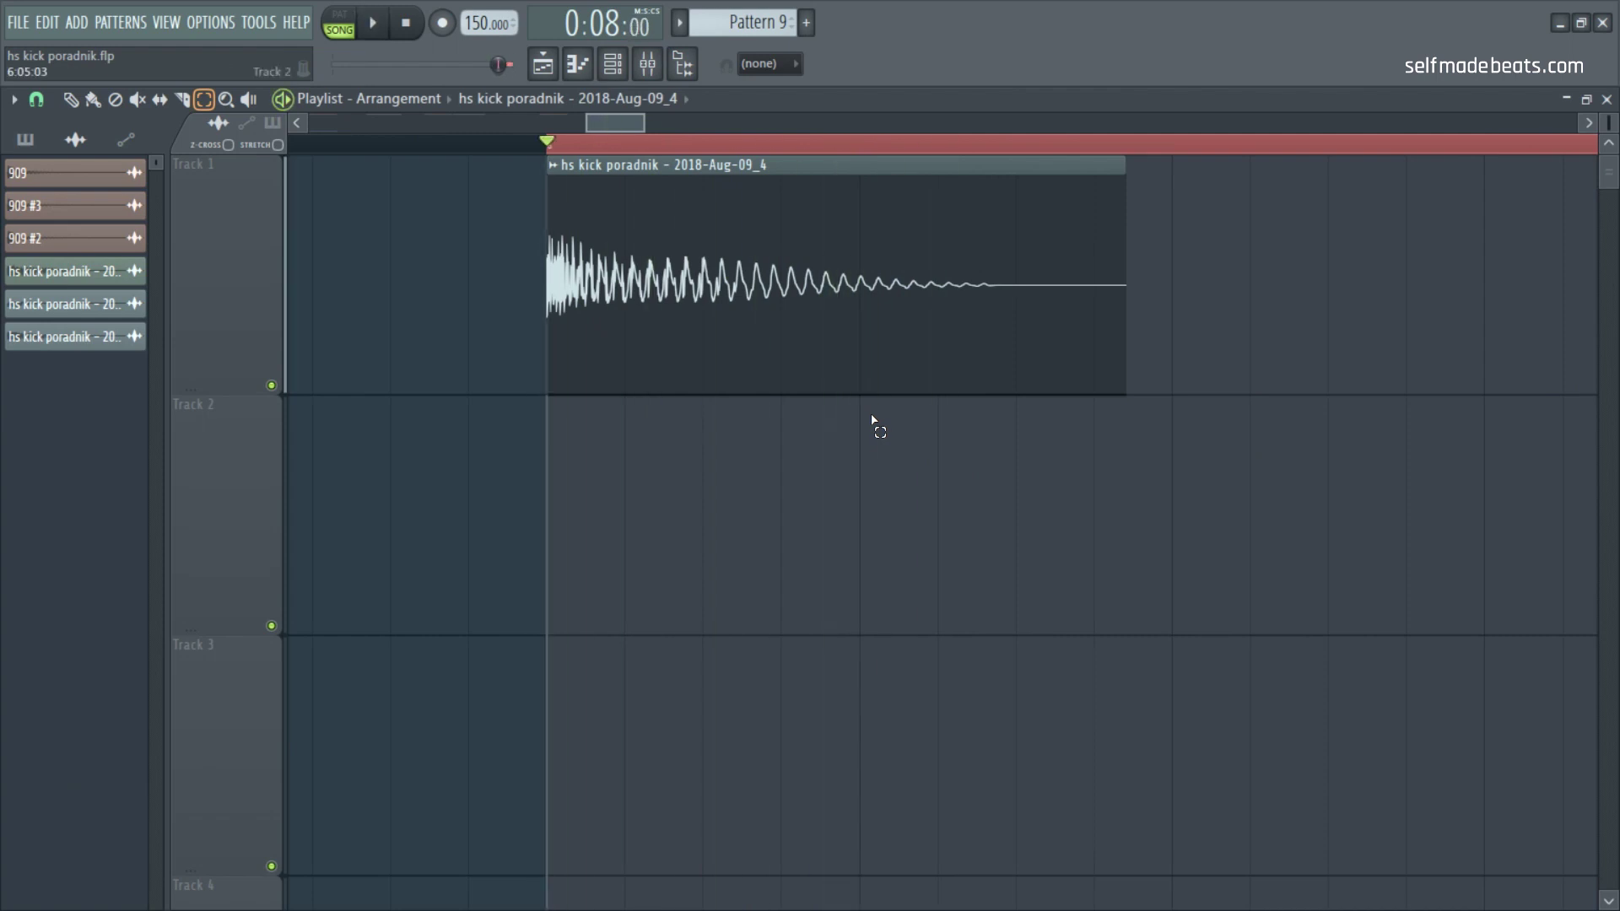
Step: Place the hs kick poradnik - 2018-Aug-09_3 audio clip on Track 2 at bar 6, under the Aug-09_4 clip
{"action": "key", "text": "space"}
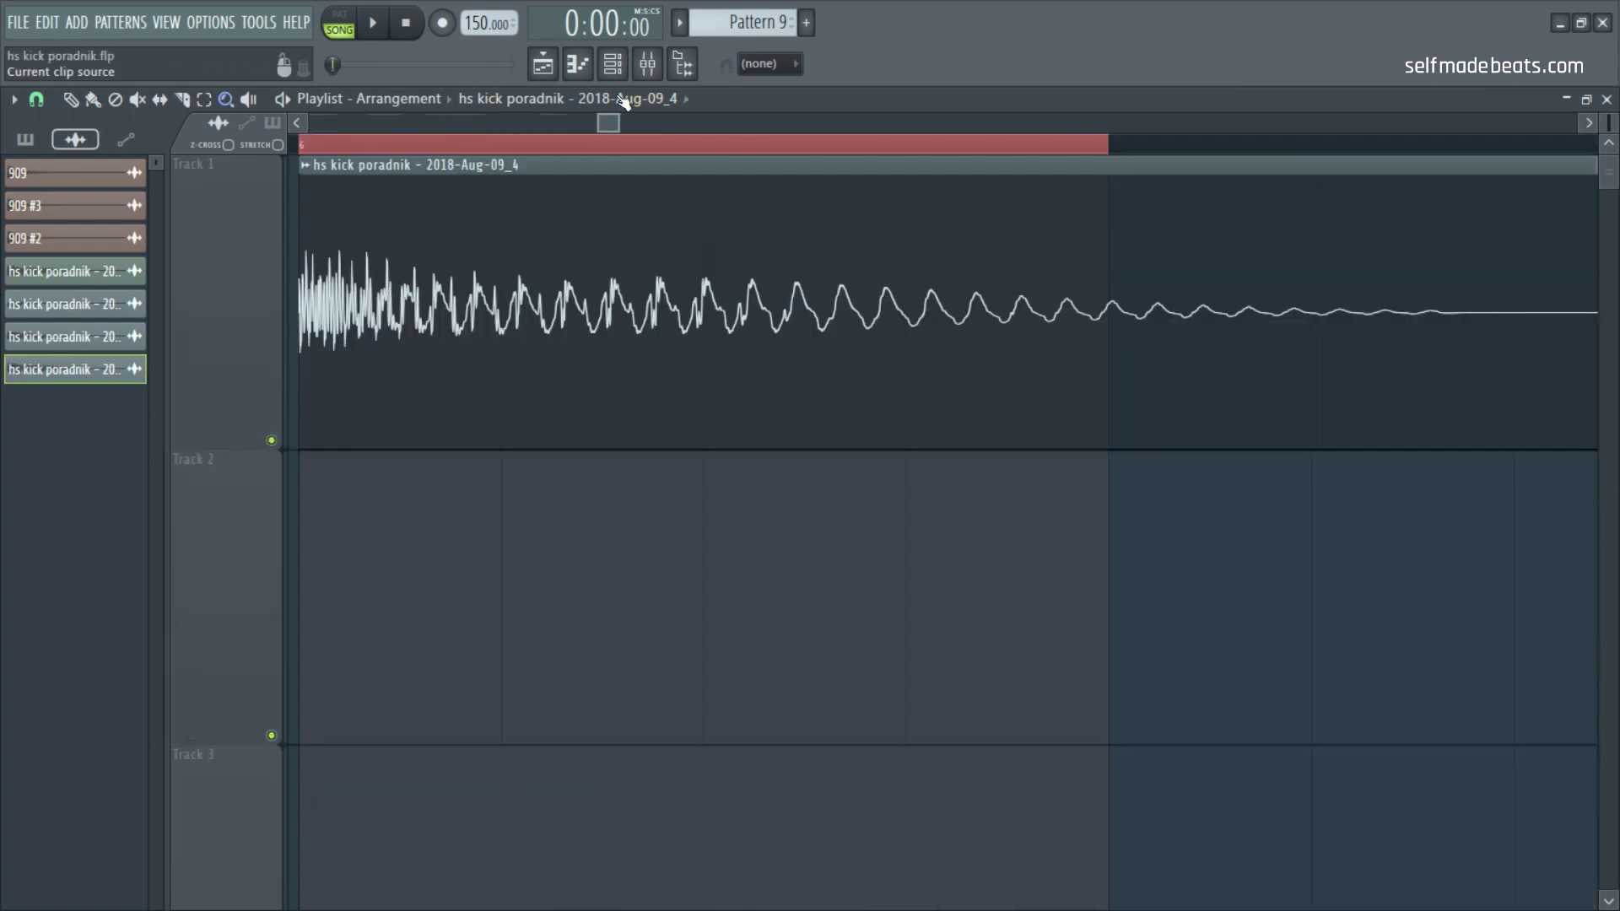
{"action": "scroll", "coordinate": [613, 123], "scroll_direction": "down", "scroll_amount": 1}
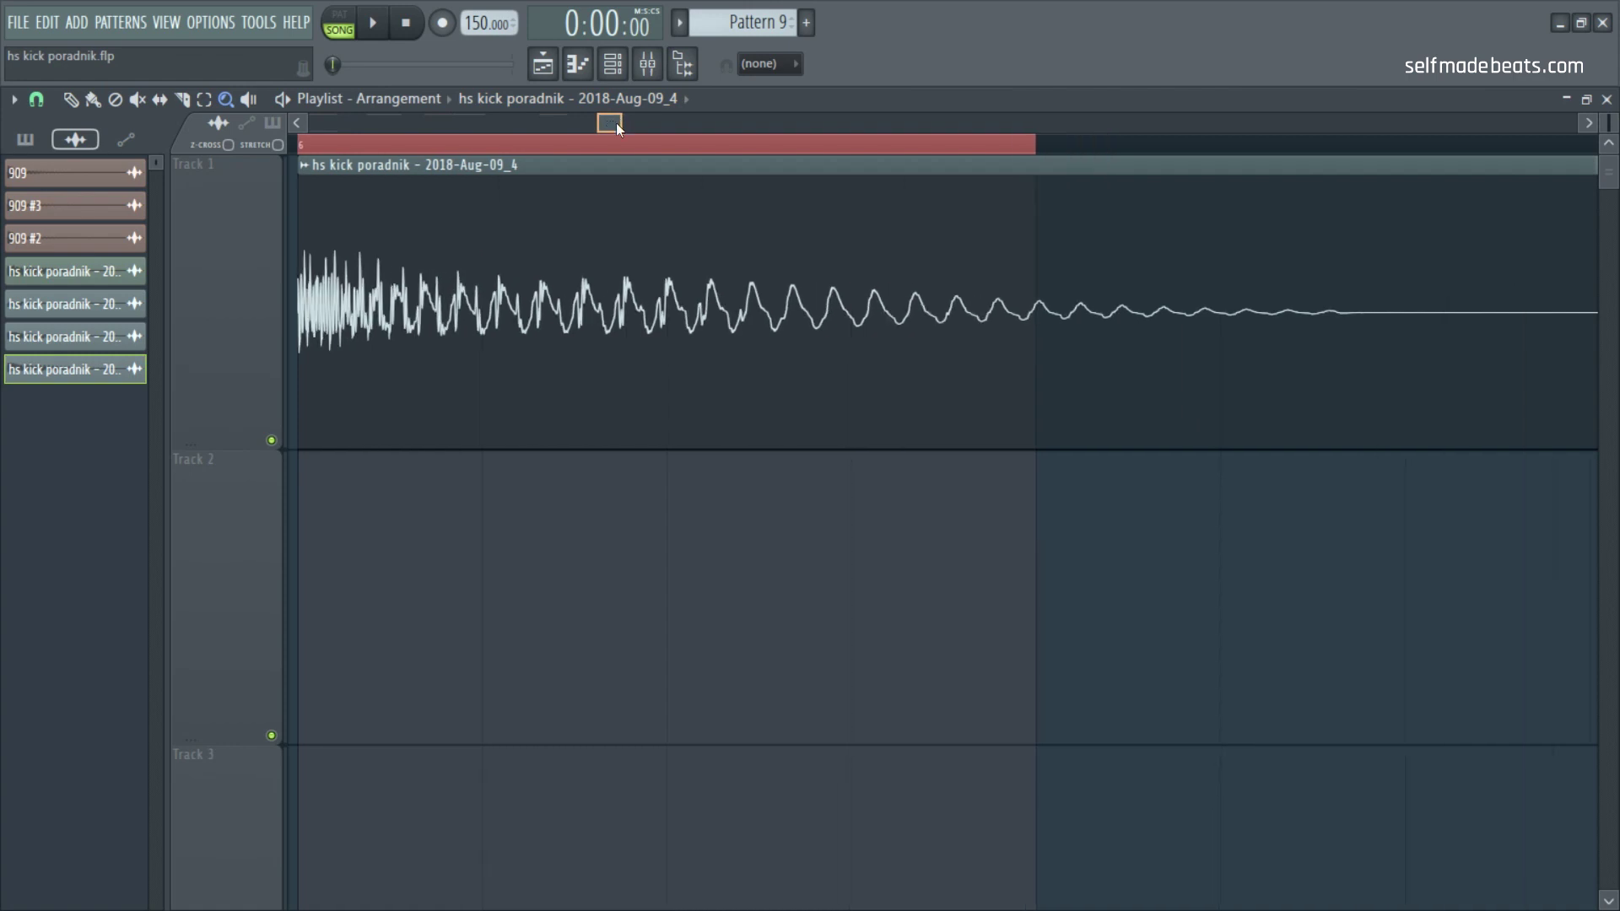
{"action": "mouse_move", "coordinate": [615, 123]}
{"action": "left_mouse_down"}
{"action": "mouse_move", "coordinate": [389, 108]}
{"action": "mouse_move", "coordinate": [321, 127]}
{"action": "mouse_move", "coordinate": [615, 145]}
{"action": "left_mouse_up"}
{"action": "left_click", "coordinate": [721, 461]}
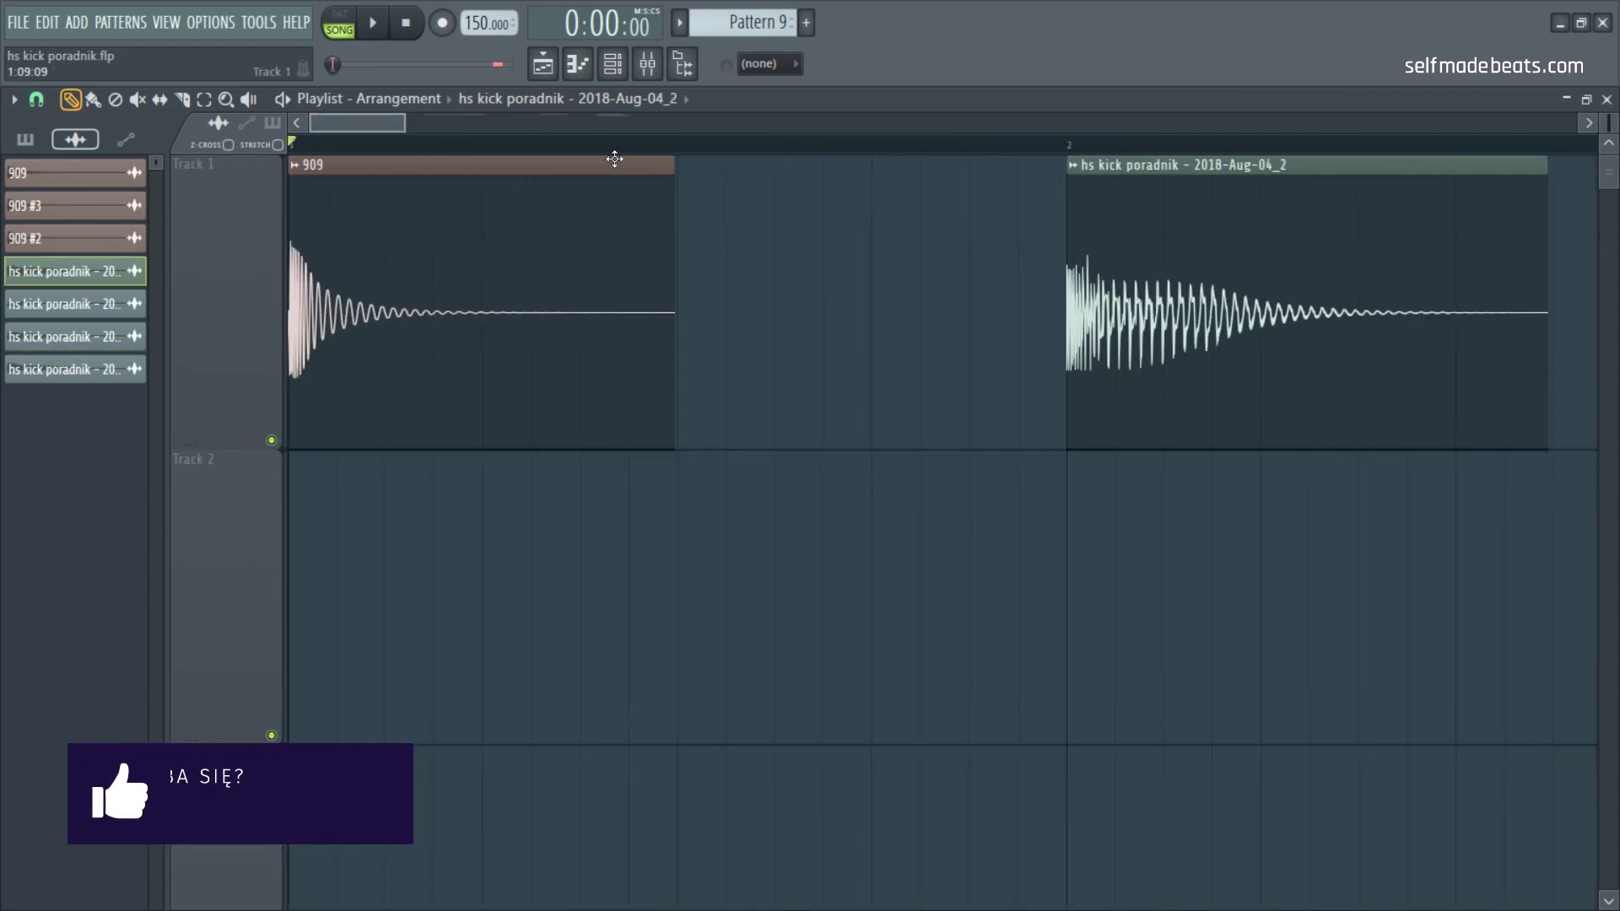
Step: Place the hs kick poradnik - 2018-Aug-04_2 audio clip on Track 3 at bar 6, aligned with the two kicks above
{"action": "left_click_drag", "start_coordinate": [361, 123], "coordinate": [616, 163]}
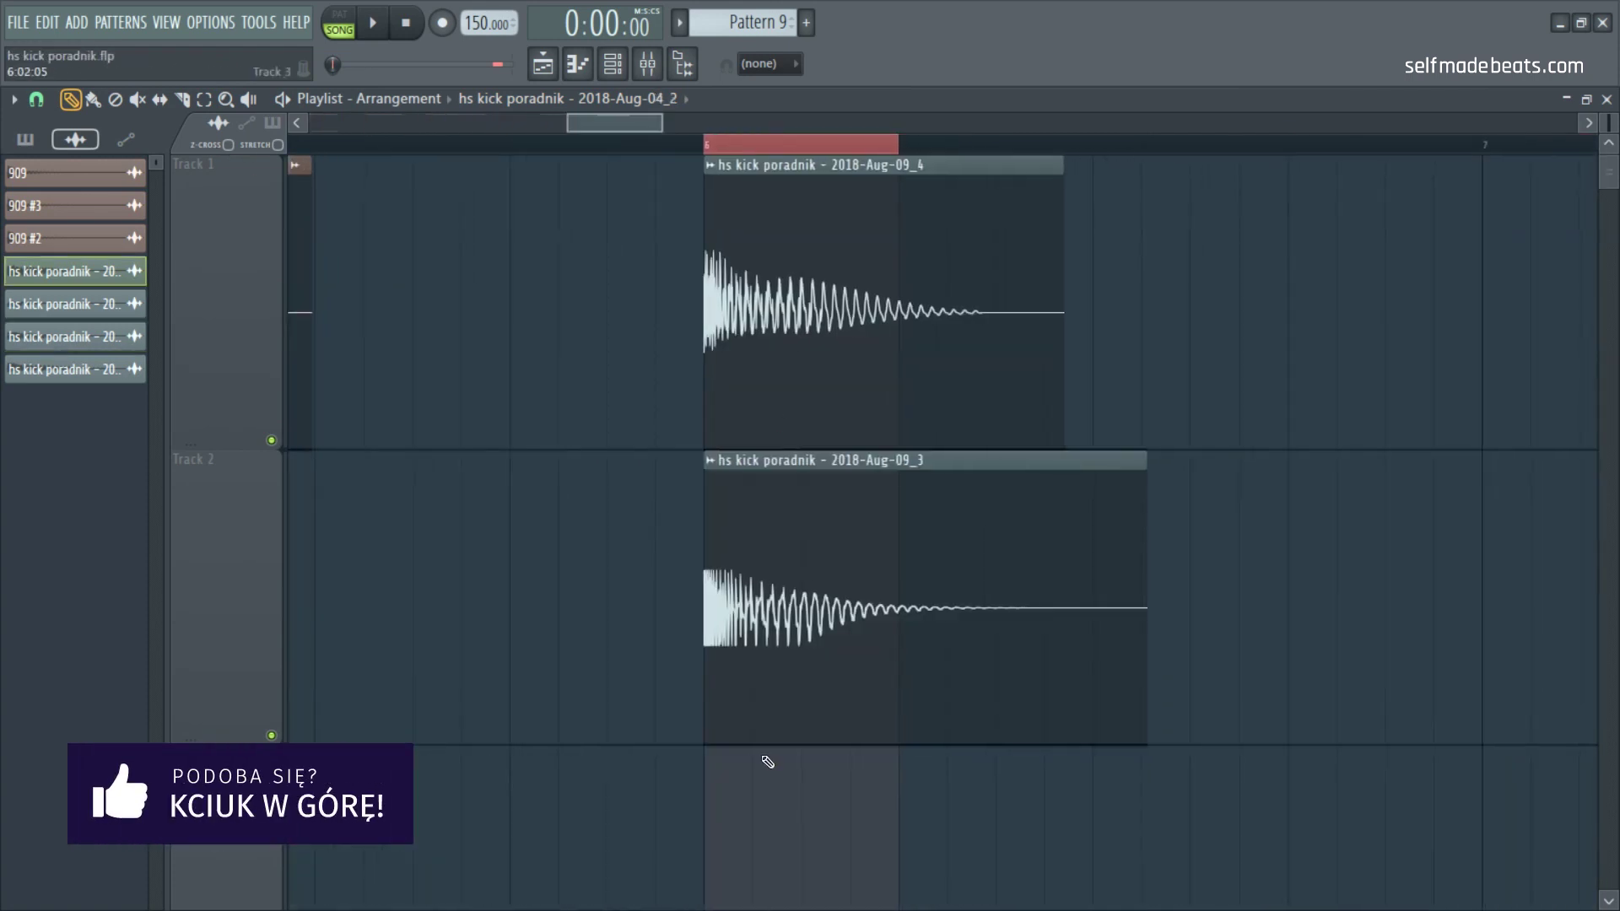
{"action": "left_click", "coordinate": [708, 789]}
{"action": "left_click_drag", "start_coordinate": [814, 700], "coordinate": [831, 530]}
Step: Audition the three stacked kicks in the loop and compare their waveforms on Tracks 1 to 3
{"action": "key", "text": "space"}
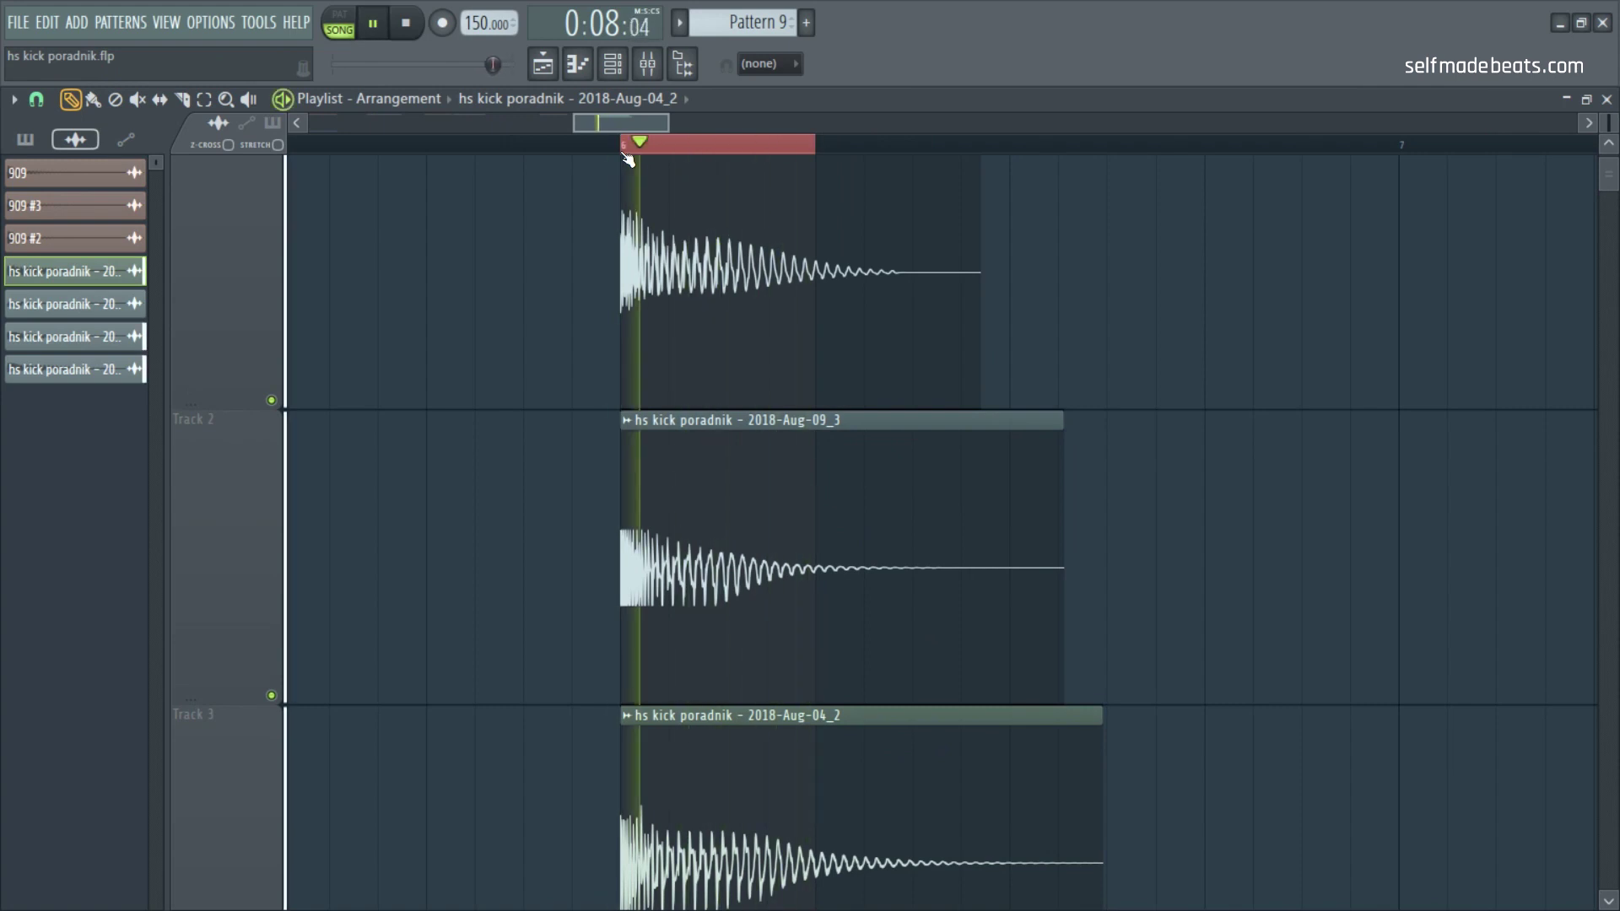
{"action": "left_click_drag", "start_coordinate": [676, 444], "coordinate": [676, 397]}
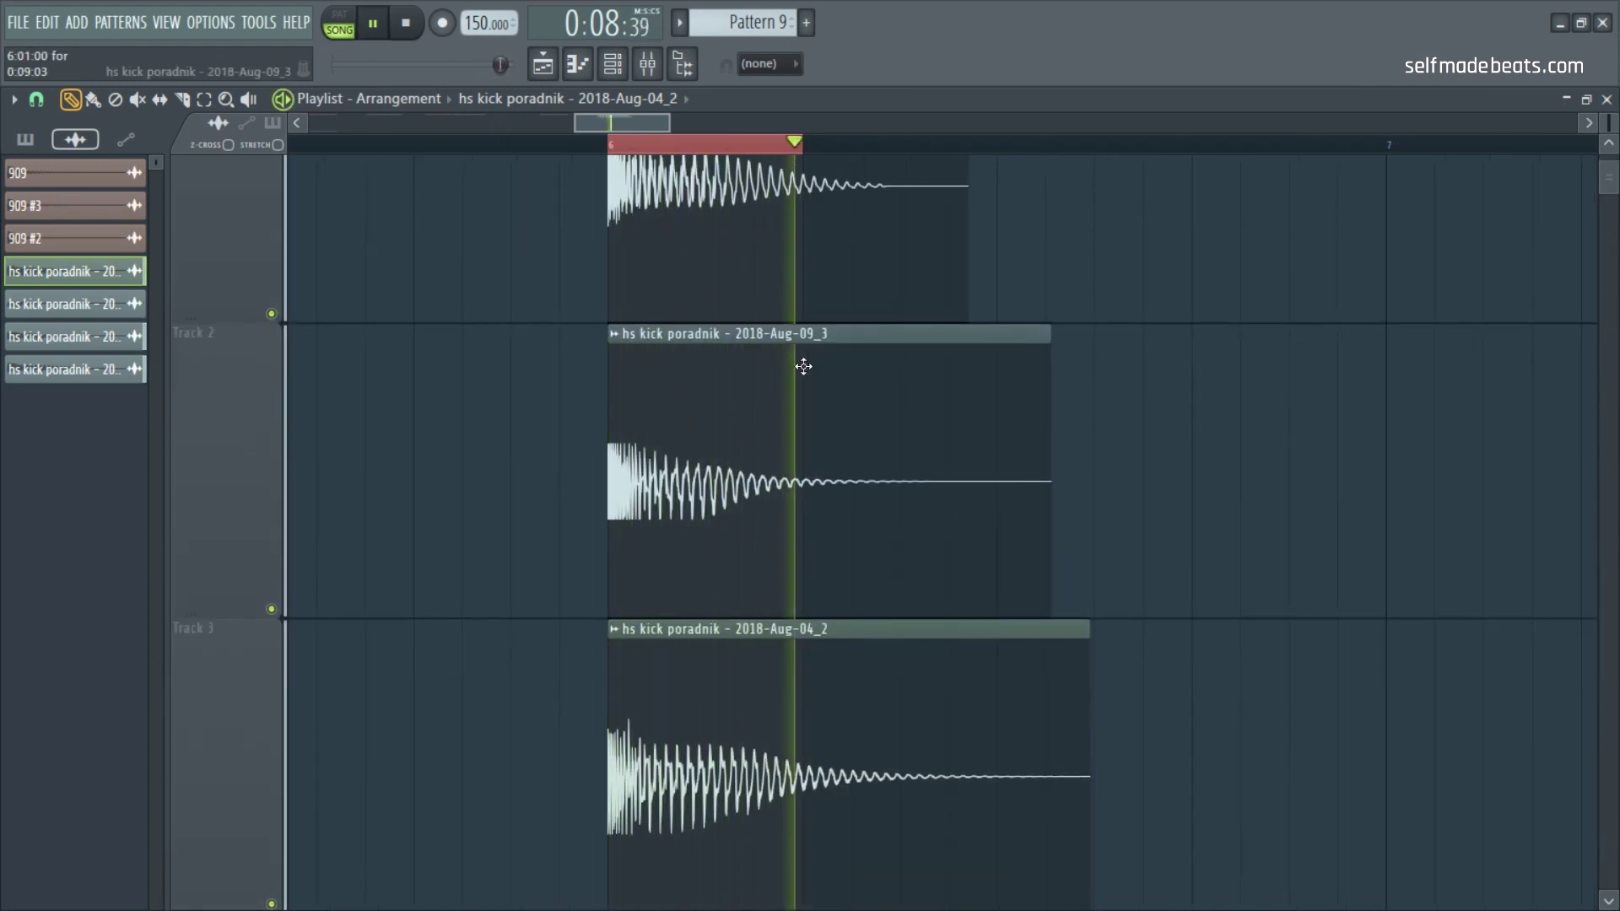
{"action": "left_click_drag", "start_coordinate": [803, 367], "coordinate": [810, 448]}
{"action": "key", "text": "space"}
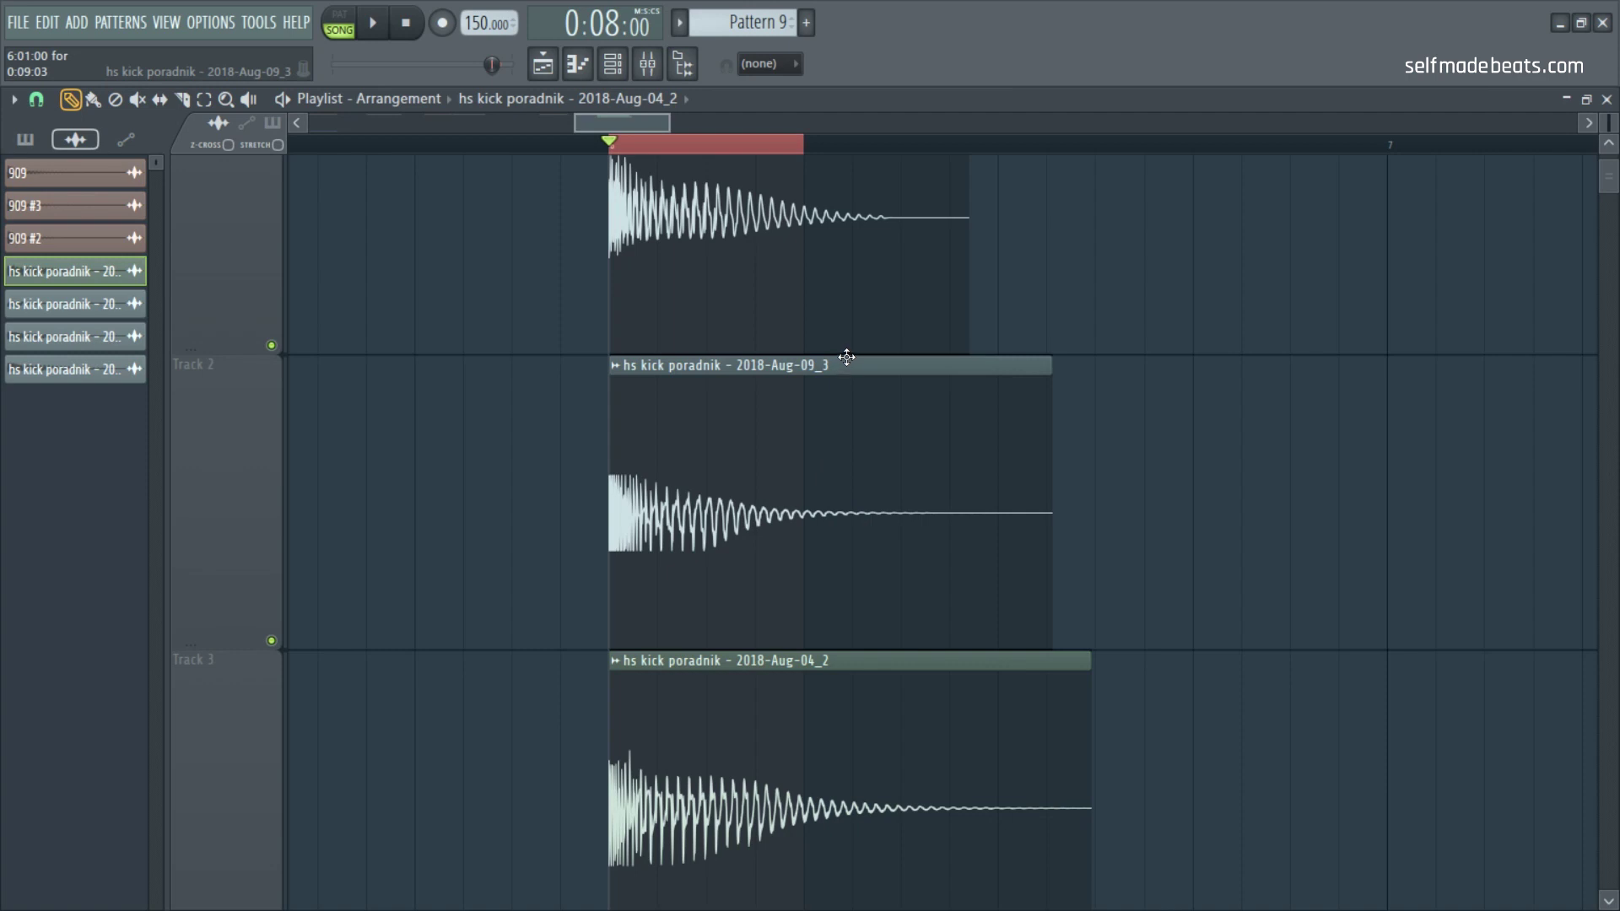
{"action": "mouse_move", "coordinate": [879, 300]}
{"action": "left_mouse_down"}
{"action": "mouse_move", "coordinate": [895, 353]}
{"action": "mouse_move", "coordinate": [875, 416]}
{"action": "mouse_move", "coordinate": [838, 376]}
{"action": "mouse_move", "coordinate": [805, 456]}
{"action": "left_mouse_up"}
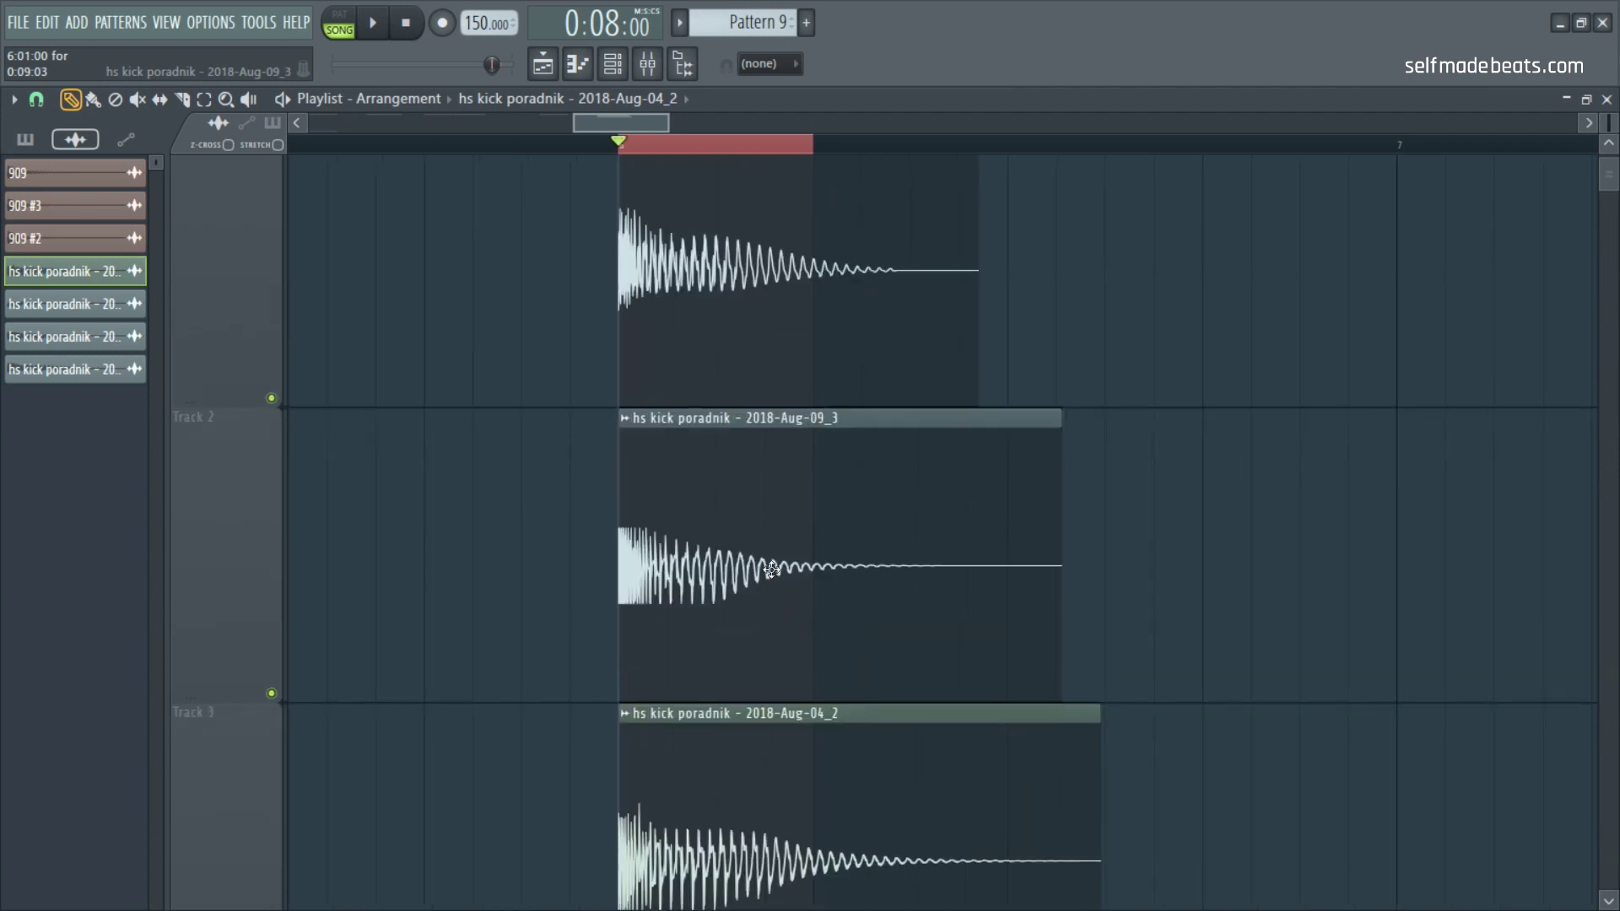
{"action": "scroll", "coordinate": [761, 635], "scroll_direction": "down", "scroll_amount": 3}
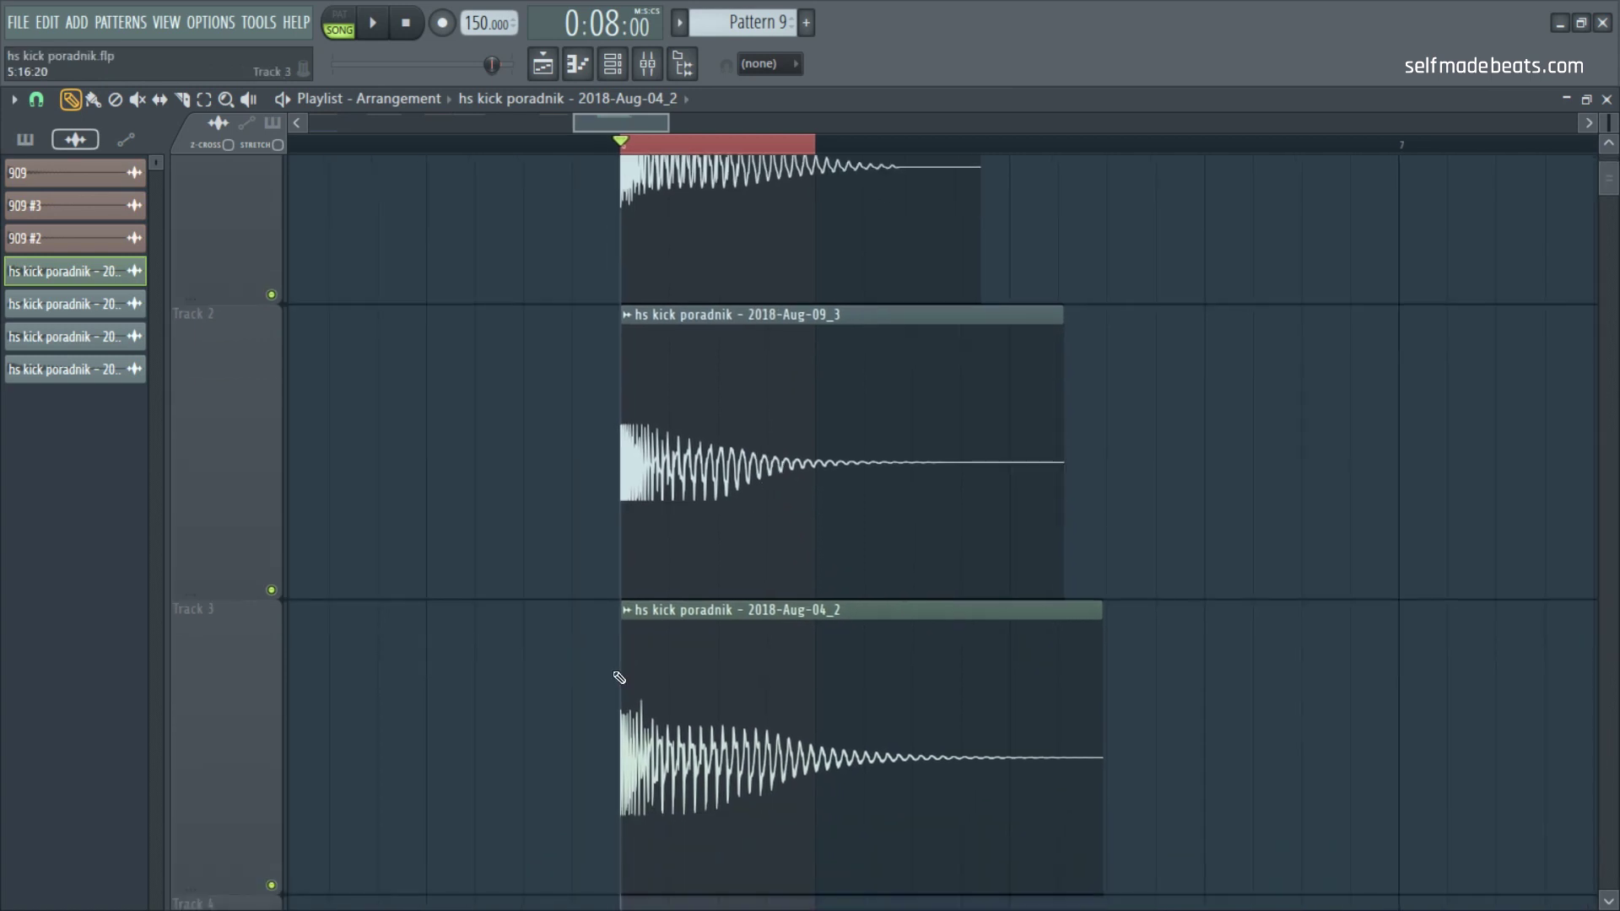
{"action": "scroll", "coordinate": [728, 359], "scroll_direction": "up", "scroll_amount": 3}
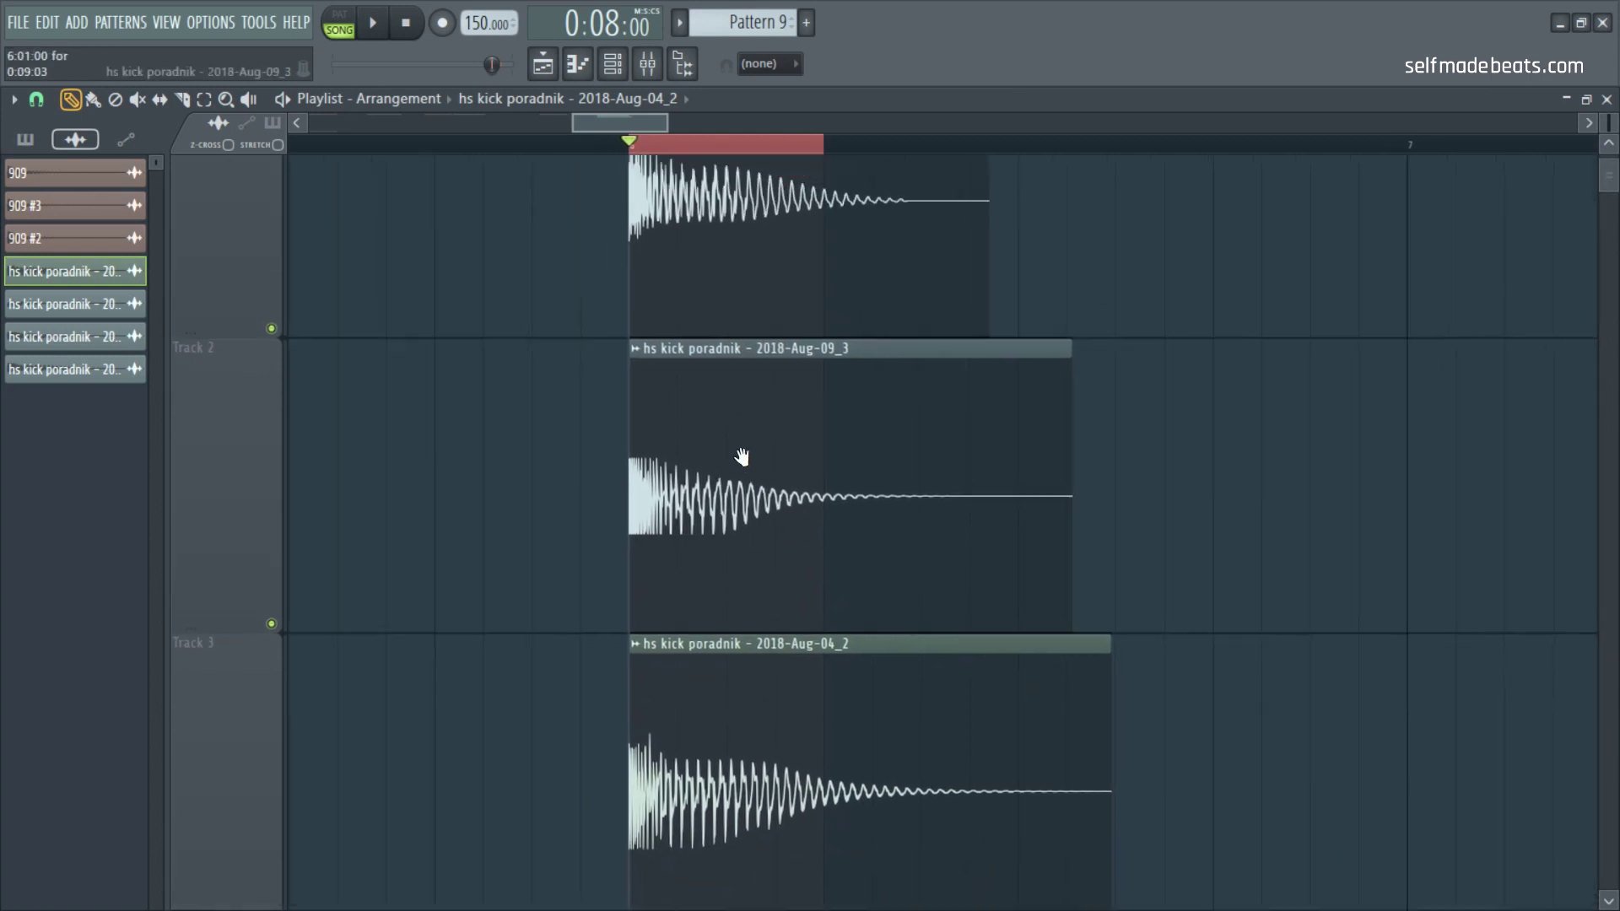
{"action": "scroll", "coordinate": [805, 392], "scroll_direction": "up", "scroll_amount": 1}
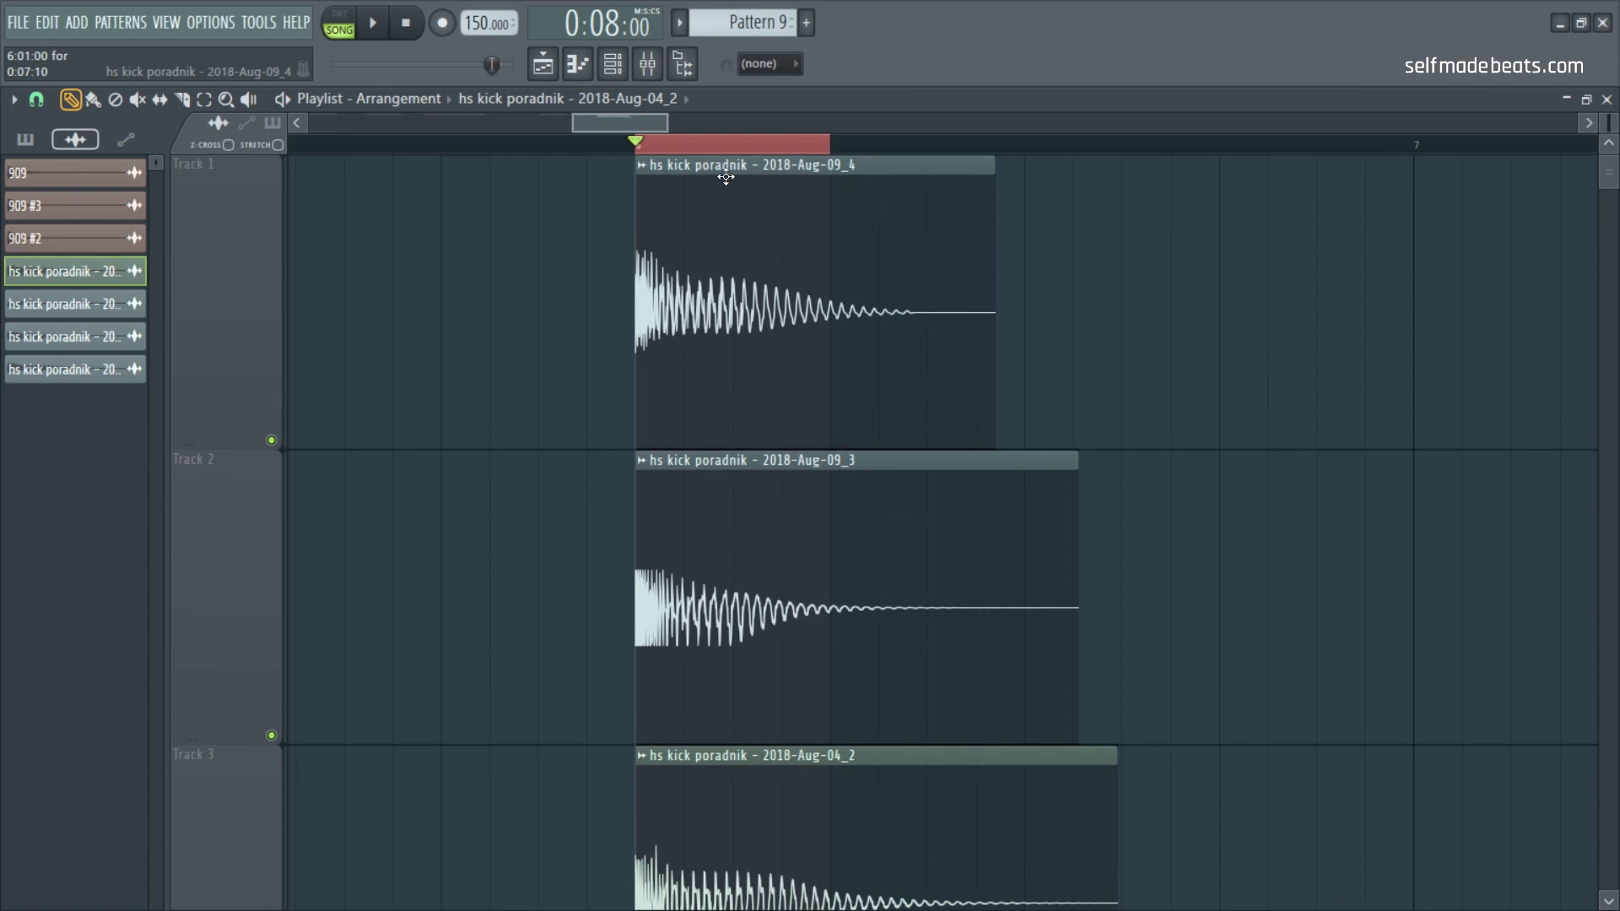
Step: Open the Aug-09_4 clip's channel settings, restore the default time stretch multiplier and start looped playback
{"action": "double_click", "coordinate": [737, 285]}
{"action": "left_click_drag", "start_coordinate": [447, 365], "coordinate": [439, 368]}
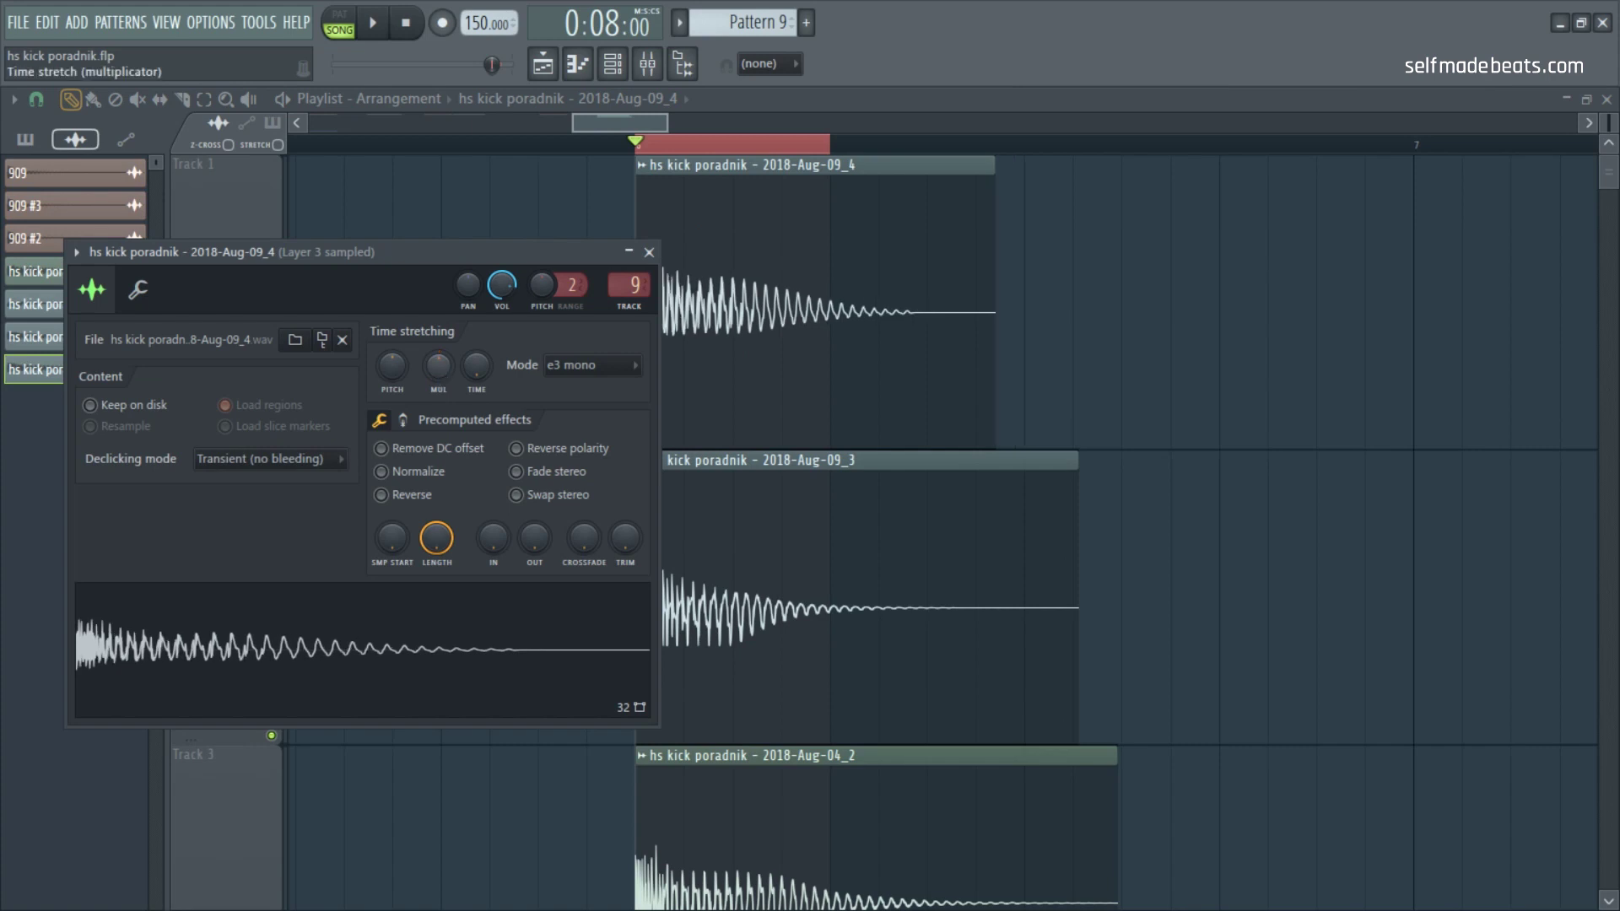
{"action": "right_click", "coordinate": [444, 361]}
{"action": "left_click", "coordinate": [479, 372]}
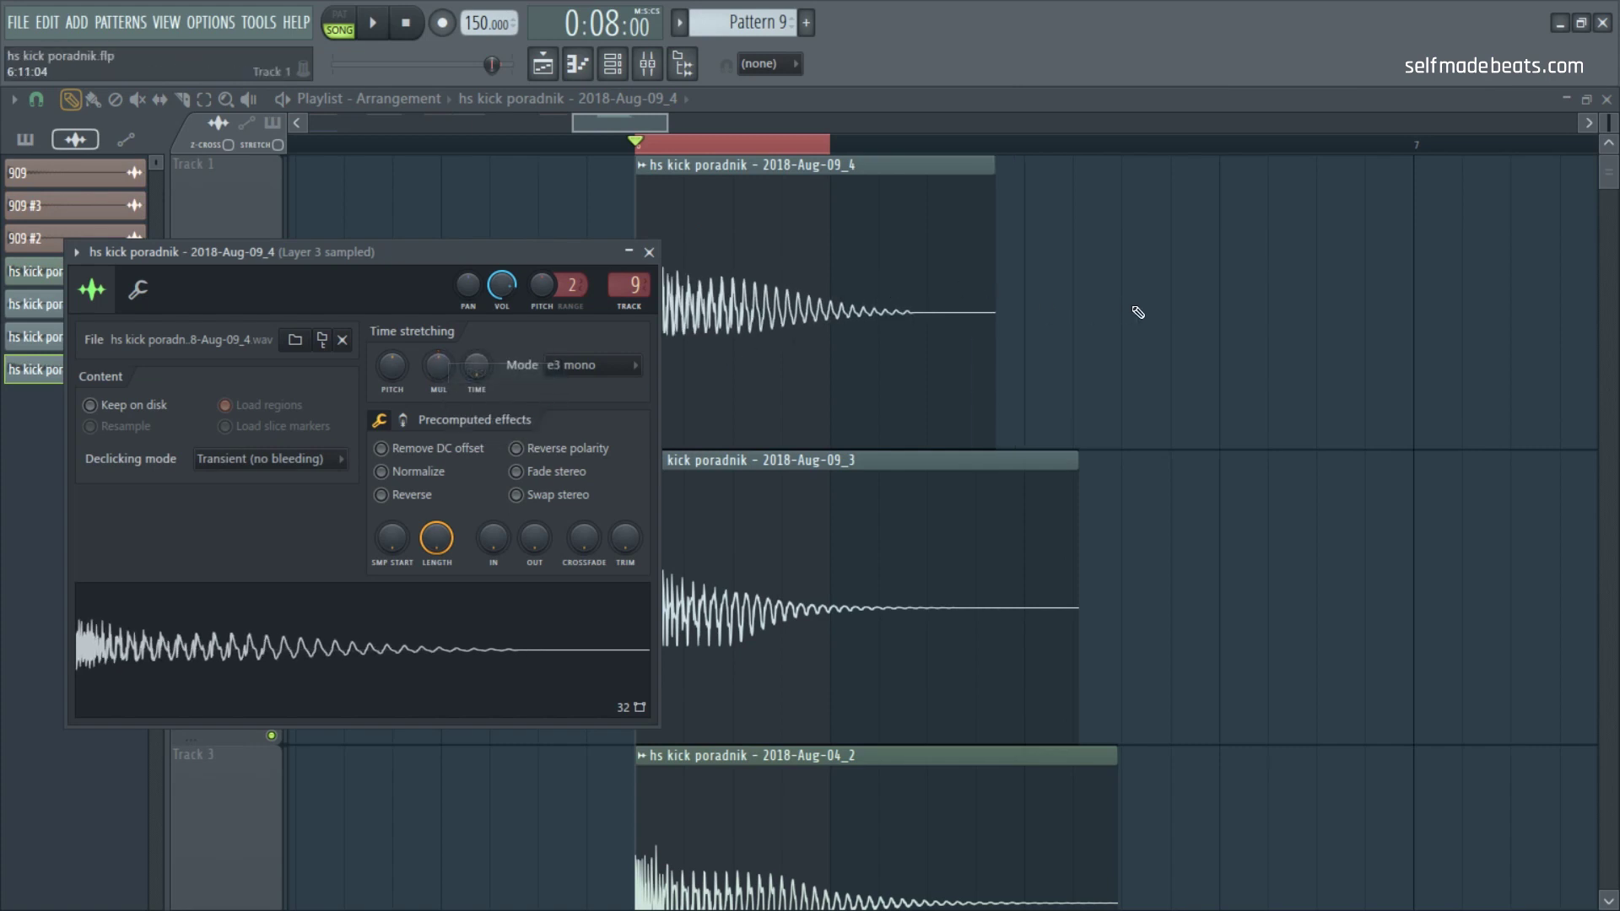
{"action": "key", "text": "Escape"}
{"action": "key", "text": "space"}
{"action": "double_click", "coordinate": [669, 250]}
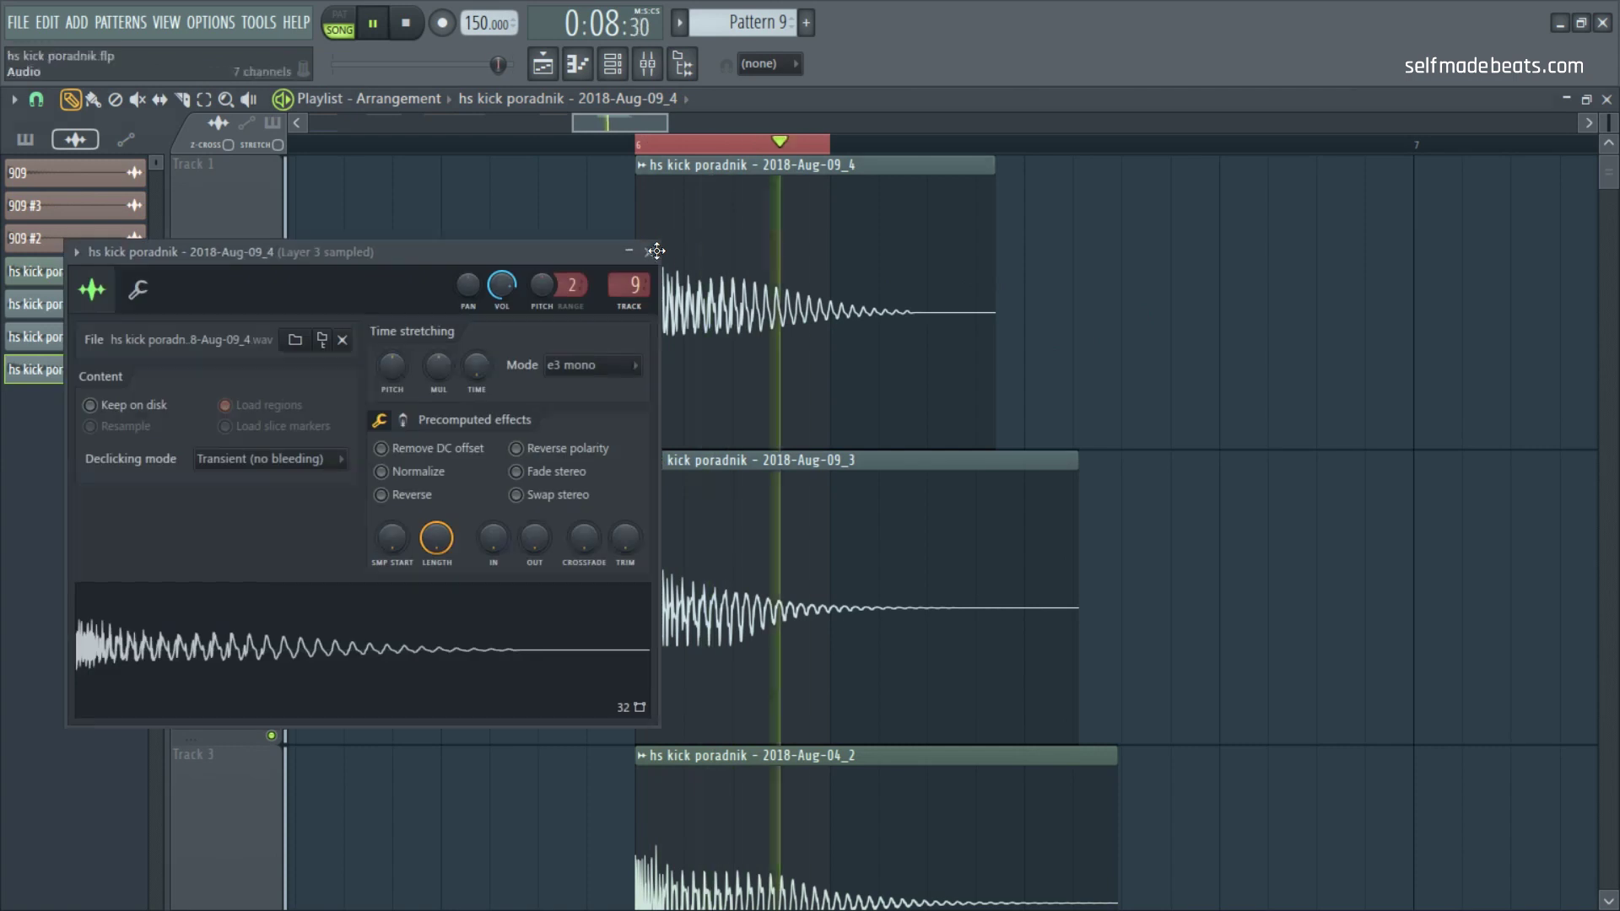
Step: Try lengthening the Aug-09_4 kick by gradually raising its time stretch multiplier while the loop plays
{"action": "scroll", "coordinate": [436, 371], "scroll_direction": "up", "scroll_amount": 2}
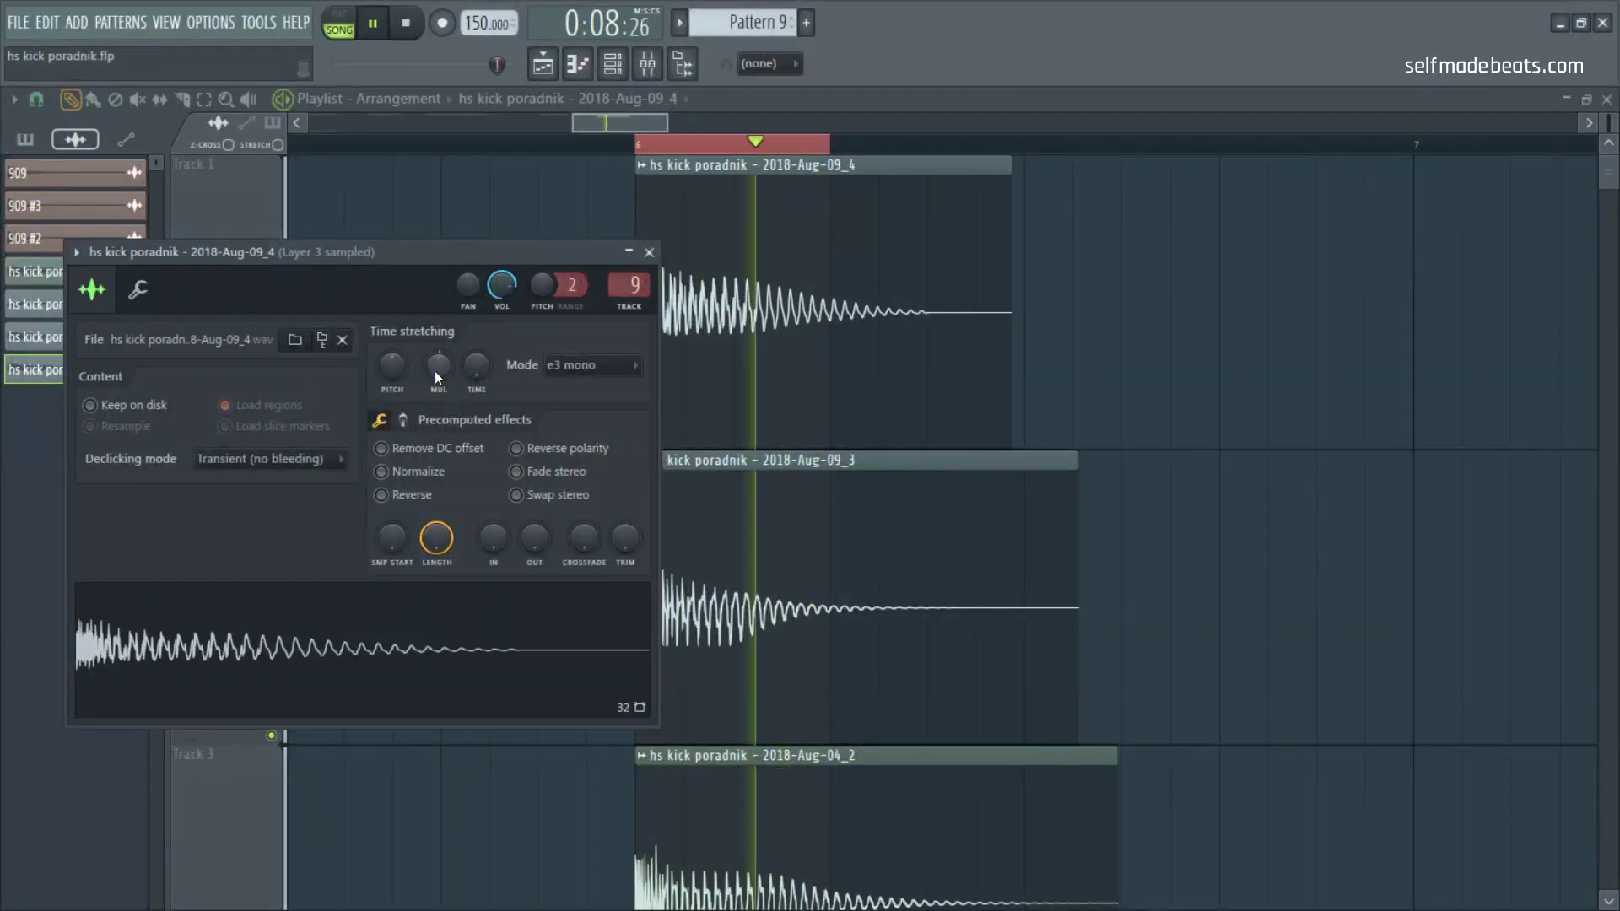
{"action": "scroll", "coordinate": [434, 371], "scroll_direction": "up", "scroll_amount": 1}
{"action": "scroll", "coordinate": [435, 377], "scroll_direction": "up", "scroll_amount": 3}
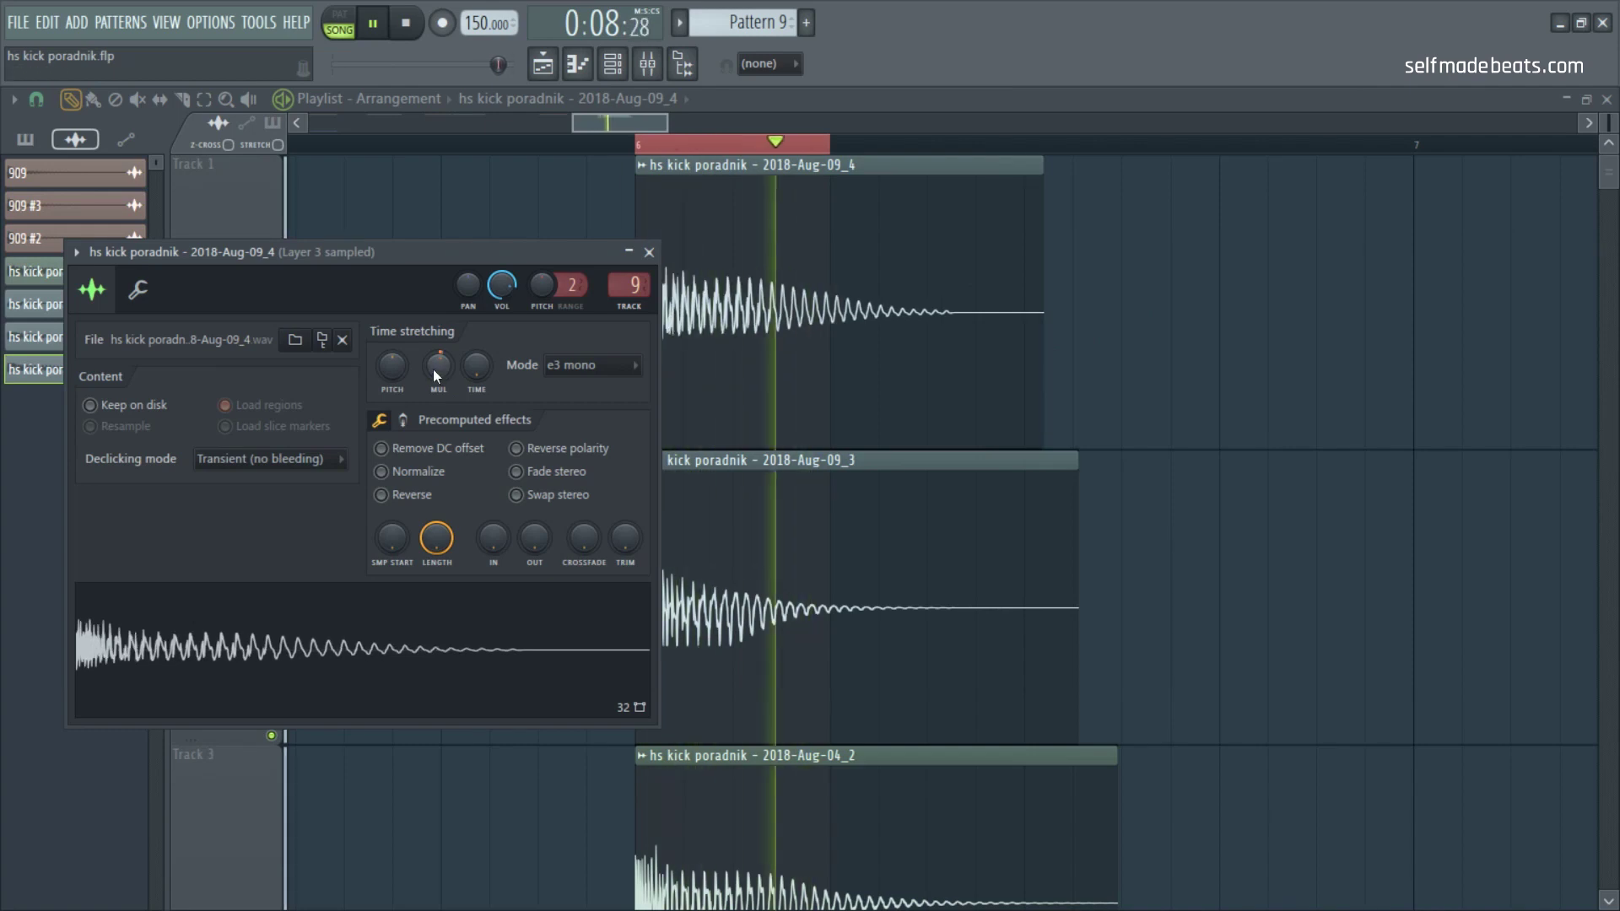
{"action": "scroll", "coordinate": [435, 372], "scroll_direction": "up", "scroll_amount": 2}
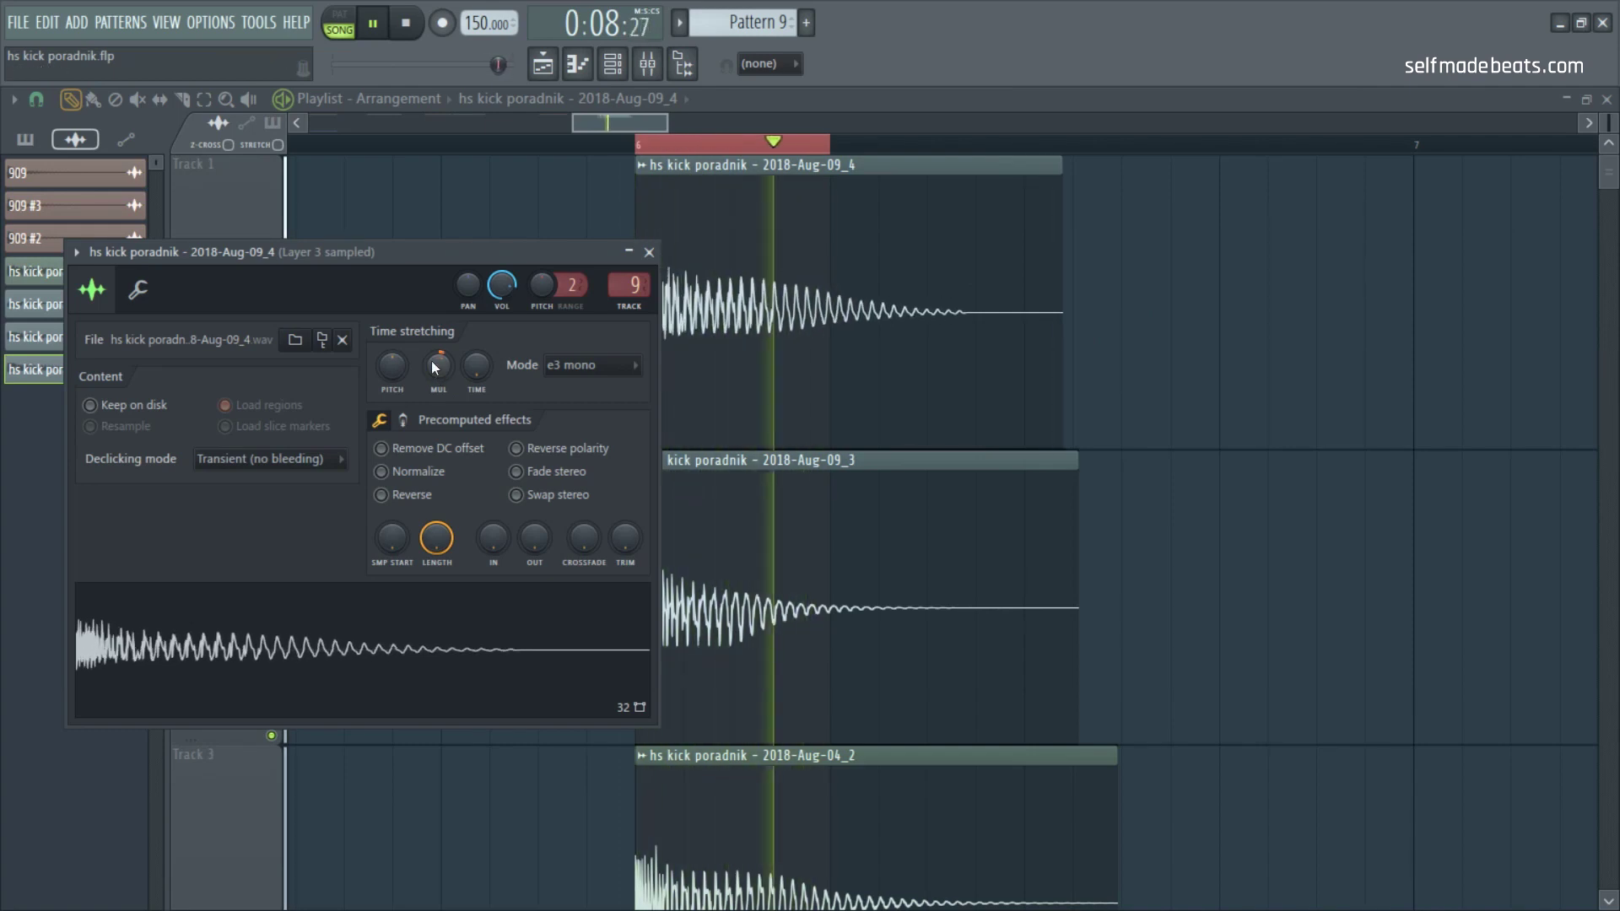
{"action": "scroll", "coordinate": [428, 371], "scroll_direction": "up", "scroll_amount": 3}
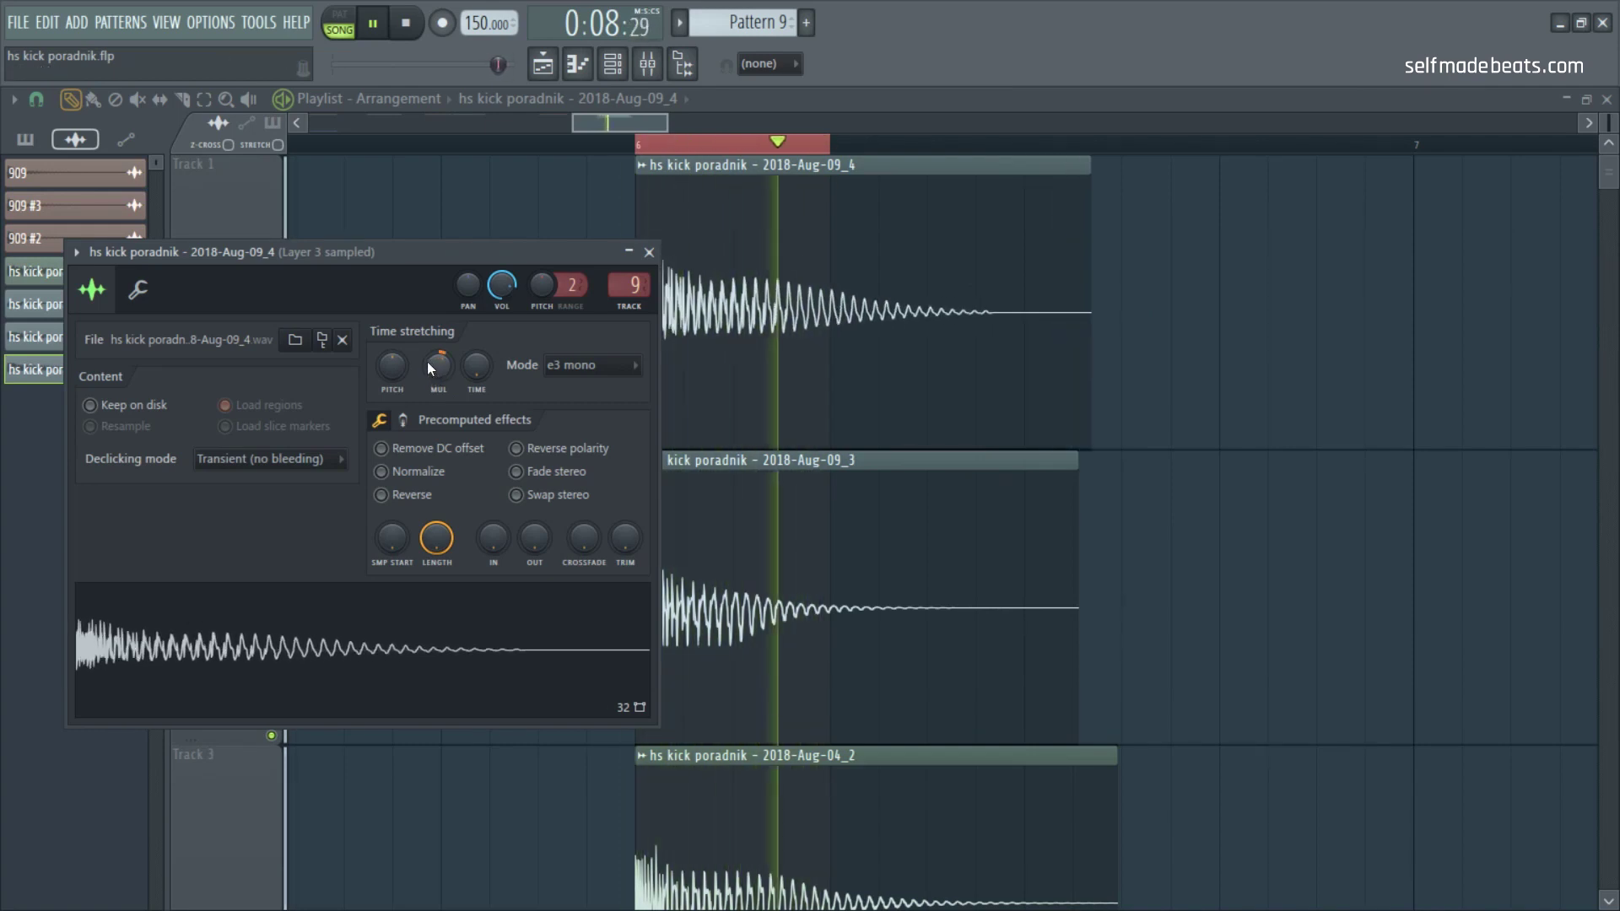
{"action": "scroll", "coordinate": [434, 372], "scroll_direction": "up", "scroll_amount": 2}
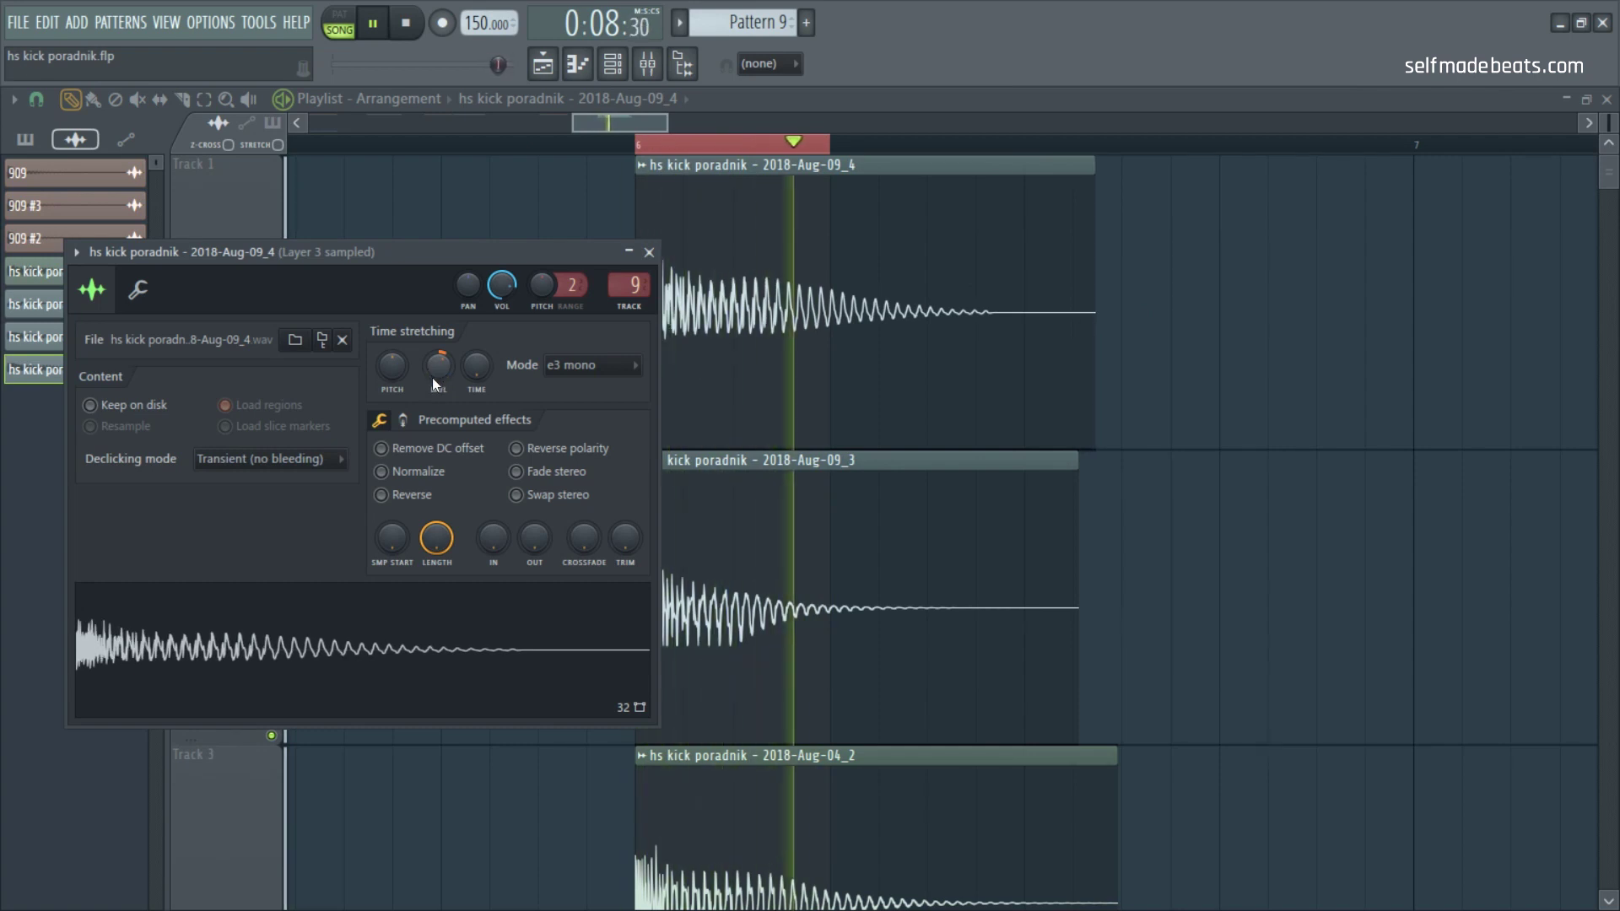
{"action": "scroll", "coordinate": [437, 368], "scroll_direction": "up", "scroll_amount": 4}
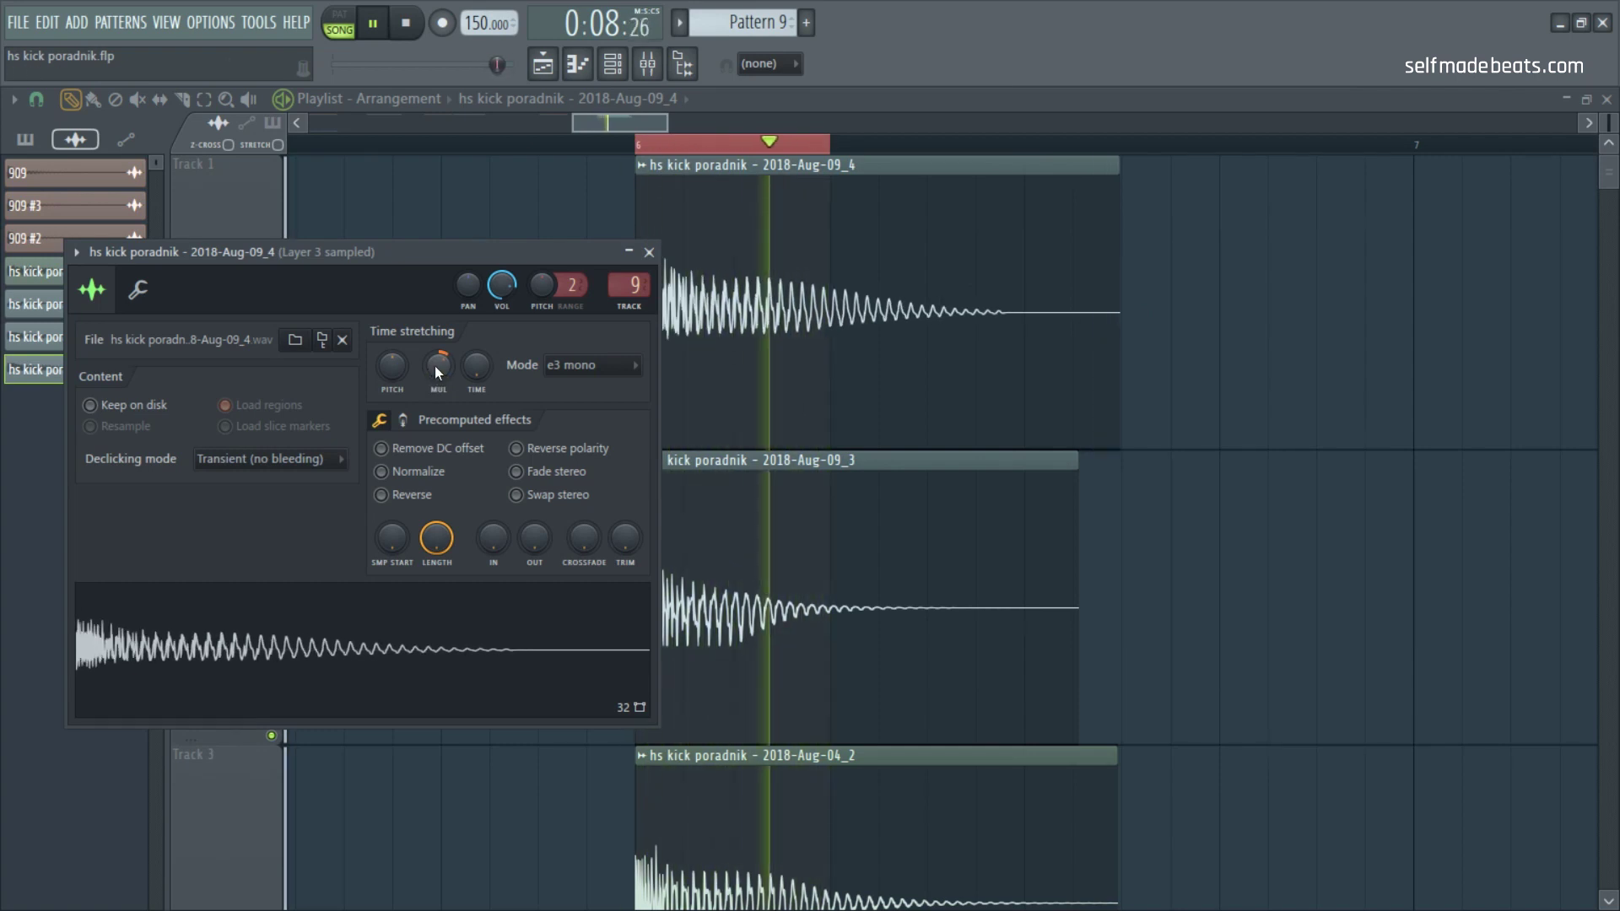
{"action": "scroll", "coordinate": [437, 371], "scroll_direction": "up", "scroll_amount": 2}
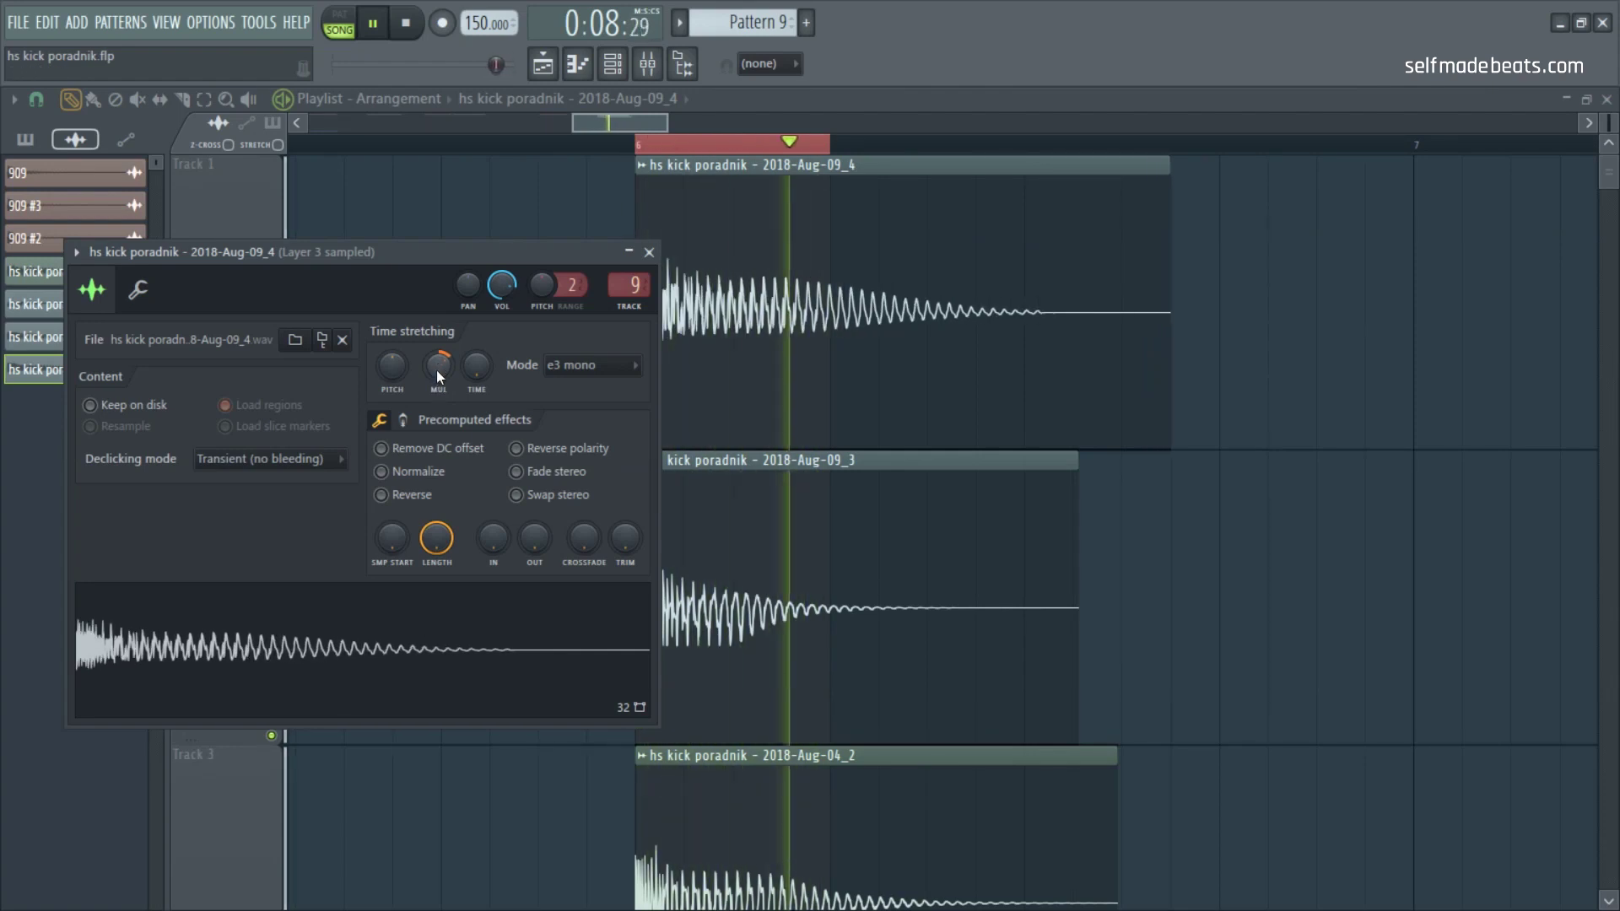
{"action": "scroll", "coordinate": [434, 373], "scroll_direction": "up", "scroll_amount": 2}
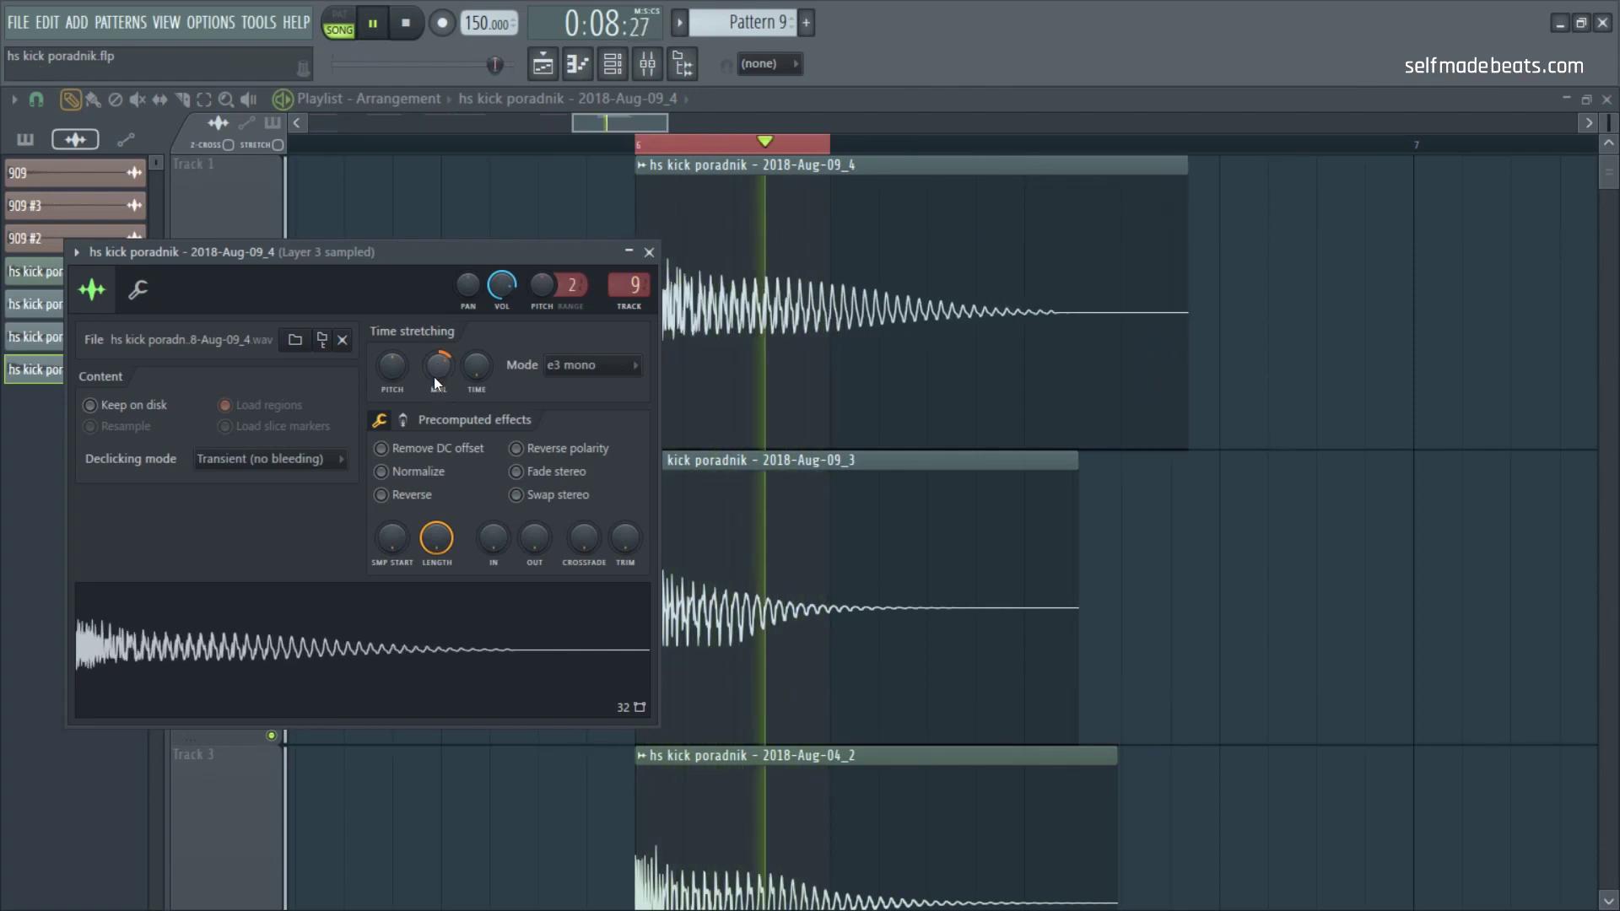
{"action": "scroll", "coordinate": [437, 373], "scroll_direction": "up", "scroll_amount": 2}
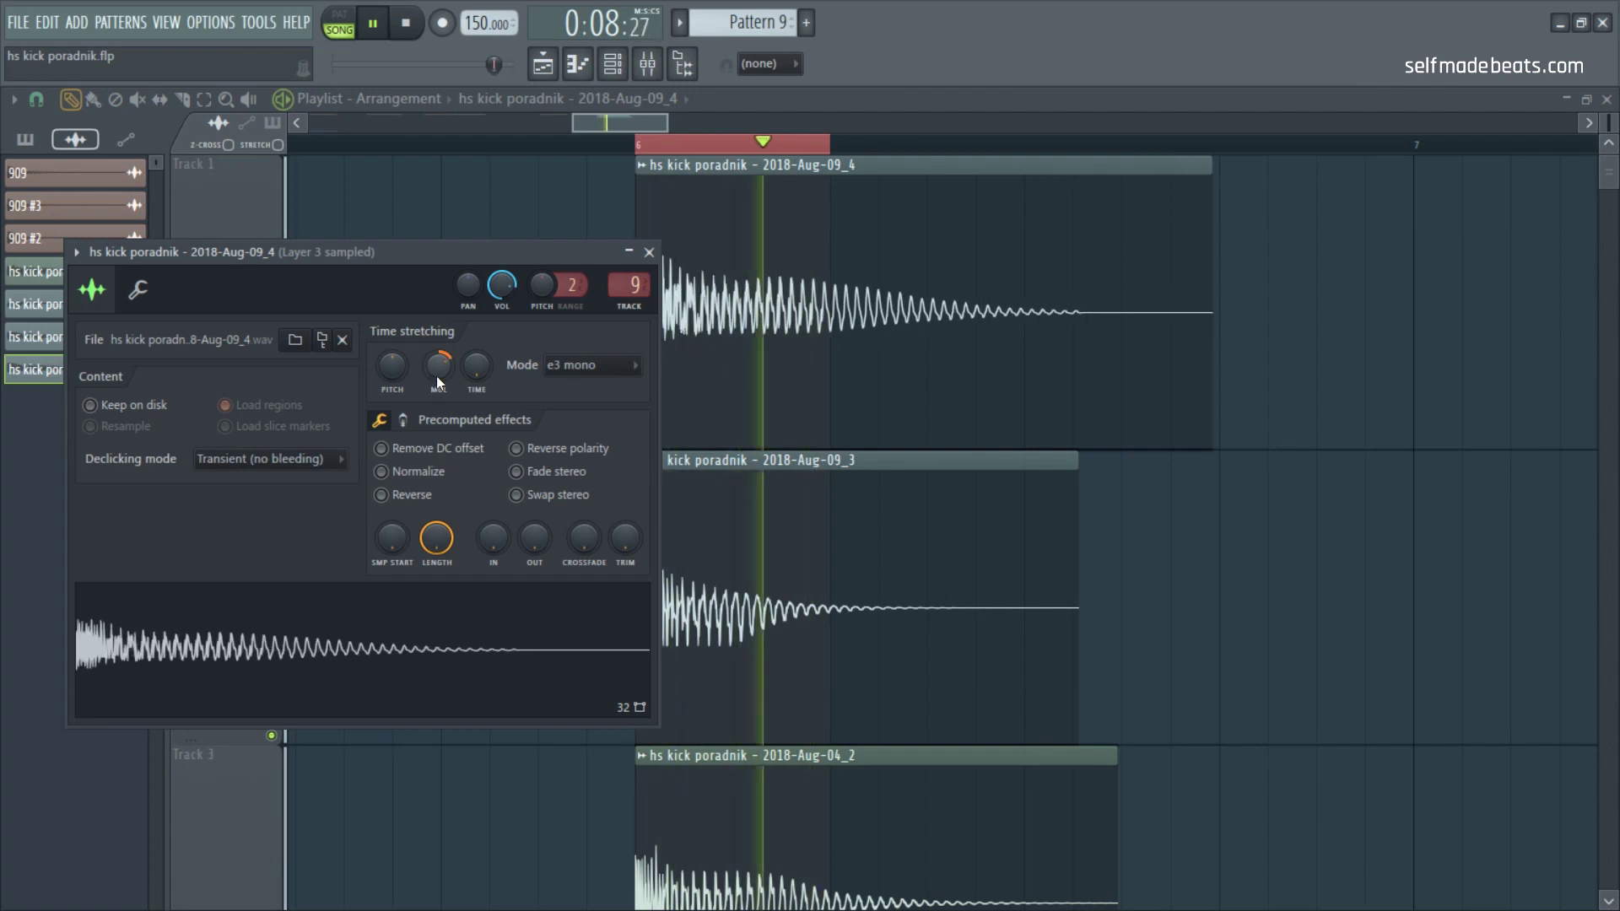
{"action": "scroll", "coordinate": [439, 371], "scroll_direction": "up", "scroll_amount": 1}
{"action": "scroll", "coordinate": [439, 362], "scroll_direction": "up", "scroll_amount": 1}
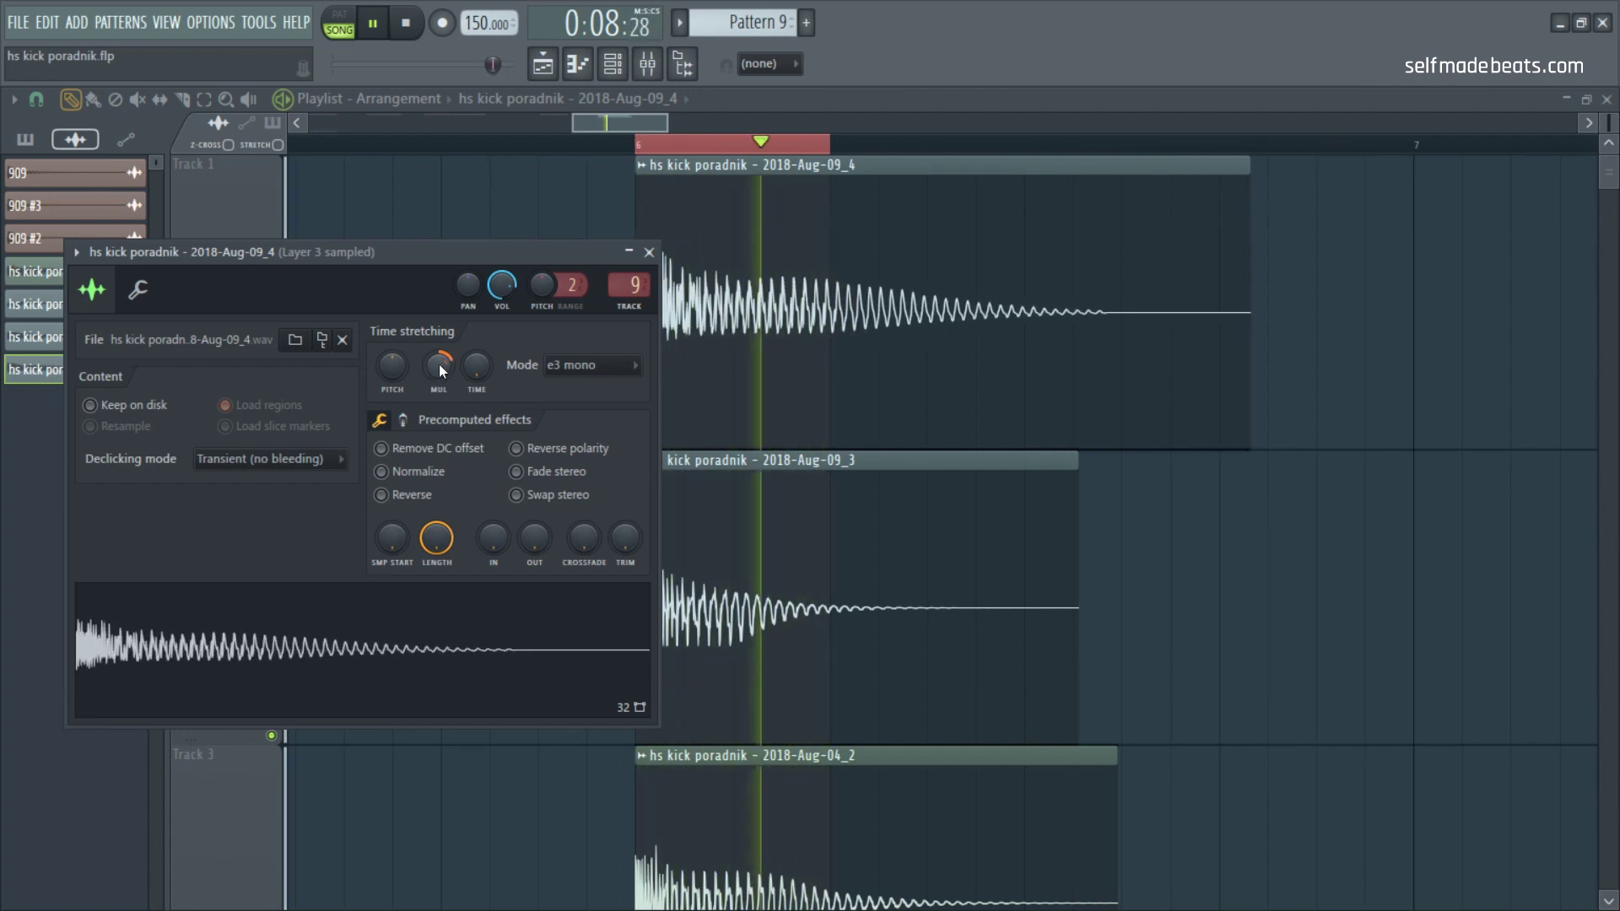
Step: Reset the Aug-09_4 time stretch multiplier to its default, then stop playback and close the channel settings
{"action": "right_click", "coordinate": [437, 366]}
{"action": "left_click", "coordinate": [442, 377]}
{"action": "left_click", "coordinate": [406, 25]}
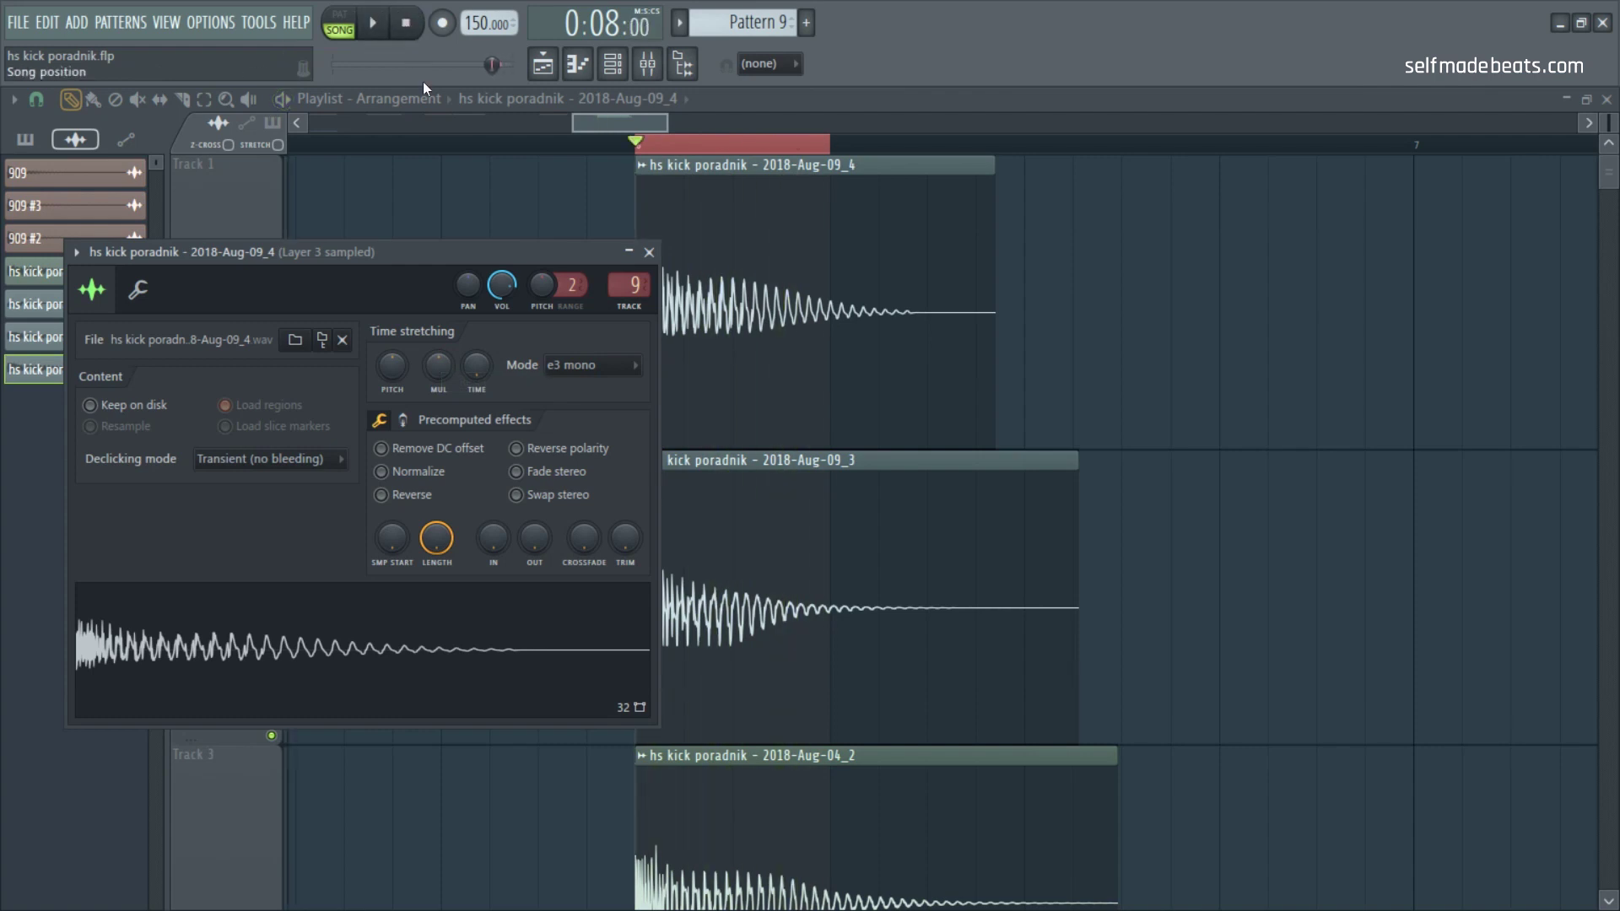
{"action": "left_click", "coordinate": [650, 252]}
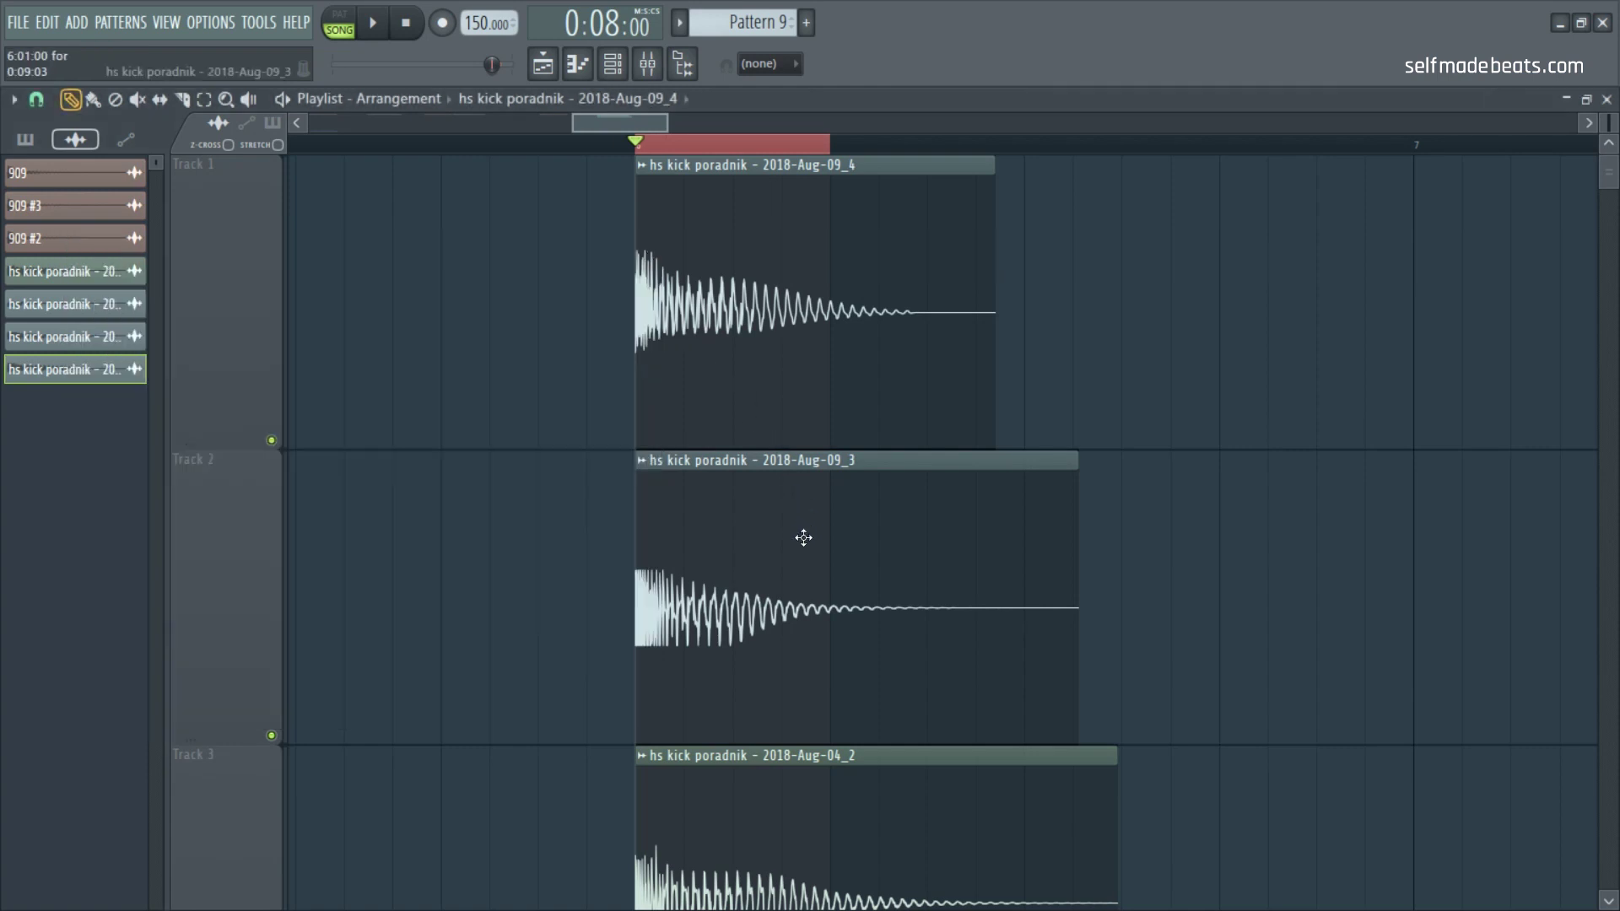
Step: Slip the audio inside the Aug-09_4 clip on Track 1 earlier during playback so its opening transient is cut off
{"action": "scroll", "coordinate": [803, 537], "scroll_direction": "down", "scroll_amount": 2}
{"action": "scroll", "coordinate": [849, 562], "scroll_direction": "up", "scroll_amount": 1}
{"action": "scroll", "coordinate": [890, 543], "scroll_direction": "down", "scroll_amount": 2}
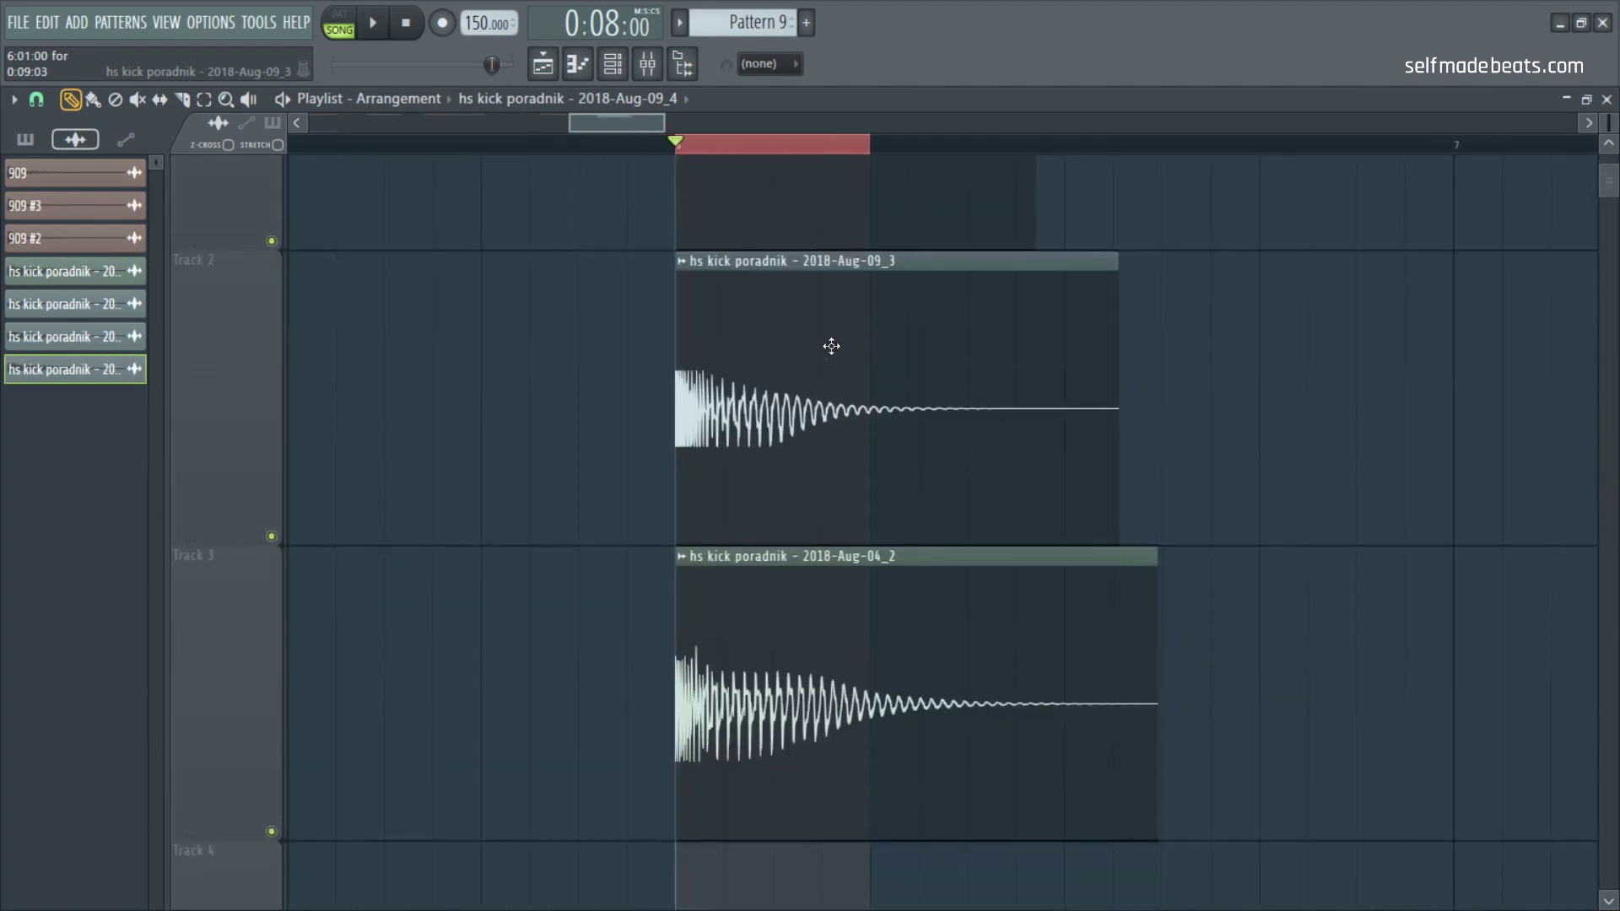
{"action": "scroll", "coordinate": [831, 346], "scroll_direction": "up", "scroll_amount": 2}
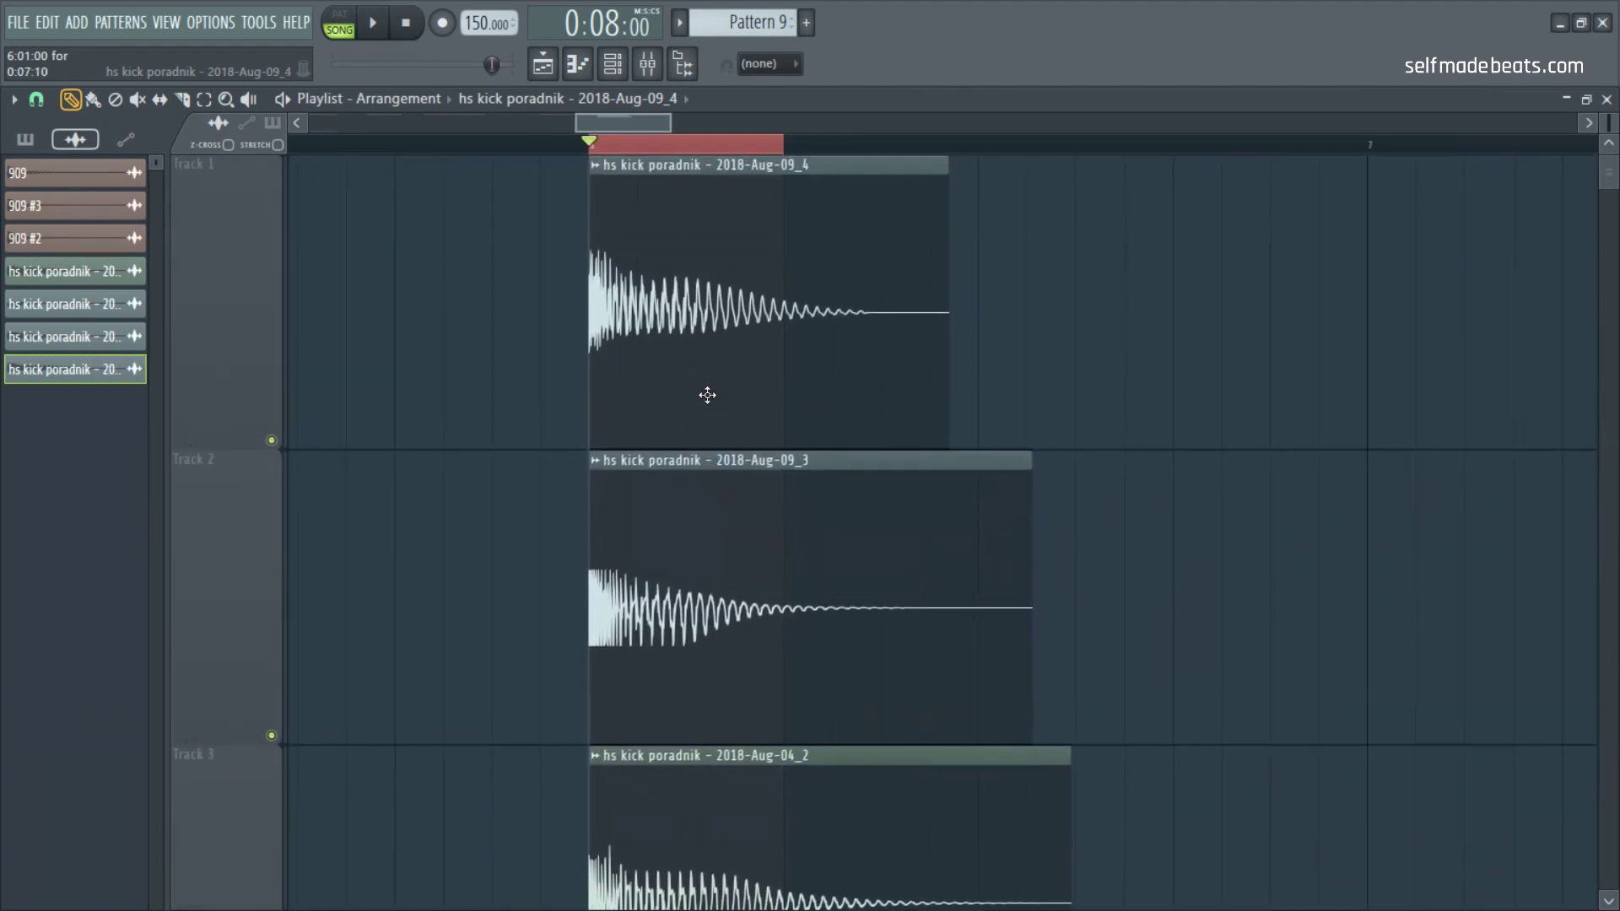
{"action": "mouse_move", "coordinate": [613, 120]}
{"action": "left_mouse_down"}
{"action": "mouse_move", "coordinate": [628, 133]}
{"action": "mouse_move", "coordinate": [598, 114]}
{"action": "left_mouse_up"}
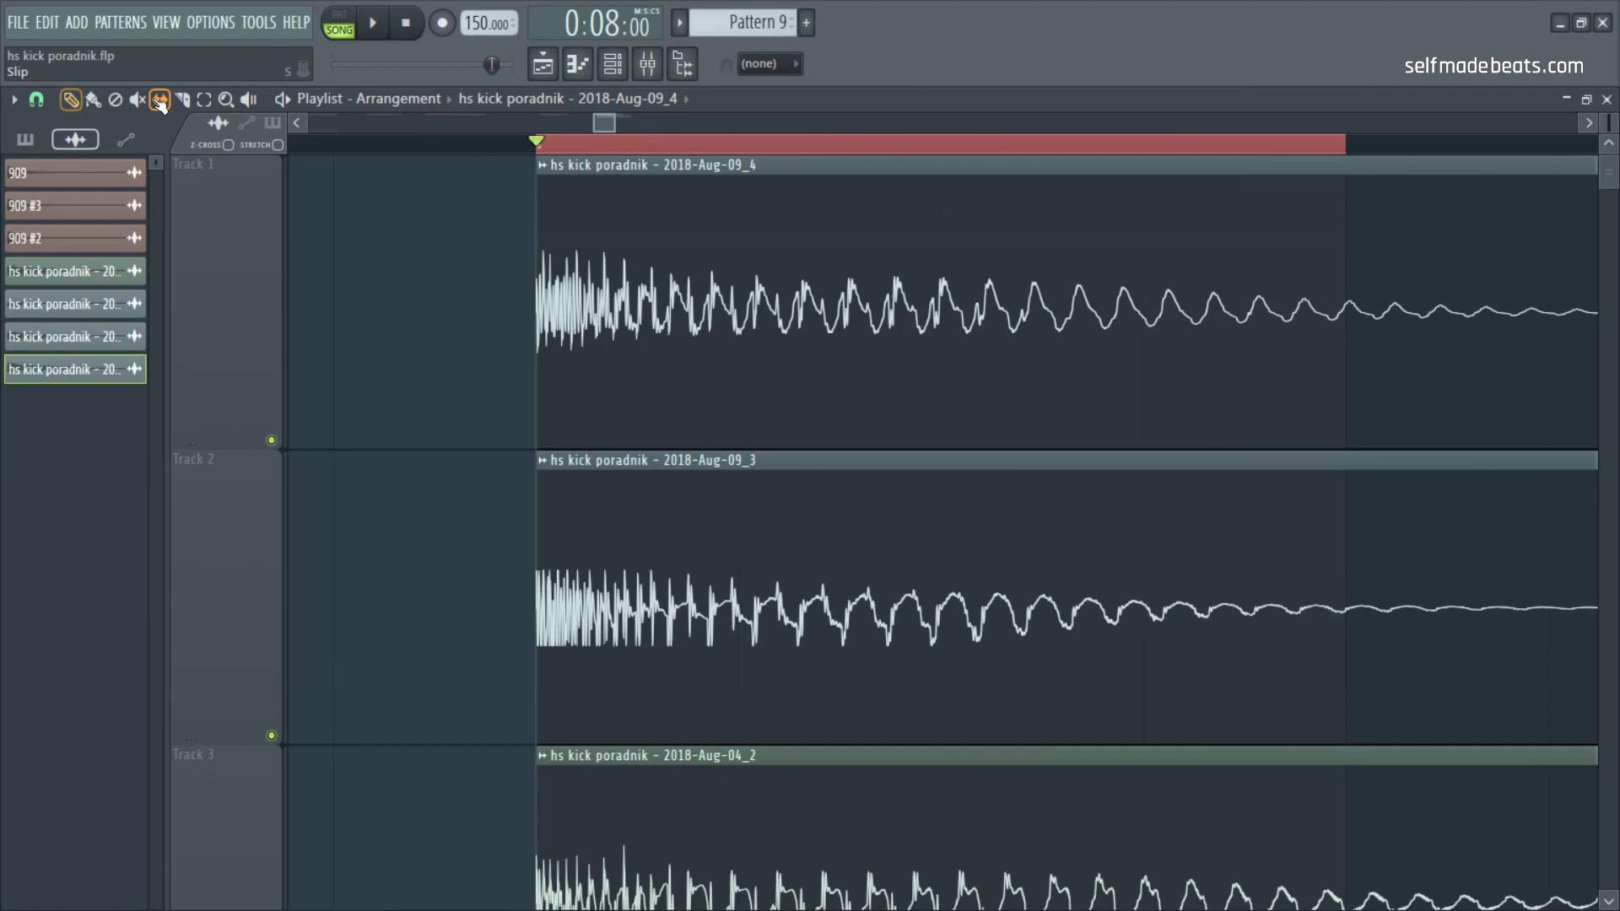
{"action": "key", "text": "space"}
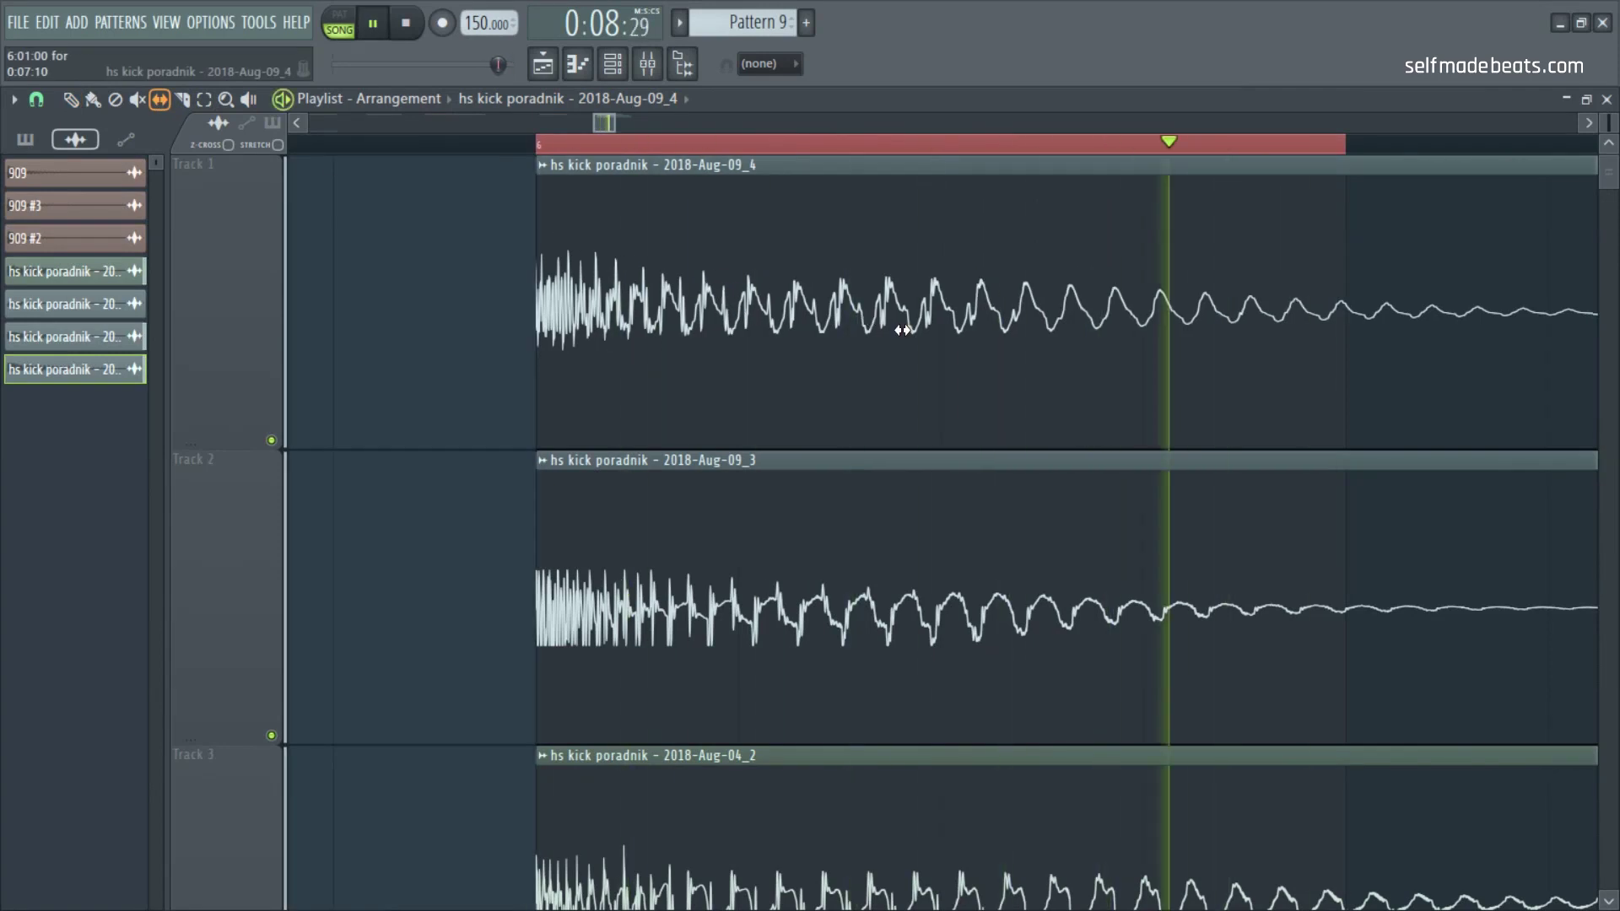
{"action": "left_click_drag", "start_coordinate": [911, 327], "coordinate": [1016, 345]}
{"action": "key", "text": "space"}
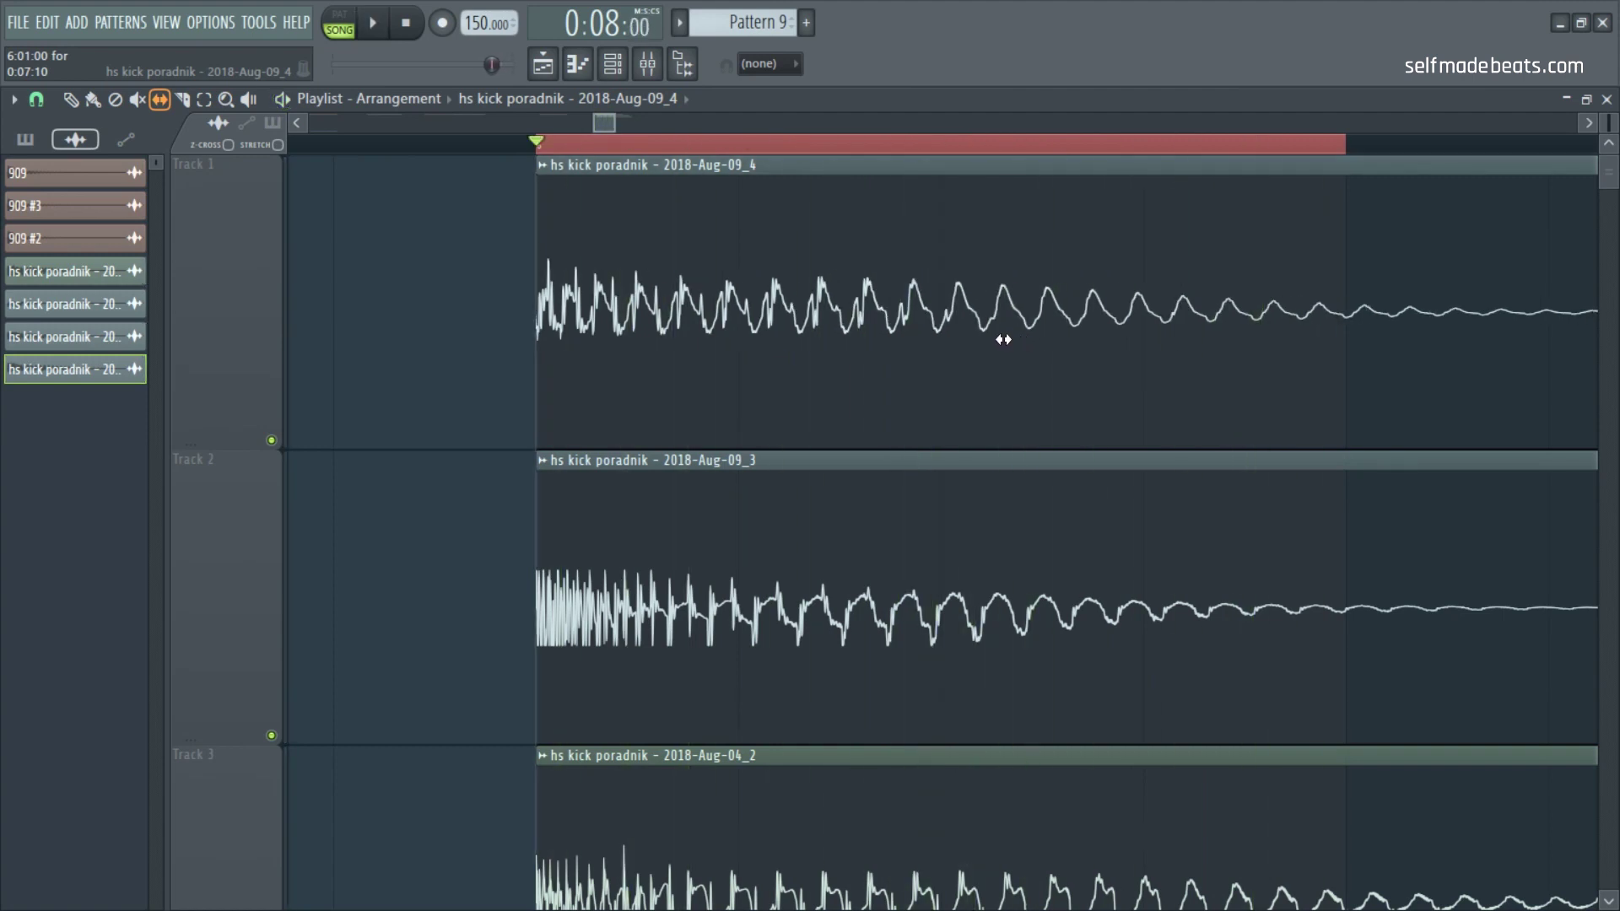
Step: Create a volume multiplier automation clip for the Aug-09_4 kick on Track 1
{"action": "left_click", "coordinate": [70, 99]}
{"action": "left_click", "coordinate": [541, 167]}
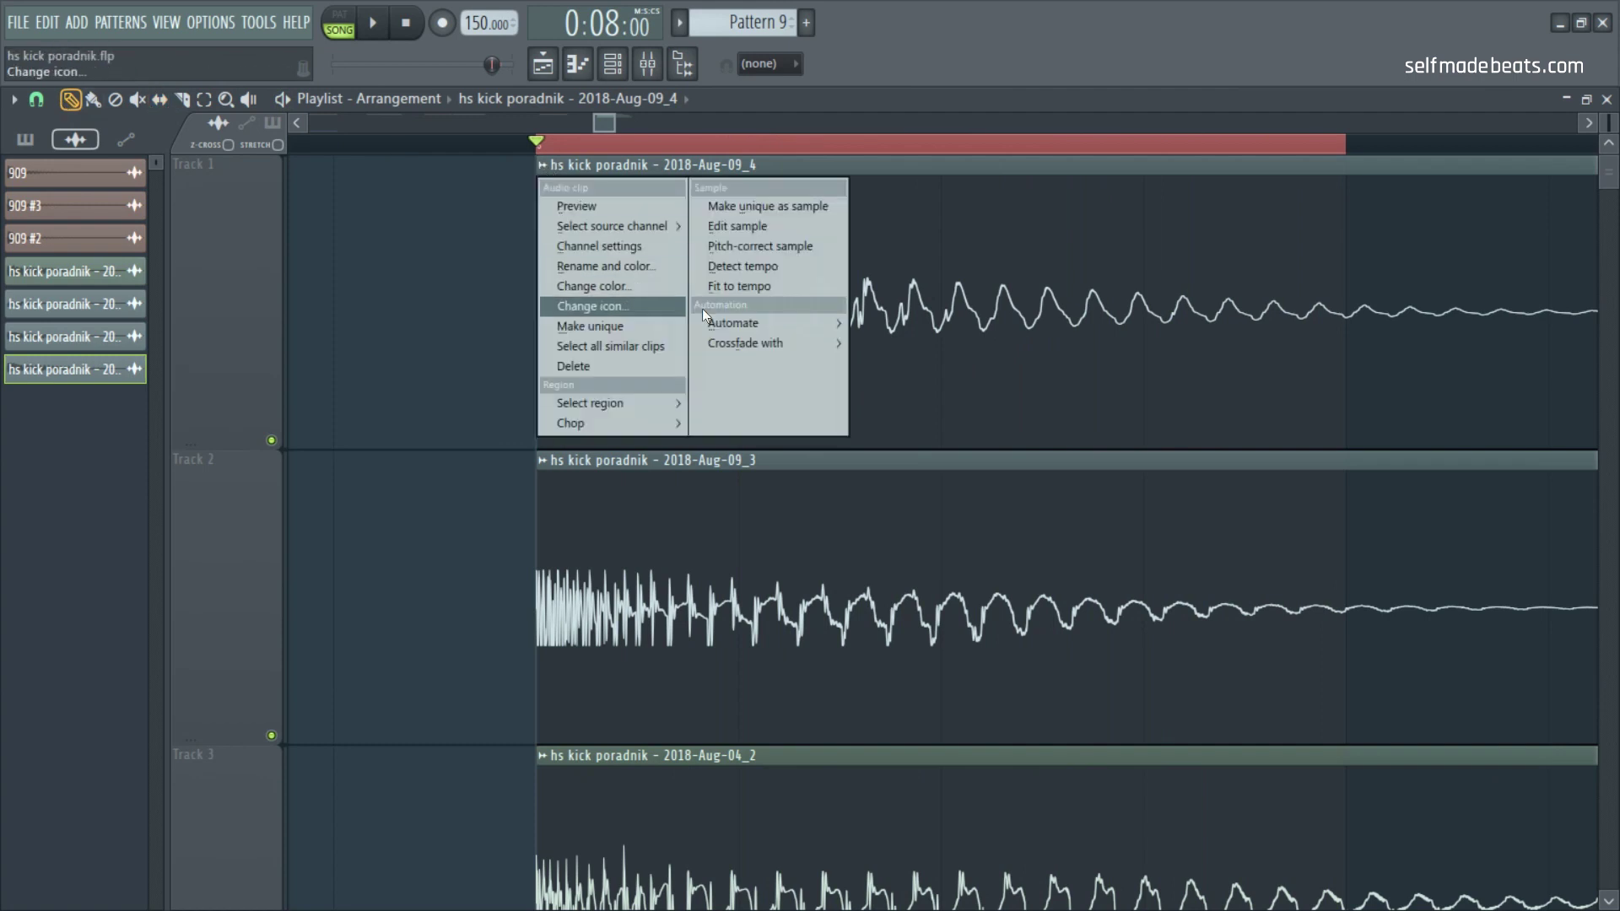
{"action": "mouse_move", "coordinate": [815, 317]}
{"action": "left_click", "coordinate": [912, 342]}
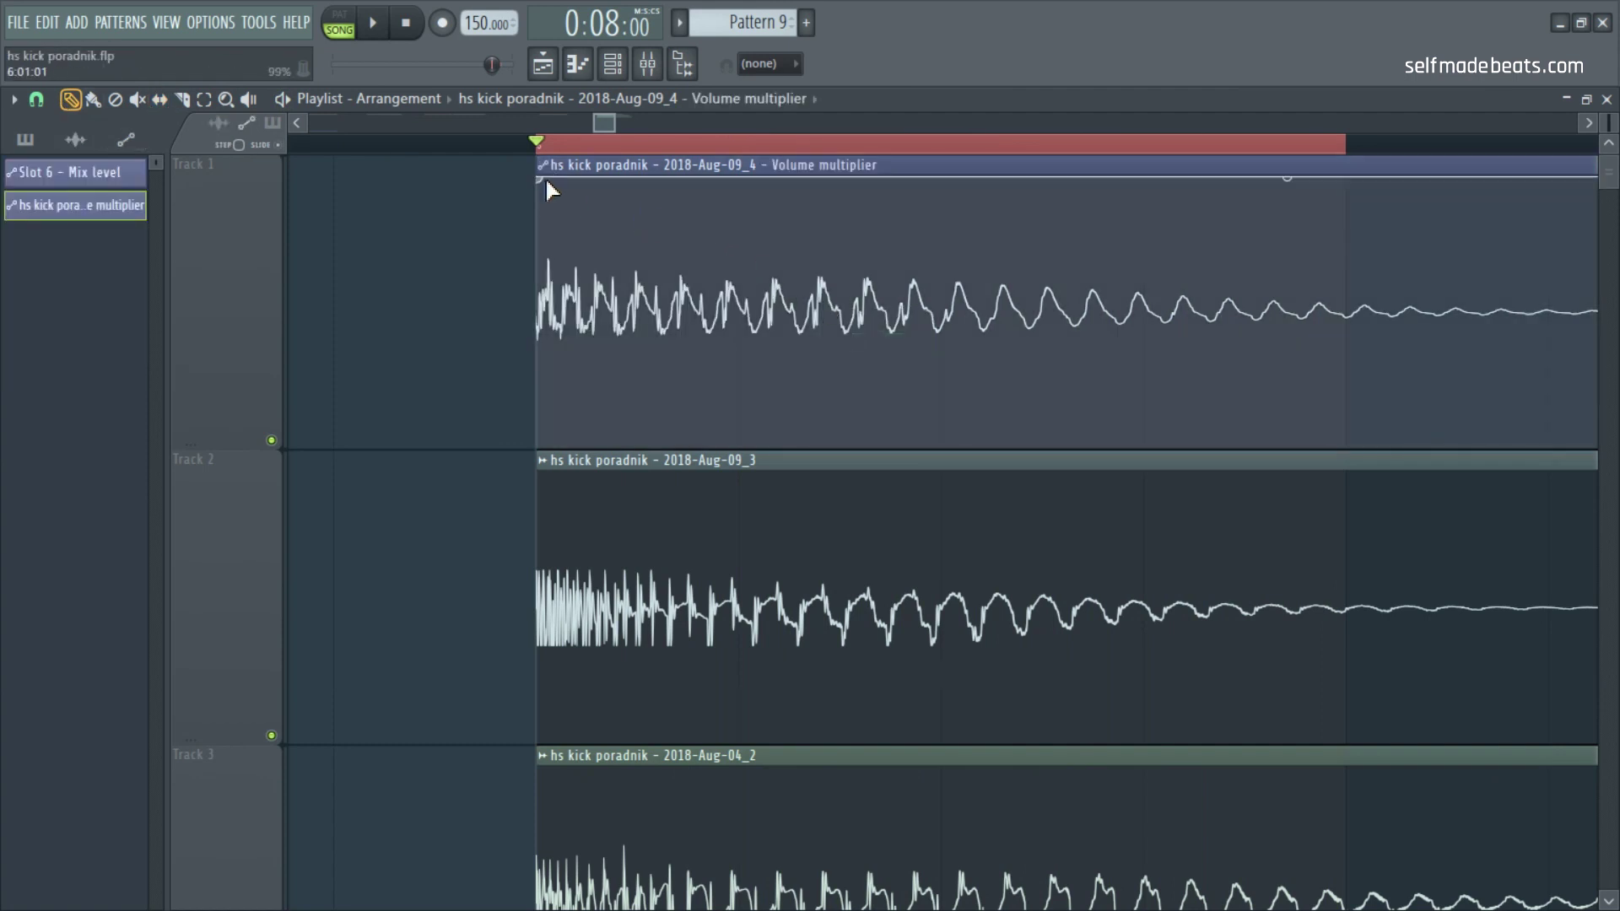
Step: Shape the Aug-09_4 volume automation as a steep curved fade-in, from silence at bar 6 to full level about one step in
{"action": "left_click_drag", "start_coordinate": [543, 182], "coordinate": [538, 445]}
{"action": "left_click_drag", "start_coordinate": [717, 287], "coordinate": [744, 176]}
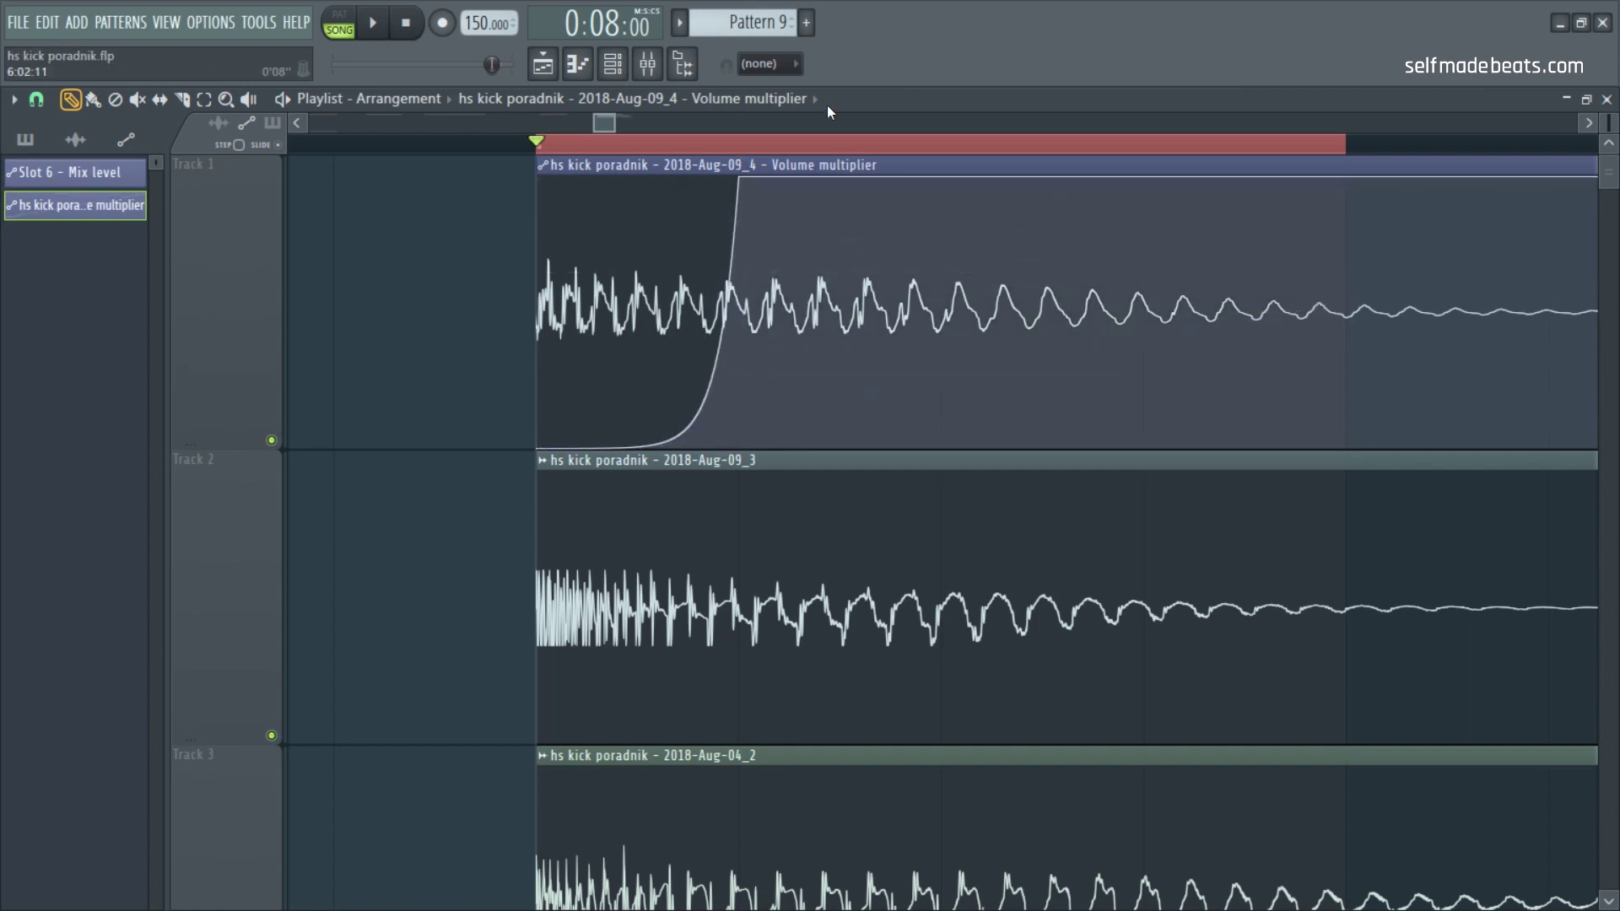
{"action": "scroll", "coordinate": [727, 495], "scroll_direction": "down", "scroll_amount": 3}
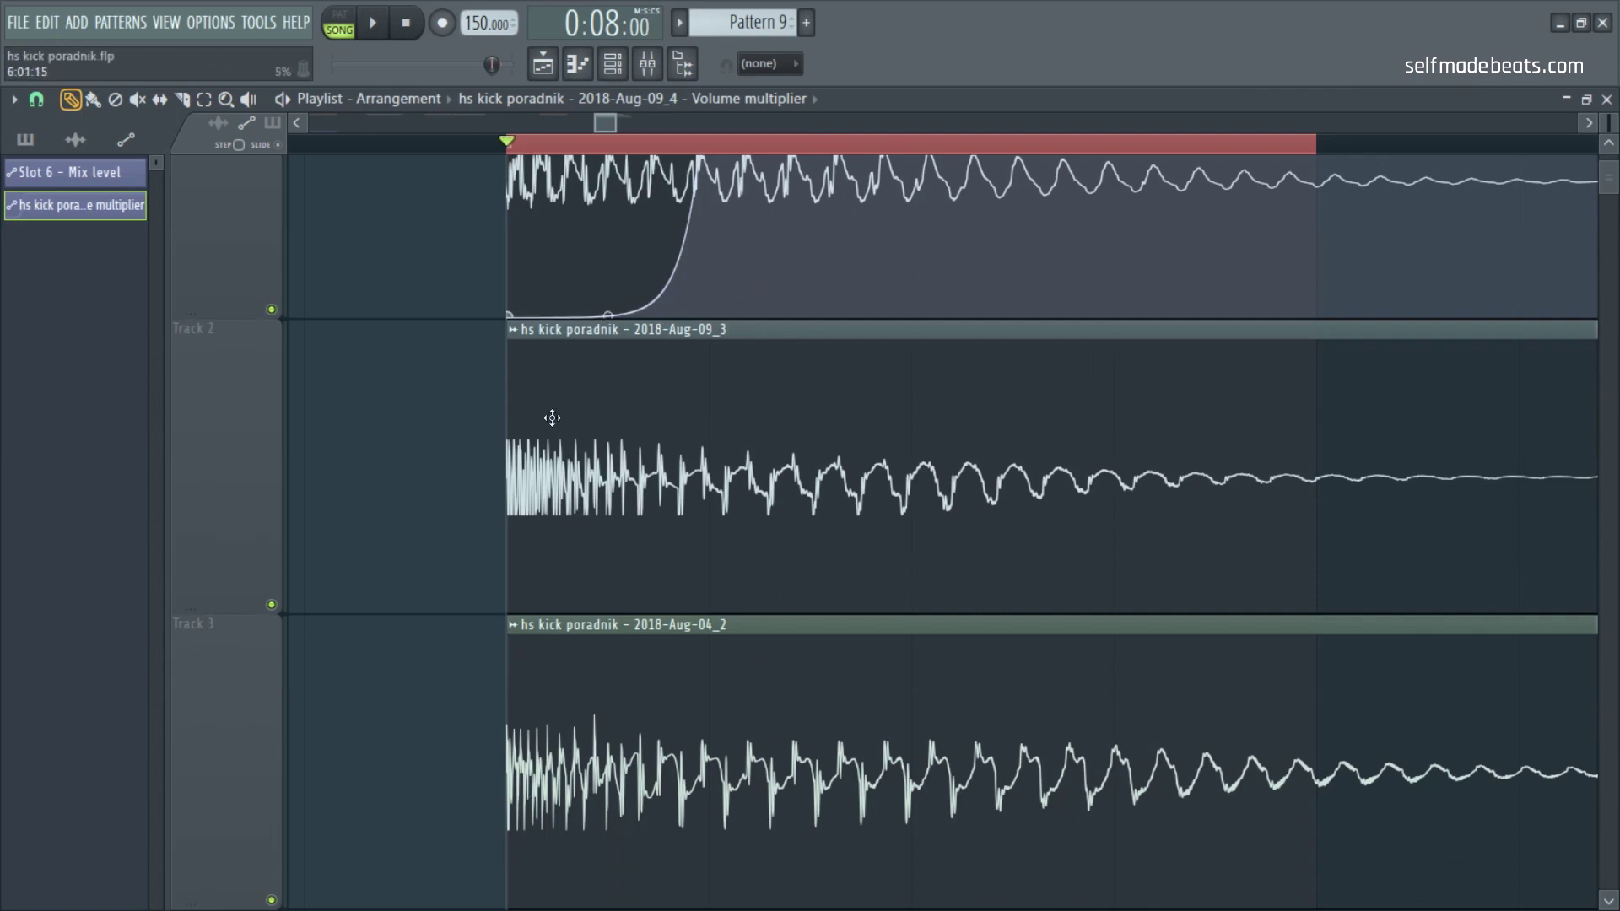
Step: Create a volume multiplier automation clip for the Aug-09_3 kick on Track 2
{"action": "scroll", "coordinate": [677, 380], "scroll_direction": "up", "scroll_amount": 3}
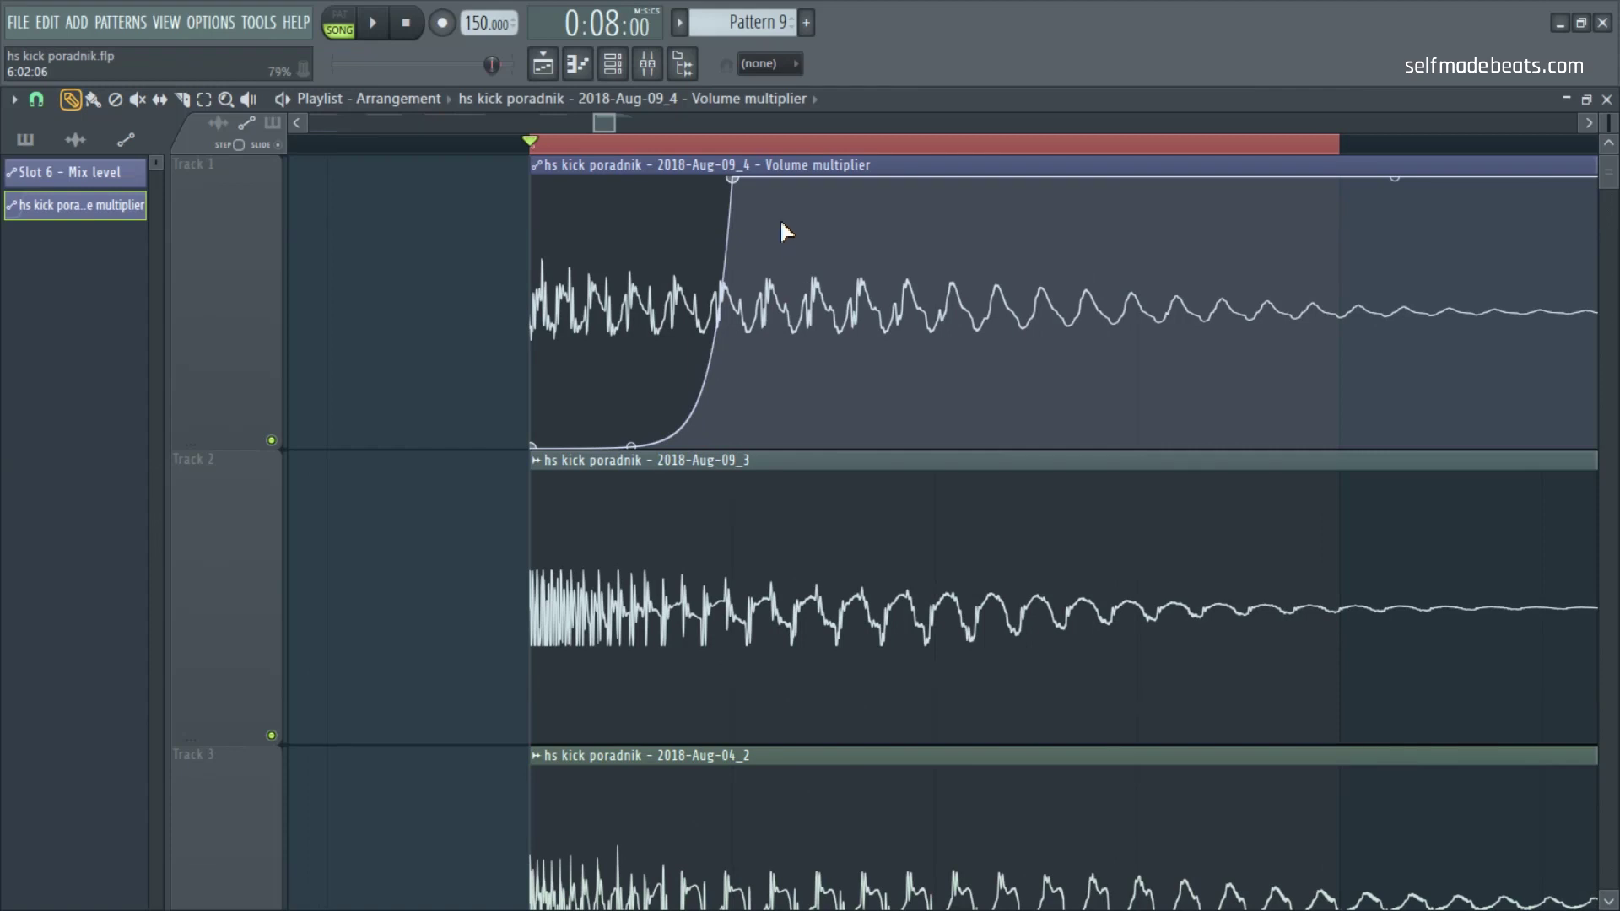
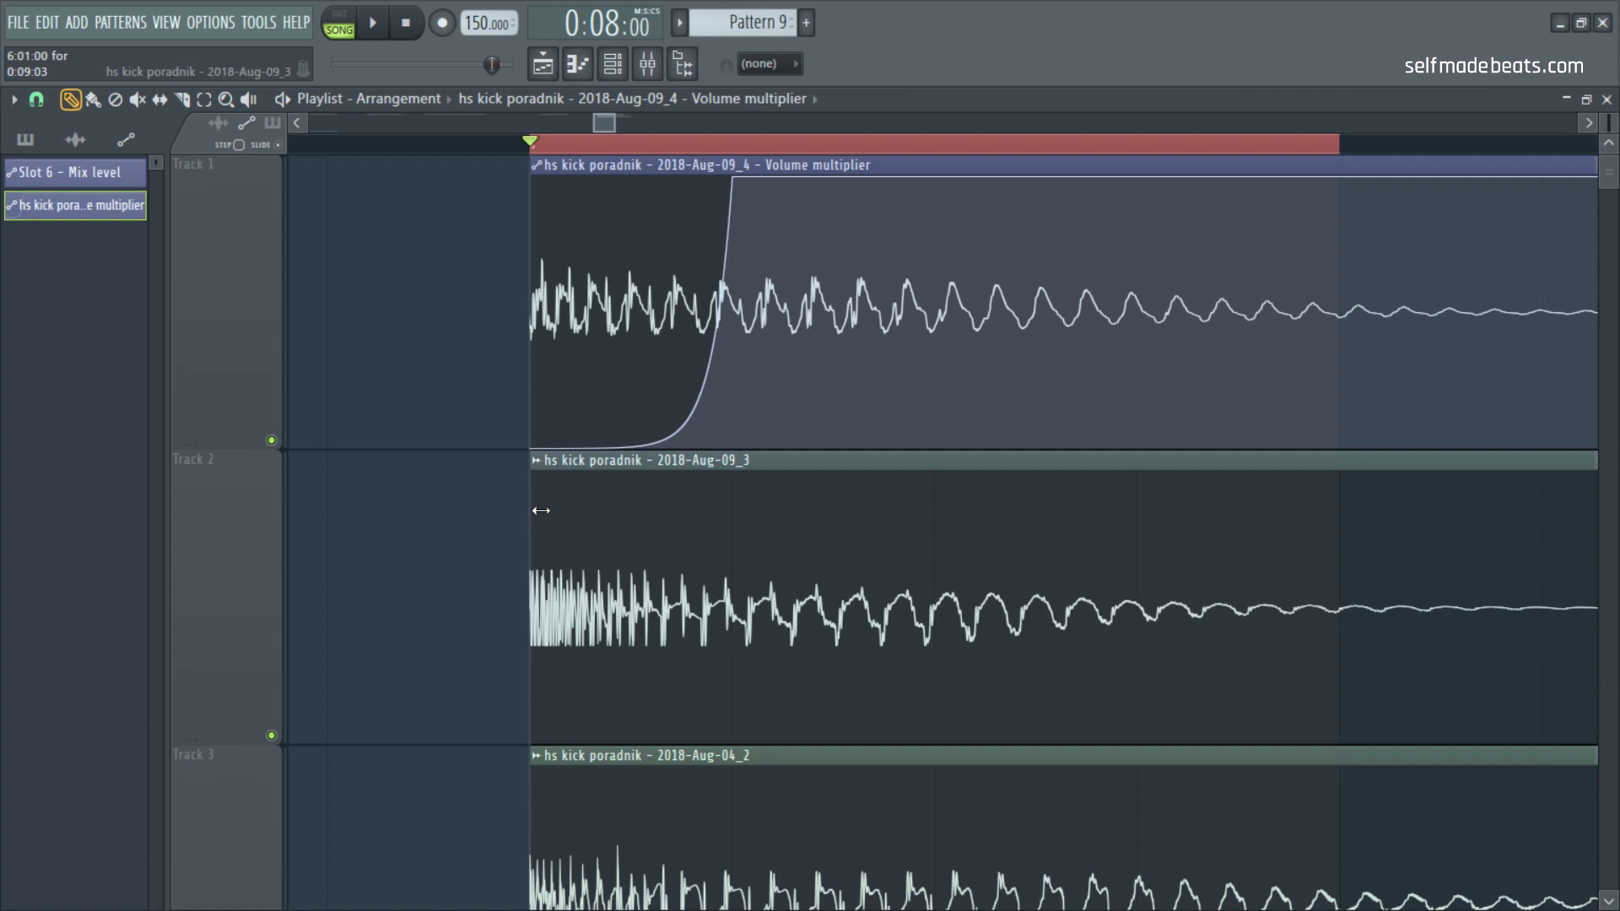
{"action": "right_click", "coordinate": [538, 468]}
{"action": "mouse_move", "coordinate": [775, 615]}
{"action": "left_click", "coordinate": [883, 638]}
Step: Shape the Aug-09_3 volume automation as a curved fade-out from full level at bar 6 to silence, held at 0% until 6:04:22
{"action": "left_click_drag", "start_coordinate": [537, 475], "coordinate": [532, 741]}
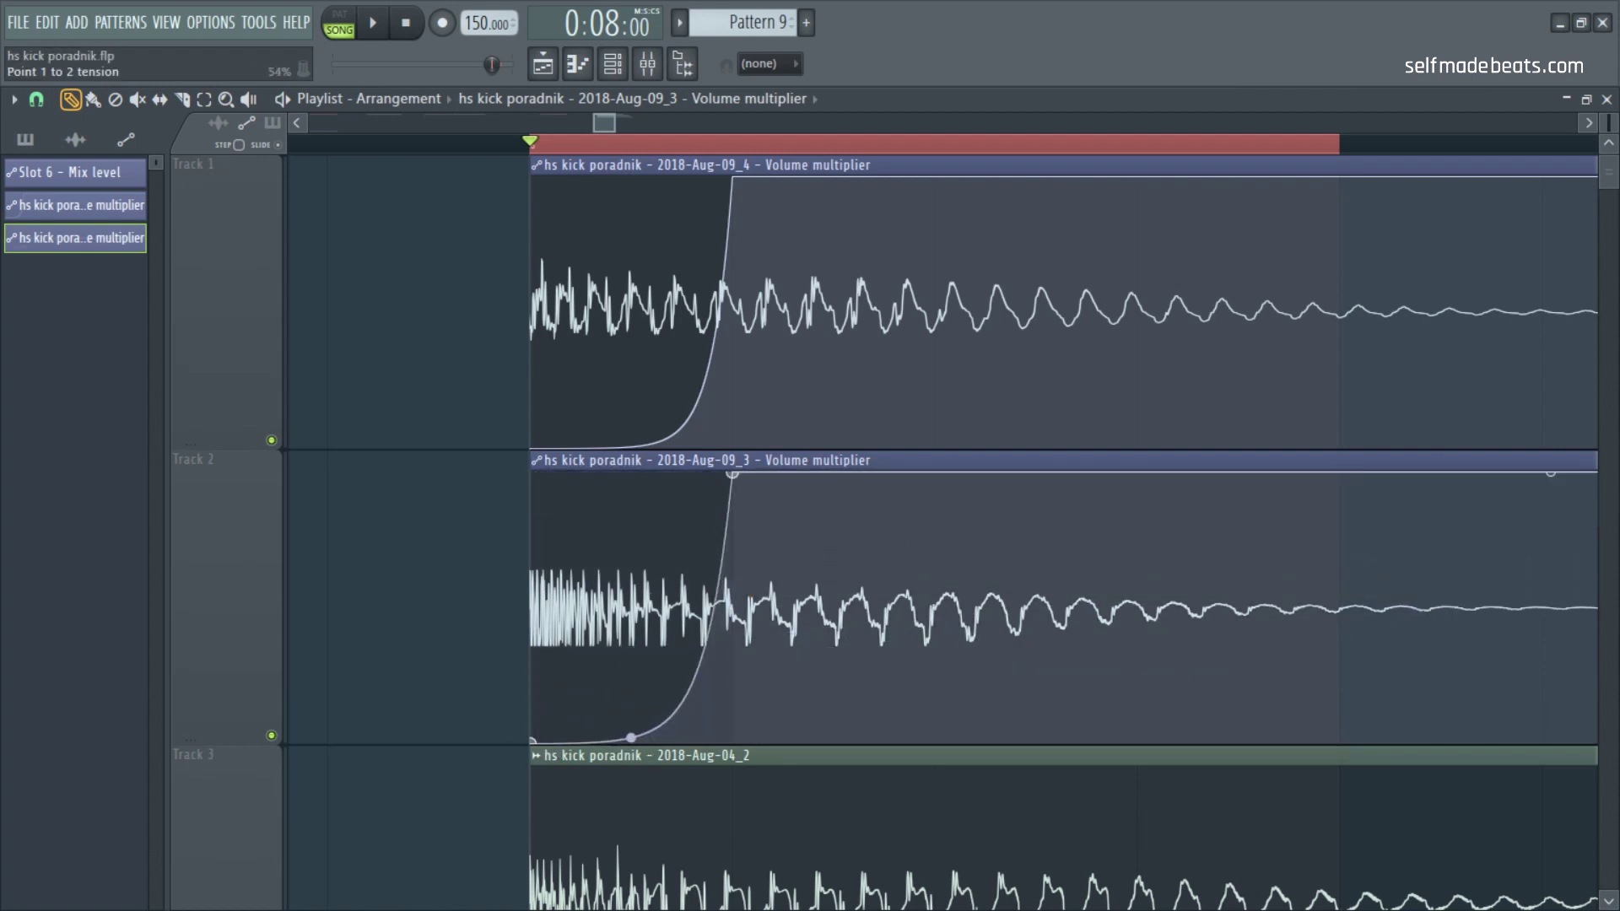
{"action": "left_click_drag", "start_coordinate": [534, 742], "coordinate": [567, 460]}
{"action": "left_click_drag", "start_coordinate": [733, 477], "coordinate": [724, 741]}
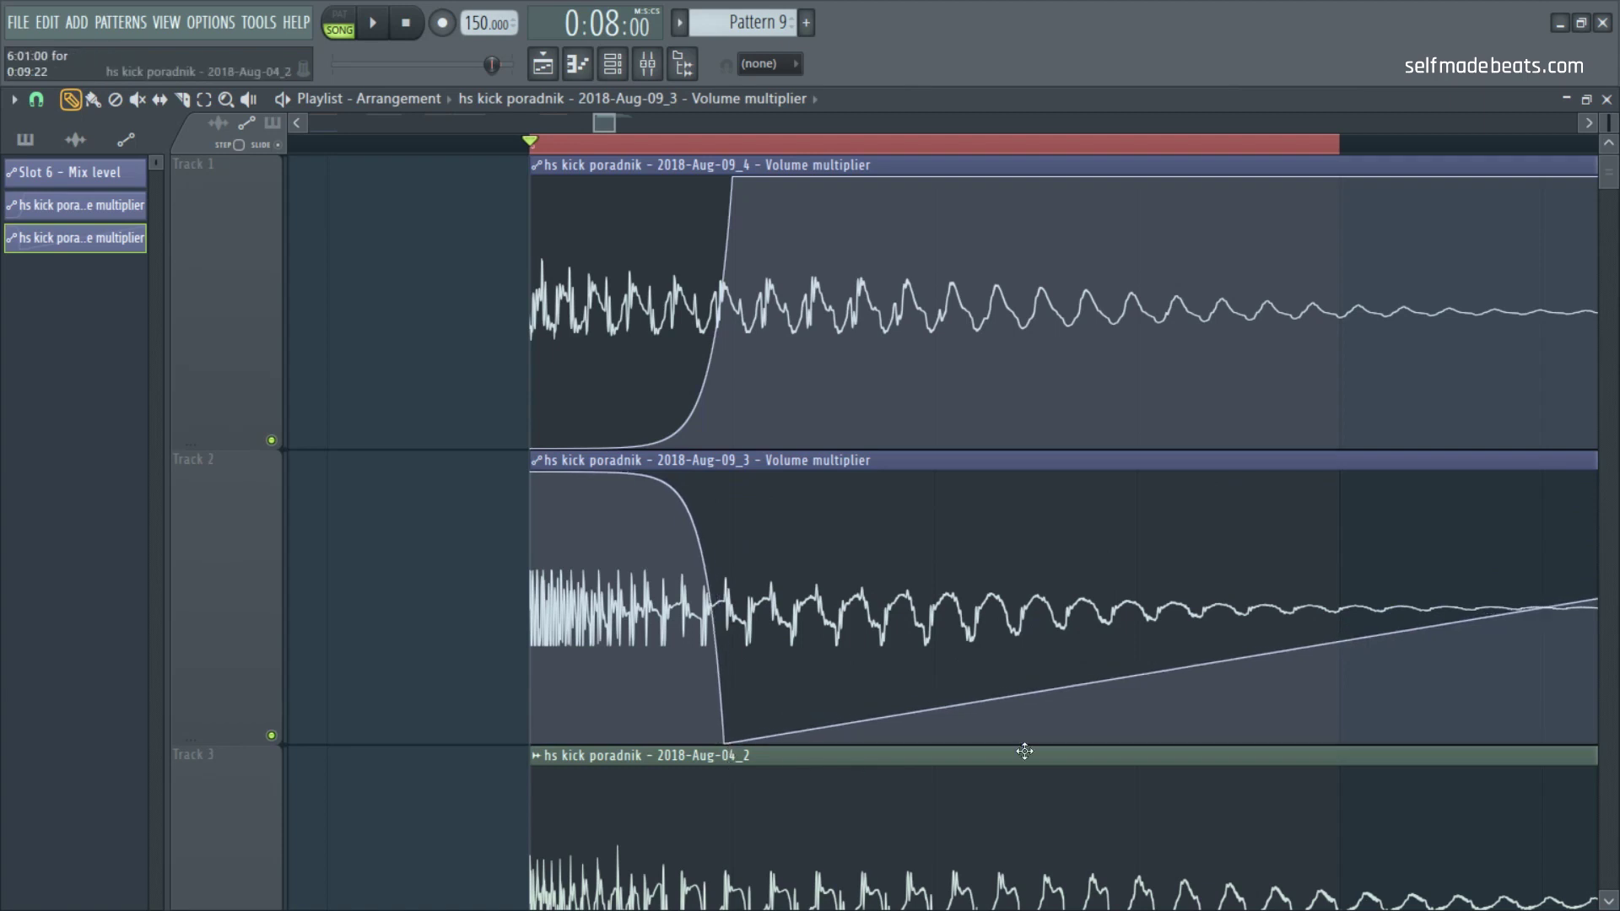
{"action": "left_click_drag", "start_coordinate": [1339, 730], "coordinate": [1330, 773]}
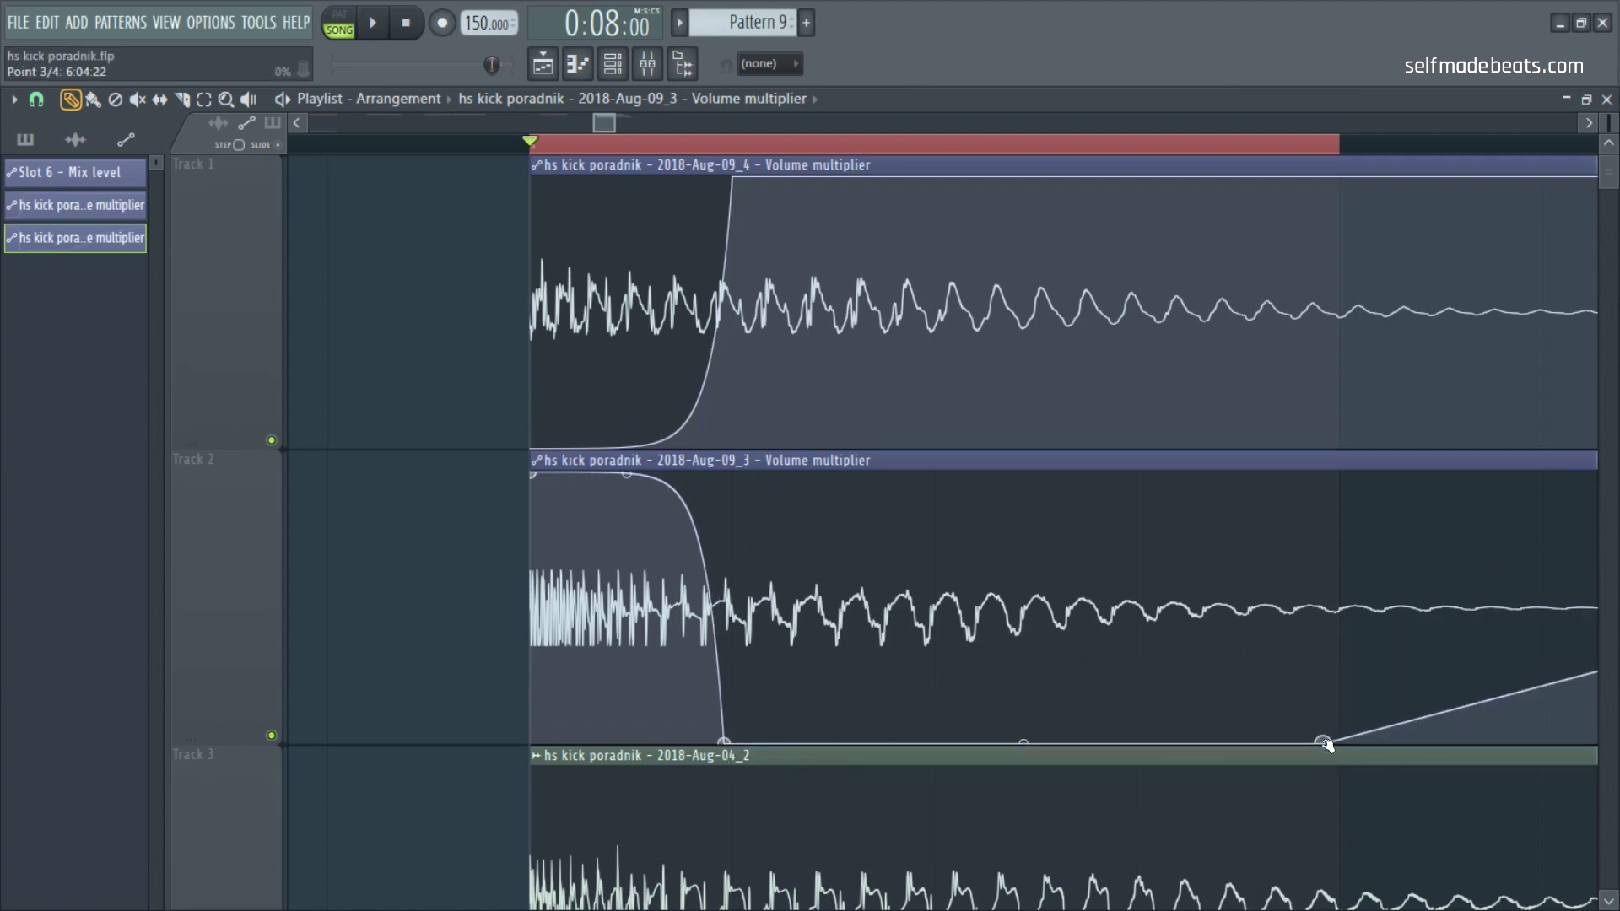
Step: Delete the two zero-level points from the Aug-09_3 volume automation to flatten it at full level
{"action": "right_click", "coordinate": [724, 742]}
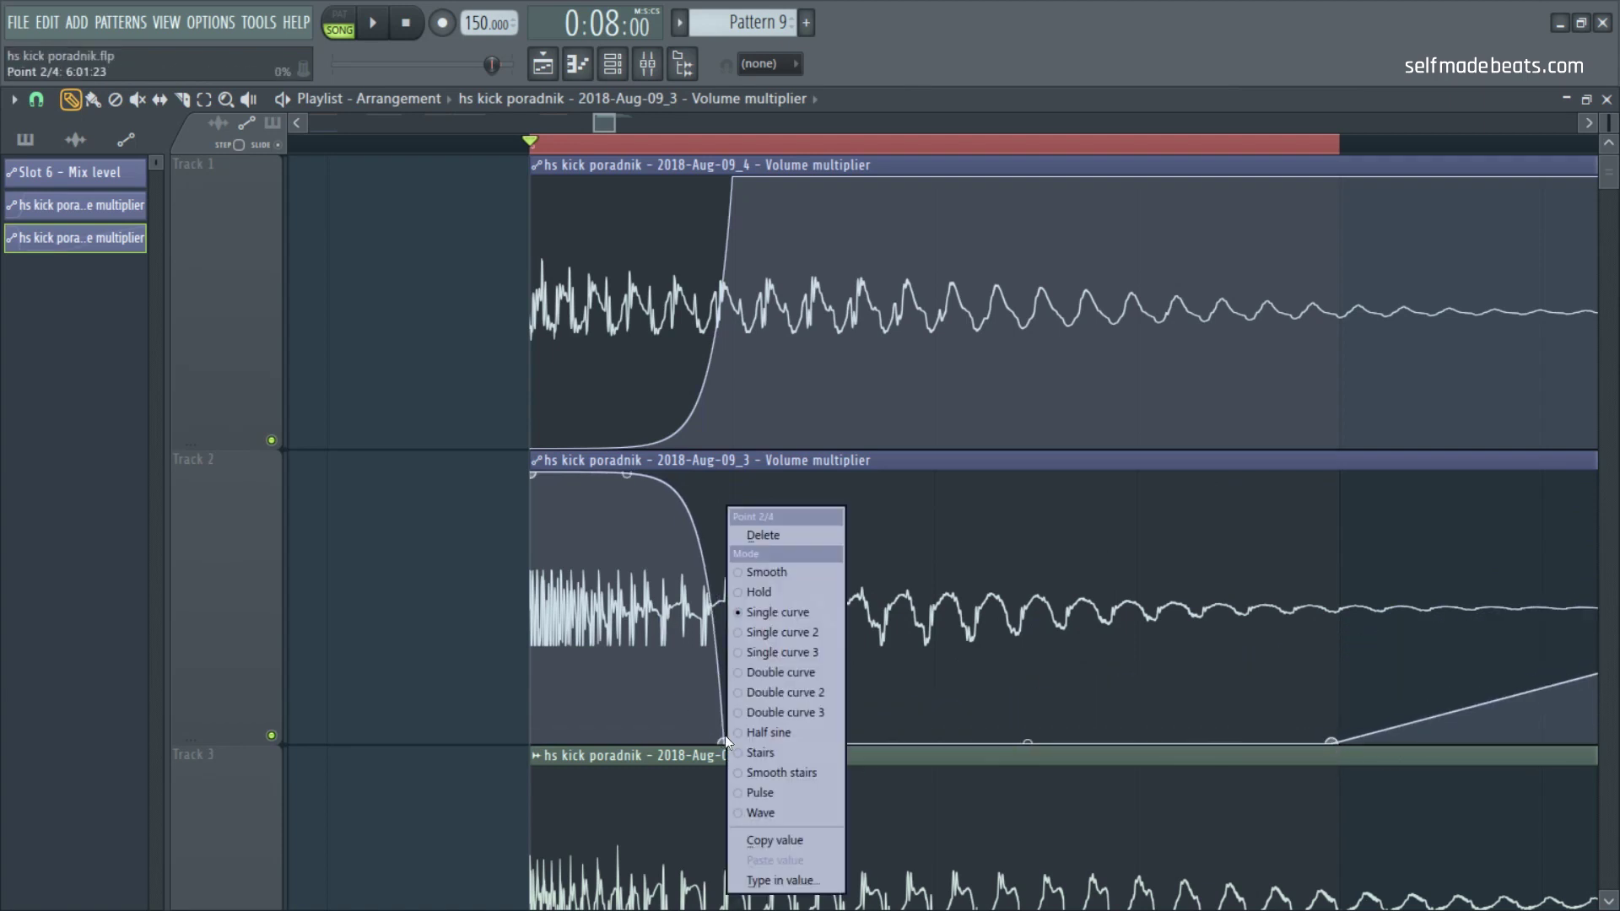
{"action": "left_click", "coordinate": [783, 530]}
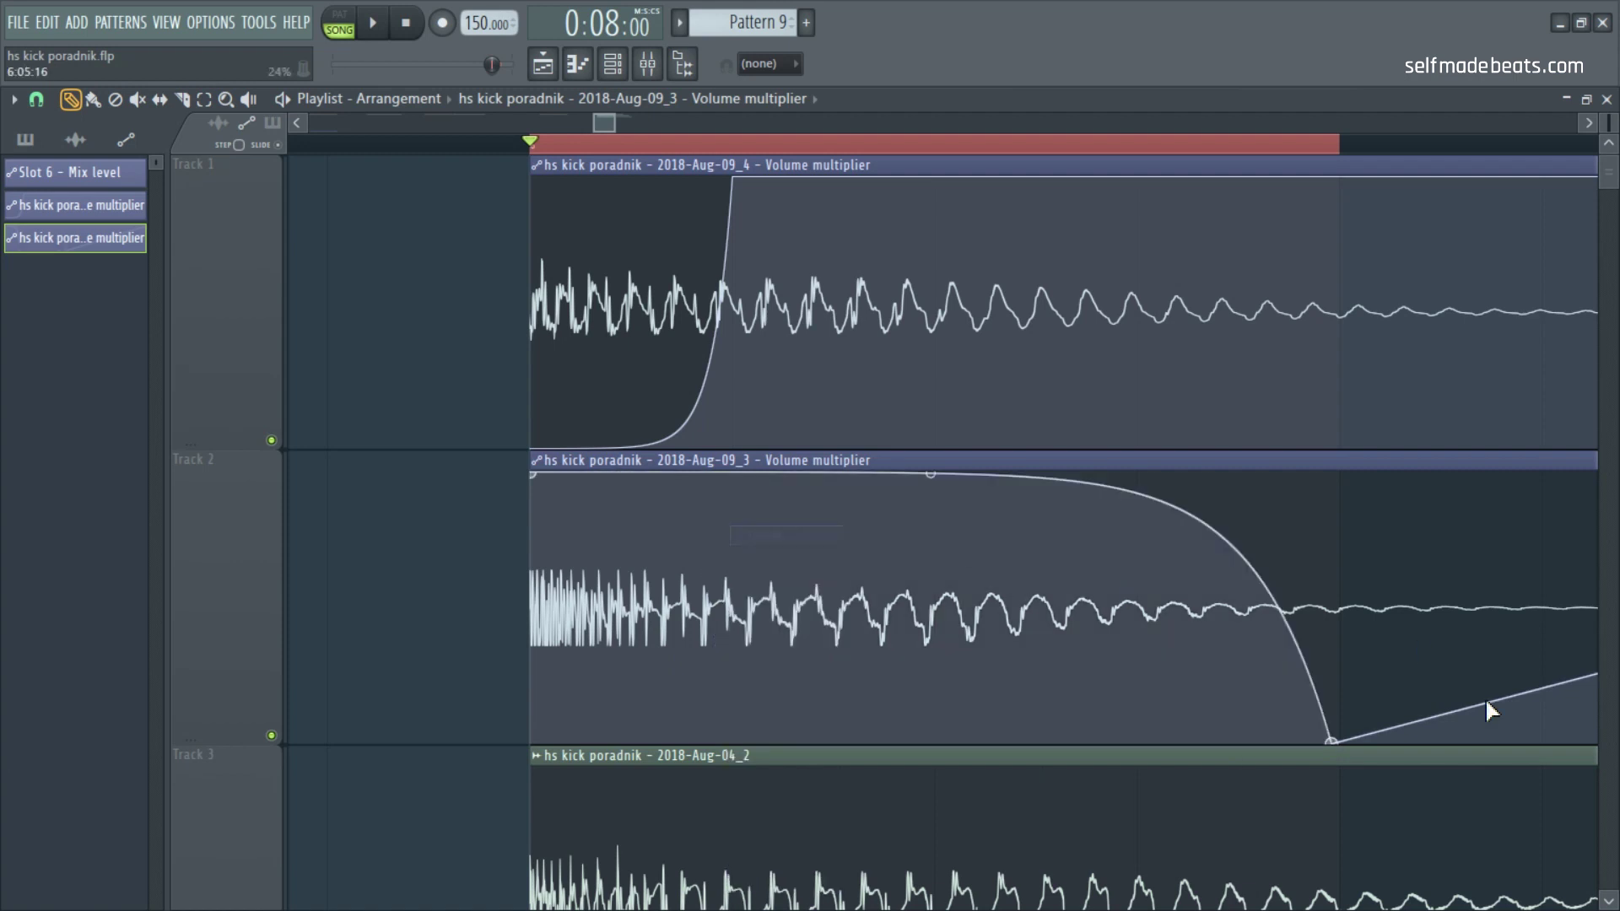
{"action": "right_click", "coordinate": [1328, 744]}
{"action": "left_click", "coordinate": [1385, 534]}
{"action": "scroll", "coordinate": [1132, 539], "scroll_direction": "right", "scroll_amount": 3}
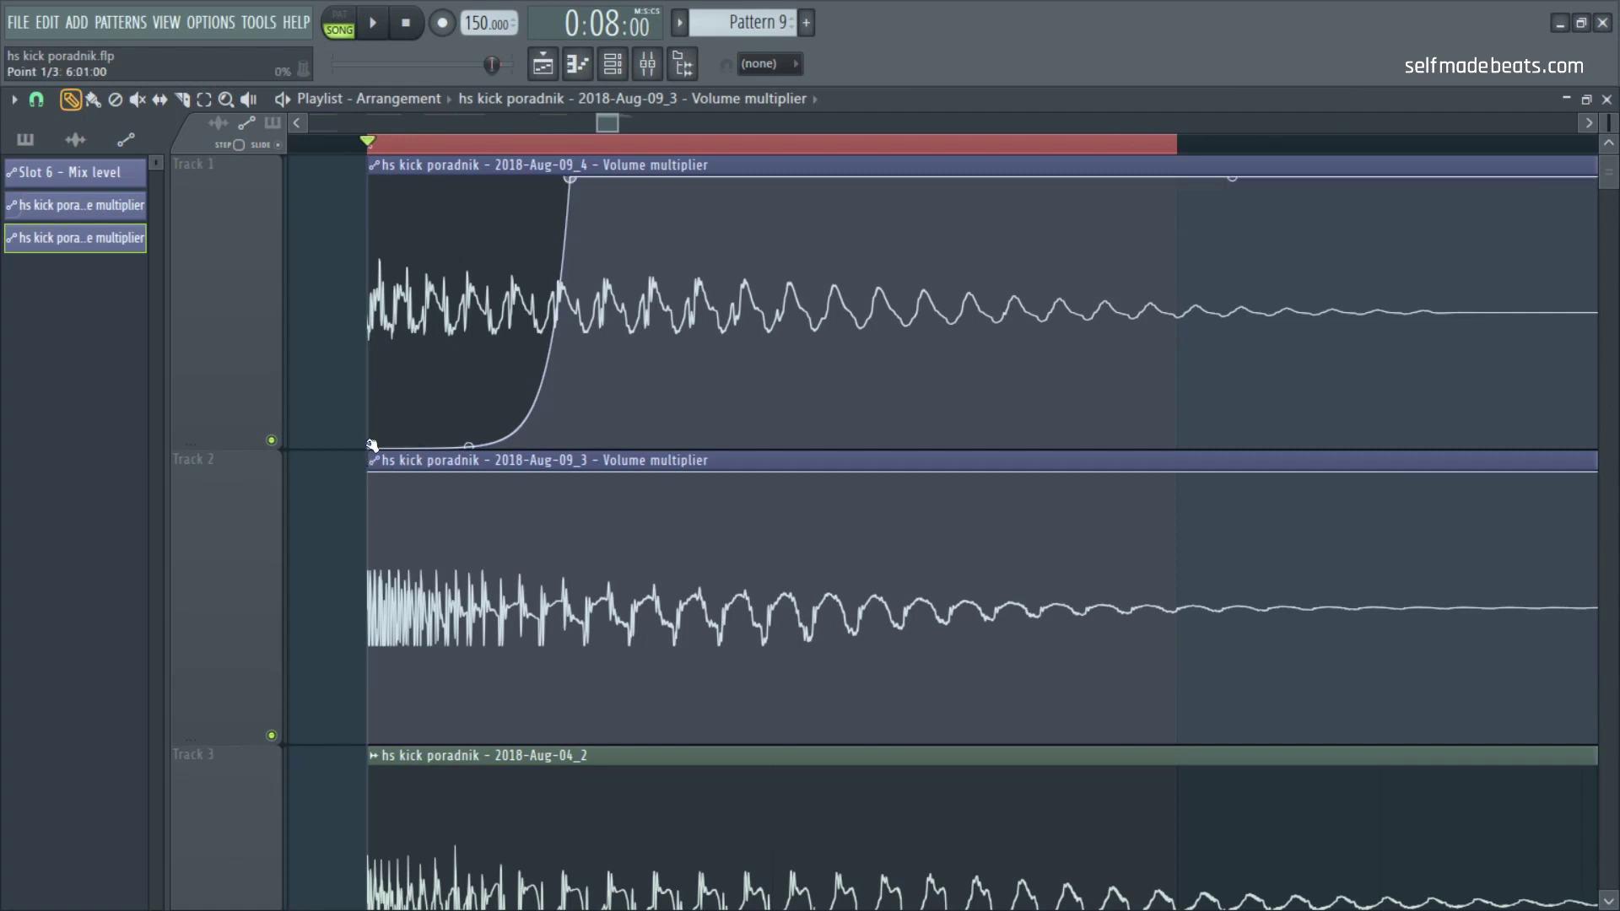
Step: Flatten the Aug-09_4 volume automation on Track 1 at full level, removing its fade-in
{"action": "right_click", "coordinate": [372, 448]}
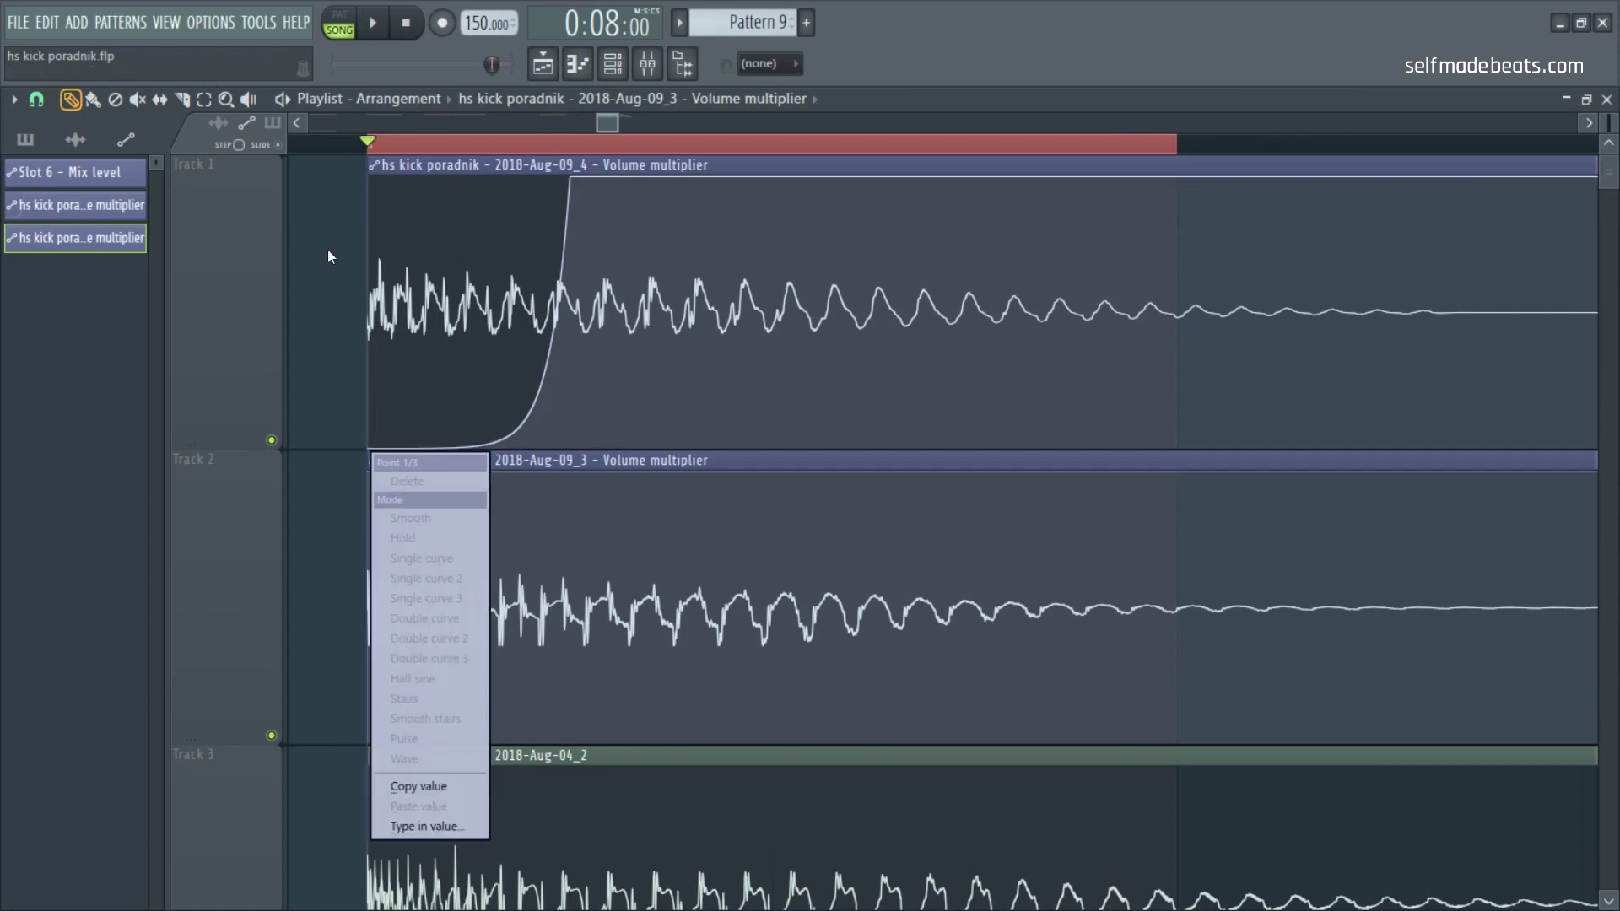
{"action": "left_click", "coordinate": [314, 297]}
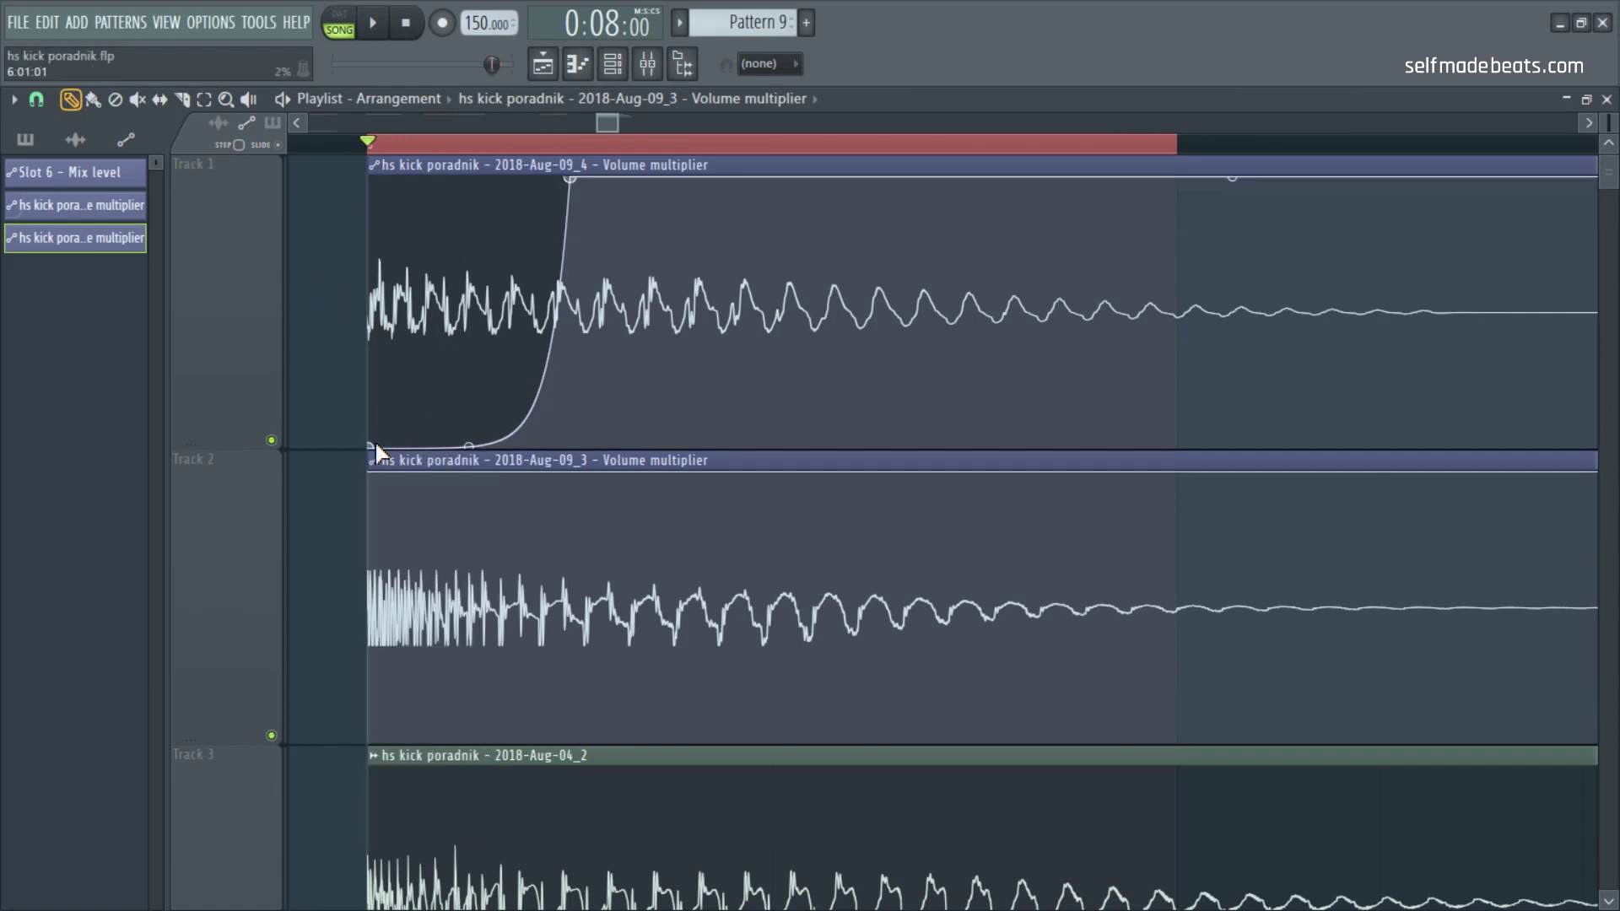
{"action": "key", "text": "ctrl+z"}
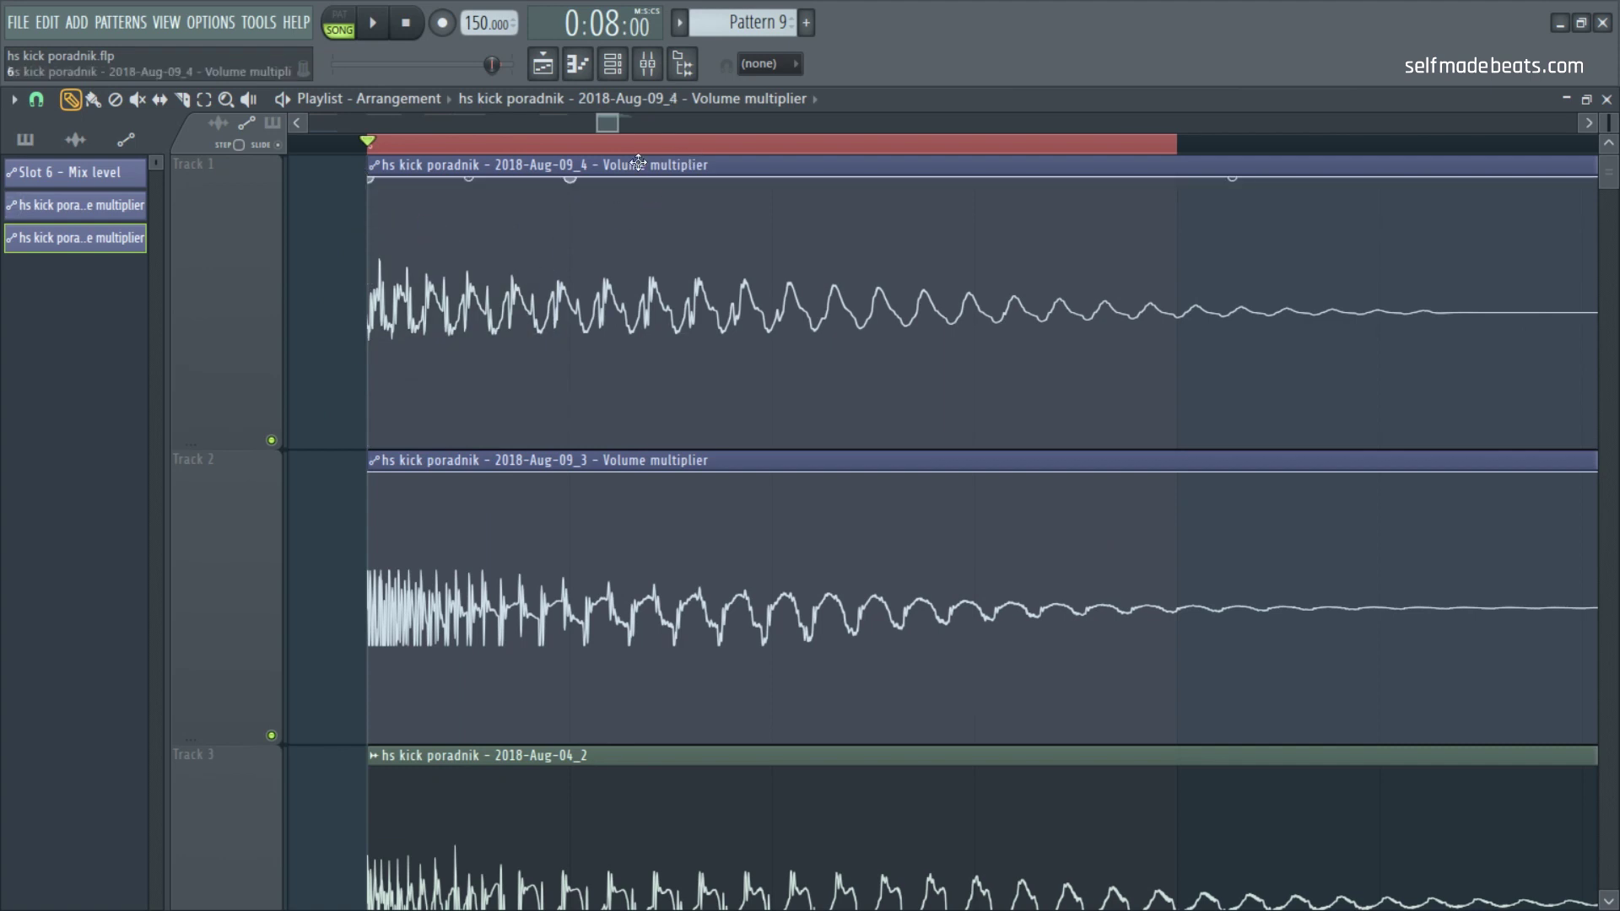
Step: Move the Aug-09_4 automation clip down to Track 2 and slip the Aug-09_4 audio back so its opening transient plays
{"action": "left_click_drag", "start_coordinate": [614, 163], "coordinate": [640, 390]}
{"action": "left_click", "coordinate": [159, 99]}
{"action": "left_click_drag", "start_coordinate": [633, 253], "coordinate": [889, 255]}
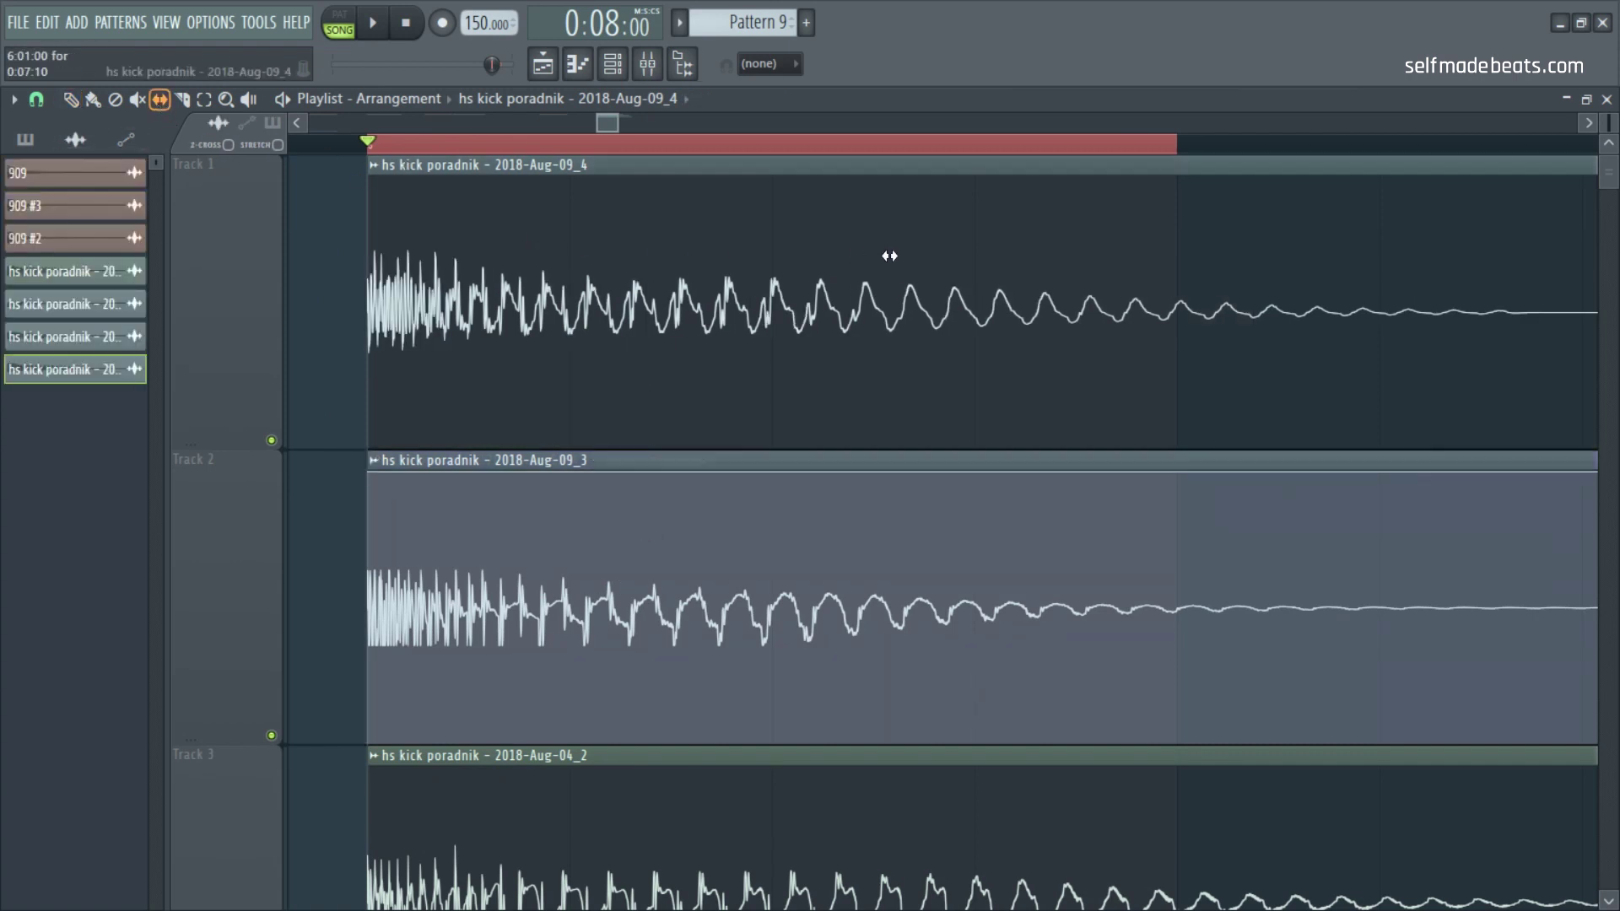
Step: Move the Aug-09_3 audio clip from Track 2 to Track 4 at the same start position
{"action": "scroll", "coordinate": [765, 448], "scroll_direction": "down", "scroll_amount": 1}
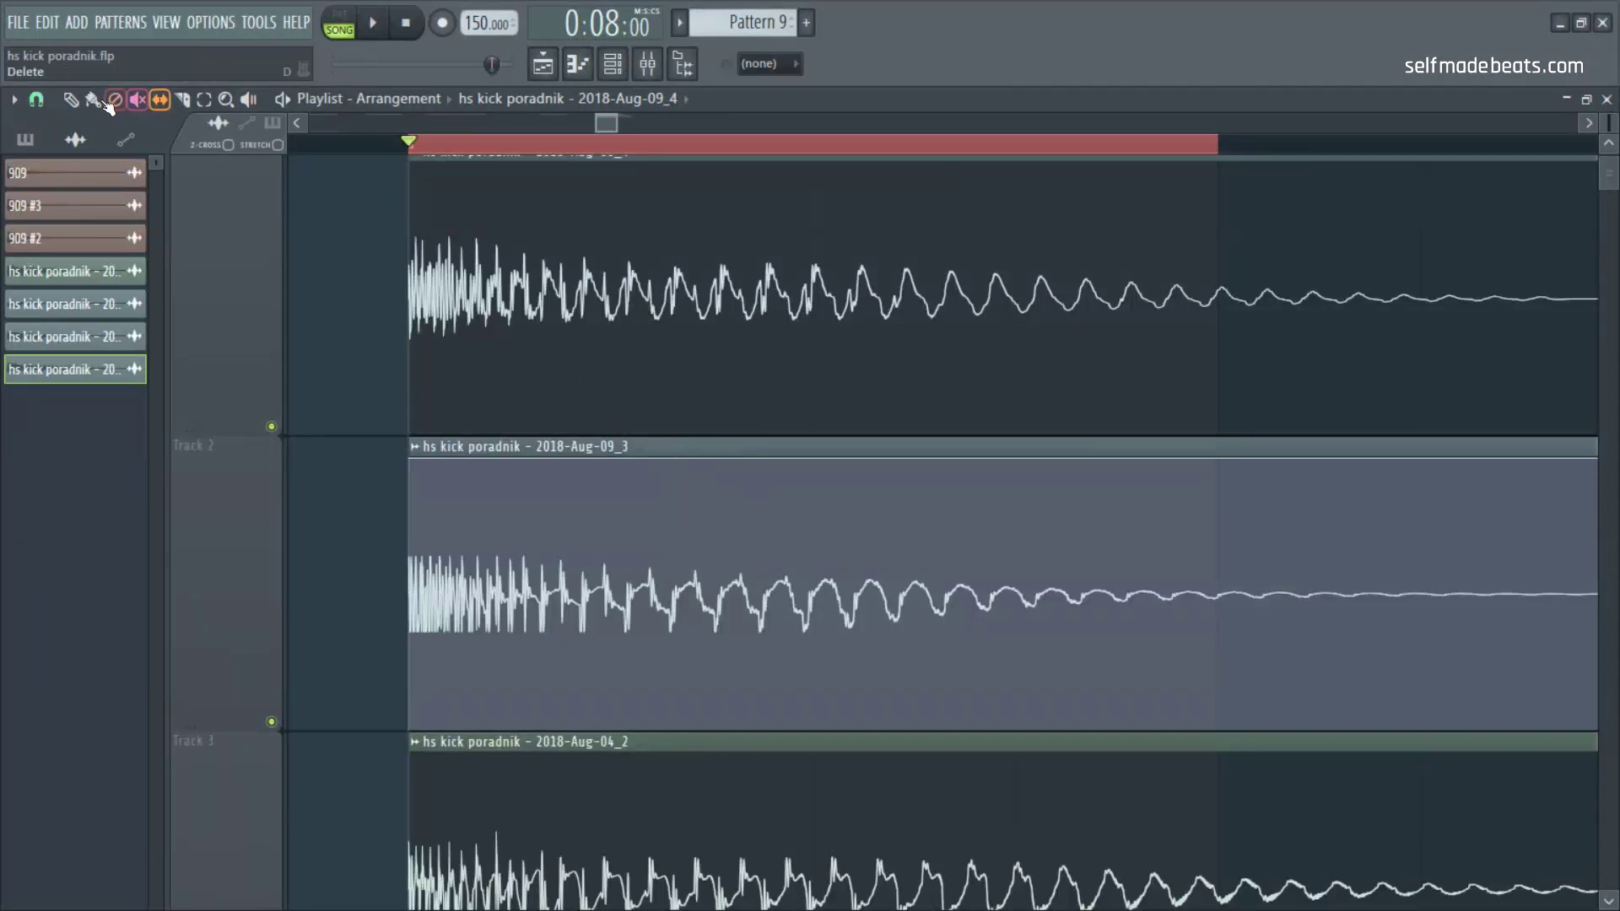
{"action": "left_click", "coordinate": [70, 99]}
{"action": "scroll", "coordinate": [697, 361], "scroll_direction": "down", "scroll_amount": 2}
{"action": "mouse_move", "coordinate": [702, 503]}
{"action": "left_mouse_down"}
{"action": "mouse_move", "coordinate": [691, 814]}
{"action": "mouse_move", "coordinate": [737, 904]}
{"action": "mouse_move", "coordinate": [702, 894]}
{"action": "mouse_move", "coordinate": [698, 857]}
{"action": "left_mouse_up"}
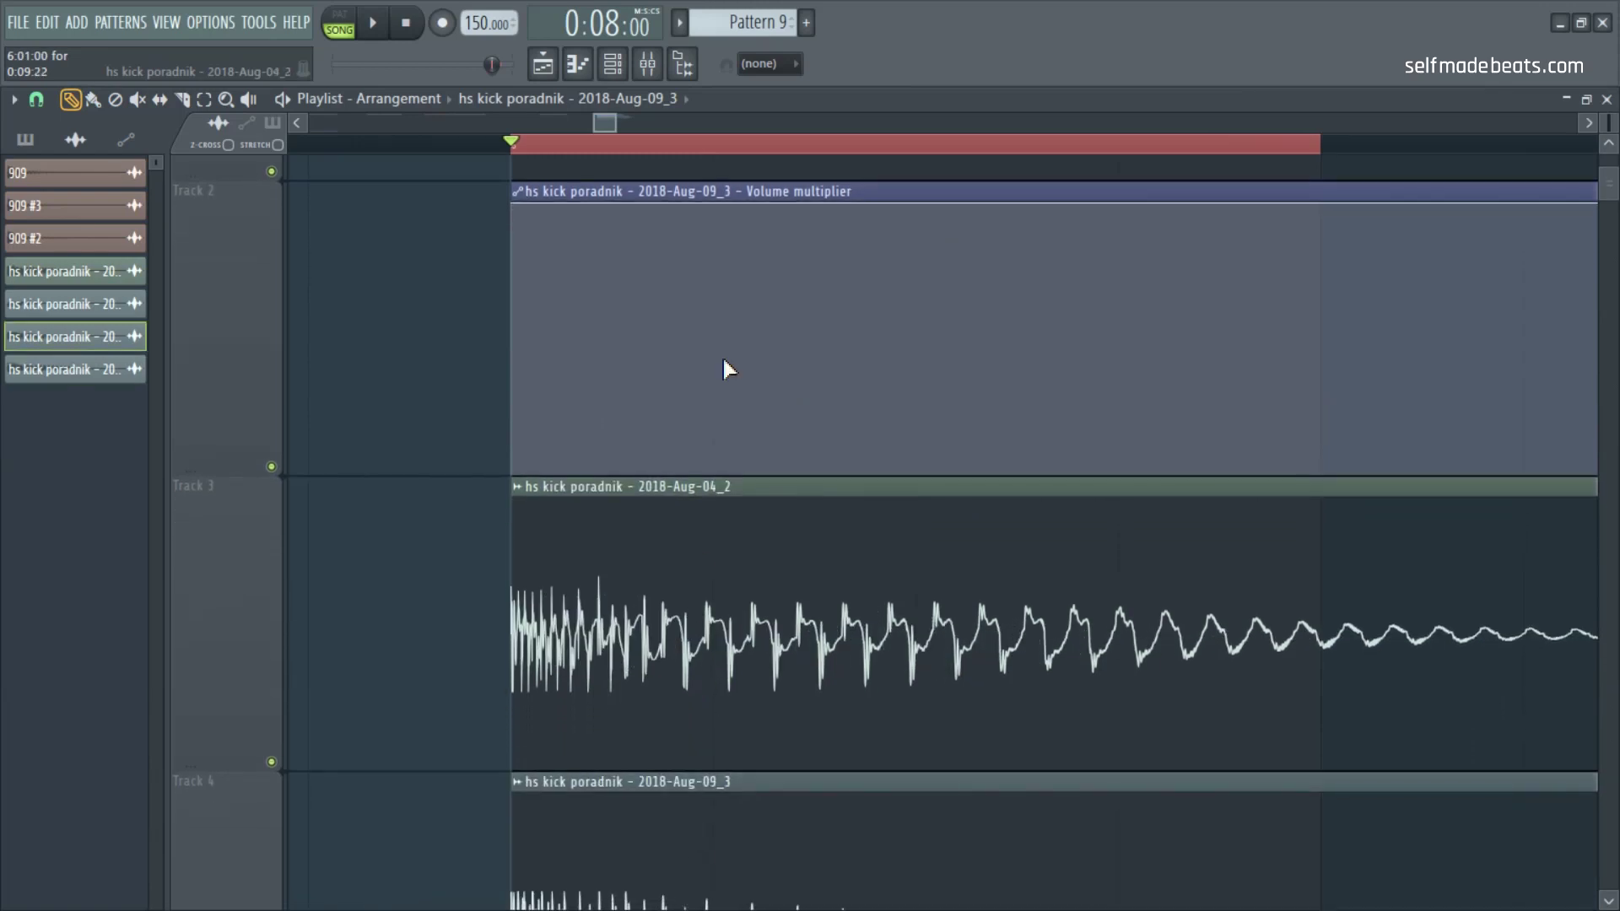
Step: Route the Layer 3 sampled, Layer 2 Sampled and Layer 1 Sampled mixer tracks to Insert 10 instead of the master
{"action": "scroll", "coordinate": [759, 338], "scroll_direction": "up", "scroll_amount": 3}
{"action": "double_click", "coordinate": [736, 318]}
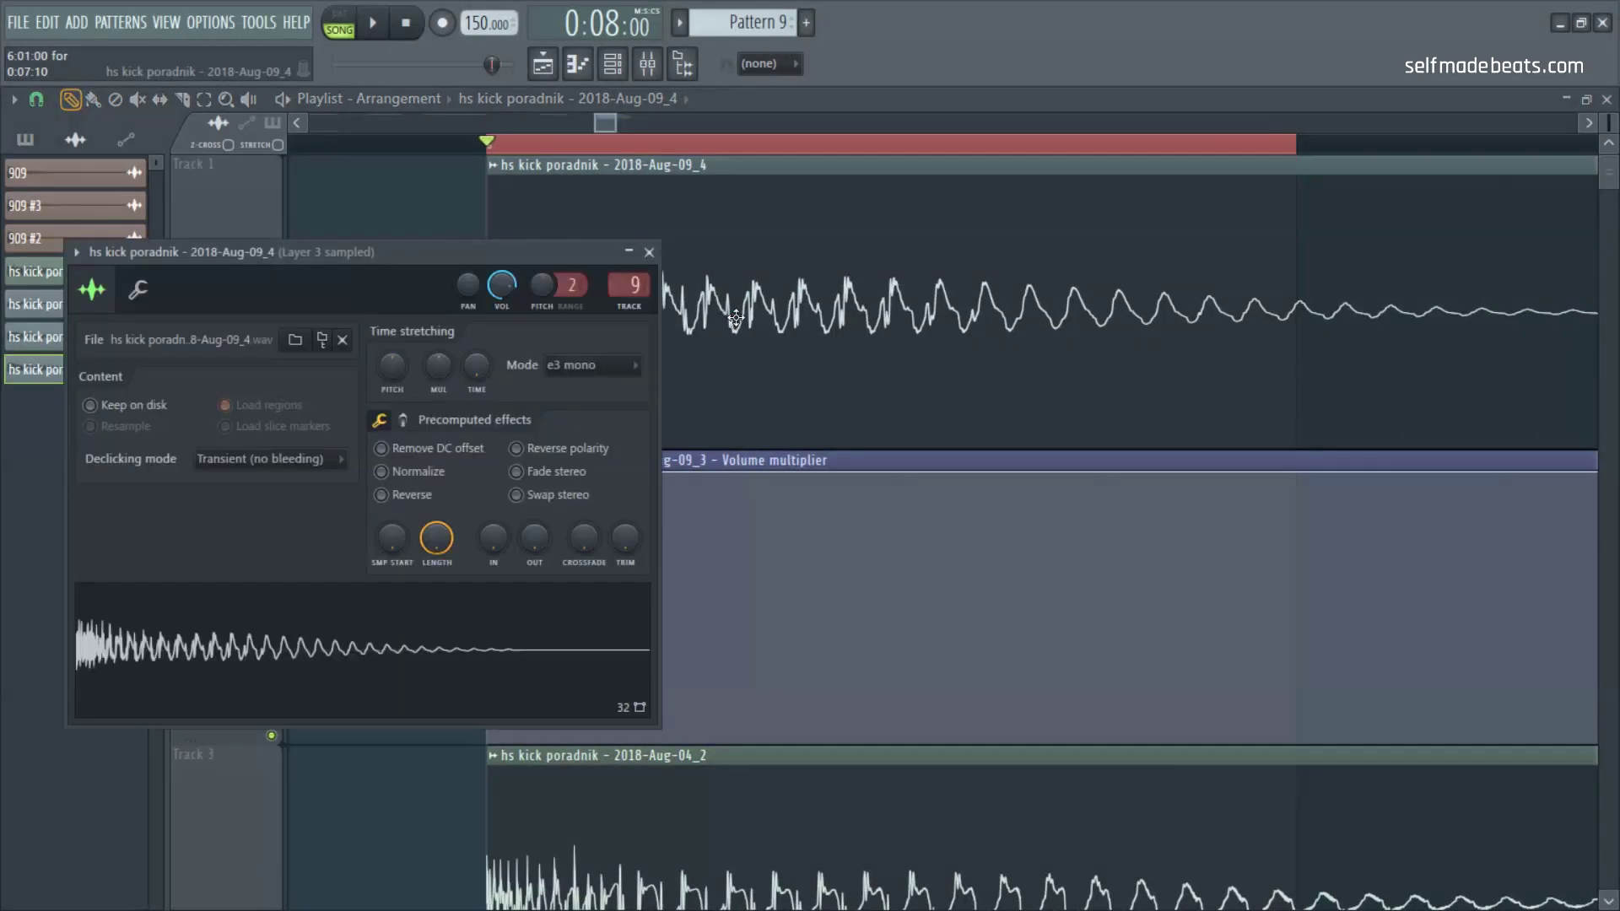
{"action": "double_click", "coordinate": [633, 285]}
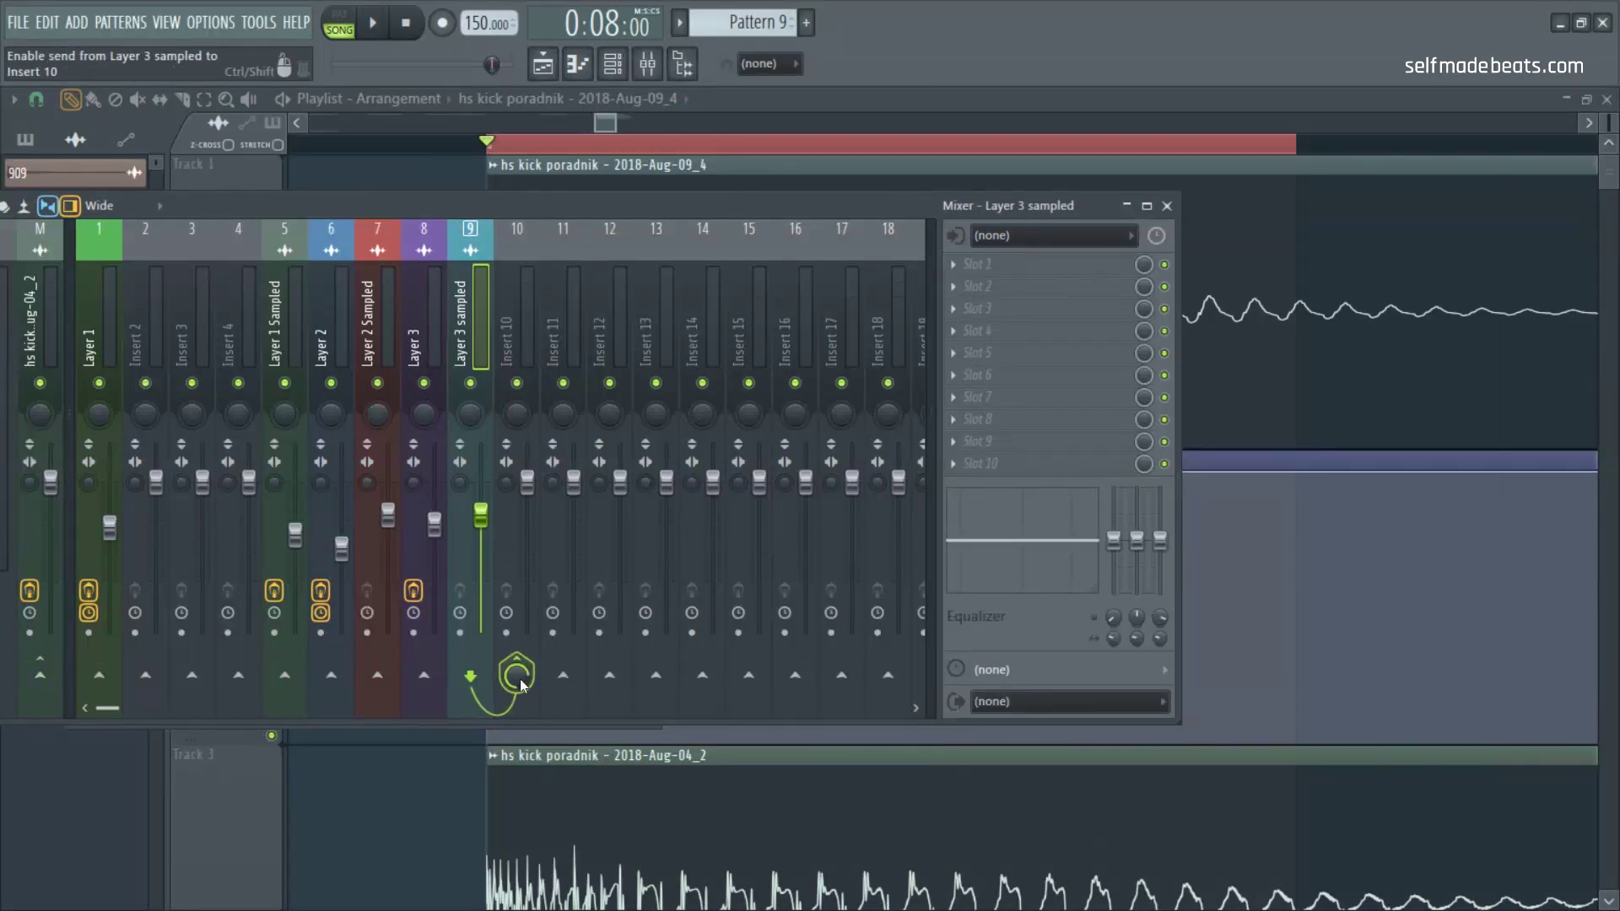
{"action": "left_click", "coordinate": [382, 321]}
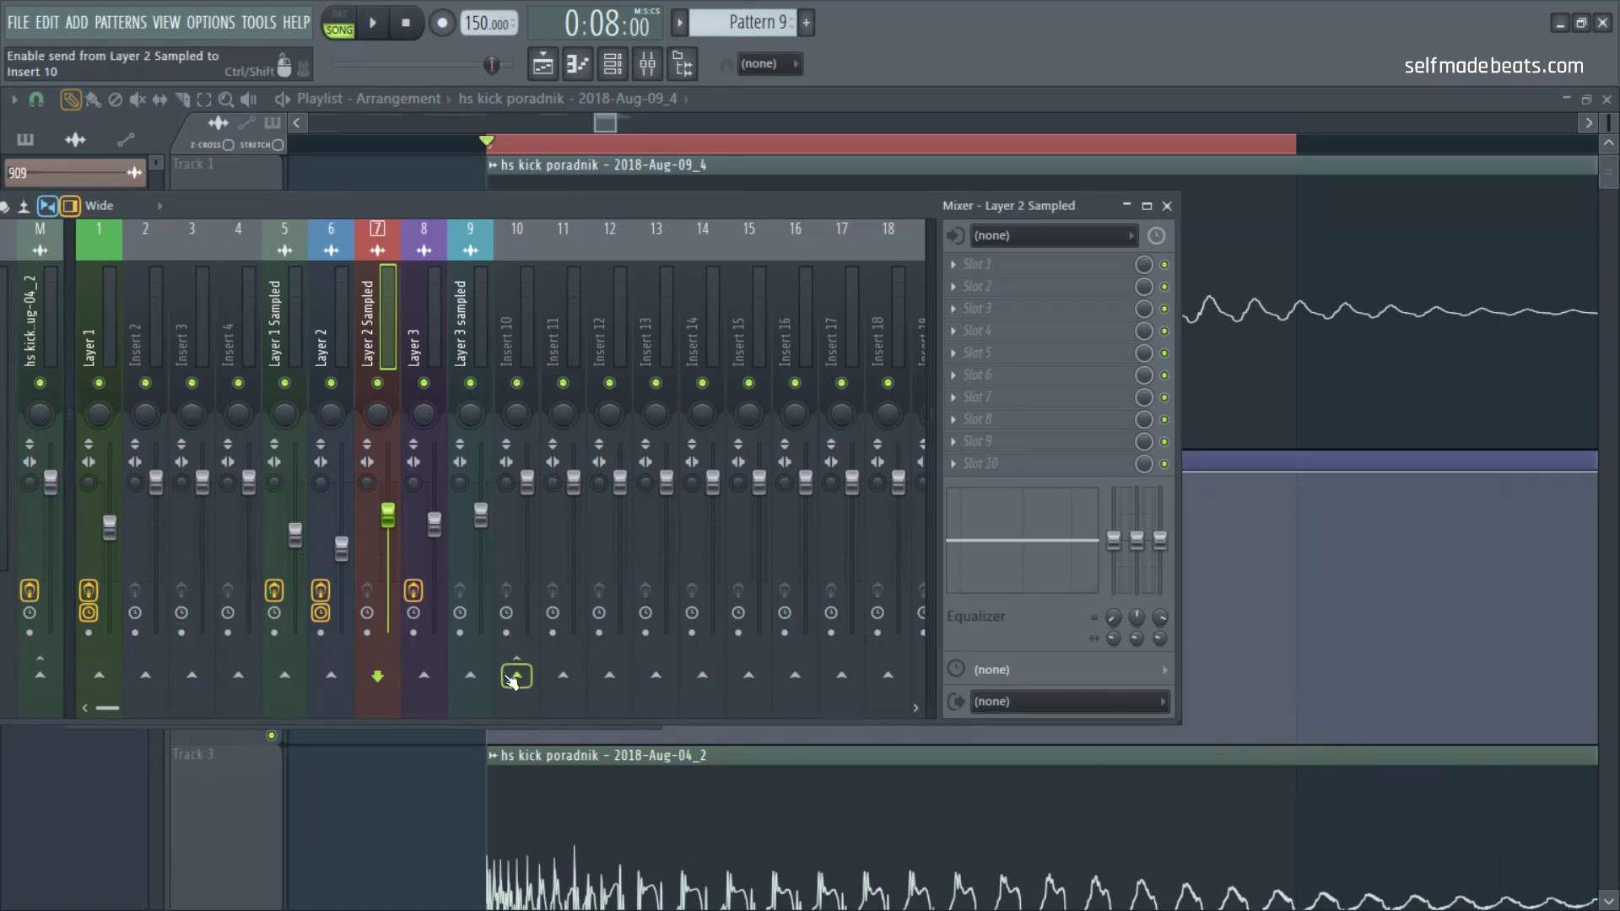
{"action": "left_click", "coordinate": [279, 350]}
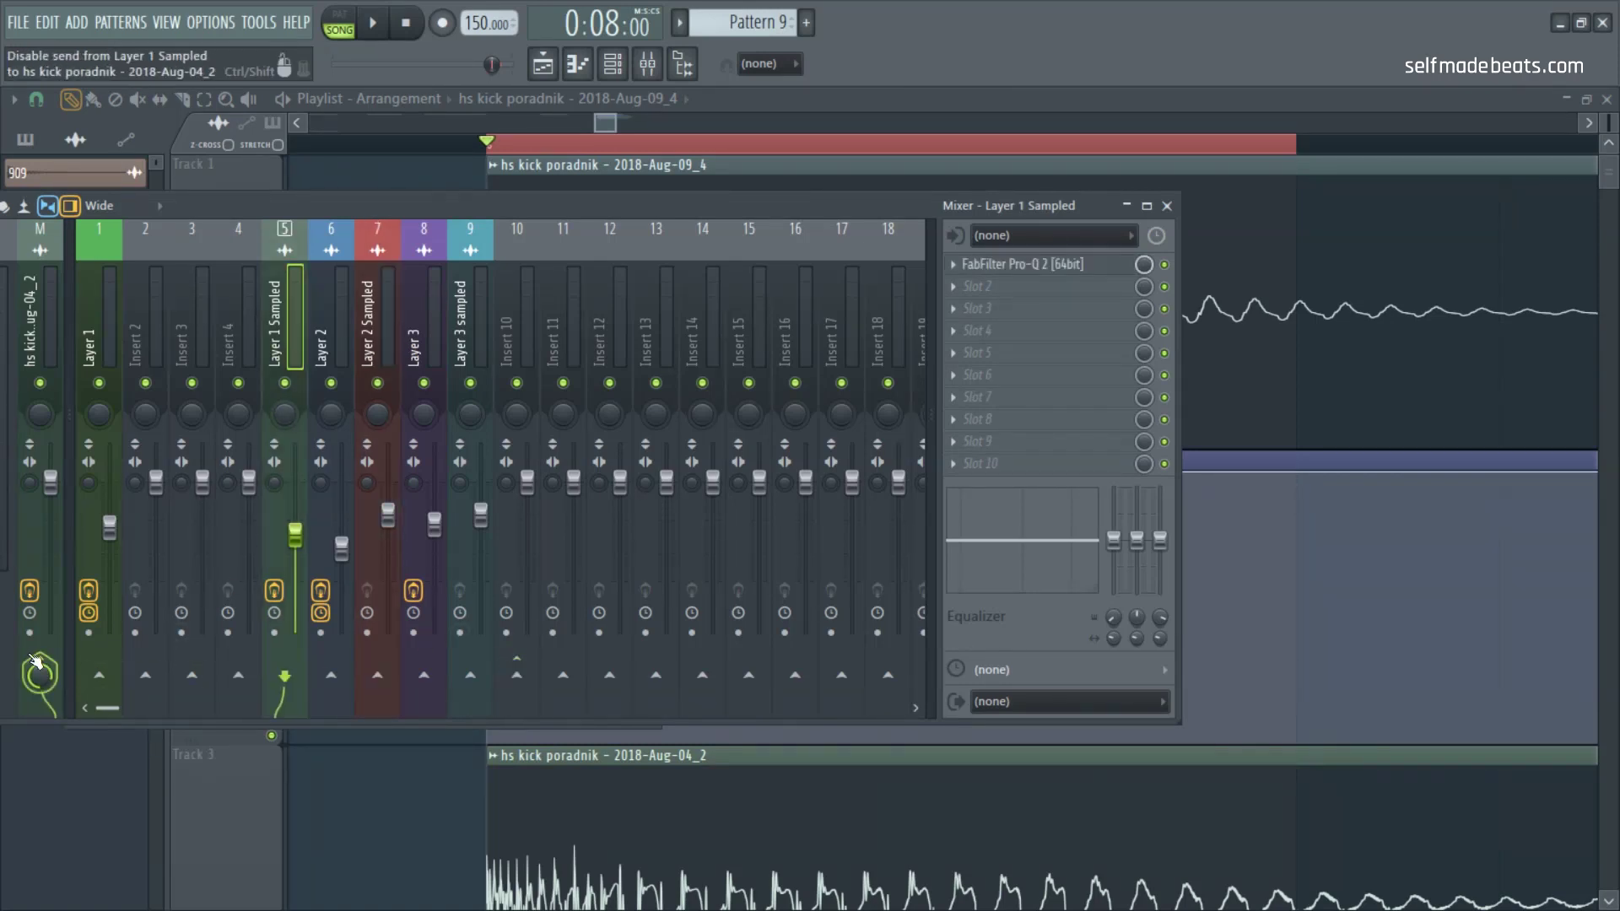
{"action": "left_click", "coordinate": [516, 675]}
Step: Start playback and lower the volume of mixer Insert 10
{"action": "key", "text": "space"}
{"action": "left_click", "coordinate": [513, 305]}
{"action": "left_click_drag", "start_coordinate": [530, 488], "coordinate": [530, 519]}
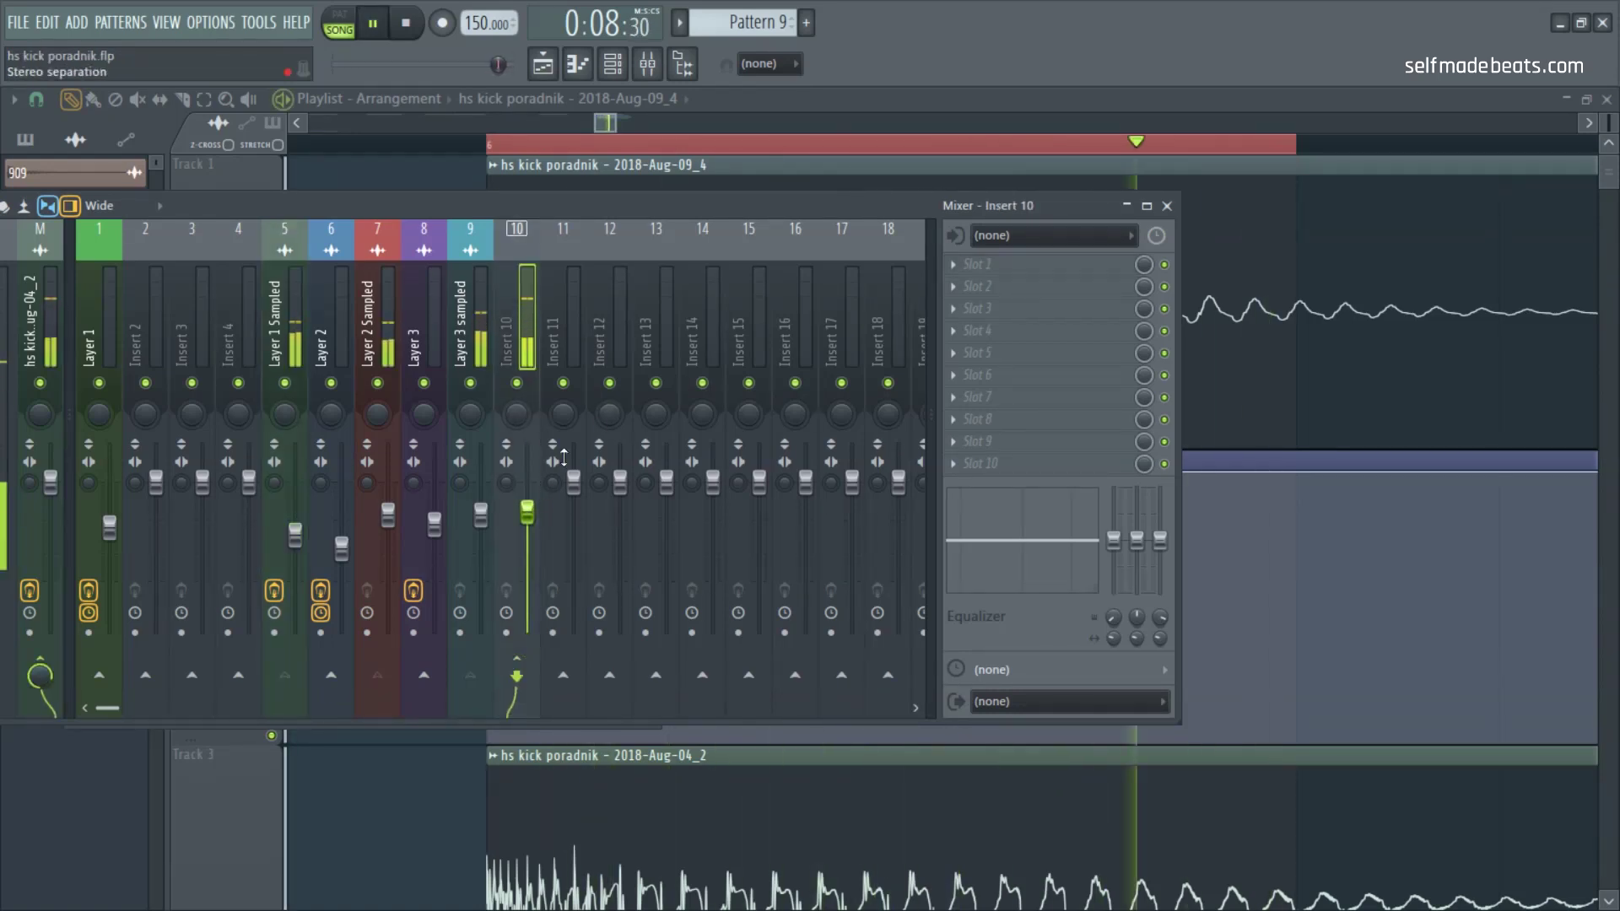
Step: Load FabFilter Pro-Q 2 in the first effect slot of Insert 10 and boost 634.54 Hz by 1.08 dB with Q 2.176
{"action": "left_click", "coordinate": [977, 264]}
{"action": "left_click", "coordinate": [532, 419]}
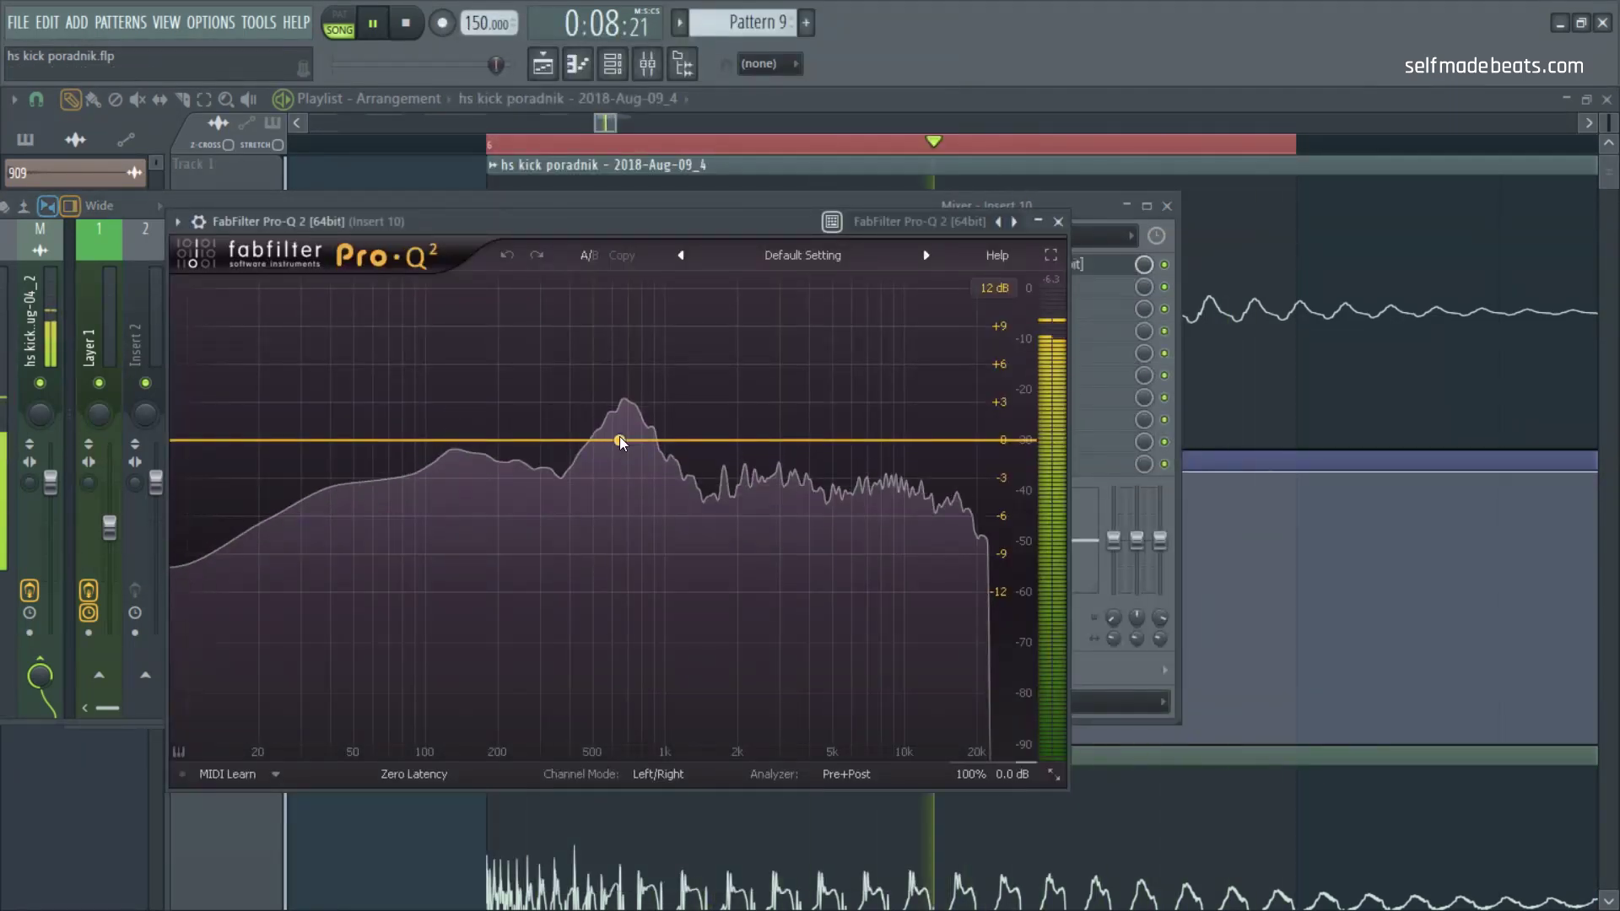
{"action": "double_click", "coordinate": [618, 427]}
{"action": "scroll", "coordinate": [629, 460], "scroll_direction": "up", "scroll_amount": 4}
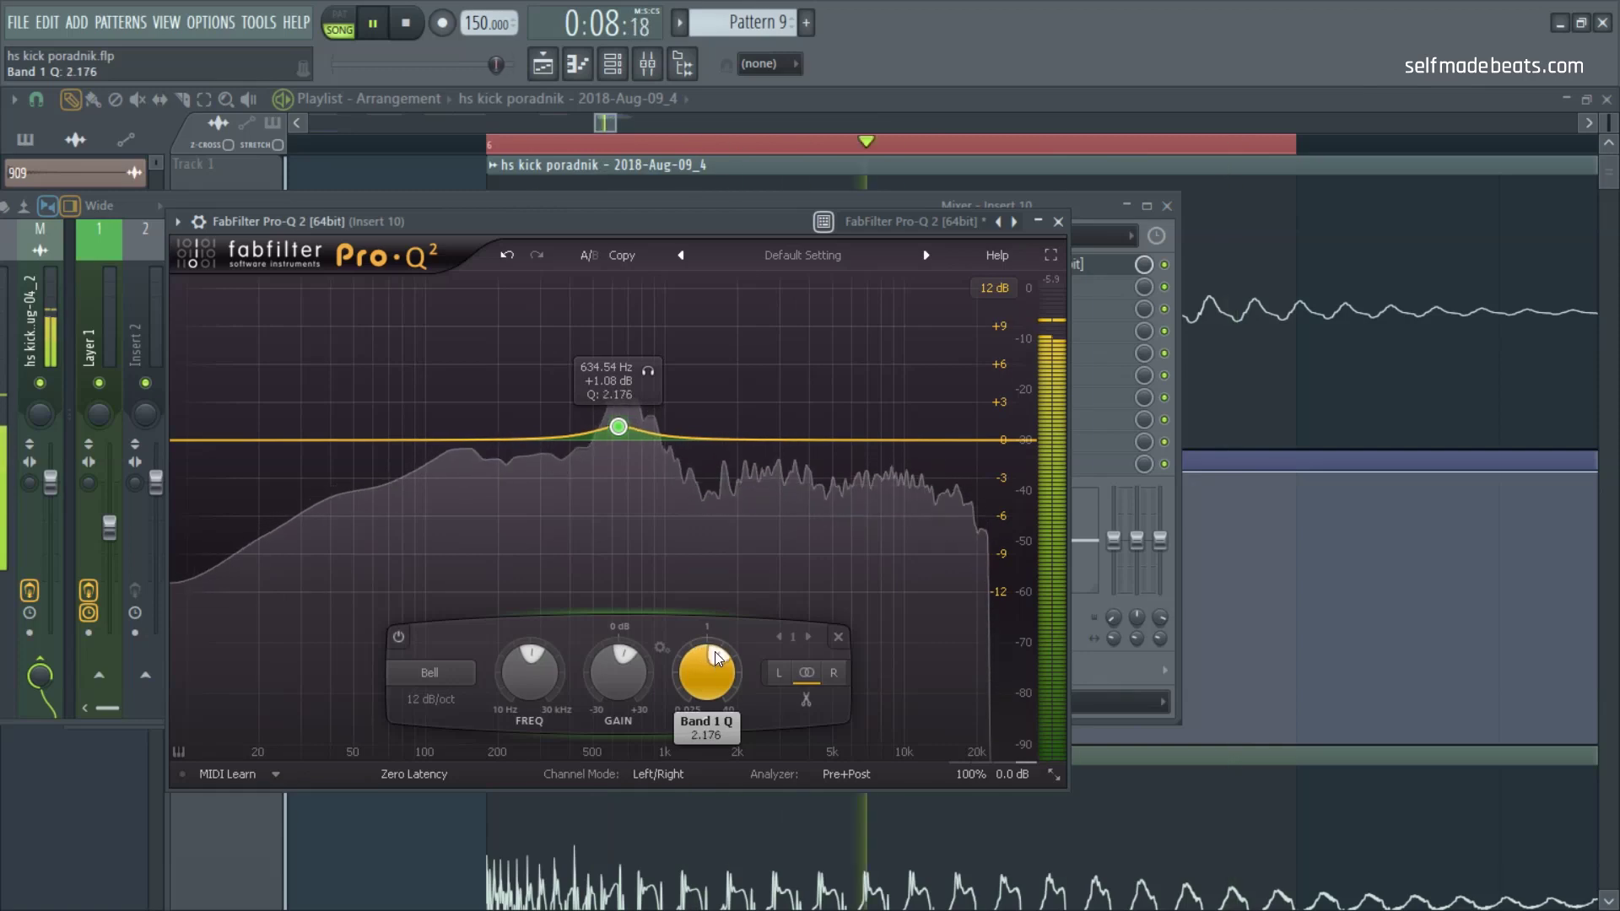
Step: Cut 348.70 Hz by 2.42 dB with Q 1.897, add a shallow dip around 150 Hz with Q 1.126, and close the equalizer
{"action": "double_click", "coordinate": [557, 461]}
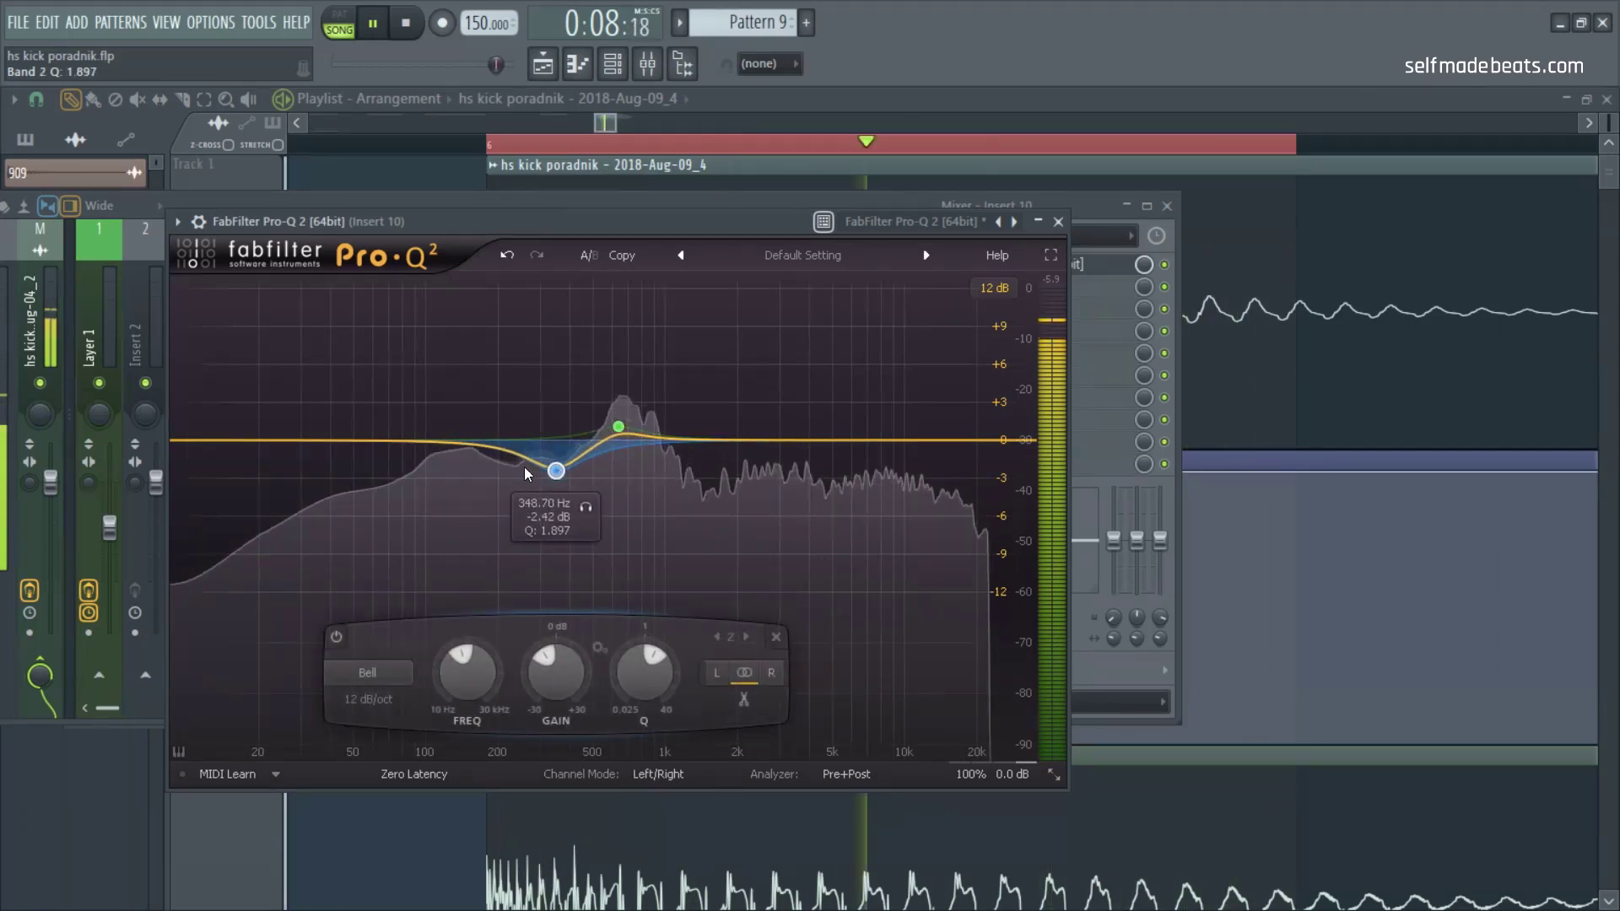
{"action": "double_click", "coordinate": [470, 459]}
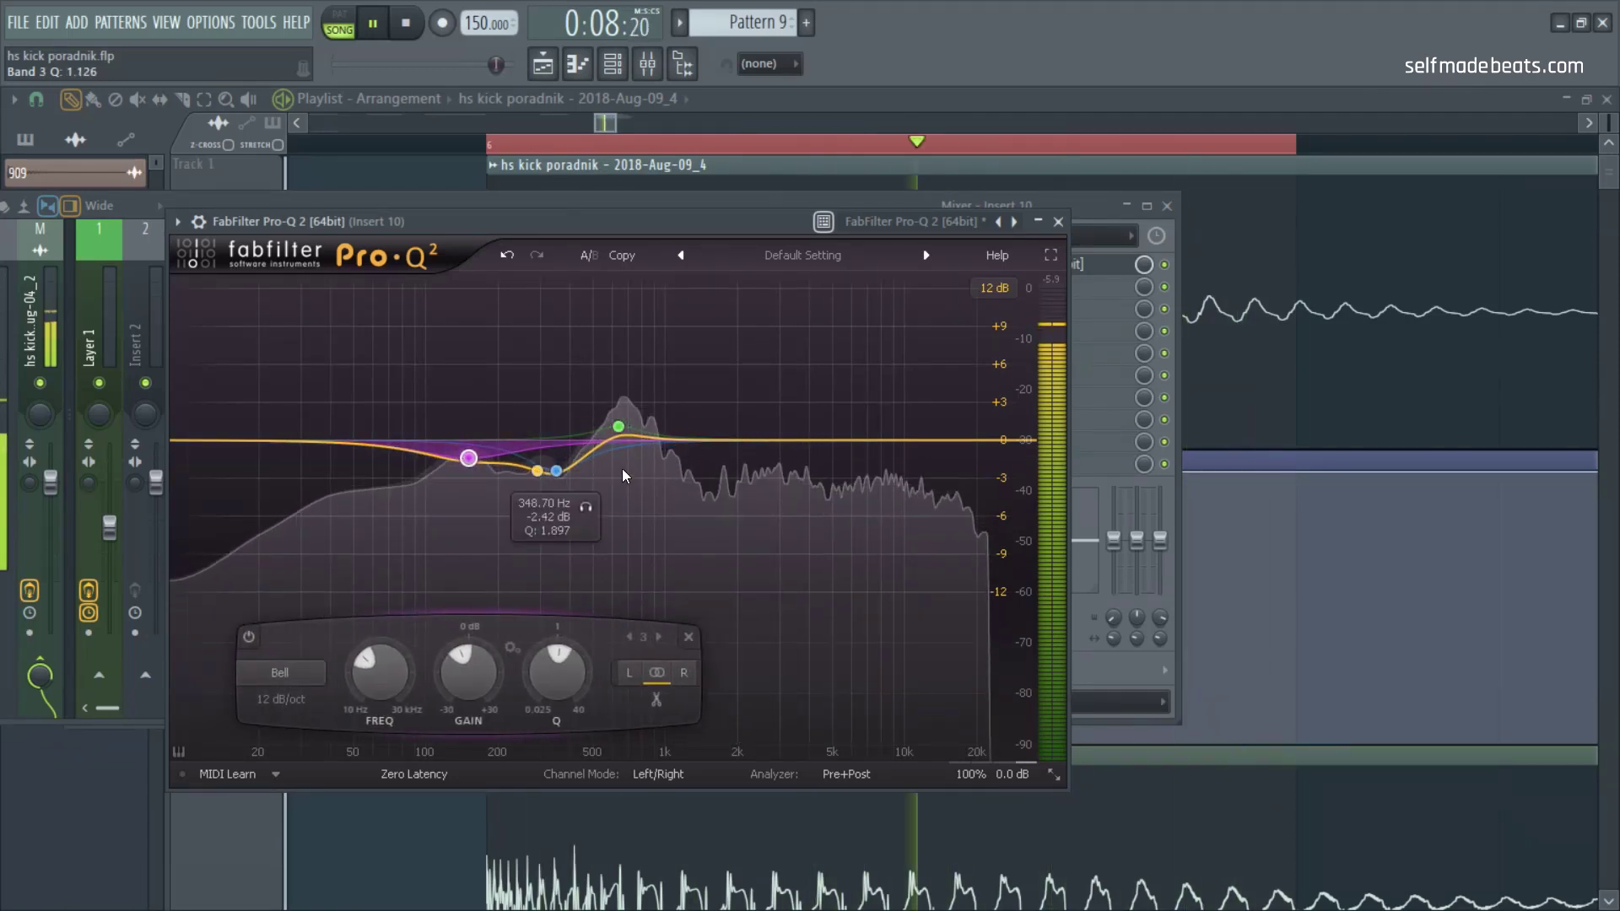
{"action": "left_click", "coordinate": [1058, 221]}
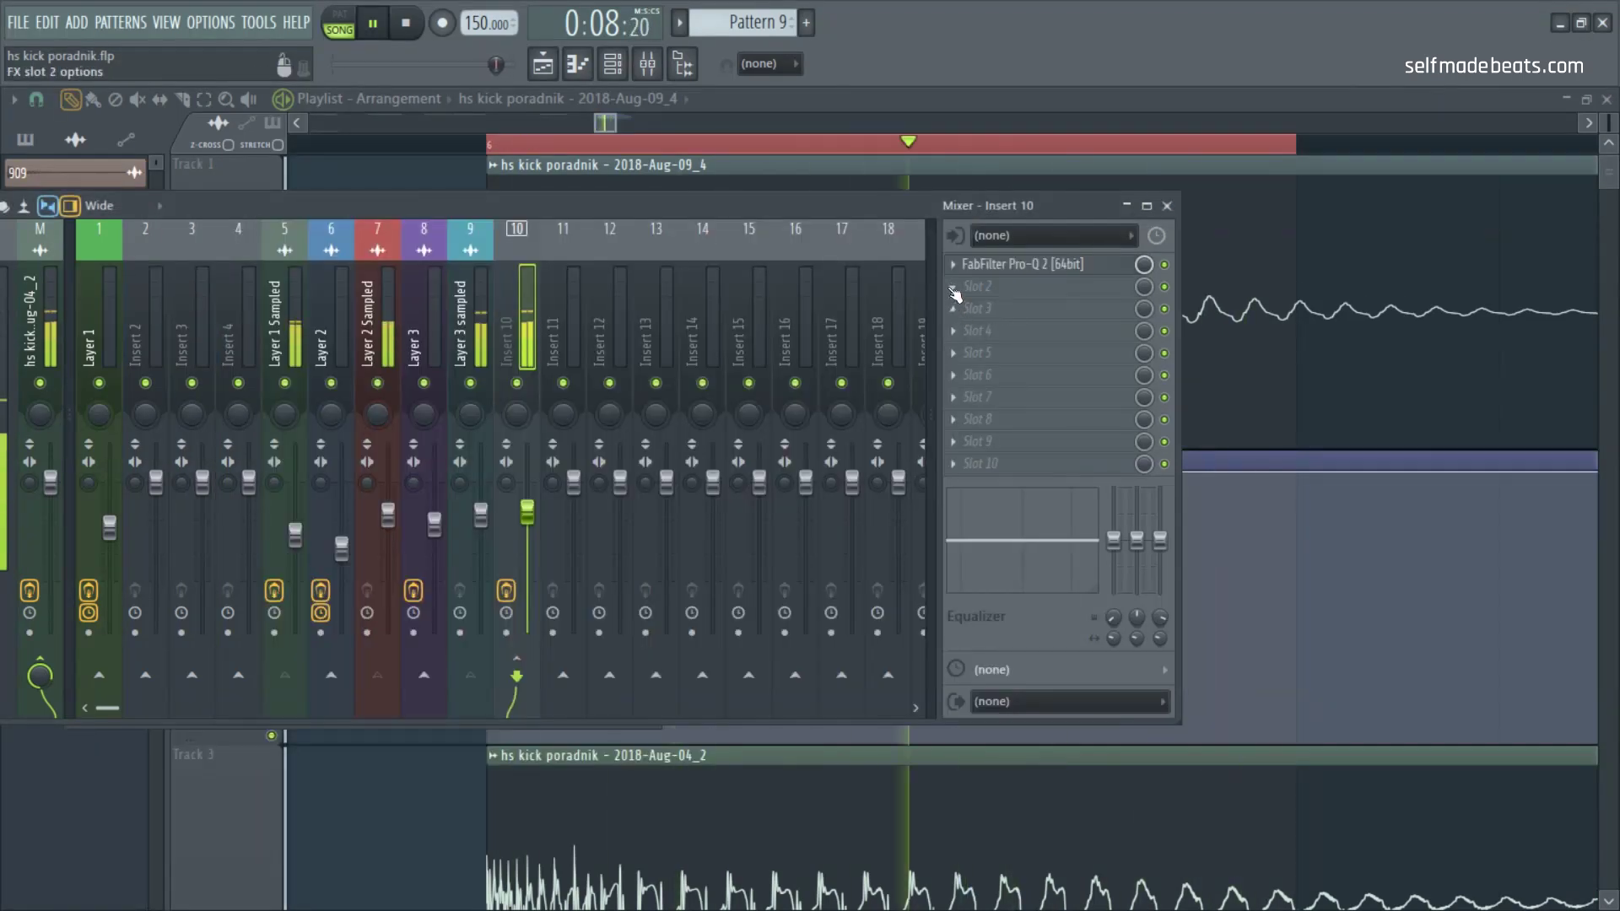
Step: Load iZotope Trash 2 in the second effect slot of Insert 10 and replace it with Venm
{"action": "left_click", "coordinate": [977, 286]}
{"action": "left_click", "coordinate": [759, 453]}
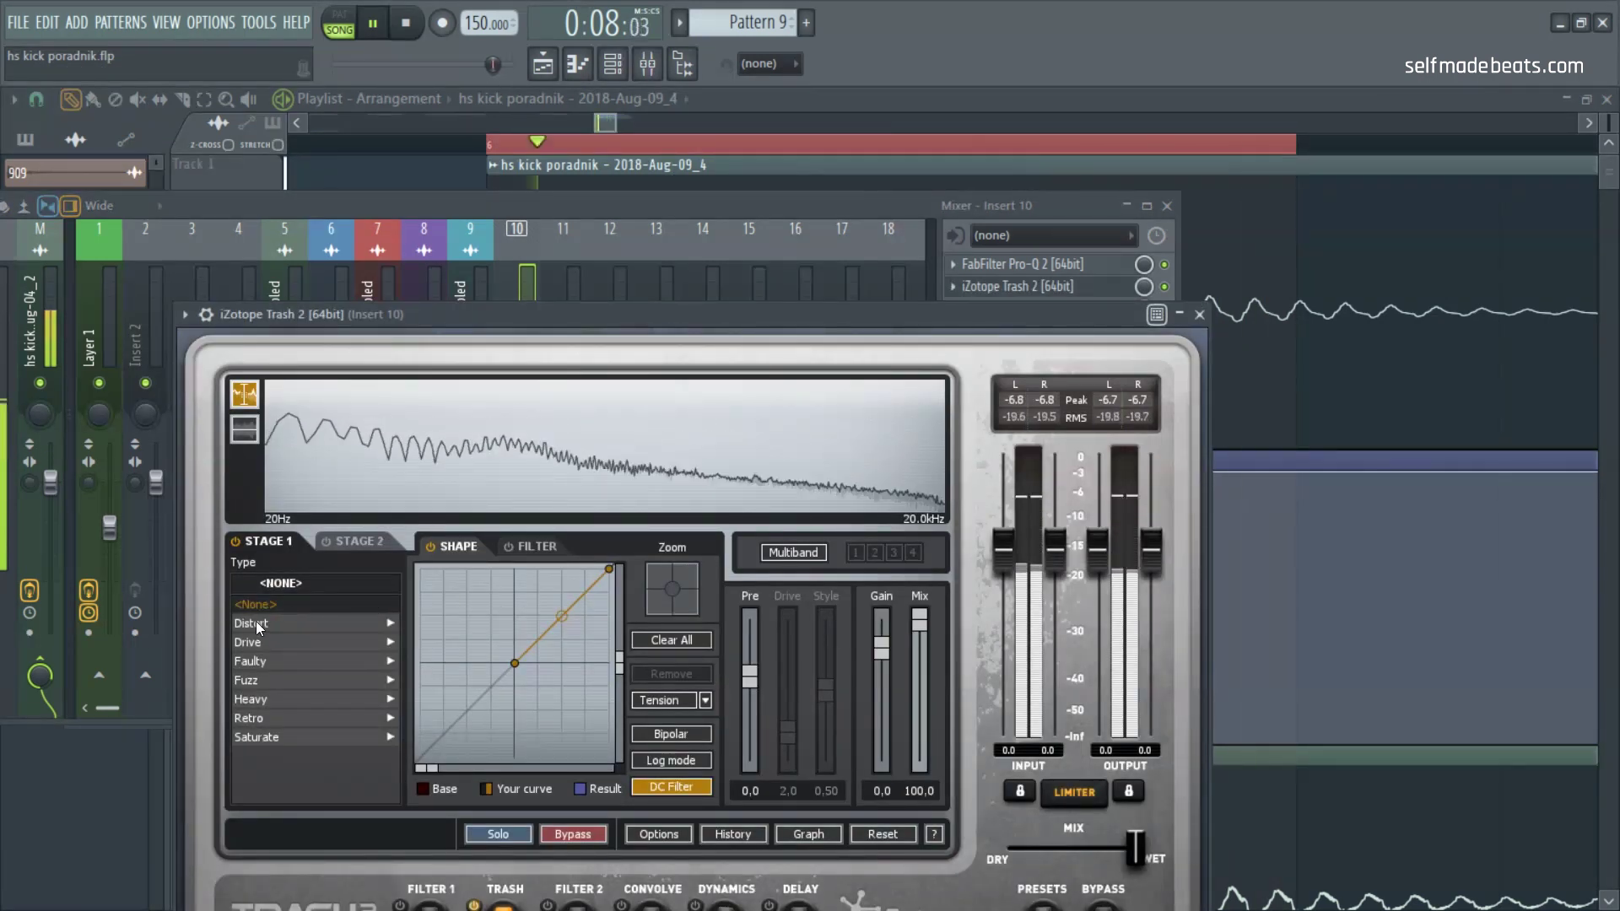
{"action": "left_click", "coordinate": [954, 287]}
{"action": "mouse_move", "coordinate": [961, 309]}
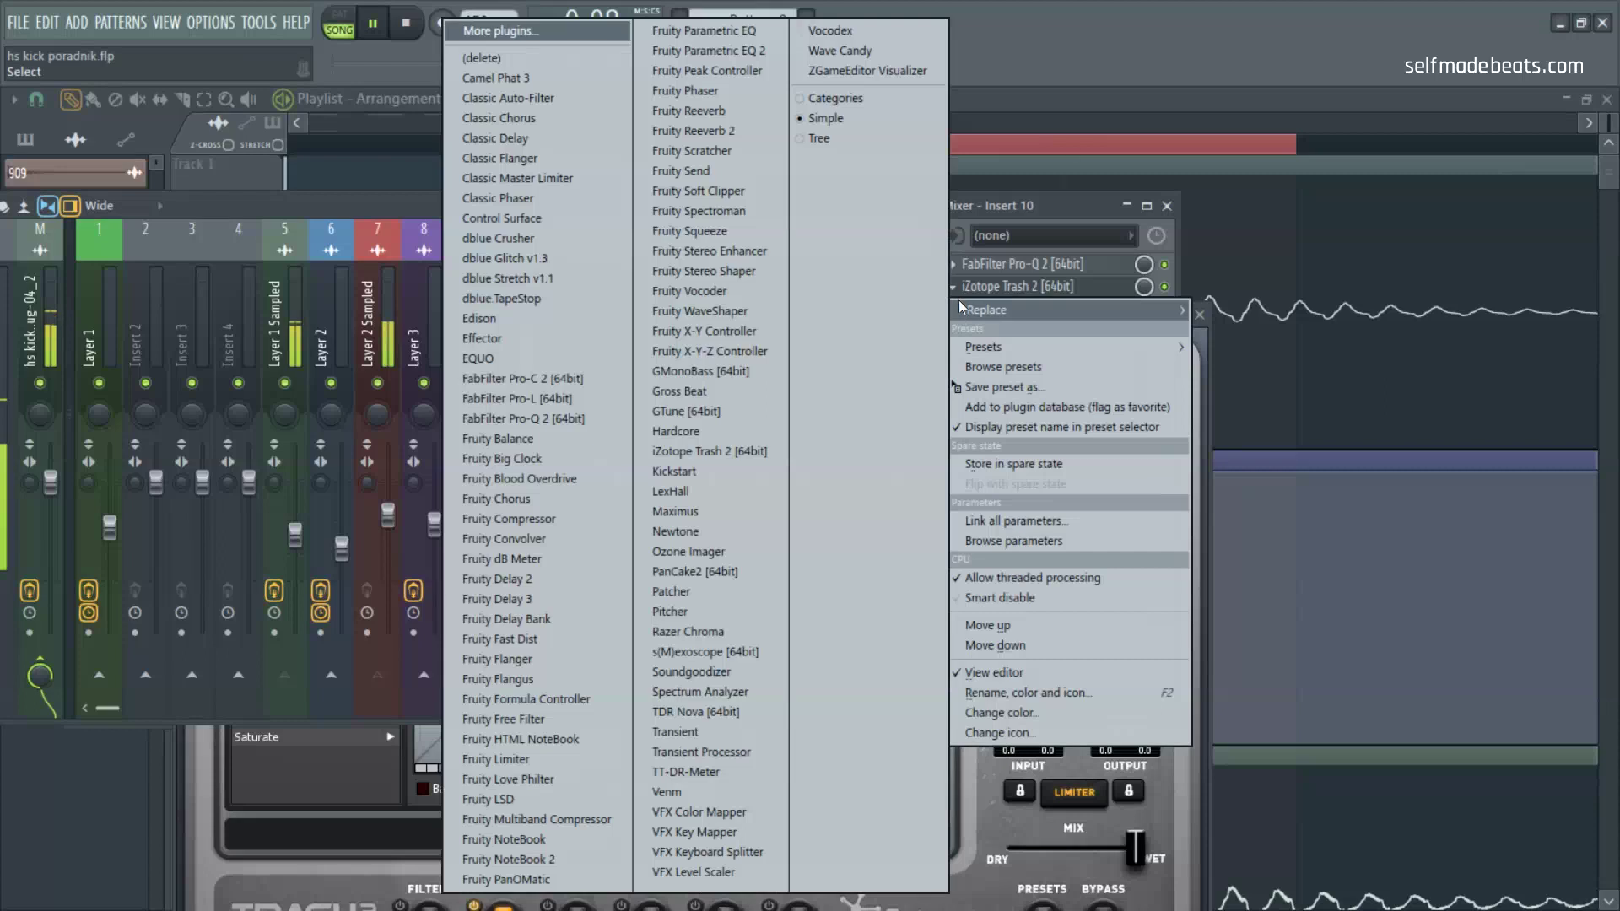
{"action": "left_click", "coordinate": [727, 797]}
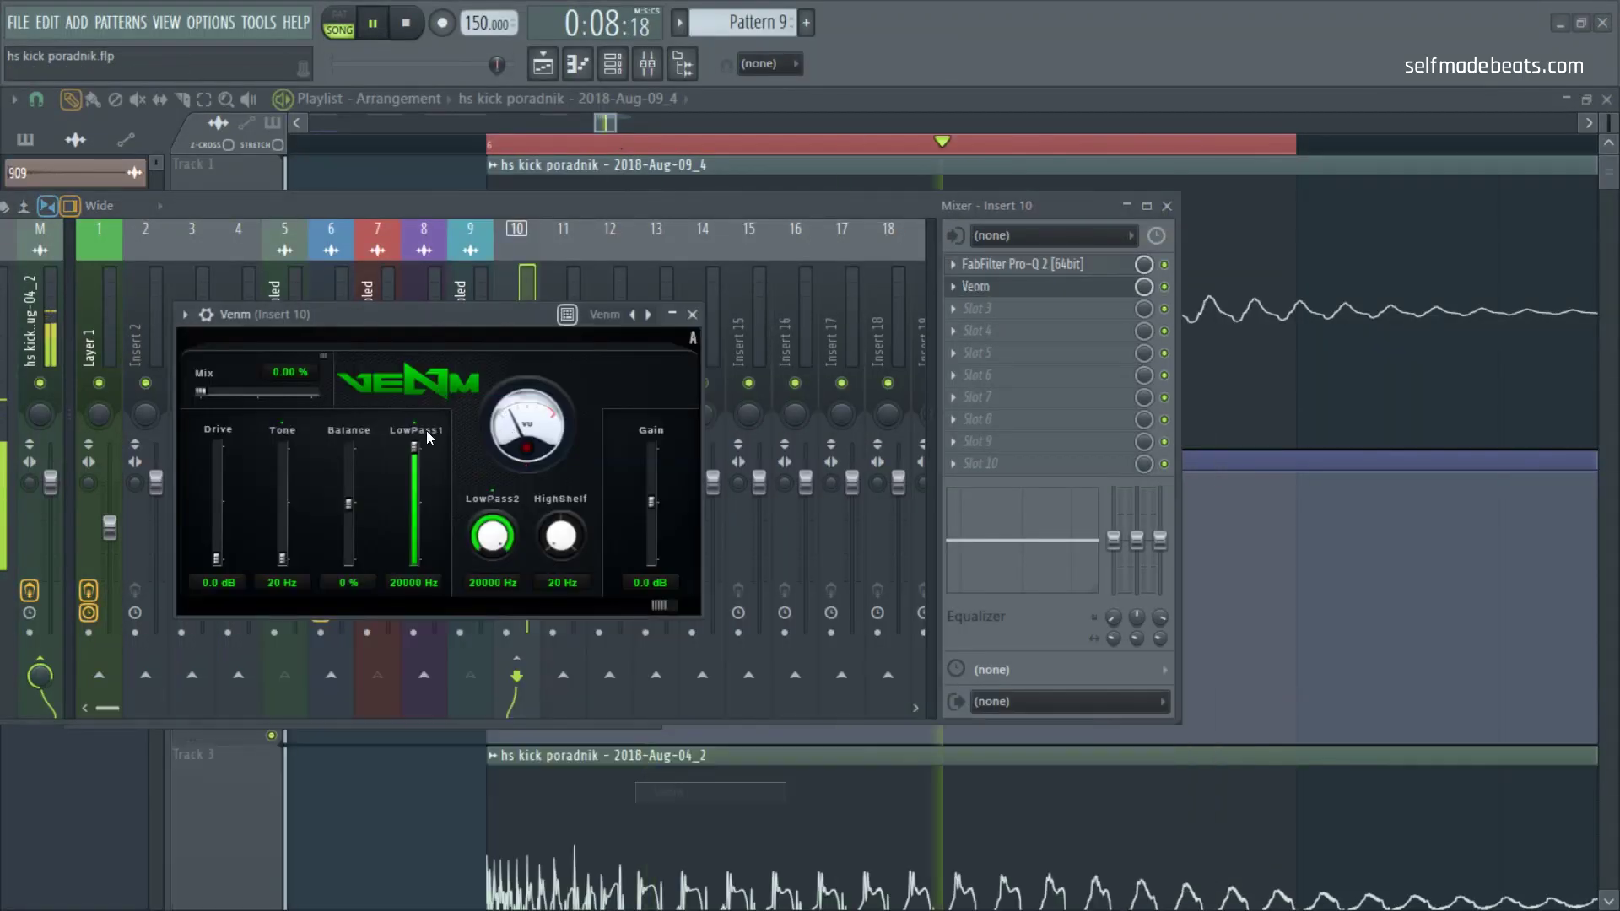
Step: Set Venm's mix to 40.12%, drive to 21.2 dB and balance to 22%
{"action": "left_click_drag", "start_coordinate": [224, 391], "coordinate": [245, 391]}
{"action": "left_click_drag", "start_coordinate": [216, 559], "coordinate": [216, 511]}
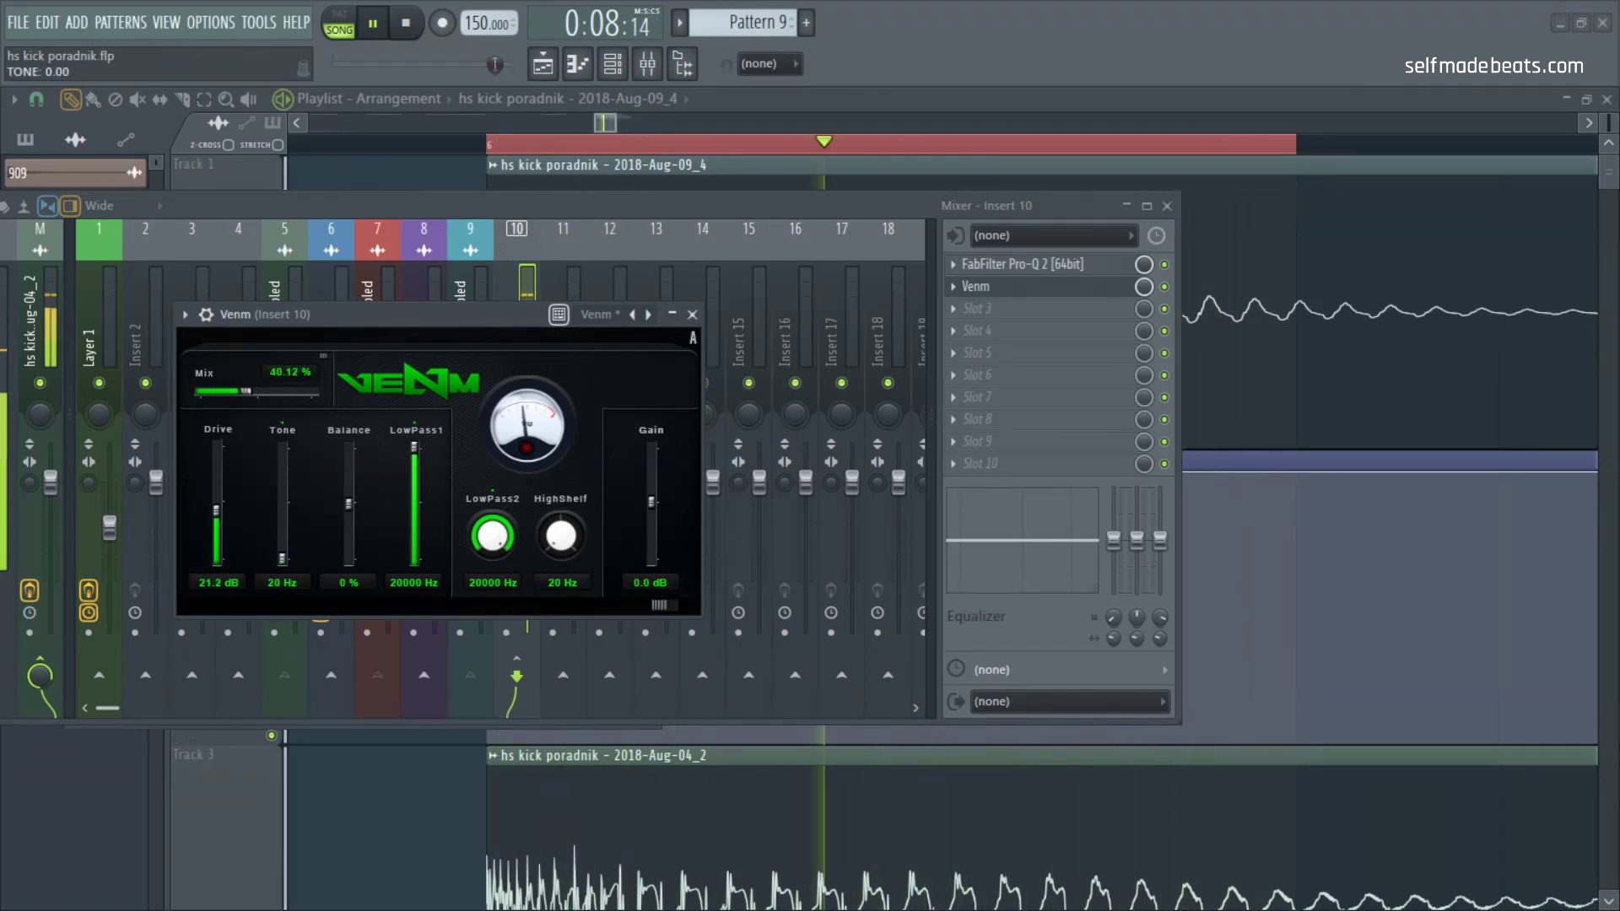
{"action": "mouse_move", "coordinate": [348, 503]}
{"action": "left_mouse_down"}
{"action": "mouse_move", "coordinate": [348, 452]}
{"action": "mouse_move", "coordinate": [349, 483]}
{"action": "left_mouse_up"}
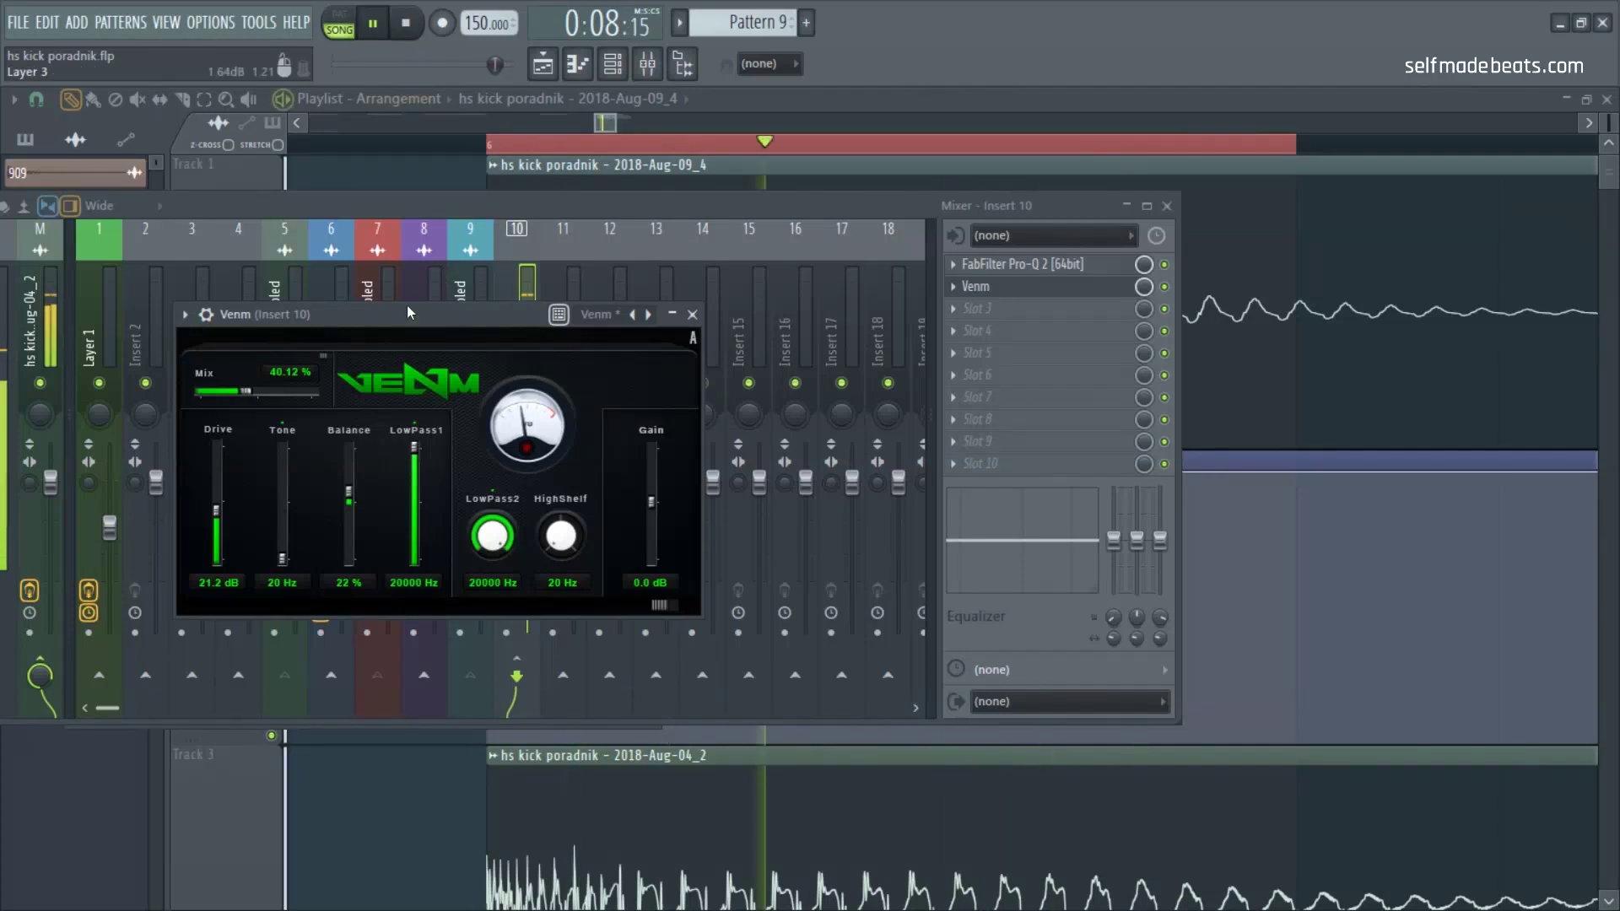
Step: Raise Venm's mix to 46.50% and drive to 22.5 dB, lower its gain to -10.5 dB, and close the plugin
{"action": "left_click_drag", "start_coordinate": [245, 390], "coordinate": [254, 391]}
{"action": "left_click_drag", "start_coordinate": [217, 509], "coordinate": [216, 506]}
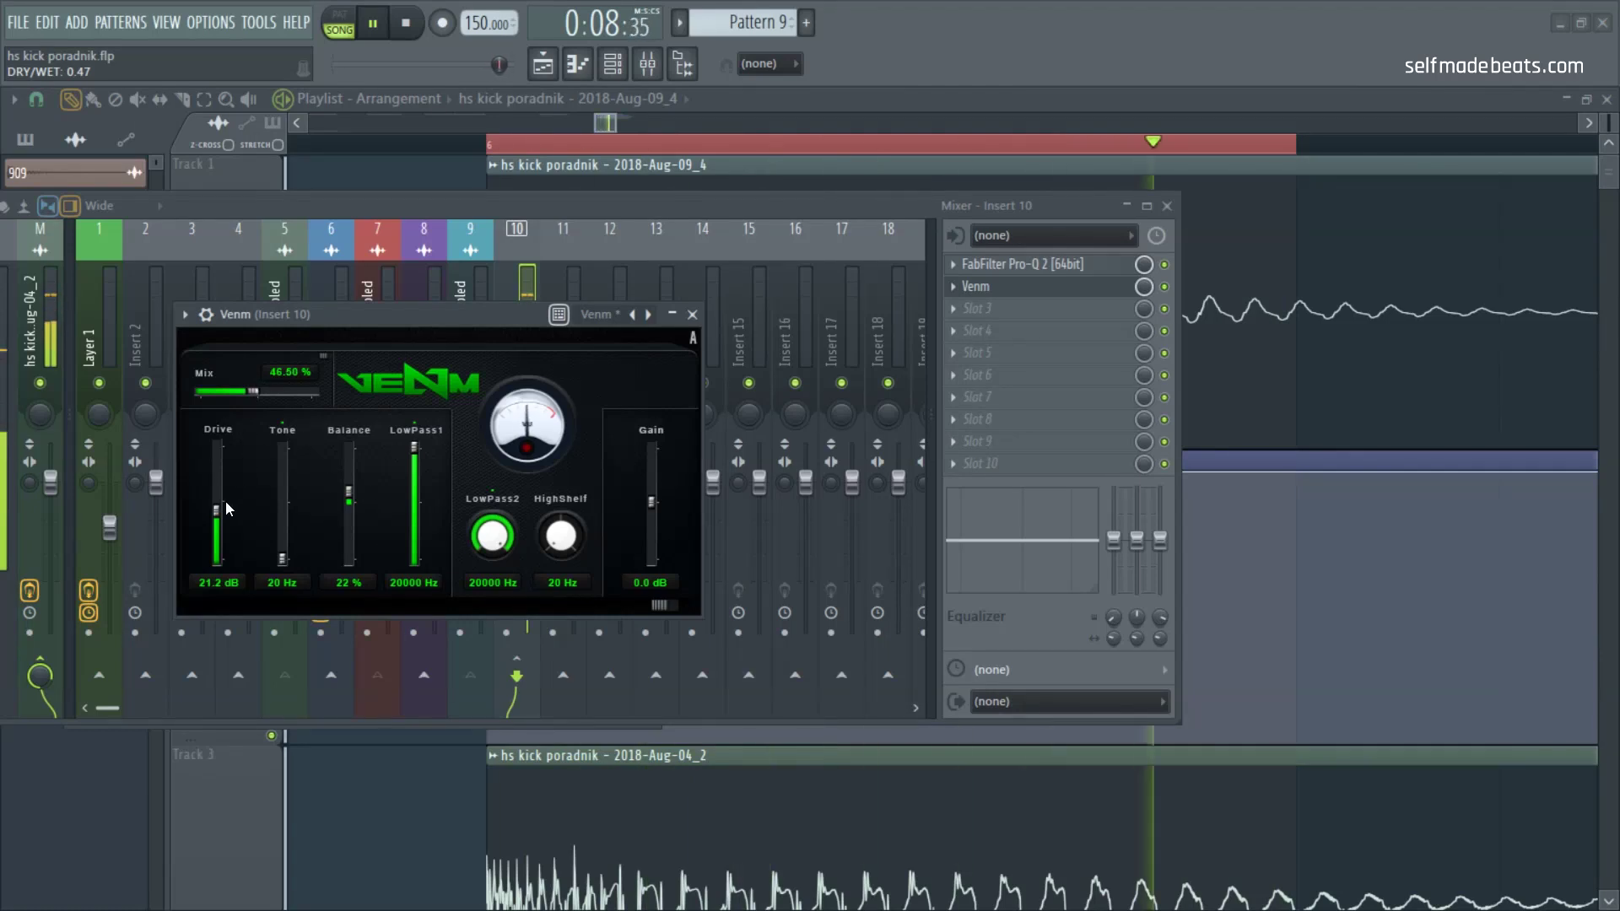
{"action": "left_click_drag", "start_coordinate": [651, 501], "coordinate": [652, 508]}
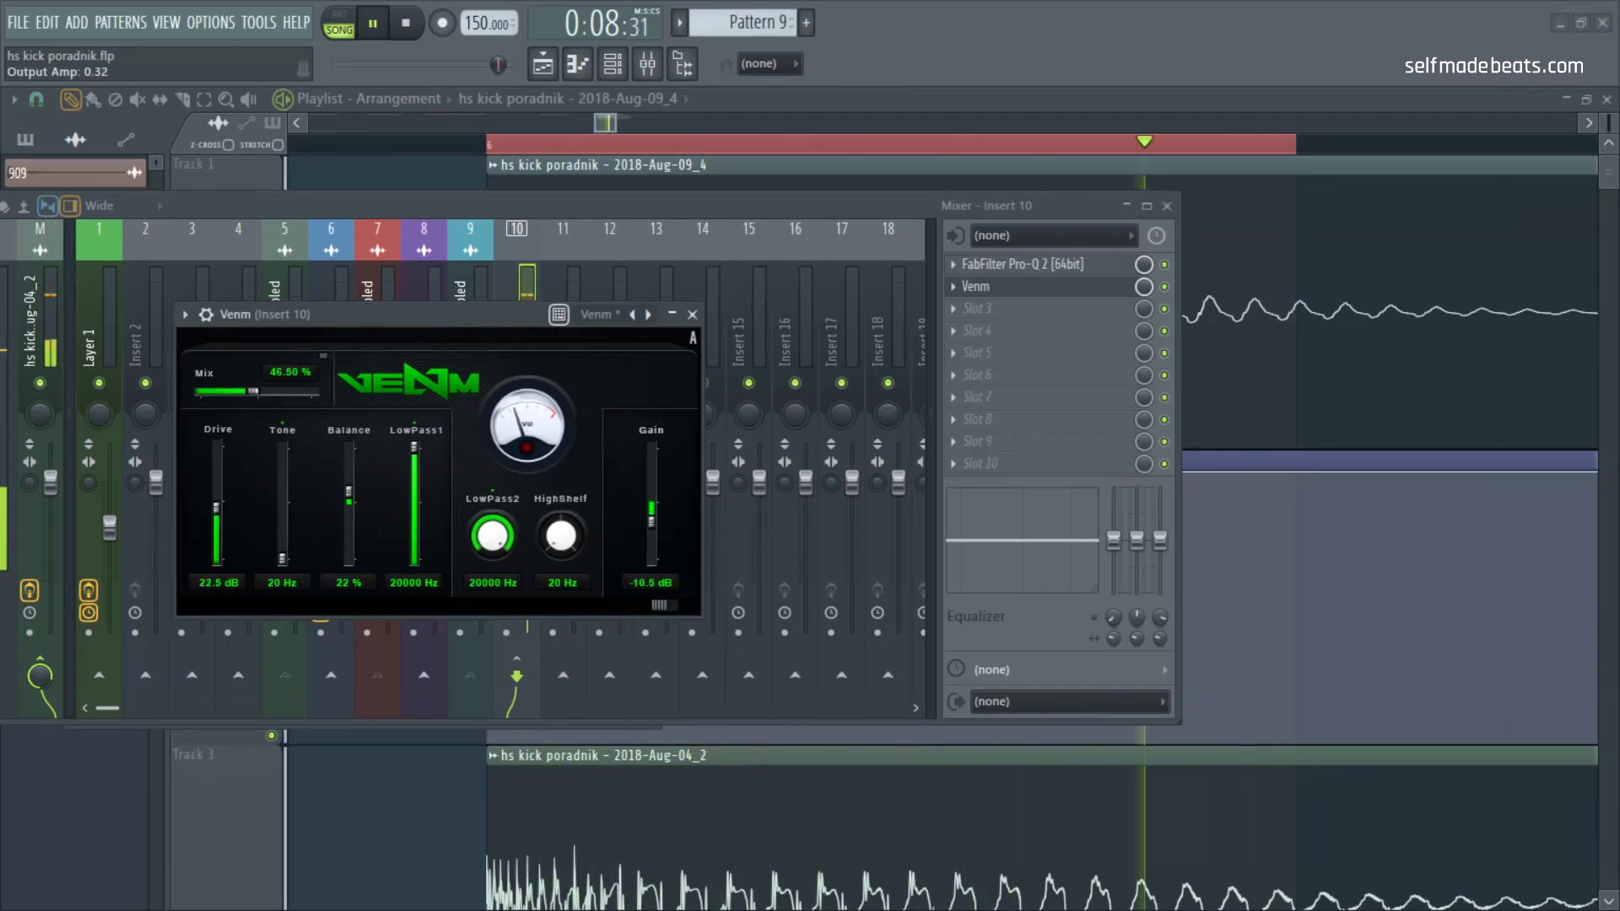
{"action": "left_click", "coordinate": [691, 313]}
Step: Load a second FabFilter Pro-Q 2 in the third effect slot of Insert 10 and start playback
{"action": "left_click", "coordinate": [965, 324]}
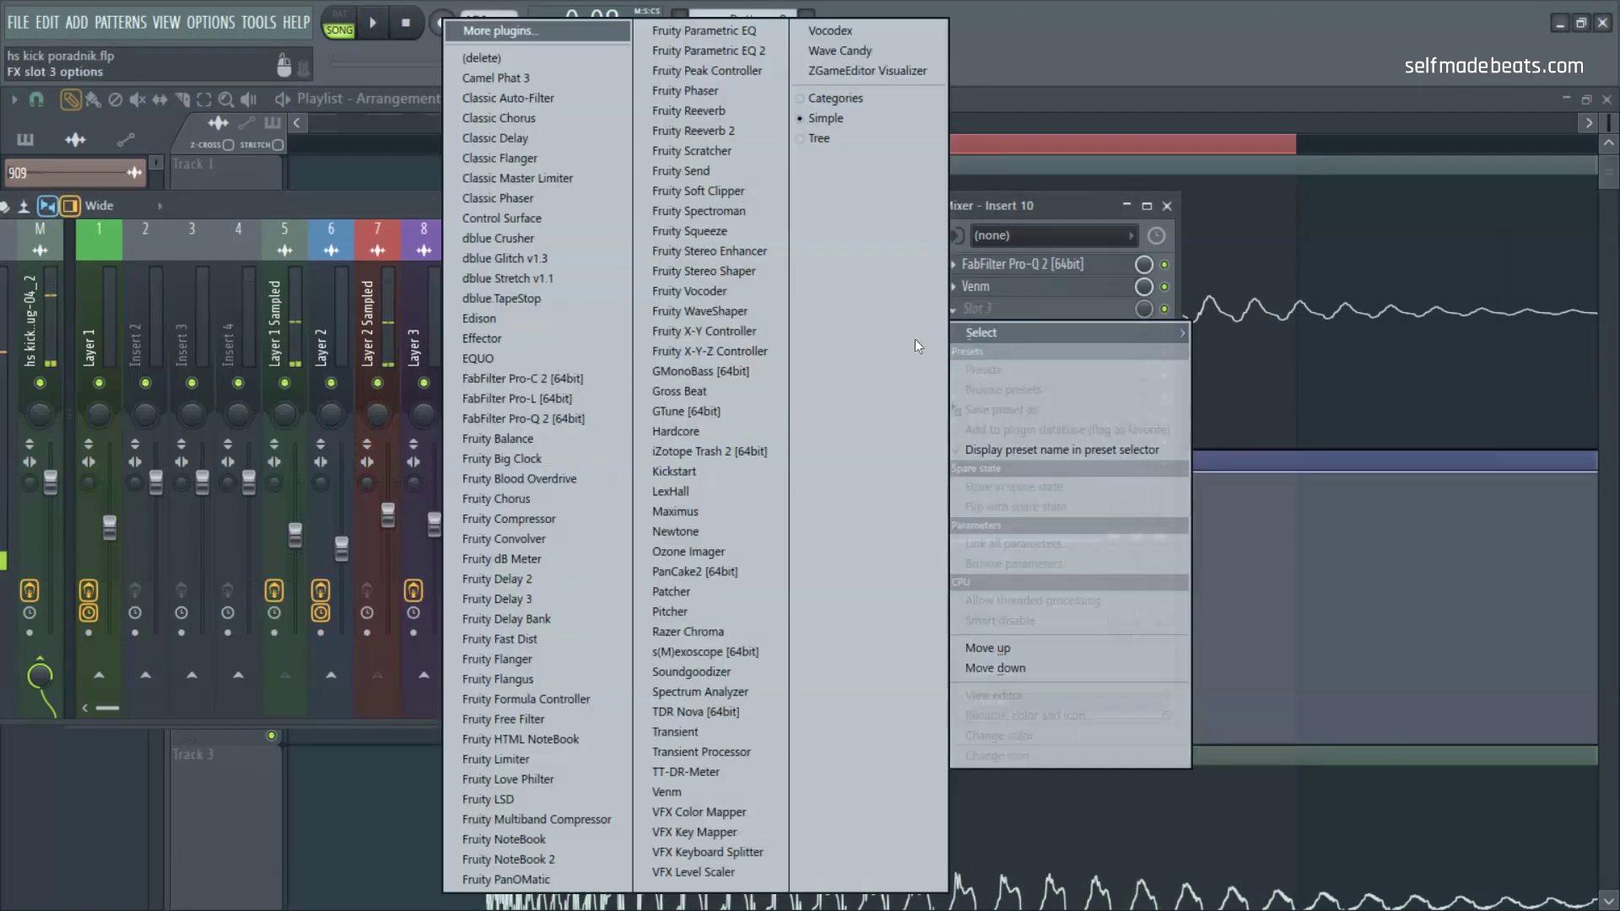
{"action": "left_click", "coordinate": [550, 408]}
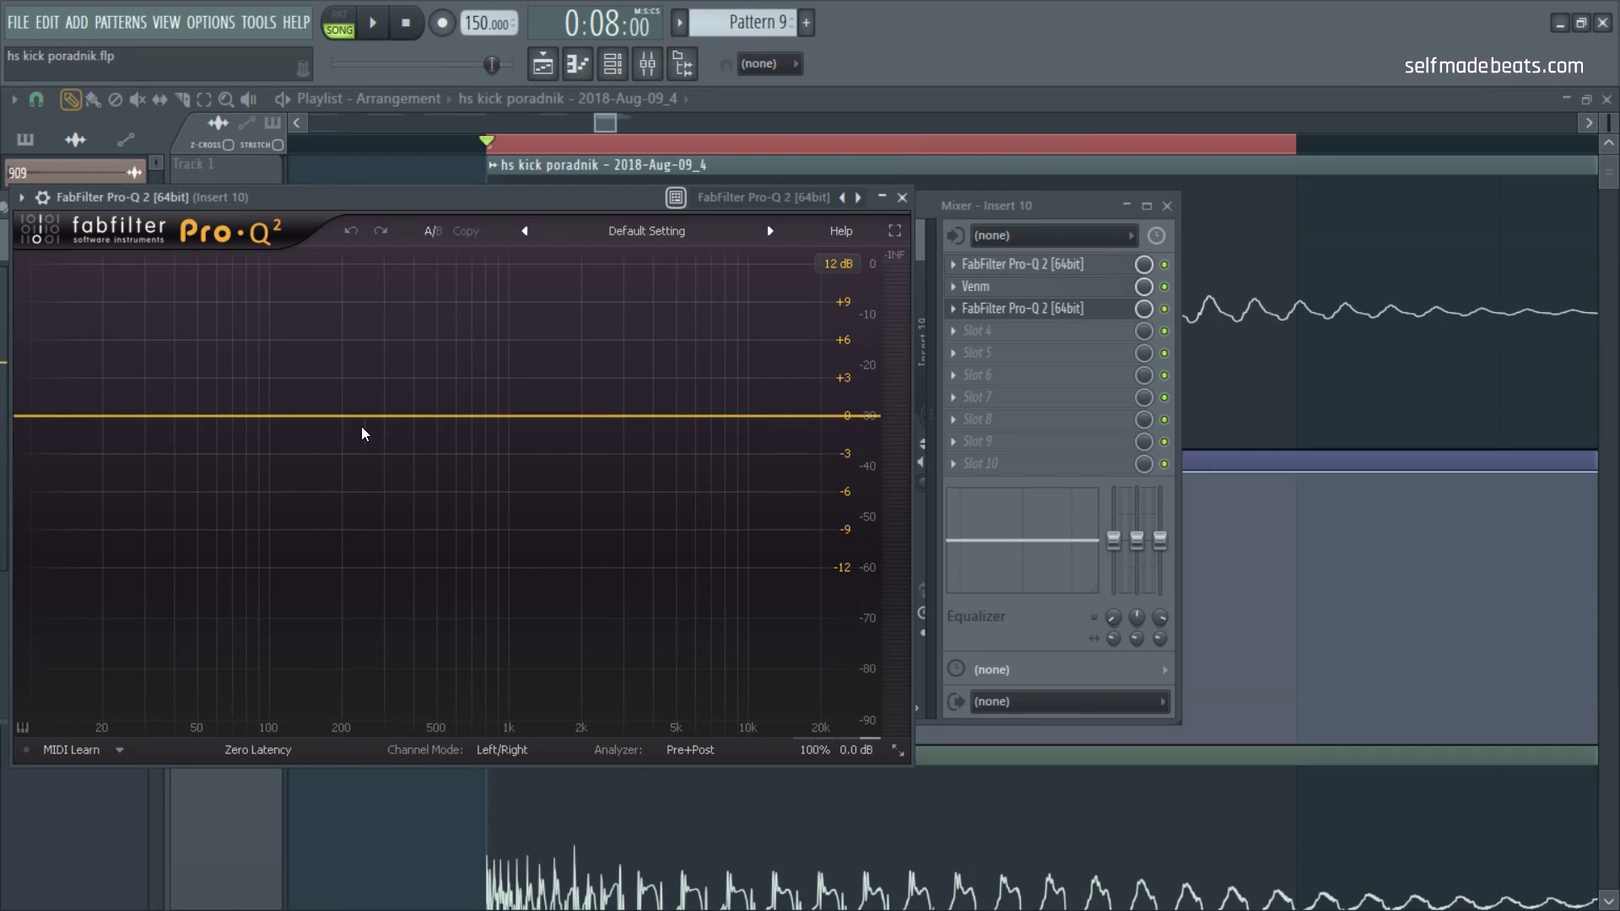
{"action": "key", "text": "space"}
Step: Cut 406.03 Hz by 2.25 dB in the second equalizer and add narrower cuts of about 2 dB just below and at 1 kHz
{"action": "left_click_drag", "start_coordinate": [341, 452], "coordinate": [416, 453]}
{"action": "left_click_drag", "start_coordinate": [512, 424], "coordinate": [497, 458]}
{"action": "scroll", "coordinate": [470, 459], "scroll_direction": "up", "scroll_amount": 4}
{"action": "scroll", "coordinate": [510, 441], "scroll_direction": "up", "scroll_amount": 3}
Step: Add a gentle high shelf boost around 7.5 kHz with Q 0.300, slightly dip the lows around 150 Hz, and close the equalizer
{"action": "left_click_drag", "start_coordinate": [808, 417], "coordinate": [718, 405]}
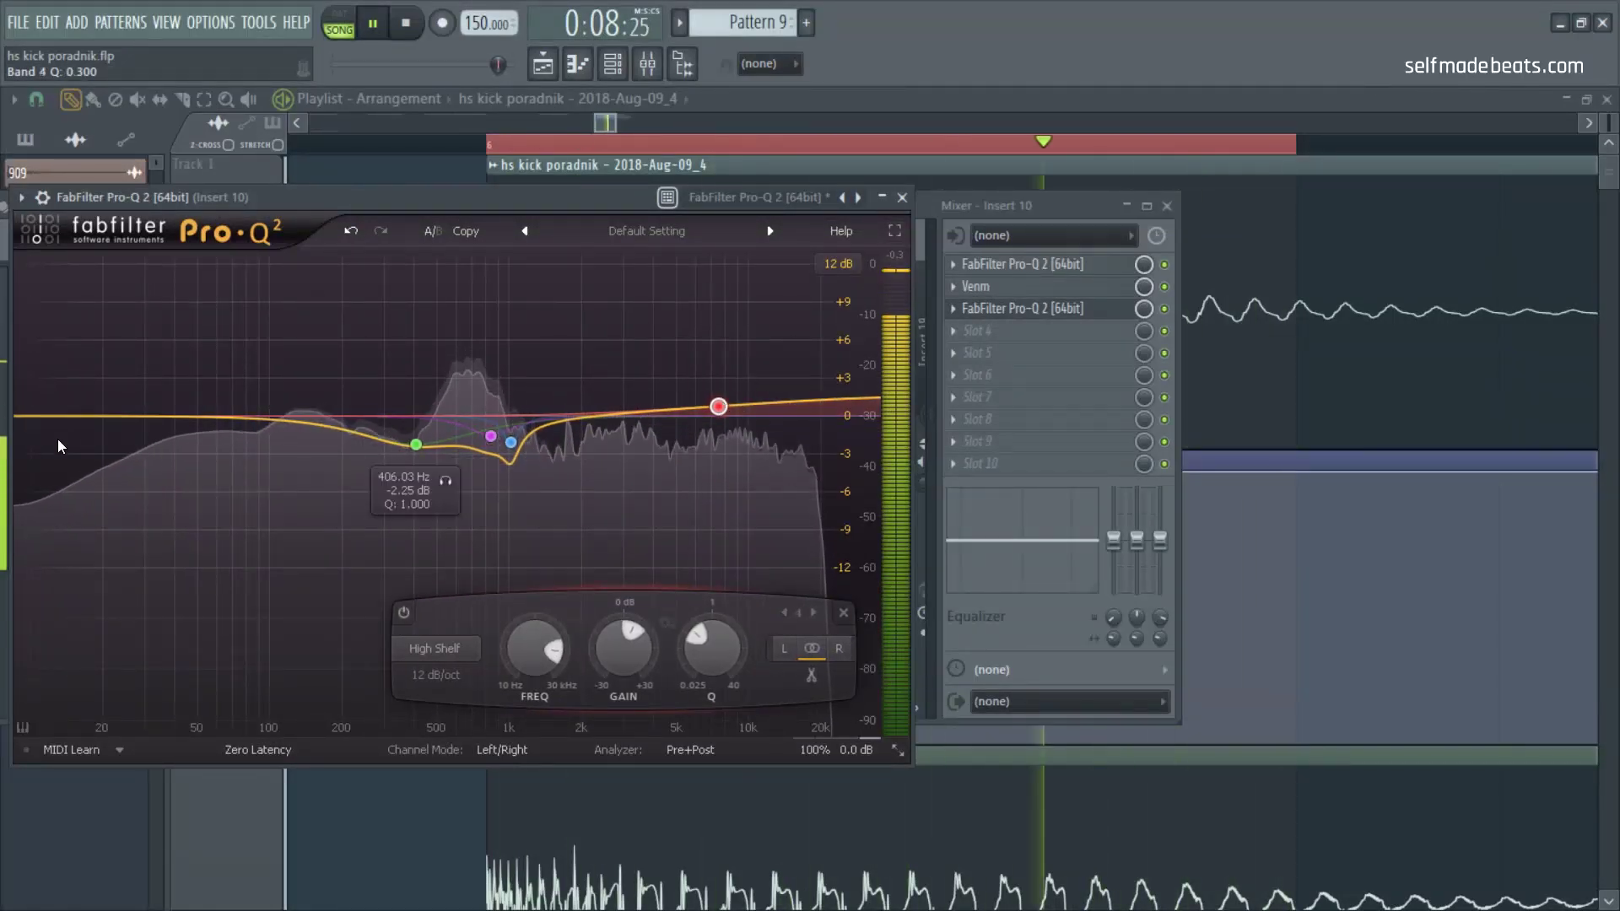
{"action": "left_click_drag", "start_coordinate": [40, 416], "coordinate": [311, 433]}
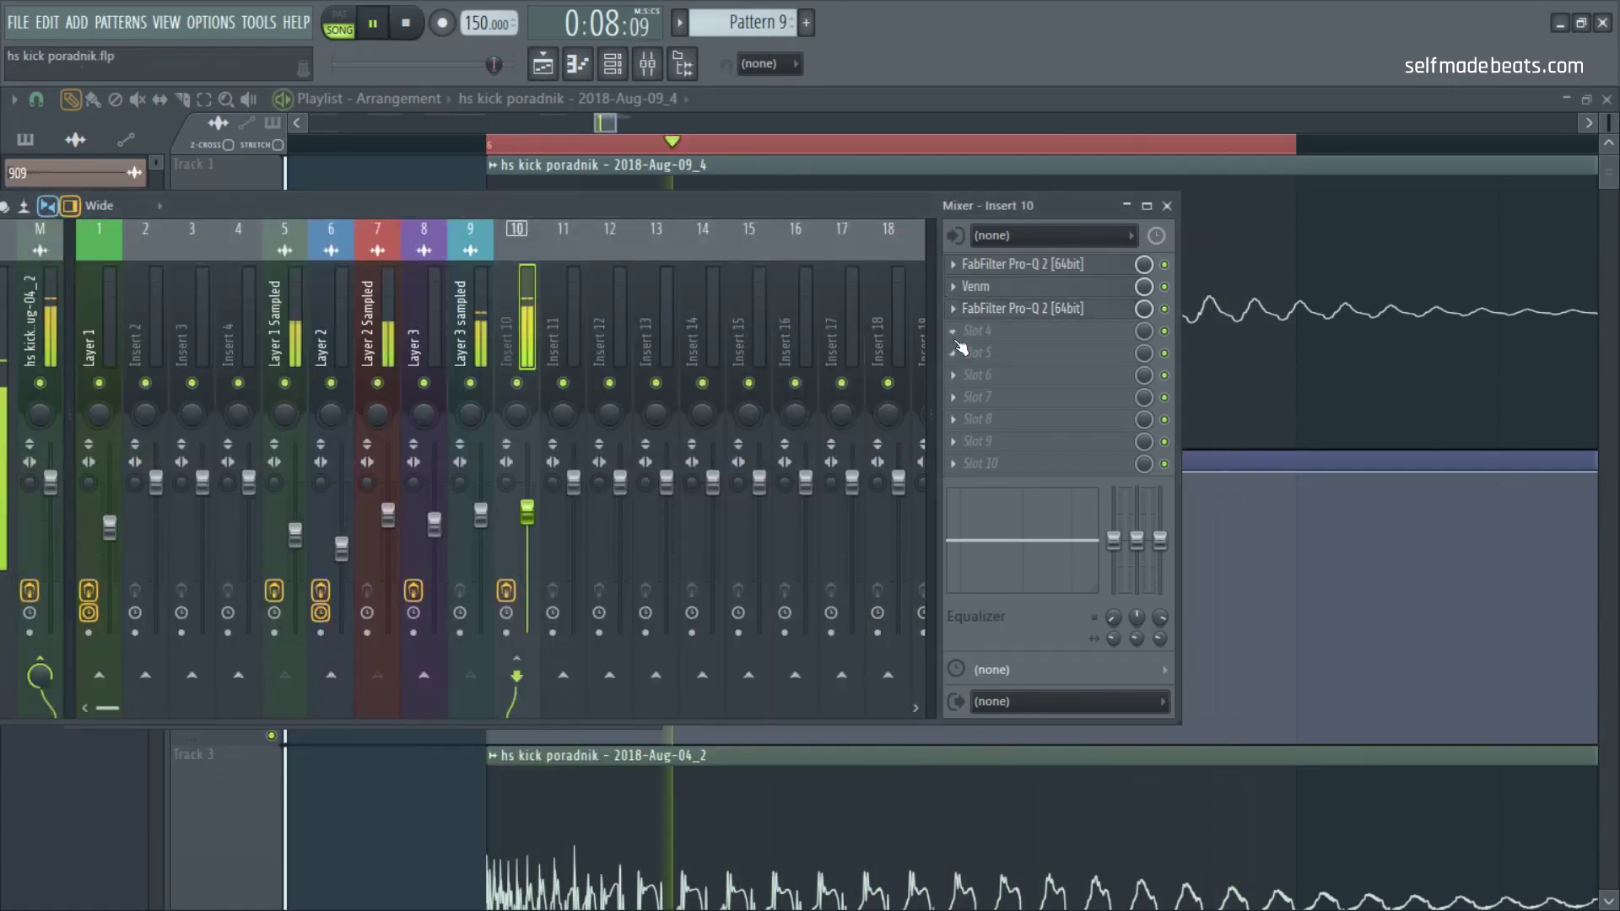
Step: Try a second Venm in the fourth effect slot of Insert 10 with mix 38.62%, drive 19.4 dB, tone 30 Hz and a negative balance
{"action": "left_click", "coordinate": [956, 335]}
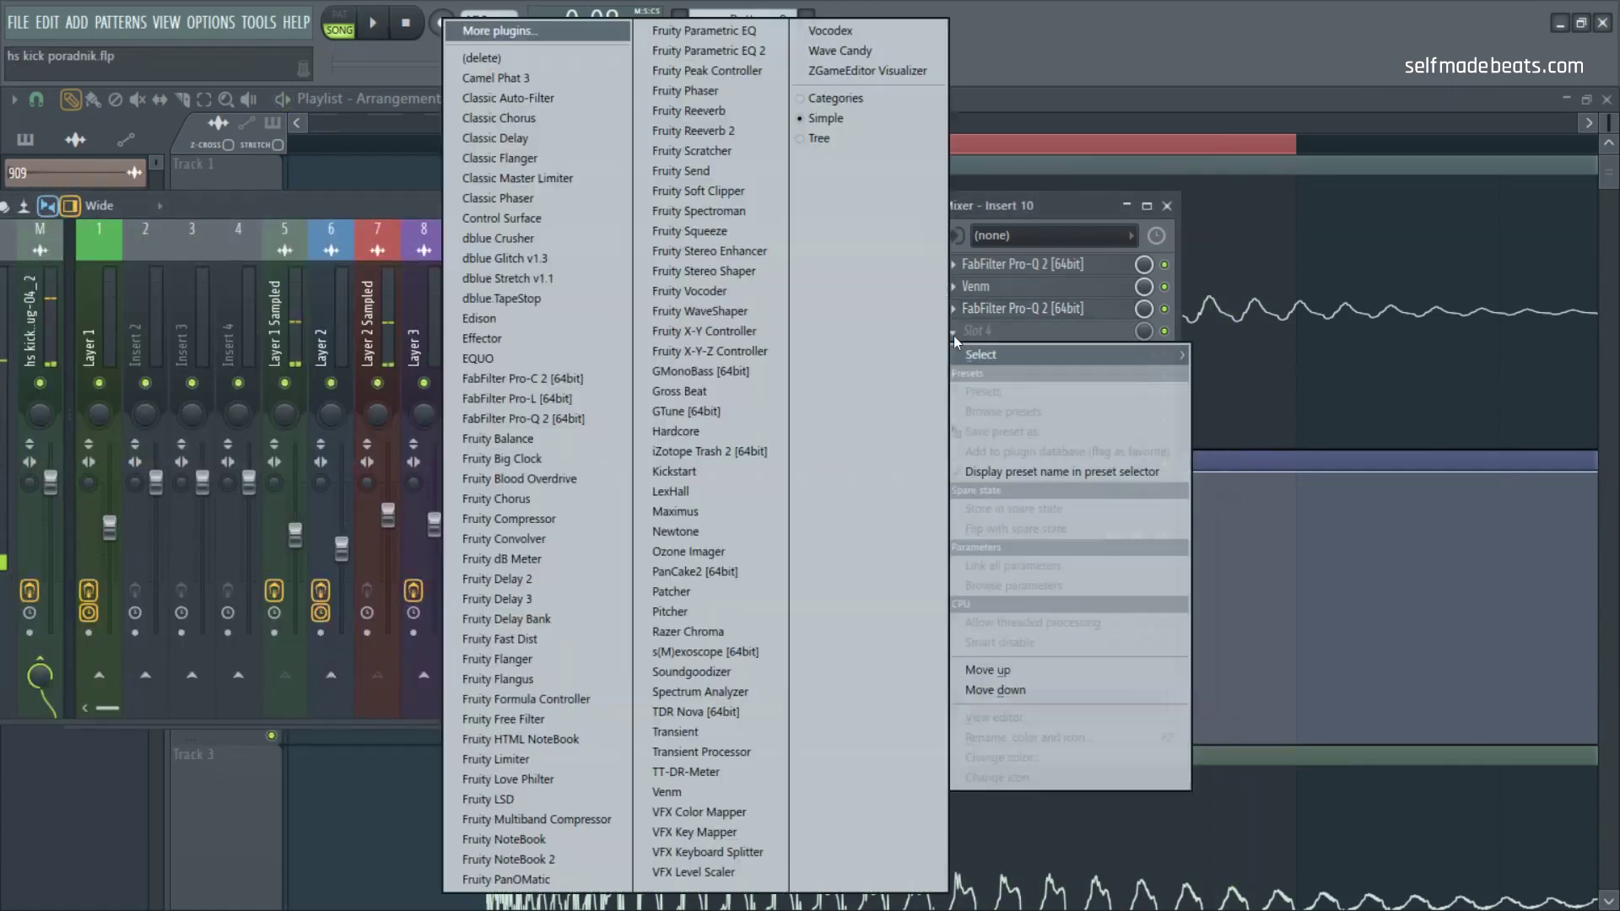
{"action": "left_click", "coordinate": [727, 793]}
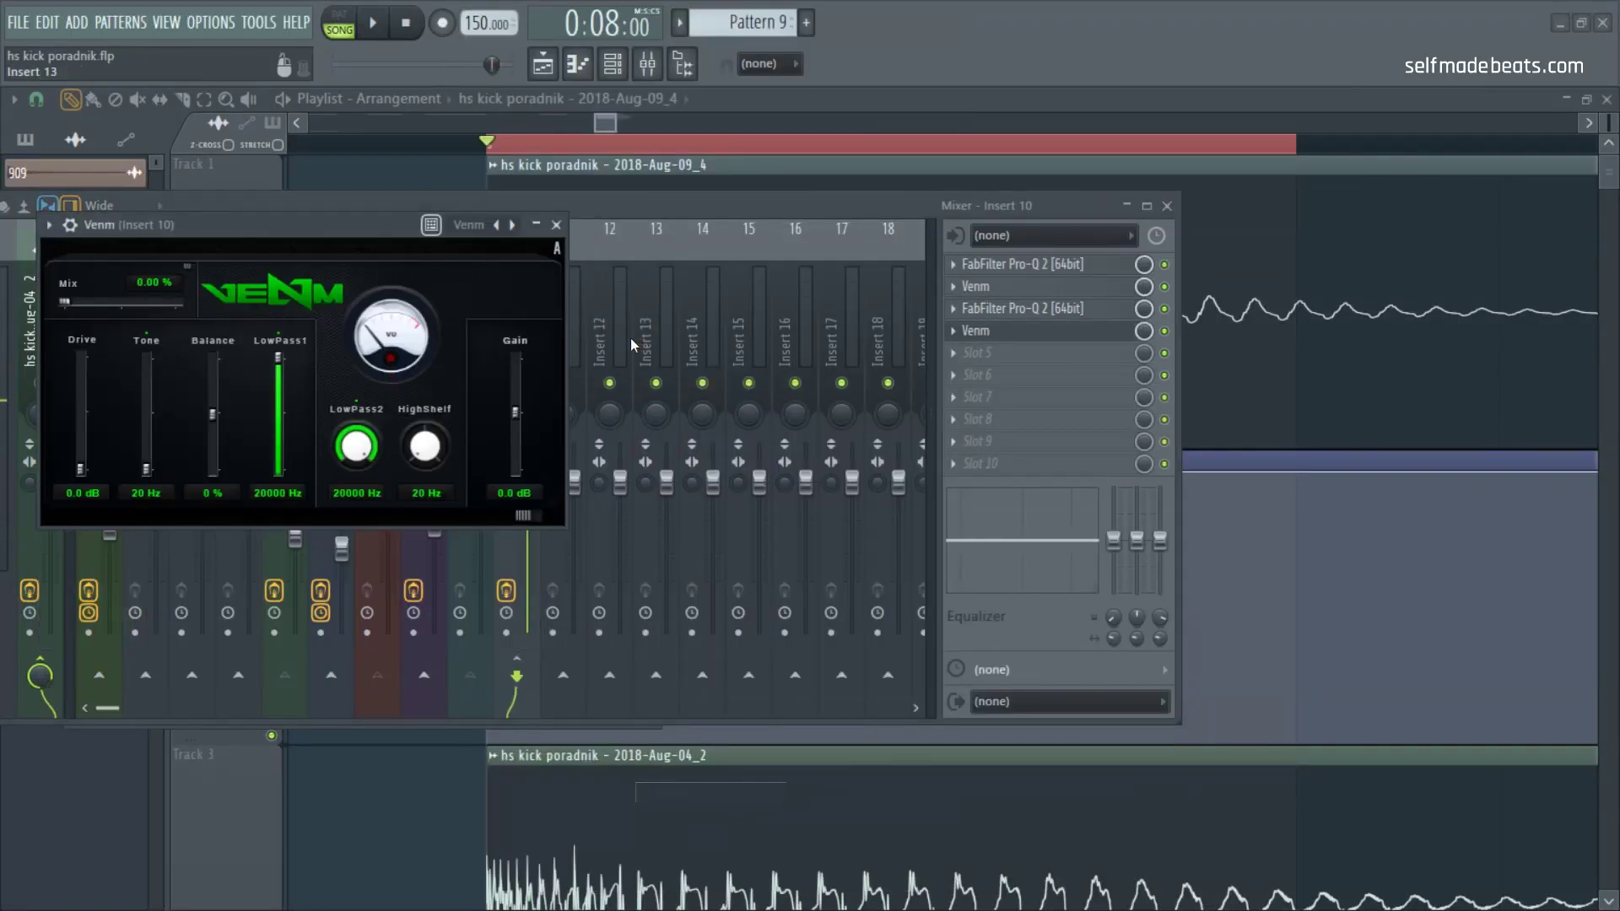
{"action": "left_click_drag", "start_coordinate": [154, 283], "coordinate": [155, 278]}
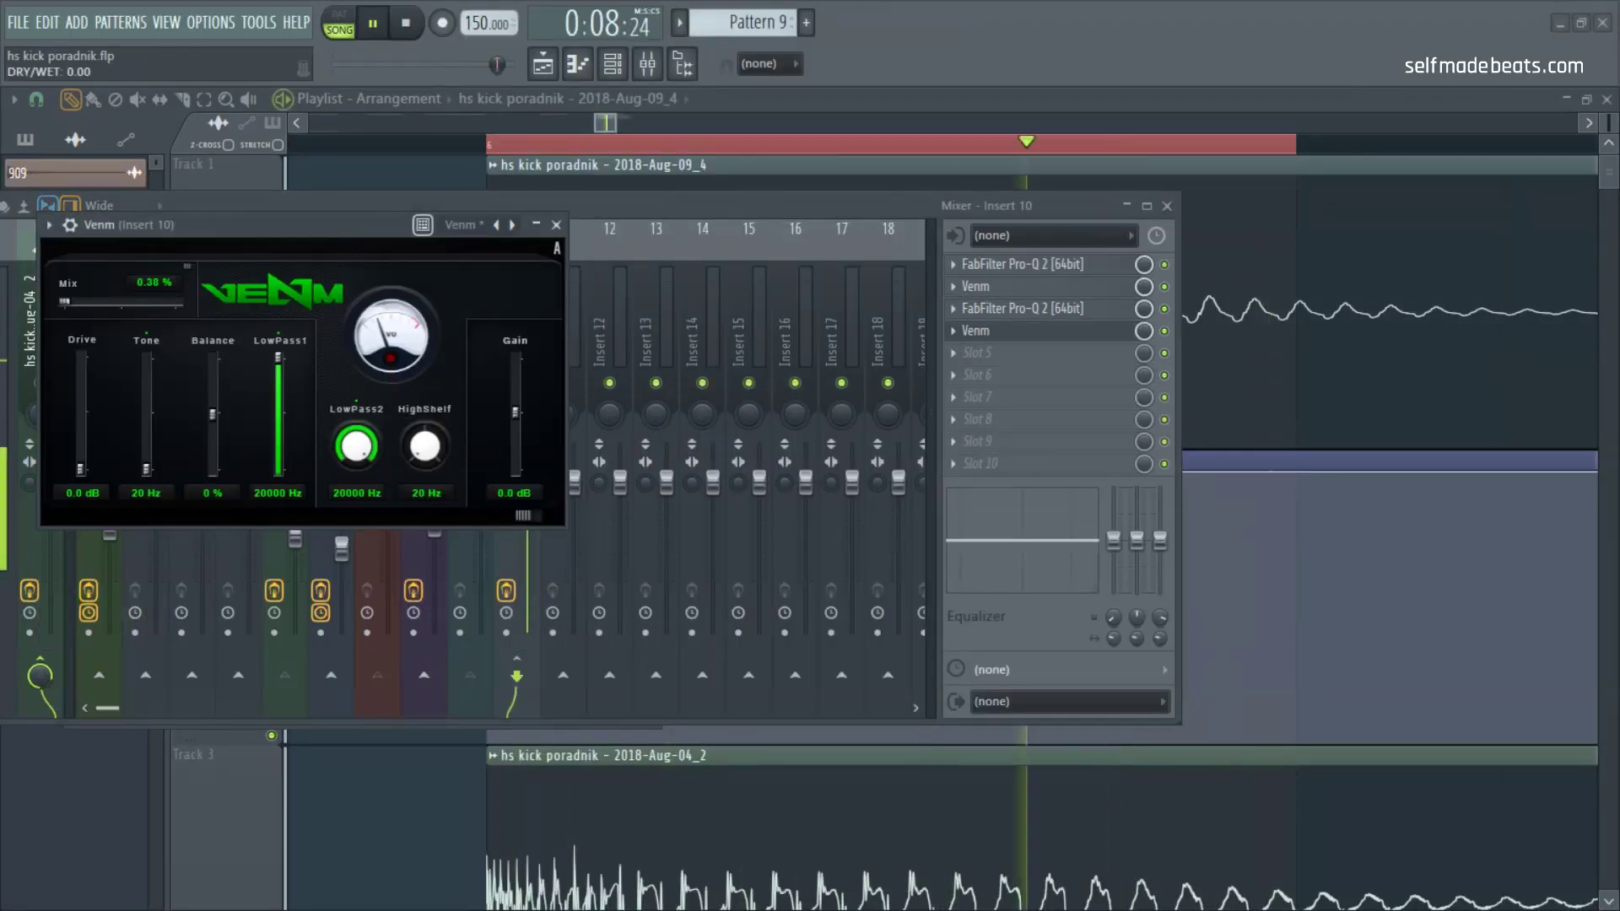
{"action": "left_click_drag", "start_coordinate": [81, 445], "coordinate": [156, 465]}
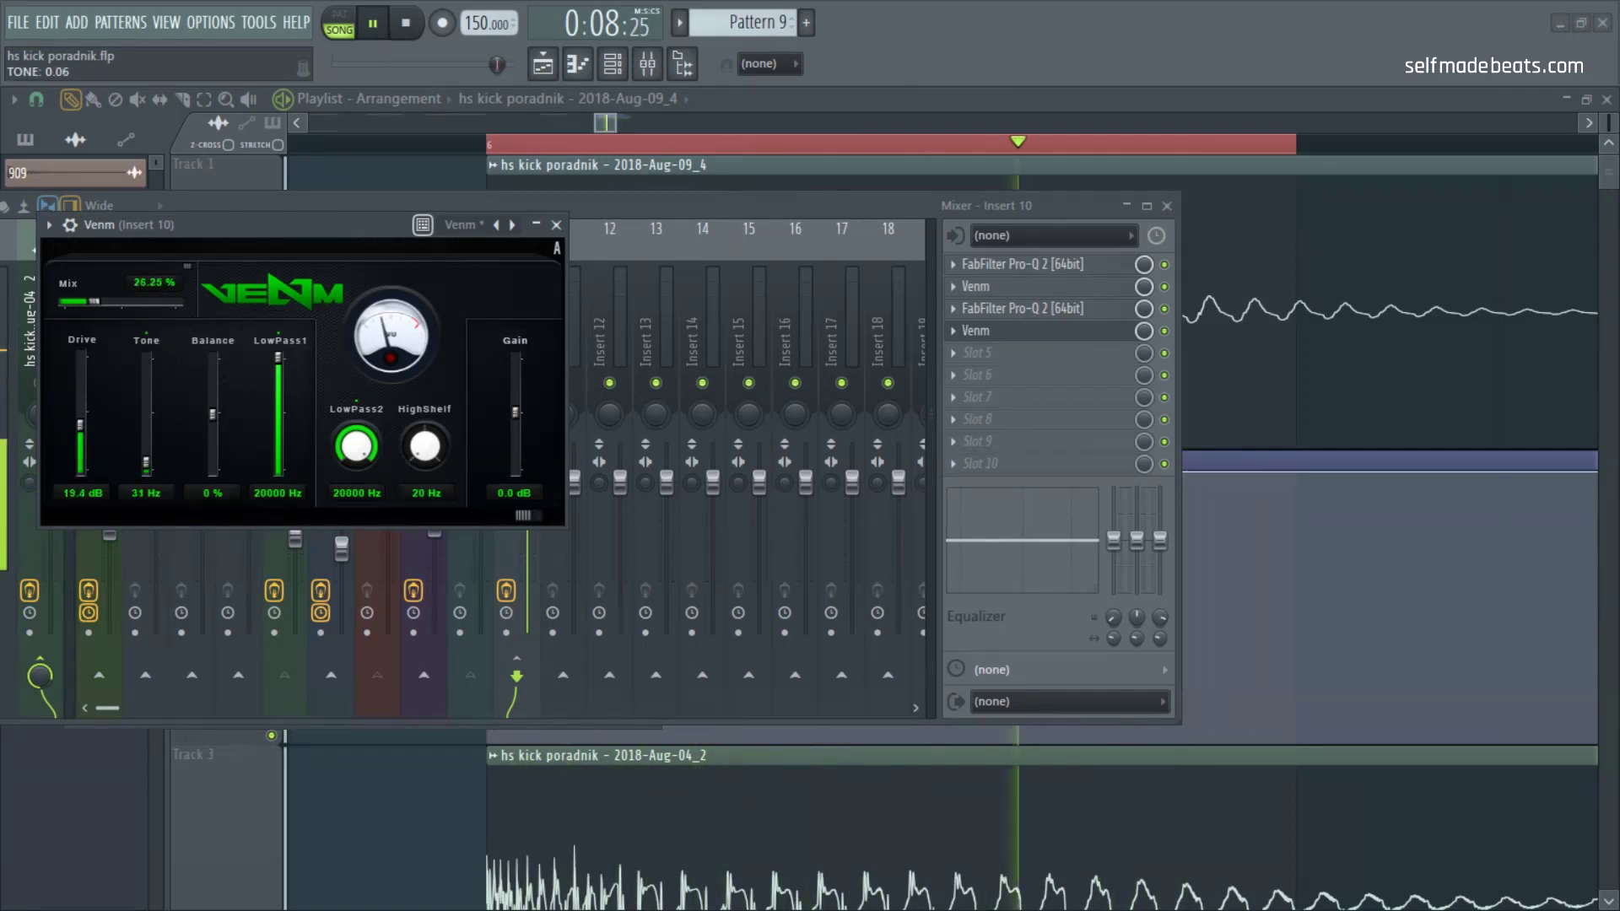
{"action": "left_click_drag", "start_coordinate": [213, 424], "coordinate": [212, 434]}
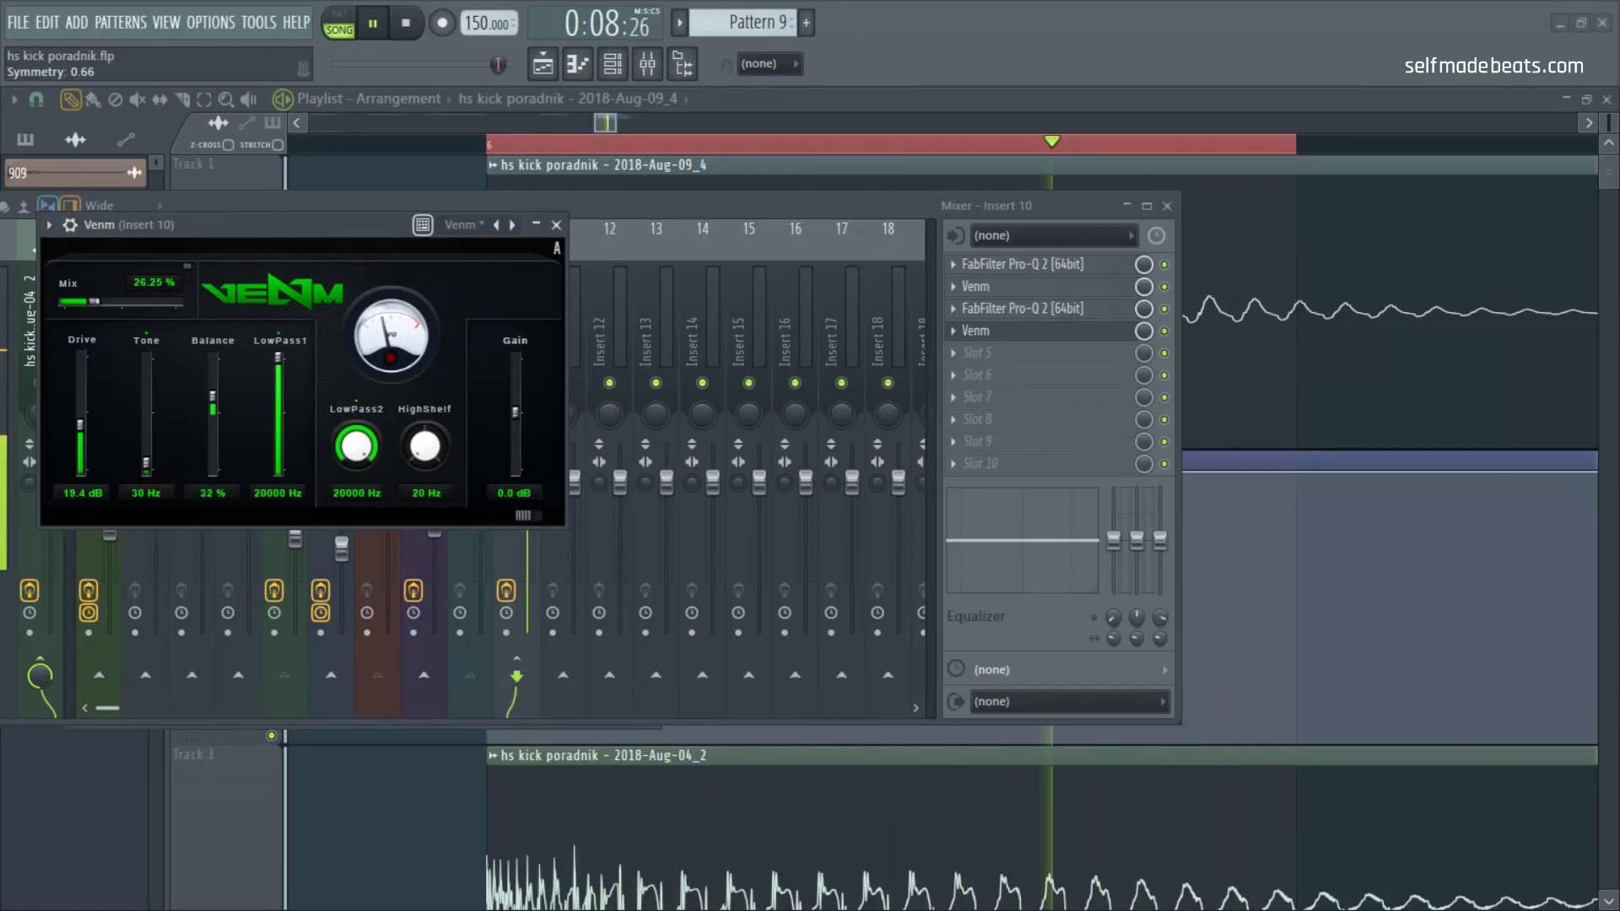
{"action": "left_click_drag", "start_coordinate": [212, 447], "coordinate": [213, 470]}
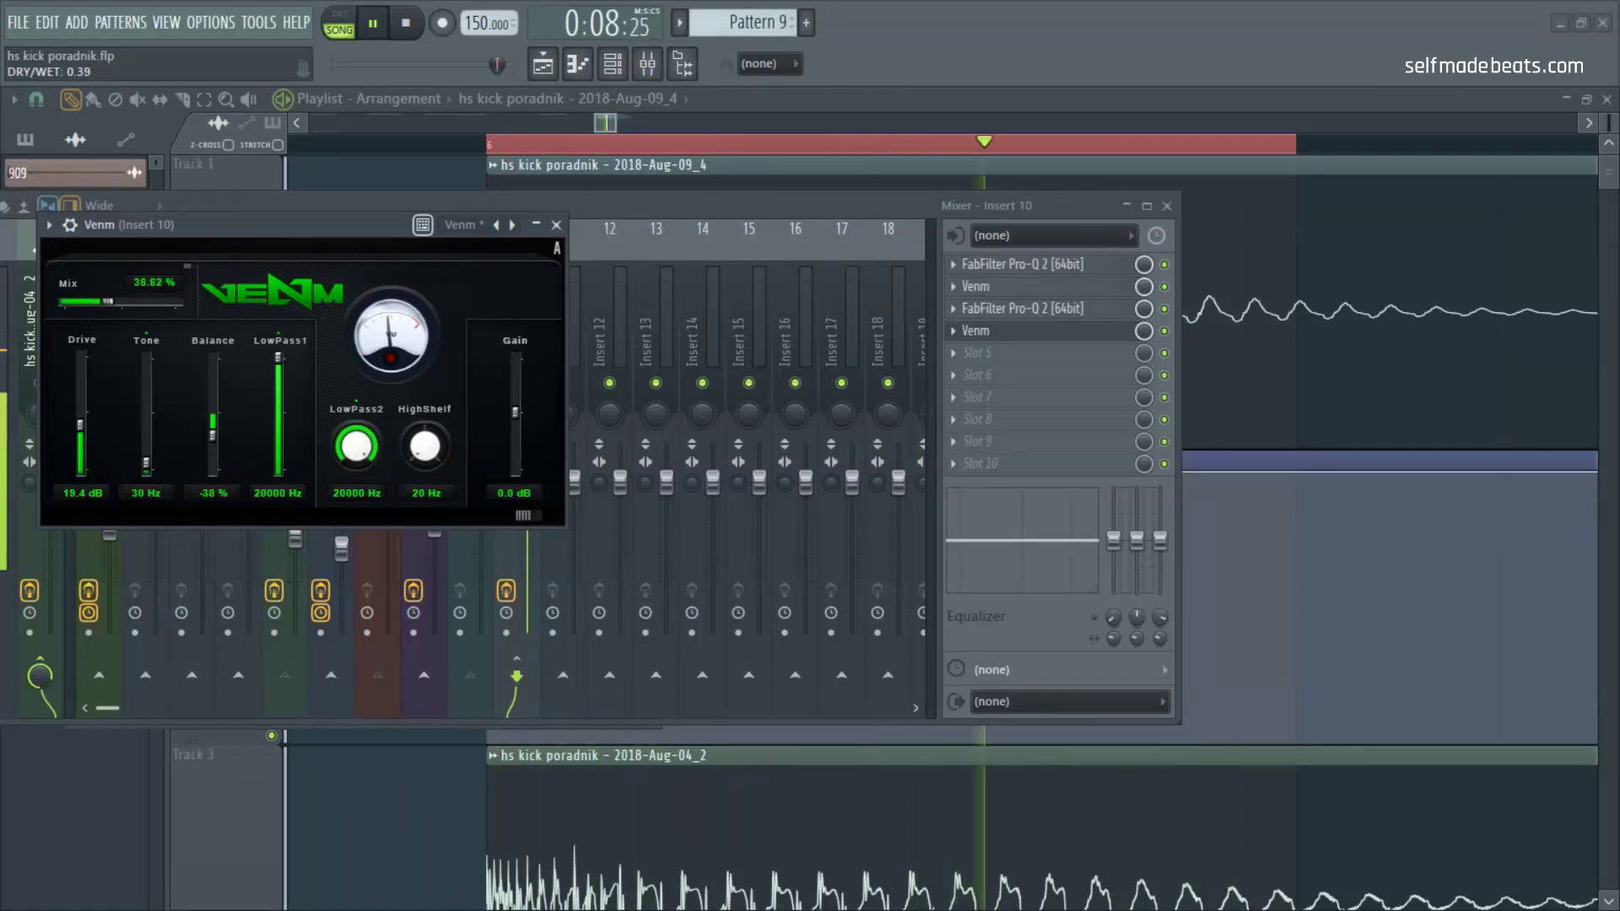
Step: Replace the fourth-slot Venm with iZotope Trash 2 and try the Blues Driver and Clip Control distortion types in stage 1
{"action": "left_click", "coordinate": [953, 330]}
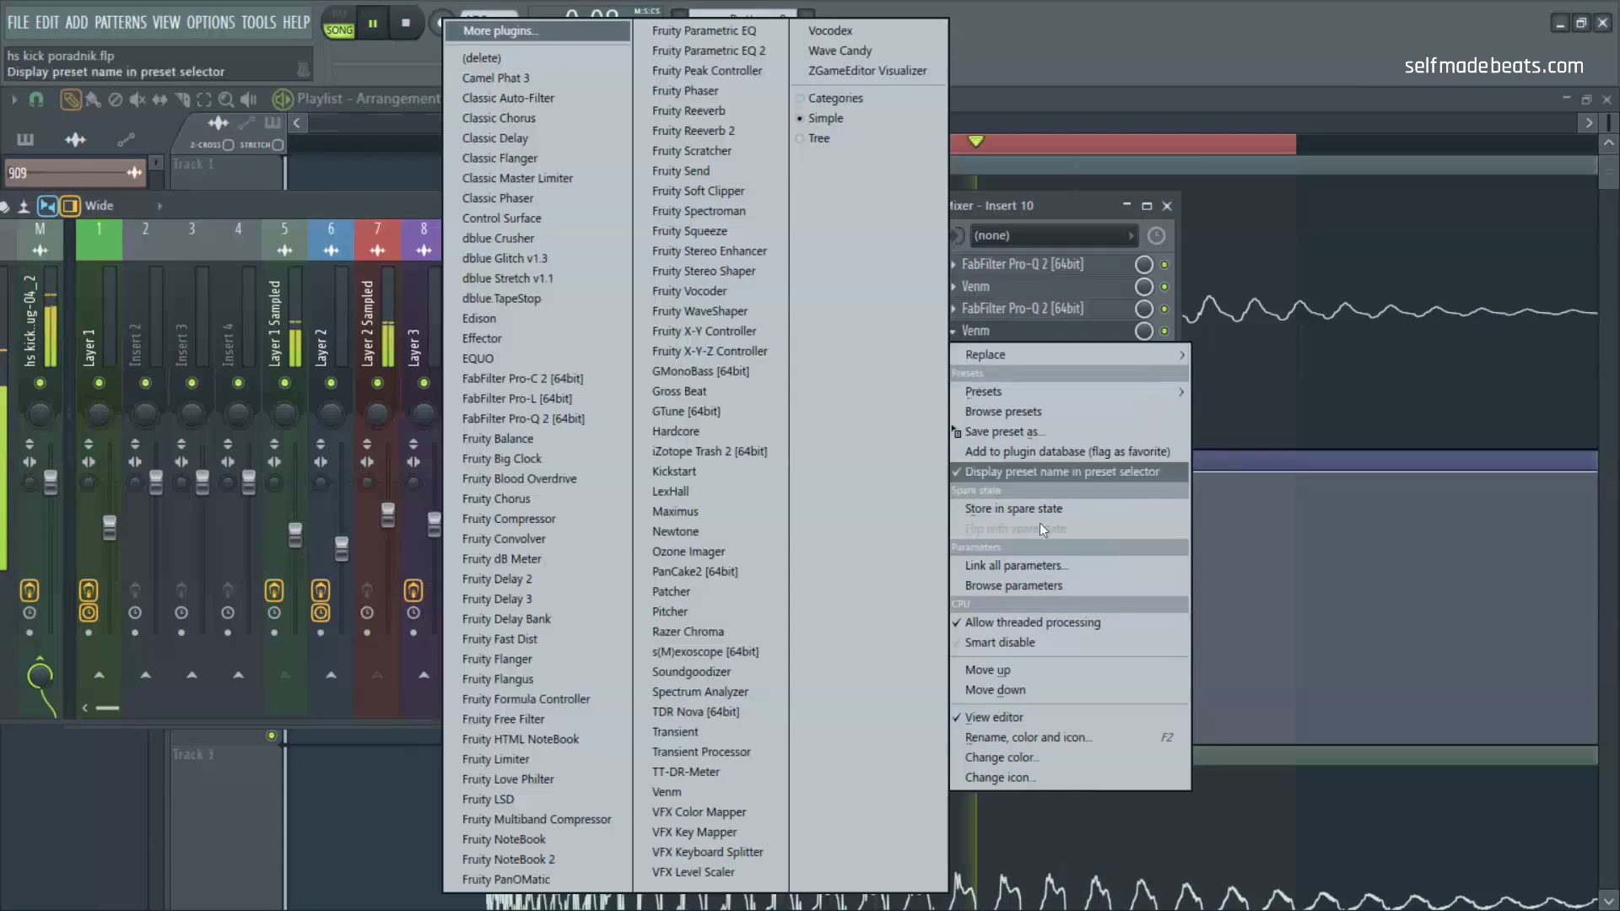
{"action": "left_click", "coordinate": [734, 453]}
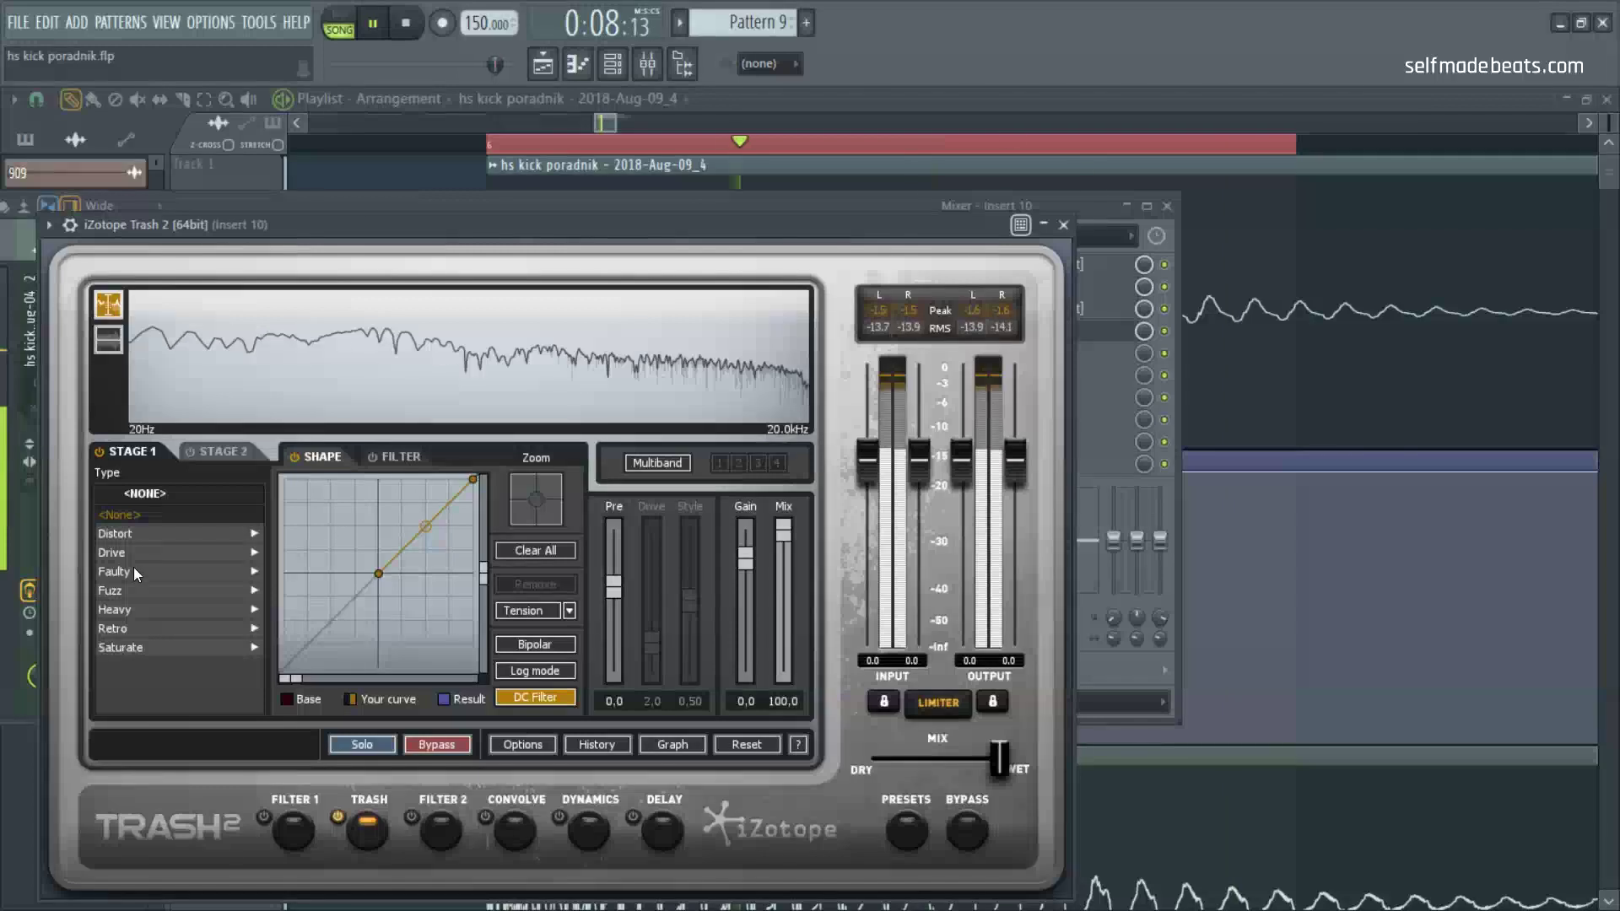
{"action": "left_click", "coordinate": [124, 533]}
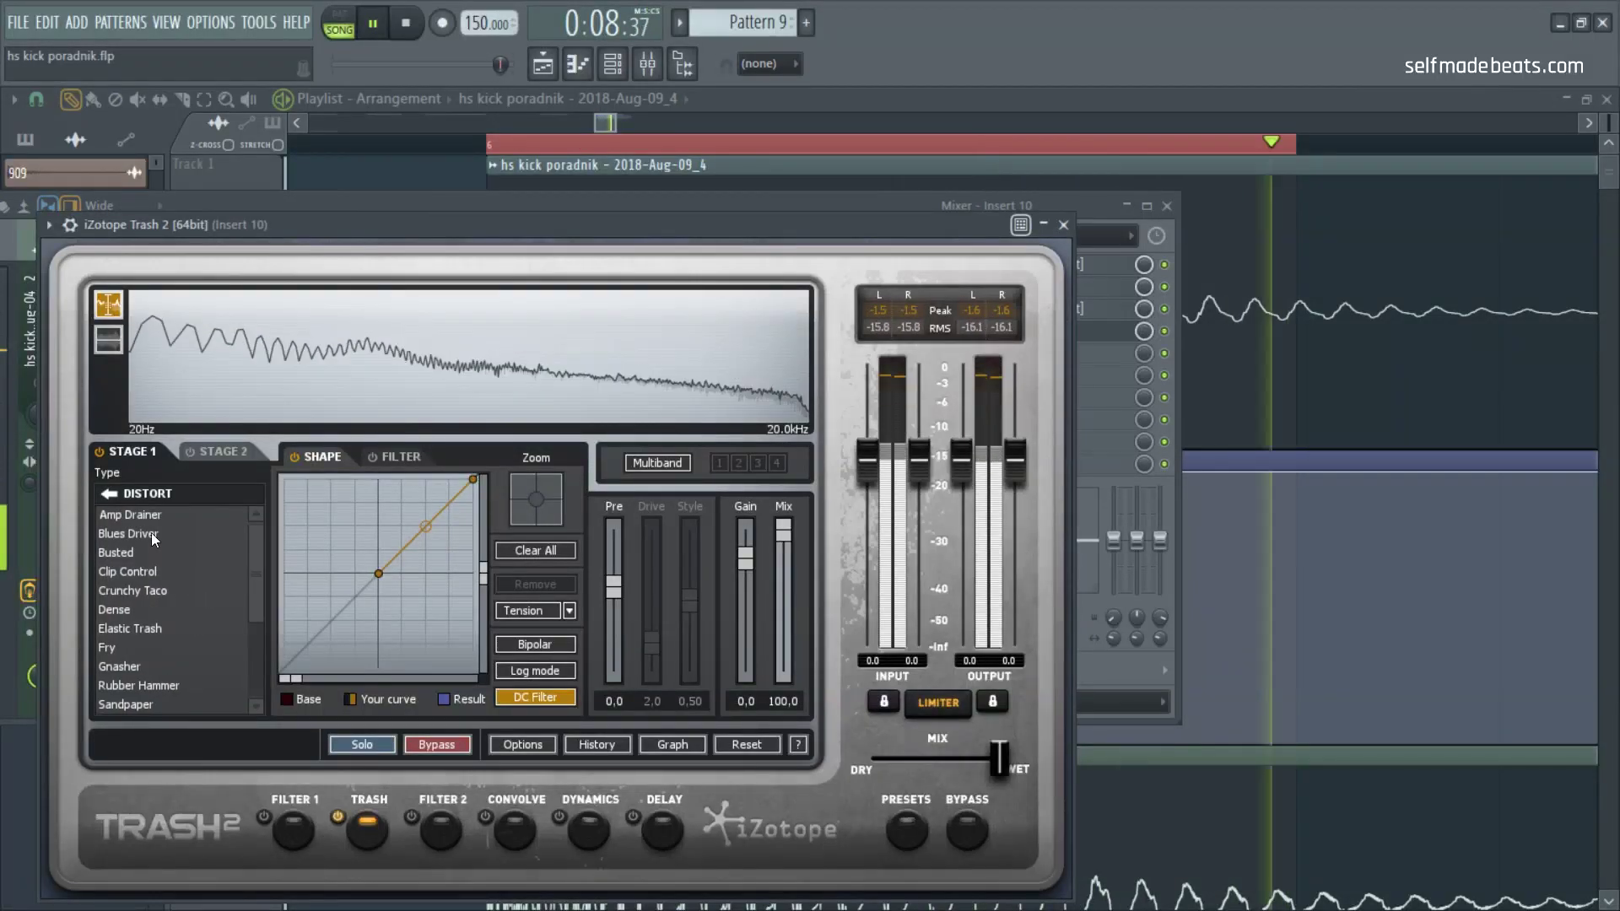
{"action": "left_click", "coordinate": [155, 533]}
{"action": "left_click", "coordinate": [157, 571]}
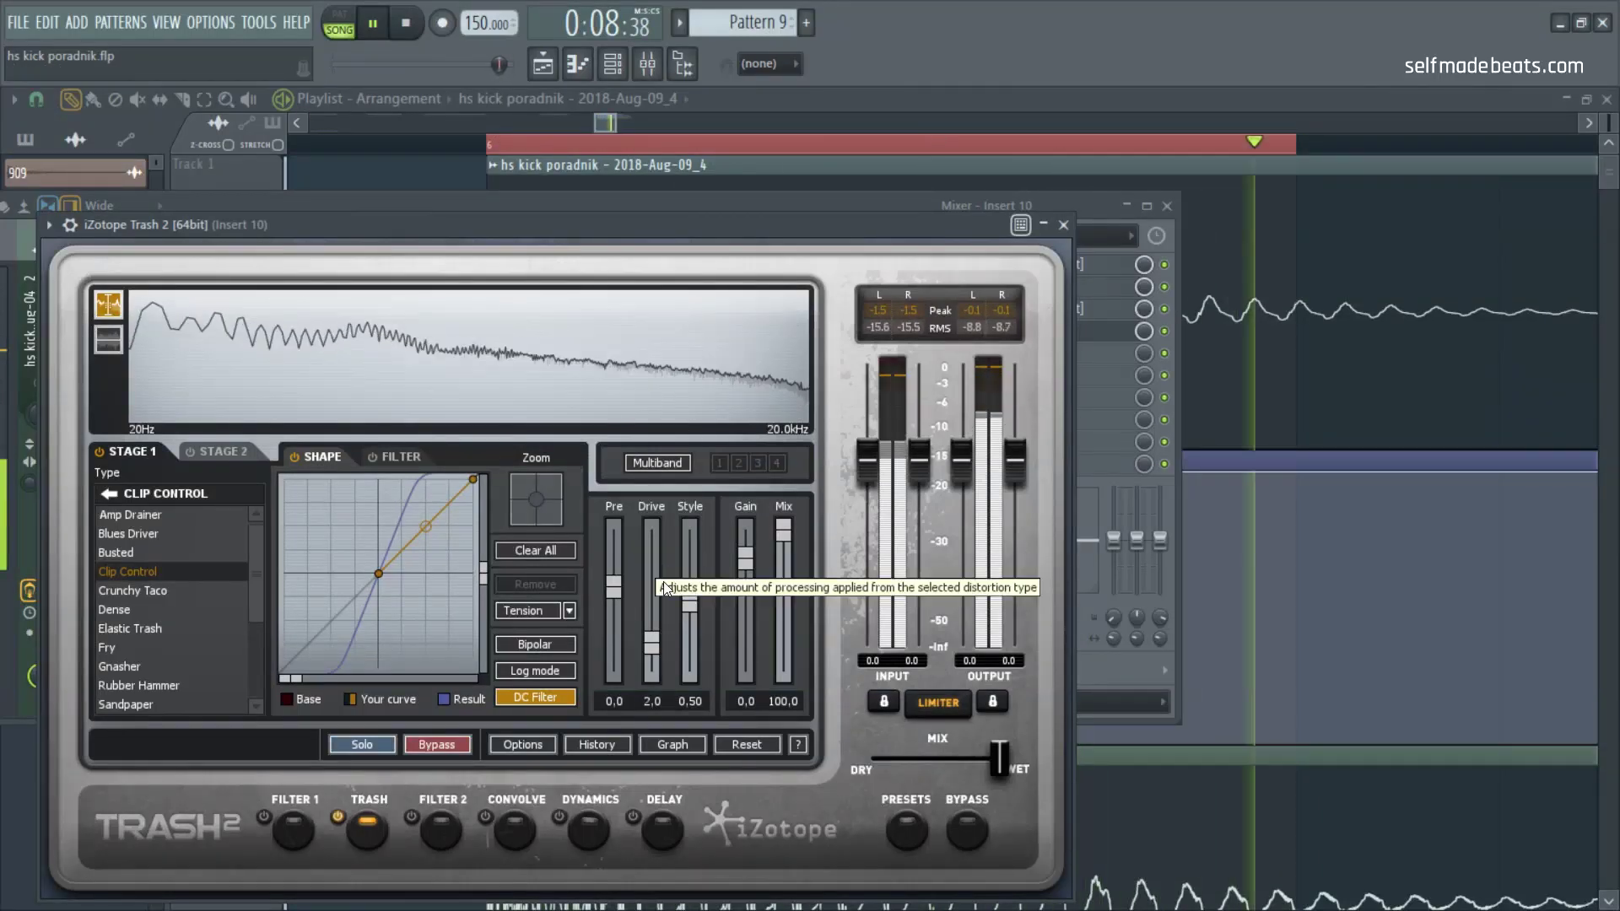
{"action": "left_click_drag", "start_coordinate": [785, 537], "coordinate": [753, 526]}
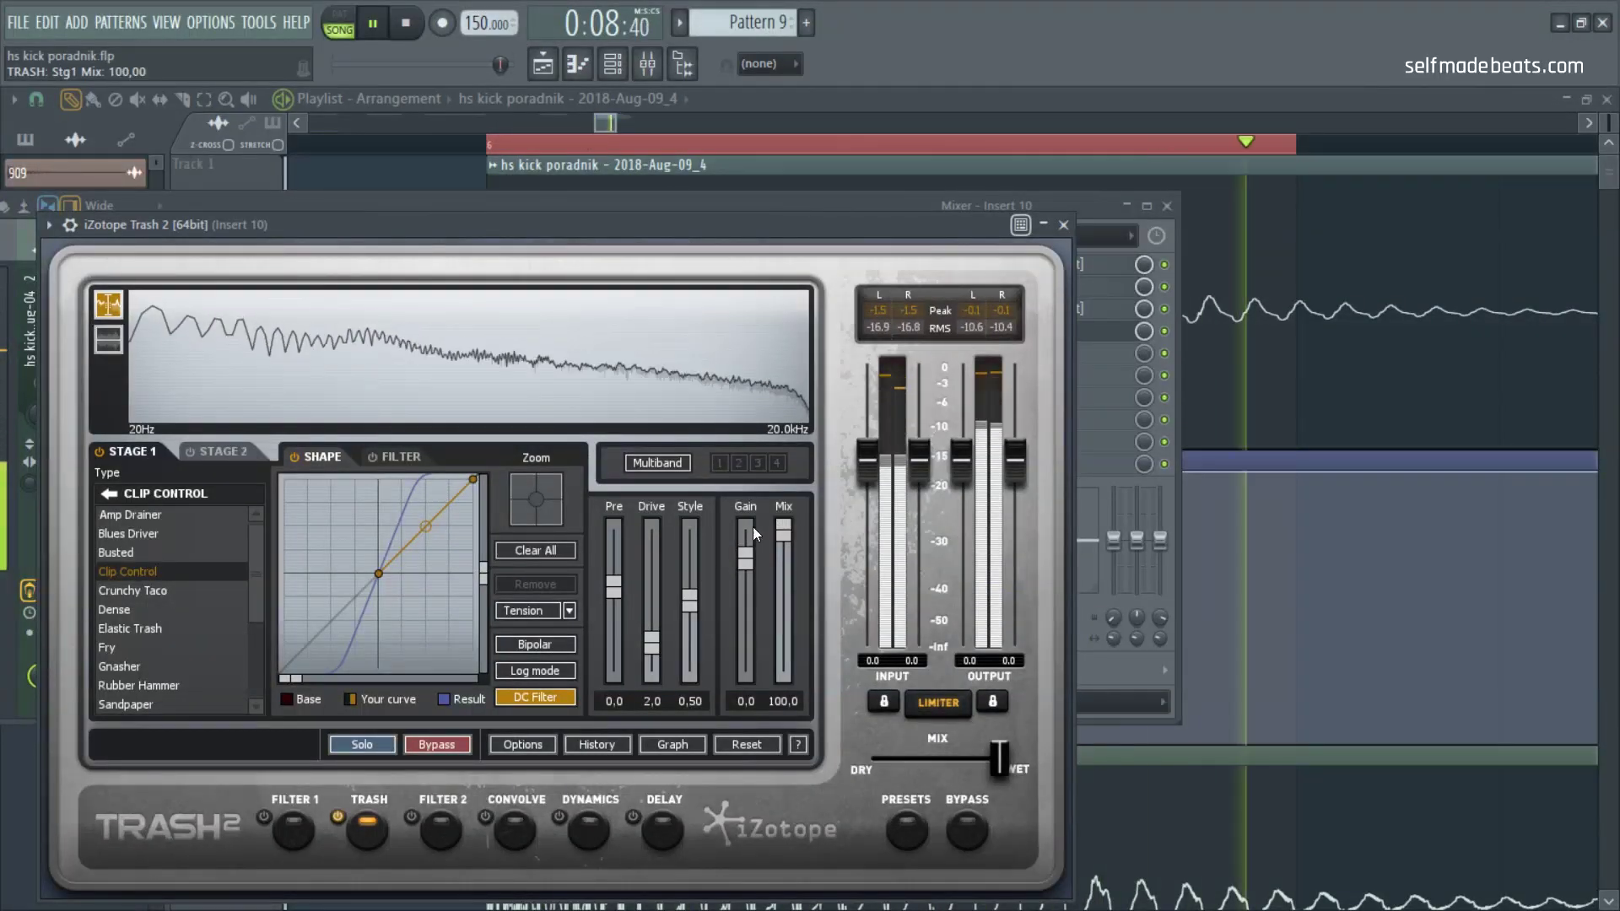
Step: Audition the Distort types from Crunchy Taco through Sandpaper in Trash 2's stage 1, comparing Dense and Sandpaper again
{"action": "left_click", "coordinate": [238, 590]}
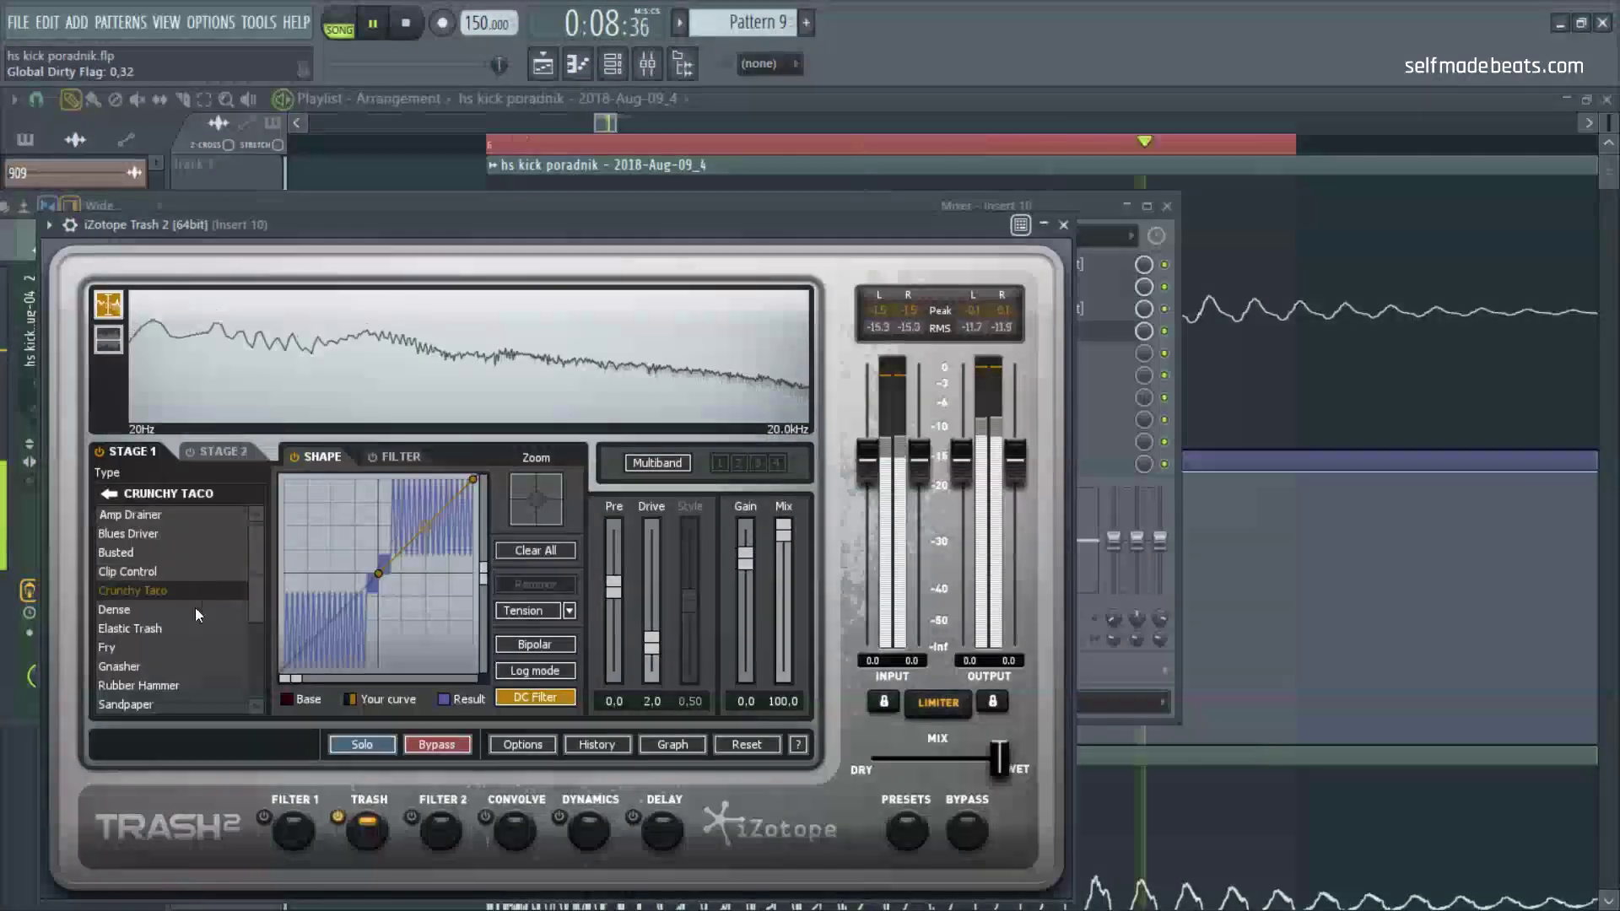
{"action": "left_click", "coordinate": [191, 610]}
{"action": "left_click", "coordinate": [185, 629]}
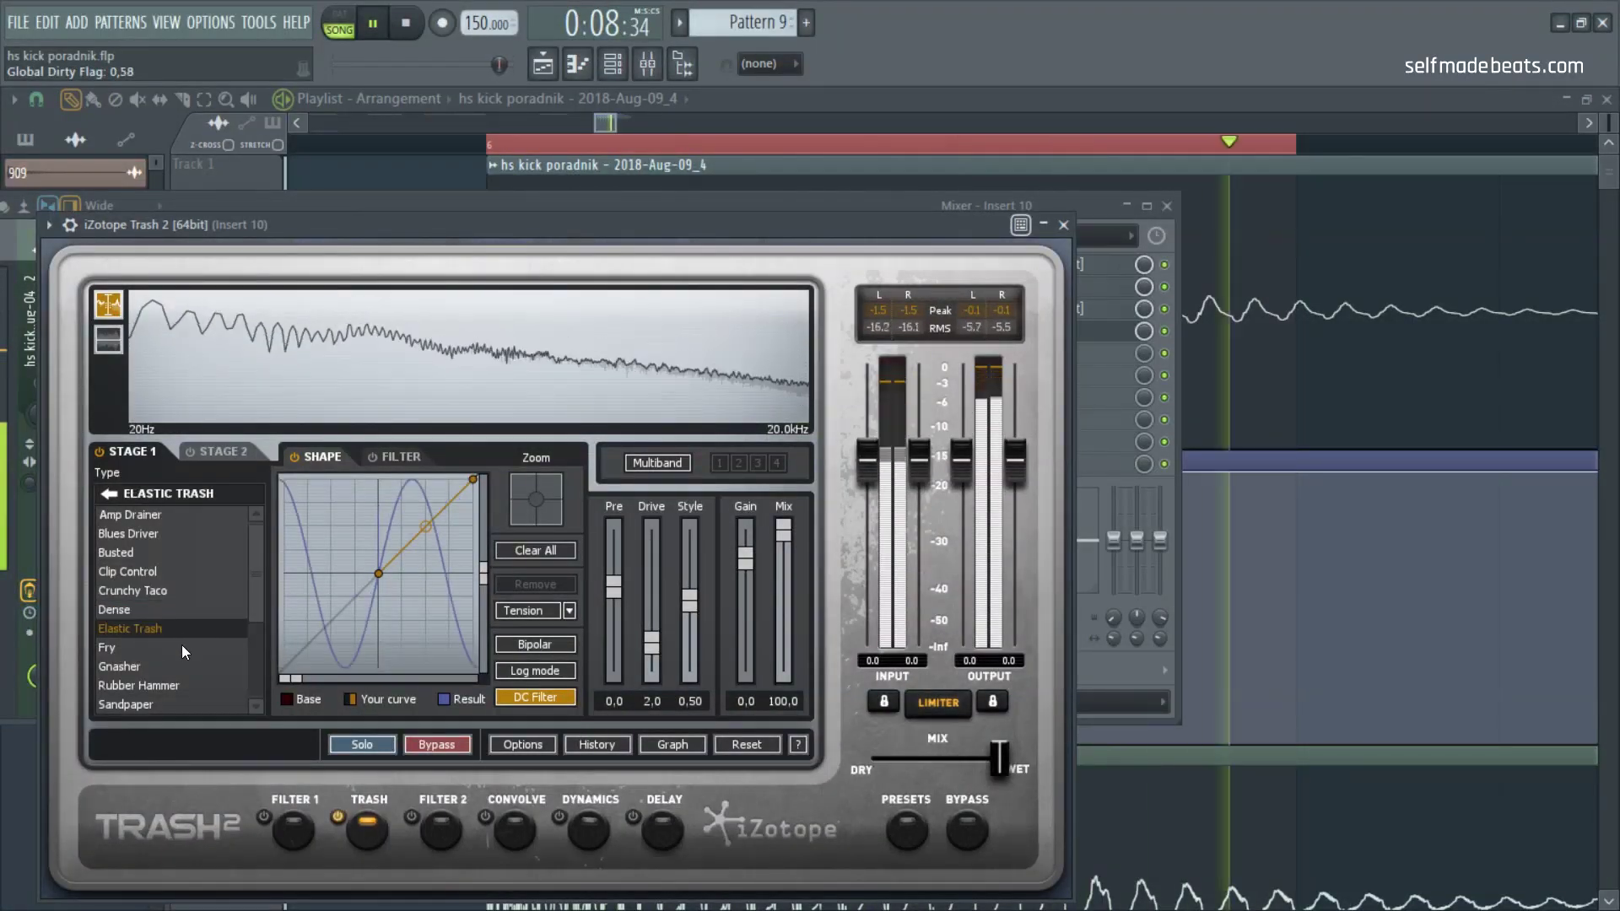
{"action": "left_click", "coordinate": [180, 645]}
{"action": "left_click", "coordinate": [181, 665]}
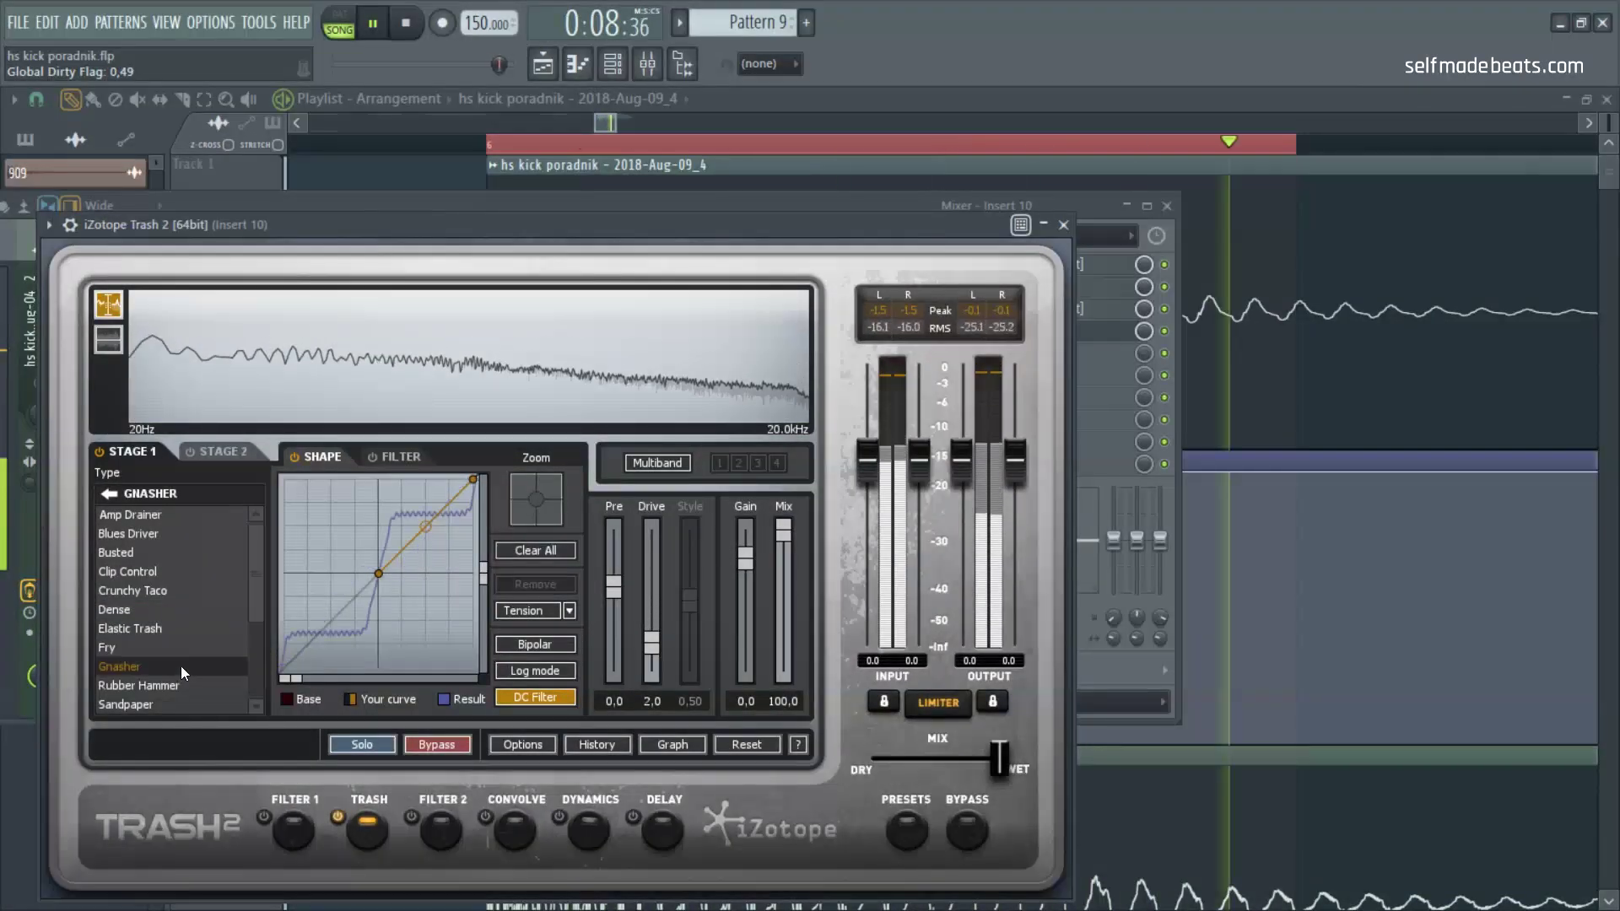
{"action": "left_click", "coordinate": [194, 685]}
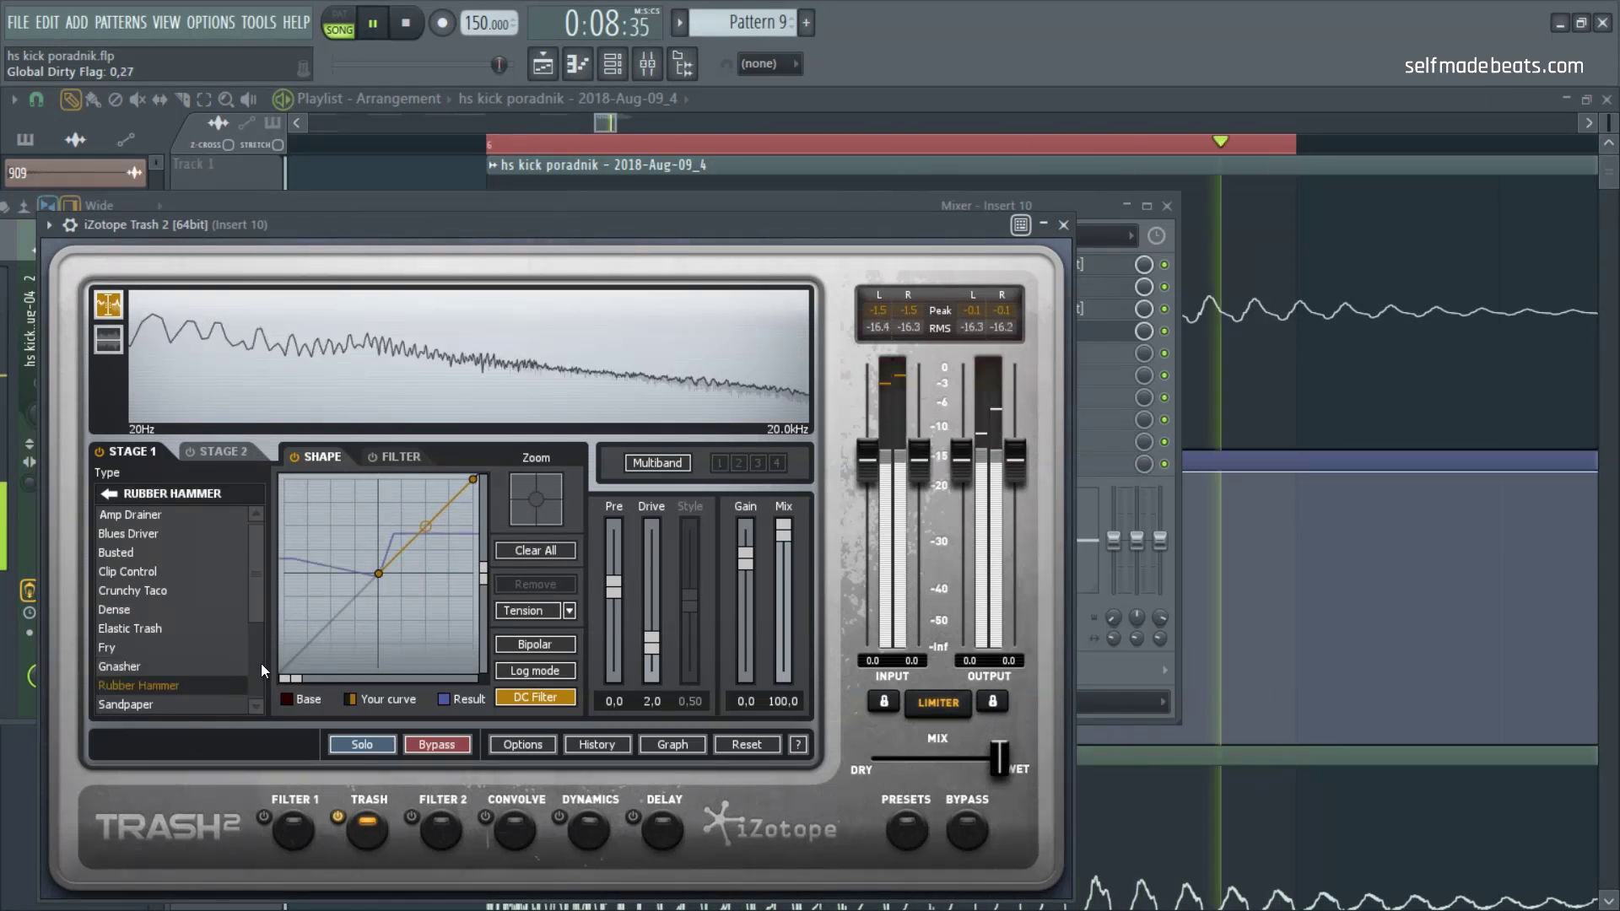
{"action": "left_click", "coordinate": [139, 703]}
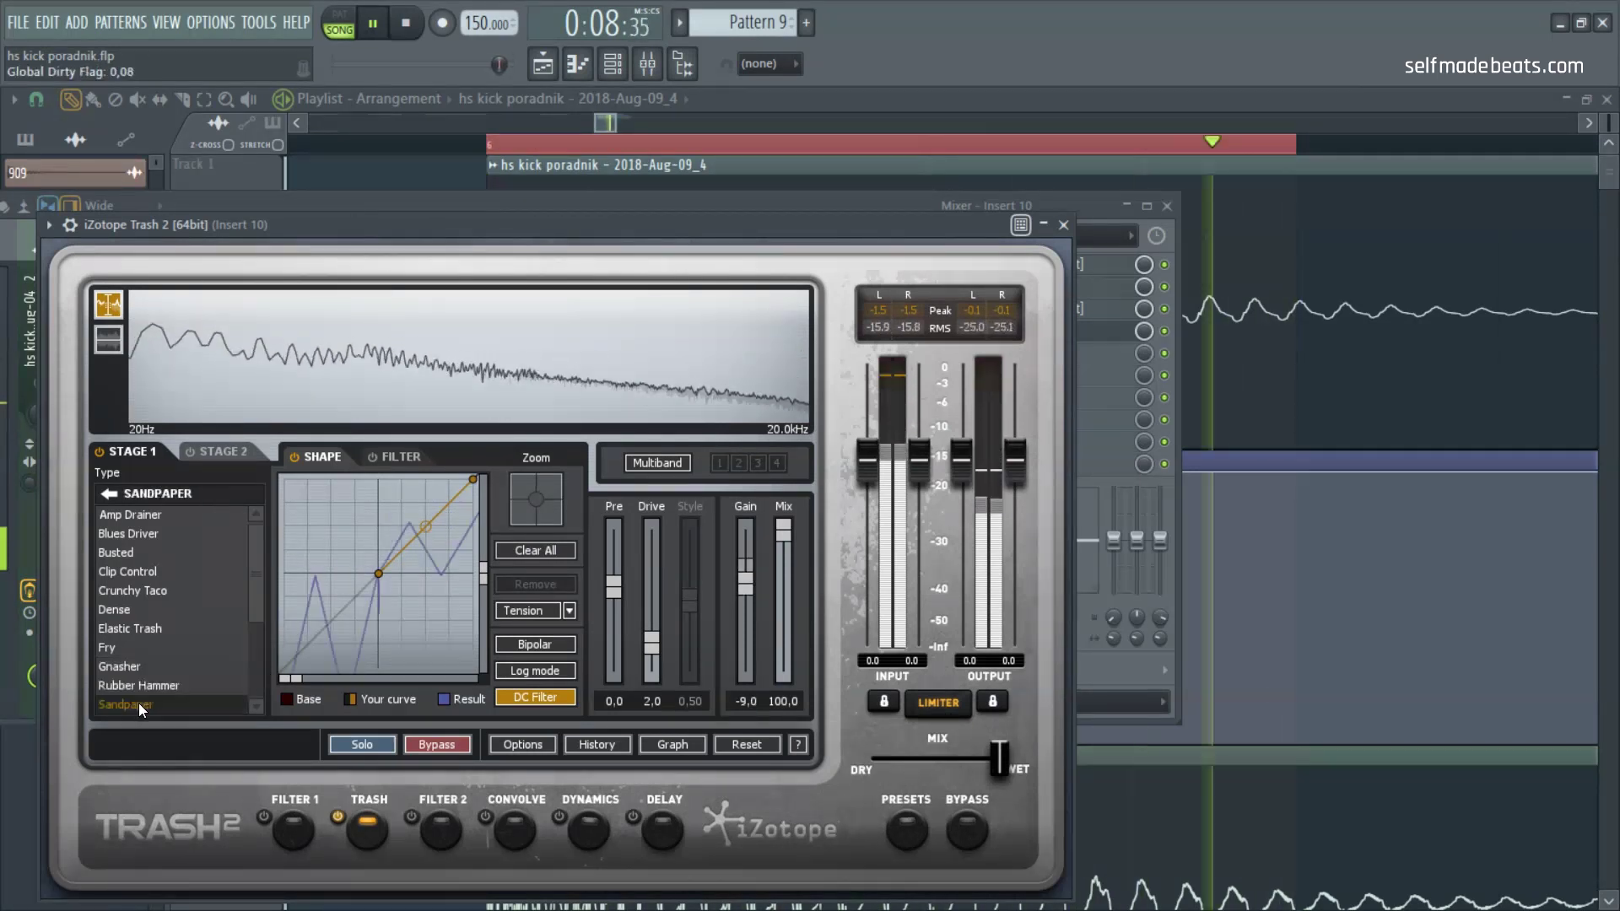
{"action": "left_click", "coordinate": [237, 608]}
{"action": "left_click", "coordinate": [187, 706]}
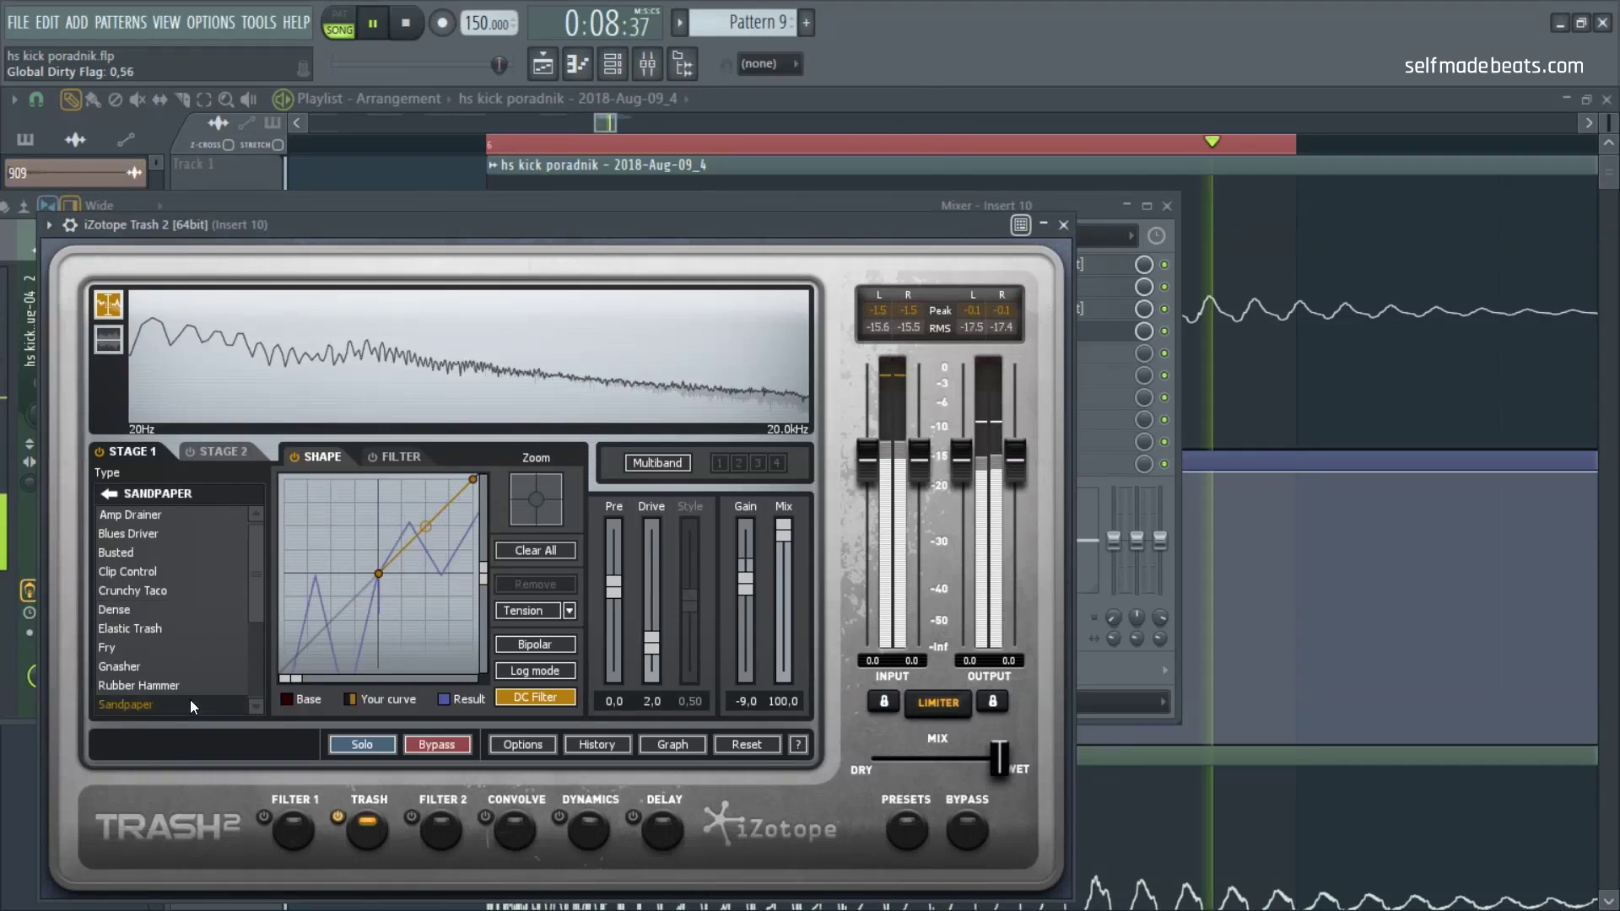
Step: Audition the remaining Distort types in stage 1, from Slight Twist and Soft Taco through Triangle Clipper to Weathered
{"action": "scroll", "coordinate": [261, 625], "scroll_direction": "down", "scroll_amount": 3}
{"action": "left_click", "coordinate": [173, 652]}
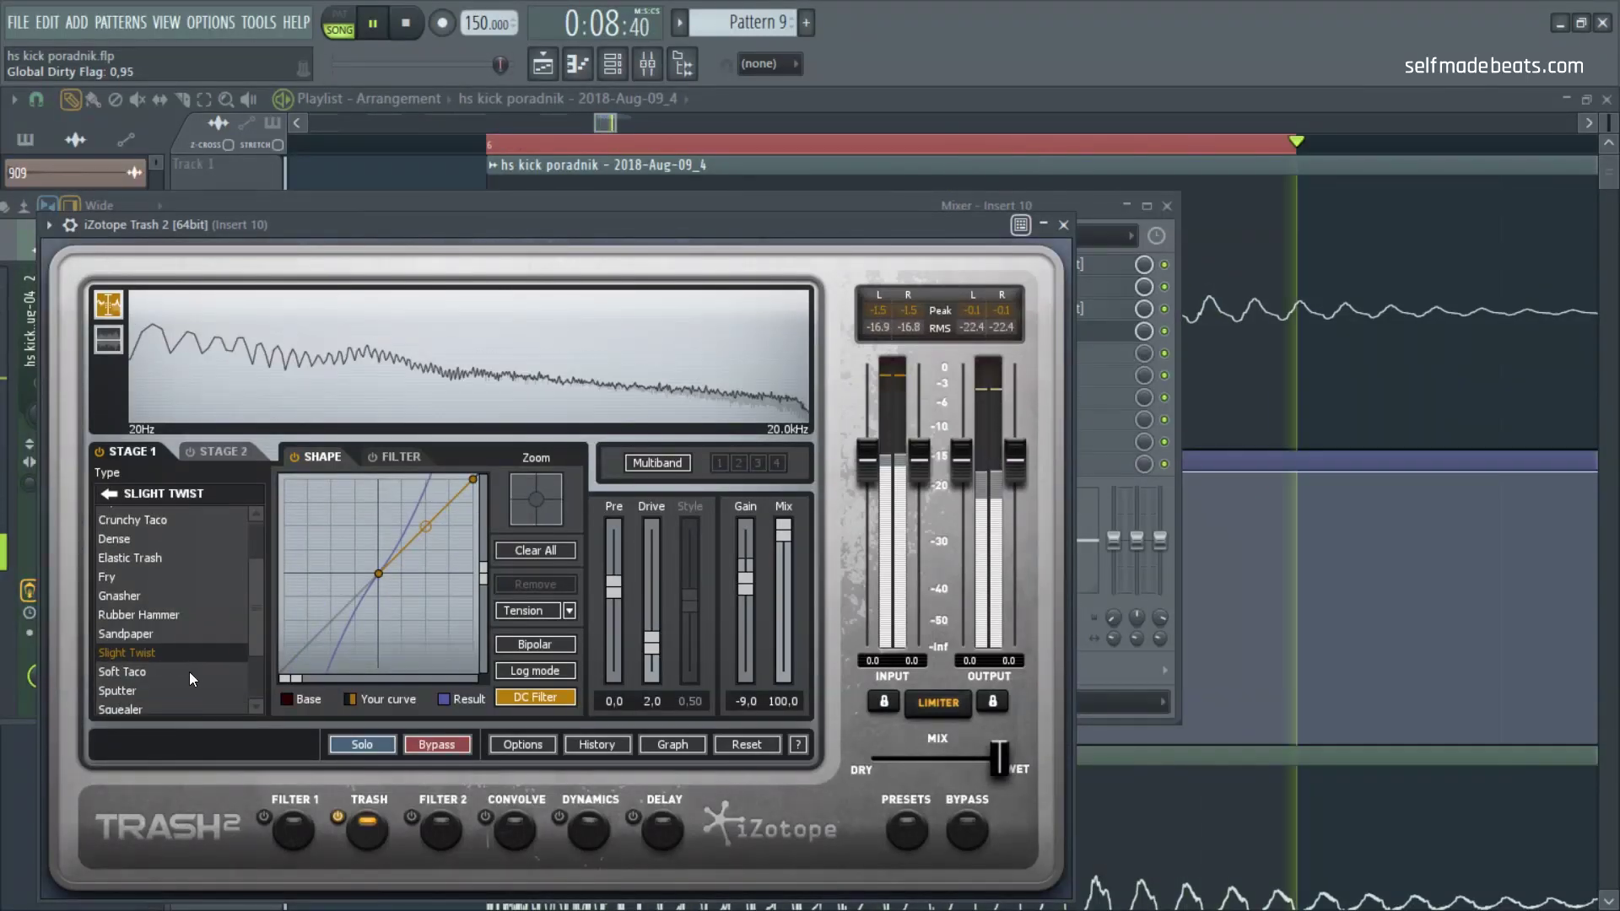
{"action": "left_click", "coordinate": [189, 672]}
{"action": "left_click", "coordinate": [194, 693]}
{"action": "left_click", "coordinate": [199, 705]}
{"action": "scroll", "coordinate": [173, 654], "scroll_direction": "down", "scroll_amount": 2}
{"action": "left_click", "coordinate": [187, 667]}
{"action": "left_click", "coordinate": [194, 685]}
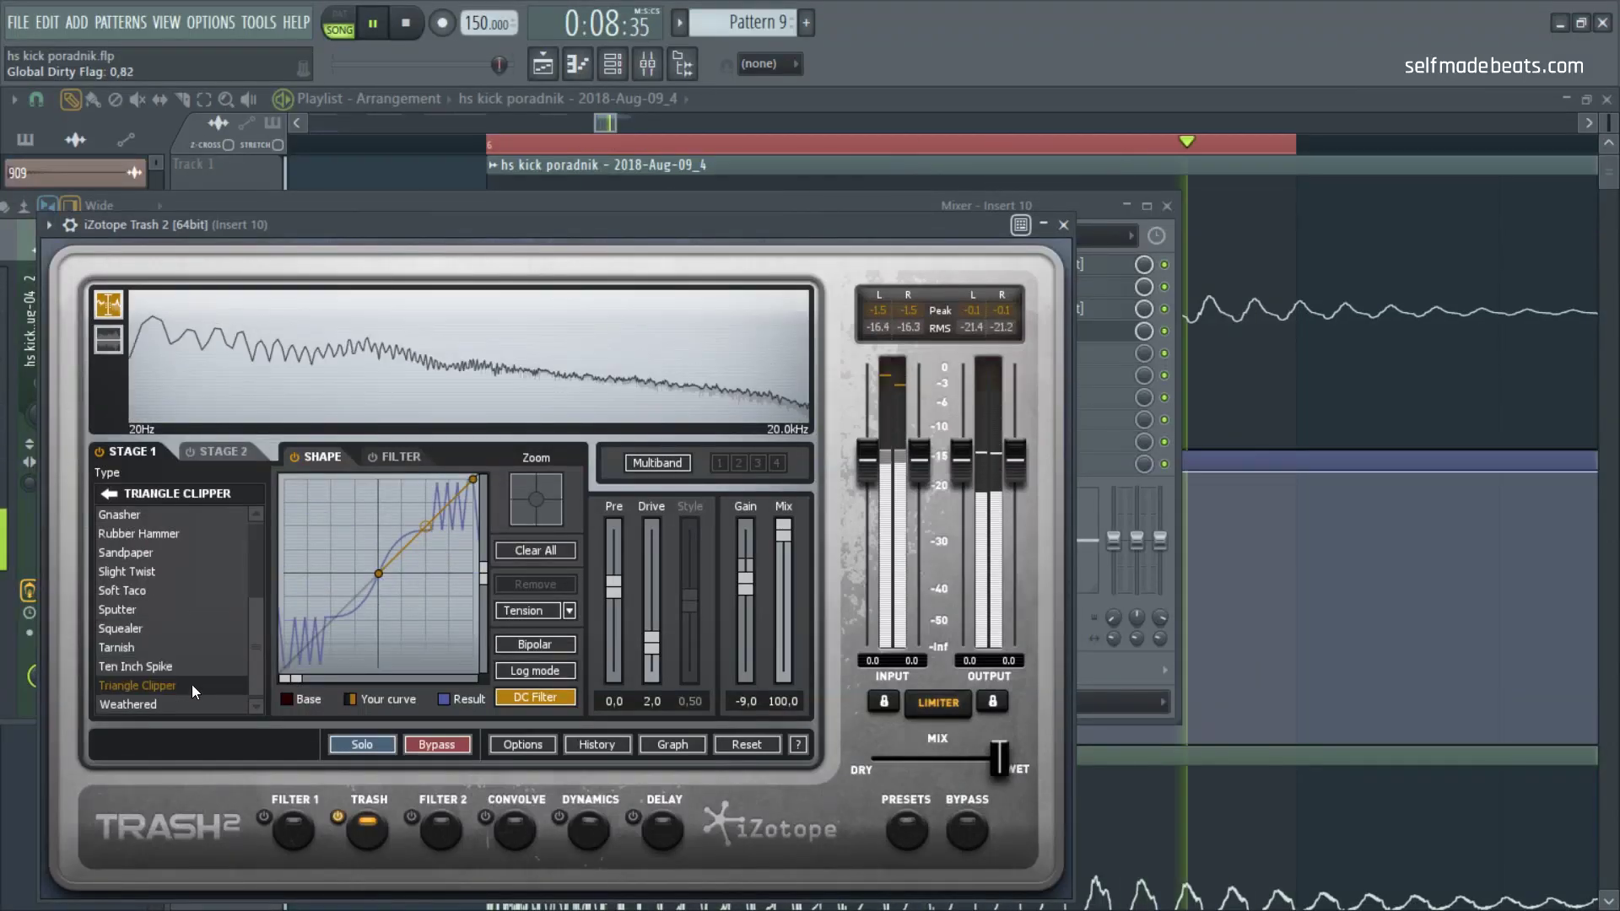
{"action": "left_click", "coordinate": [186, 705]}
Step: Switch stage 1 to the Drive category and audition Cactus, Amperical, Capacity, Crispy and Crunchy Grunge
{"action": "left_click", "coordinate": [103, 496]}
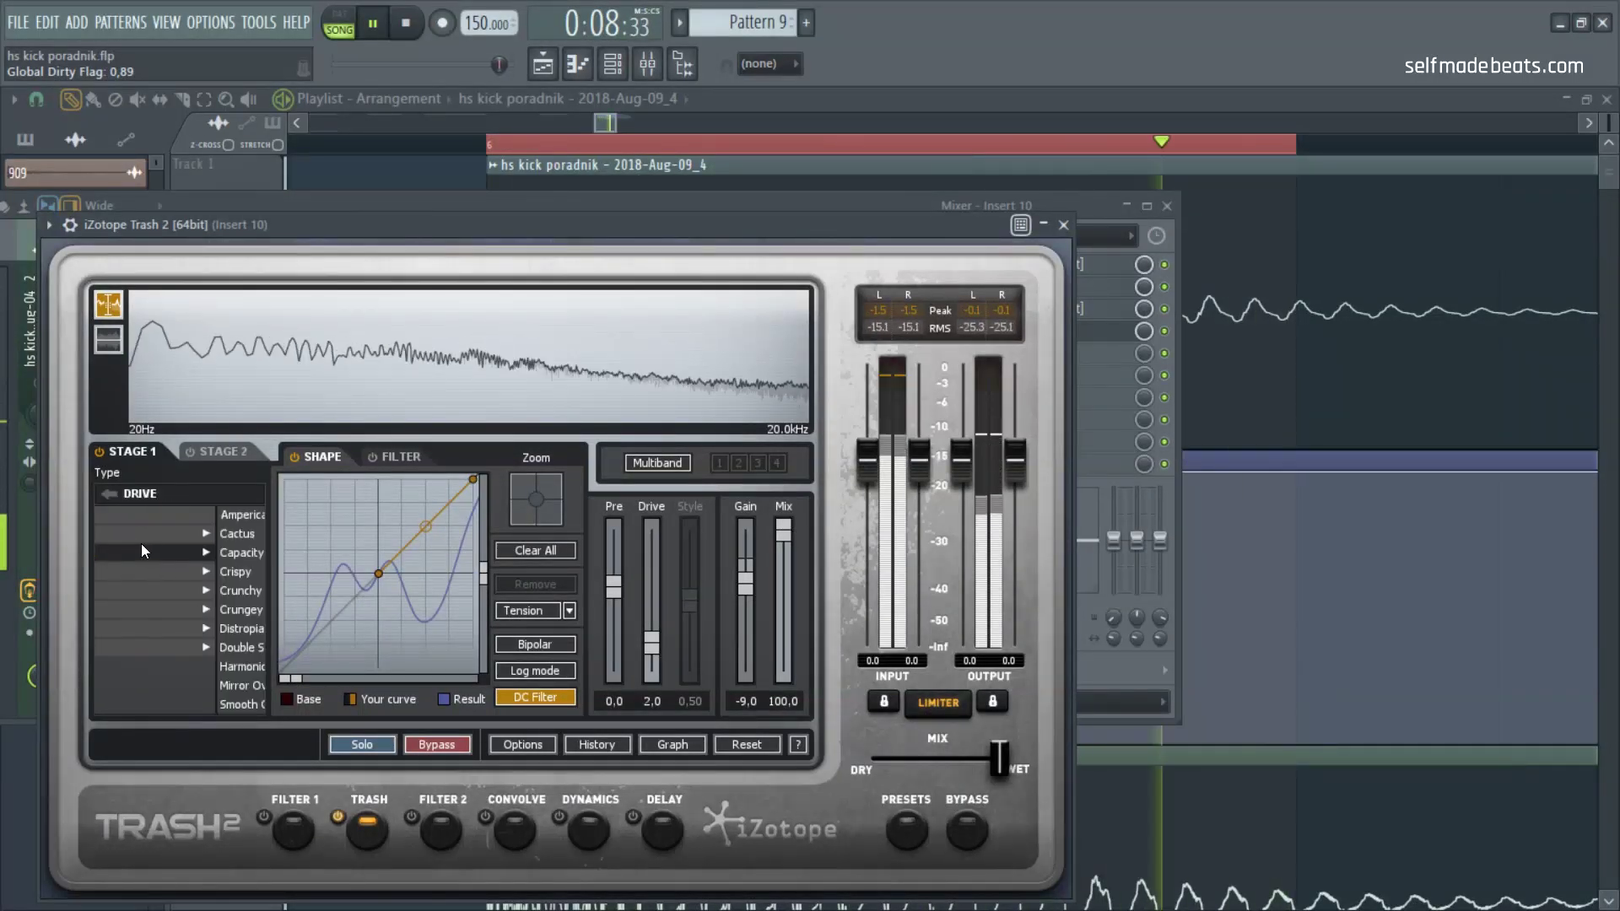
{"action": "left_click", "coordinate": [140, 543]}
{"action": "left_click", "coordinate": [180, 535]}
{"action": "left_click", "coordinate": [180, 516]}
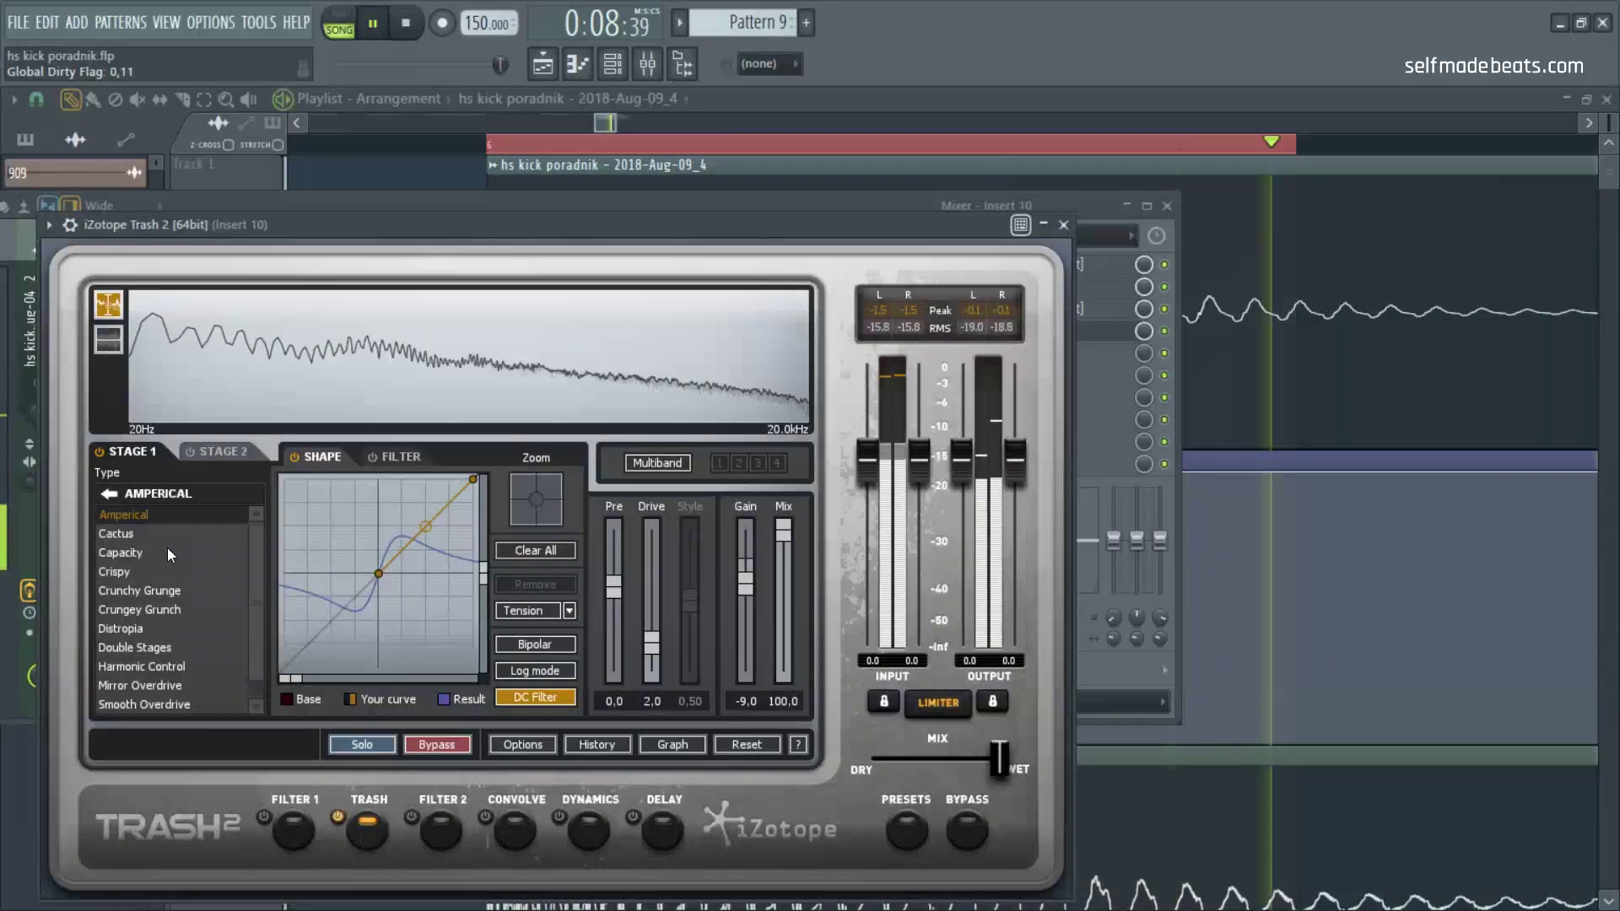
{"action": "left_click", "coordinate": [167, 551]}
{"action": "left_click", "coordinate": [171, 570]}
{"action": "left_click", "coordinate": [211, 592]}
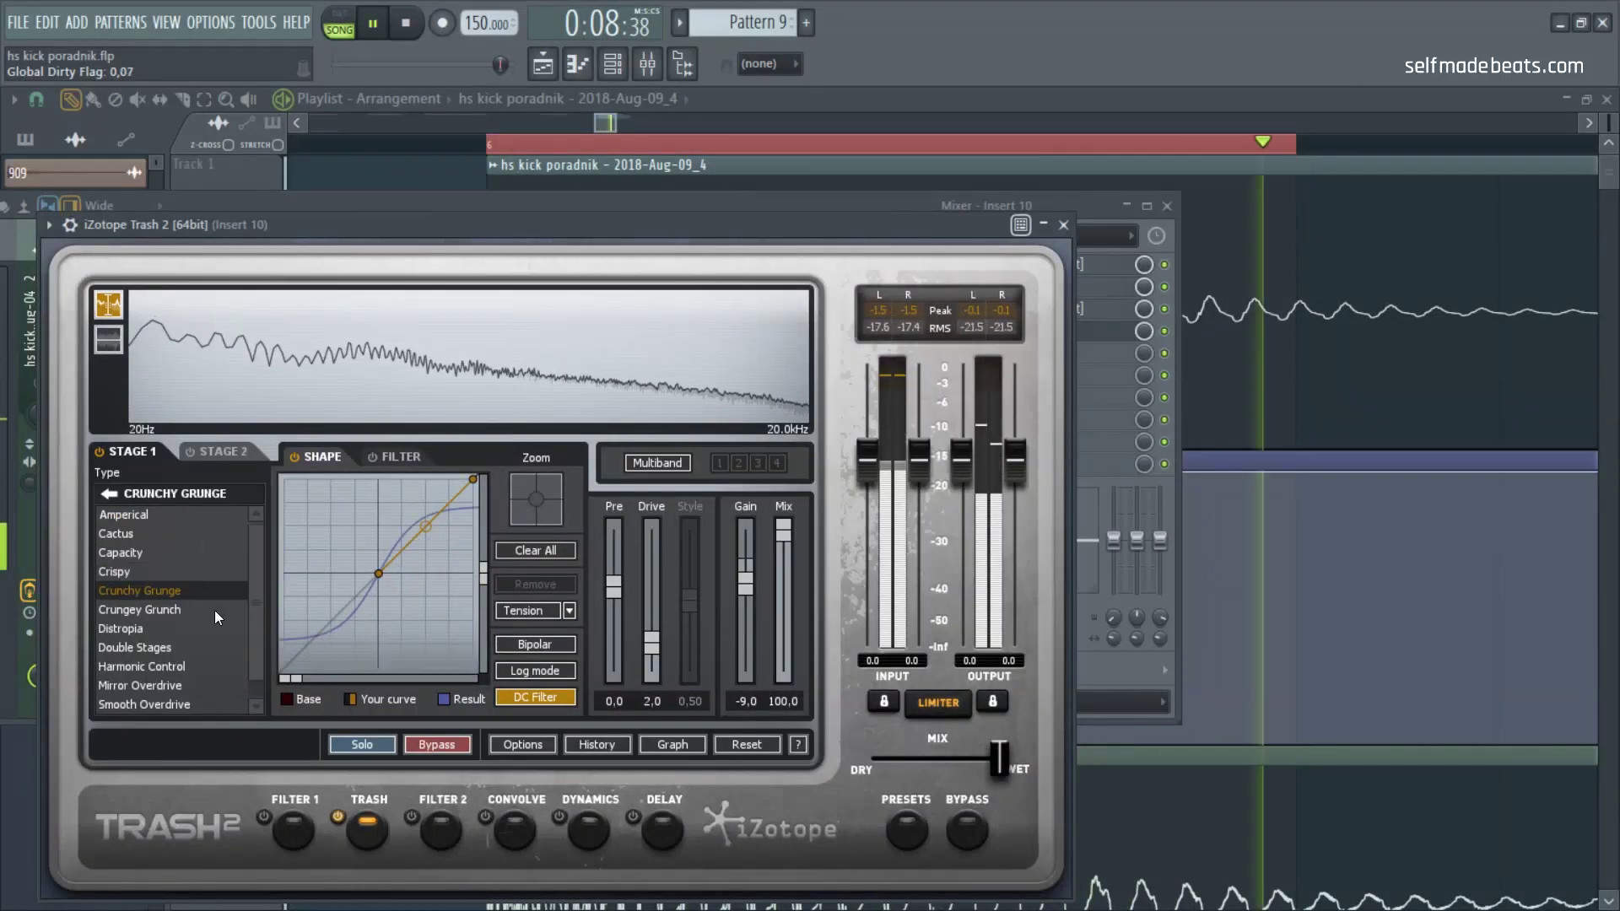
Step: Audition the Drive types Crungey Grunch, Distropia, Double Stages, Harmonic Control, Mirror Overdrive and Smooth Overdrive
{"action": "left_click", "coordinate": [205, 613]}
{"action": "left_click", "coordinate": [195, 629]}
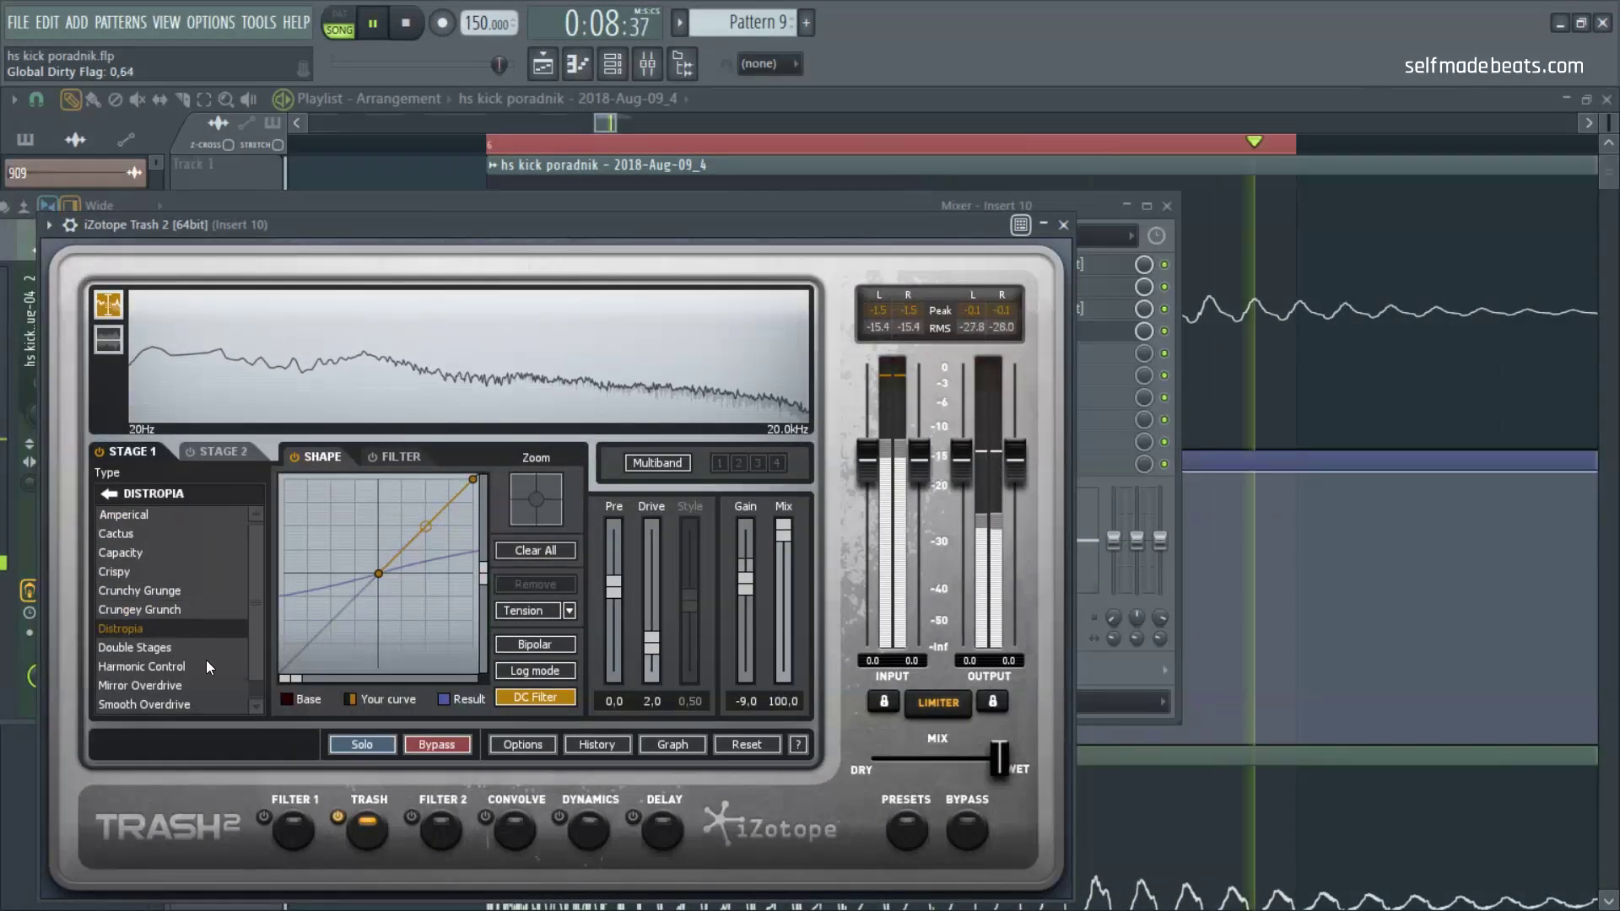
{"action": "left_click", "coordinate": [200, 648]}
{"action": "left_click", "coordinate": [203, 667]}
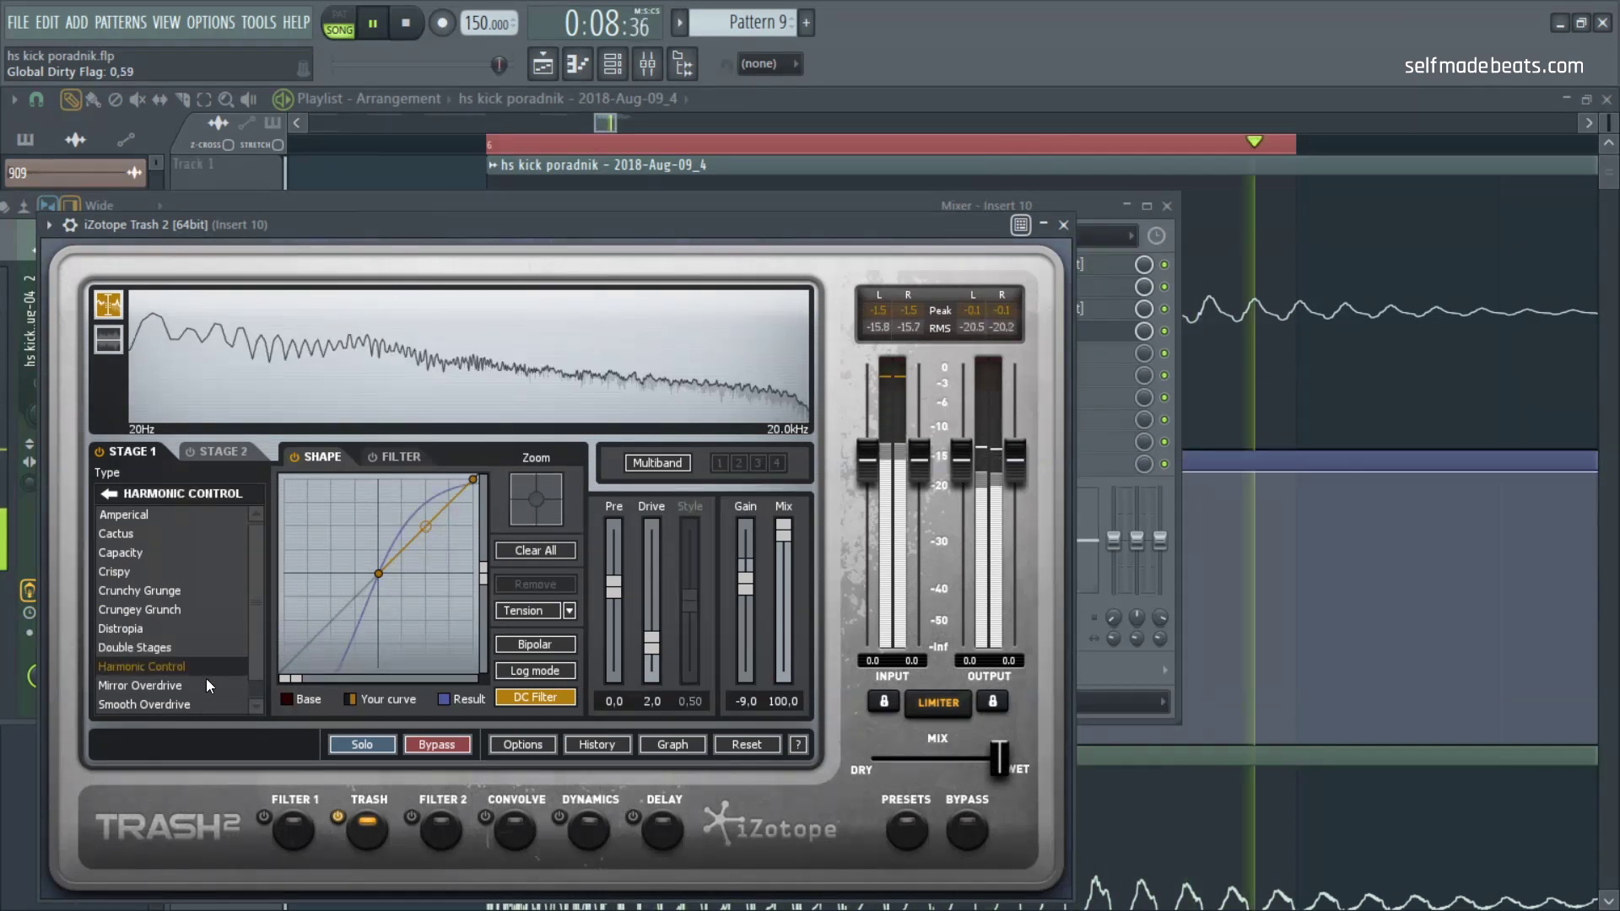
{"action": "left_click", "coordinate": [204, 680]}
{"action": "scroll", "coordinate": [251, 692], "scroll_direction": "down", "scroll_amount": 1}
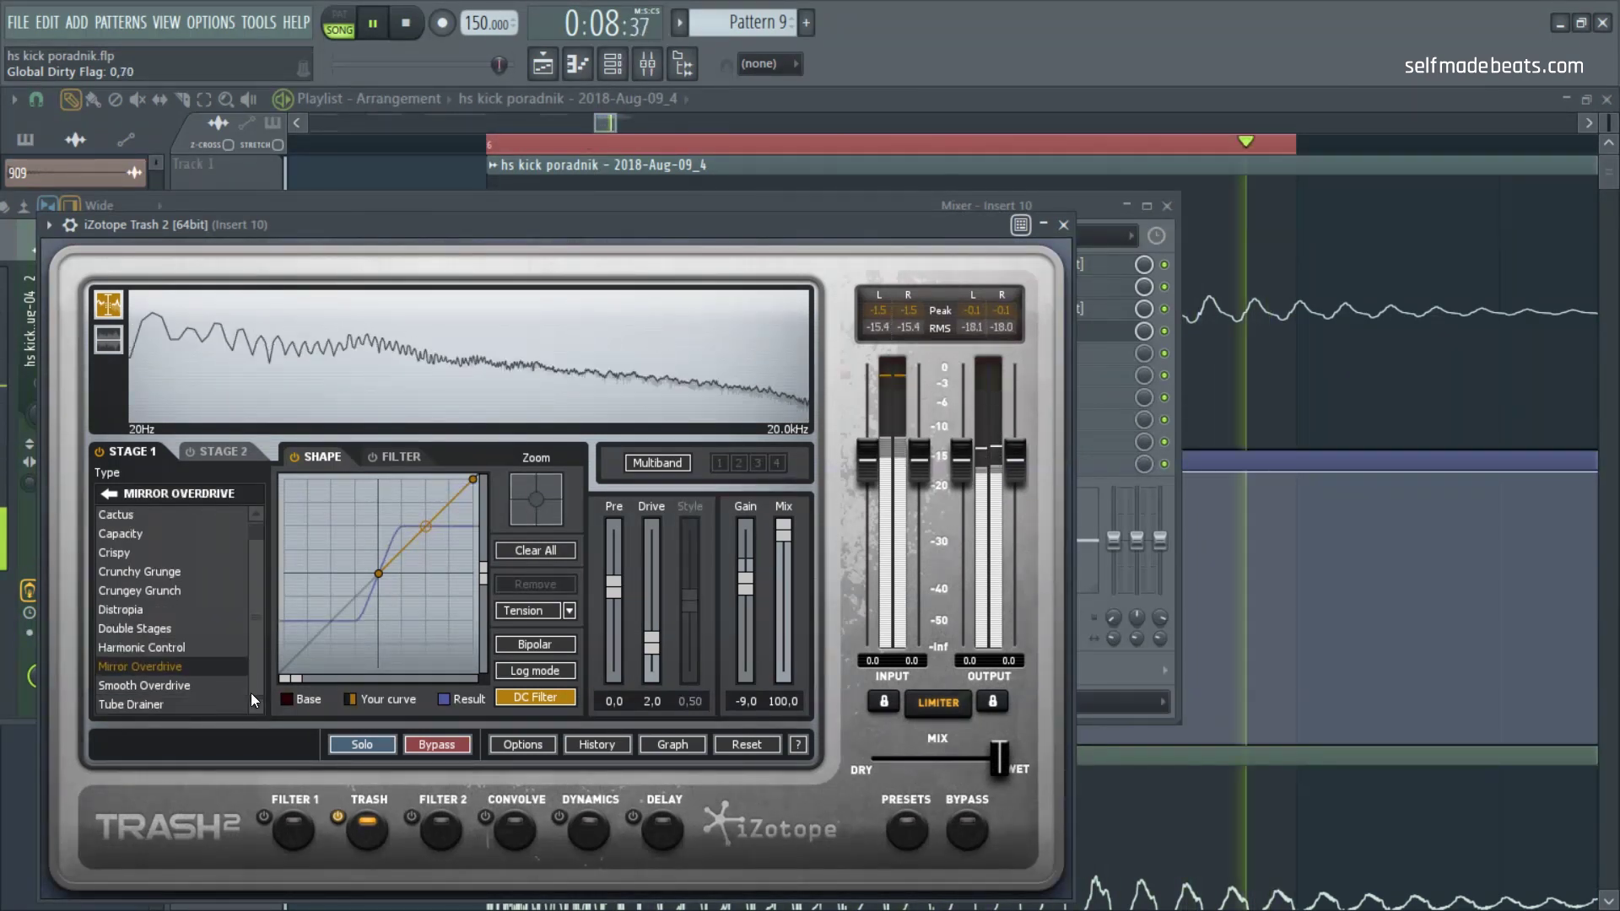
{"action": "left_click", "coordinate": [205, 685]}
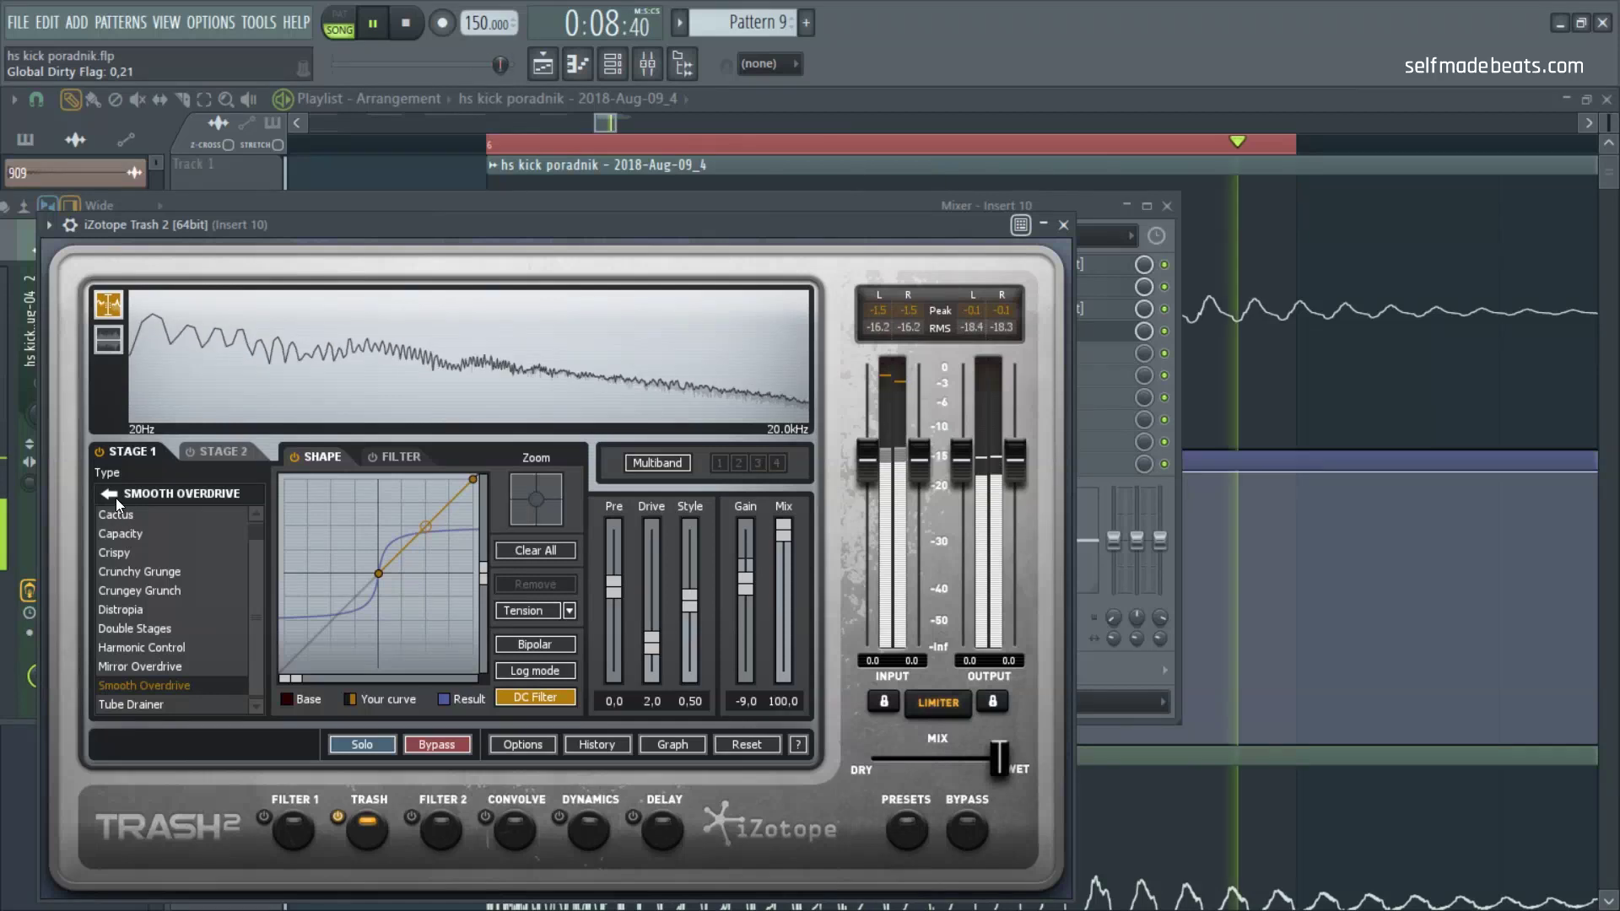
Step: Audition the Faulty types in stage 1 from Buzzsaw to Stomper, lowering the stage mix to 21.6% after trying Hard Limits
{"action": "left_click", "coordinate": [114, 496]}
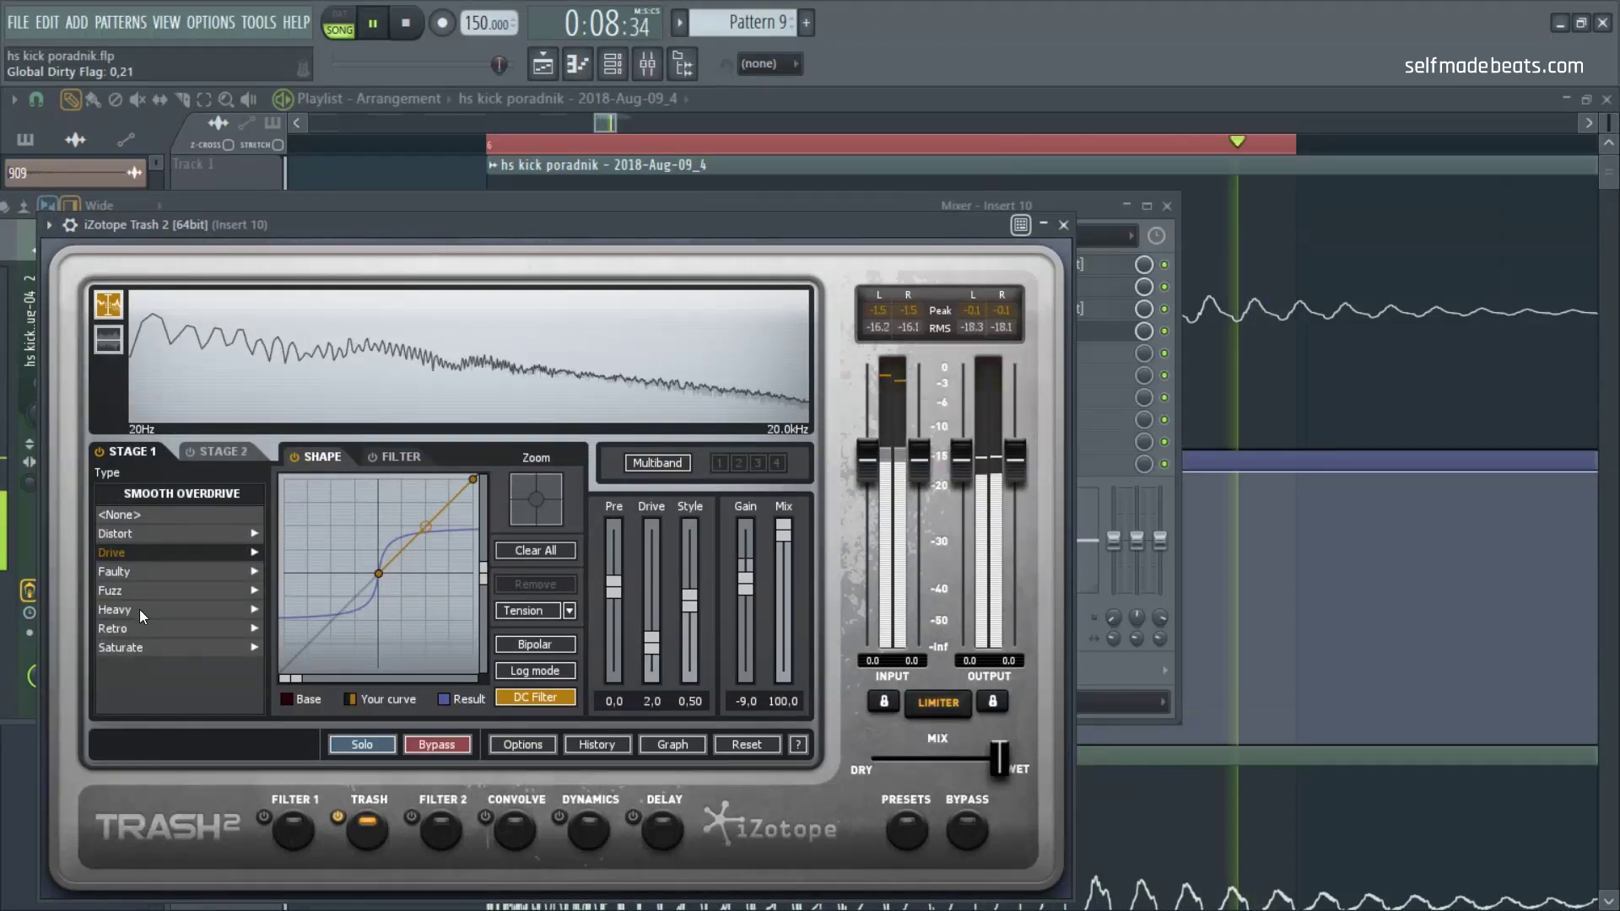
{"action": "left_click", "coordinate": [142, 571]}
{"action": "left_click", "coordinate": [178, 531]}
{"action": "left_click", "coordinate": [180, 521]}
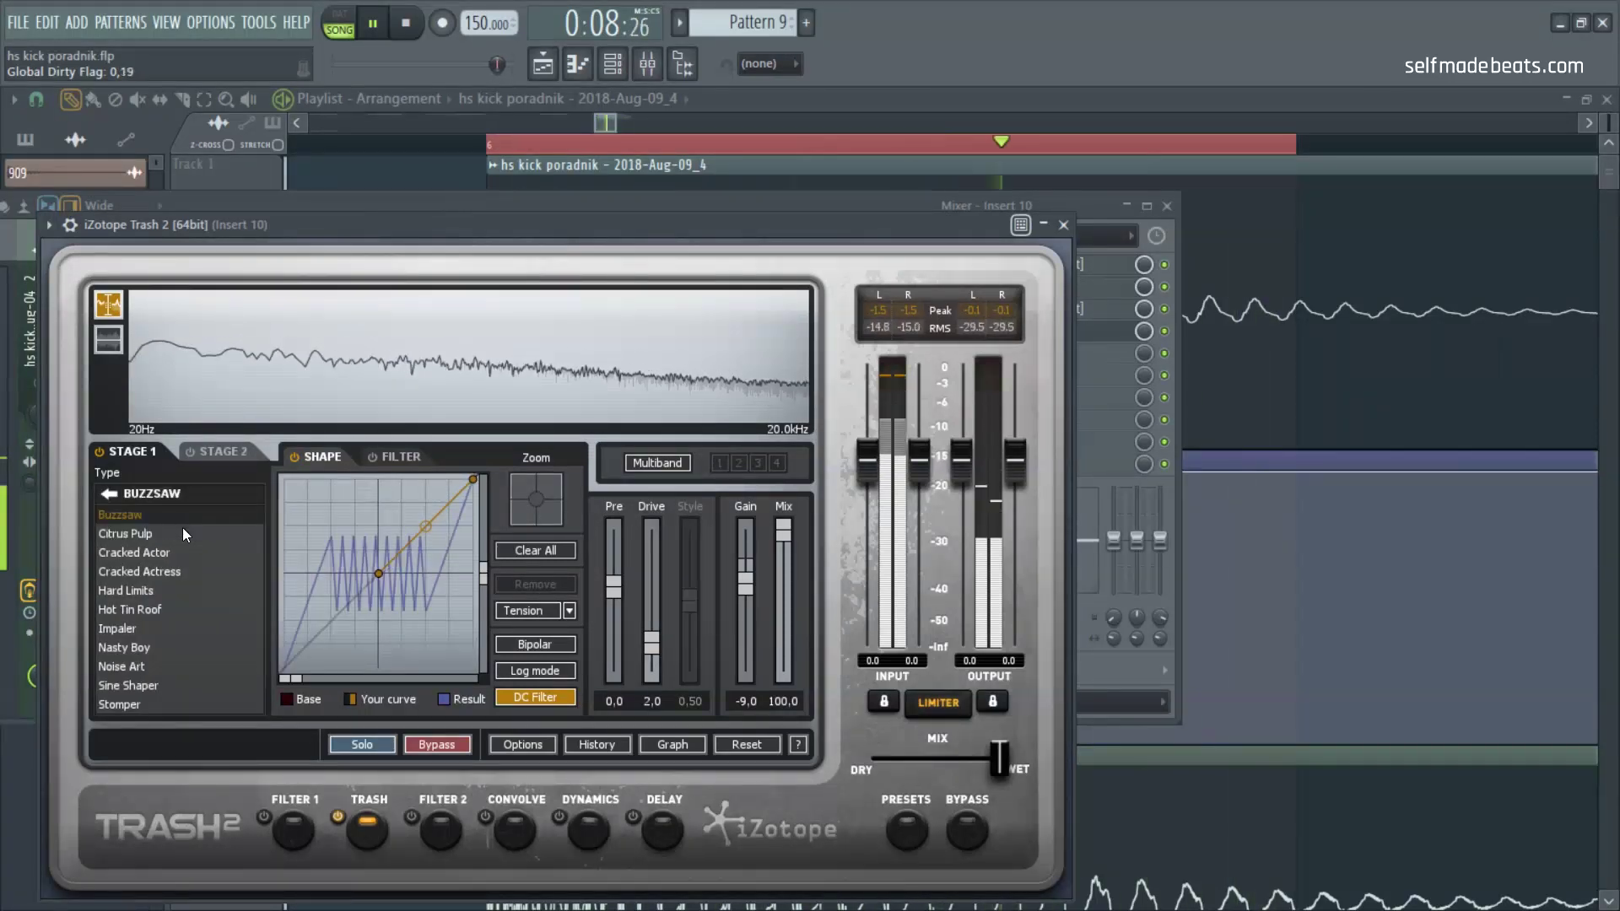
{"action": "left_click", "coordinate": [191, 571]}
{"action": "left_click", "coordinate": [185, 590]}
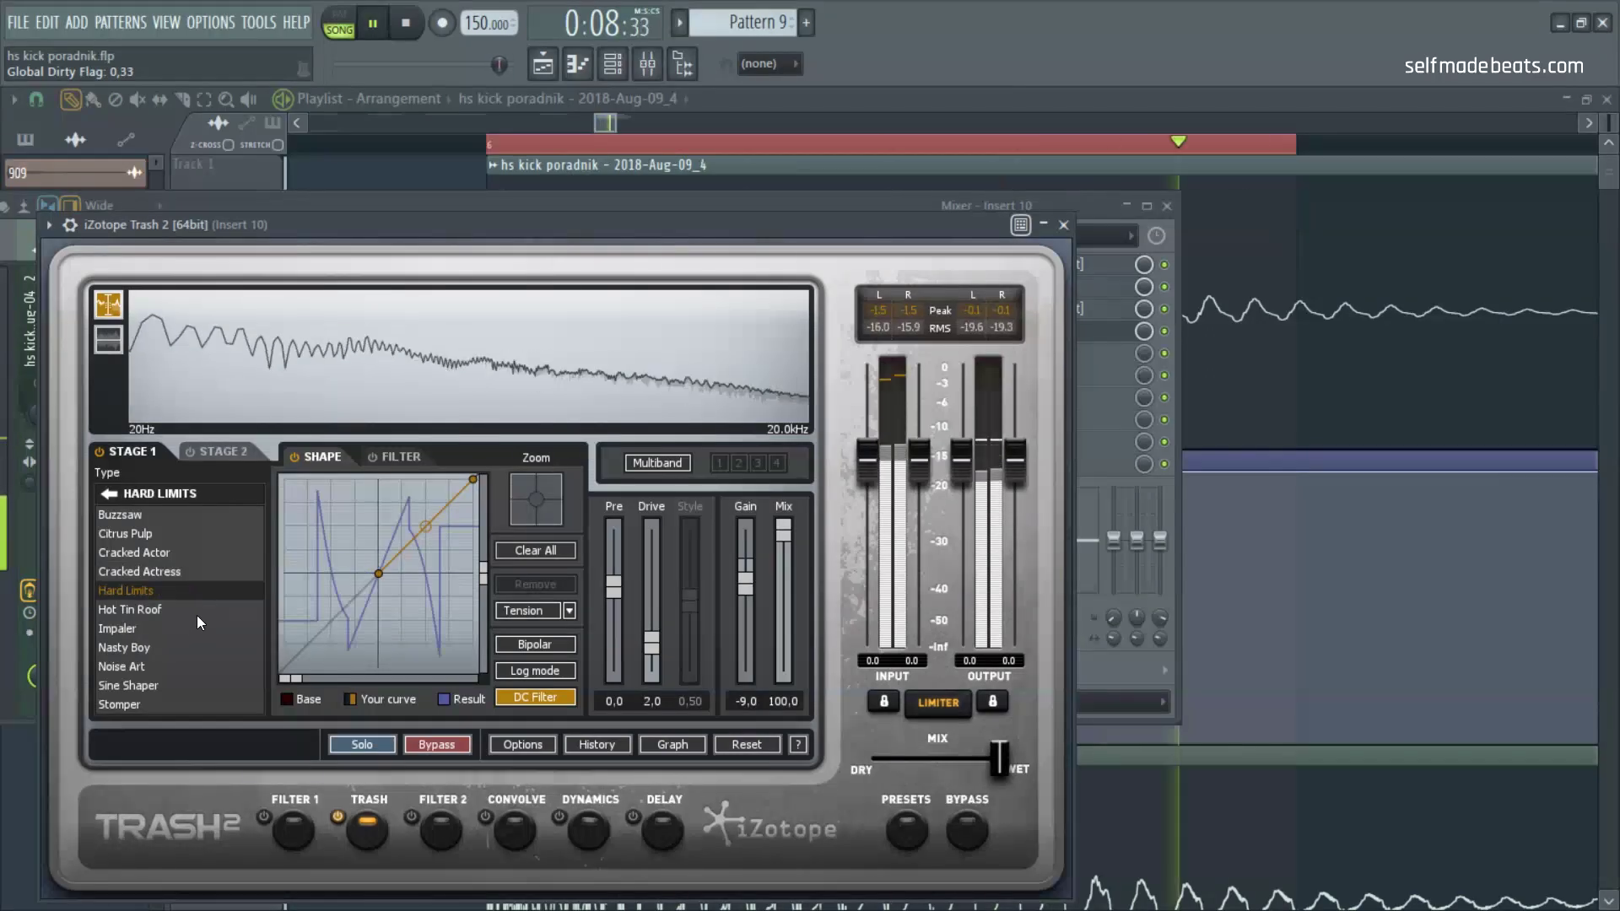
{"action": "left_click_drag", "start_coordinate": [789, 564], "coordinate": [789, 640]}
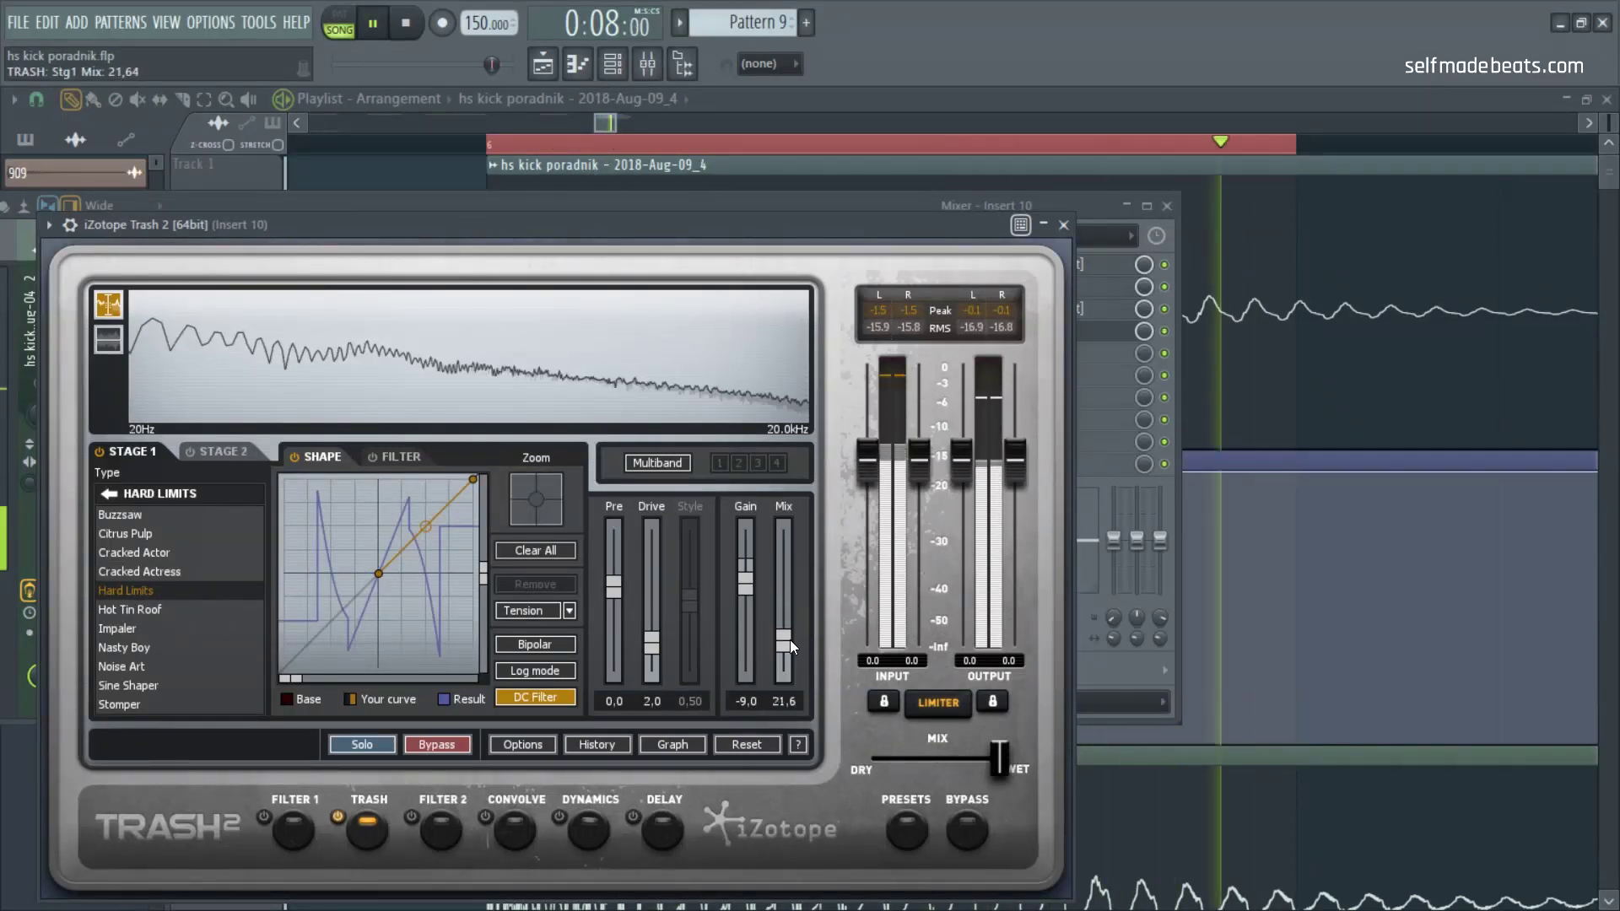
{"action": "left_click", "coordinate": [196, 625]}
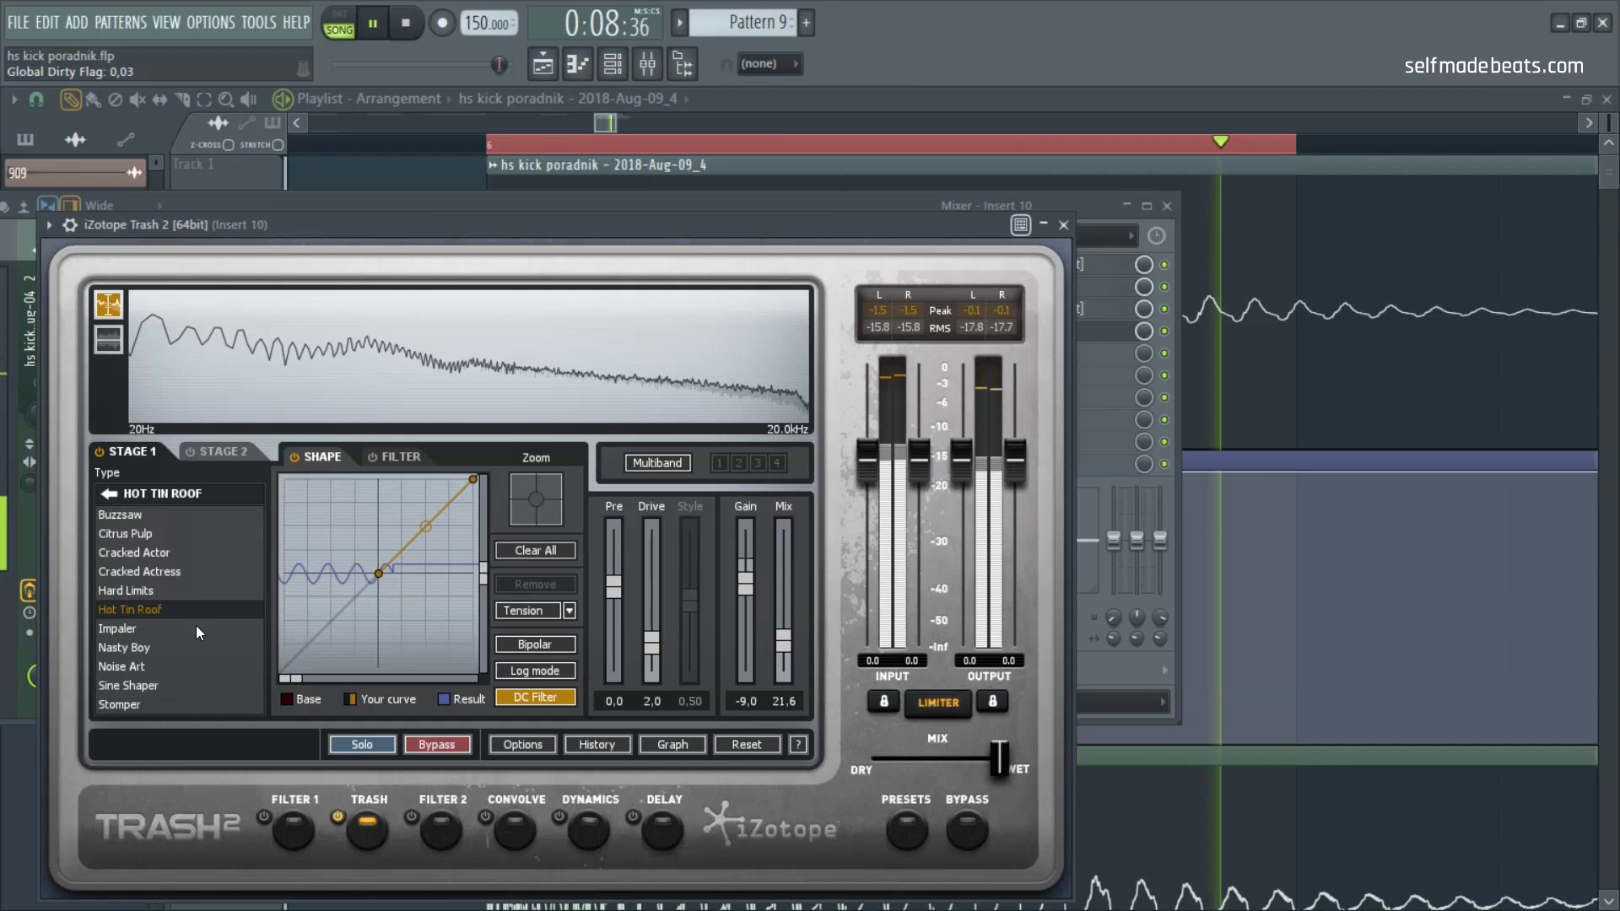
{"action": "left_click", "coordinate": [205, 646]}
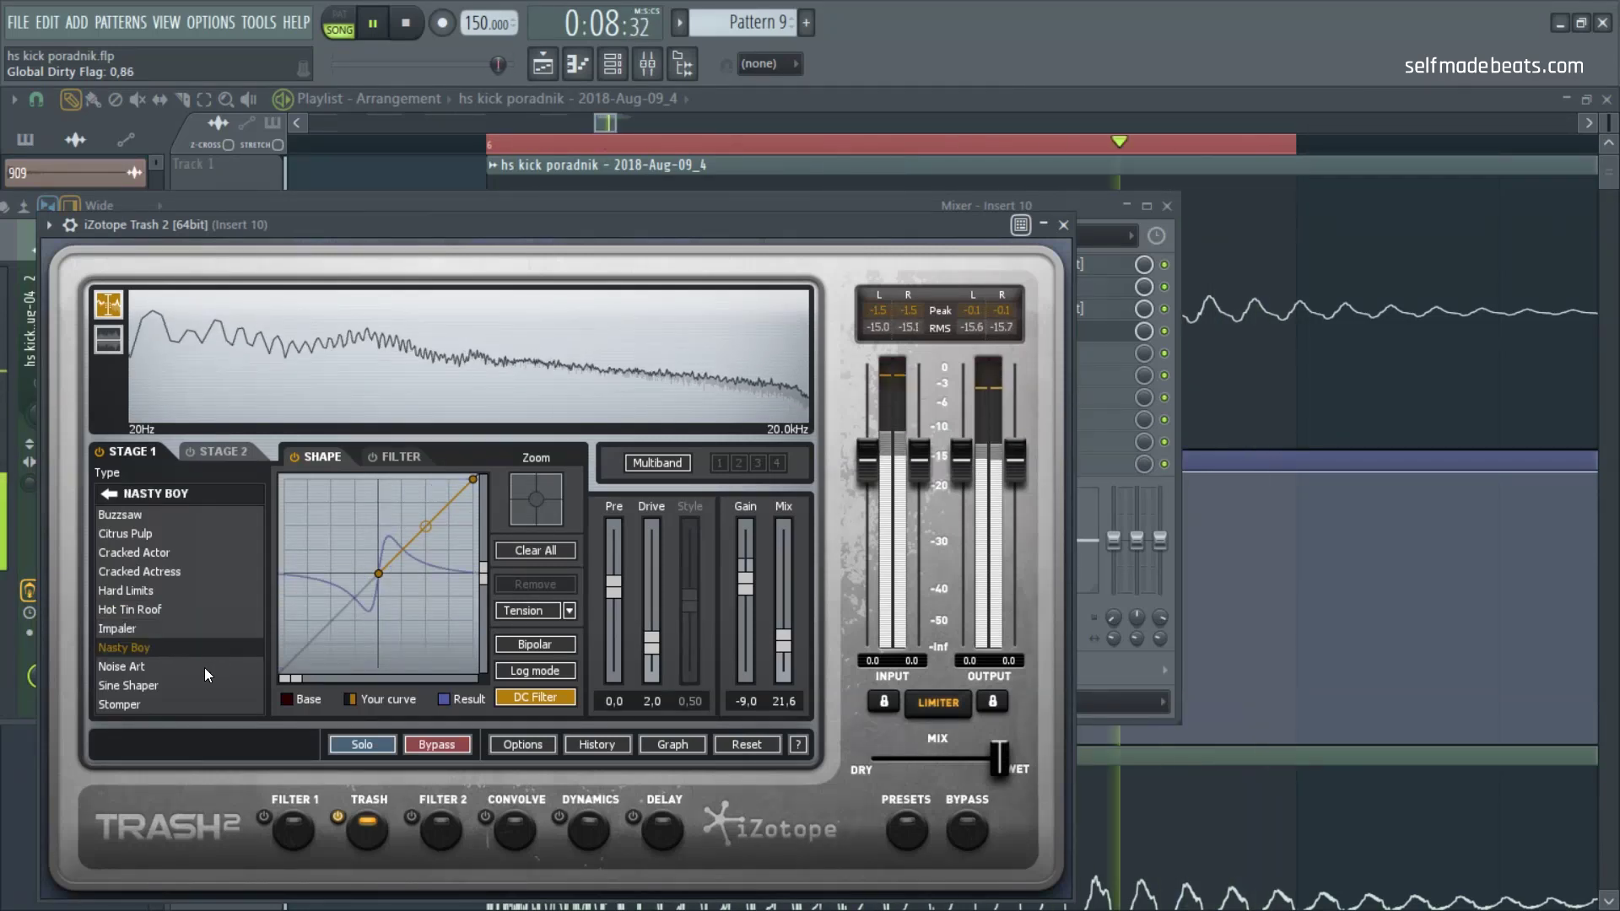
{"action": "left_click", "coordinate": [204, 667]}
{"action": "left_click", "coordinate": [196, 682]}
{"action": "left_click", "coordinate": [181, 702]}
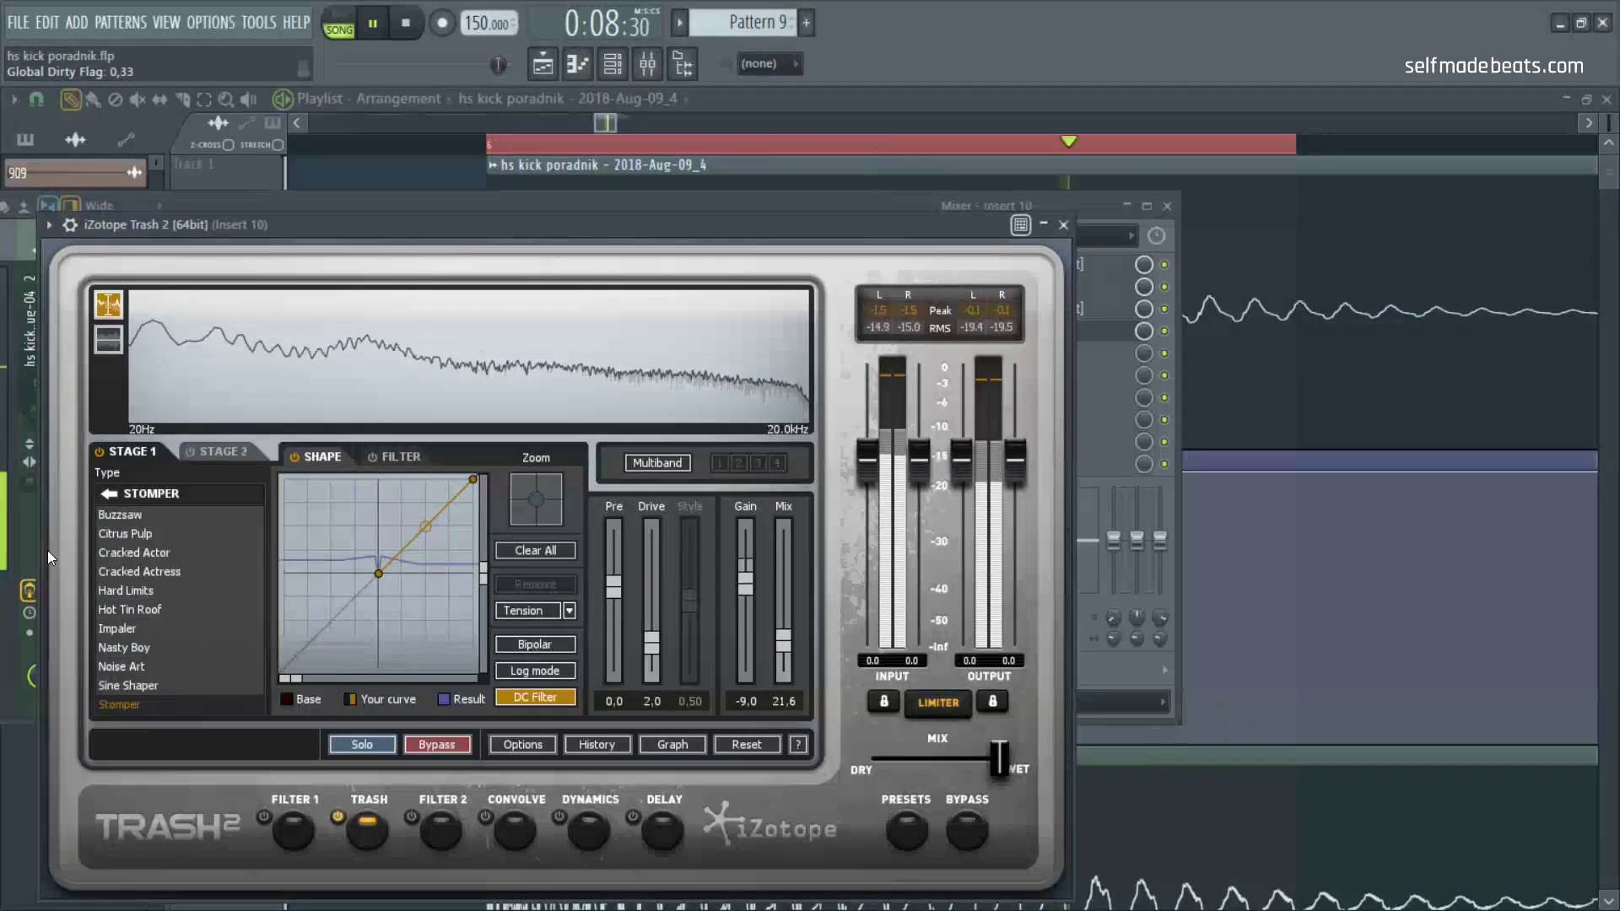
Step: Return to the Distort category in stage 1 and raise the stage mix to 100%
{"action": "left_click", "coordinate": [100, 495]}
{"action": "left_click", "coordinate": [138, 534]}
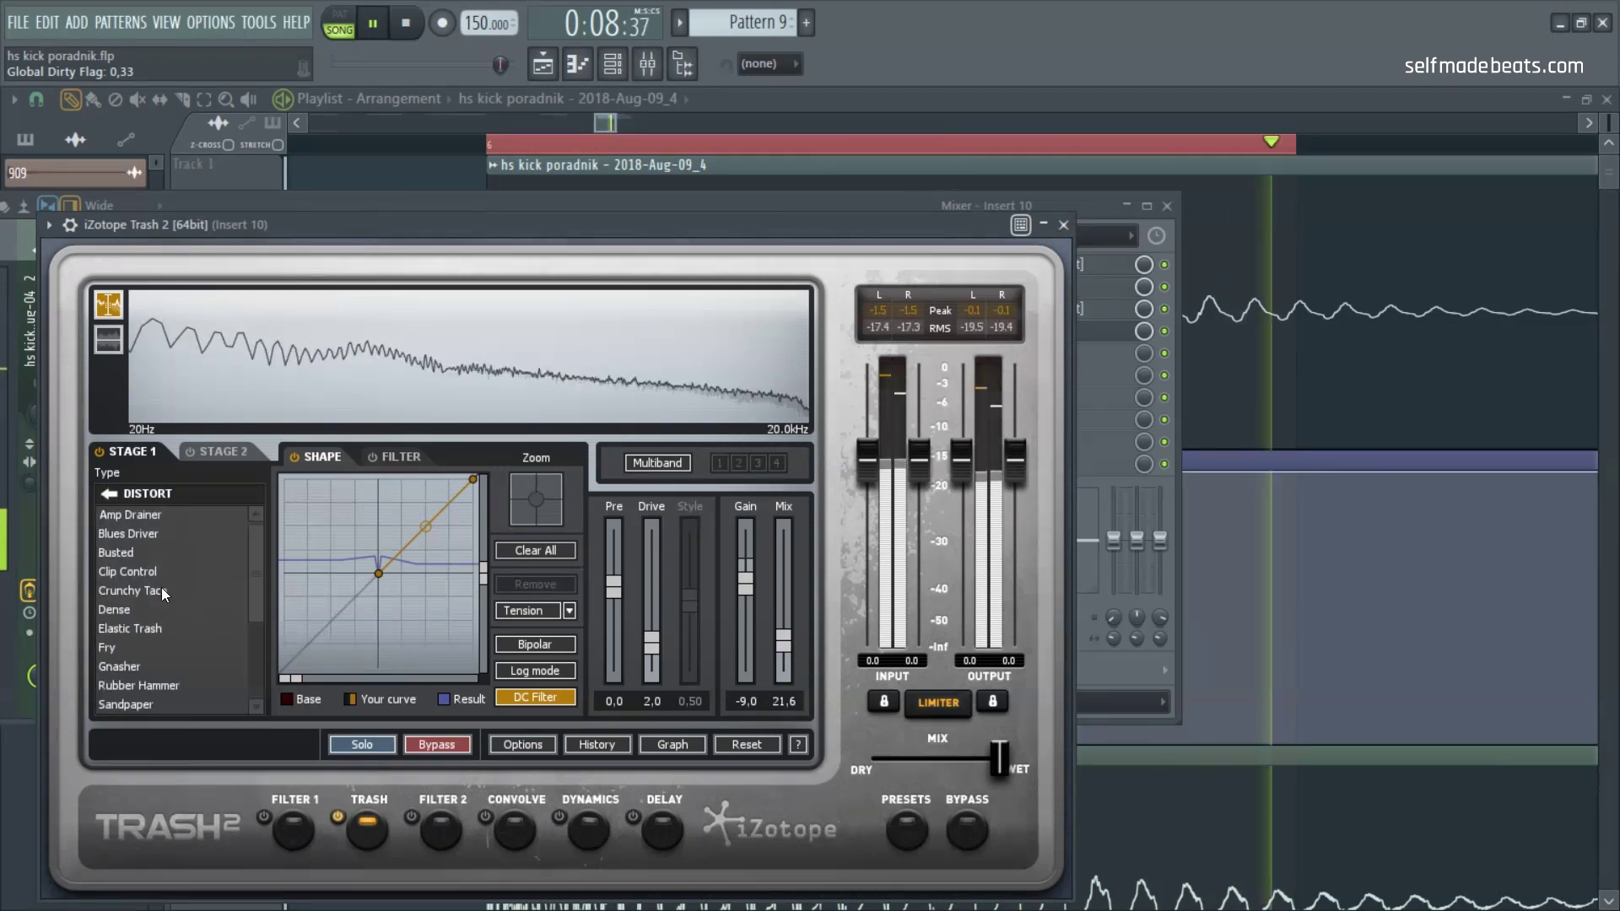
{"action": "left_click_drag", "start_coordinate": [786, 639], "coordinate": [784, 530]}
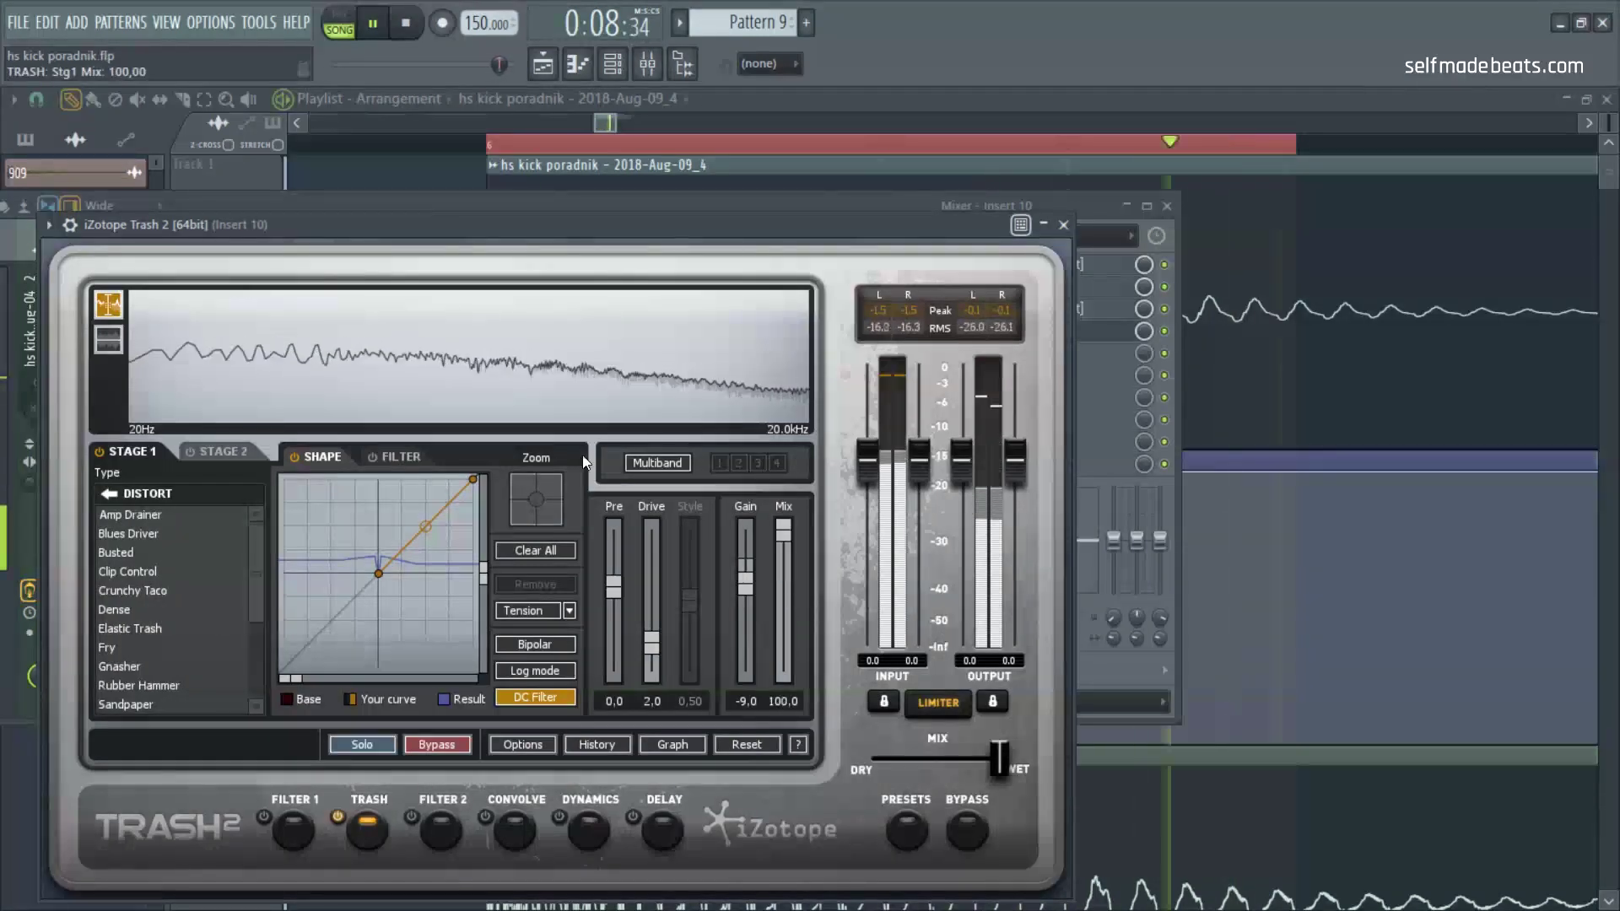
Step: Choose the Clip Control distortion for Trash 2 stage 1, with Drive at 1.7 and Pre at 0.6
{"action": "left_click", "coordinate": [128, 573]}
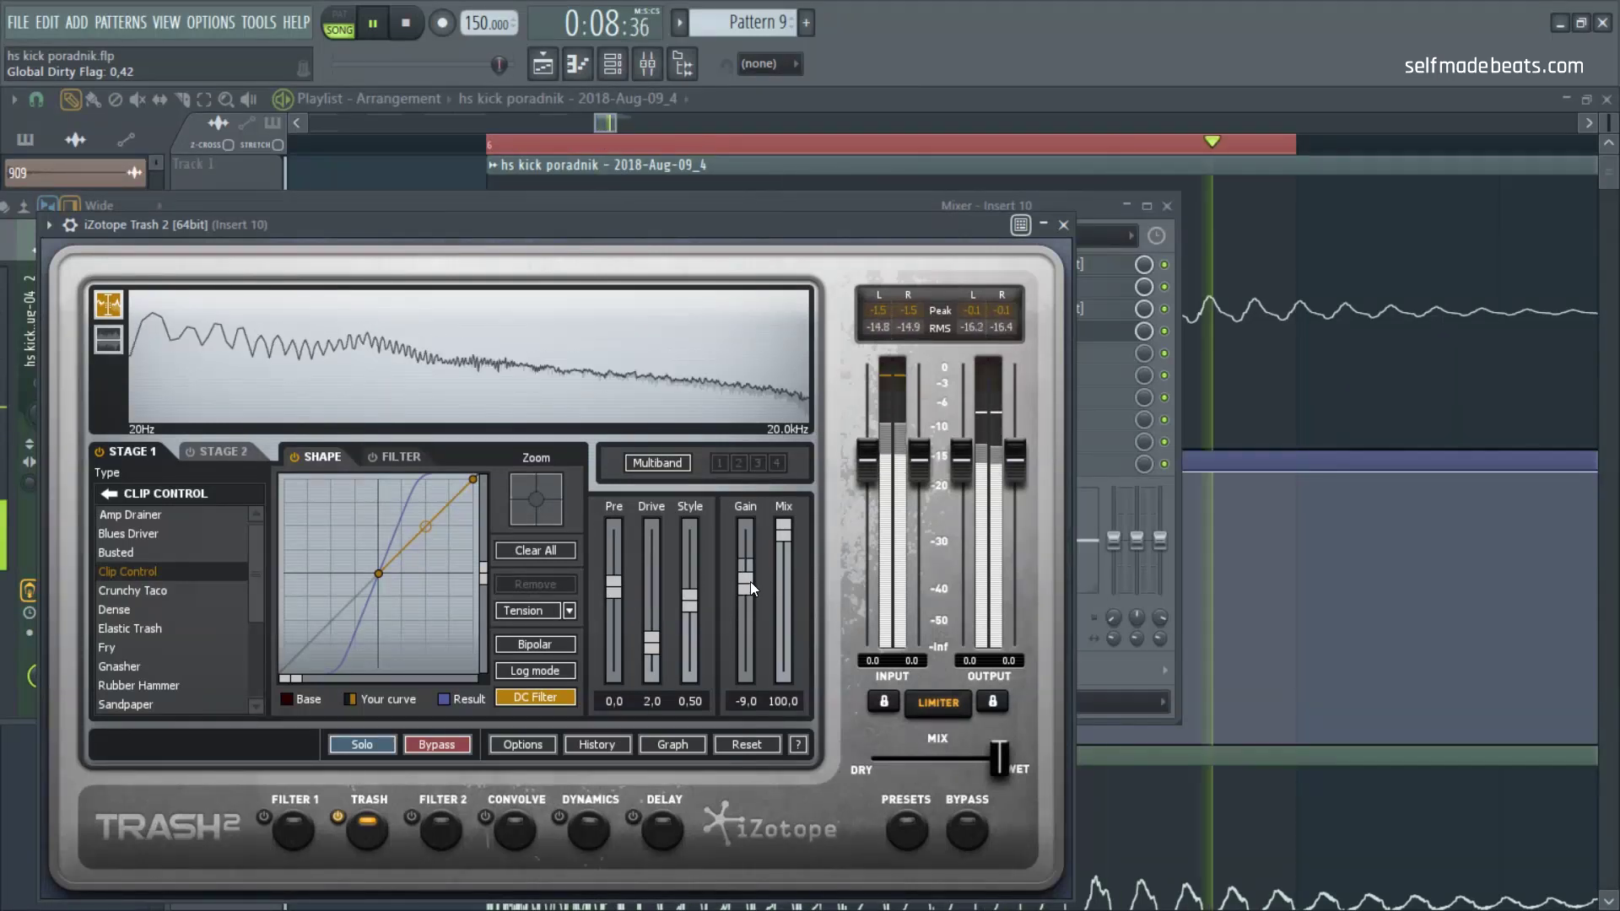
{"action": "left_click_drag", "start_coordinate": [656, 626], "coordinate": [656, 638]}
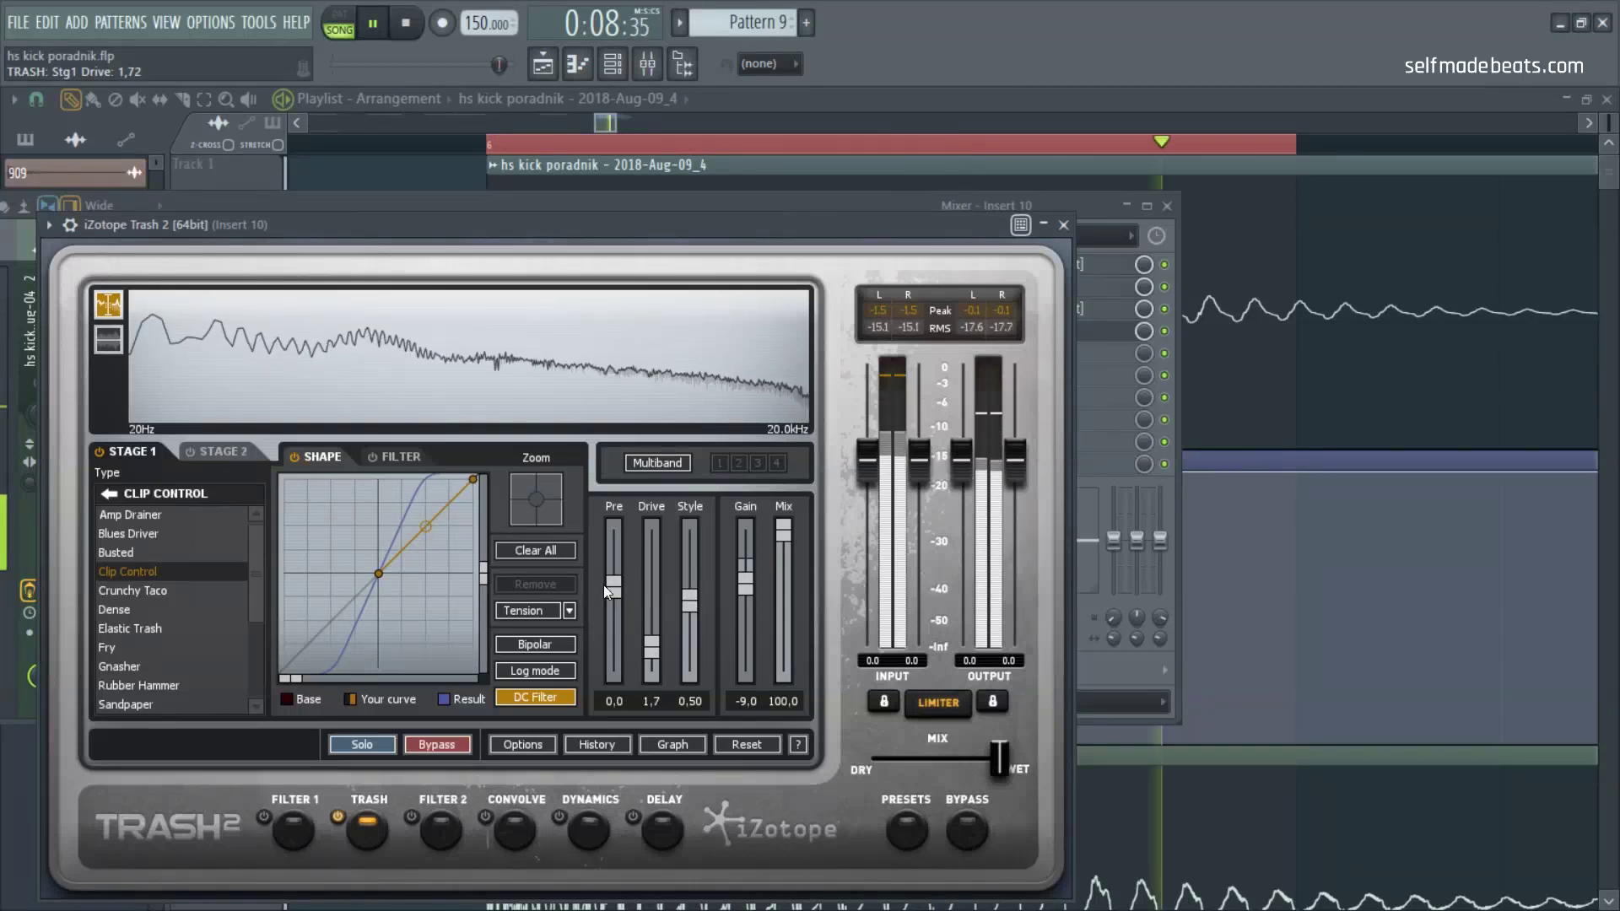
{"action": "left_click_drag", "start_coordinate": [609, 584], "coordinate": [614, 579]}
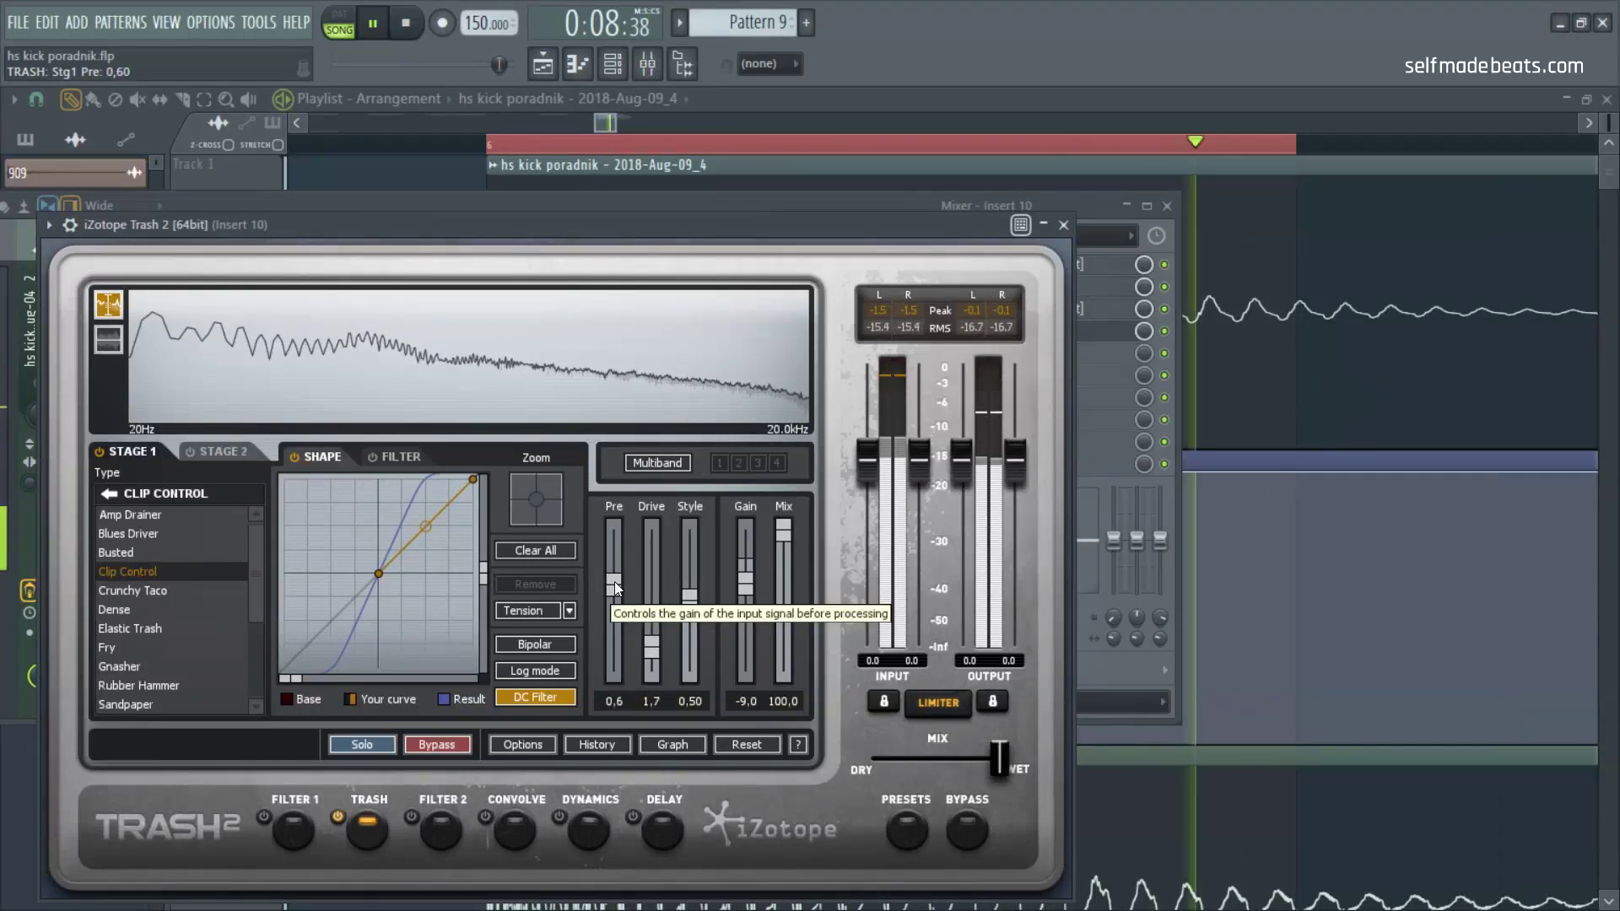
{"action": "left_click", "coordinate": [1061, 226]}
Step: Create a volume automation clip for the kick sample 'hs kick poradnik - 2018-Aug-09_3' on Track 4
{"action": "key", "text": "space"}
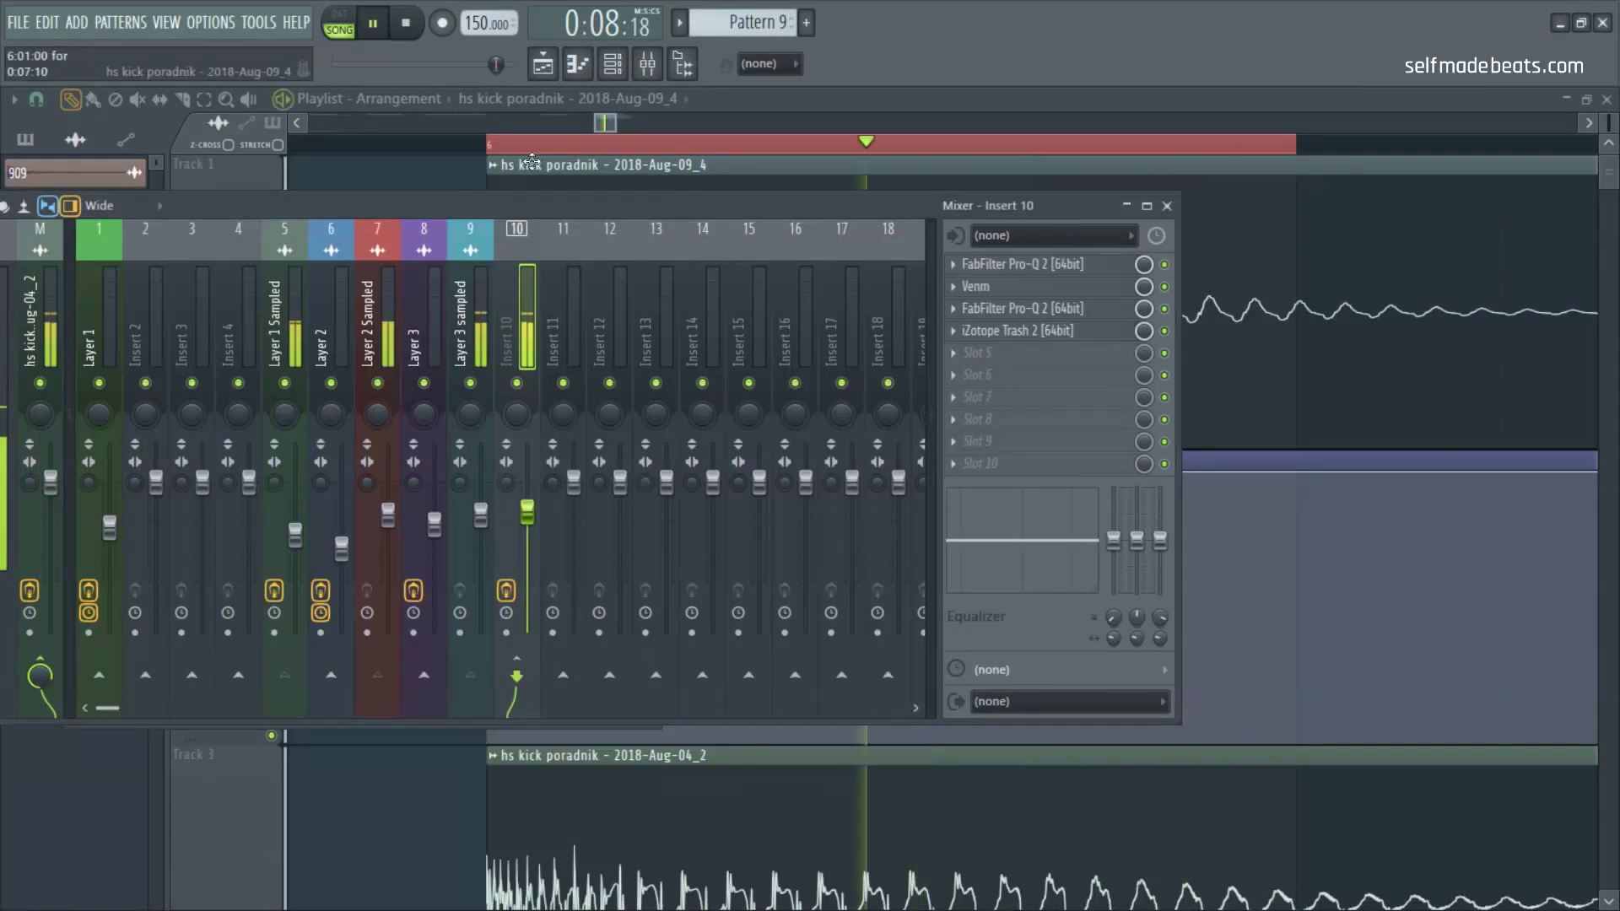
{"action": "key", "text": "F9"}
{"action": "key", "text": "space"}
{"action": "scroll", "coordinate": [821, 506], "scroll_direction": "down", "scroll_amount": 3}
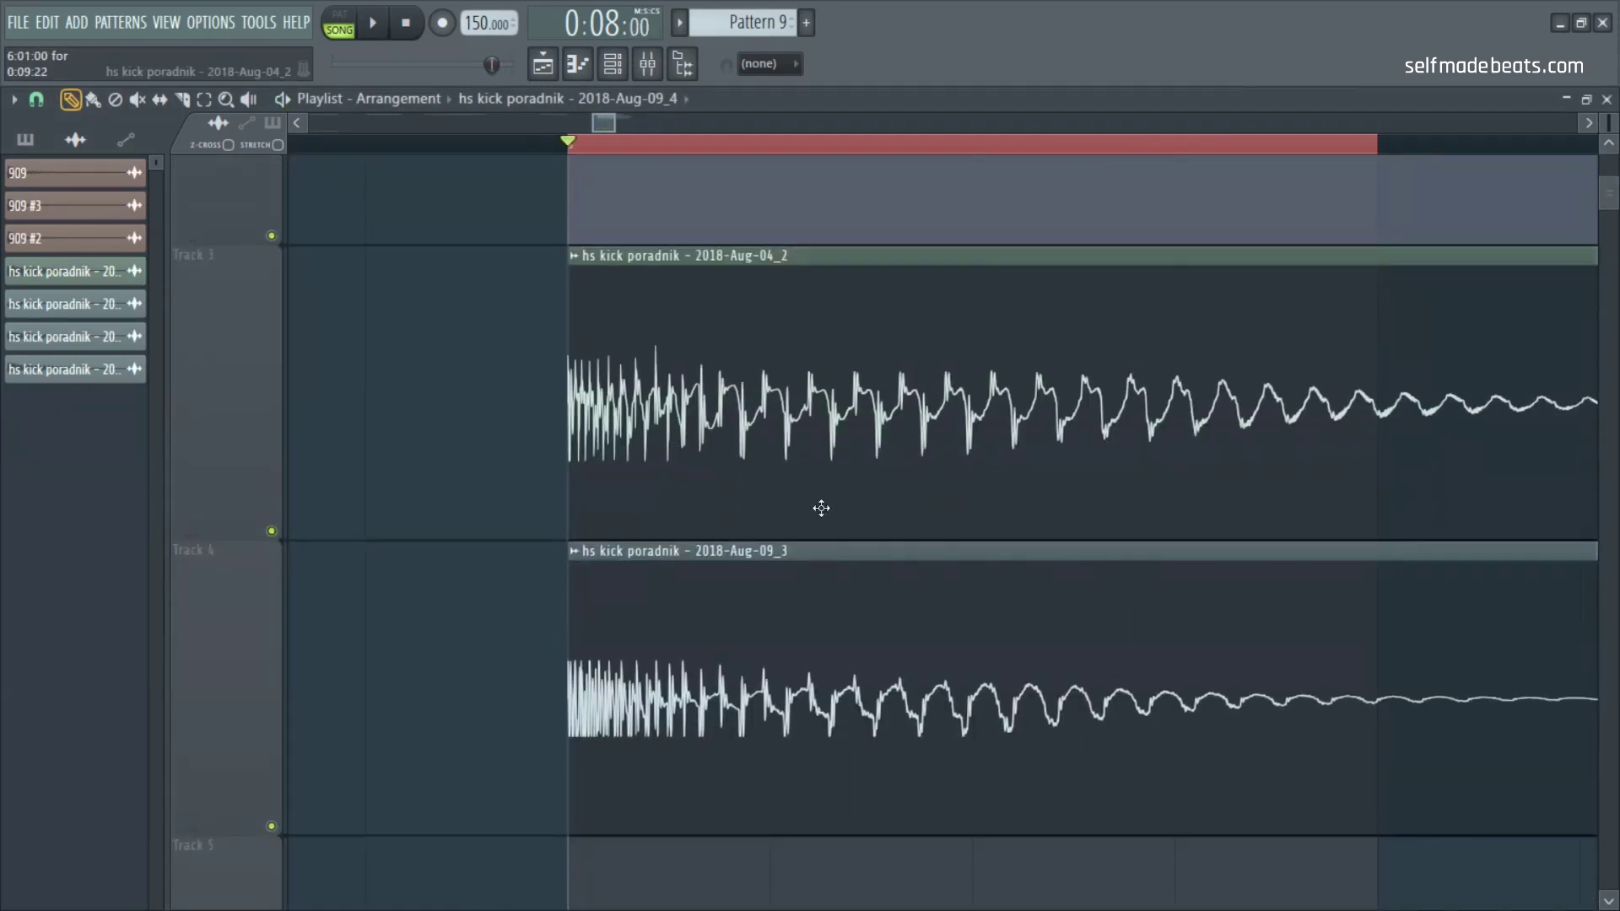
{"action": "scroll", "coordinate": [560, 517], "scroll_direction": "down", "scroll_amount": 1}
{"action": "right_click", "coordinate": [519, 514]}
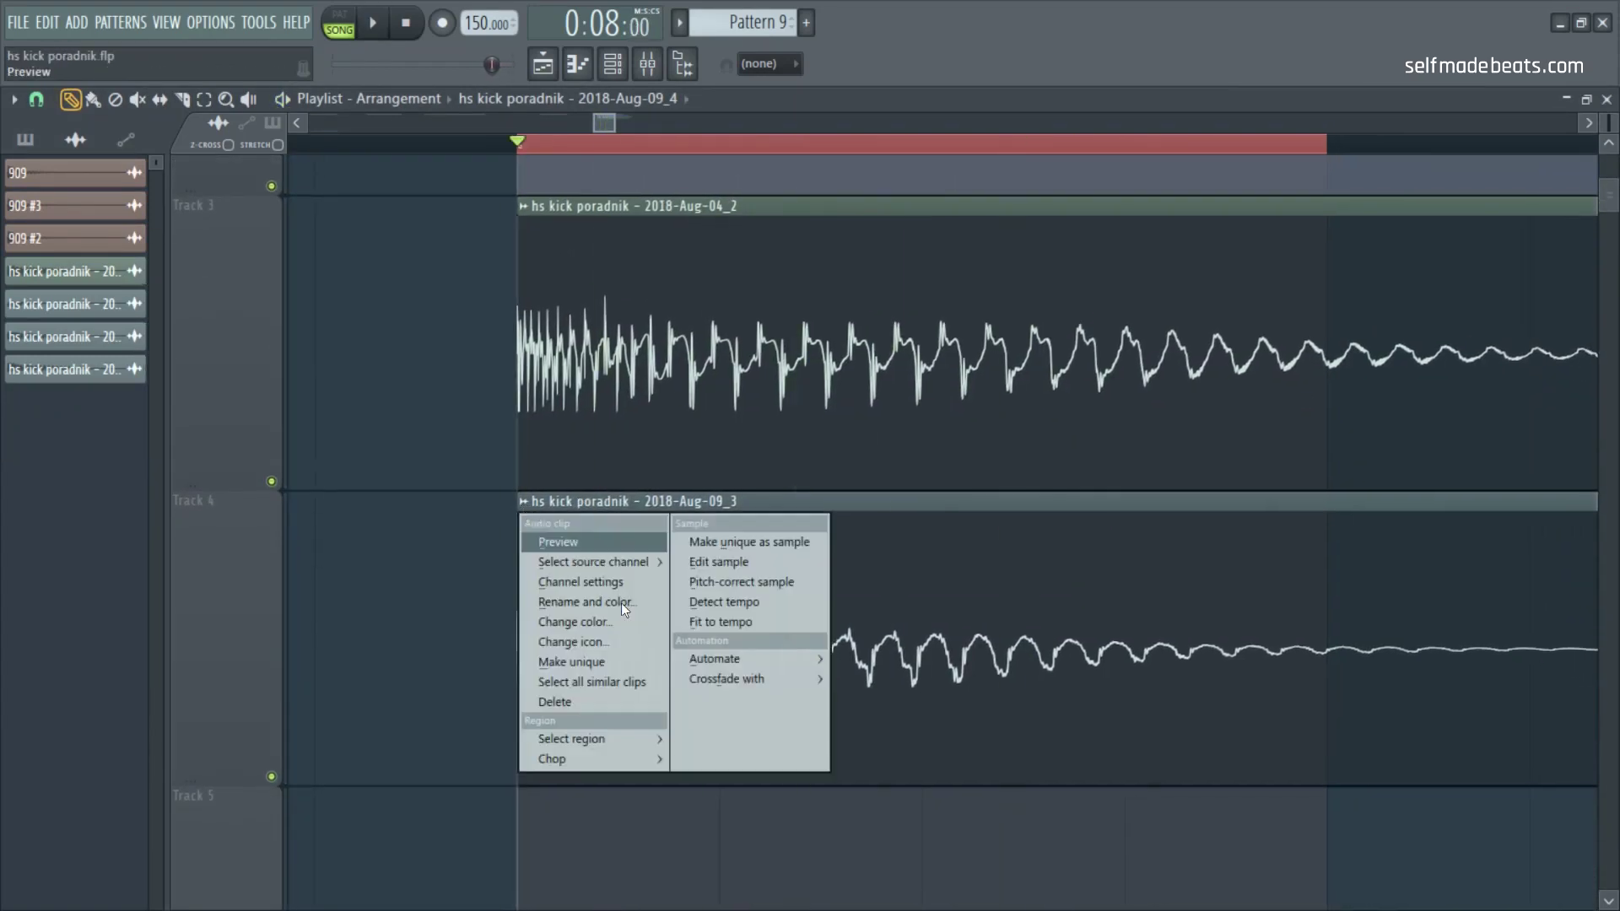
{"action": "left_click", "coordinate": [869, 679]}
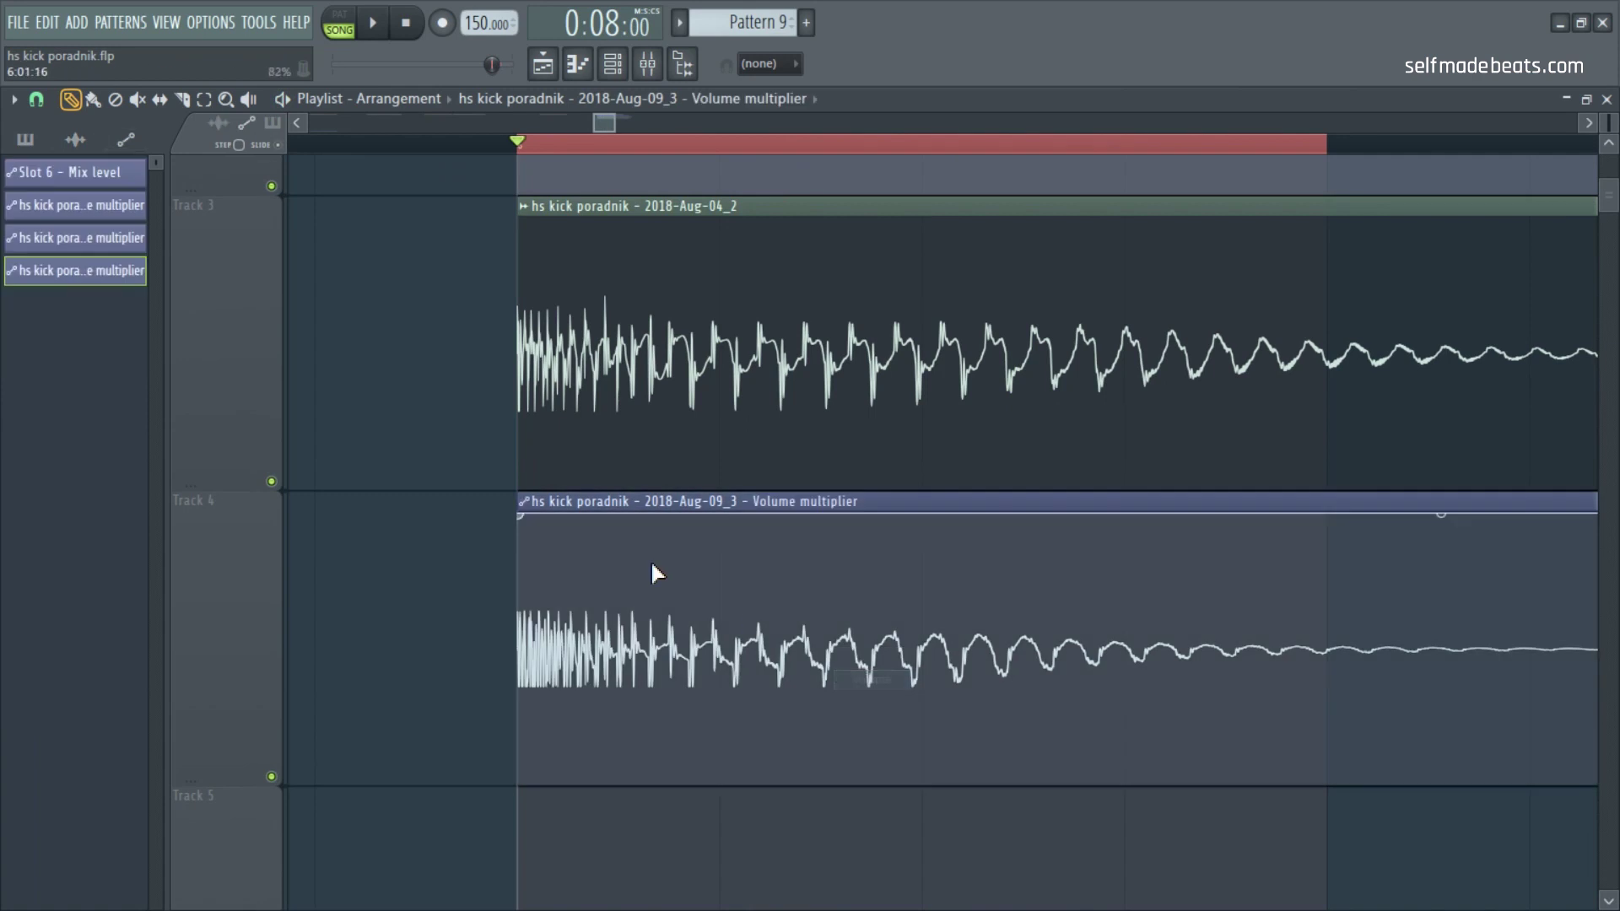
Step: Shape the start of the Track 4 volume automation into a short curved fade-in while the loop plays
{"action": "left_click_drag", "start_coordinate": [521, 517], "coordinate": [618, 514]}
{"action": "key", "text": "space"}
{"action": "left_click_drag", "start_coordinate": [520, 549], "coordinate": [547, 530]}
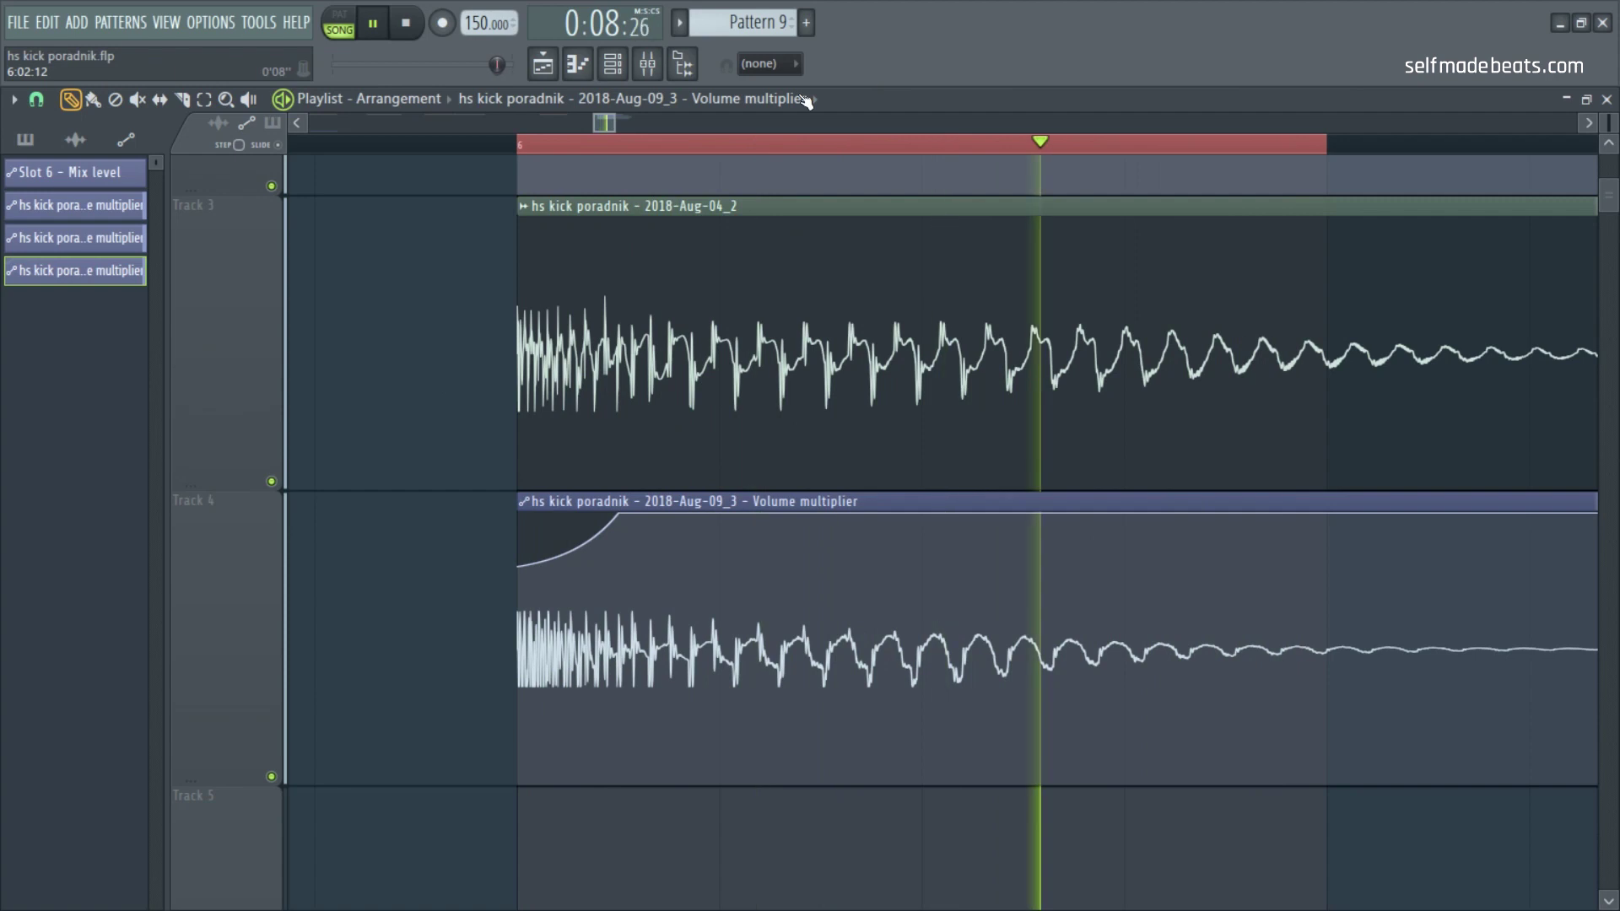
Step: Delete the rightmost high-shelf band from the second Pro-Q 2 on mixer insert 10
{"action": "left_click", "coordinate": [647, 64]}
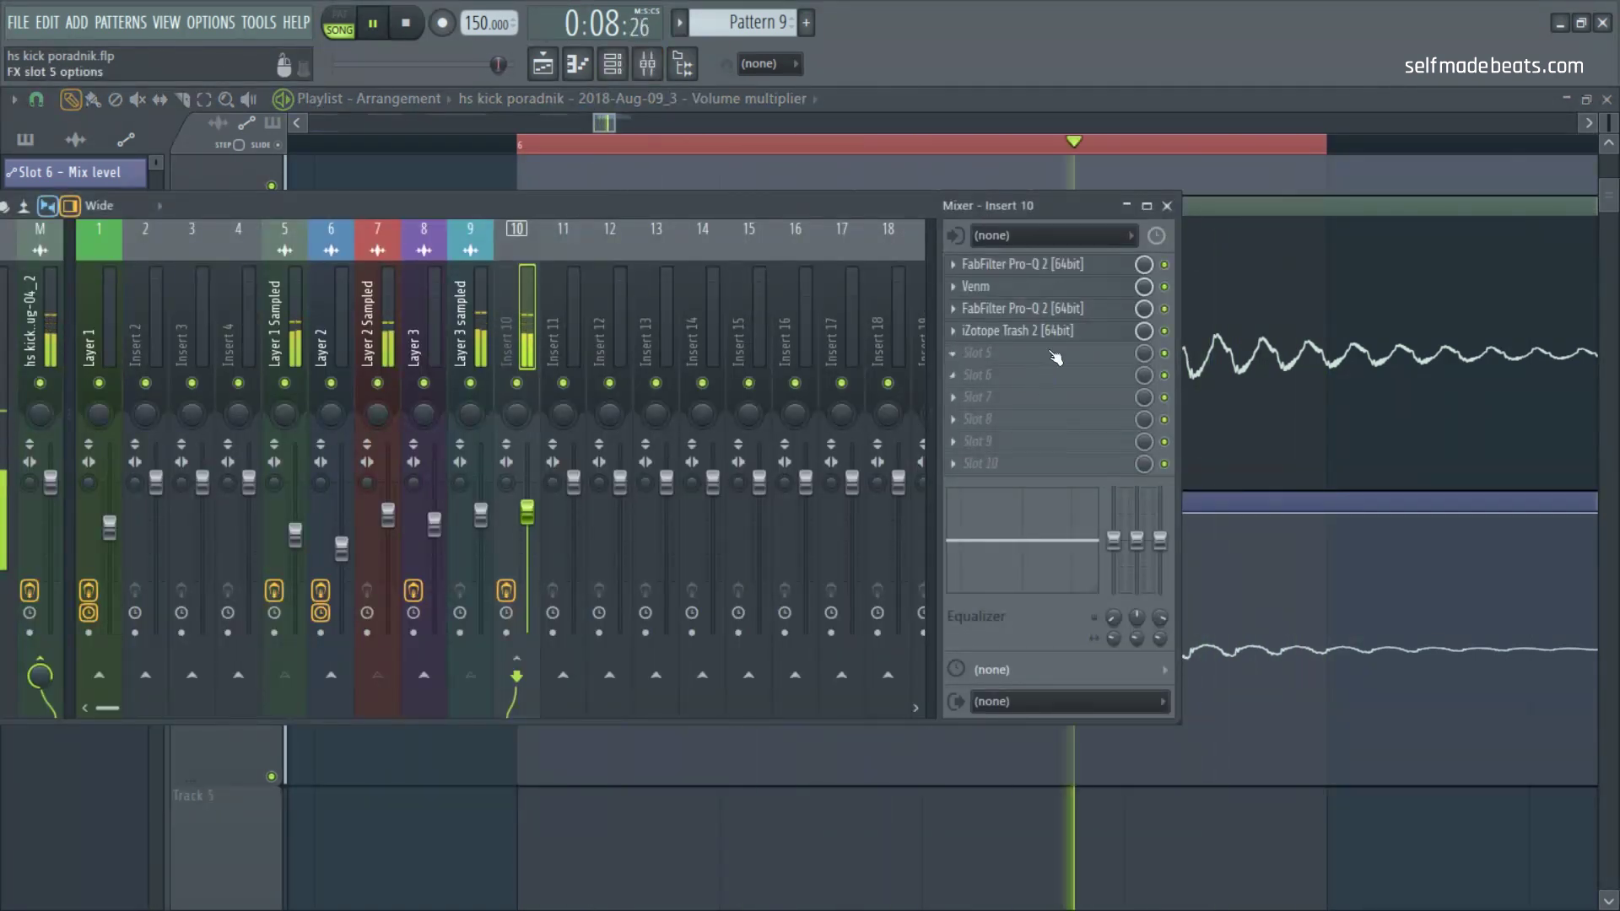
{"action": "left_click", "coordinate": [1079, 309]}
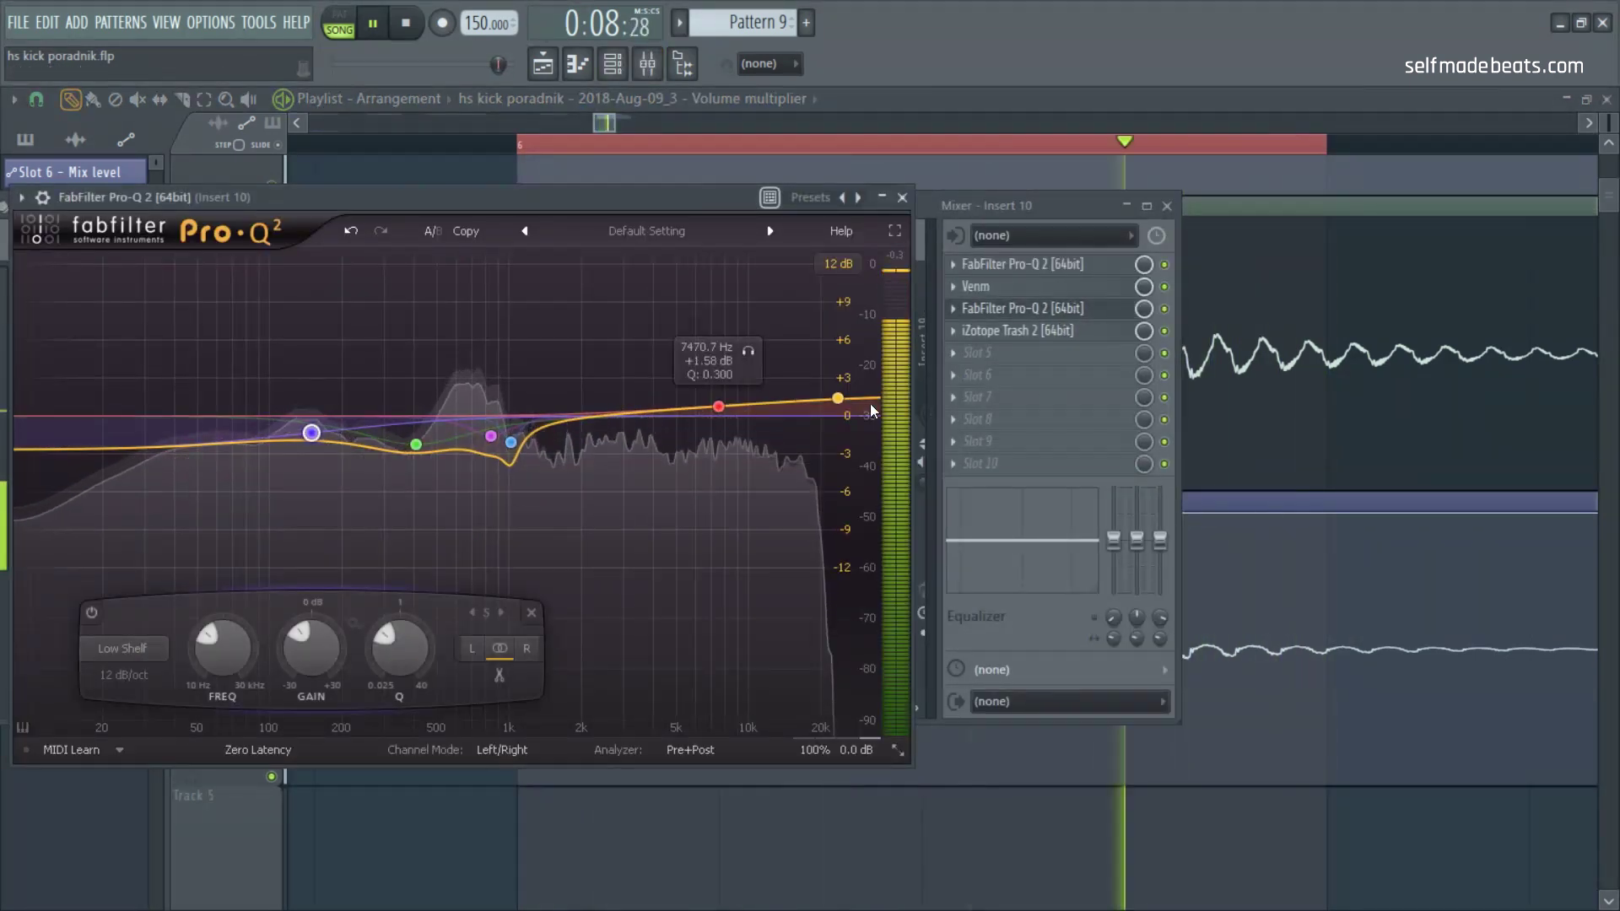
{"action": "left_click_drag", "start_coordinate": [837, 398], "coordinate": [791, 408]}
{"action": "right_click", "coordinate": [789, 411]}
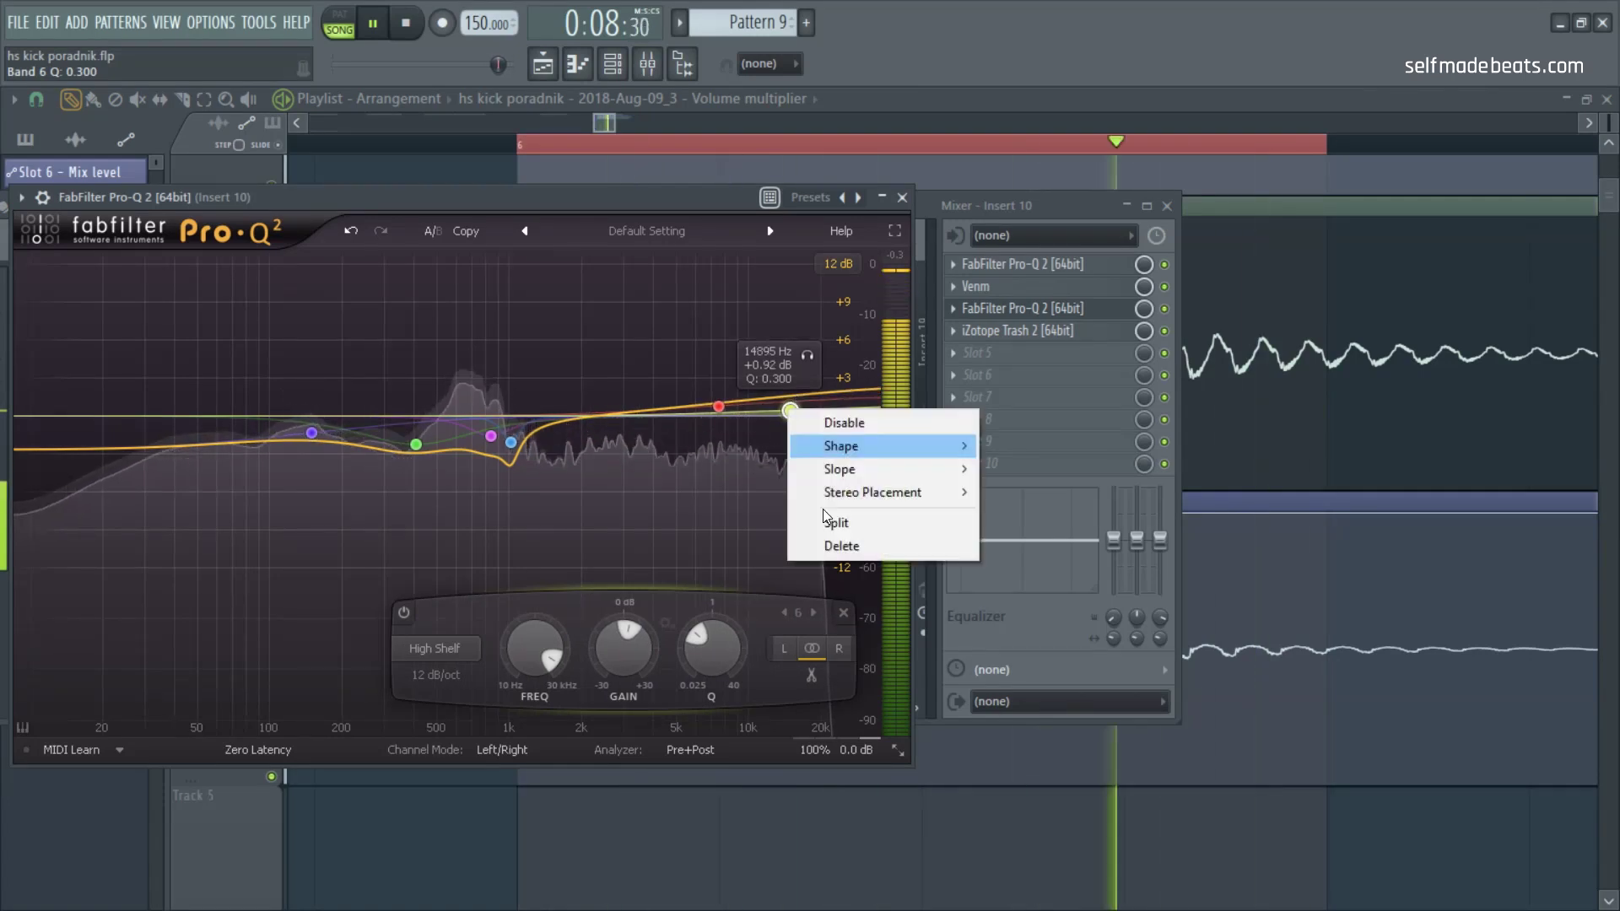
{"action": "left_click", "coordinate": [841, 546]}
Step: Add a low cut at the very bottom of the spectrum and a slight bell boost just above 100 Hz in the same EQ
{"action": "double_click", "coordinate": [53, 460]}
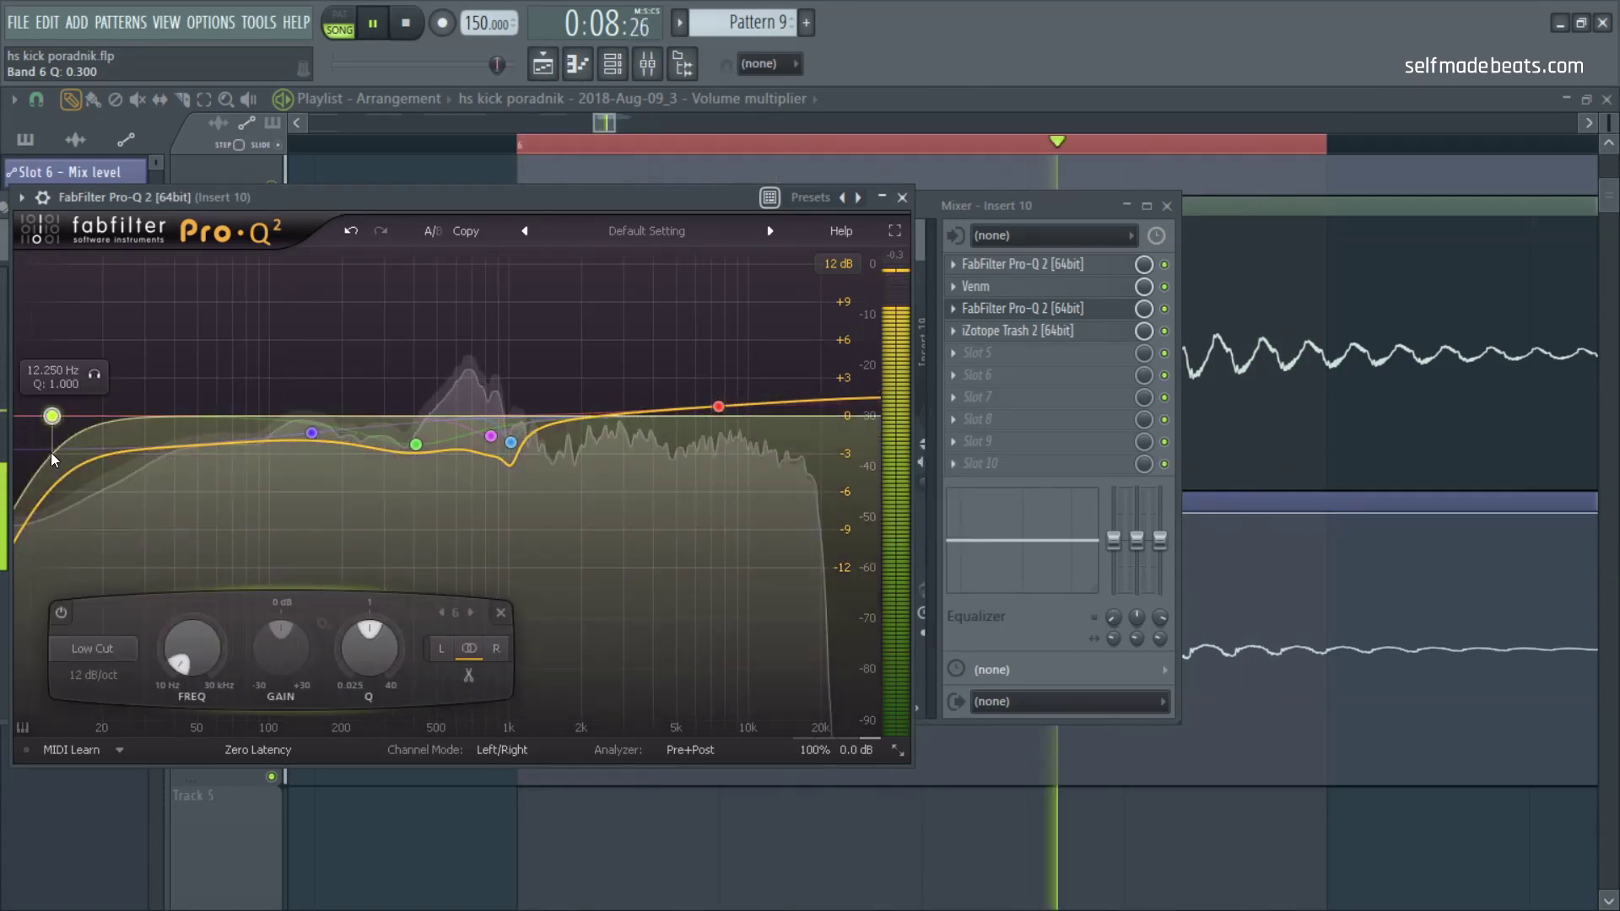
{"action": "left_click_drag", "start_coordinate": [51, 417], "coordinate": [236, 363]}
{"action": "right_click", "coordinate": [35, 408]}
{"action": "left_click", "coordinate": [119, 541]}
{"action": "right_click", "coordinate": [237, 366]}
{"action": "left_click", "coordinate": [281, 503]}
{"action": "left_click_drag", "start_coordinate": [260, 456], "coordinate": [295, 439]}
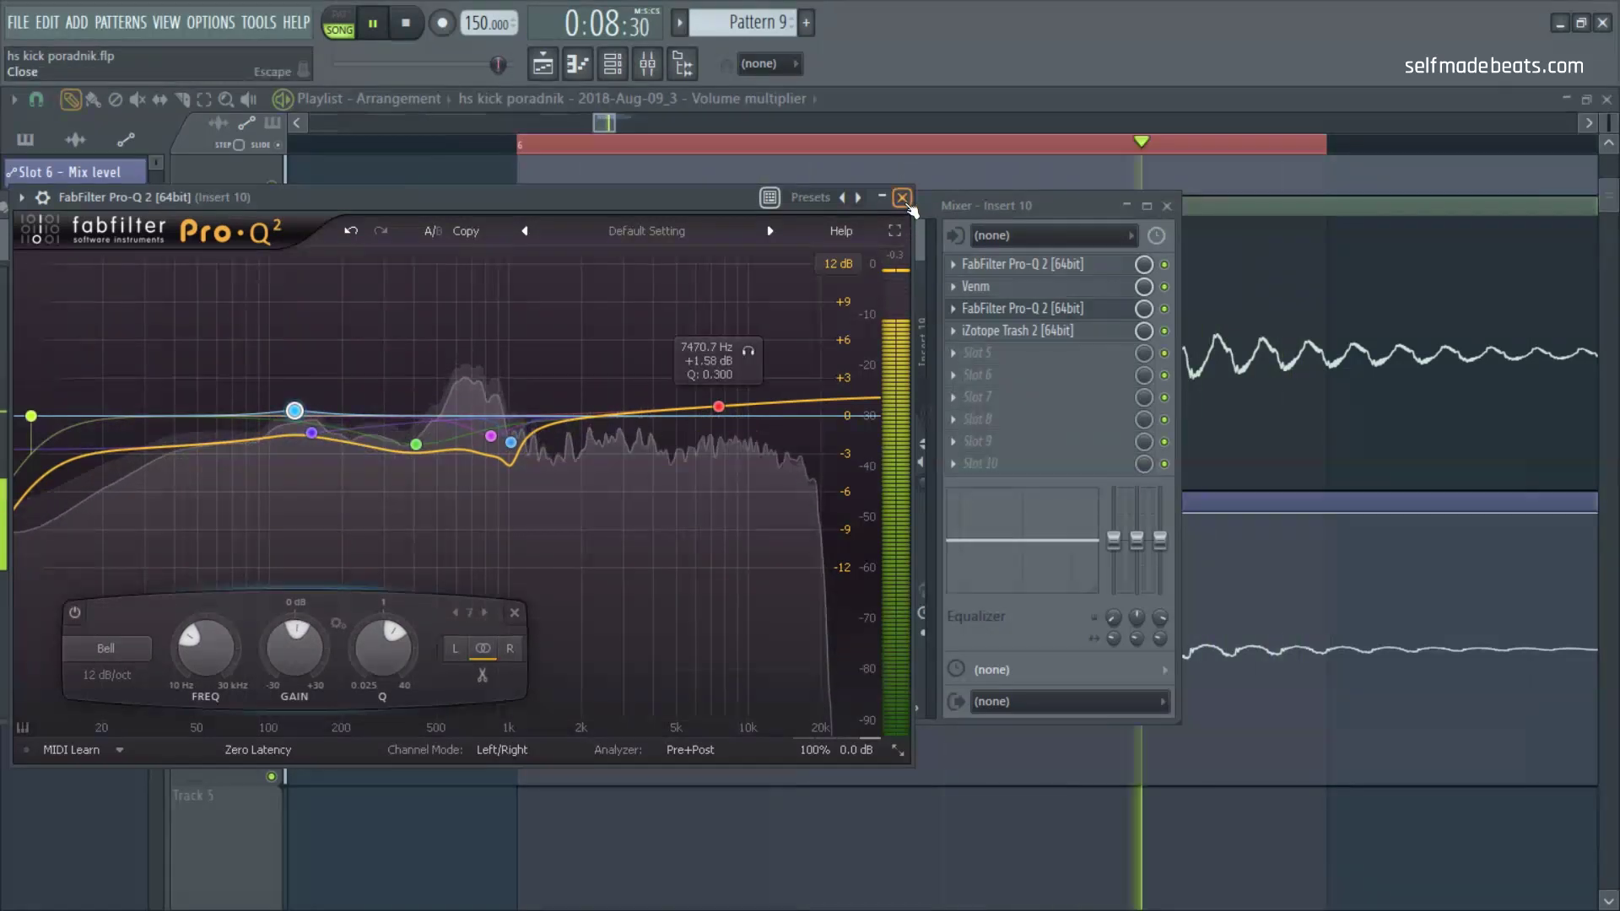
{"action": "key", "text": "space"}
{"action": "left_click", "coordinate": [902, 198]}
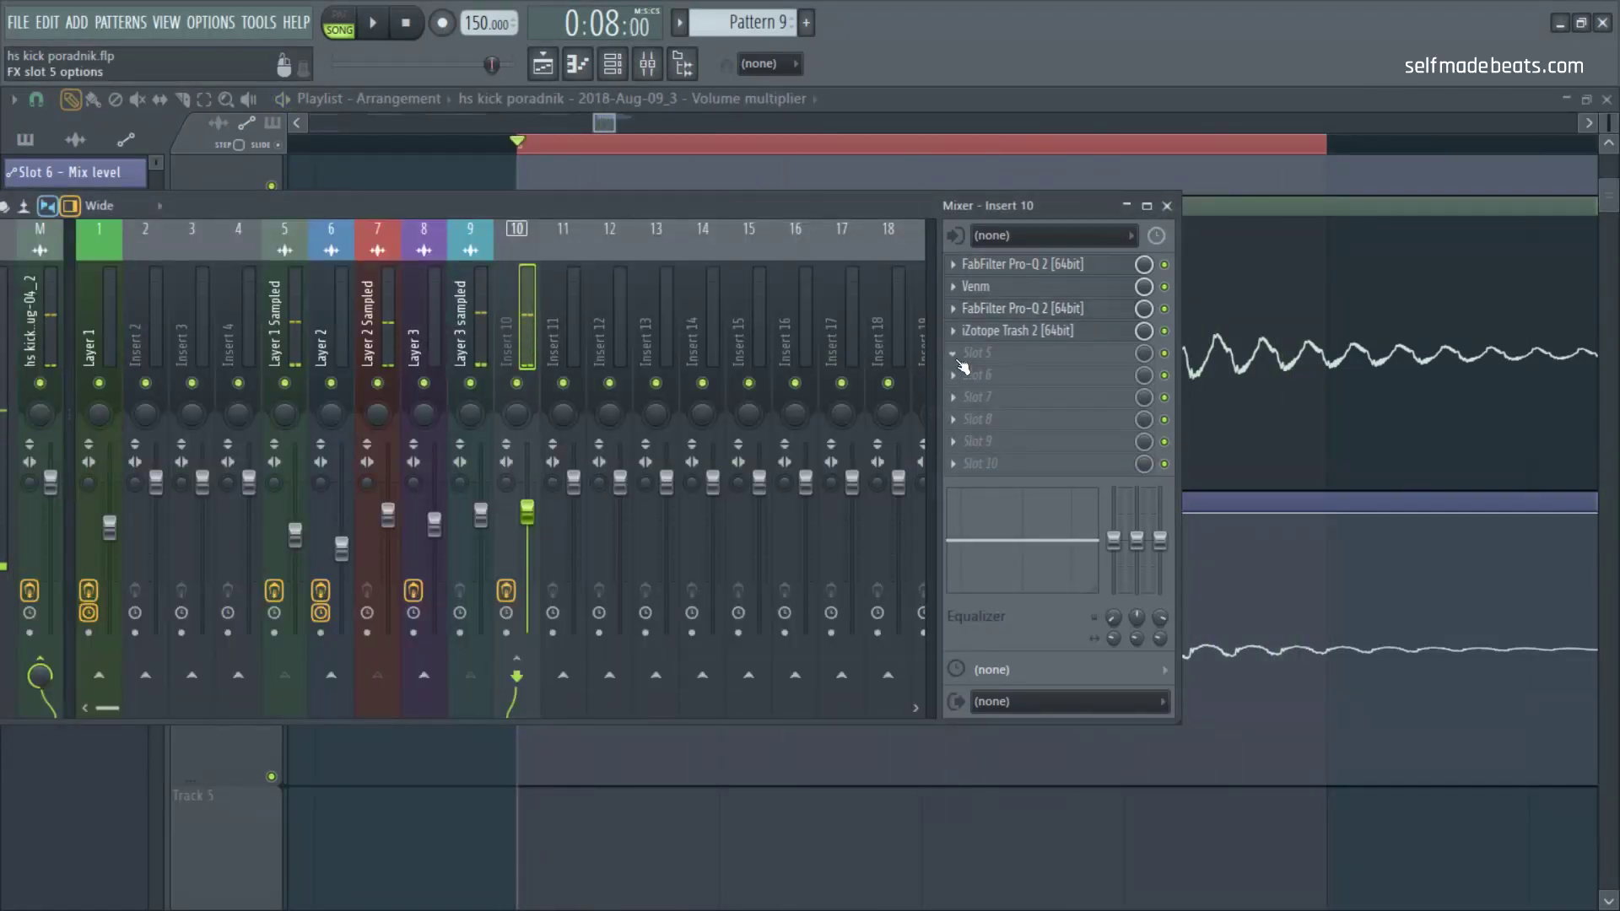
Step: Load FabFilter Pro-C 2 into slot 5 of insert 10 with a -19.18 dB threshold and about 50 ms attack
{"action": "left_click", "coordinate": [960, 359]}
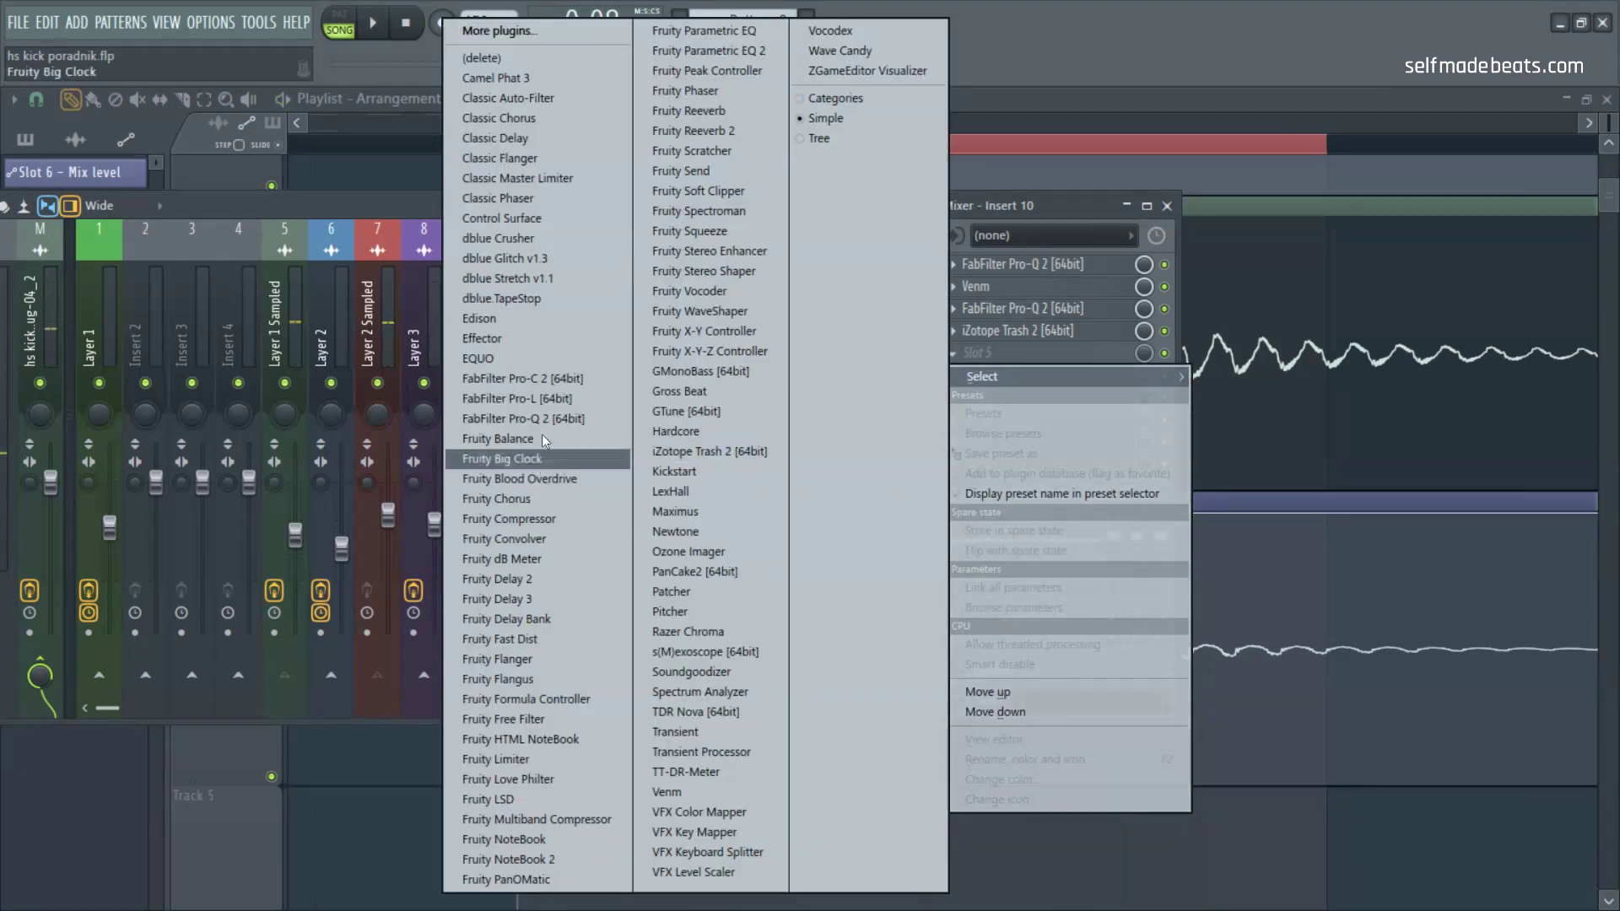
{"action": "left_click", "coordinate": [540, 378]}
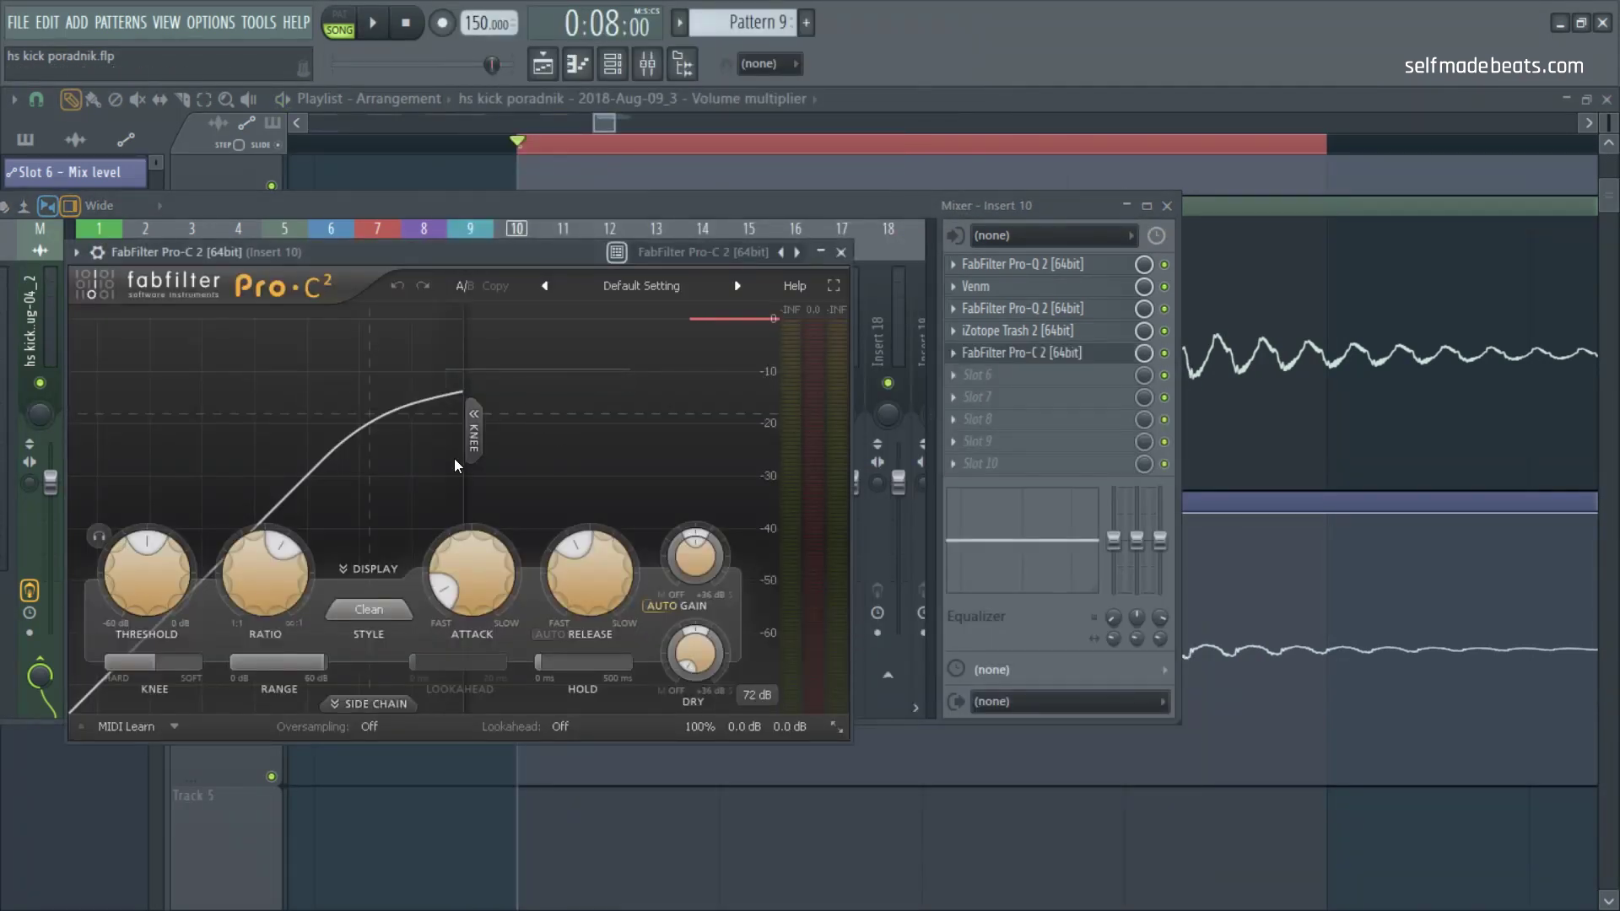
{"action": "key", "text": "space"}
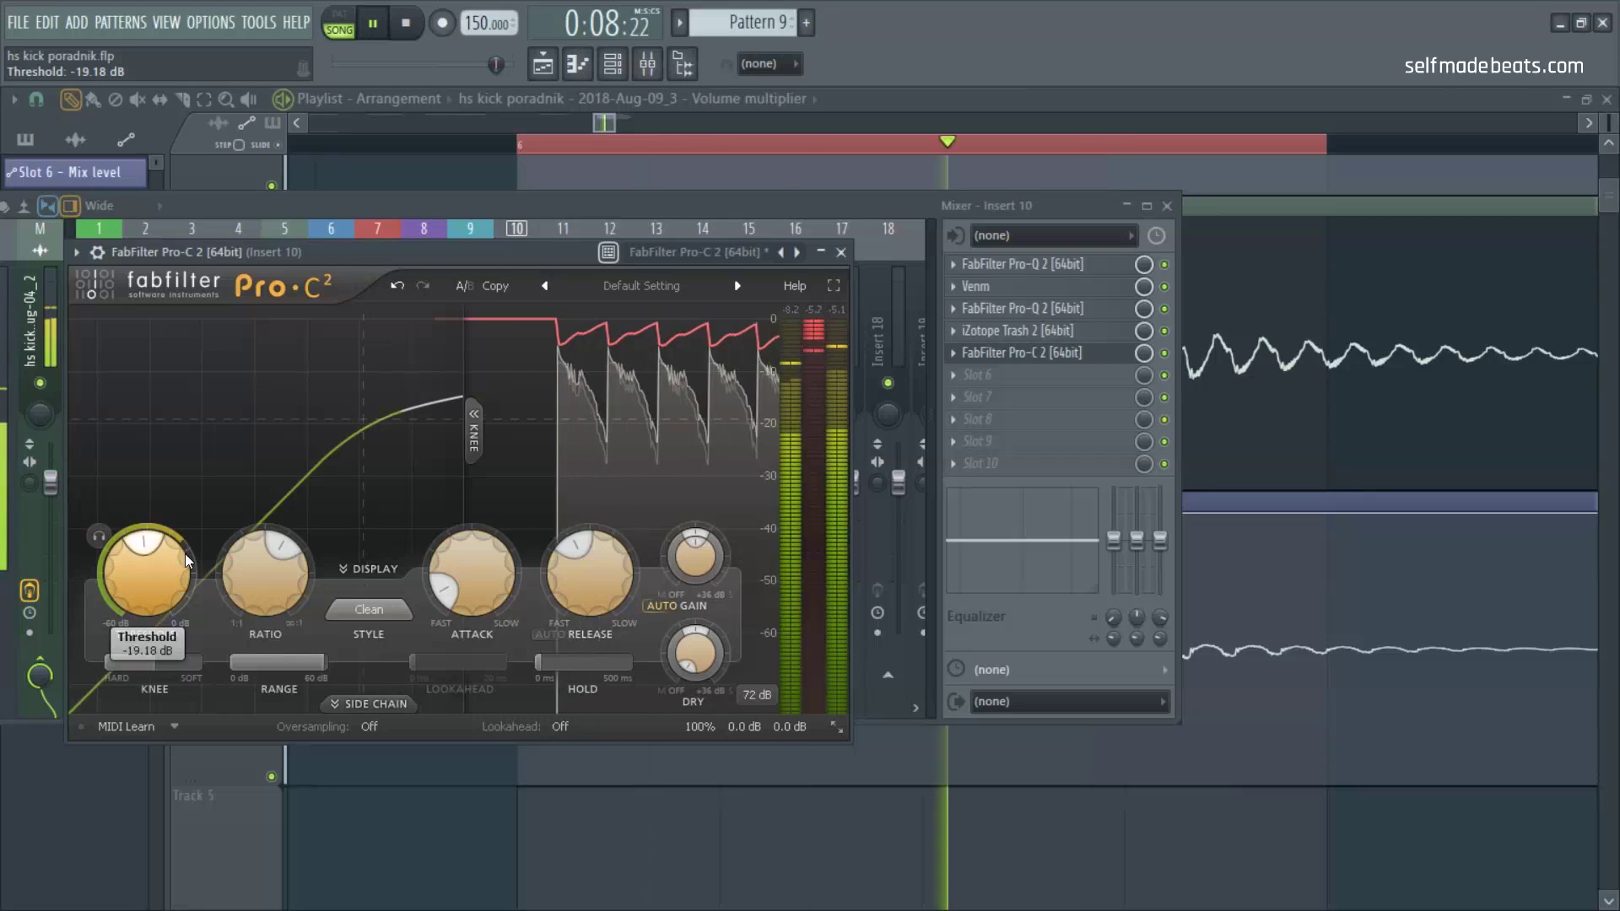
{"action": "left_click_drag", "start_coordinate": [456, 570], "coordinate": [477, 570]}
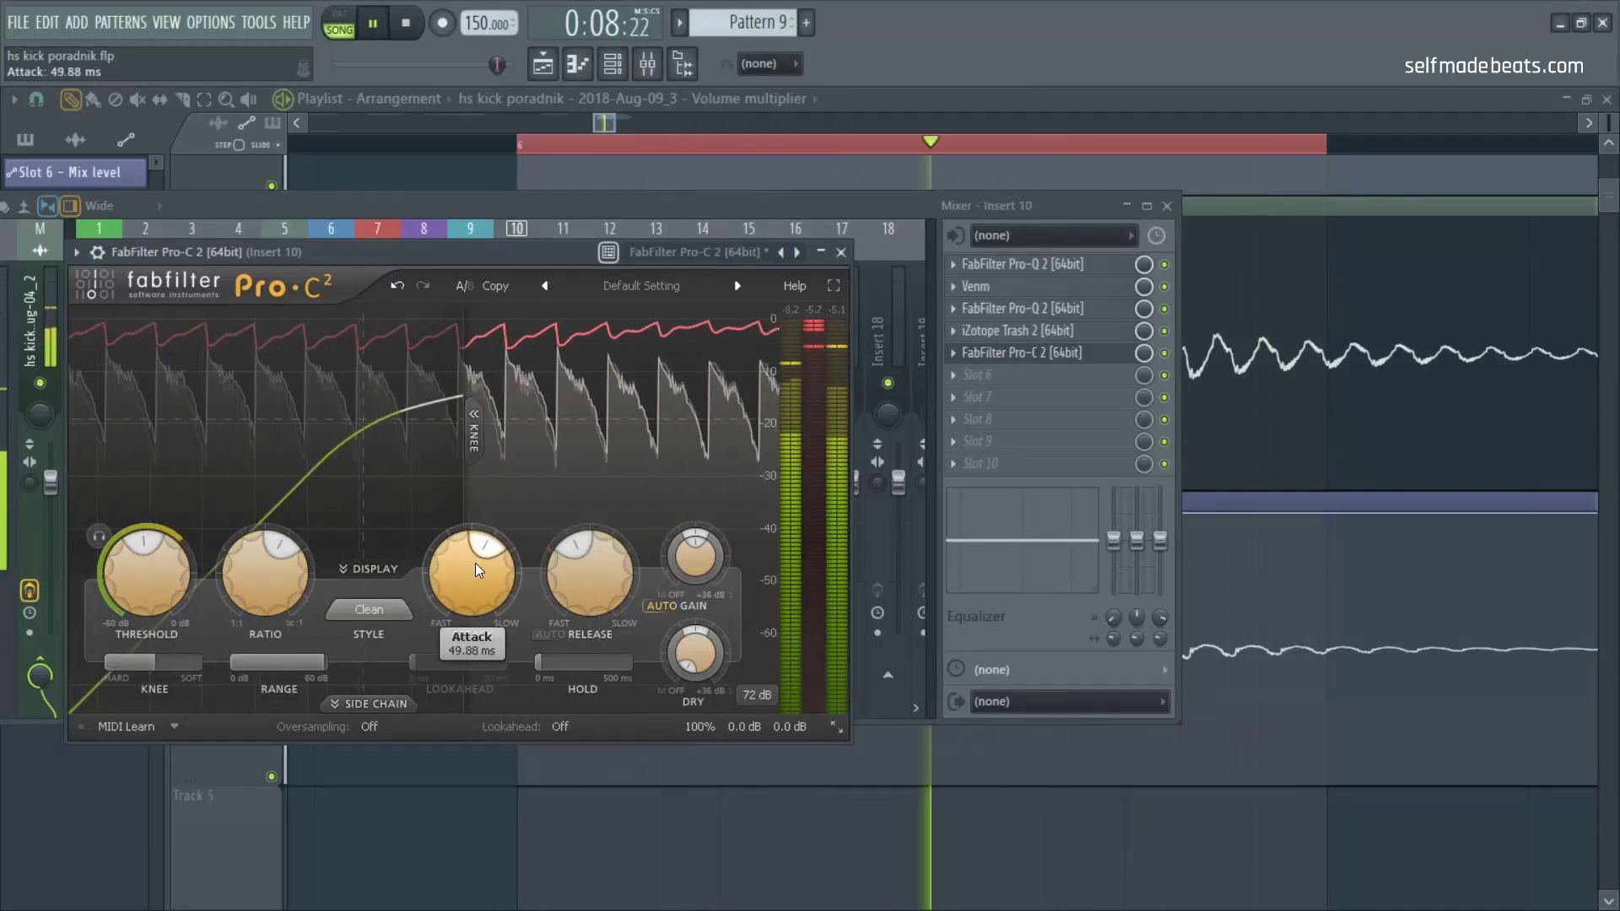
Step: Set the compressor's release to 200 ms and audition it on the looping kick
{"action": "left_click", "coordinate": [584, 554]}
{"action": "left_click_drag", "start_coordinate": [584, 555], "coordinate": [578, 568]}
{"action": "double_click", "coordinate": [578, 569]}
{"action": "type", "text": "200"}
{"action": "key", "text": "Return"}
{"action": "key", "text": "space"}
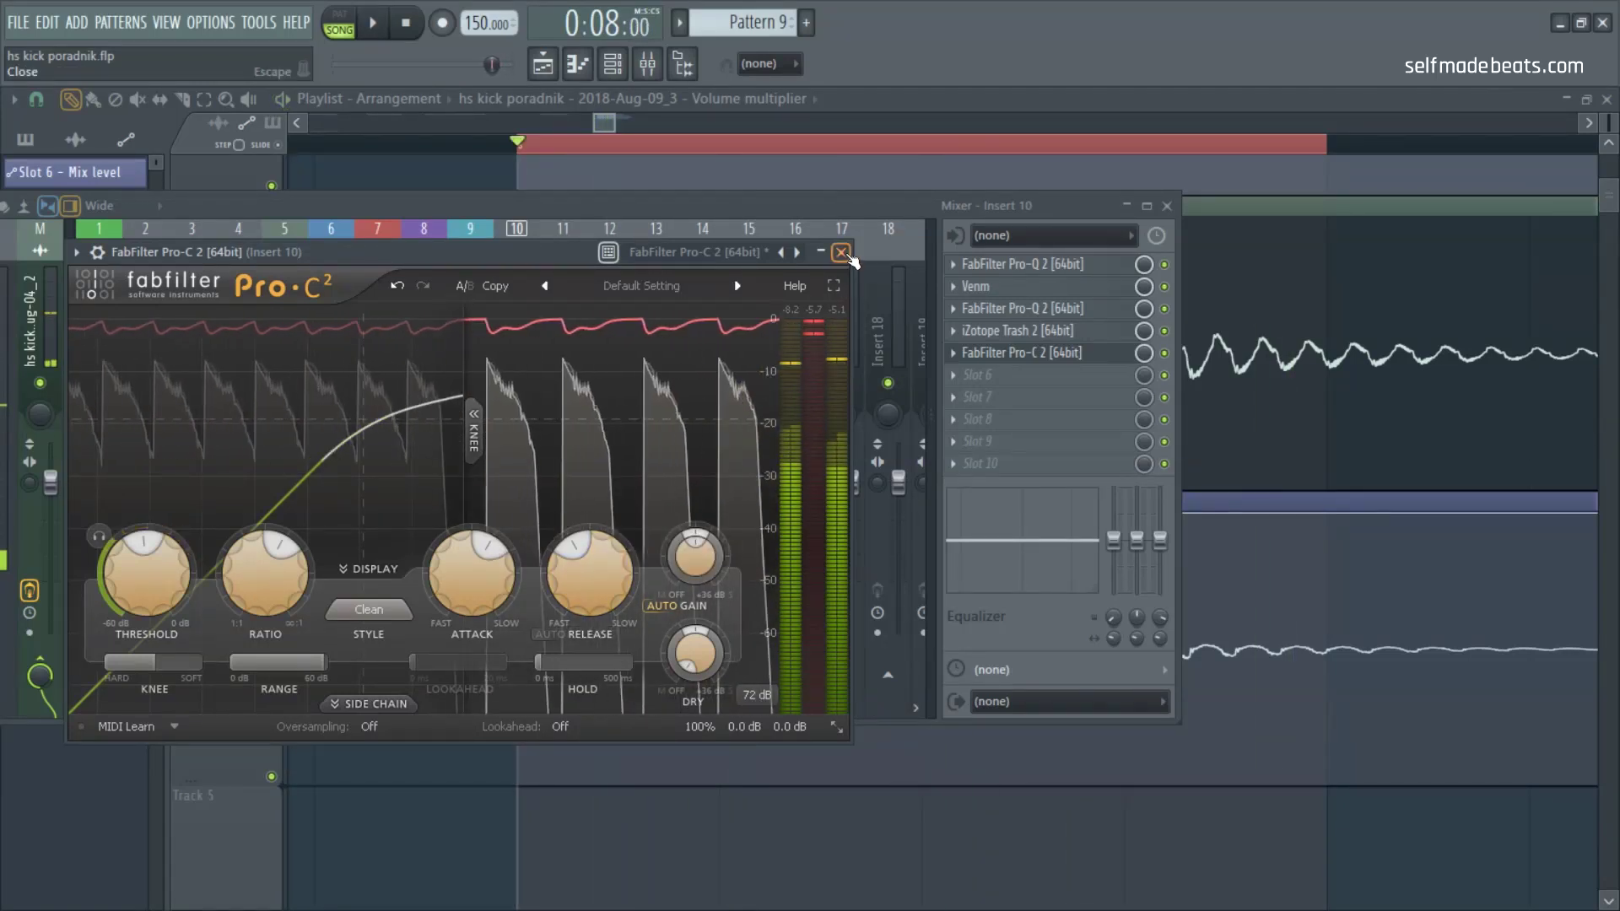
{"action": "mouse_move", "coordinate": [586, 567]}
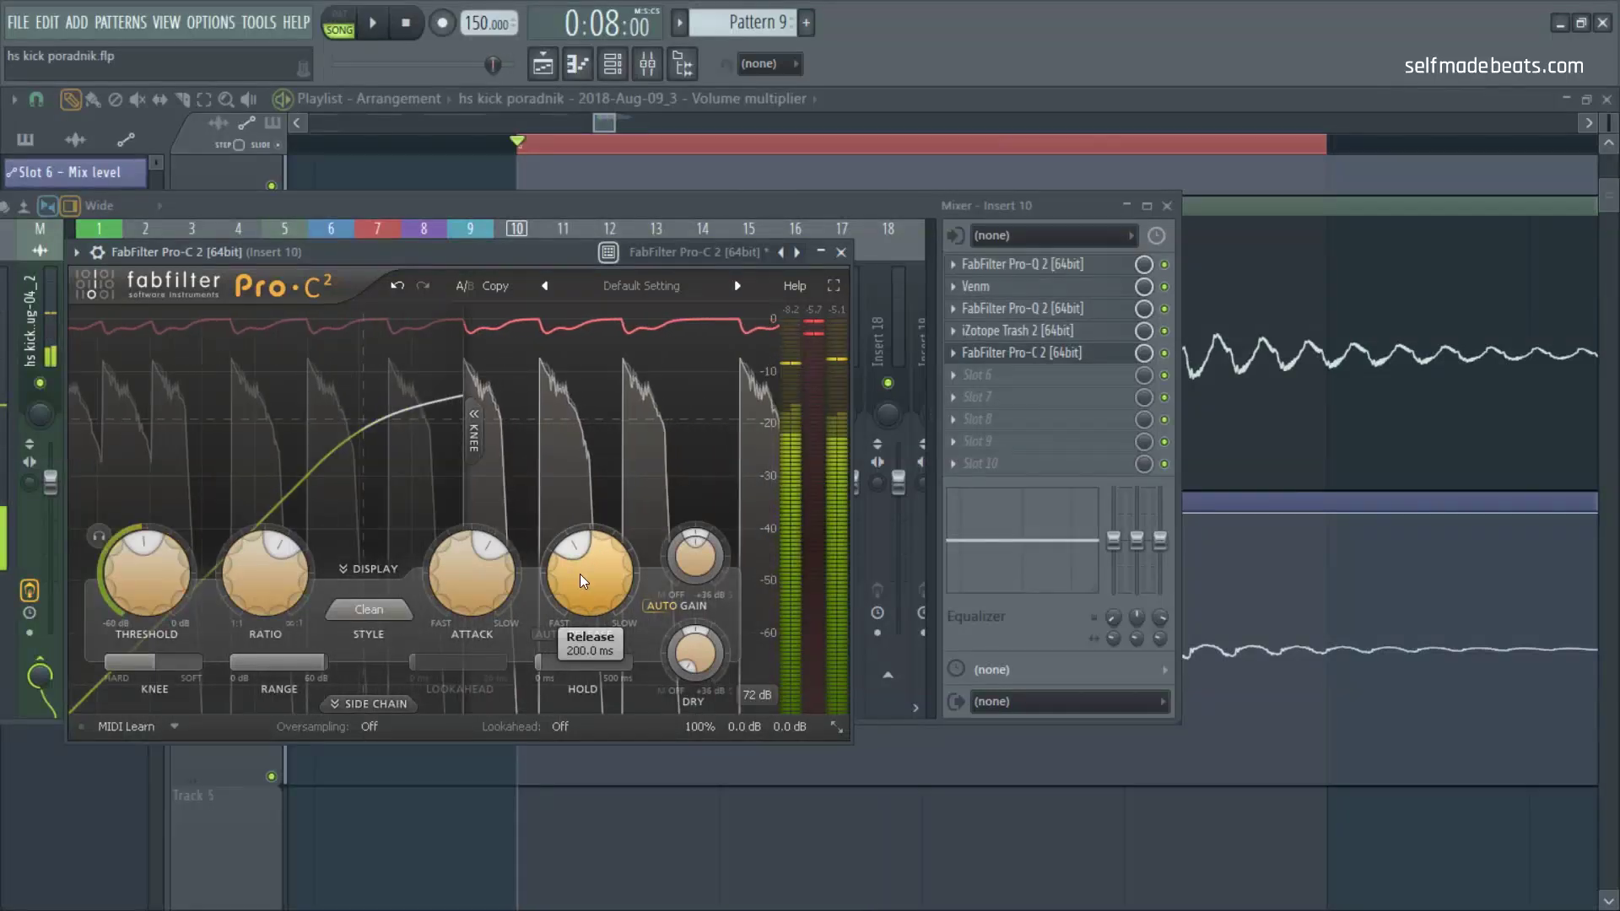
{"action": "key", "text": "space"}
{"action": "mouse_move", "coordinate": [470, 553]}
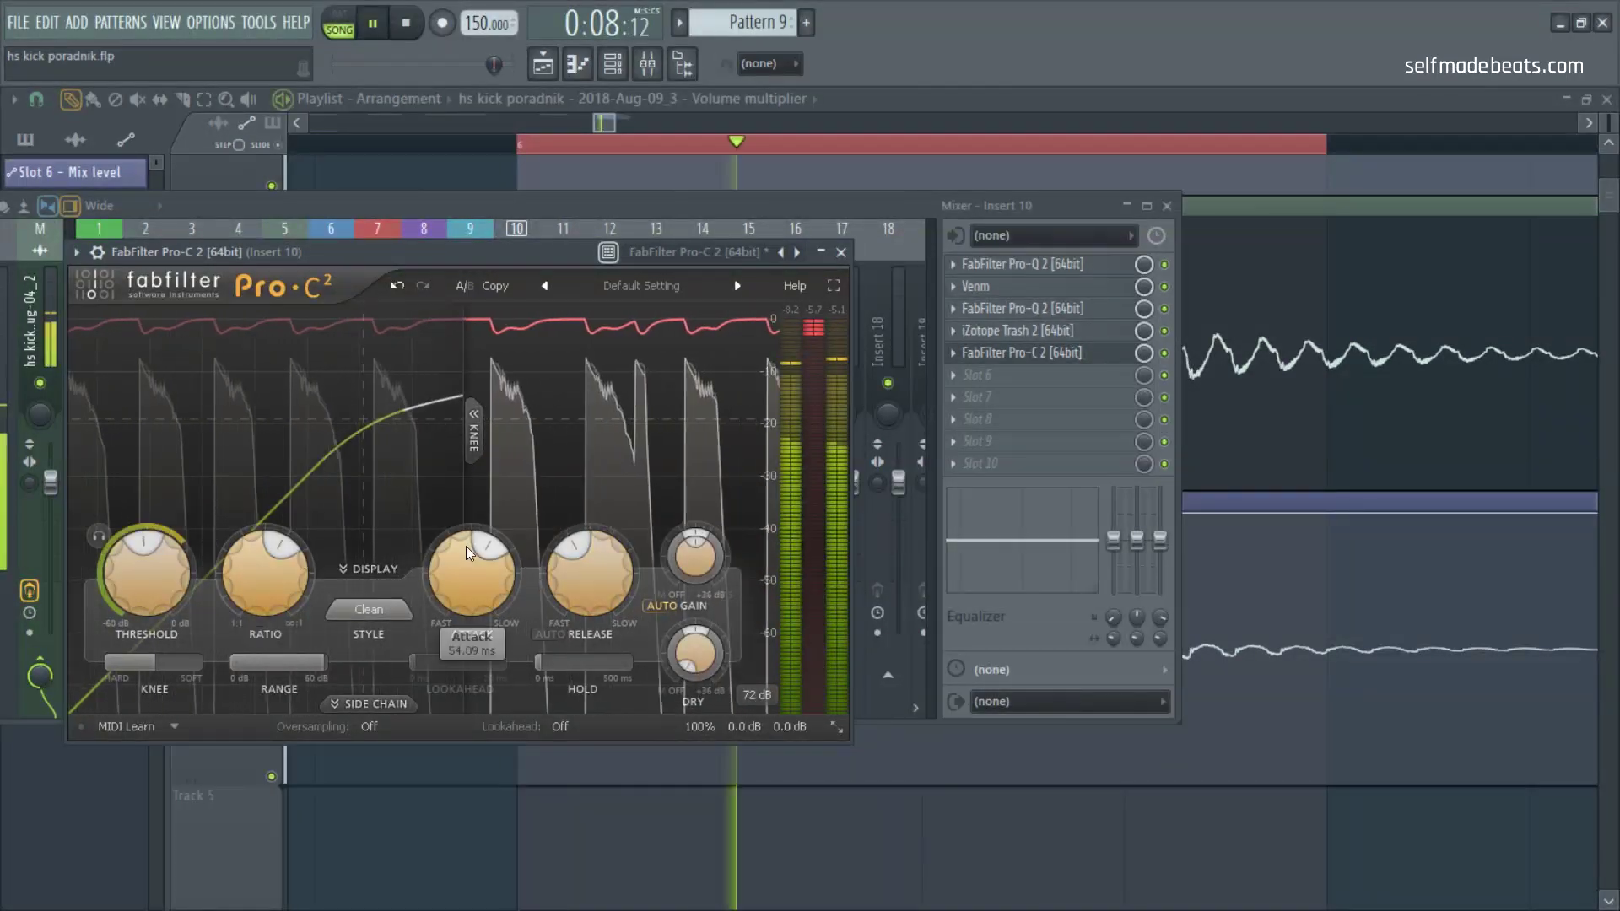
{"action": "key", "text": "space"}
Step: Set the compressor's release to 100 ms, audition the kick and close the compressor
{"action": "double_click", "coordinate": [590, 563]}
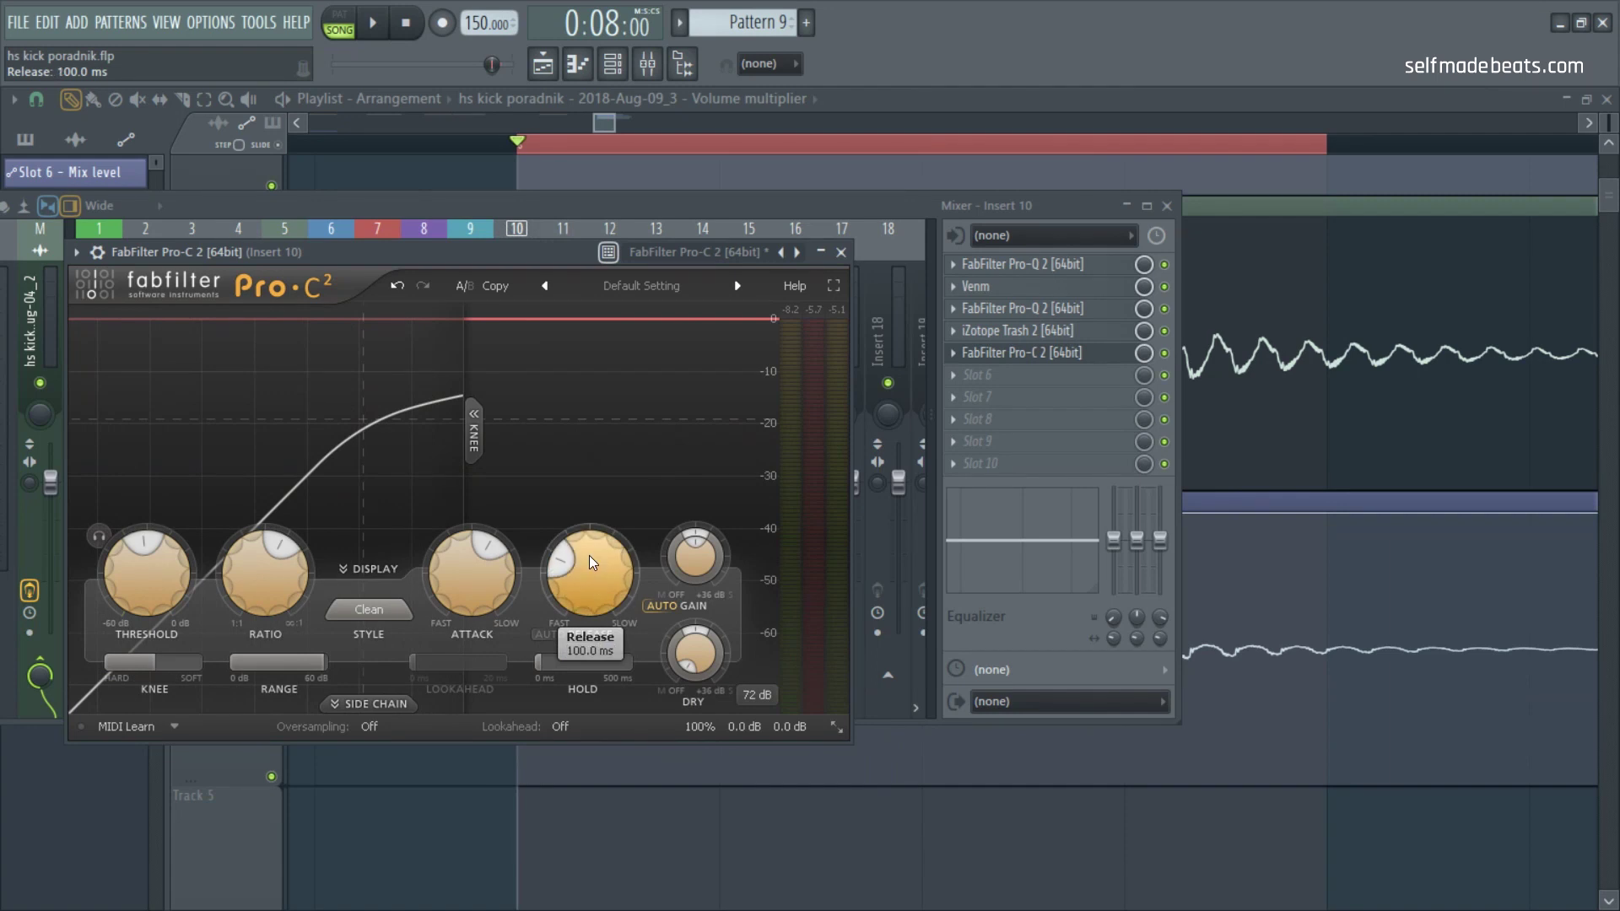
{"action": "key", "text": "space"}
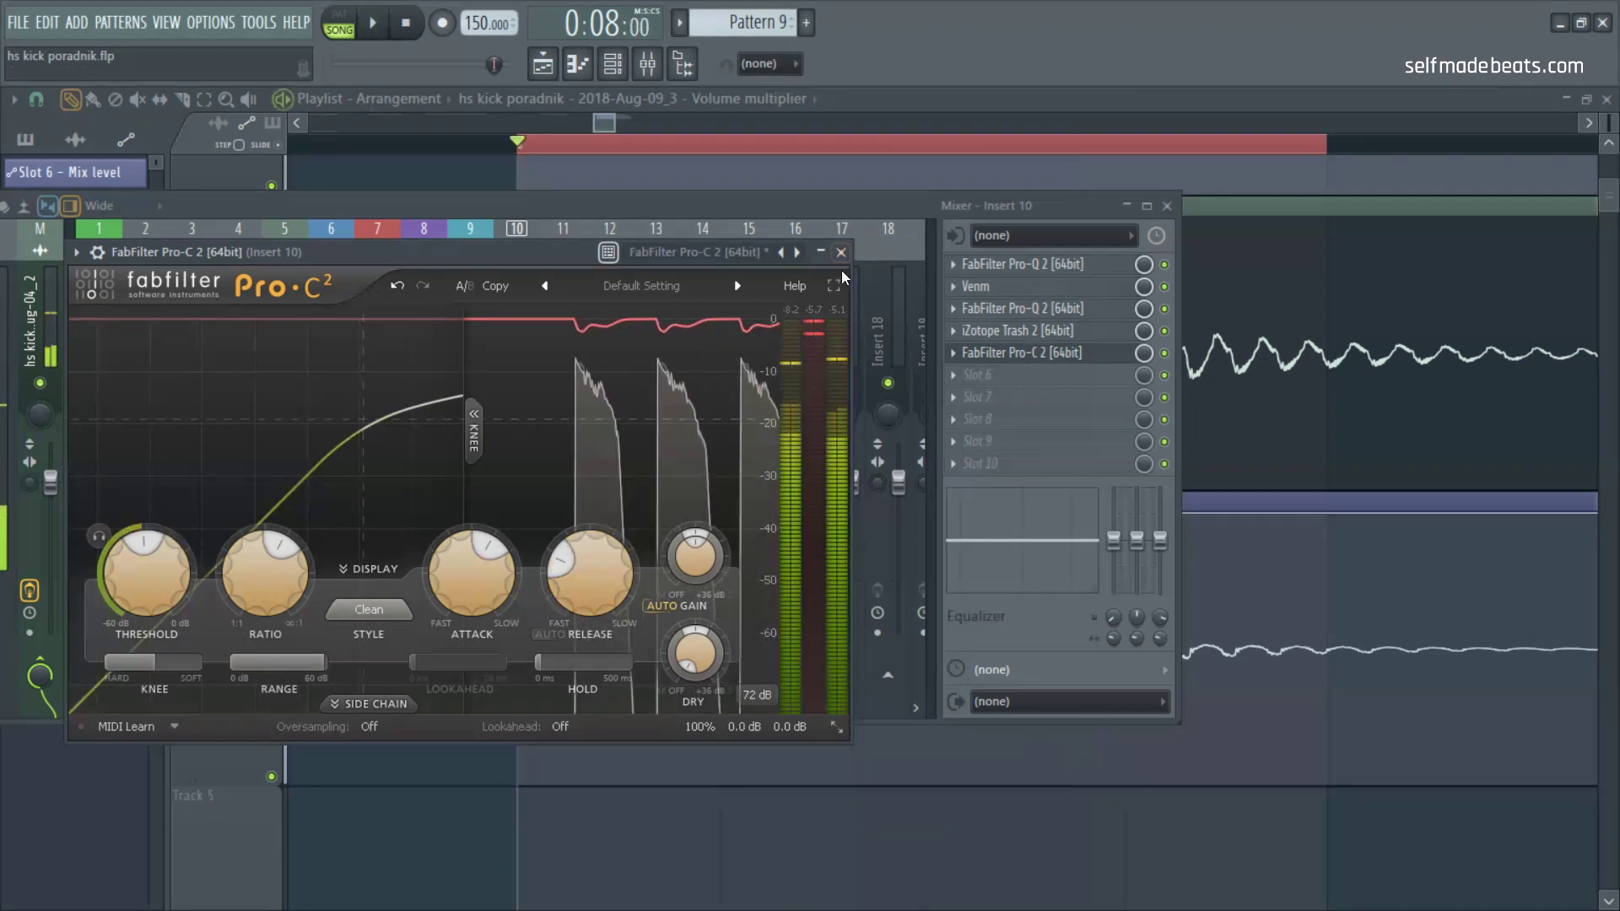
{"action": "left_click", "coordinate": [840, 251]}
Step: Add a second iZotope Trash 2 after the compressor on insert 10 and shift it down to slot 7
{"action": "left_click", "coordinate": [971, 383]}
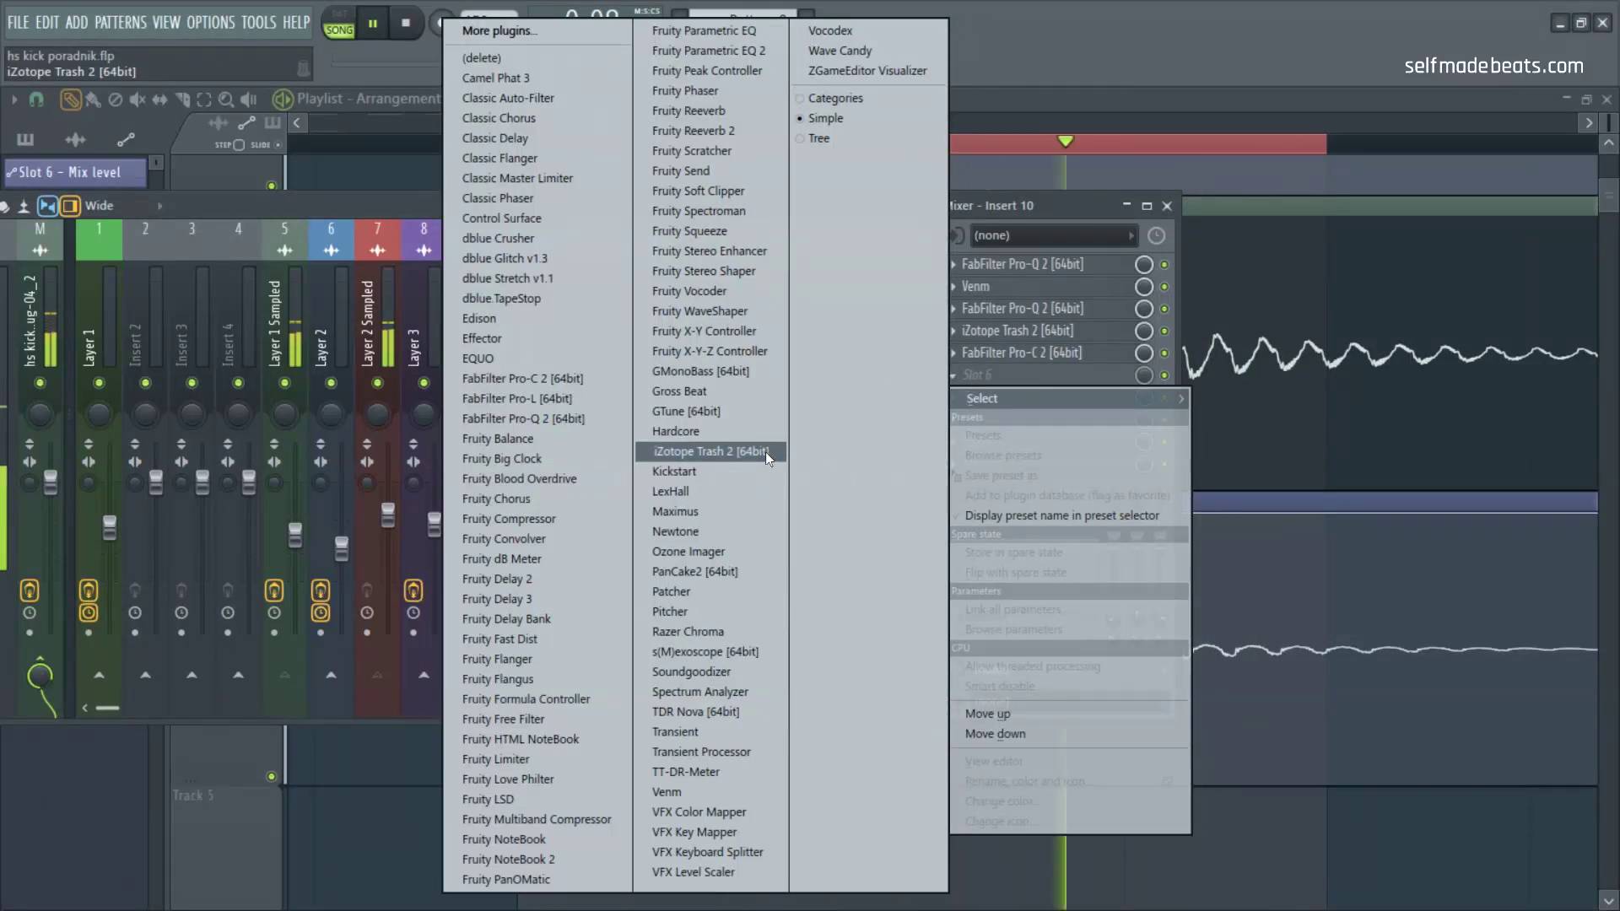
{"action": "left_click", "coordinate": [741, 453]}
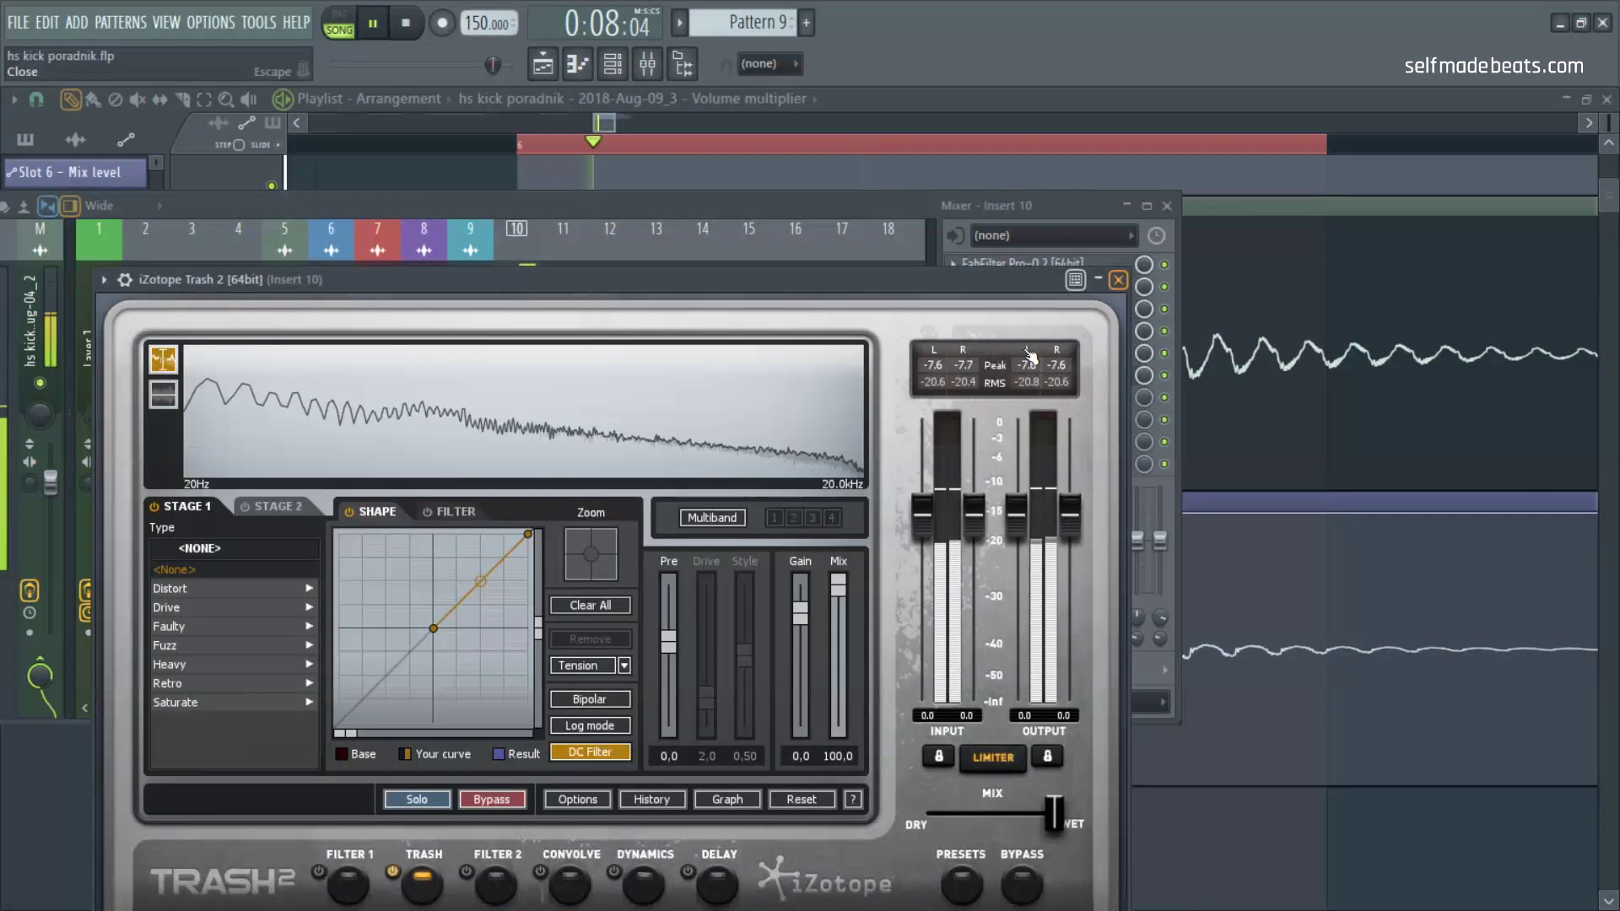
{"action": "left_click", "coordinate": [1065, 290]}
{"action": "left_click", "coordinate": [954, 384]}
{"action": "left_click", "coordinate": [1020, 632]}
Step: Load FabFilter Pro-Q 2 into slot 6 and add a bell cut of -2 dB at about 454 Hz with Q 3.176
{"action": "left_click", "coordinate": [978, 374]}
{"action": "mouse_move", "coordinate": [1013, 398]}
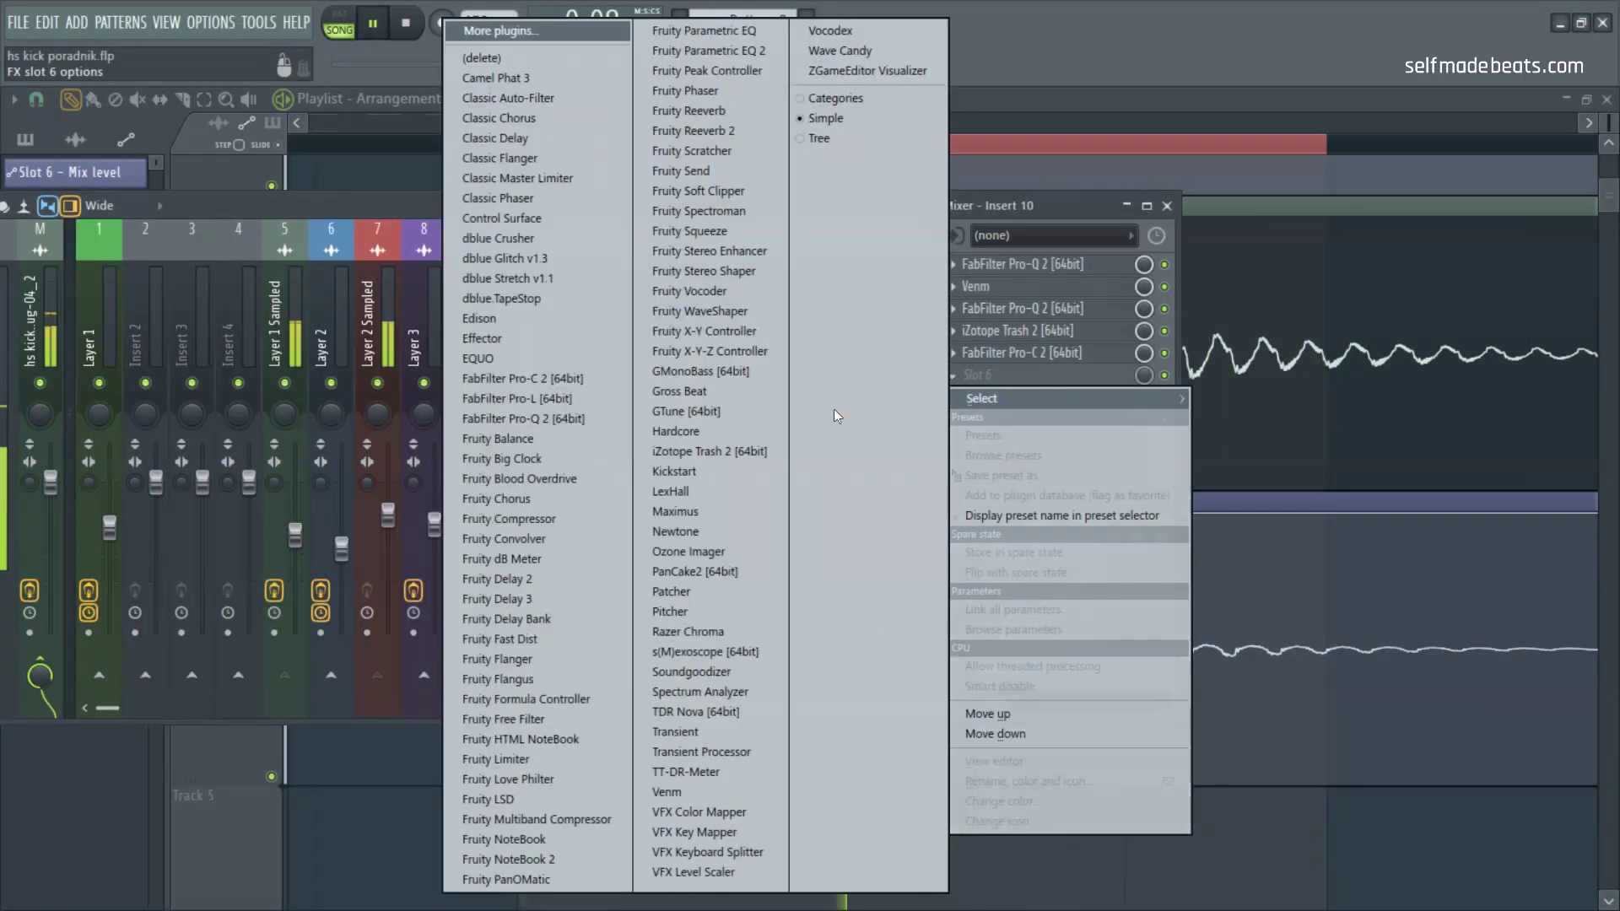
{"action": "left_click", "coordinate": [580, 416]}
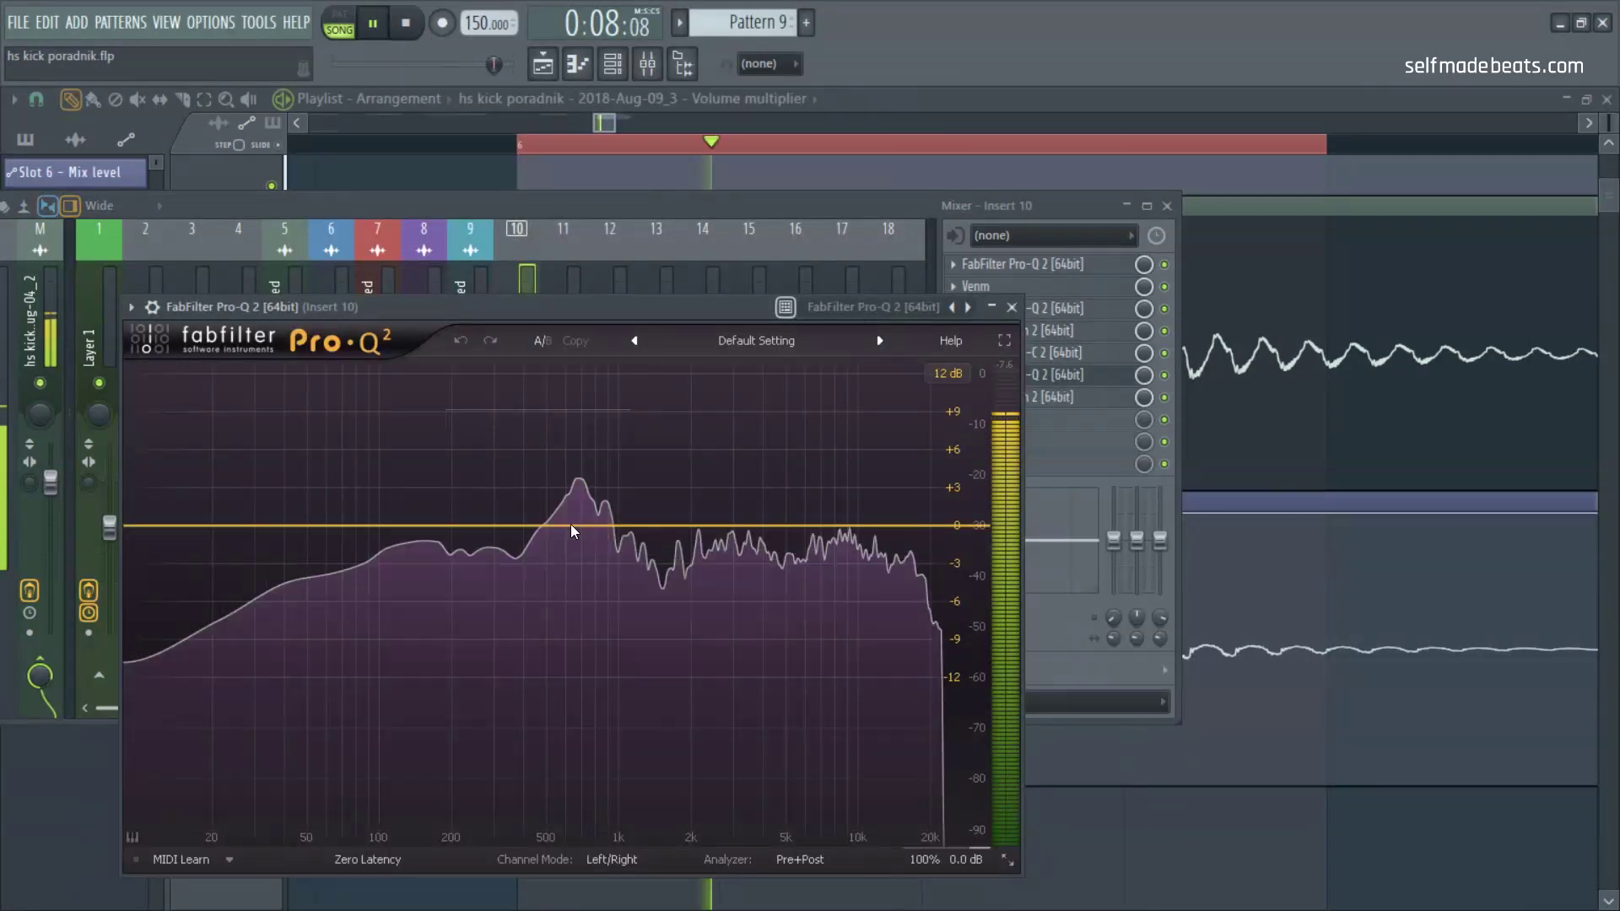
{"action": "left_click", "coordinate": [529, 560]}
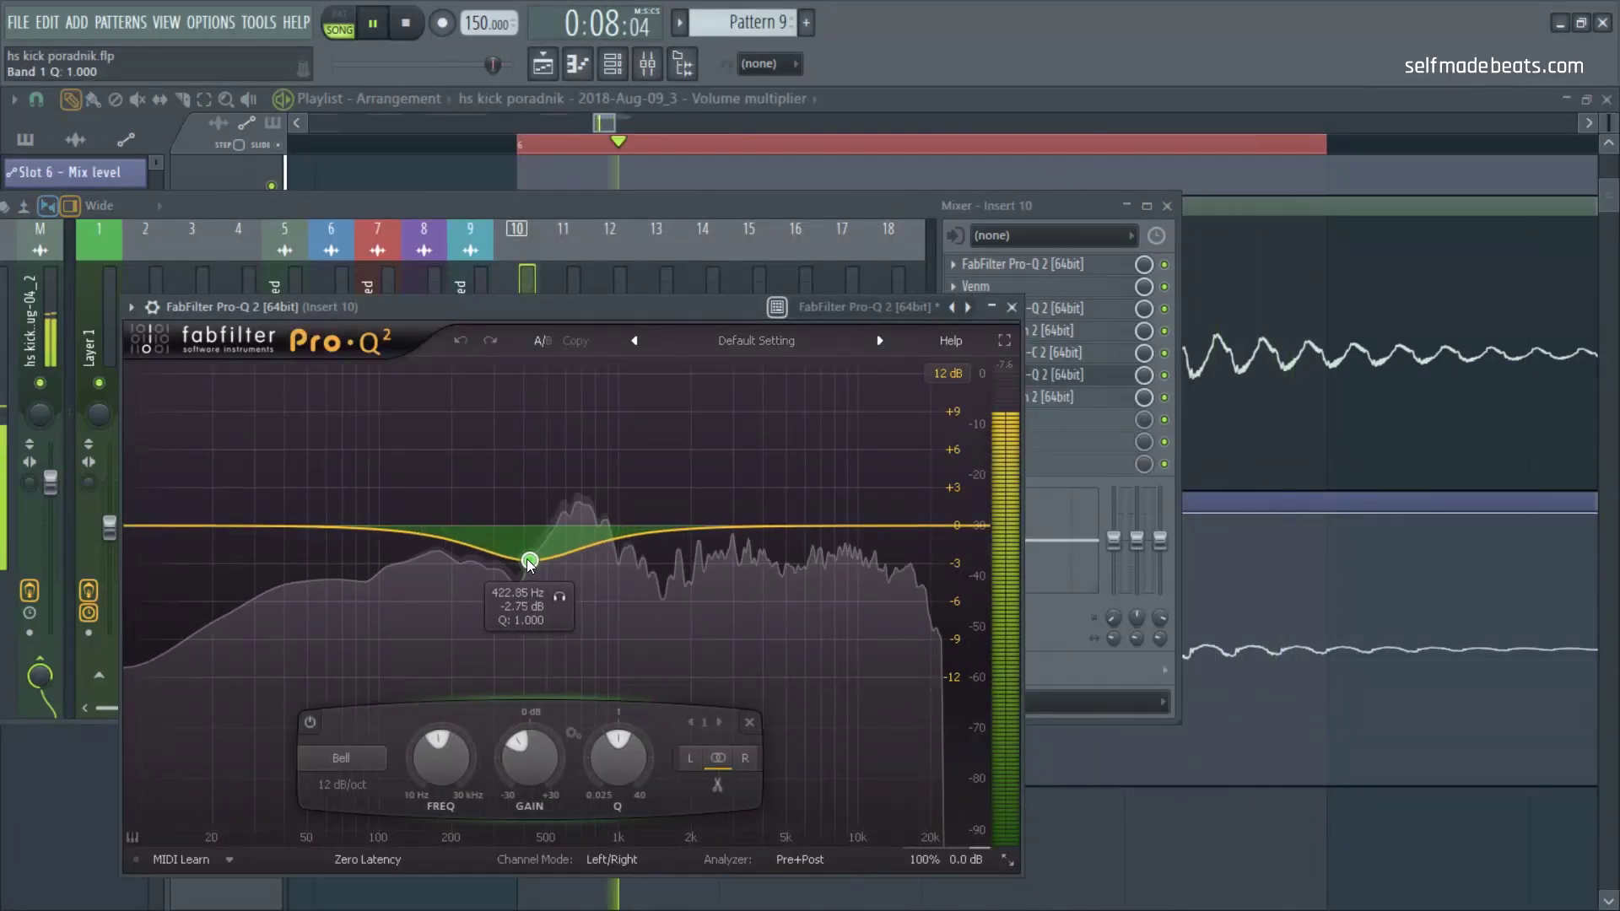
{"action": "scroll", "coordinate": [532, 562], "scroll_direction": "up", "scroll_amount": 4}
{"action": "left_click_drag", "start_coordinate": [538, 573], "coordinate": [537, 553]}
{"action": "scroll", "coordinate": [539, 586], "scroll_direction": "up", "scroll_amount": 5}
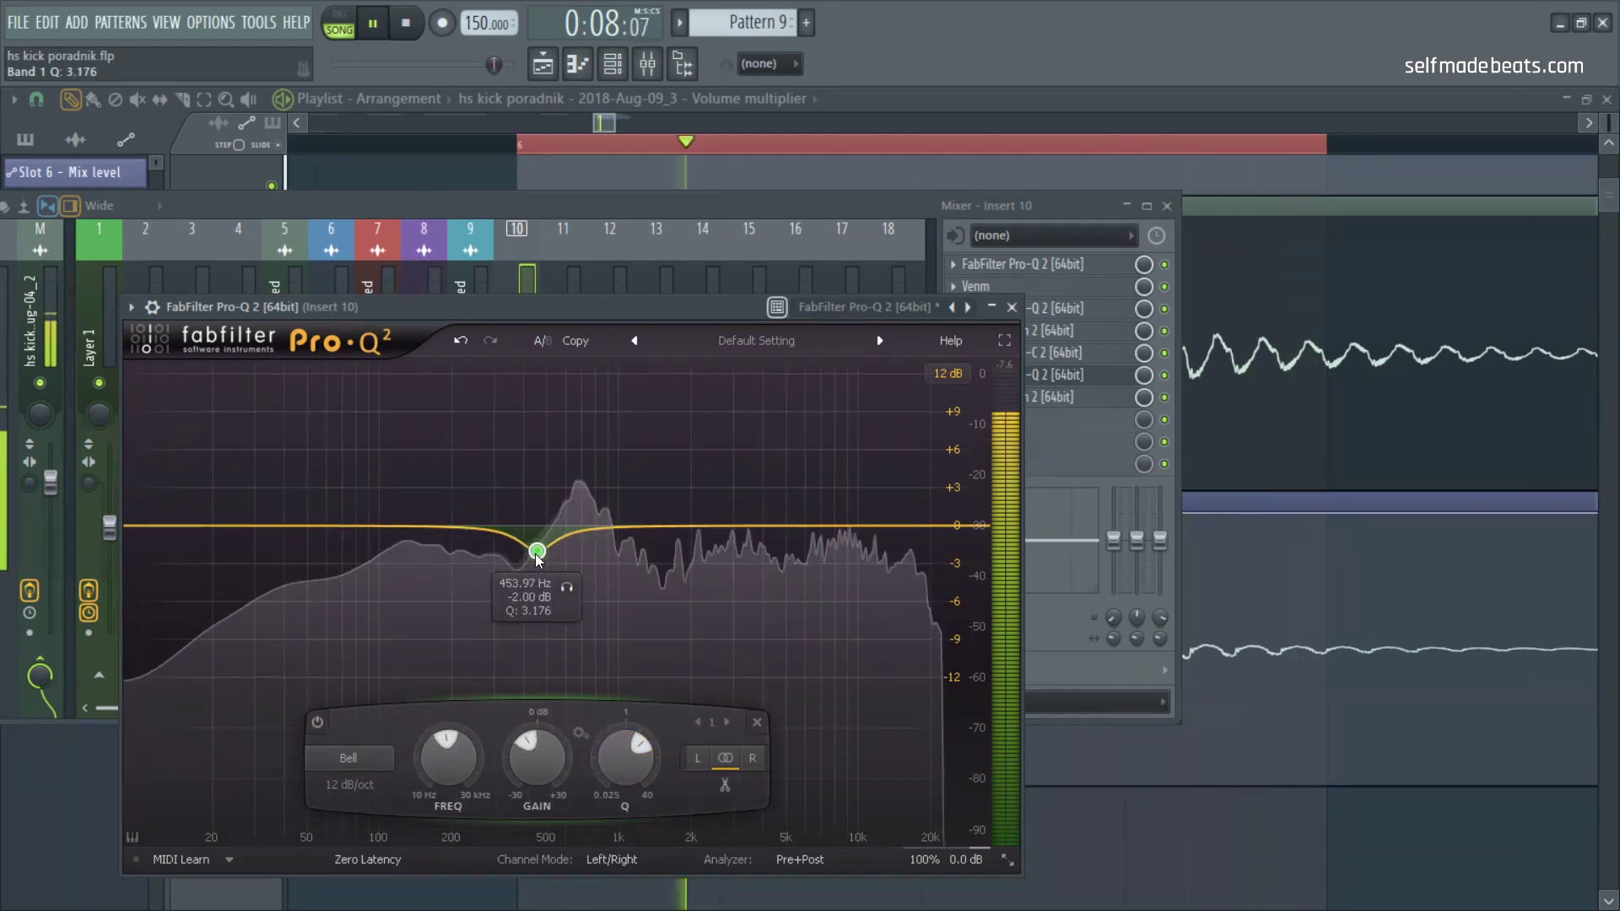
Step: Add a second, narrow bell cut of about -2 dB just below 1 kHz with Q 8.151 and close the EQ
{"action": "double_click", "coordinate": [613, 547]}
{"action": "scroll", "coordinate": [714, 739], "scroll_direction": "up", "scroll_amount": 3}
{"action": "scroll", "coordinate": [714, 739], "scroll_direction": "up", "scroll_amount": 1}
{"action": "left_click_drag", "start_coordinate": [643, 583], "coordinate": [629, 592]}
{"action": "scroll", "coordinate": [690, 743], "scroll_direction": "up", "scroll_amount": 10}
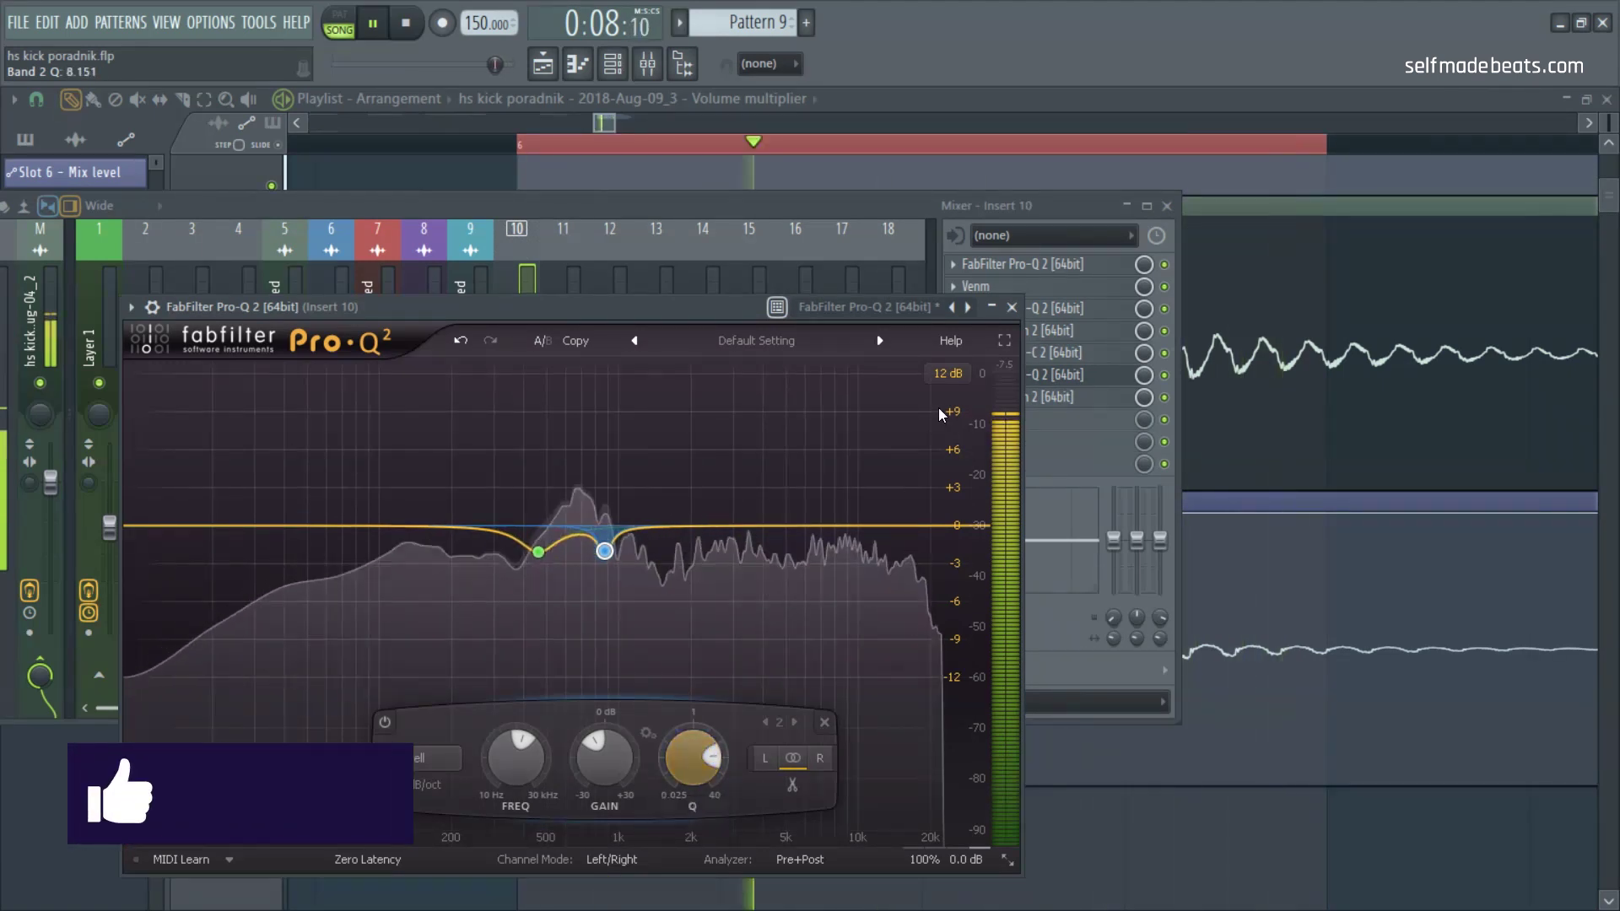
{"action": "left_click", "coordinate": [1022, 374]}
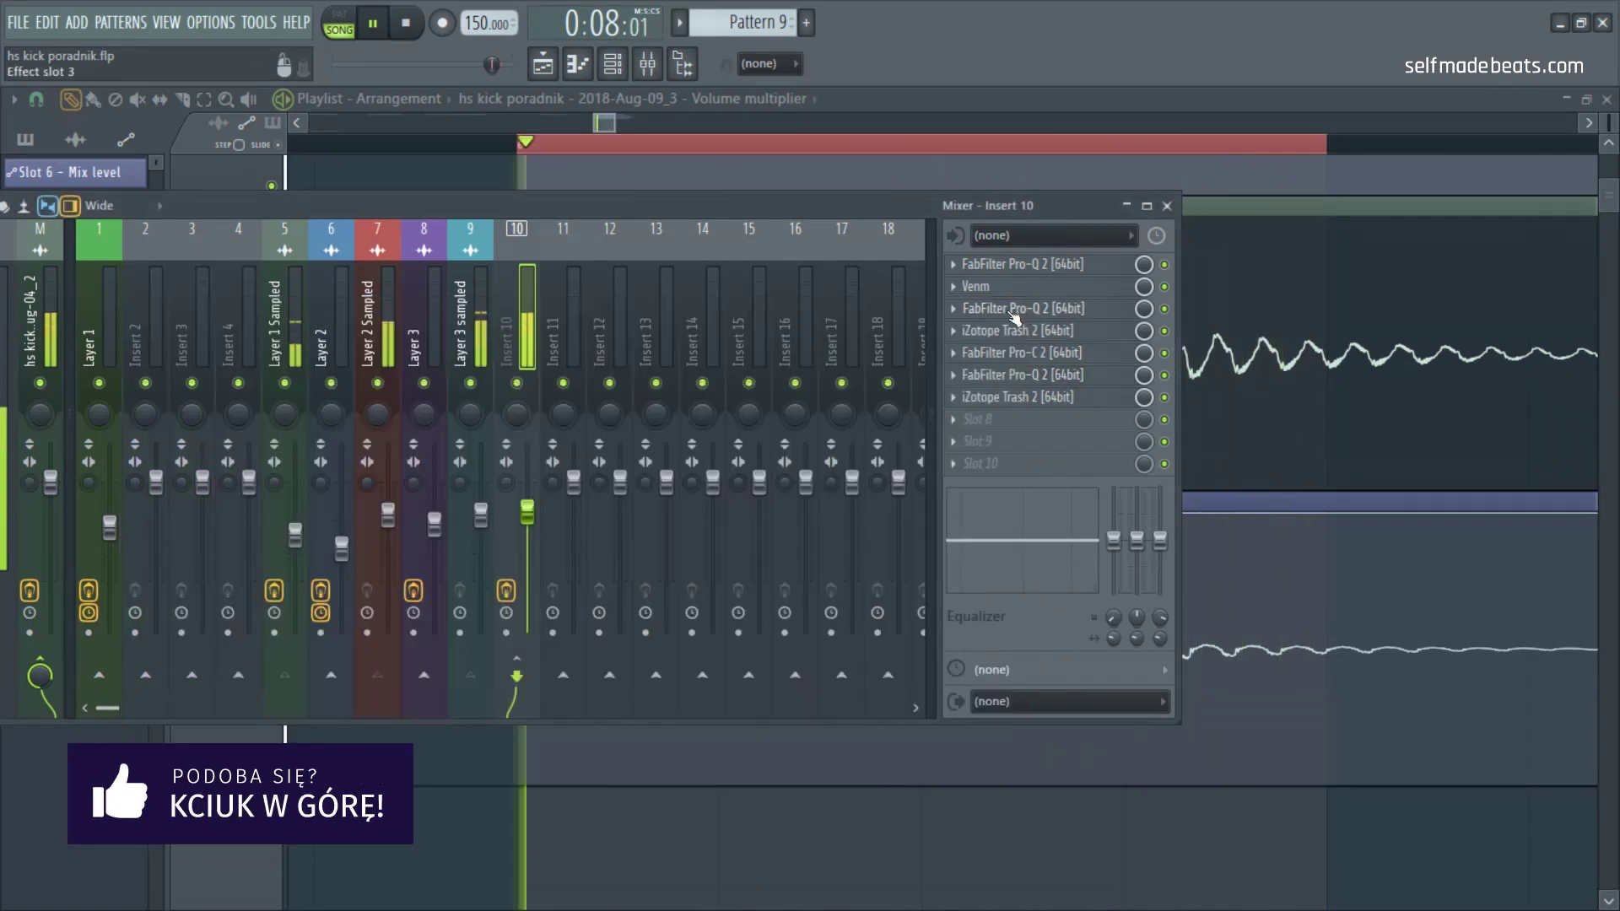
Step: Open the Trash 2 in slot 7 and audition its Stage 1 Distort types from Amp Drainer through Sandpaper
{"action": "left_click", "coordinate": [996, 398]}
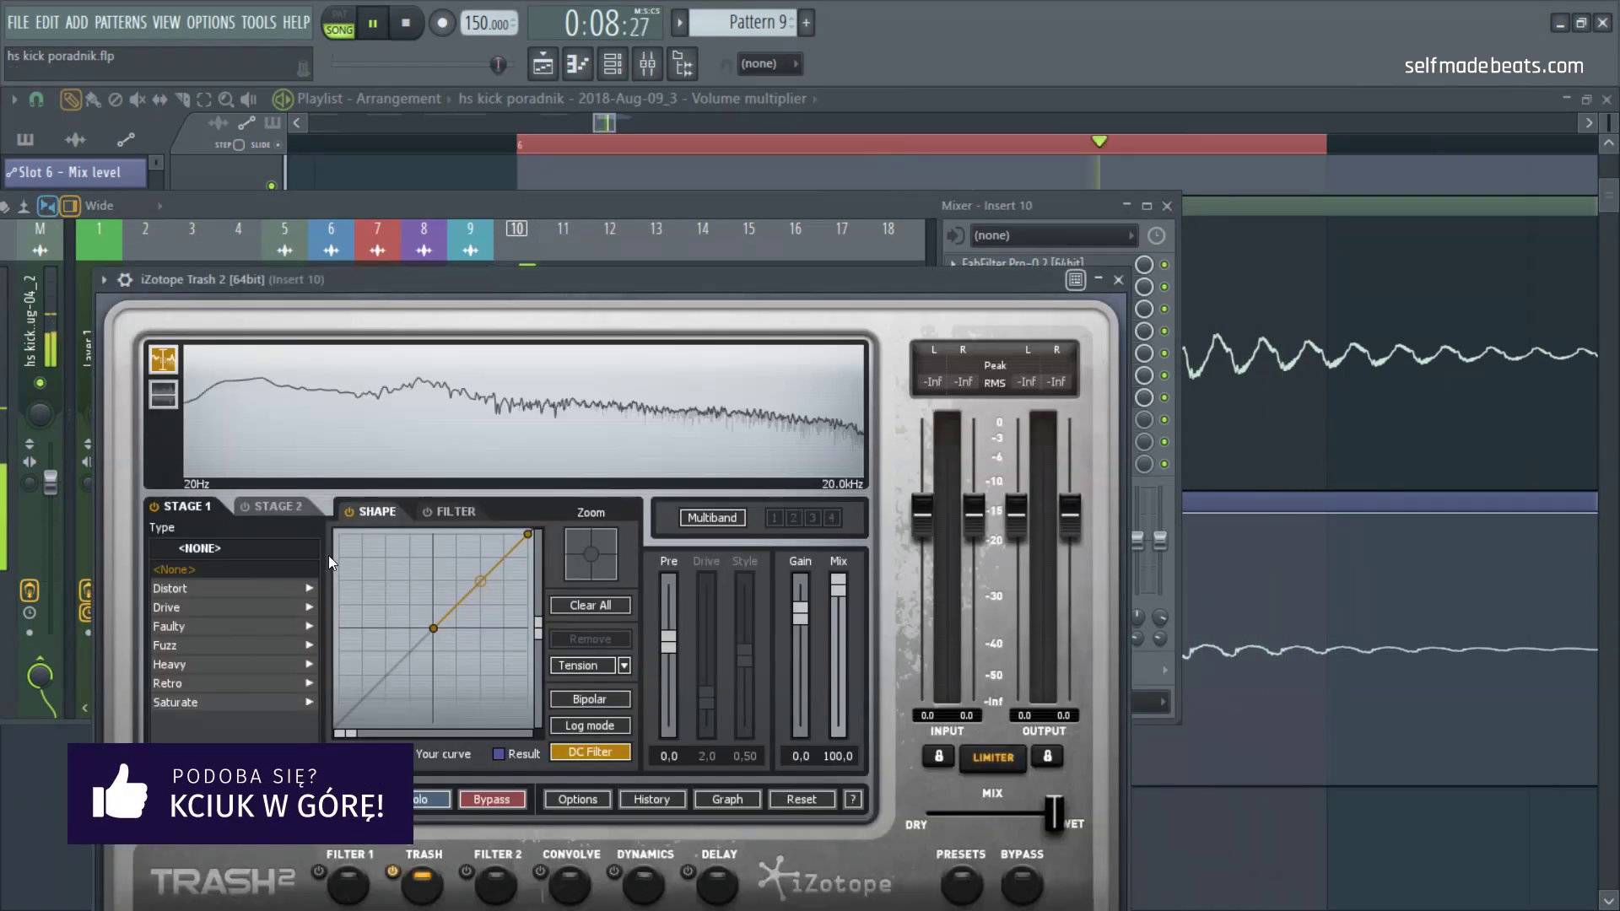
{"action": "left_click", "coordinate": [183, 588]}
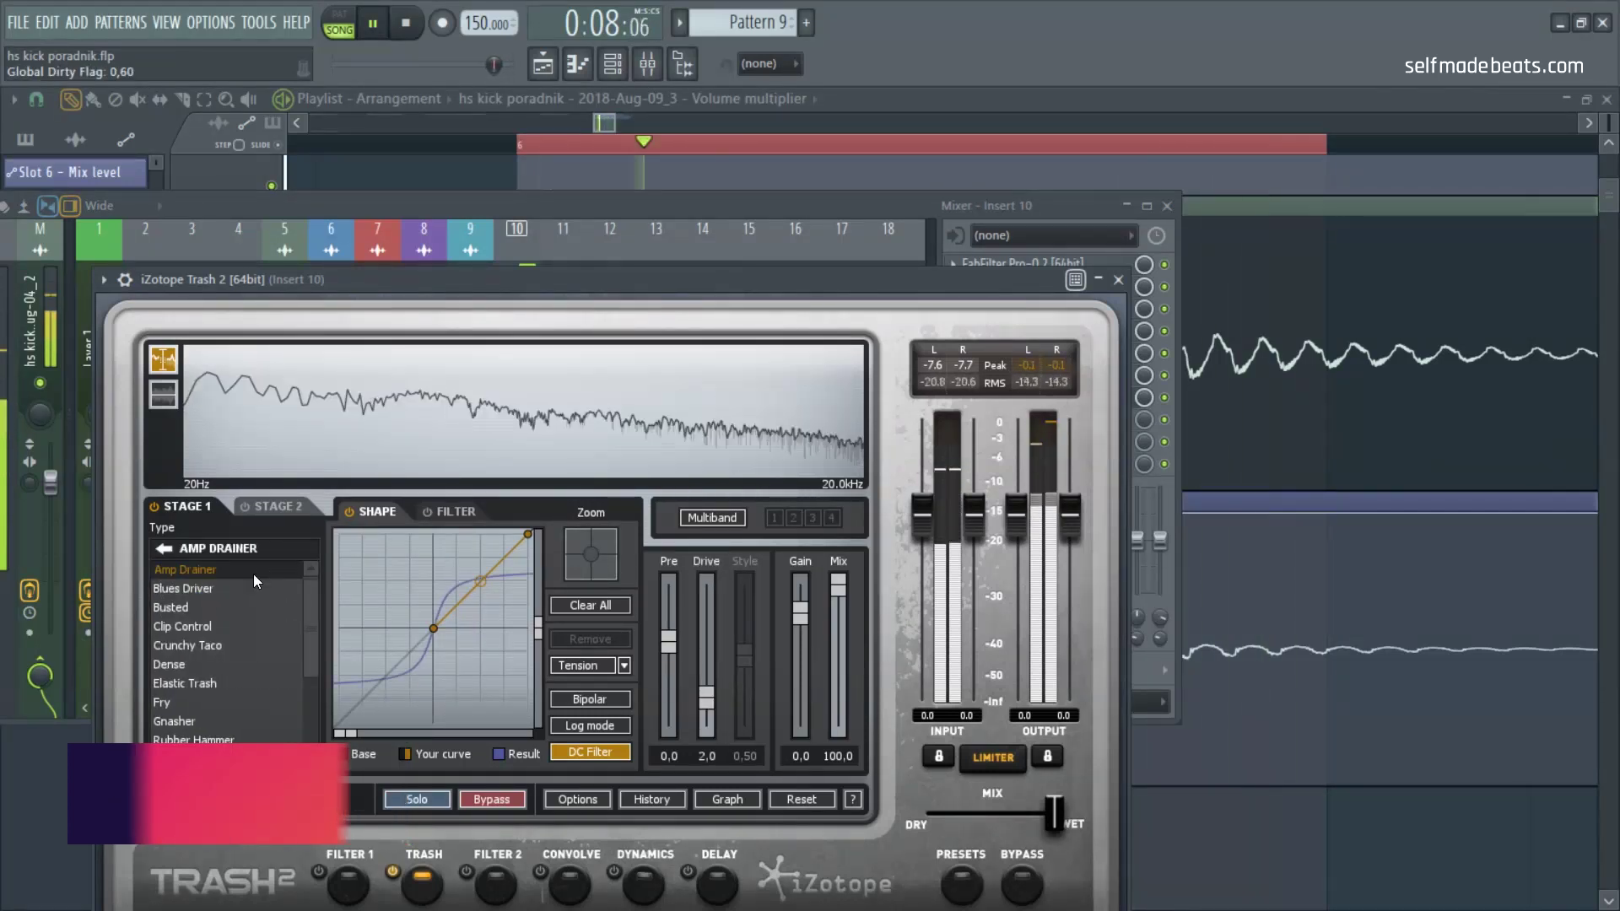
{"action": "left_click", "coordinate": [246, 608]}
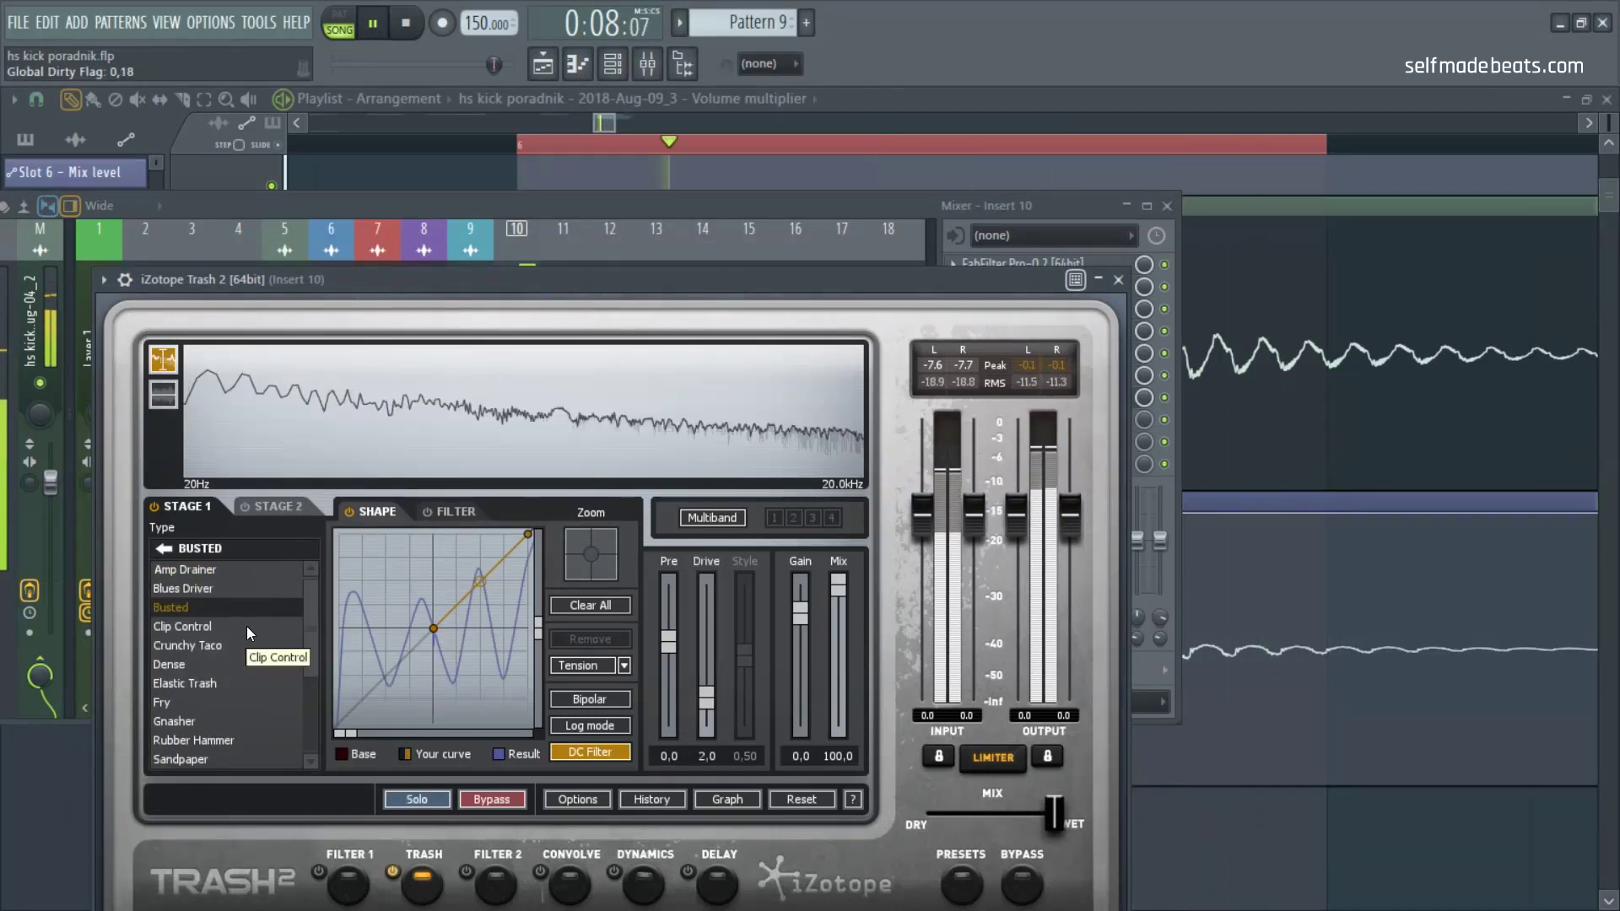
{"action": "left_click", "coordinate": [247, 626]}
{"action": "left_click", "coordinate": [250, 650]}
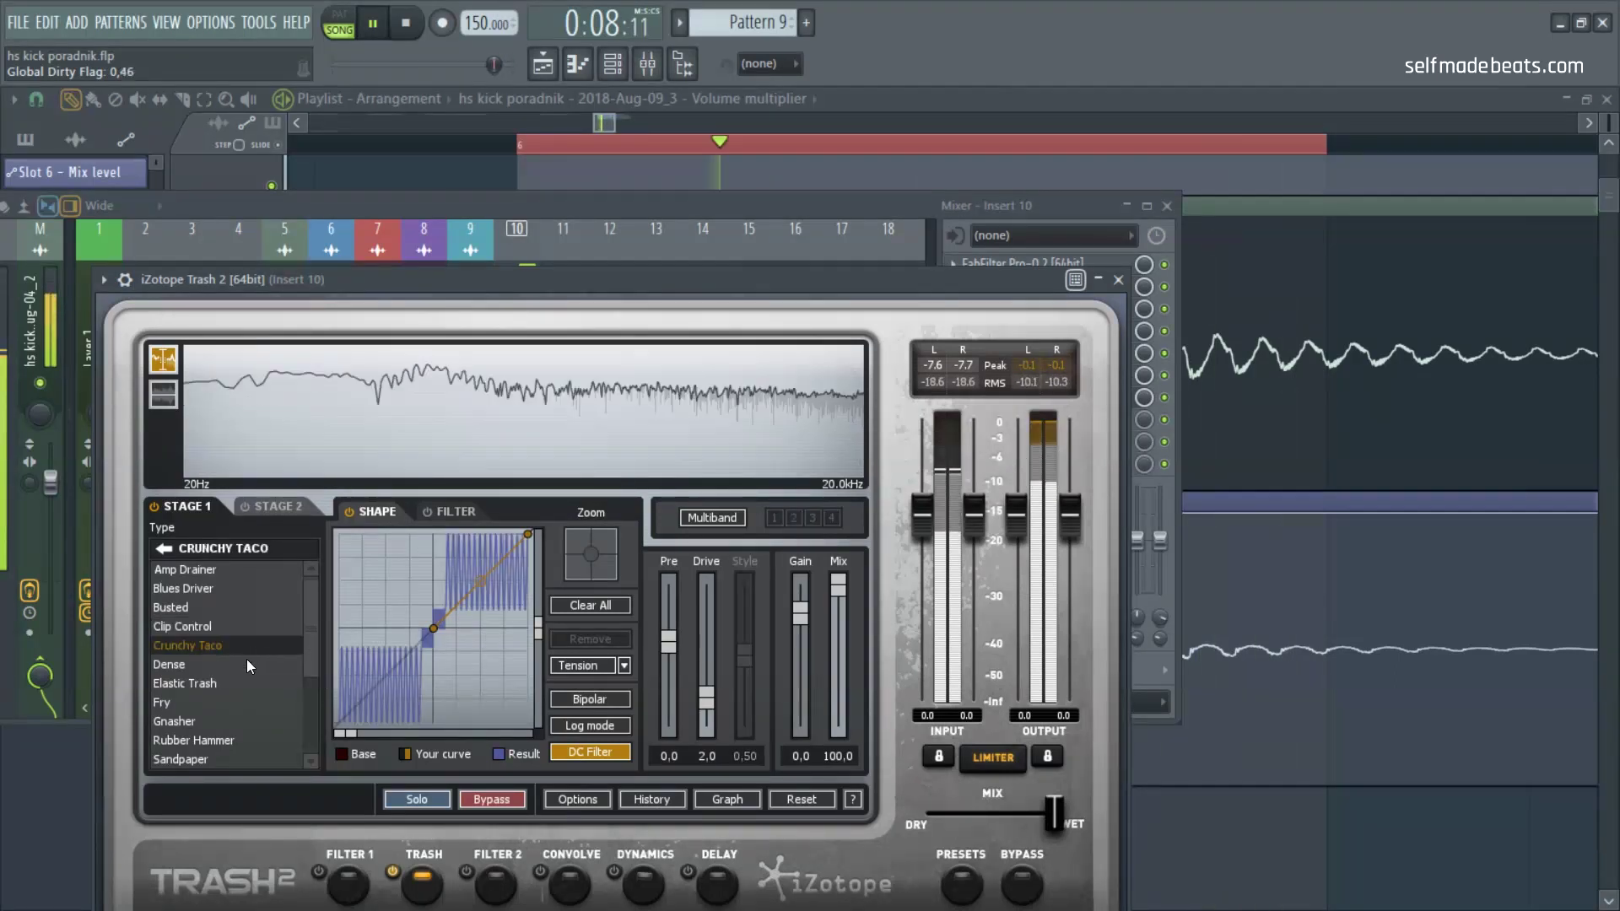
{"action": "left_click", "coordinate": [242, 666]}
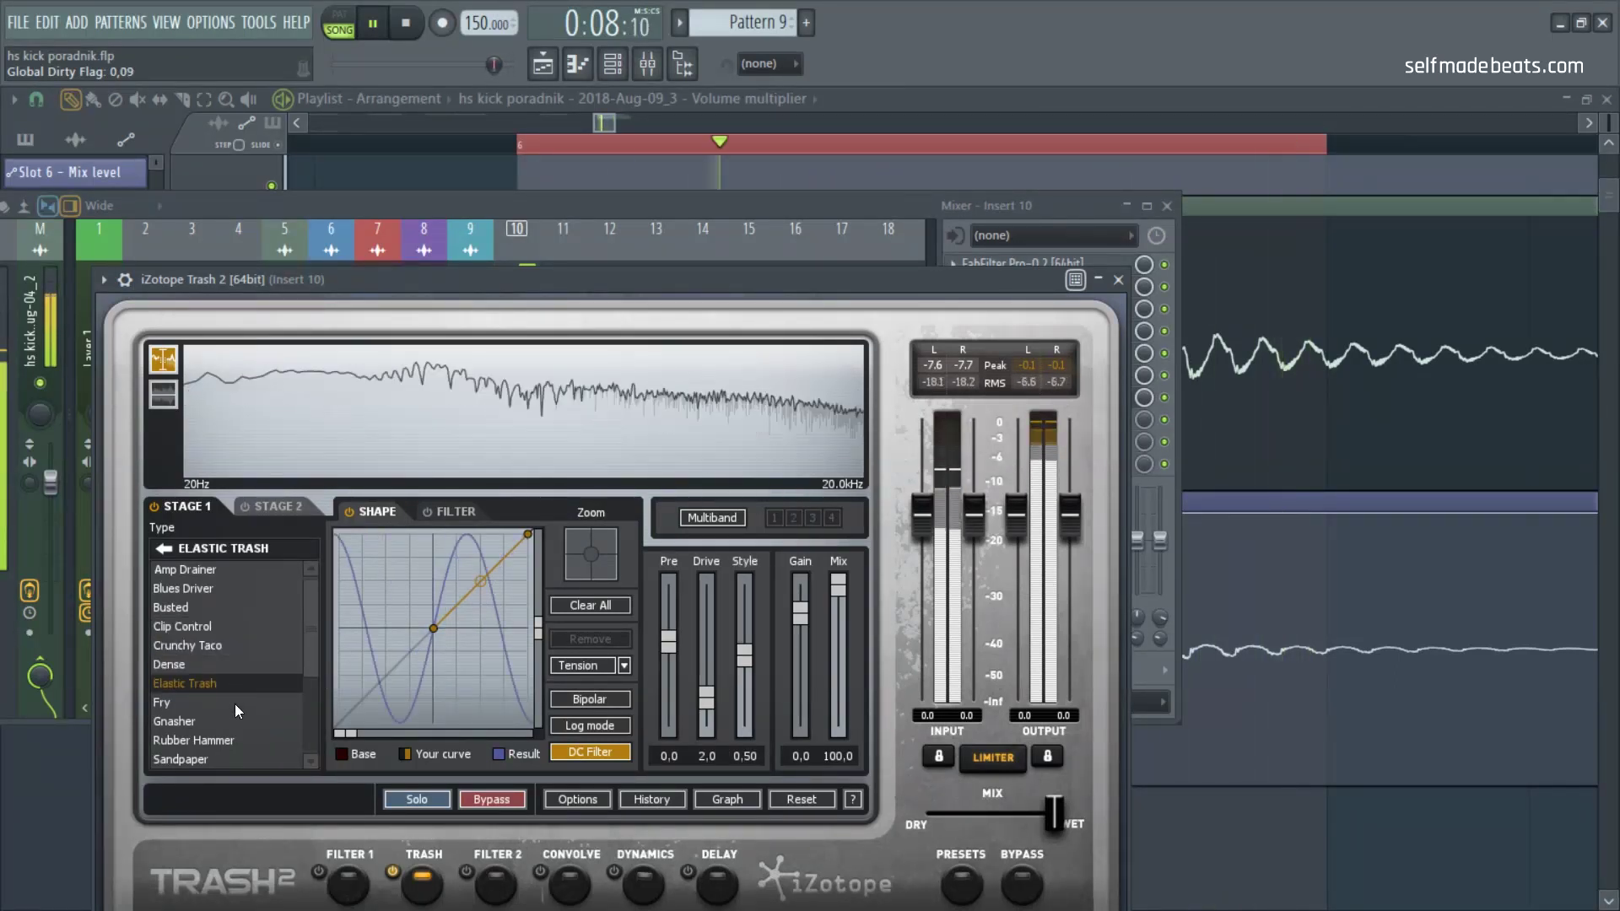
{"action": "left_click", "coordinate": [234, 703]}
{"action": "left_click", "coordinate": [282, 720]}
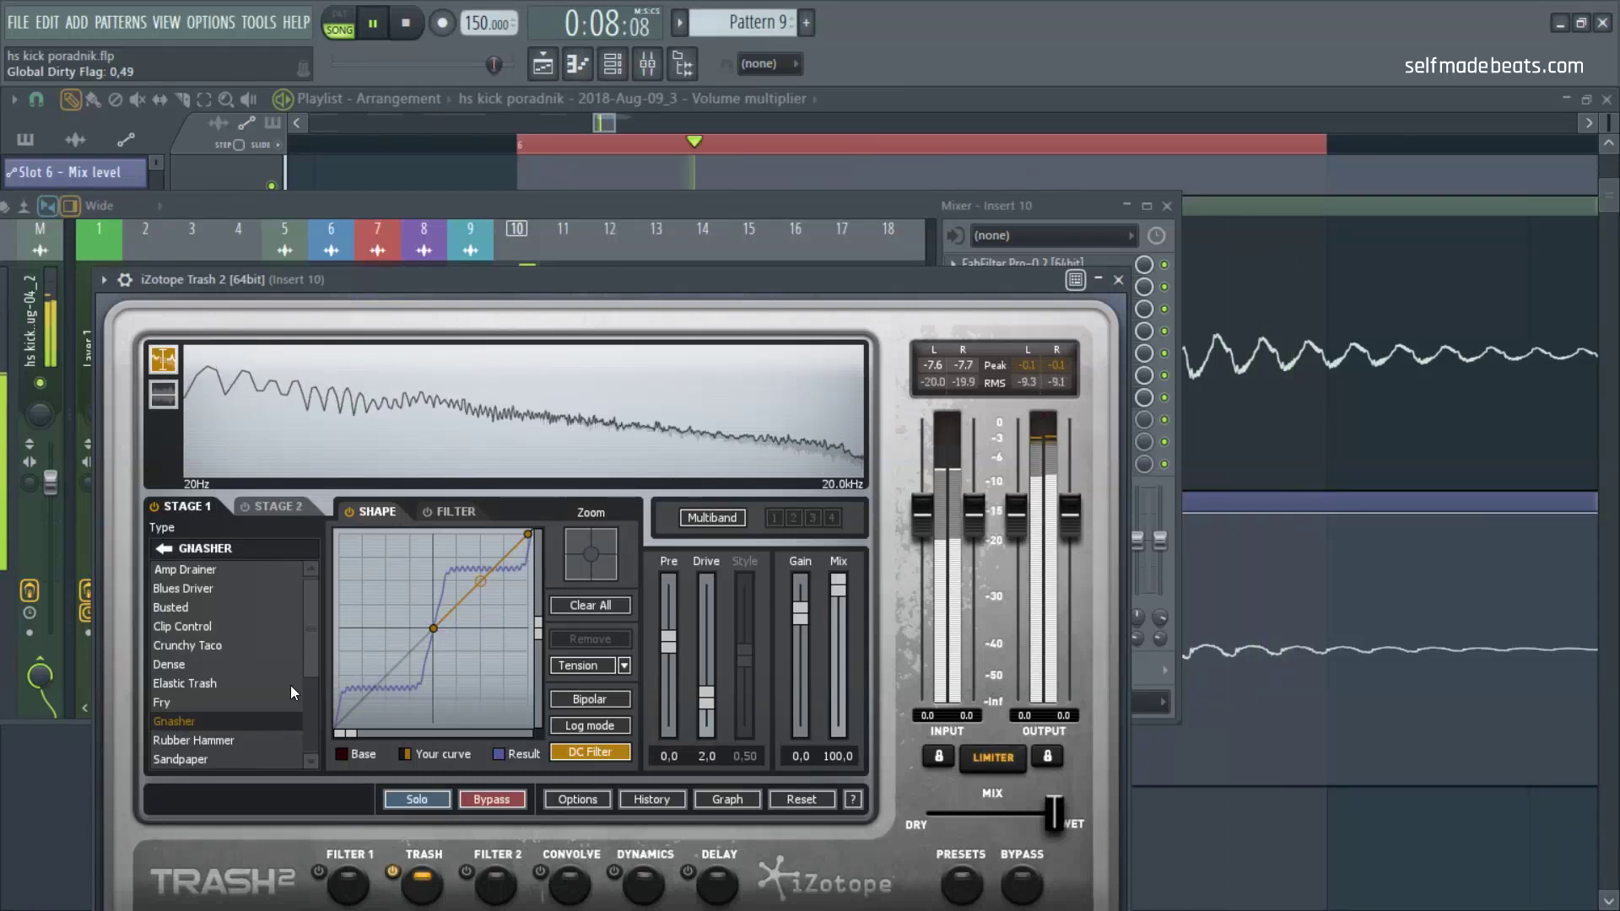
{"action": "left_click", "coordinate": [255, 743]}
{"action": "left_click", "coordinate": [297, 664]}
{"action": "left_click", "coordinate": [246, 686]}
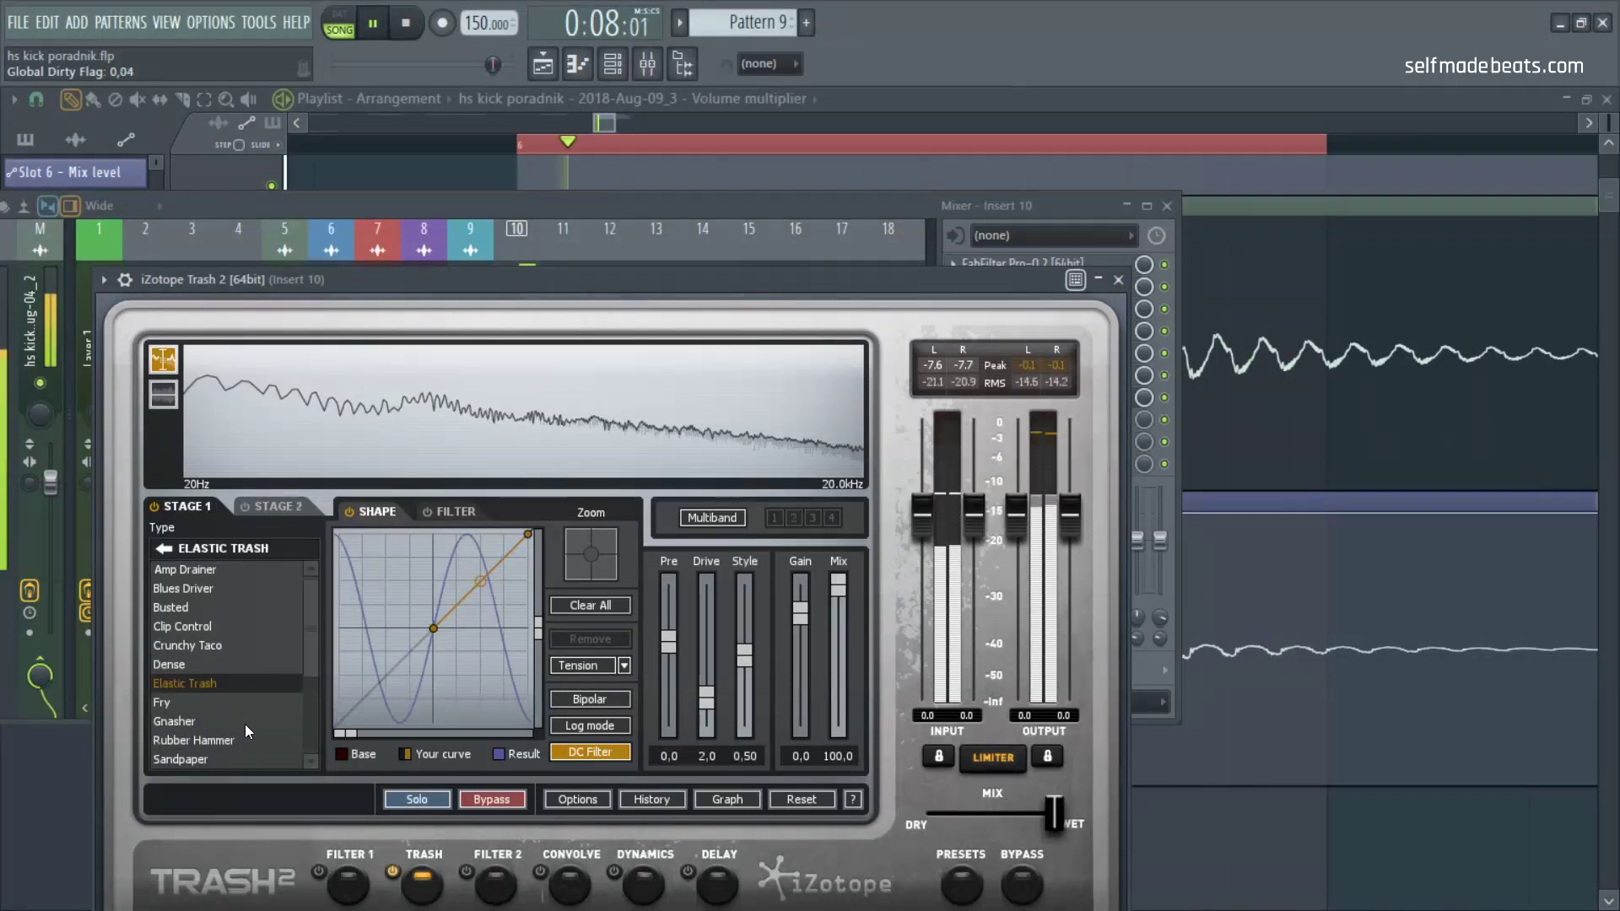
{"action": "left_click", "coordinate": [245, 740]}
{"action": "left_click", "coordinate": [251, 760]}
Step: Audition the remaining Distort types, choose Triangle Clipper for Stage 1, stop playback and close Trash 2
{"action": "scroll", "coordinate": [316, 706], "scroll_direction": "down", "scroll_amount": 4}
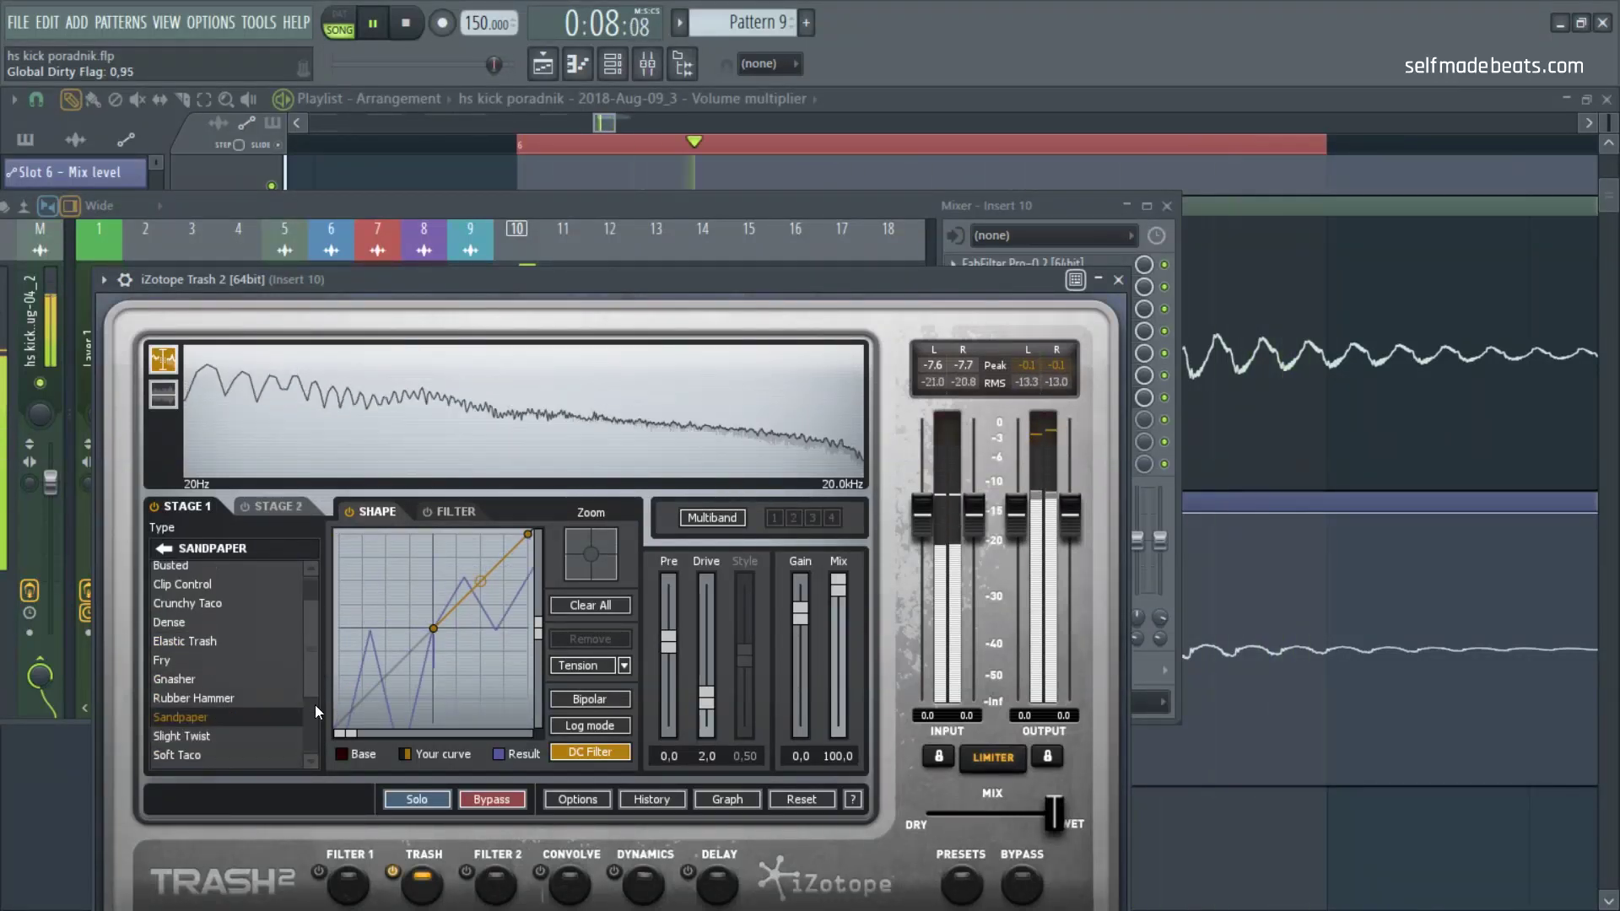
{"action": "left_click", "coordinate": [255, 704]}
{"action": "left_click", "coordinate": [259, 725]}
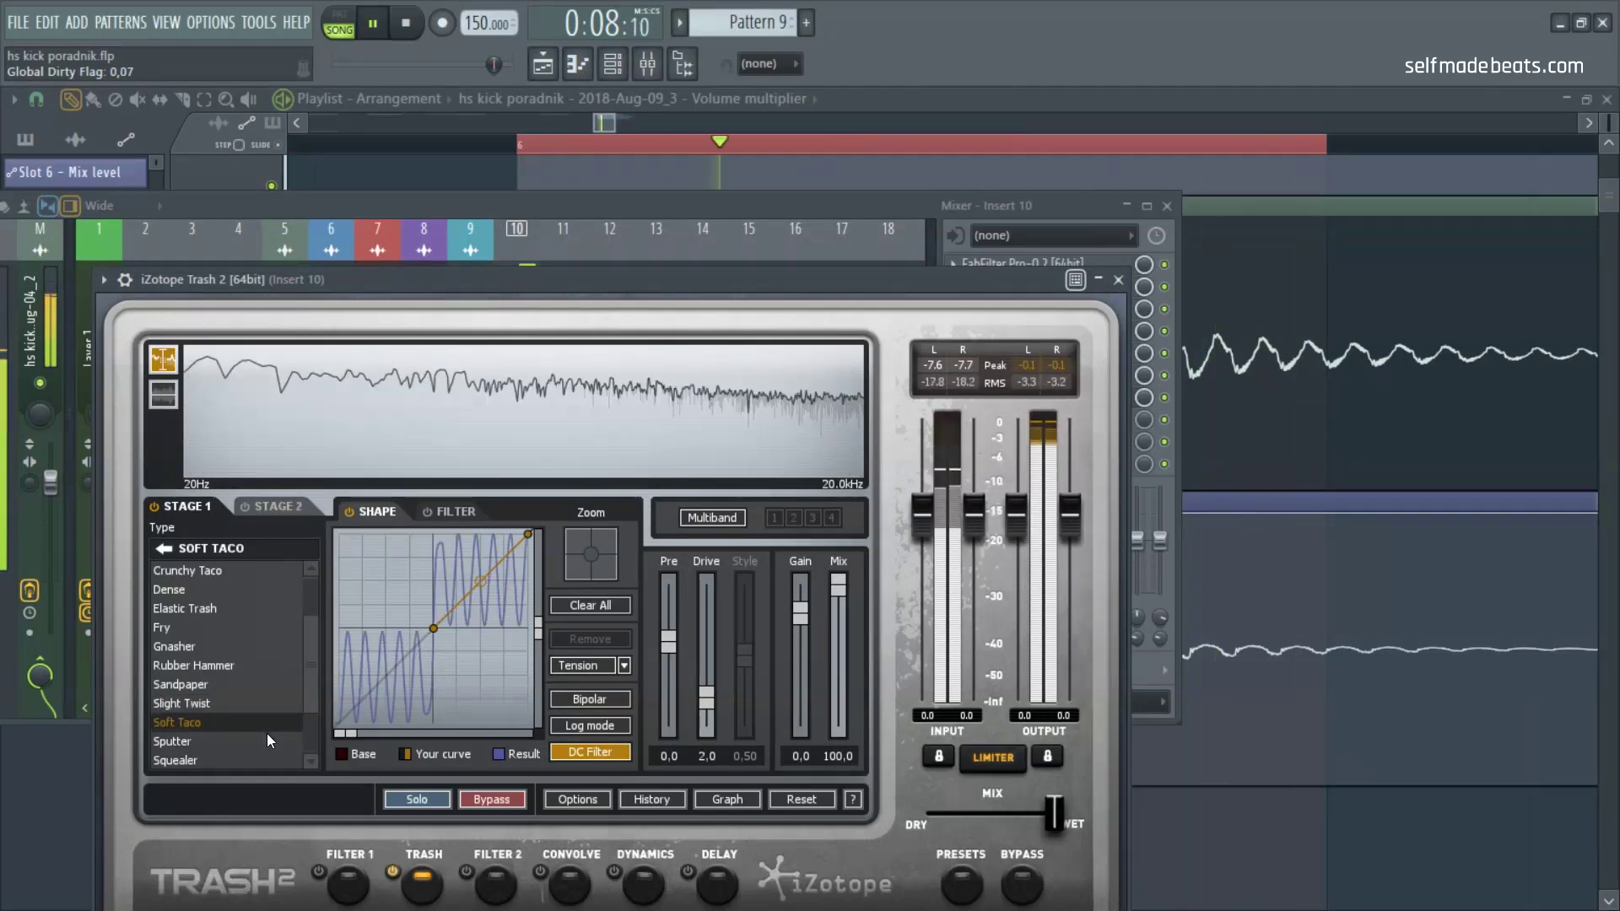
{"action": "left_click", "coordinate": [260, 742]}
{"action": "scroll", "coordinate": [303, 709], "scroll_direction": "down", "scroll_amount": 4}
{"action": "left_click", "coordinate": [249, 685]}
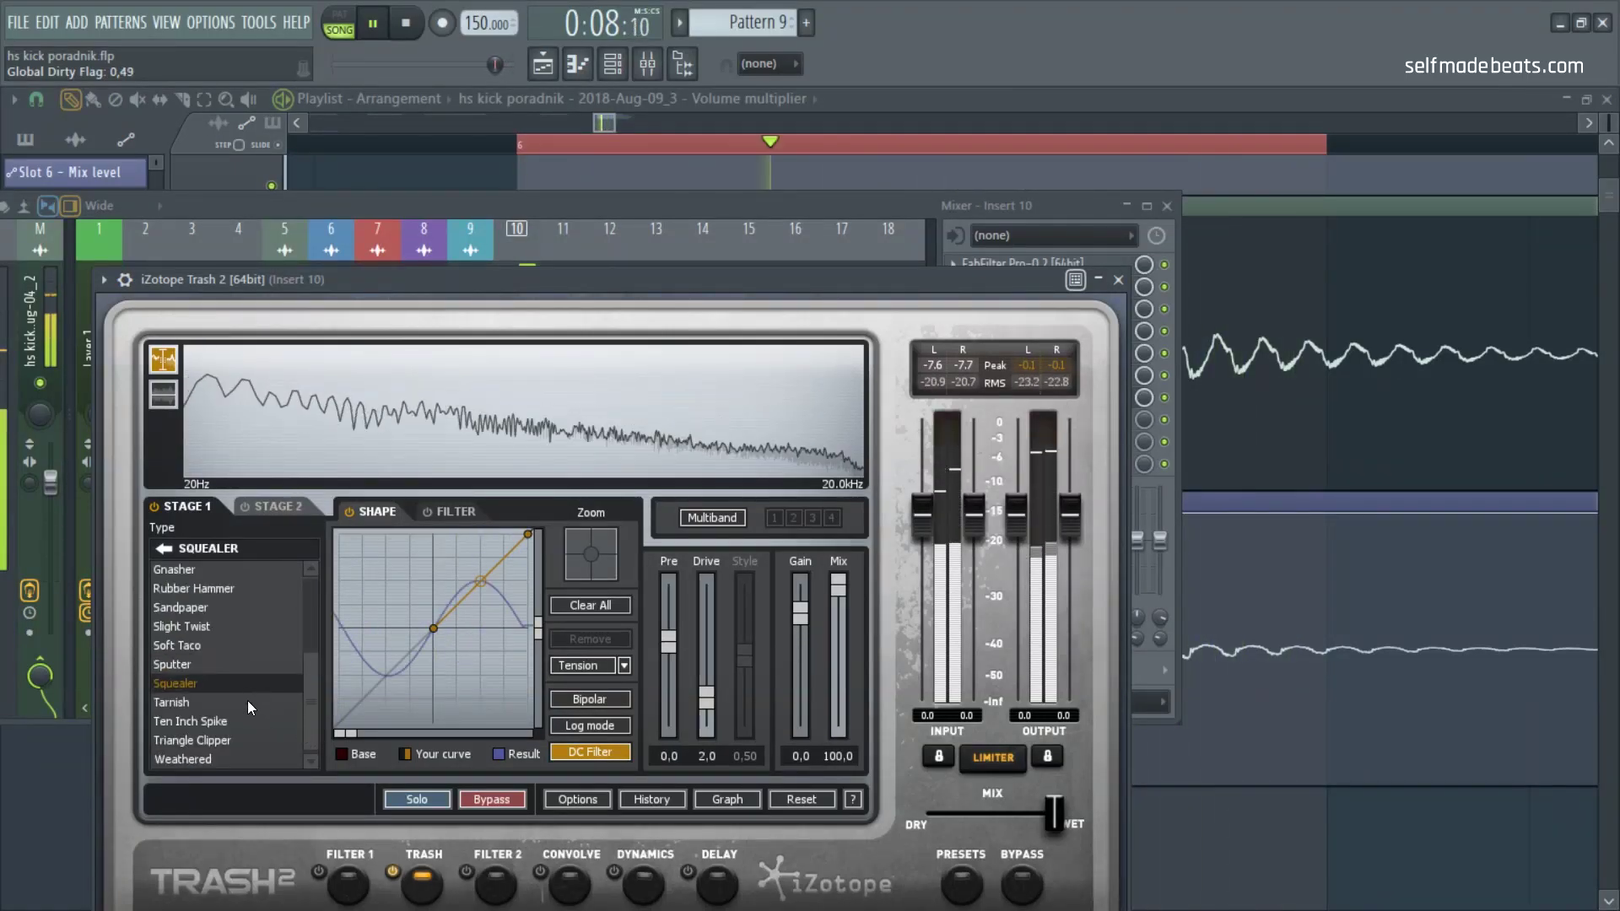
{"action": "left_click", "coordinate": [246, 701]}
{"action": "left_click", "coordinate": [252, 725]}
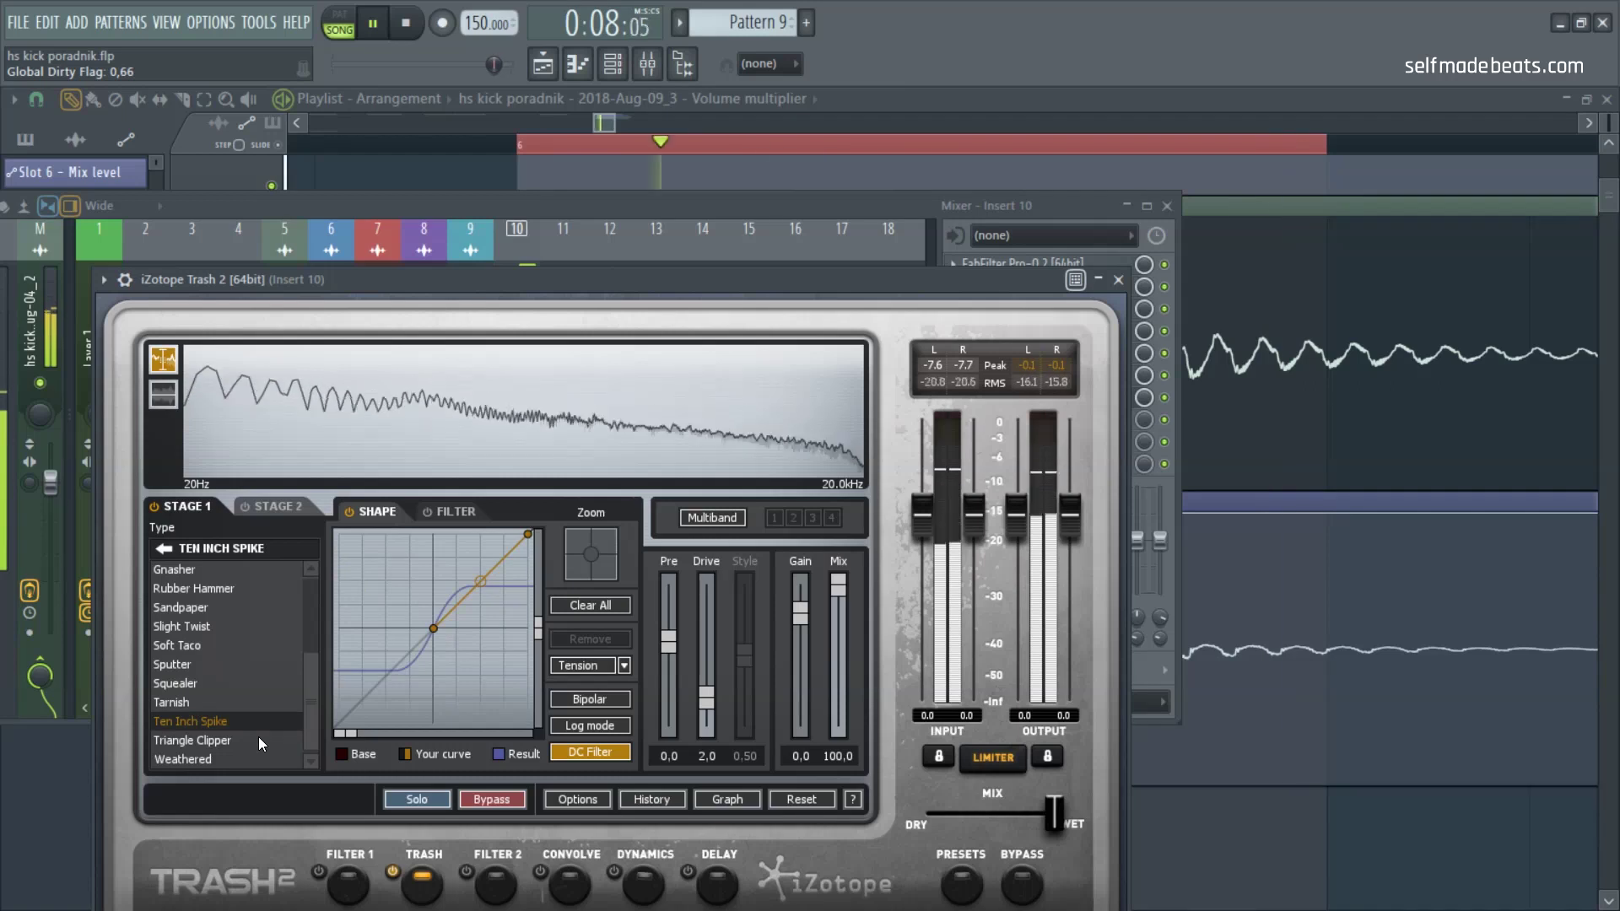
{"action": "left_click", "coordinate": [249, 702]}
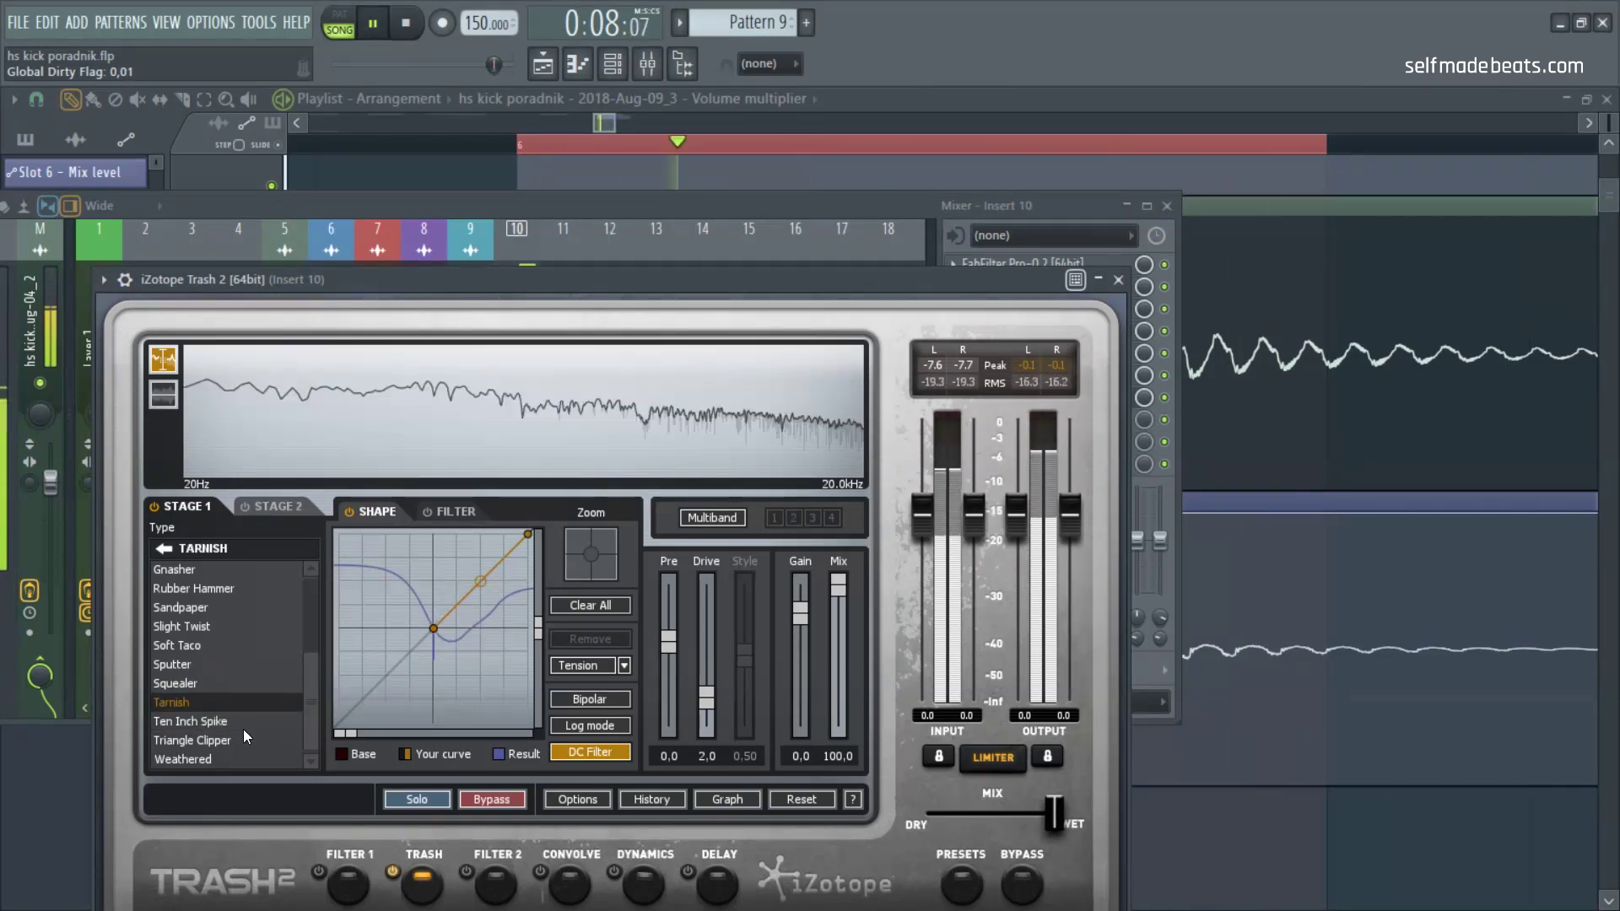
{"action": "left_click", "coordinate": [244, 739]}
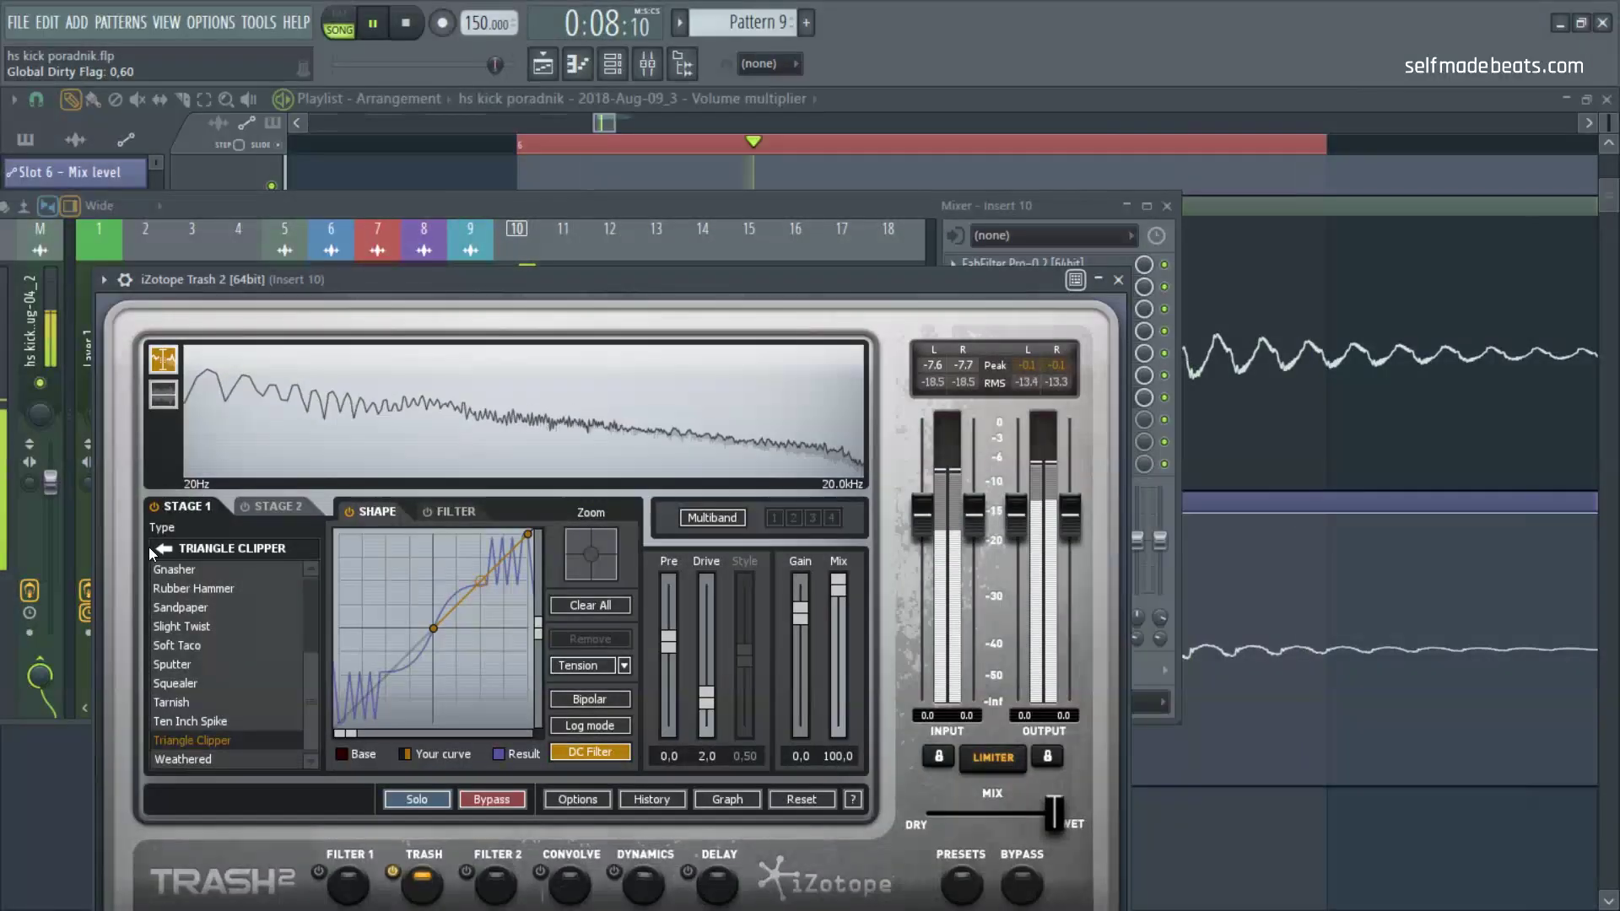
{"action": "left_click", "coordinate": [399, 33]}
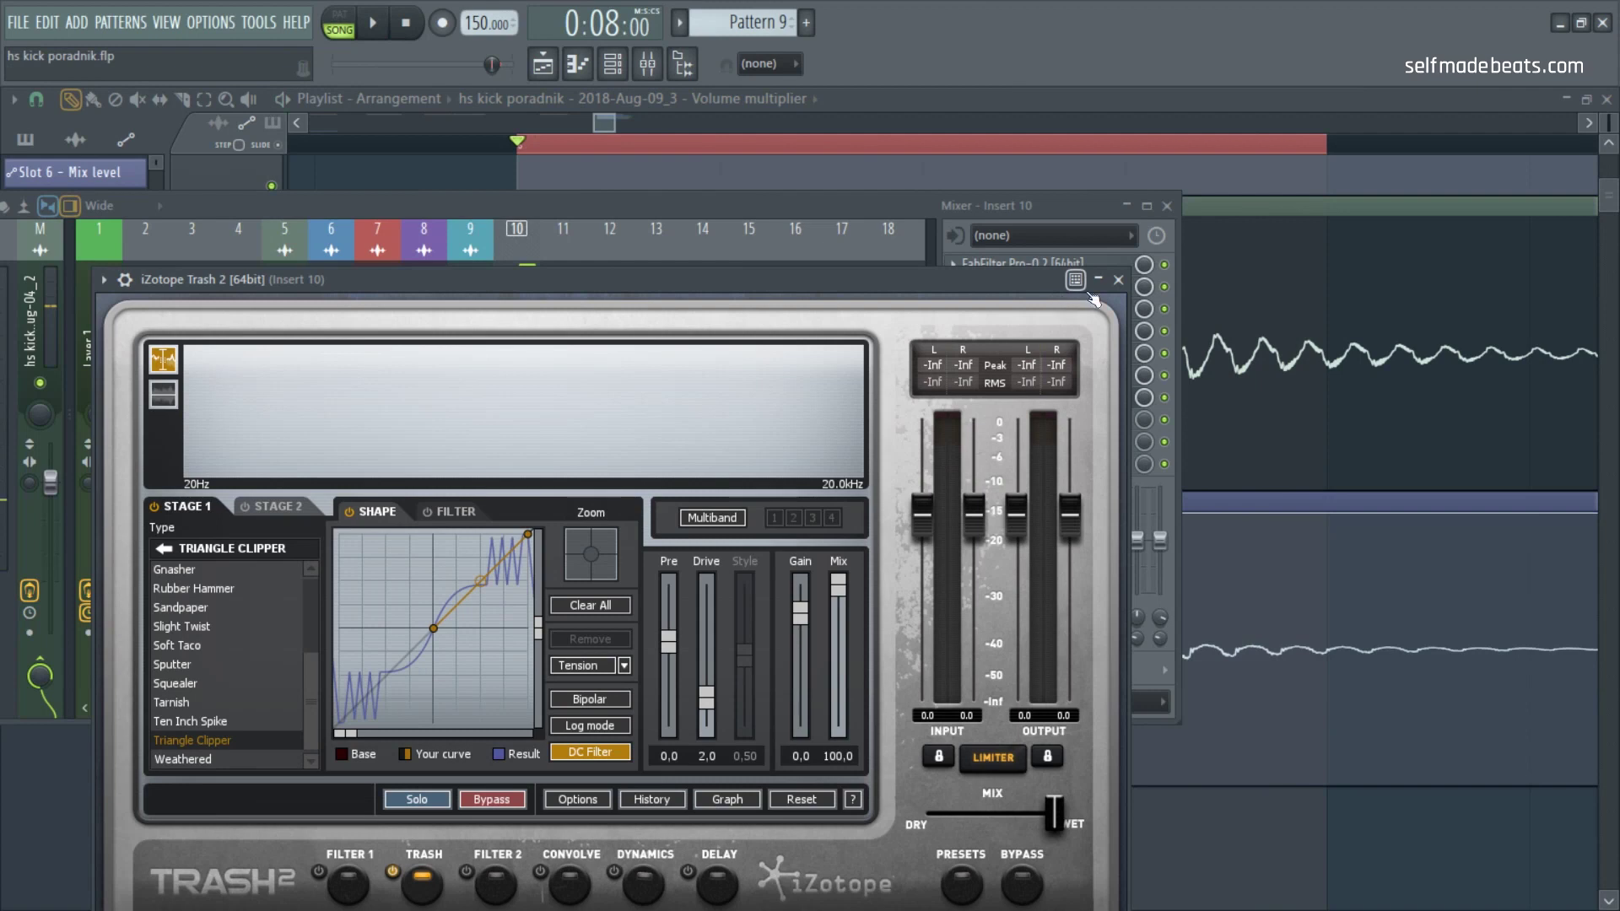
{"action": "left_click", "coordinate": [1118, 280]}
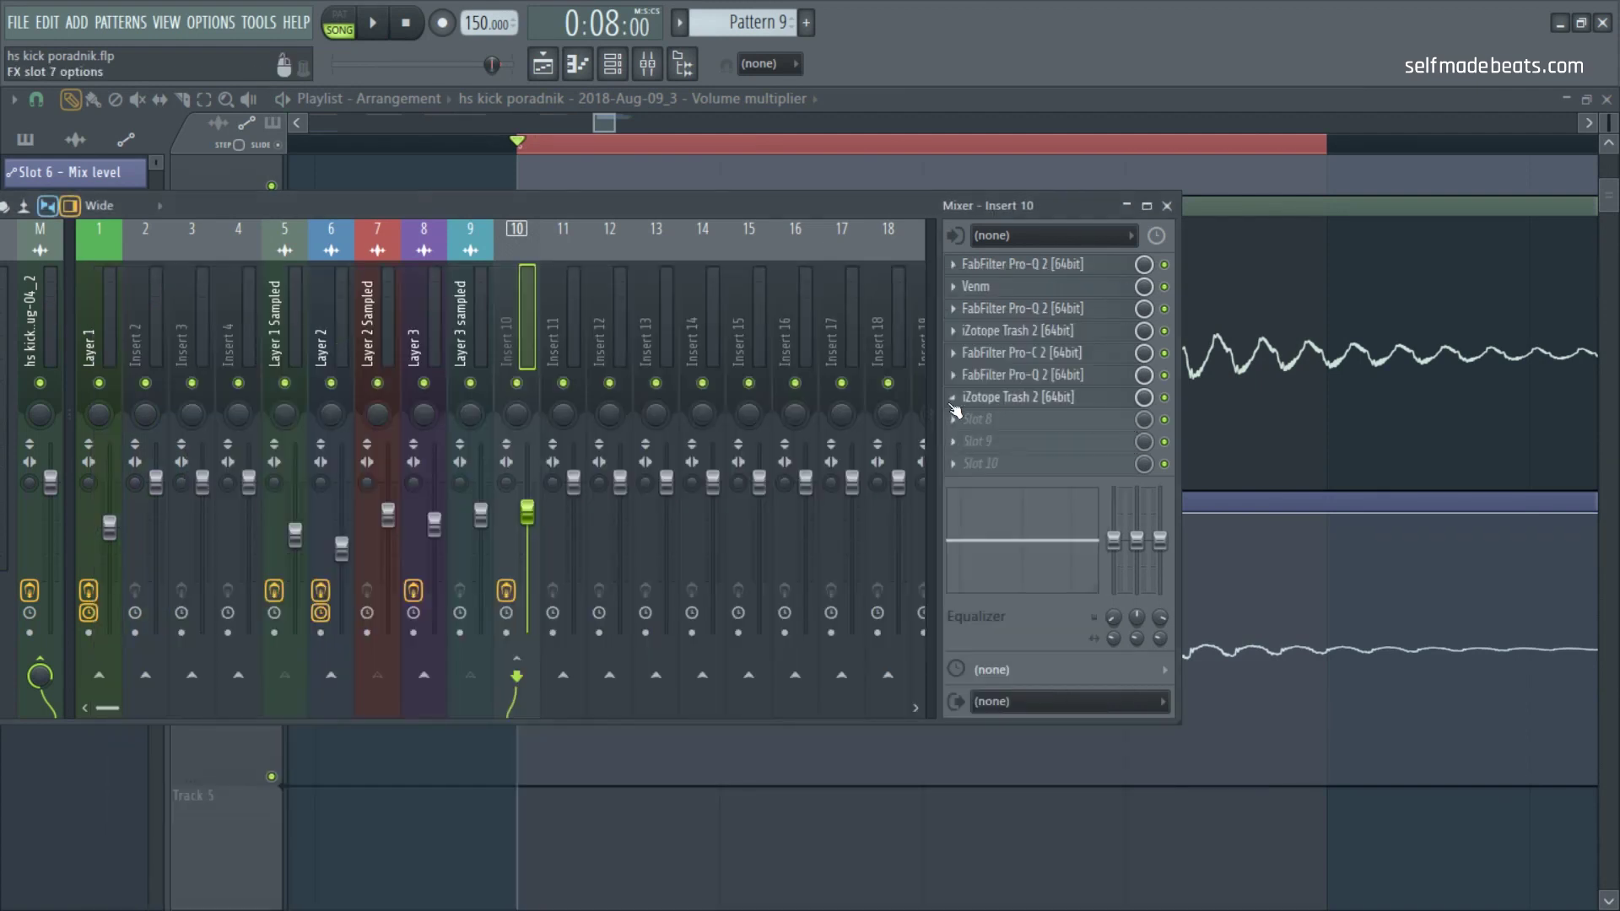
{"action": "left_click", "coordinate": [1021, 398]}
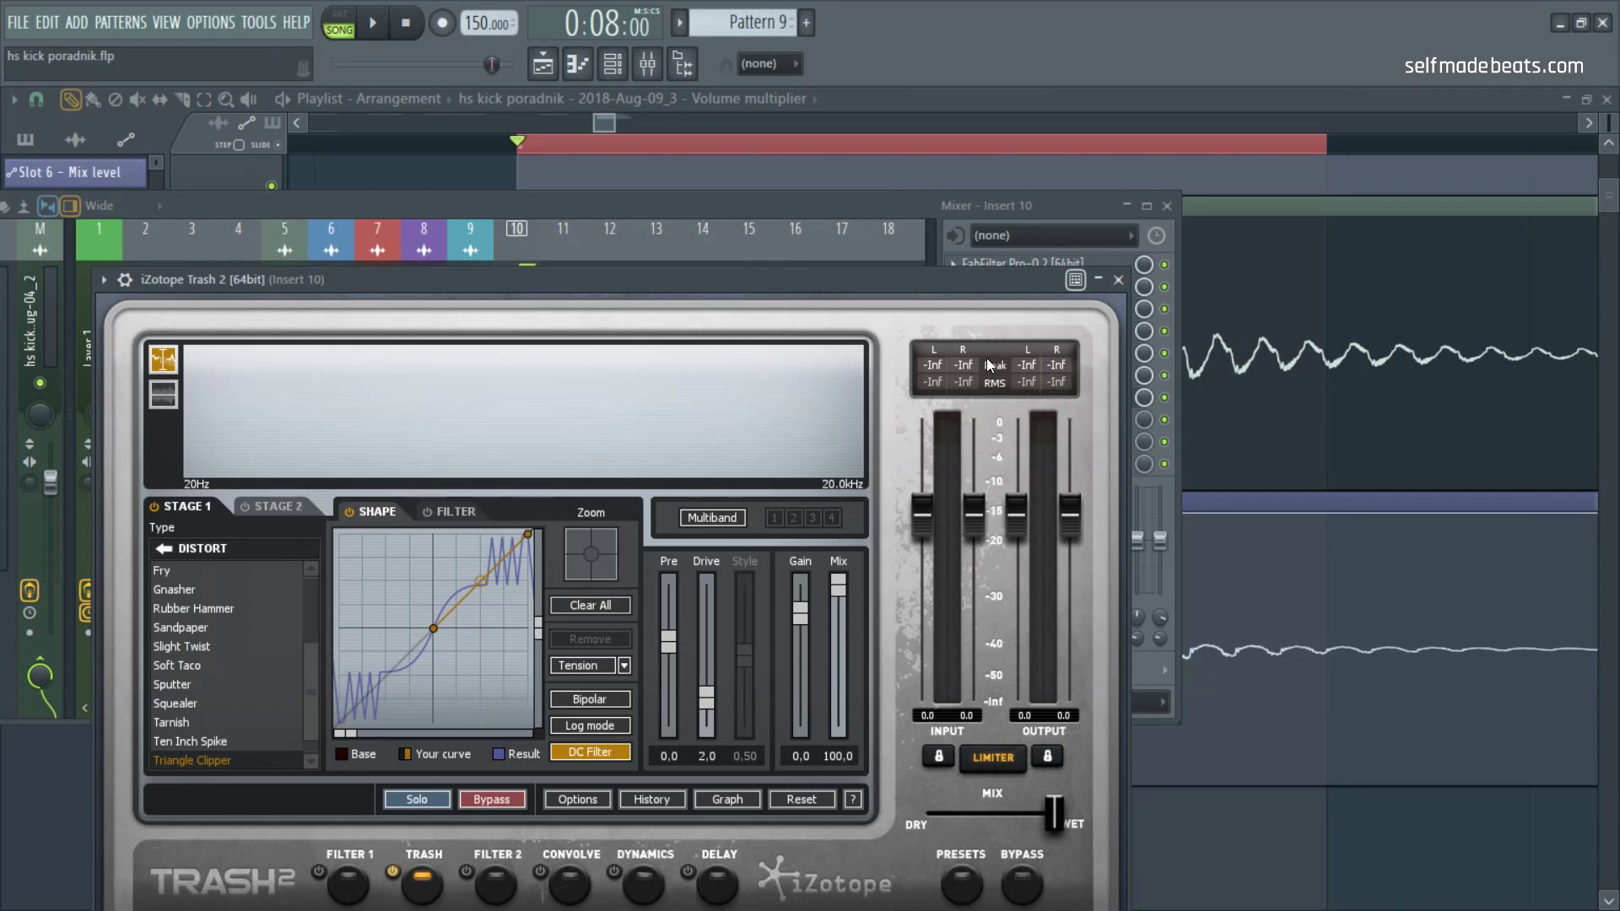
{"action": "left_click", "coordinate": [1119, 280]}
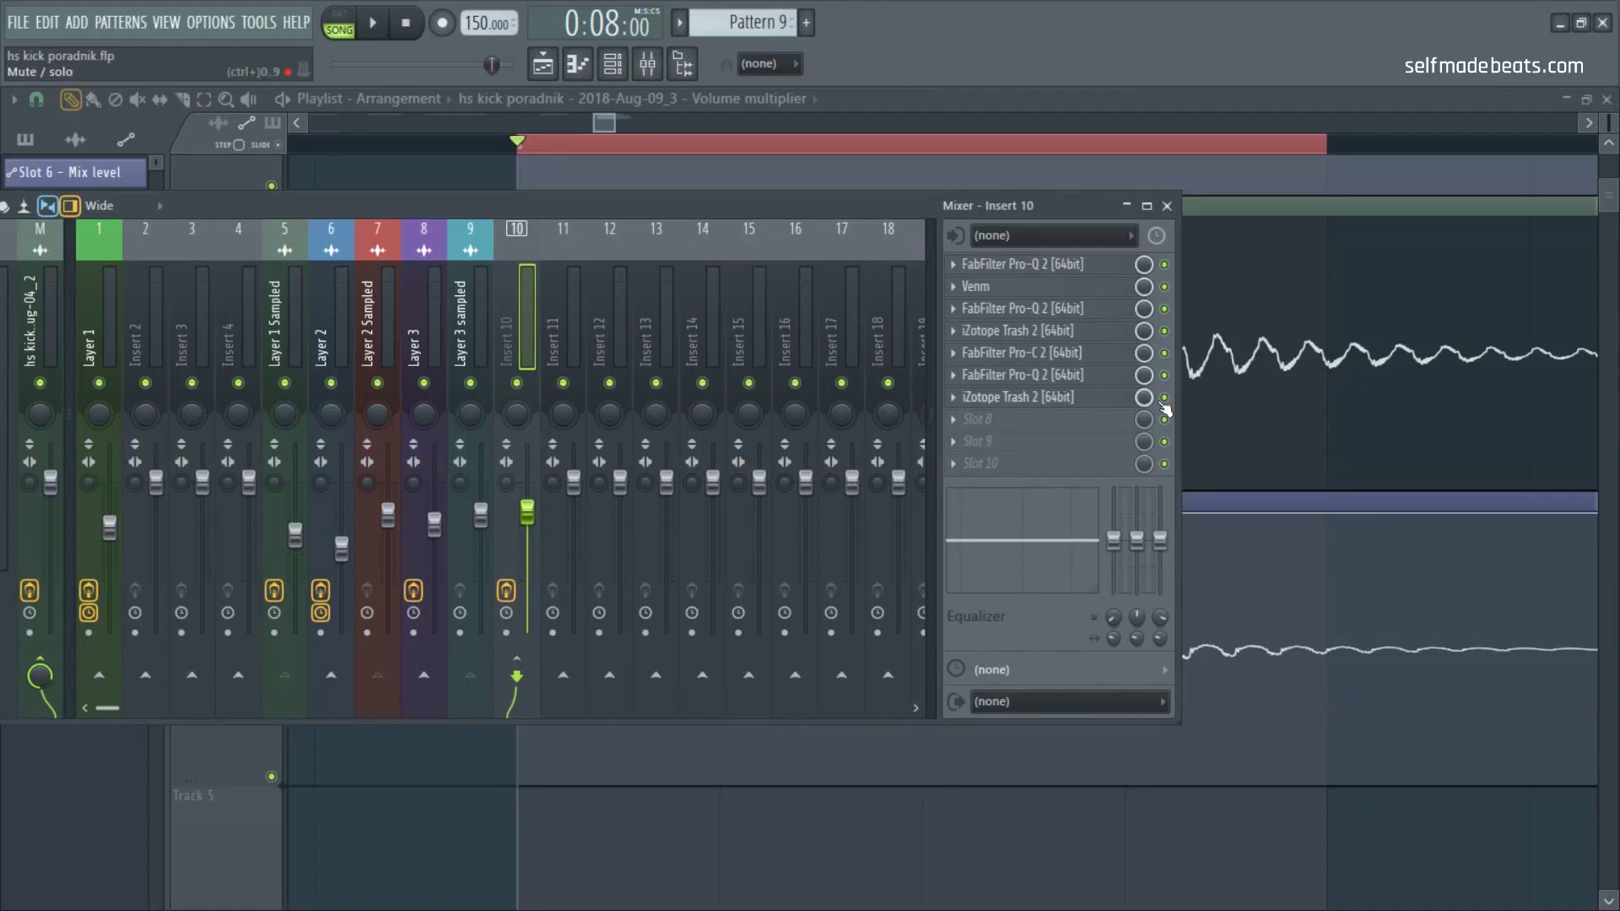
{"action": "key", "text": "F9"}
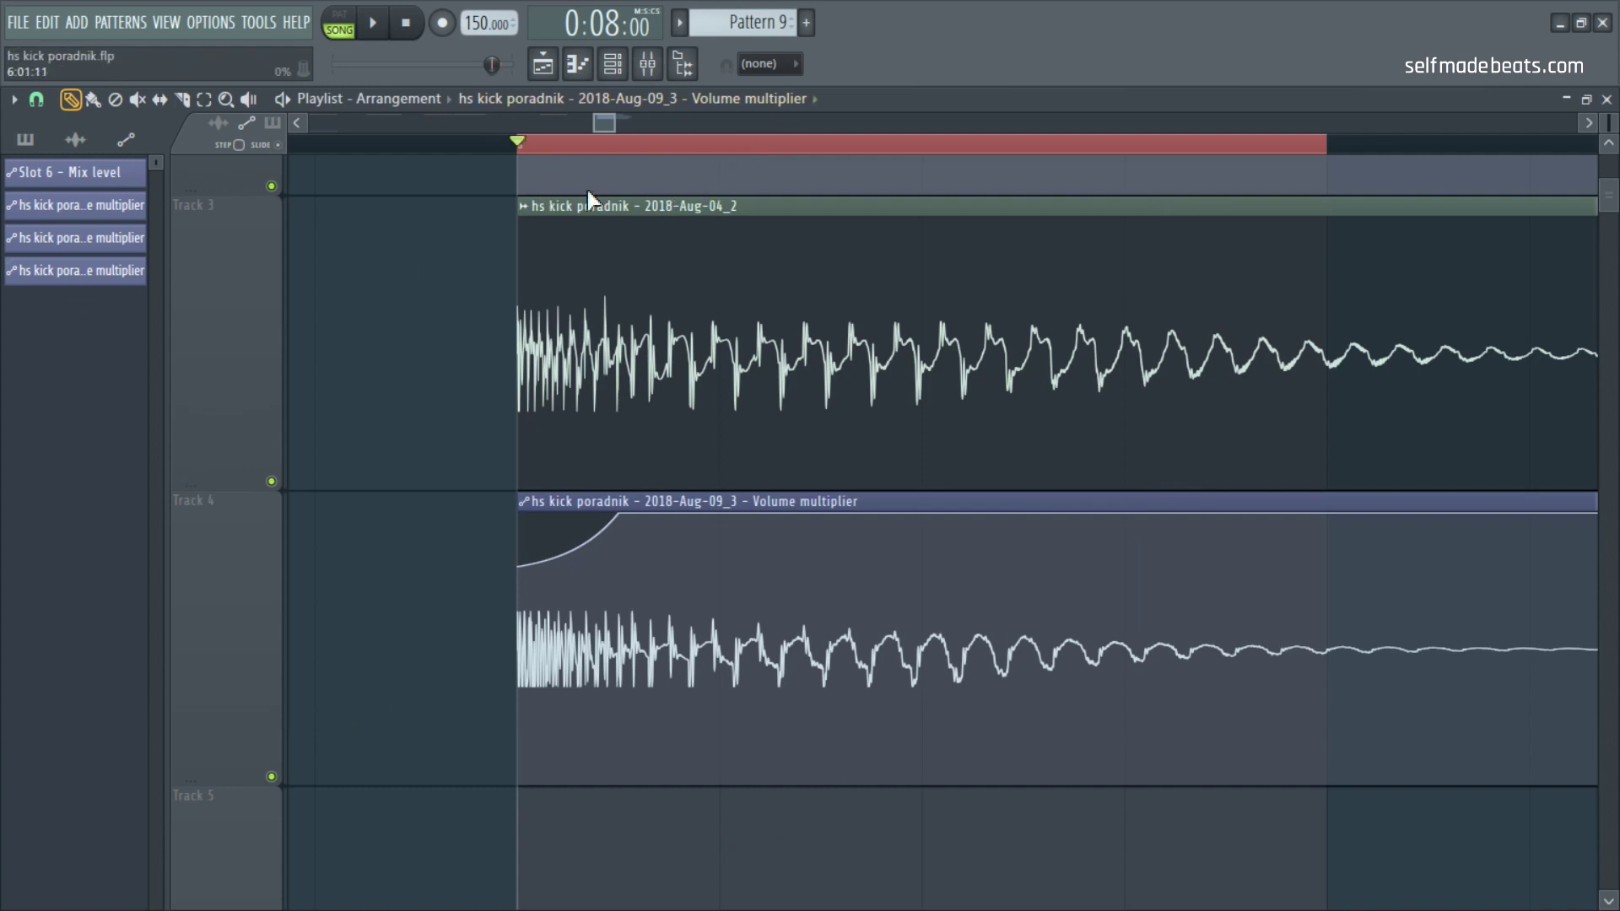
{"action": "left_click", "coordinate": [652, 74]}
Step: Play the kick loop and open the Drive category of Stage 1 in the slot 7 Trash 2
{"action": "key", "text": "space"}
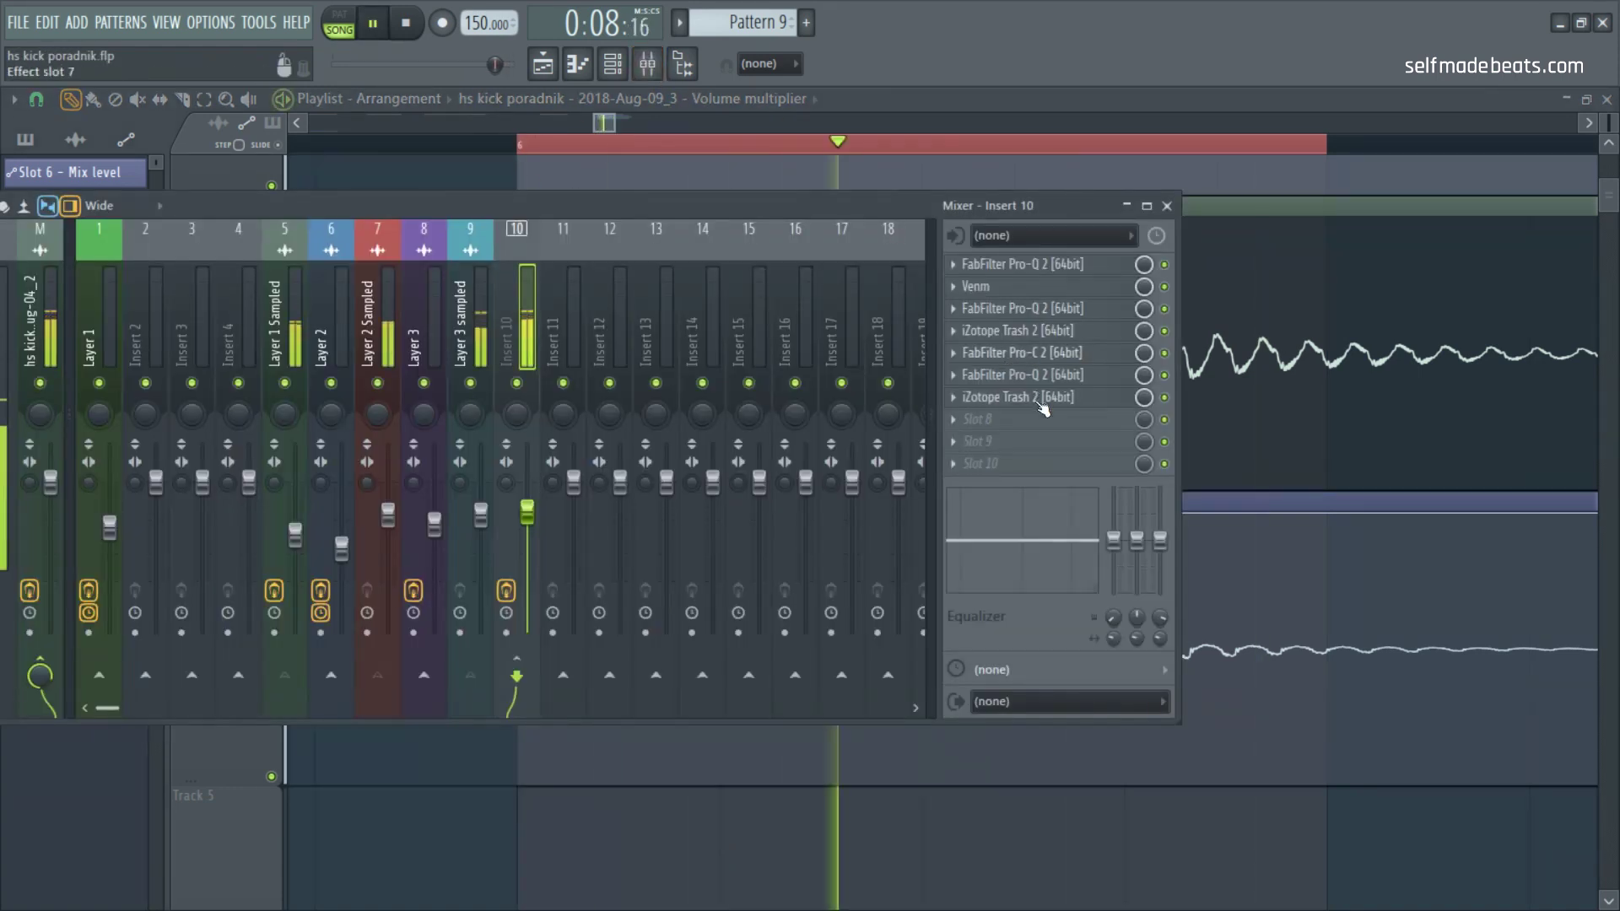
{"action": "left_click", "coordinate": [1045, 402]}
{"action": "scroll", "coordinate": [244, 641], "scroll_direction": "down", "scroll_amount": 1}
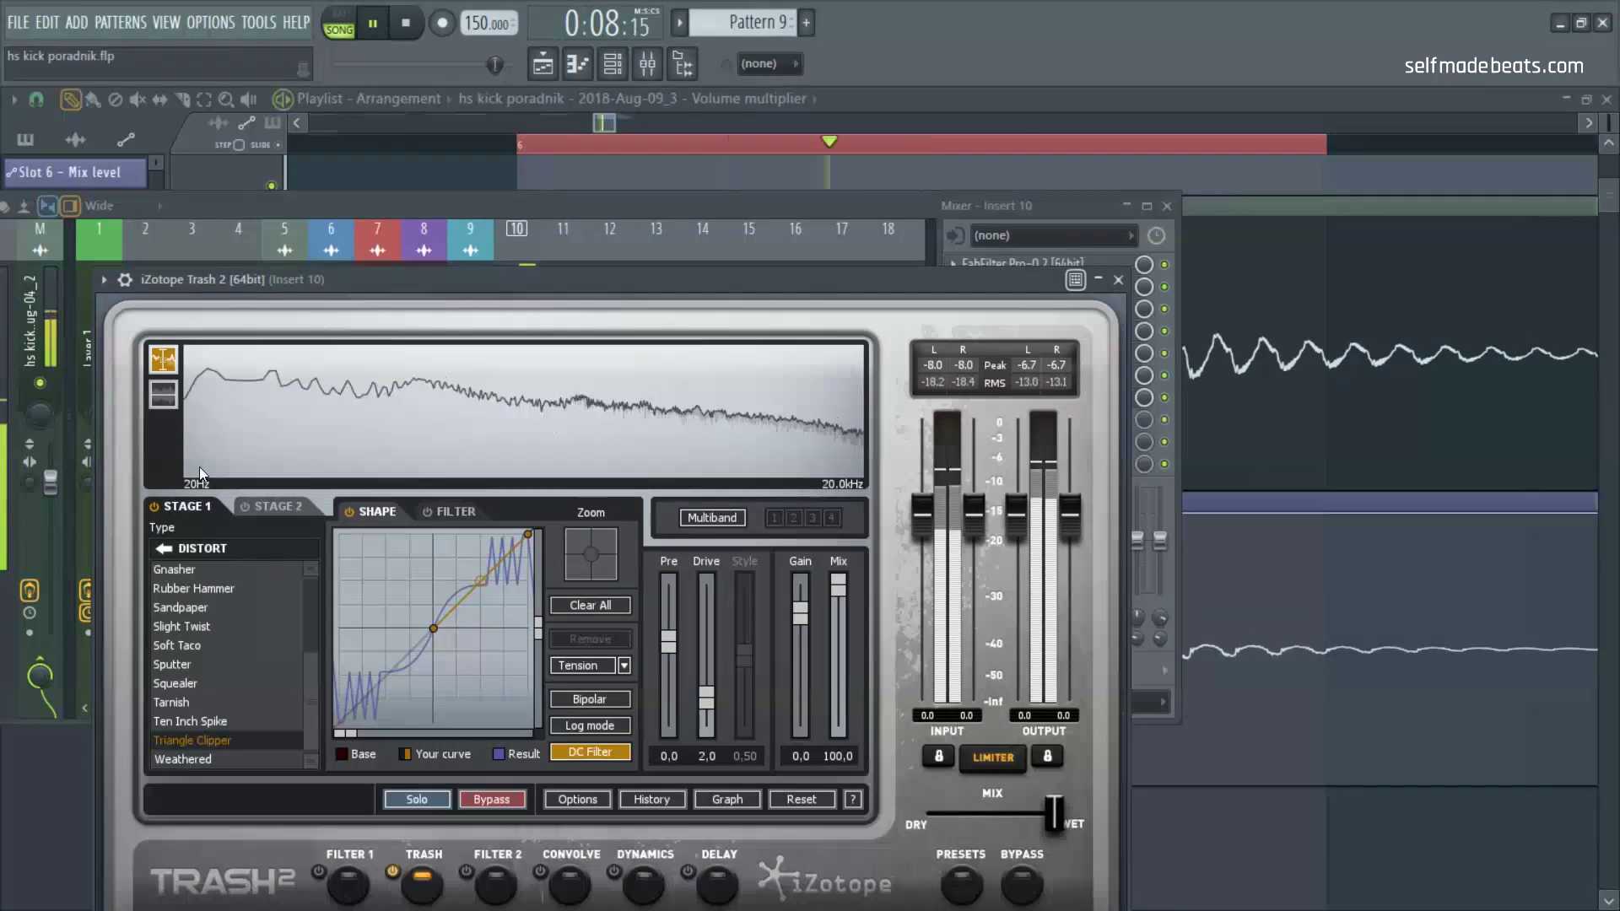
{"action": "left_click", "coordinate": [155, 552]}
{"action": "left_click", "coordinate": [177, 613]}
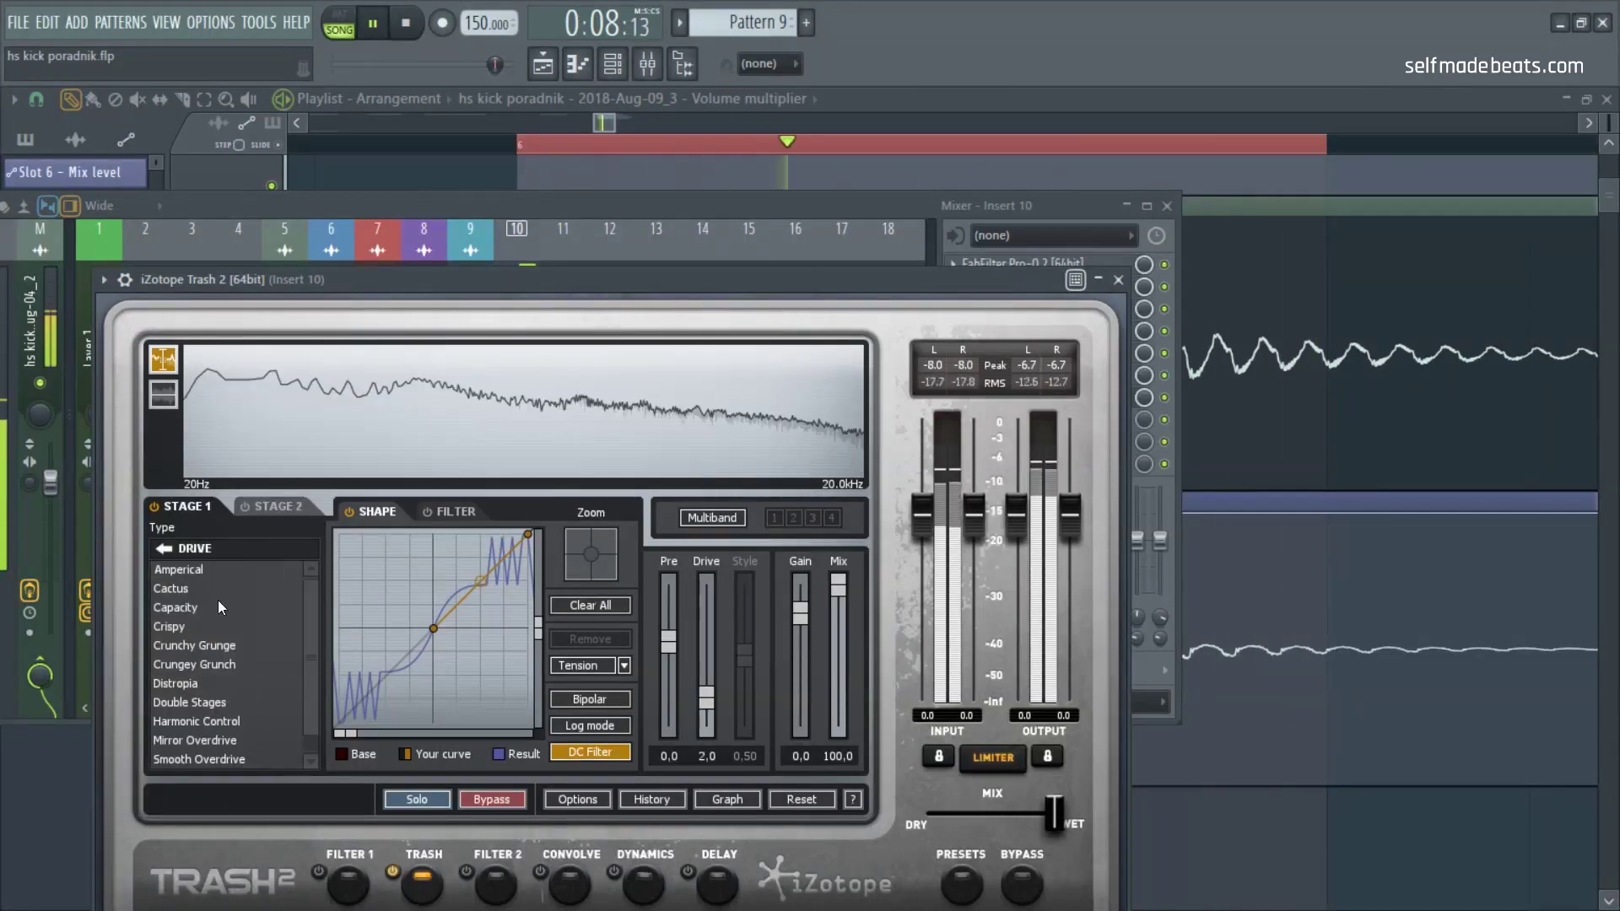
Step: Audition Drive types such as Crispy, Crunchy Grunge and Mirror Overdrive, and choose Harmonic Control for Stage 1
{"action": "left_click", "coordinate": [235, 627]}
{"action": "left_click", "coordinate": [246, 643]}
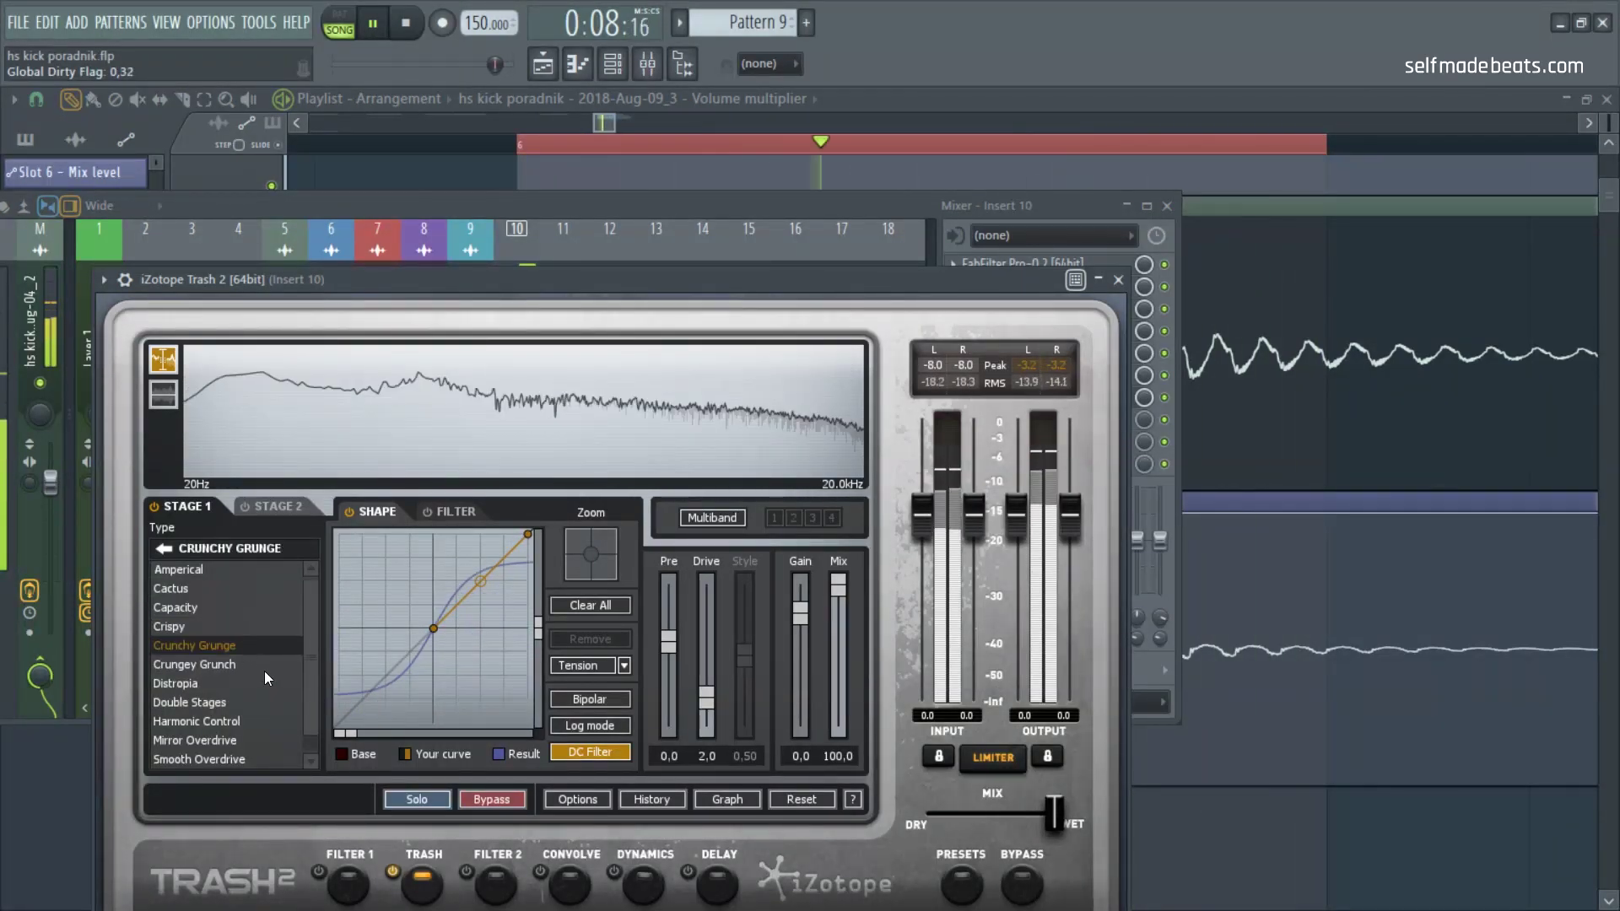
{"action": "left_click", "coordinate": [260, 665]}
{"action": "left_click", "coordinate": [254, 685]}
{"action": "left_click", "coordinate": [253, 717]}
{"action": "scroll", "coordinate": [291, 723], "scroll_direction": "down", "scroll_amount": 1}
{"action": "left_click", "coordinate": [256, 719]}
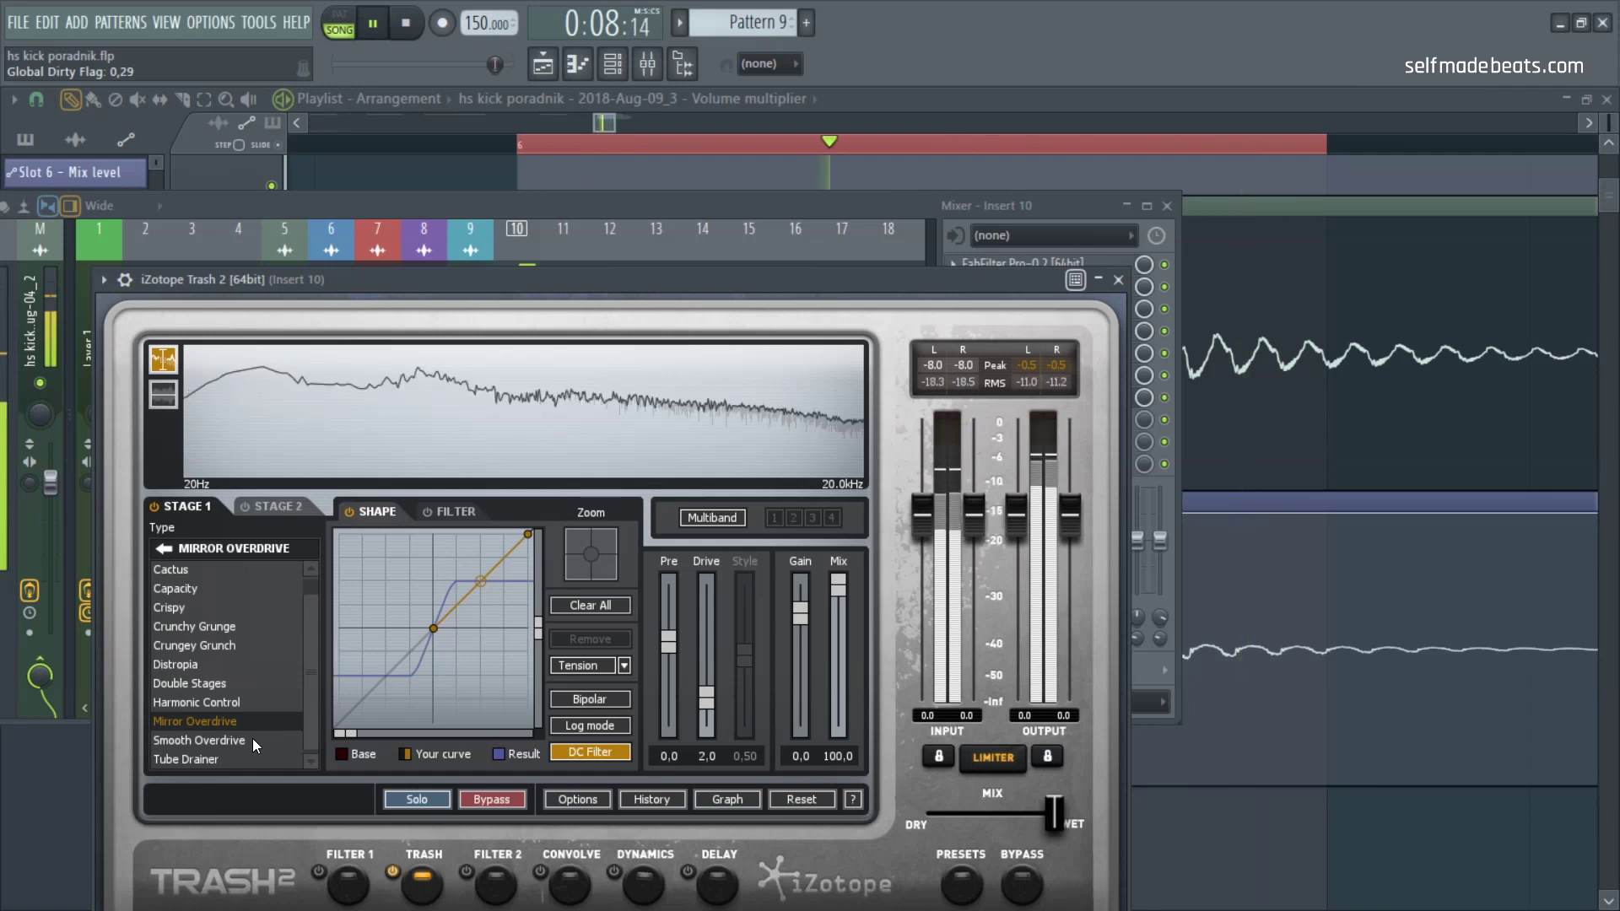
{"action": "left_click", "coordinate": [251, 739]}
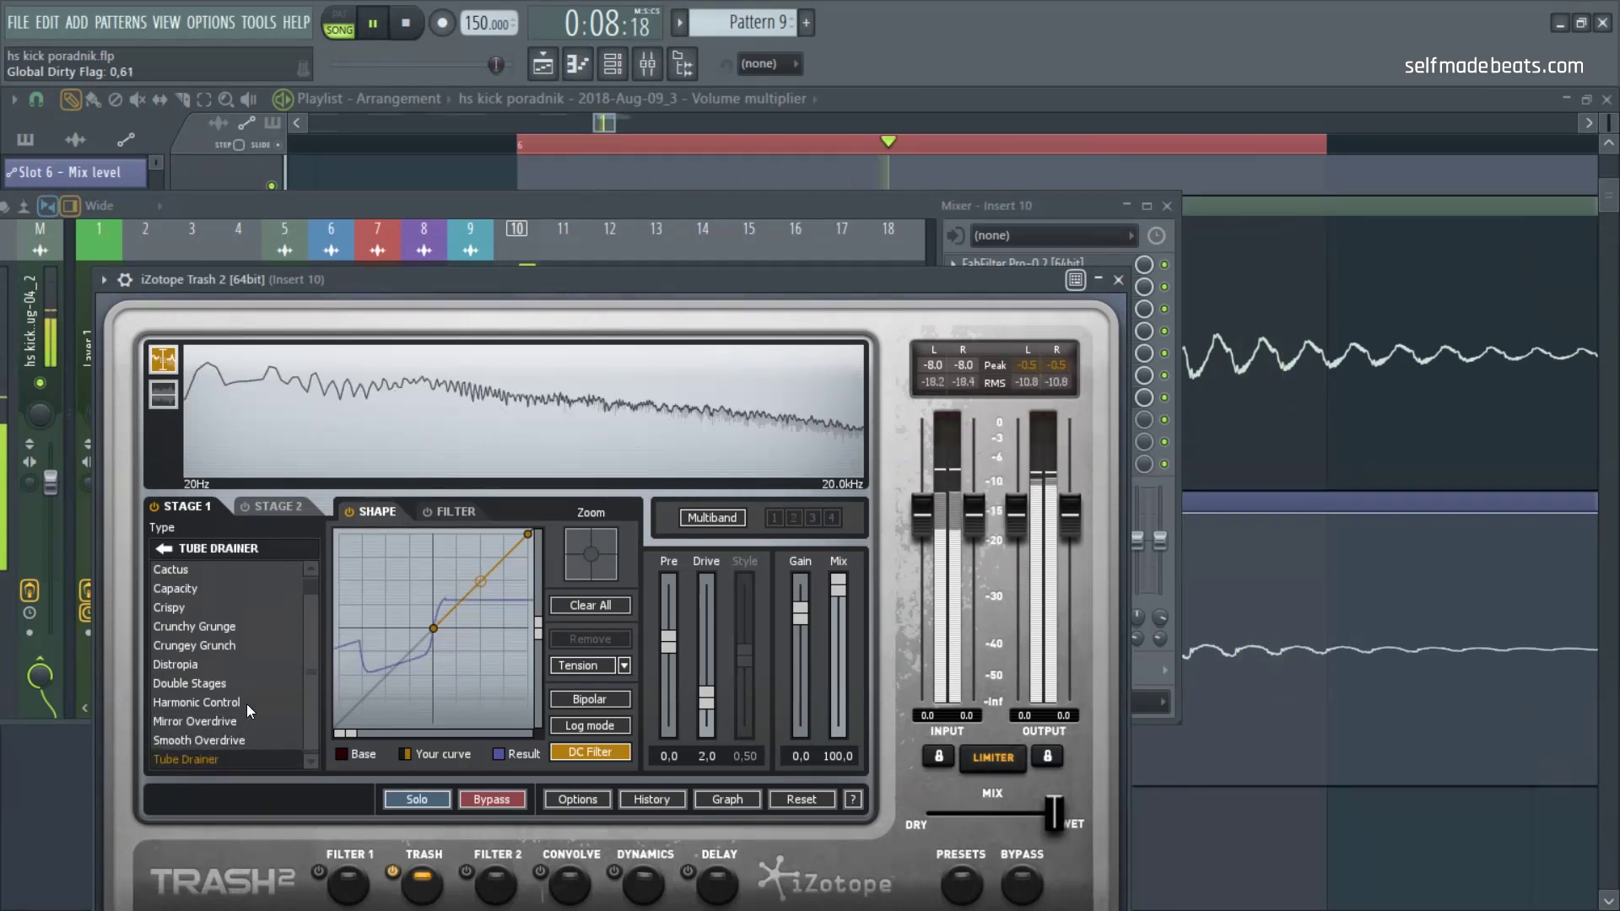
{"action": "left_click", "coordinate": [247, 702]}
Step: Set the Stage 1 gain to -3.1 and drive to 2.4, audition the kick and close Trash 2
{"action": "mouse_move", "coordinate": [803, 615]}
{"action": "left_mouse_down"}
{"action": "mouse_move", "coordinate": [802, 641]}
{"action": "mouse_move", "coordinate": [807, 625]}
{"action": "left_mouse_up"}
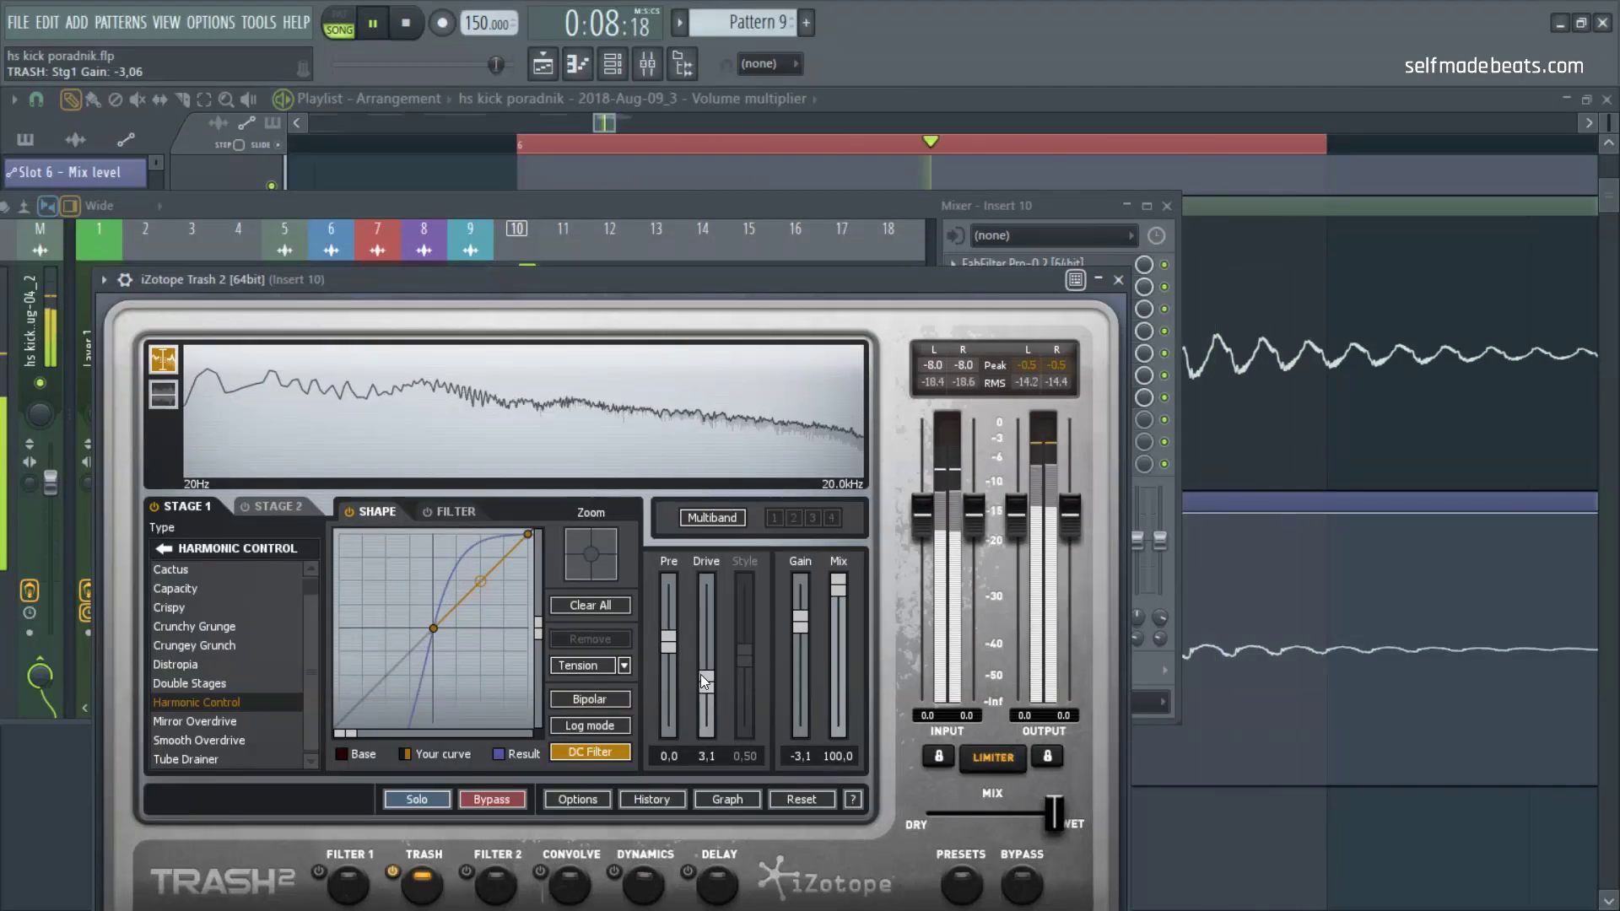
{"action": "left_click_drag", "start_coordinate": [700, 697], "coordinate": [701, 680]}
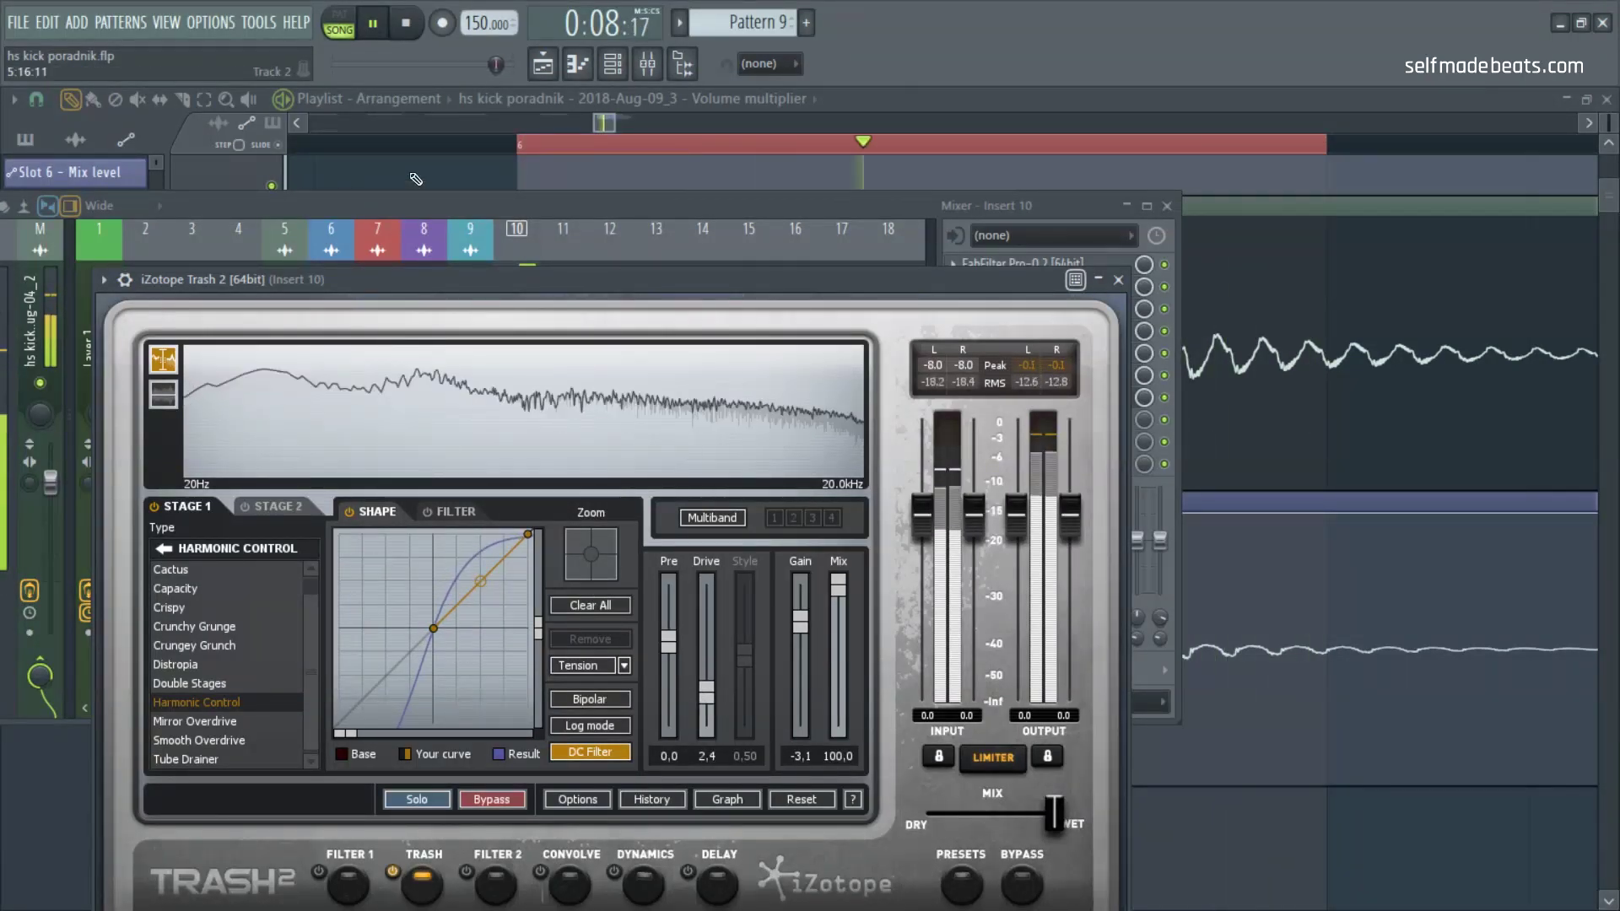
{"action": "key", "text": "space"}
{"action": "key", "text": "space"}
{"action": "left_click", "coordinate": [1117, 279]}
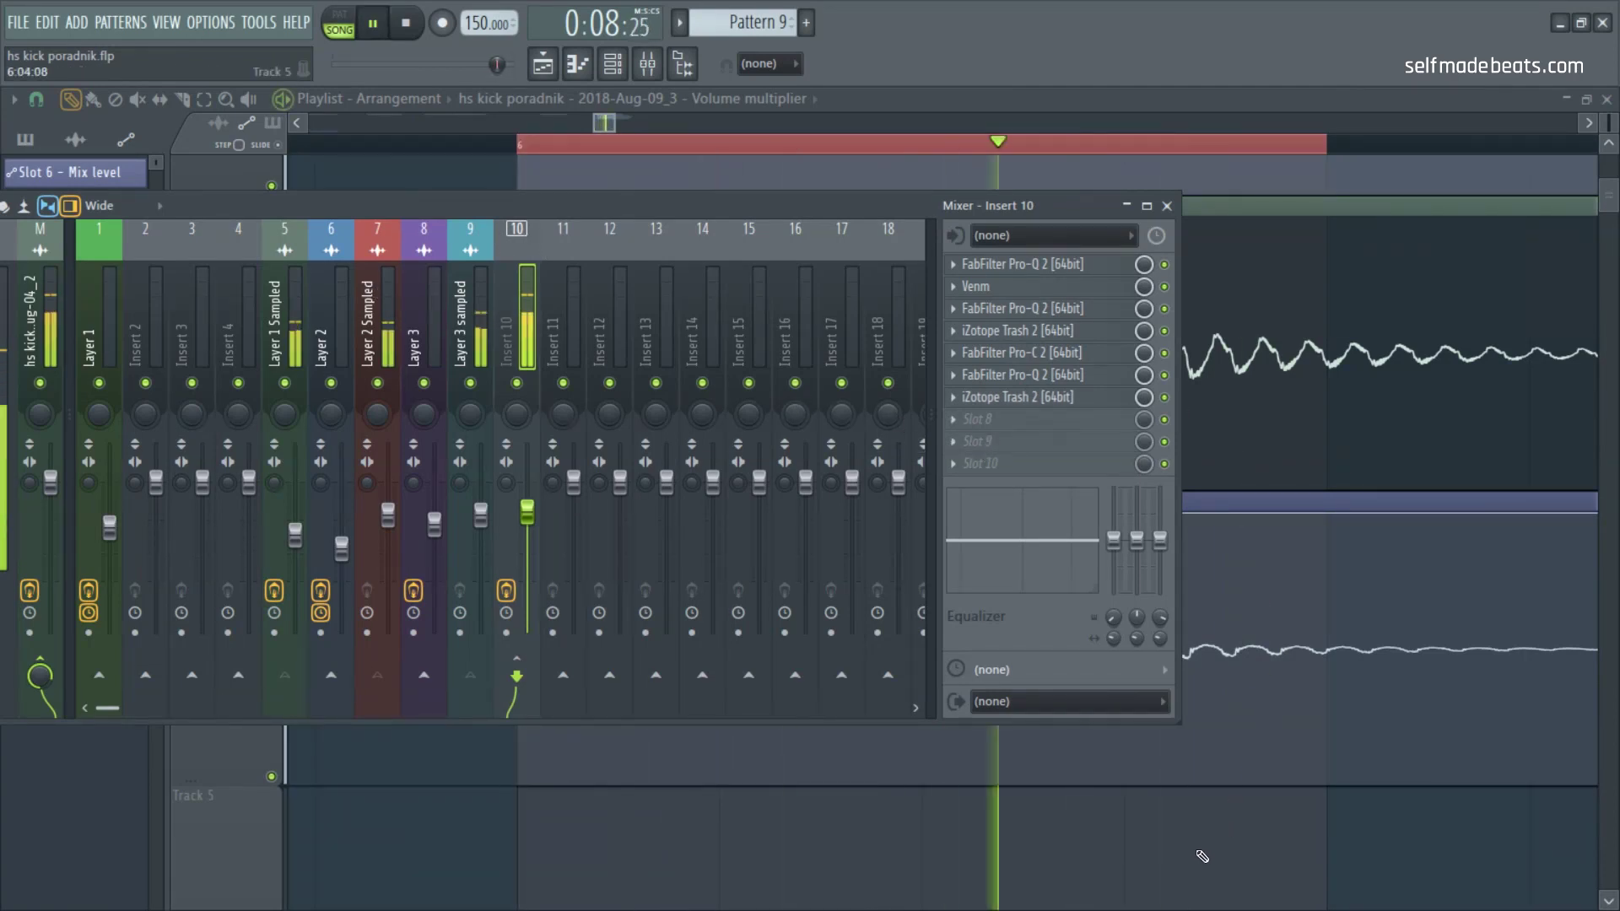
Step: Hide the mixer, stop playback and select the playlist time range from bar 6 to the end of the longest clip across all layers
{"action": "key", "text": "F9"}
{"action": "key", "text": "space"}
{"action": "left_click_drag", "start_coordinate": [624, 123], "coordinate": [682, 122]}
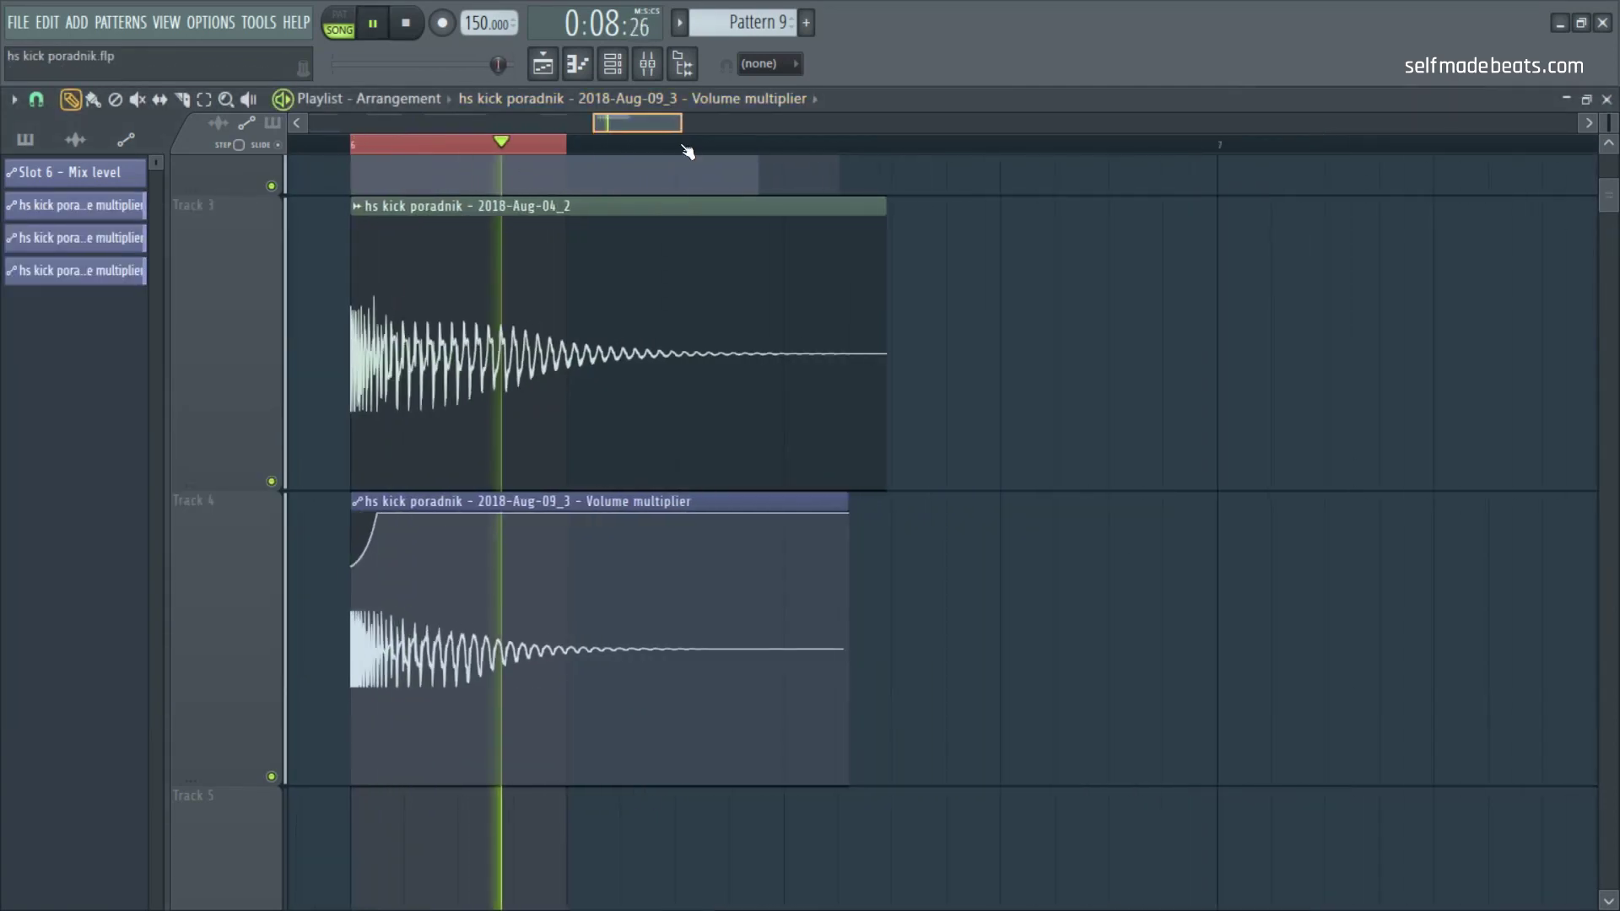
{"action": "key", "text": "space"}
{"action": "key", "text": "e"}
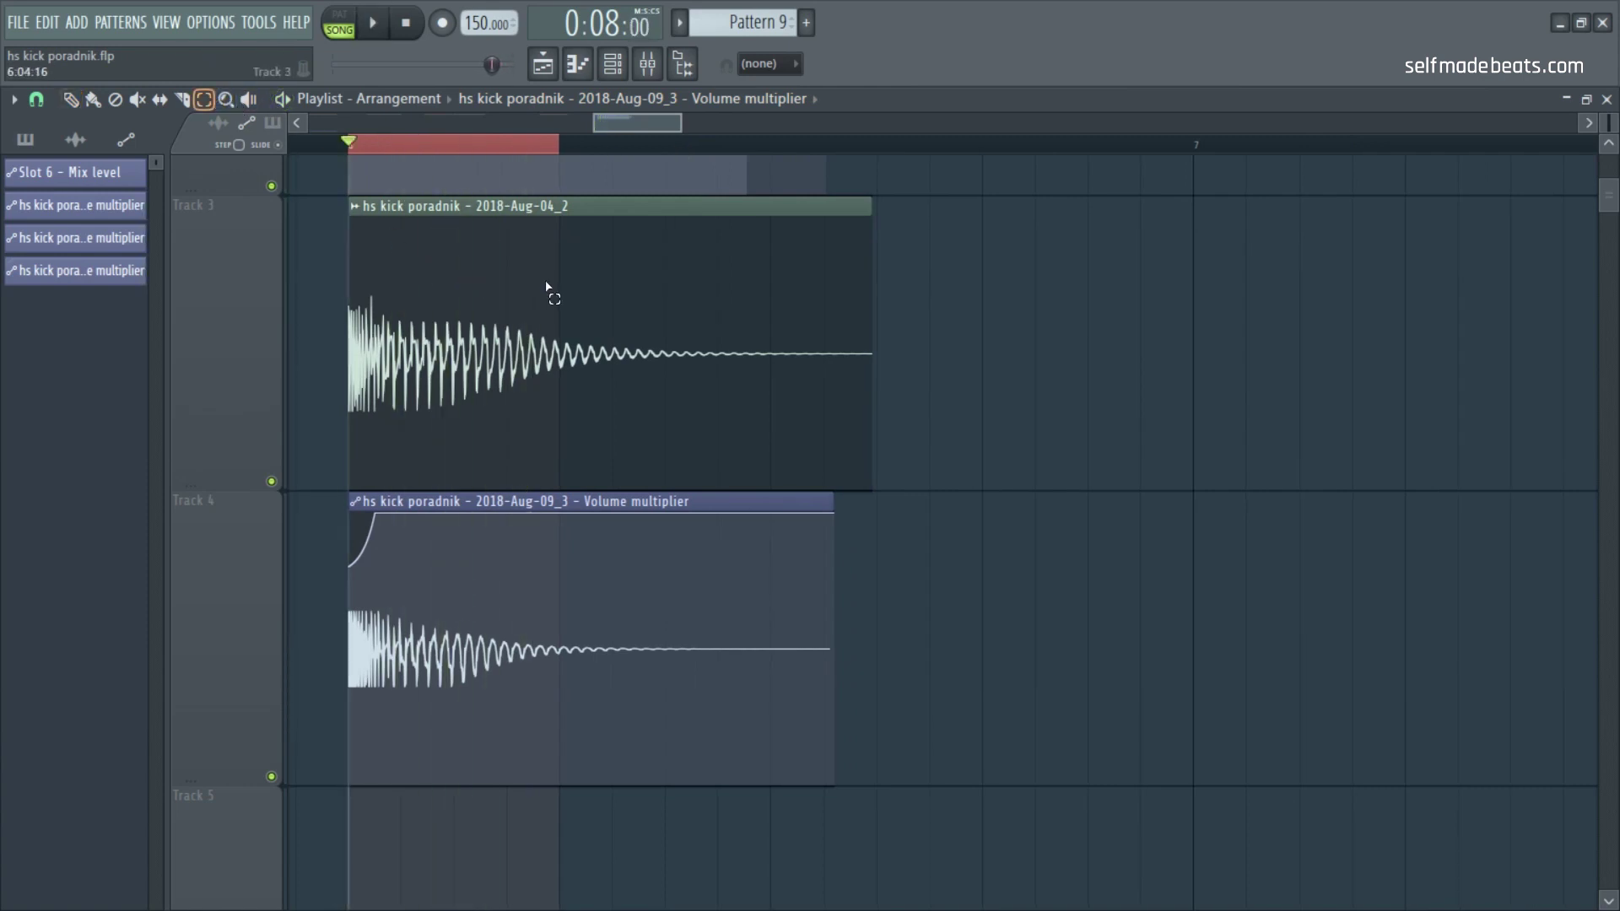
{"action": "scroll", "coordinate": [611, 302], "scroll_direction": "up", "scroll_amount": 2}
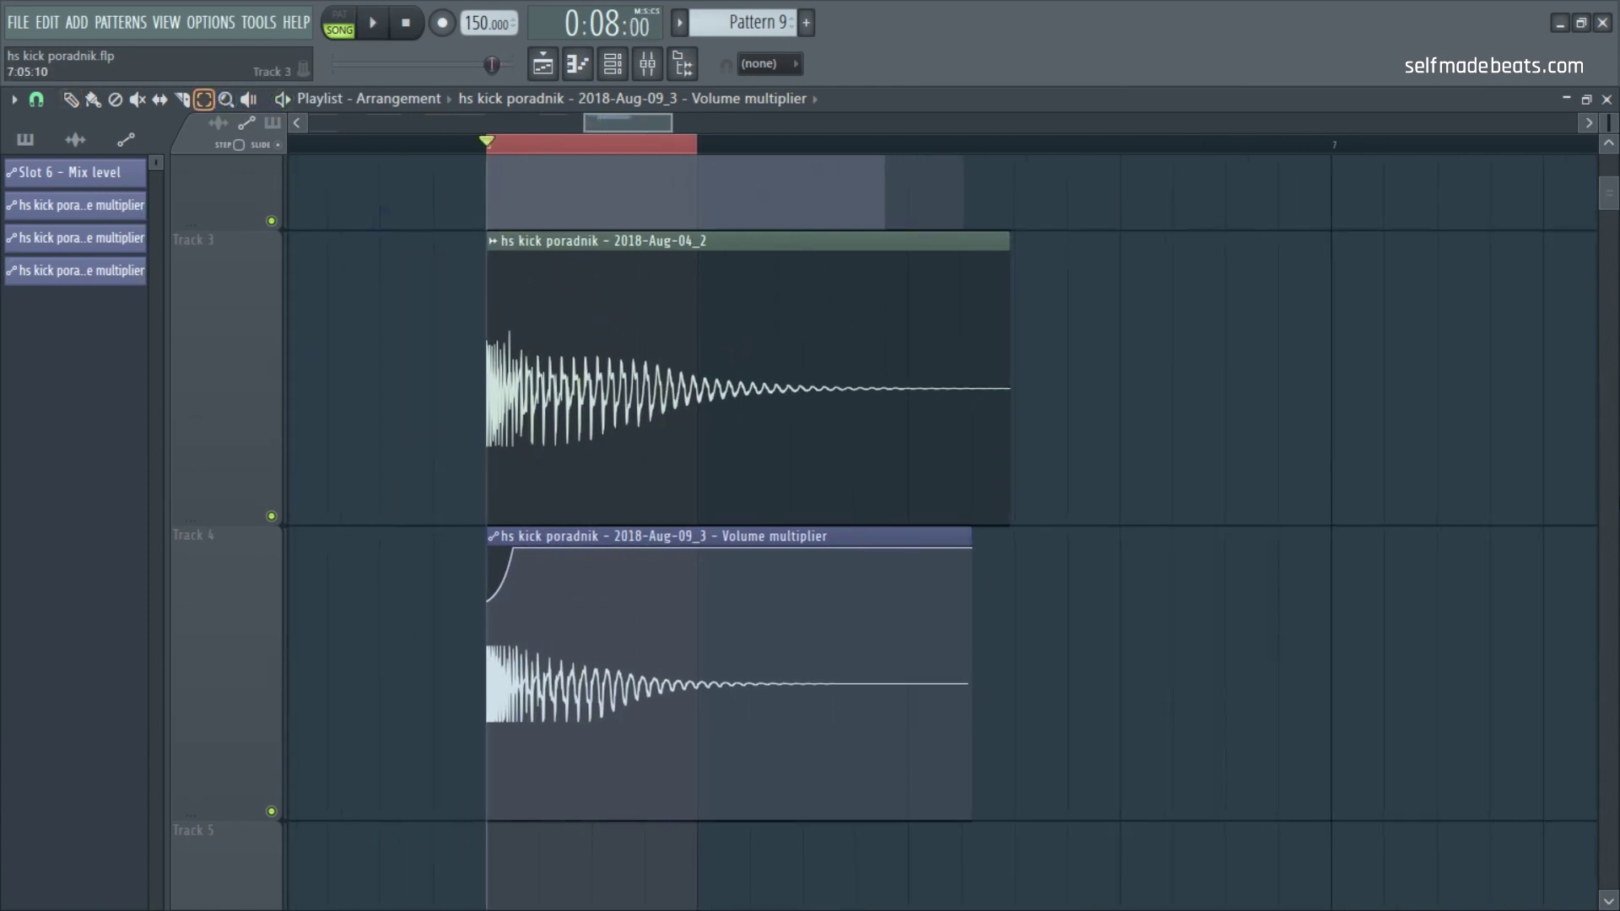
{"action": "left_click_drag", "start_coordinate": [1609, 205], "coordinate": [1615, 194]}
{"action": "scroll", "coordinate": [1204, 571], "scroll_direction": "down", "scroll_amount": 3}
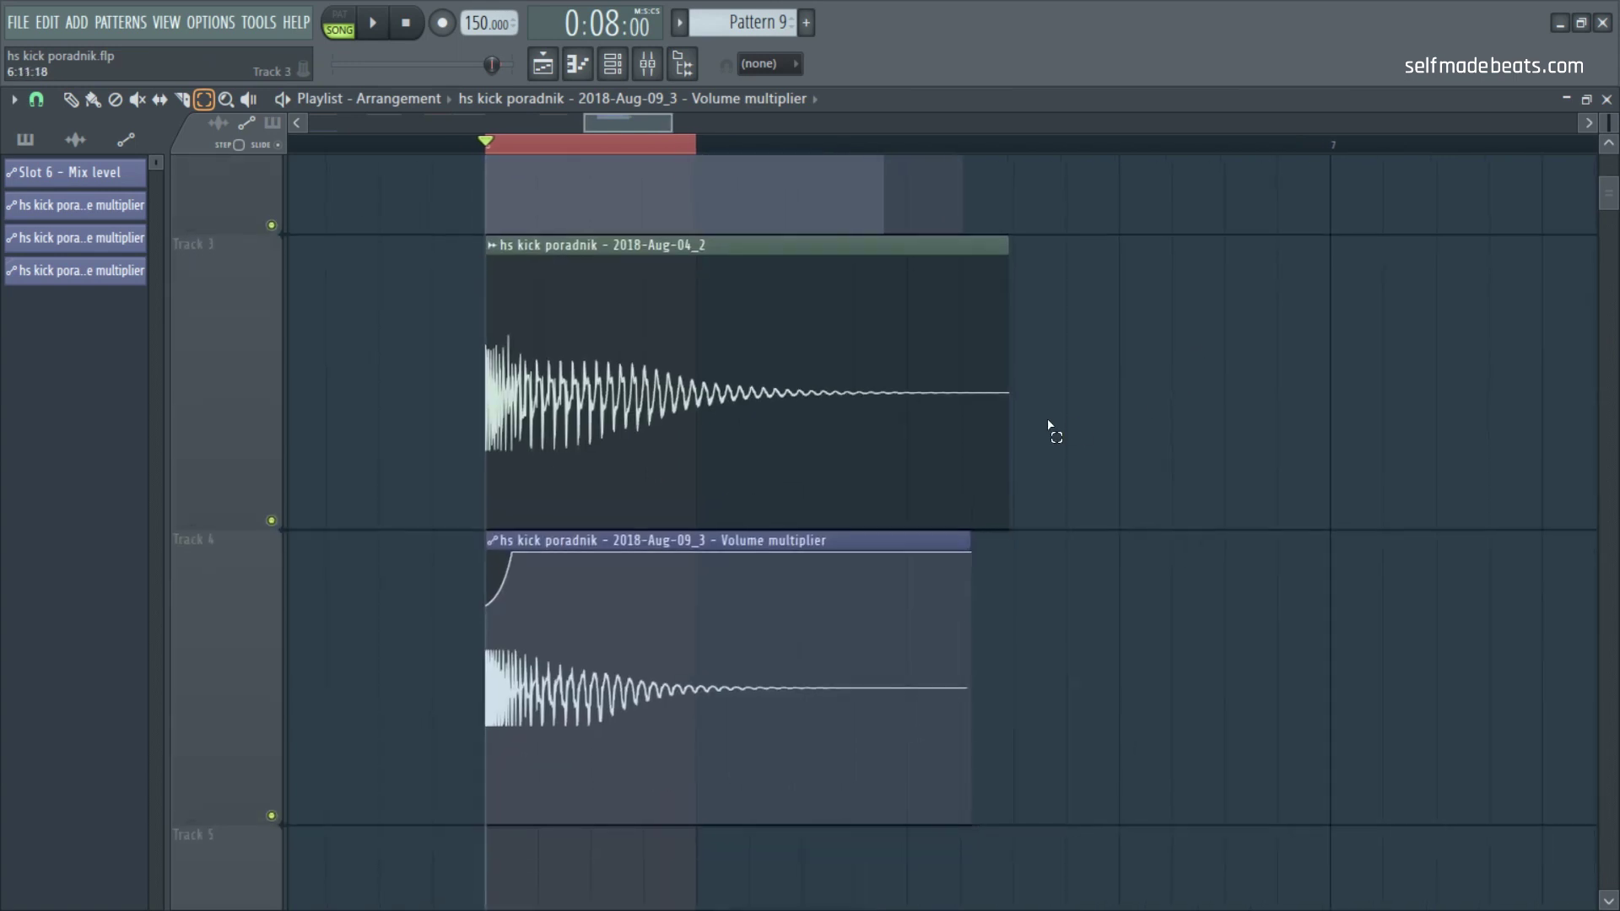
{"action": "scroll", "coordinate": [1052, 430], "scroll_direction": "up", "scroll_amount": 5}
{"action": "scroll", "coordinate": [970, 397], "scroll_direction": "up", "scroll_amount": 3}
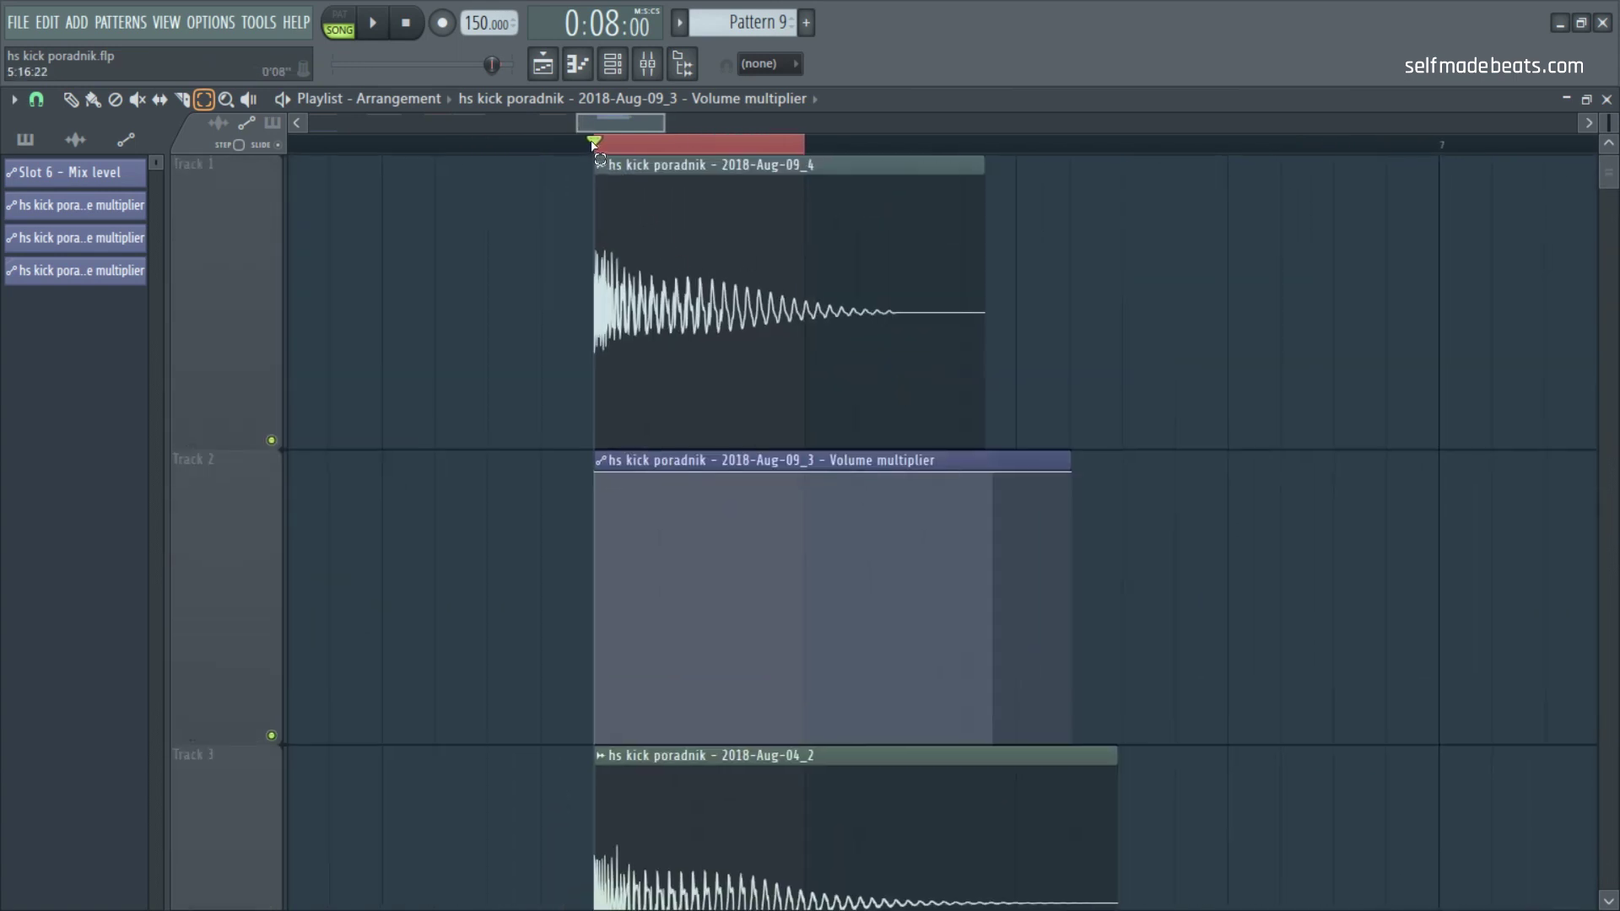
{"action": "left_click_drag", "start_coordinate": [597, 148], "coordinate": [1156, 394]}
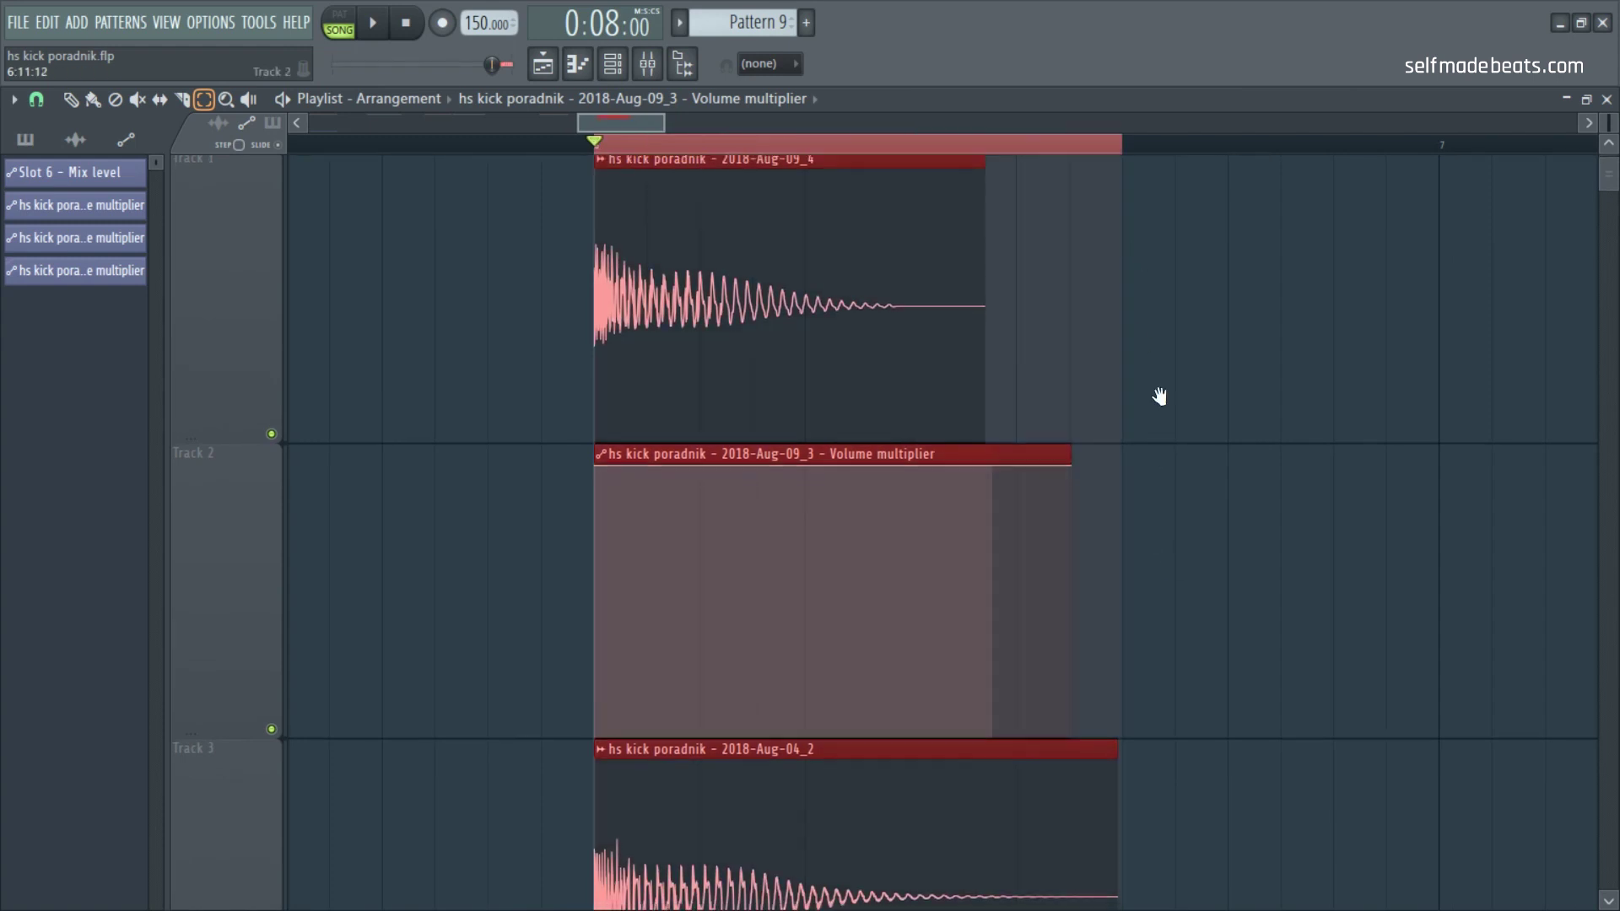
{"action": "scroll", "coordinate": [1134, 346], "scroll_direction": "down", "scroll_amount": 5}
{"action": "scroll", "coordinate": [1133, 346], "scroll_direction": "down", "scroll_amount": 2}
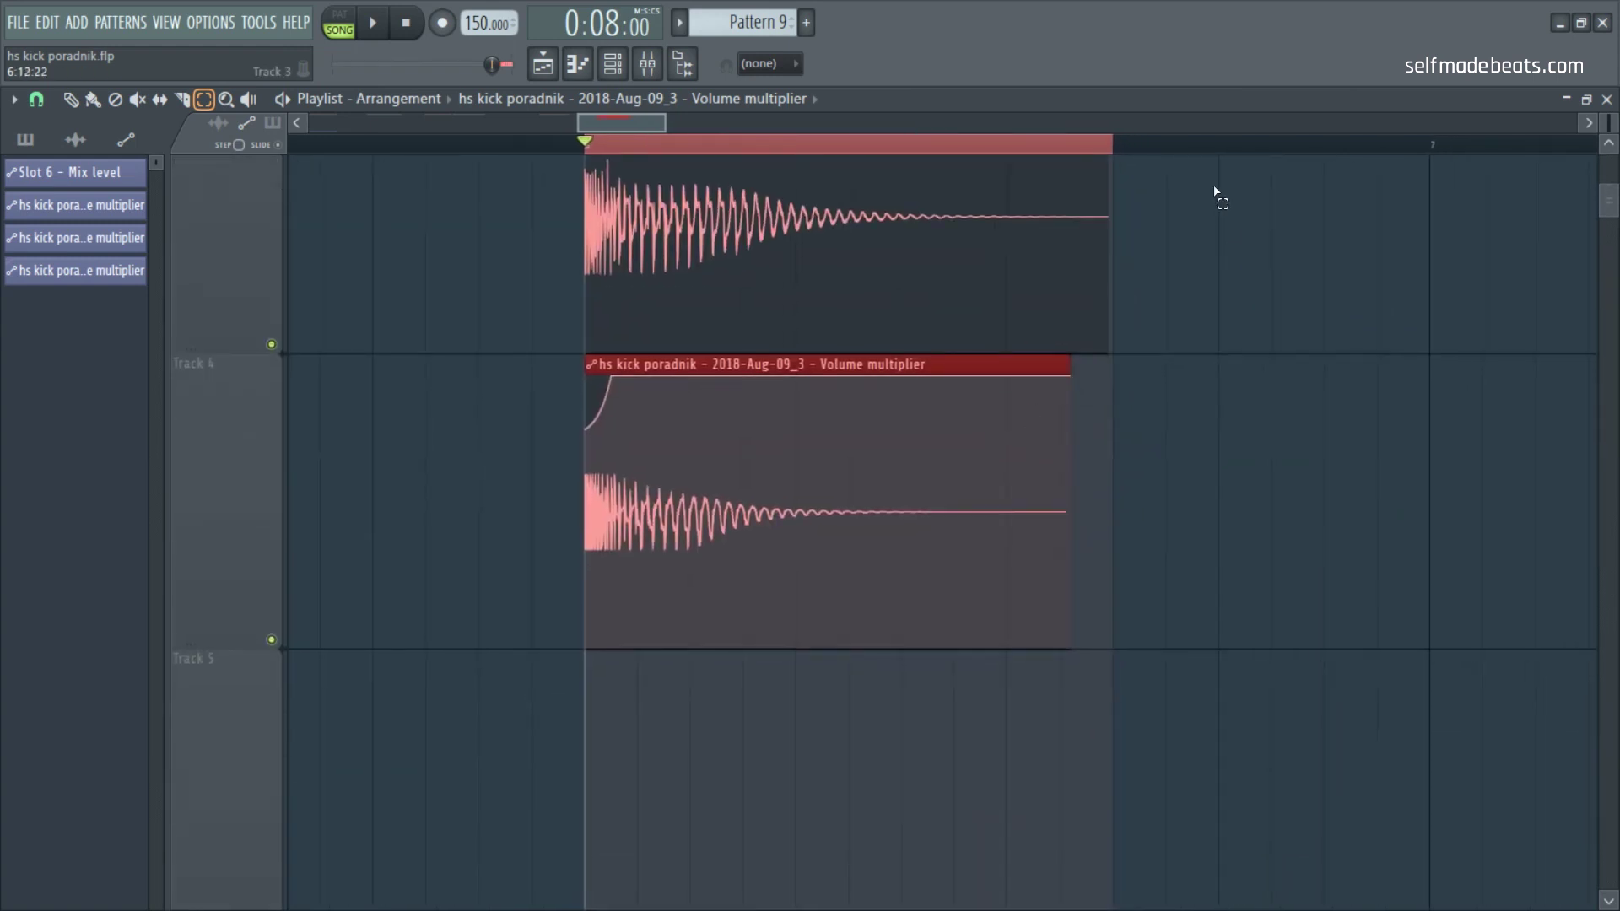
{"action": "scroll", "coordinate": [1241, 608], "scroll_direction": "up", "scroll_amount": 7}
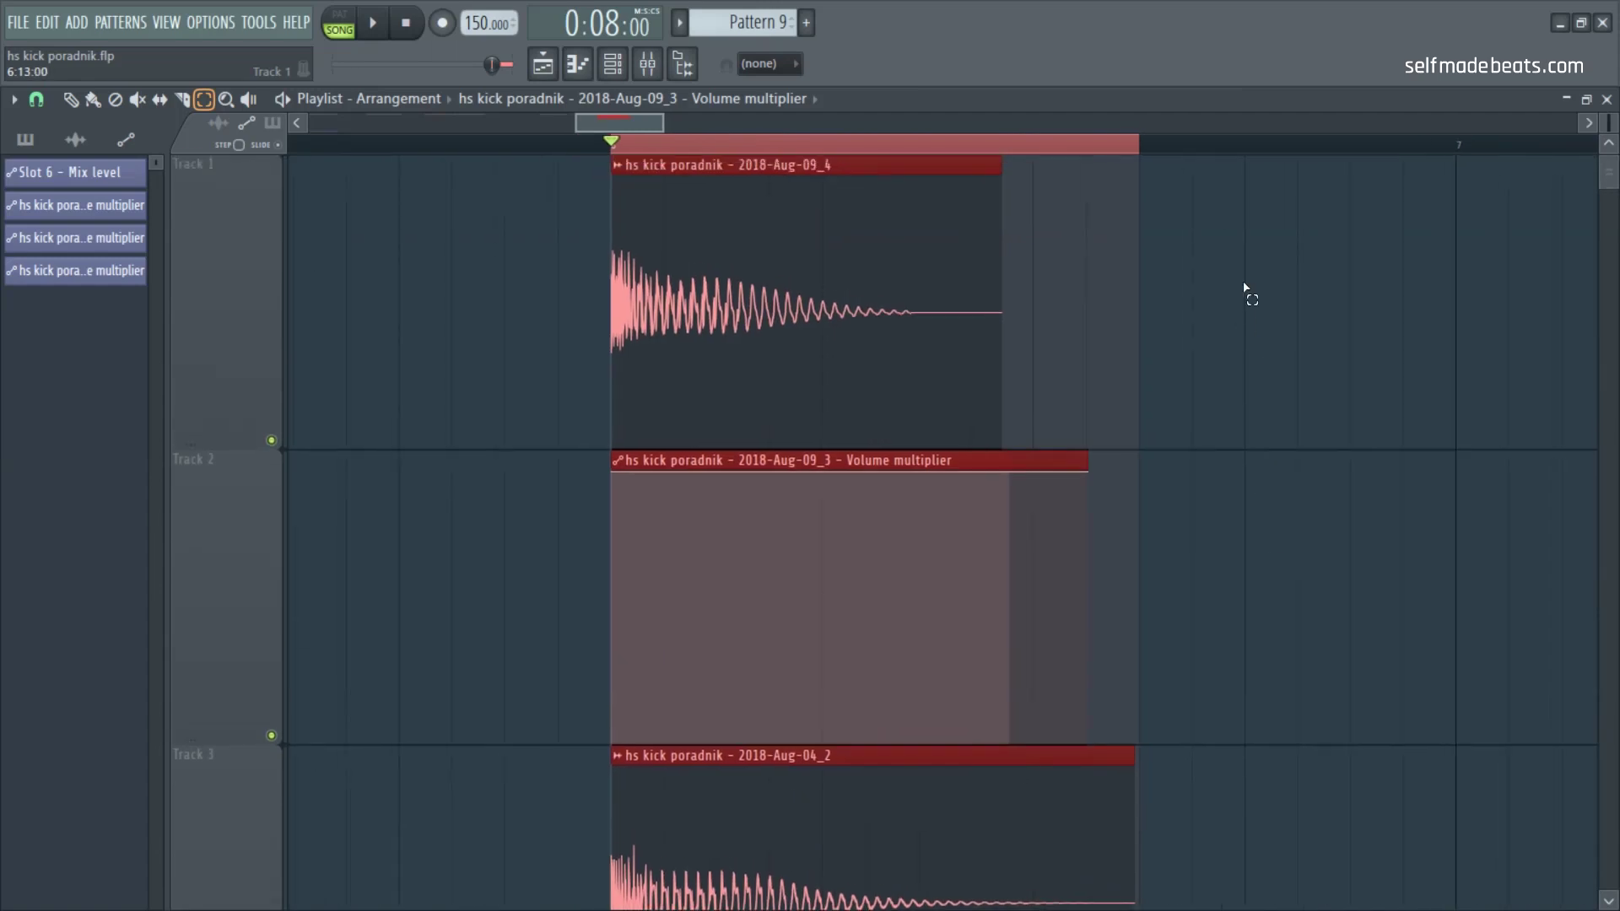
Step: Play the layered kick at bar 6 a few times to audition it
{"action": "key", "text": "space"}
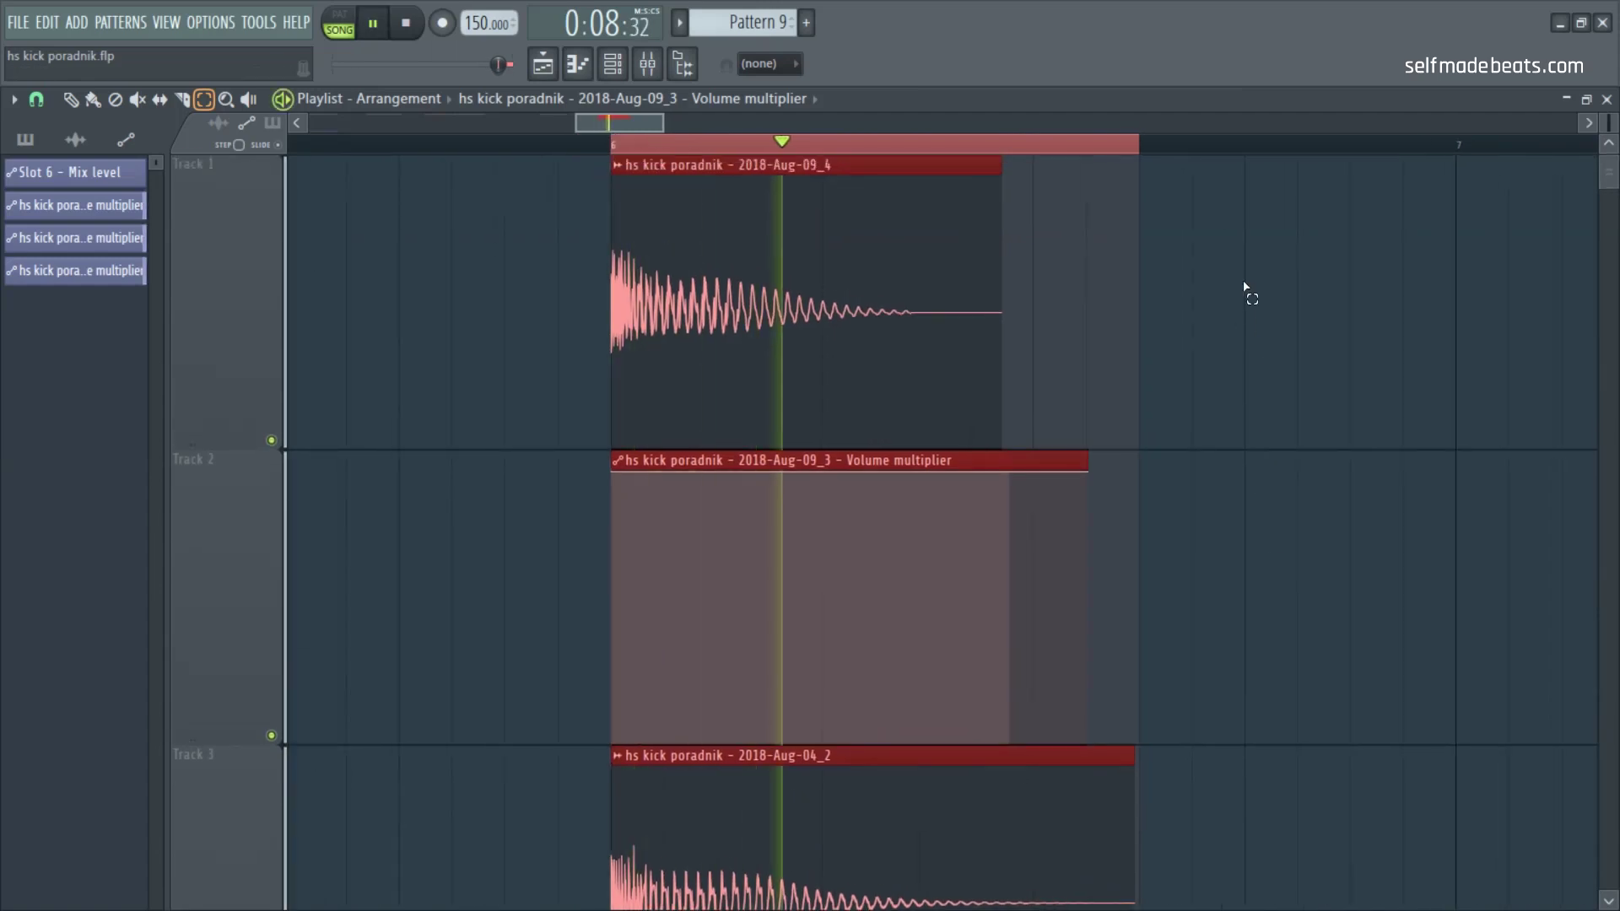
{"action": "key", "text": "space"}
{"action": "key", "text": "space"}
{"action": "key", "text": "space"}
{"action": "scroll", "coordinate": [1138, 315], "scroll_direction": "right", "scroll_amount": 1}
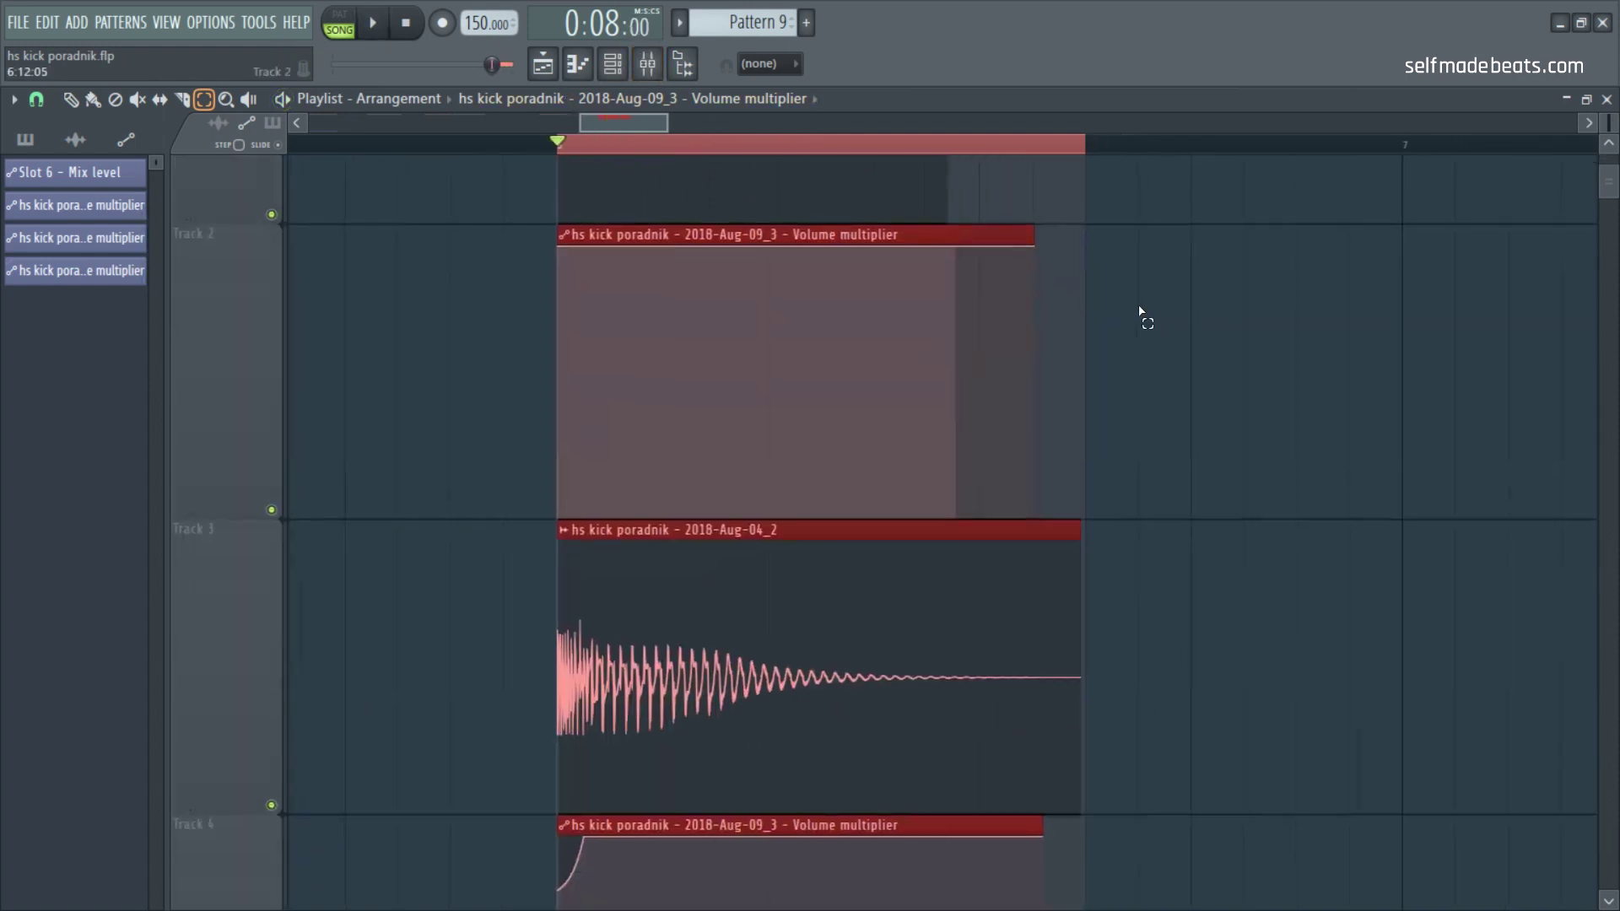
Step: Extend the playlist time selection to start slightly before bar 6 and end past the clips, play it and open Edison on the master track
{"action": "left_click_drag", "start_coordinate": [537, 152], "coordinate": [1278, 217]}
{"action": "key", "text": "space"}
{"action": "left_click", "coordinate": [631, 75]}
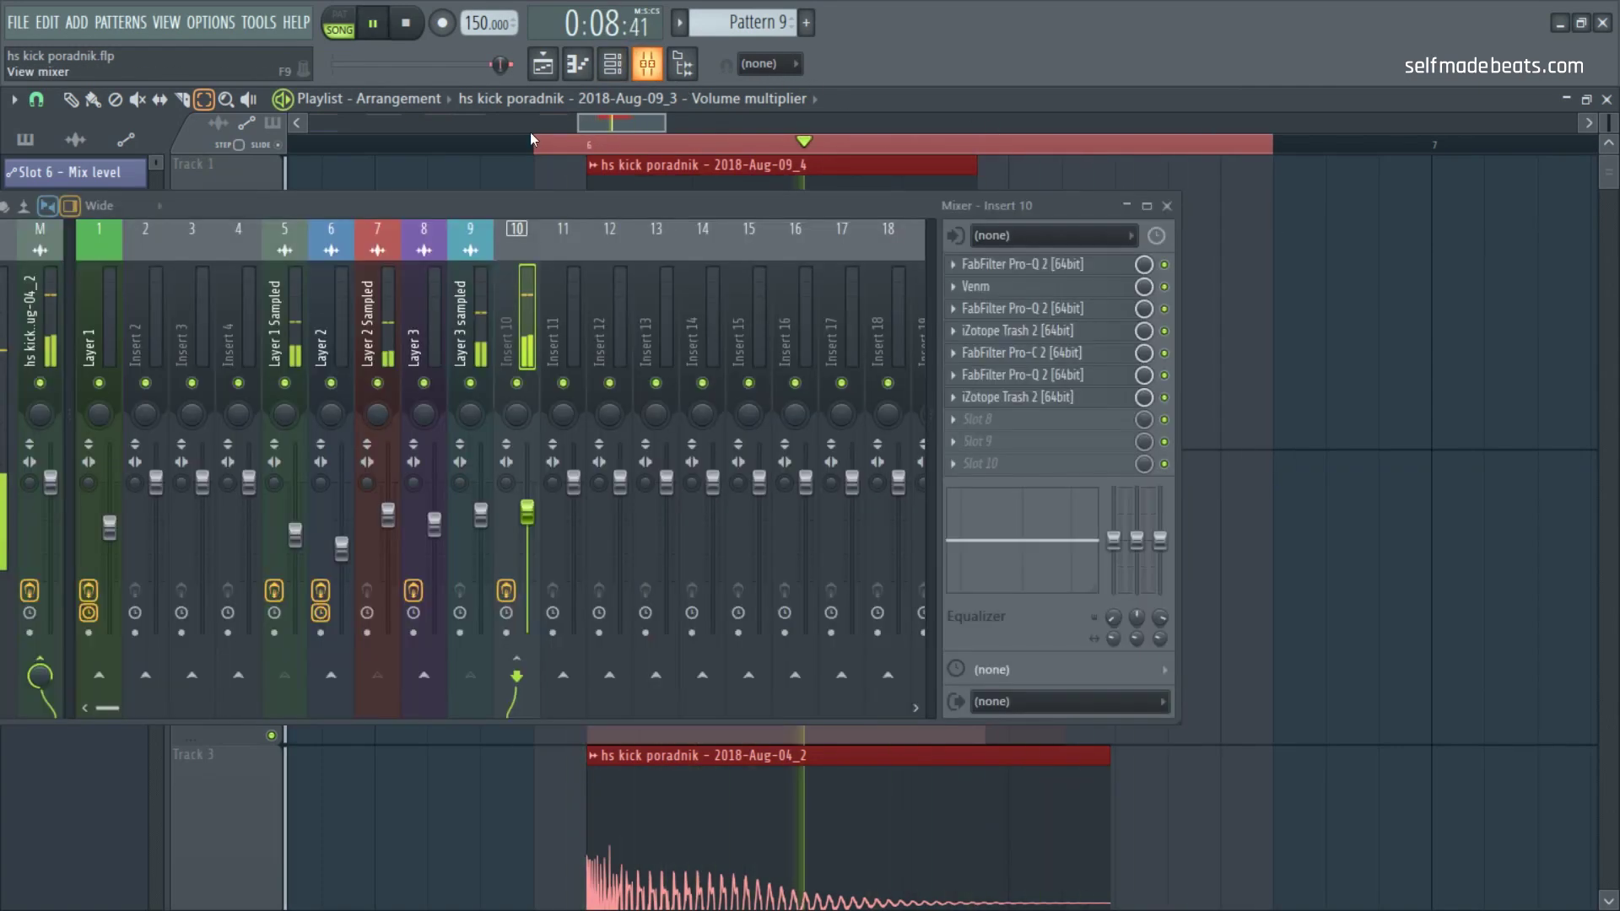
{"action": "left_click", "coordinate": [53, 309]}
{"action": "left_click", "coordinate": [1025, 268]}
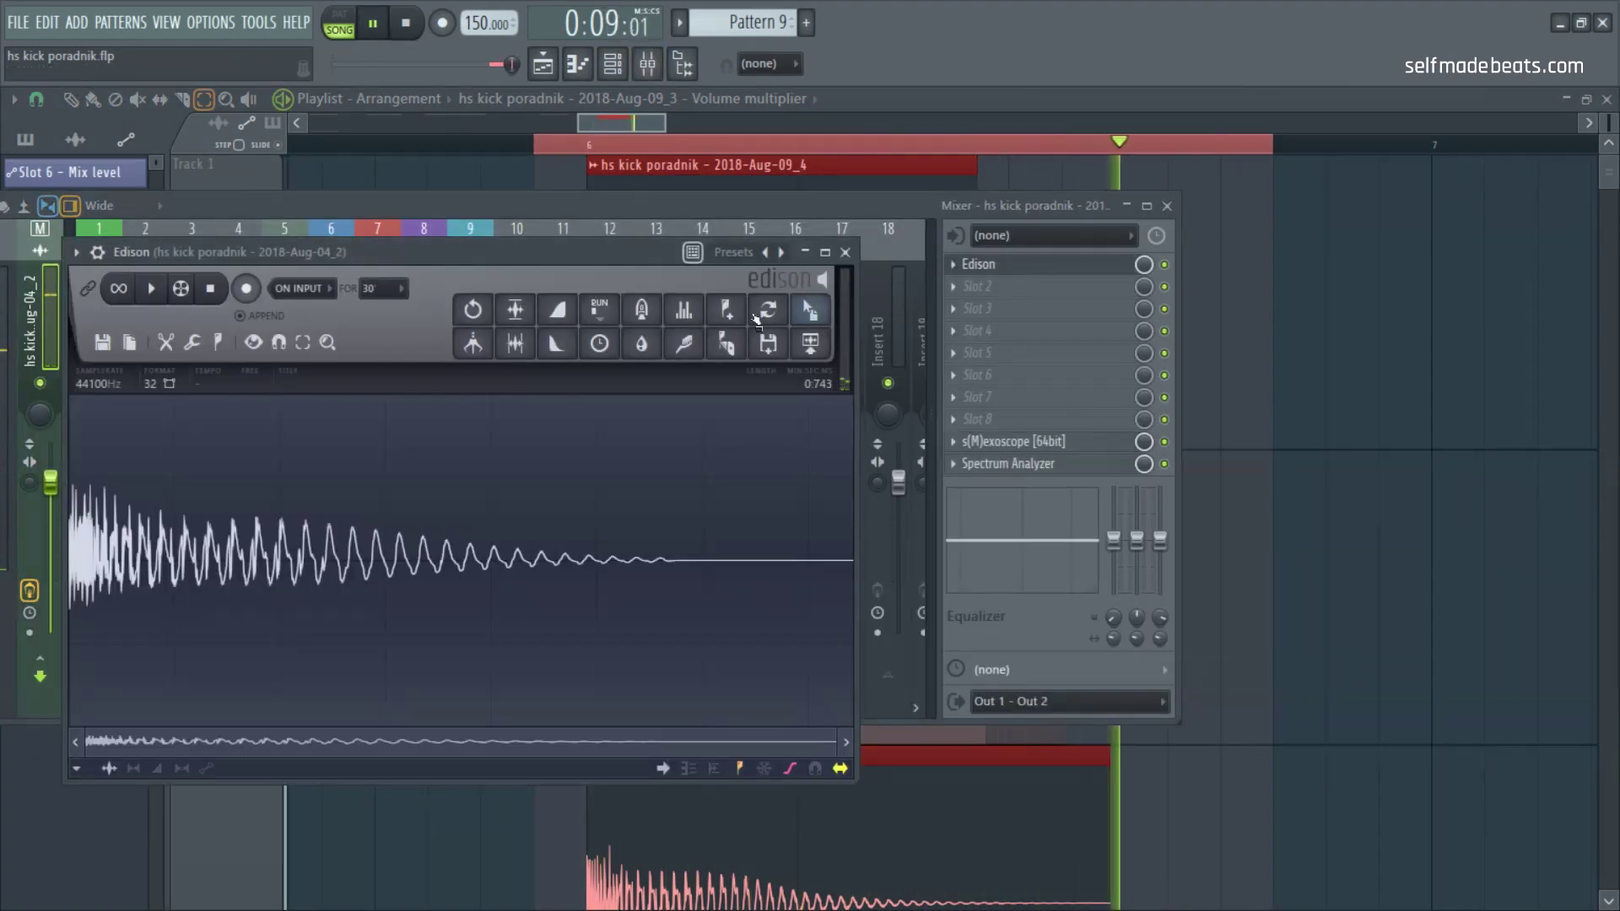
Step: Clear the old sample from Edison and record one pass of the layered kick into it
{"action": "key", "text": "ctrl+a"}
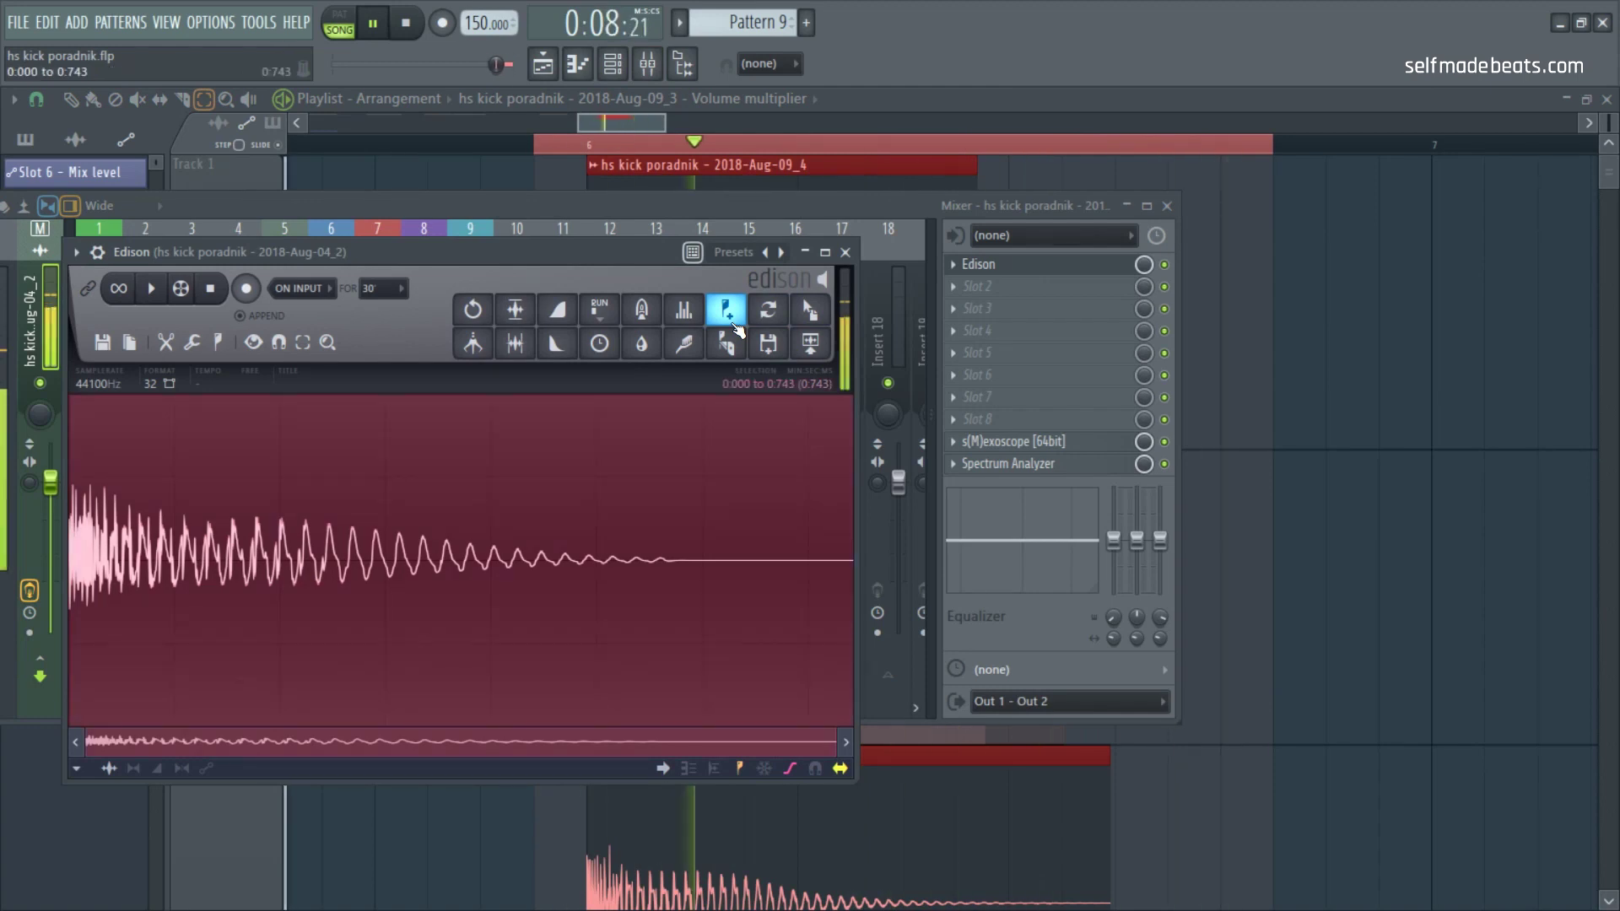
{"action": "key", "text": "Delete"}
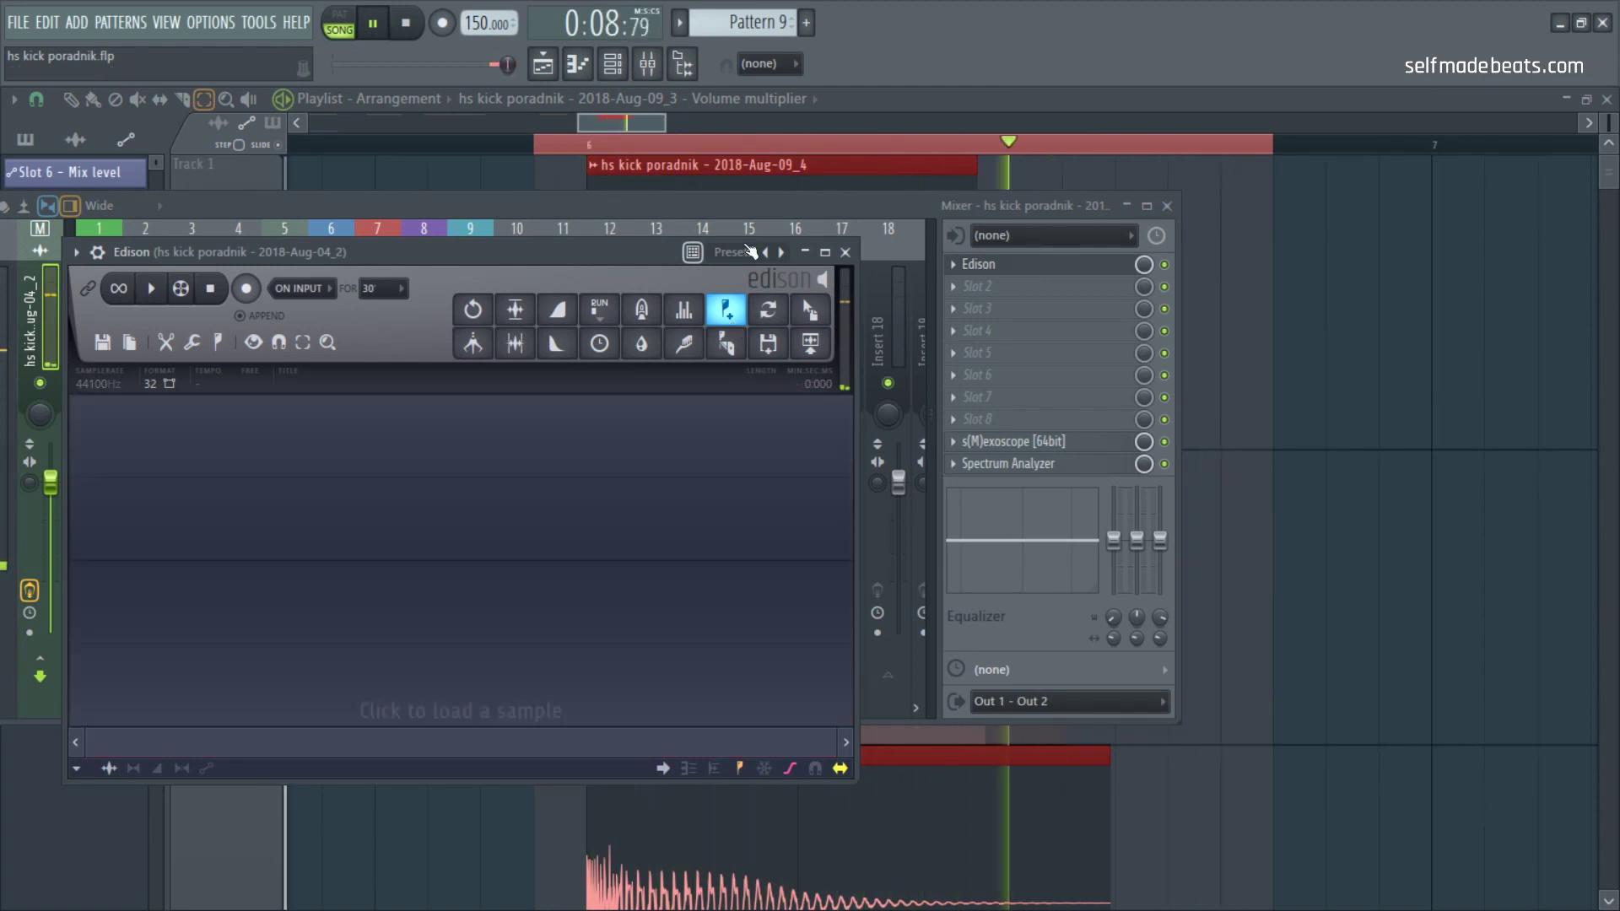
{"action": "left_click", "coordinate": [247, 290]}
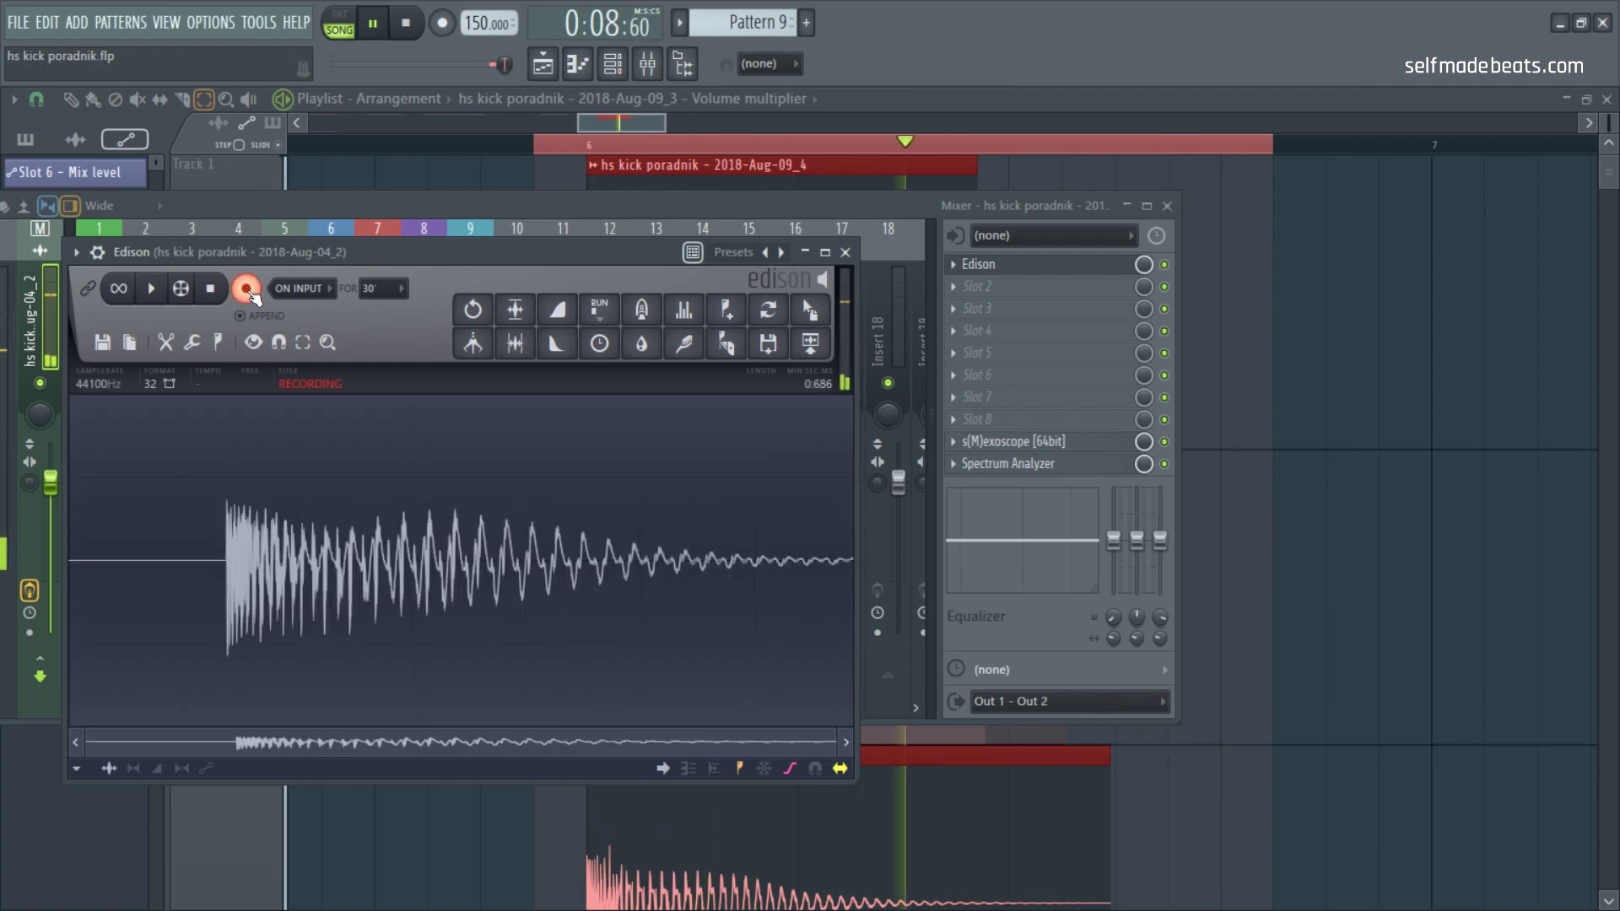
{"action": "left_click", "coordinate": [210, 288]}
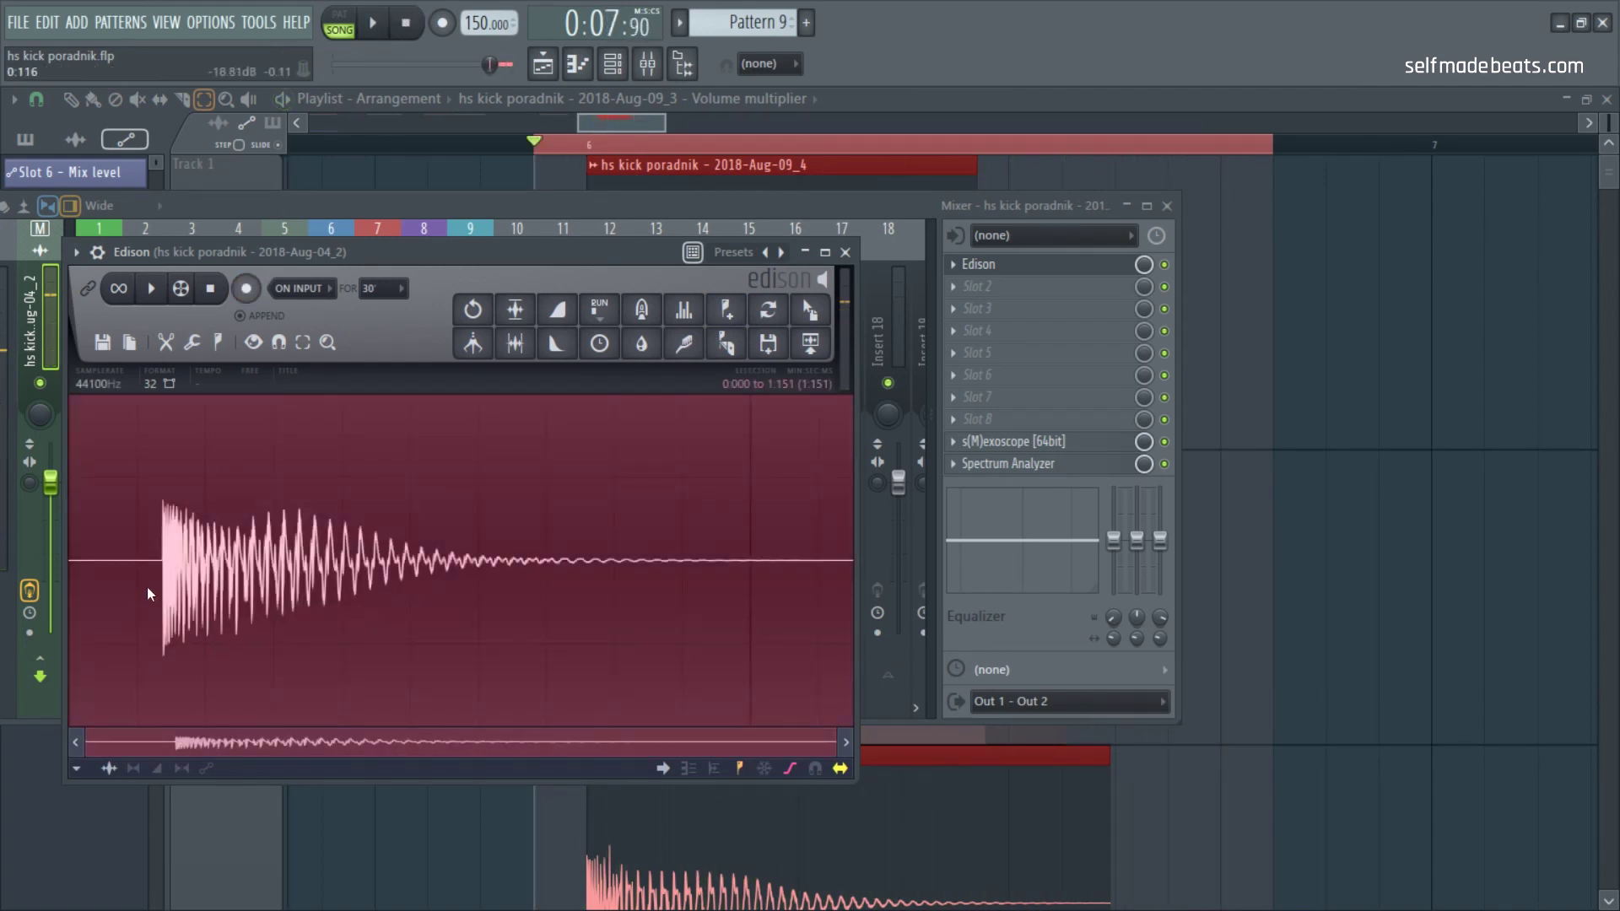
Step: Trim the silence before the kick's first transient in Edison, cutting at sample-level precision, and return to the full waveform
{"action": "left_click_drag", "start_coordinate": [162, 596], "coordinate": [2, 451]}
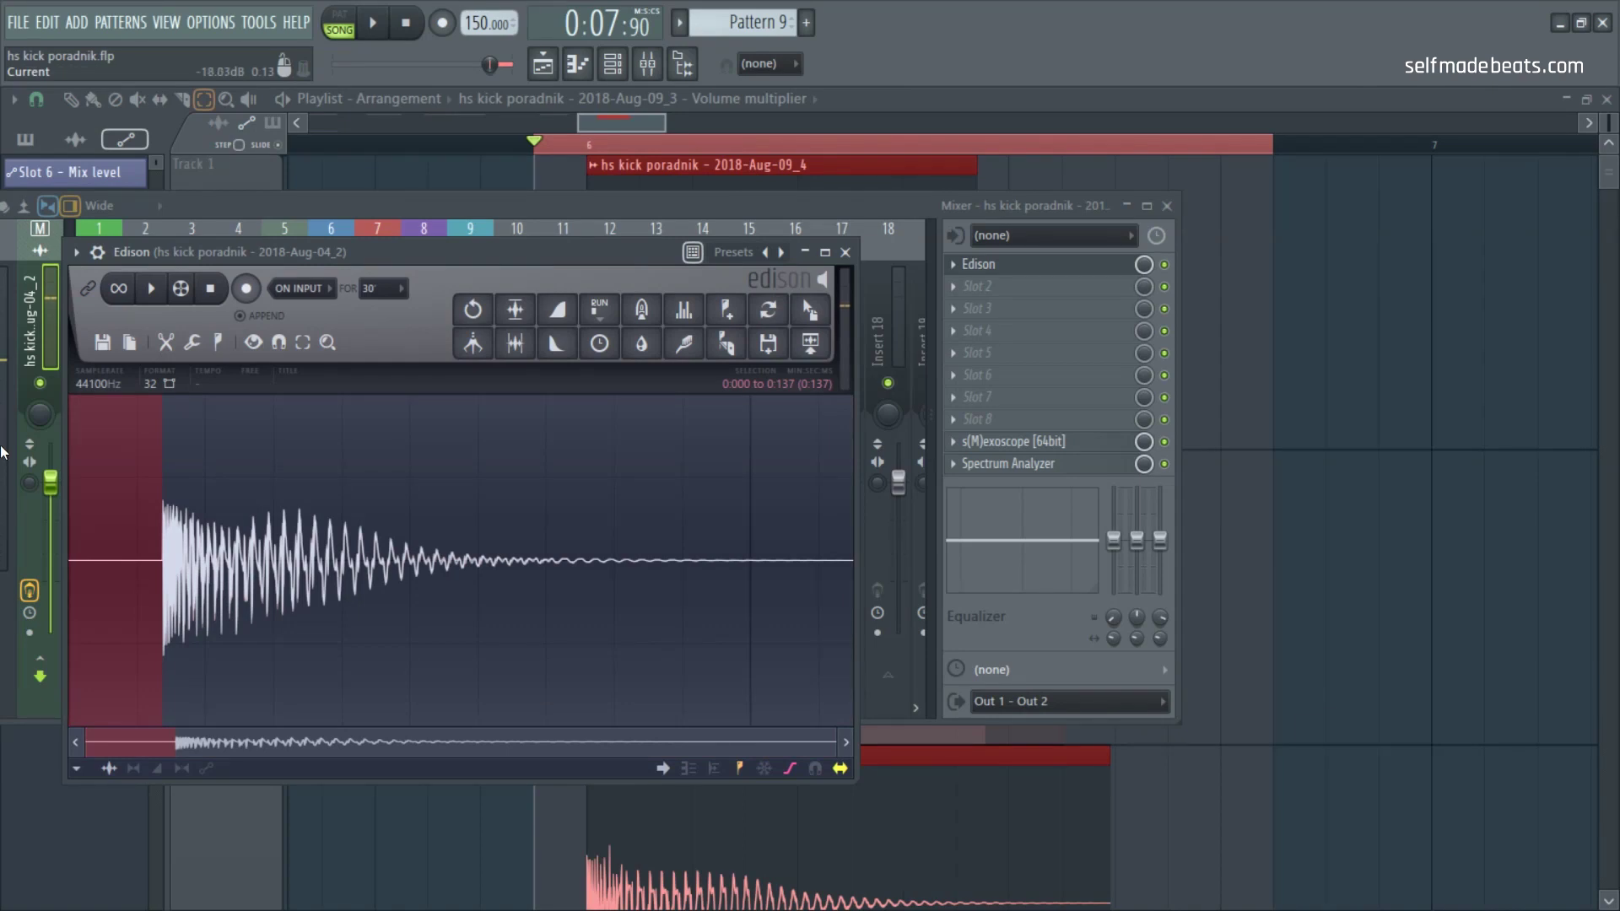
{"action": "key", "text": "Page_Up"}
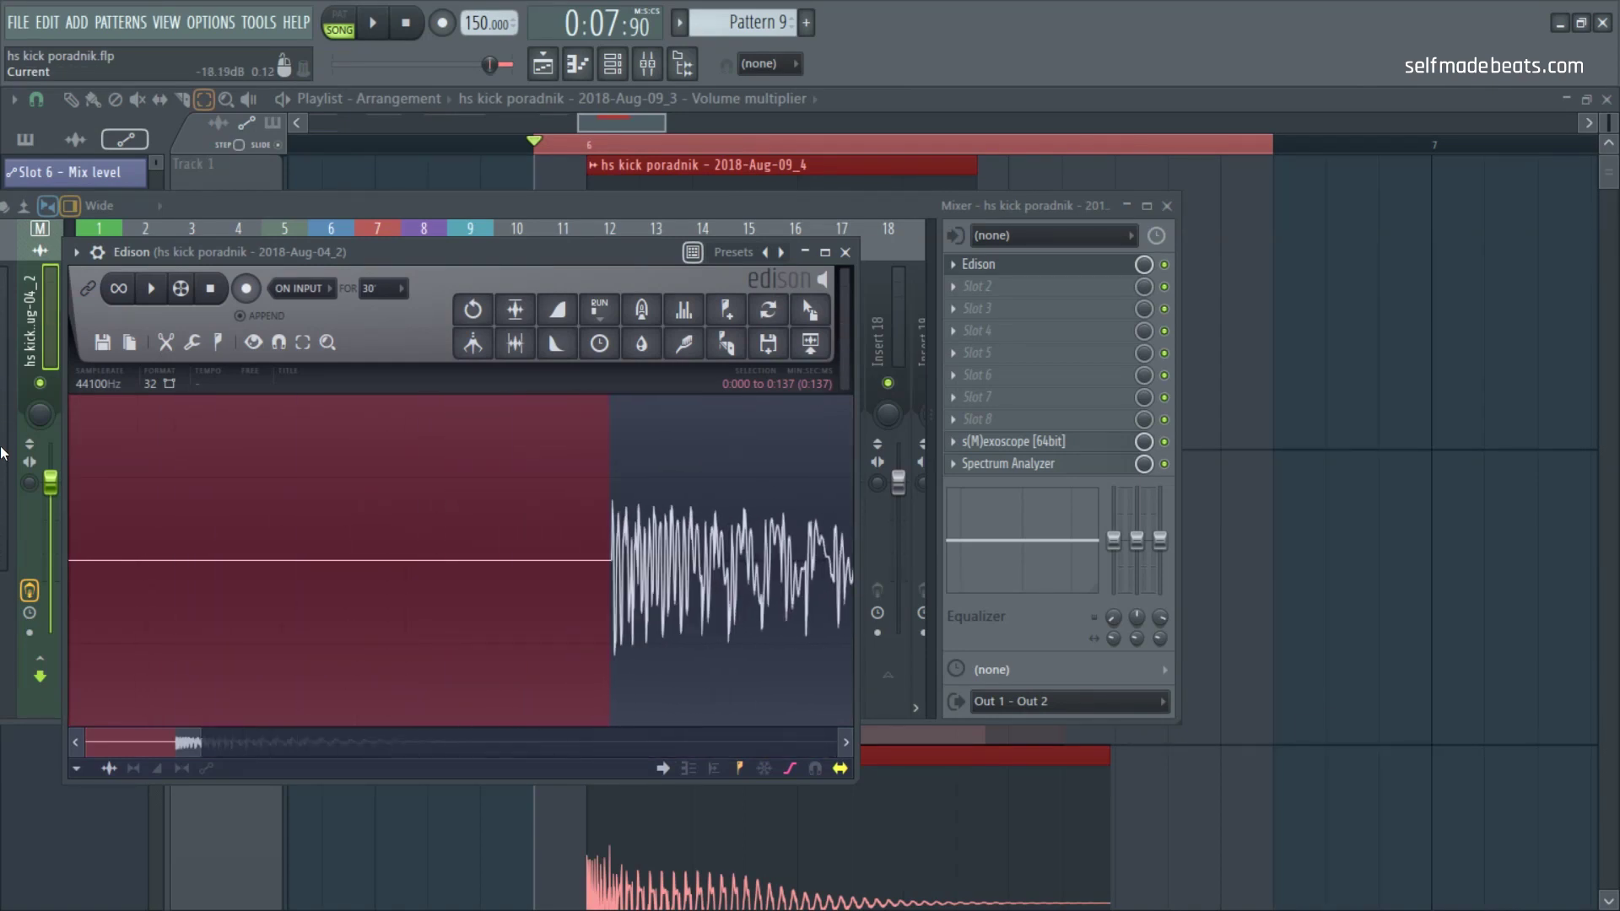
{"action": "key", "text": "Page_Up"}
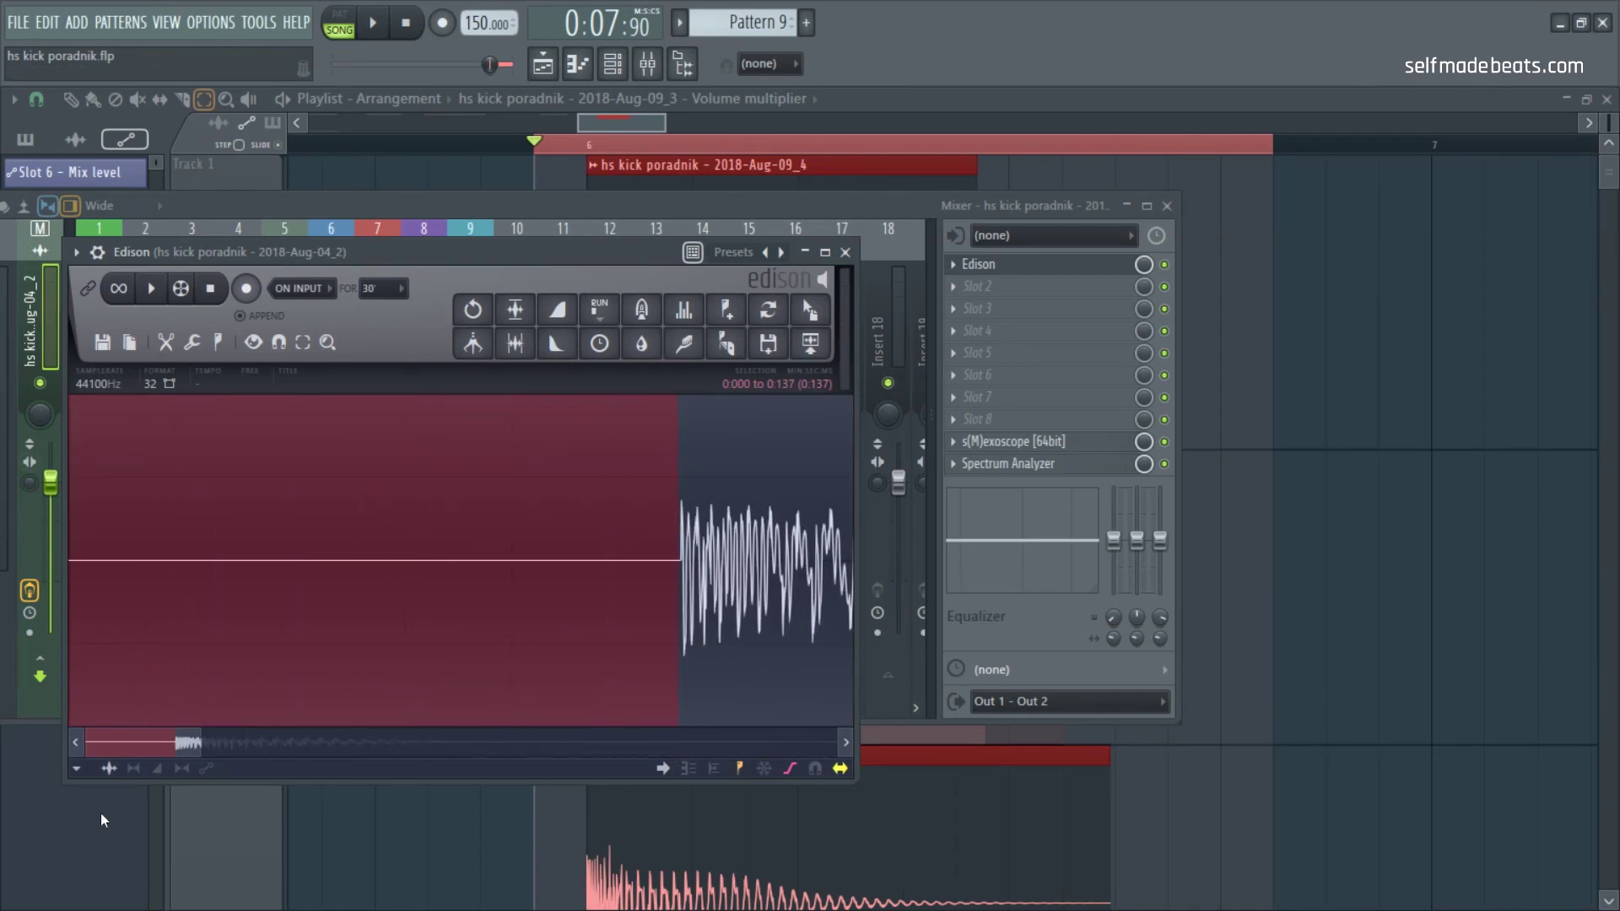
{"action": "left_click_drag", "start_coordinate": [655, 601], "coordinate": [680, 614]}
{"action": "key", "text": "Page_Up"}
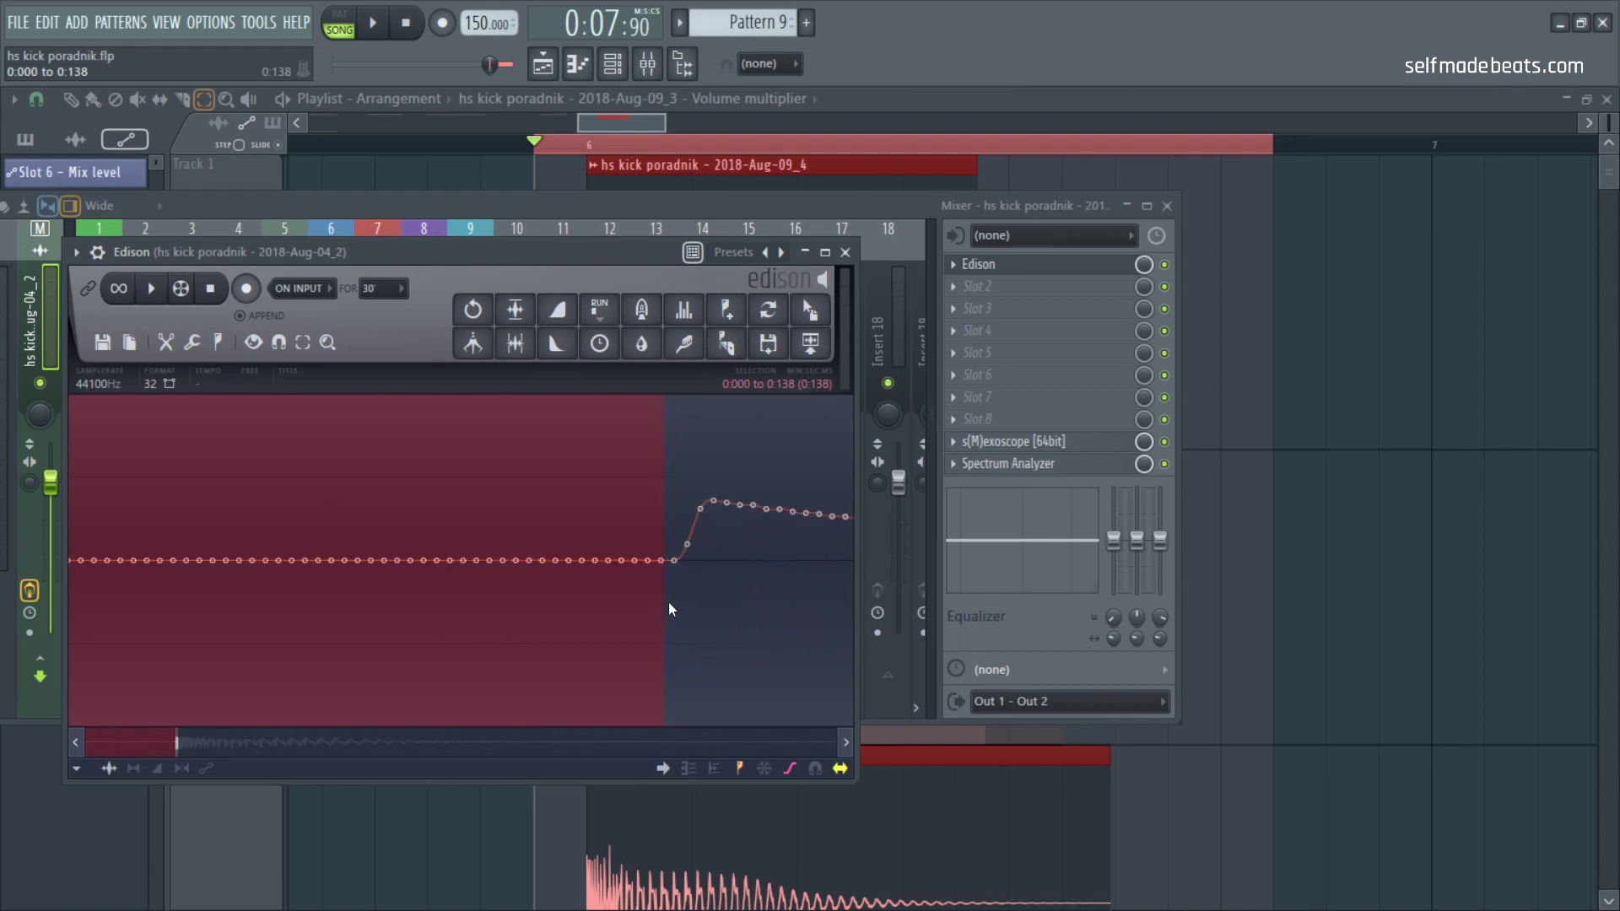
{"action": "key", "text": "Delete"}
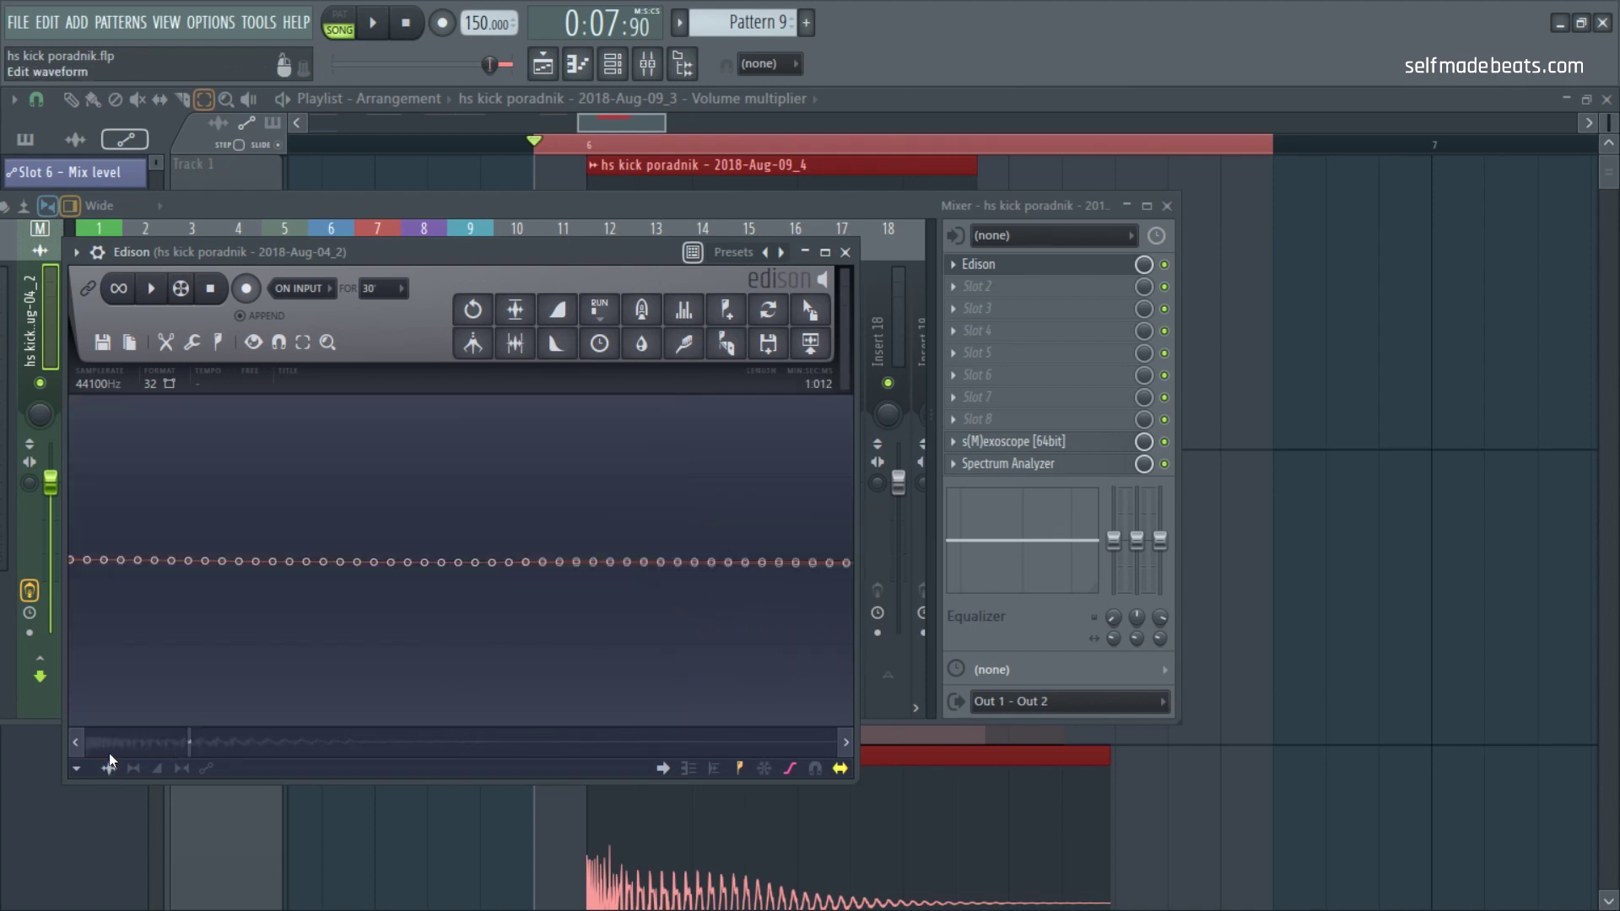
{"action": "left_click", "coordinate": [81, 738]}
{"action": "key", "text": "Page_Down"}
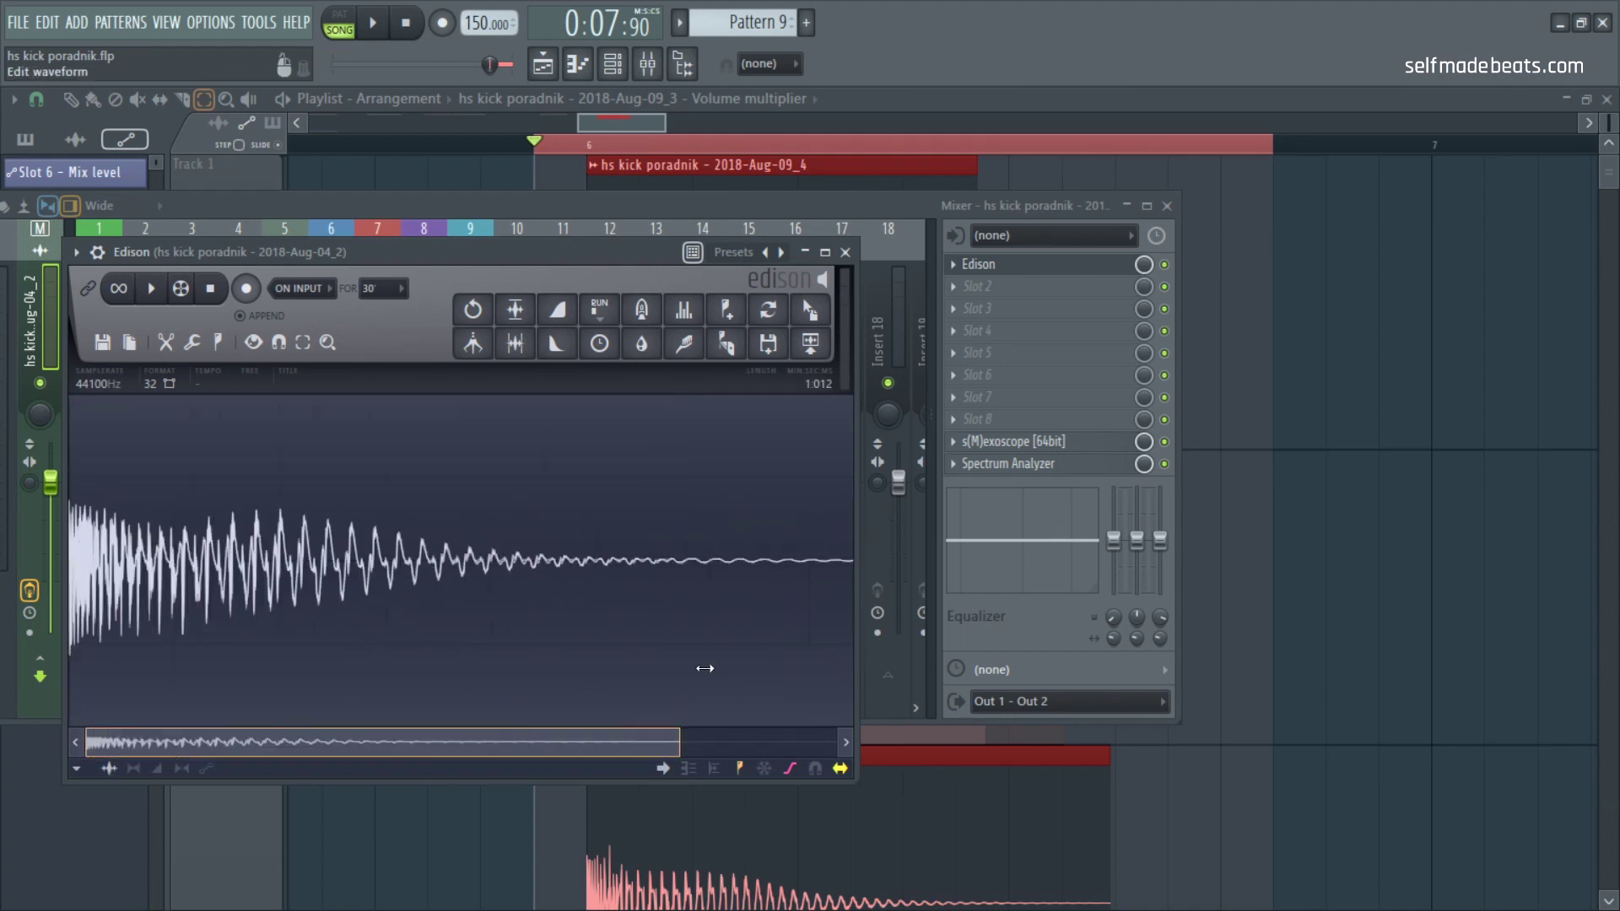
Step: Select the playlist range from bar 7 to bar 8 and send the recorded kick from the master's Edison to Track 1 there
{"action": "key", "text": "F12"}
{"action": "scroll", "coordinate": [965, 361], "scroll_direction": "down", "scroll_amount": 2}
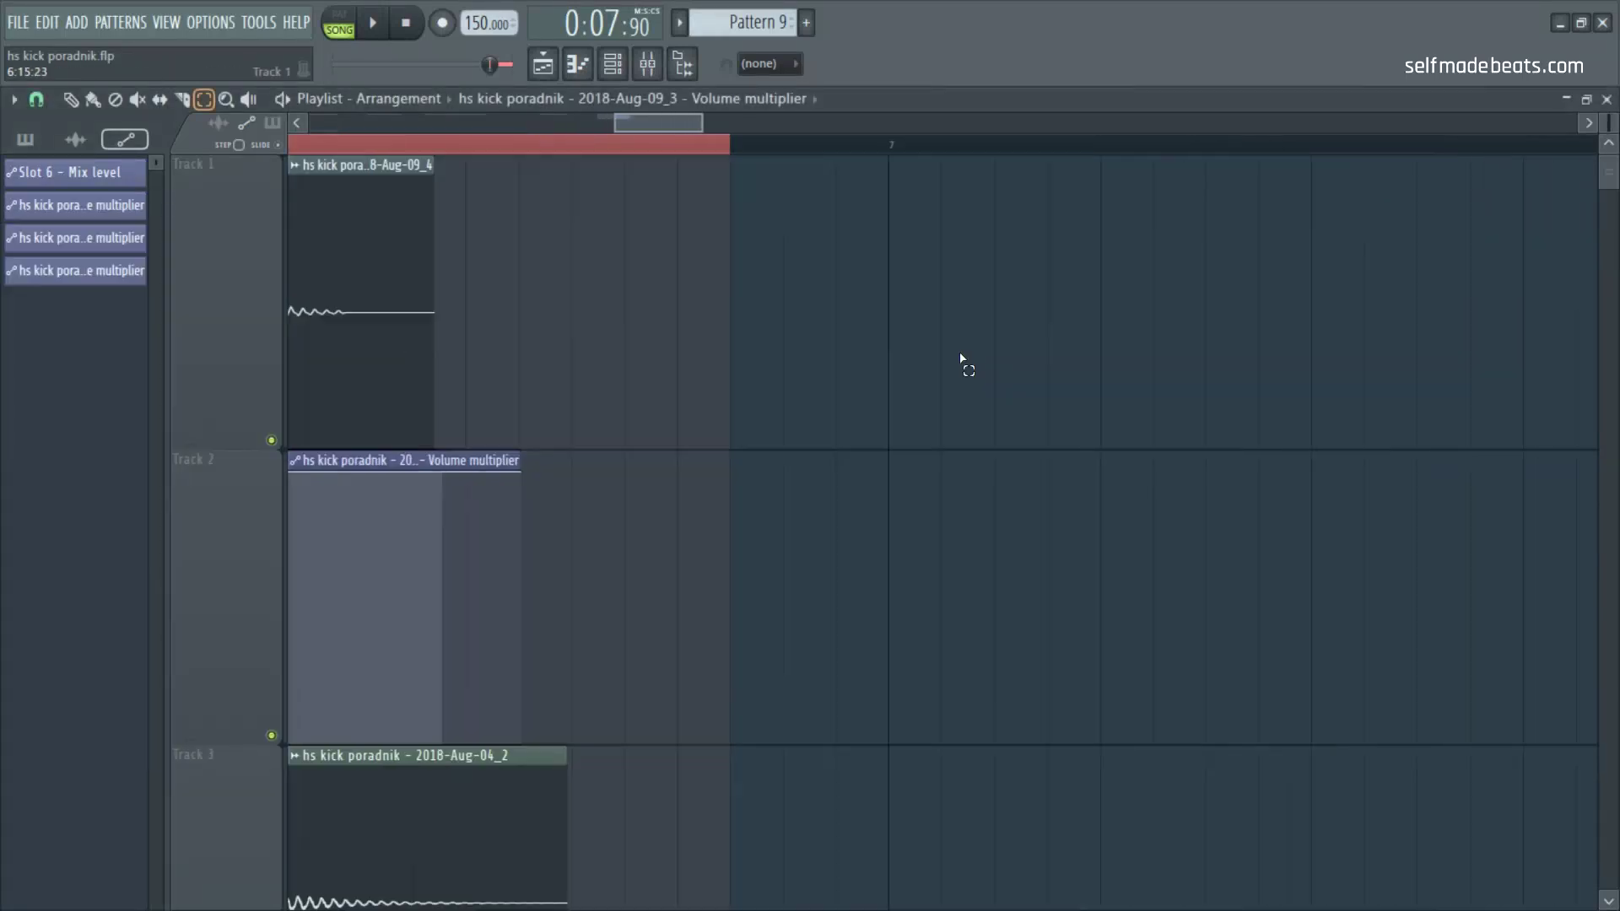
{"action": "left_click_drag", "start_coordinate": [885, 150], "coordinate": [1441, 267]}
{"action": "key", "text": "F9"}
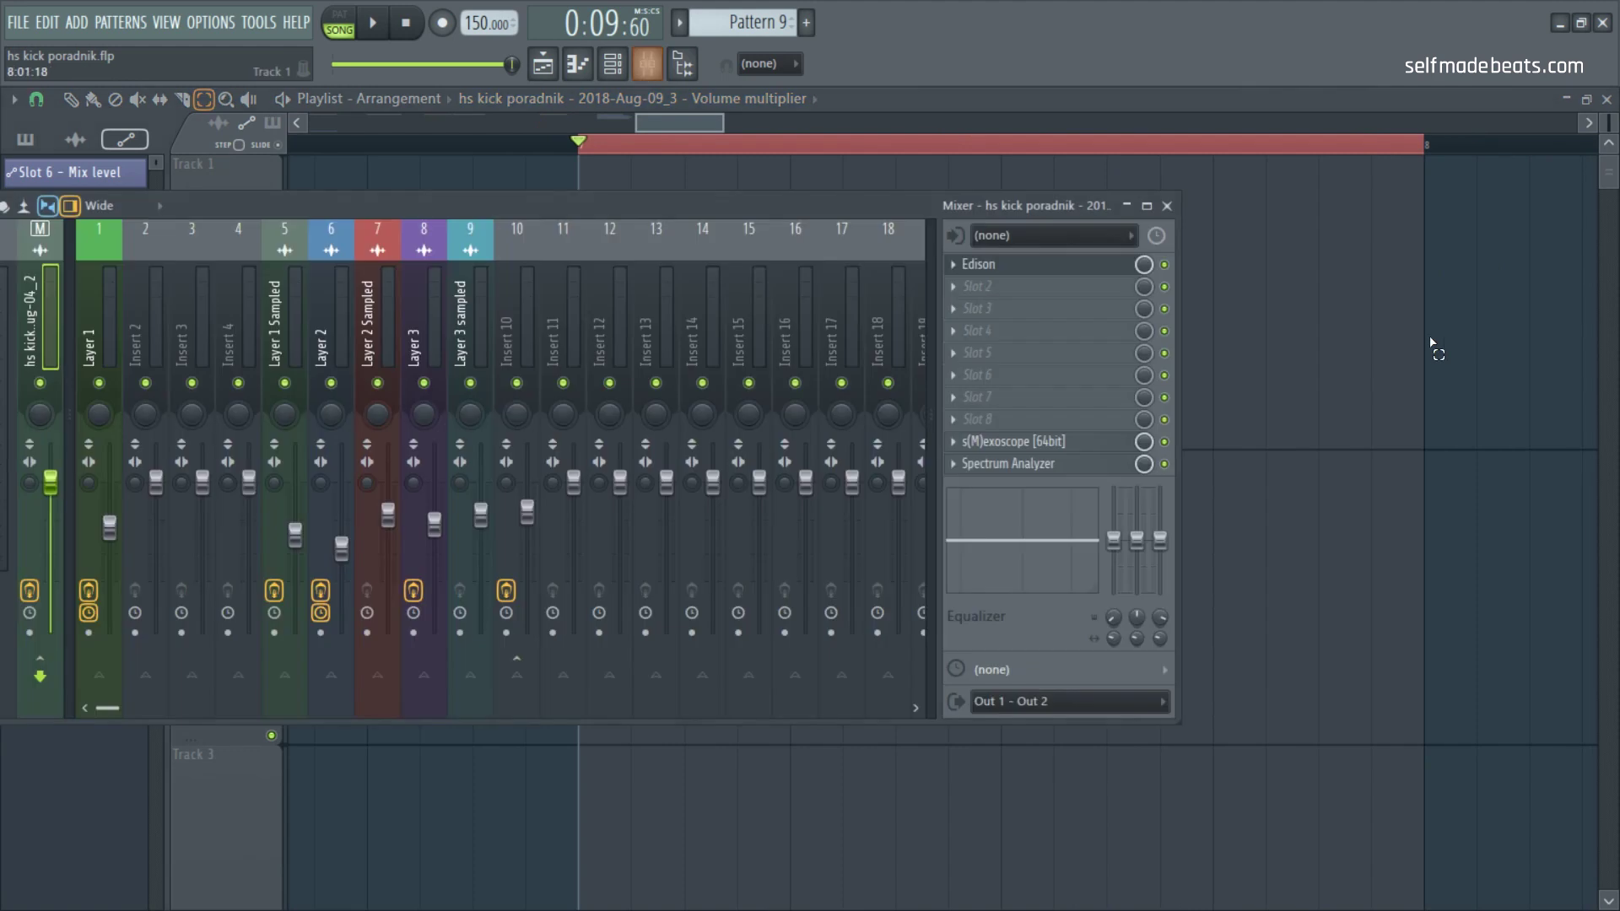
{"action": "left_click", "coordinate": [1088, 267]}
{"action": "left_click", "coordinate": [810, 341]}
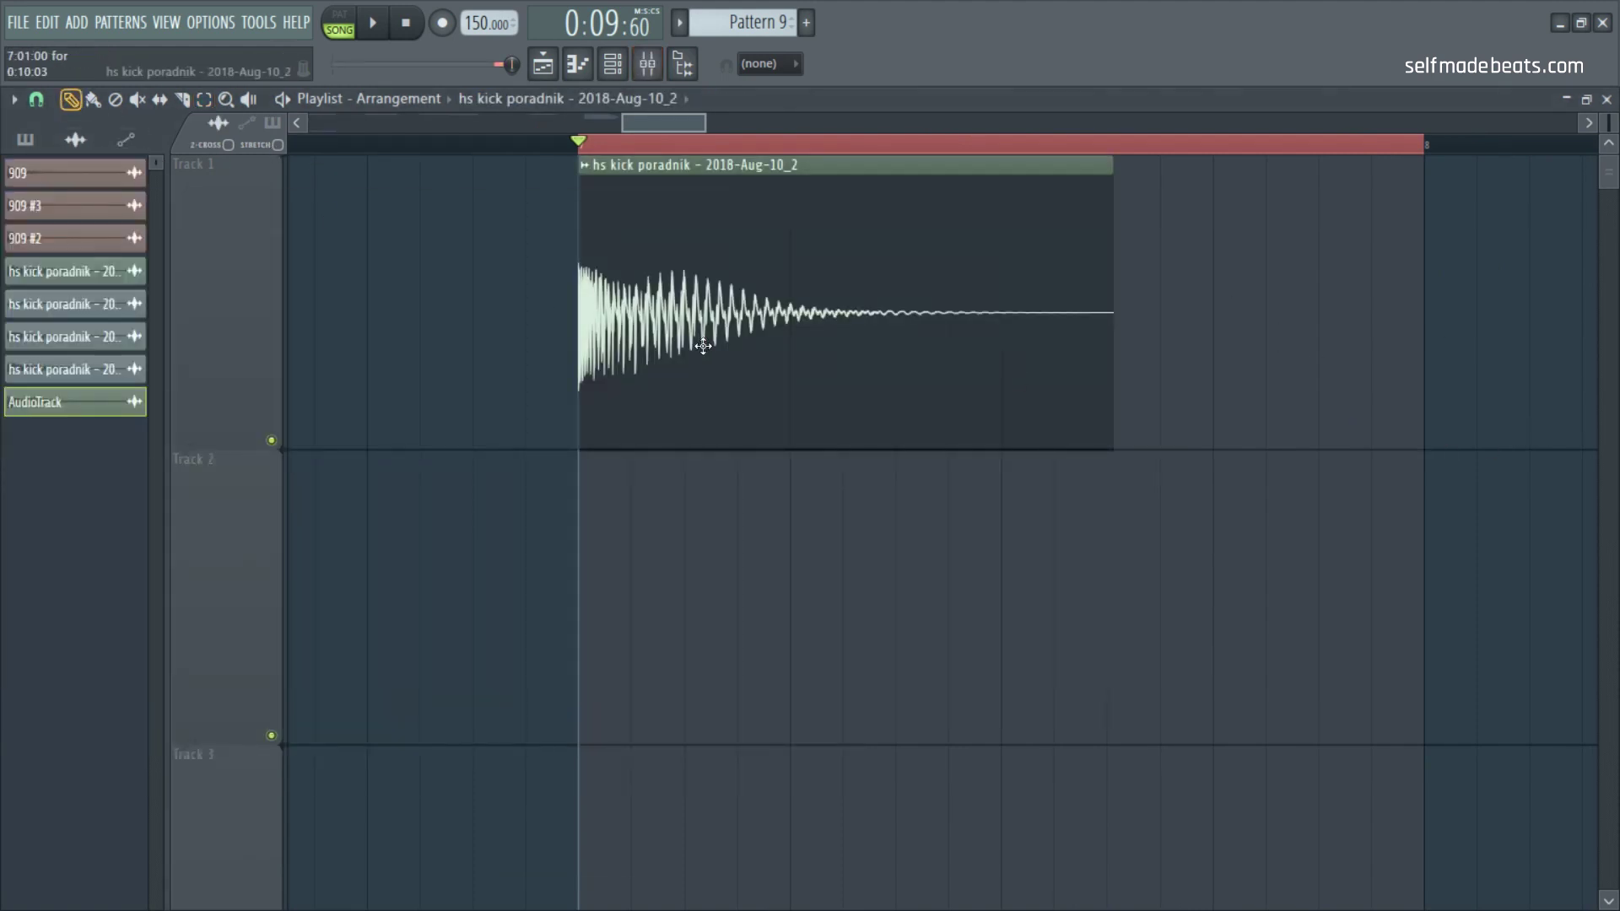
Step: Route the new kick clip to mixer insert 11, lower the insert's volume, name it Layered Sampled and close the mixer
{"action": "double_click", "coordinate": [701, 373]}
{"action": "left_click", "coordinate": [711, 368]}
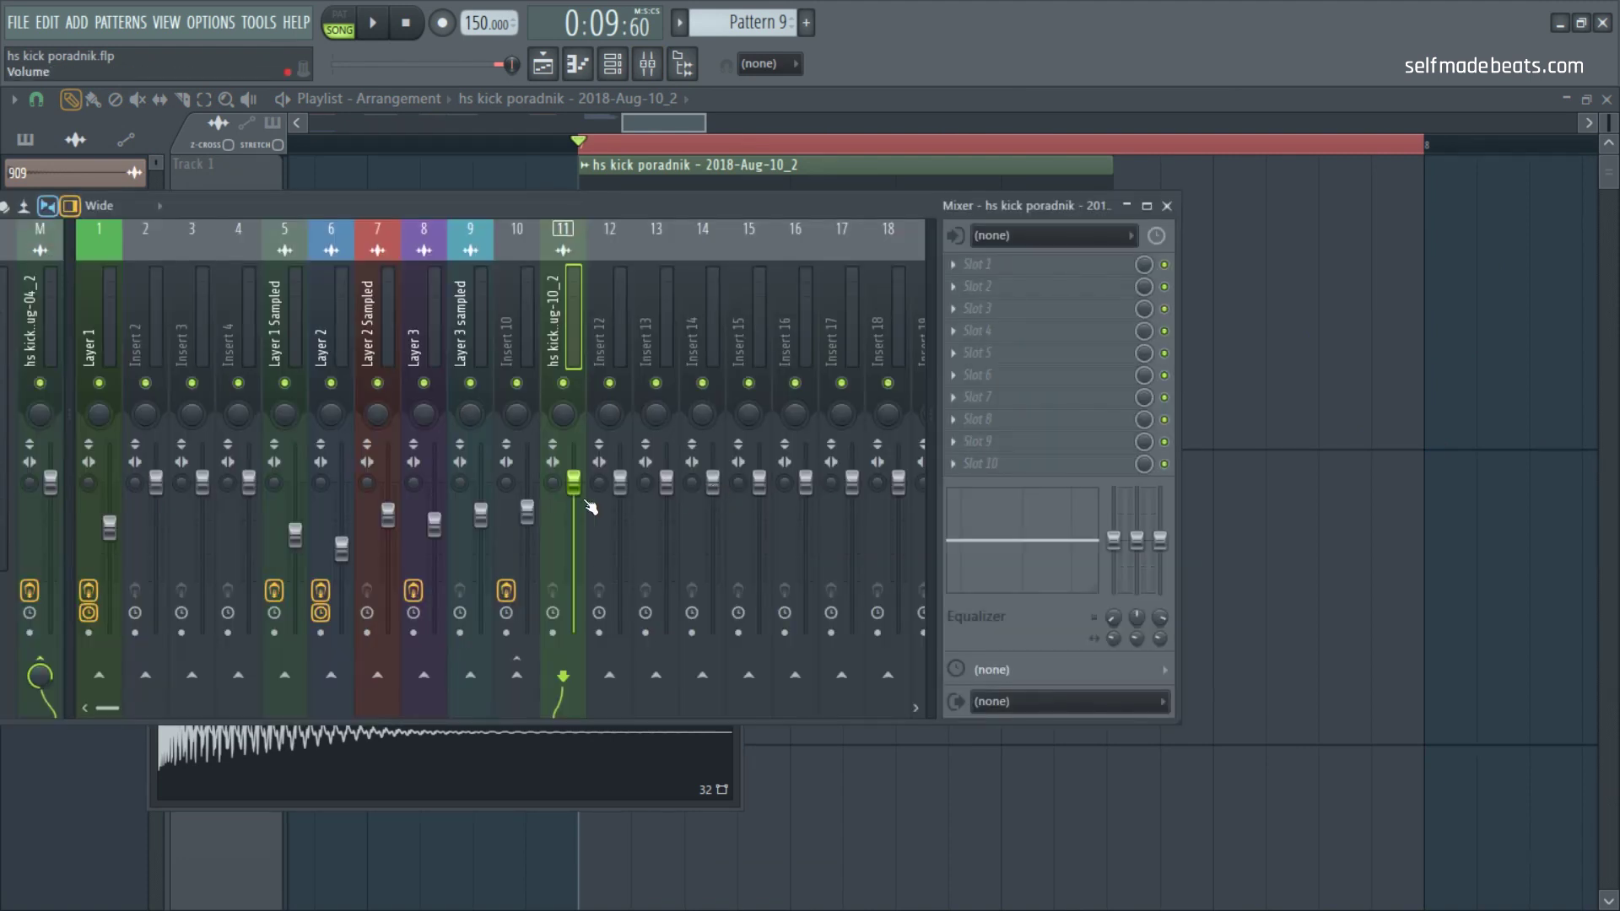
{"action": "right_click", "coordinate": [582, 221]}
{"action": "left_click", "coordinate": [663, 246]}
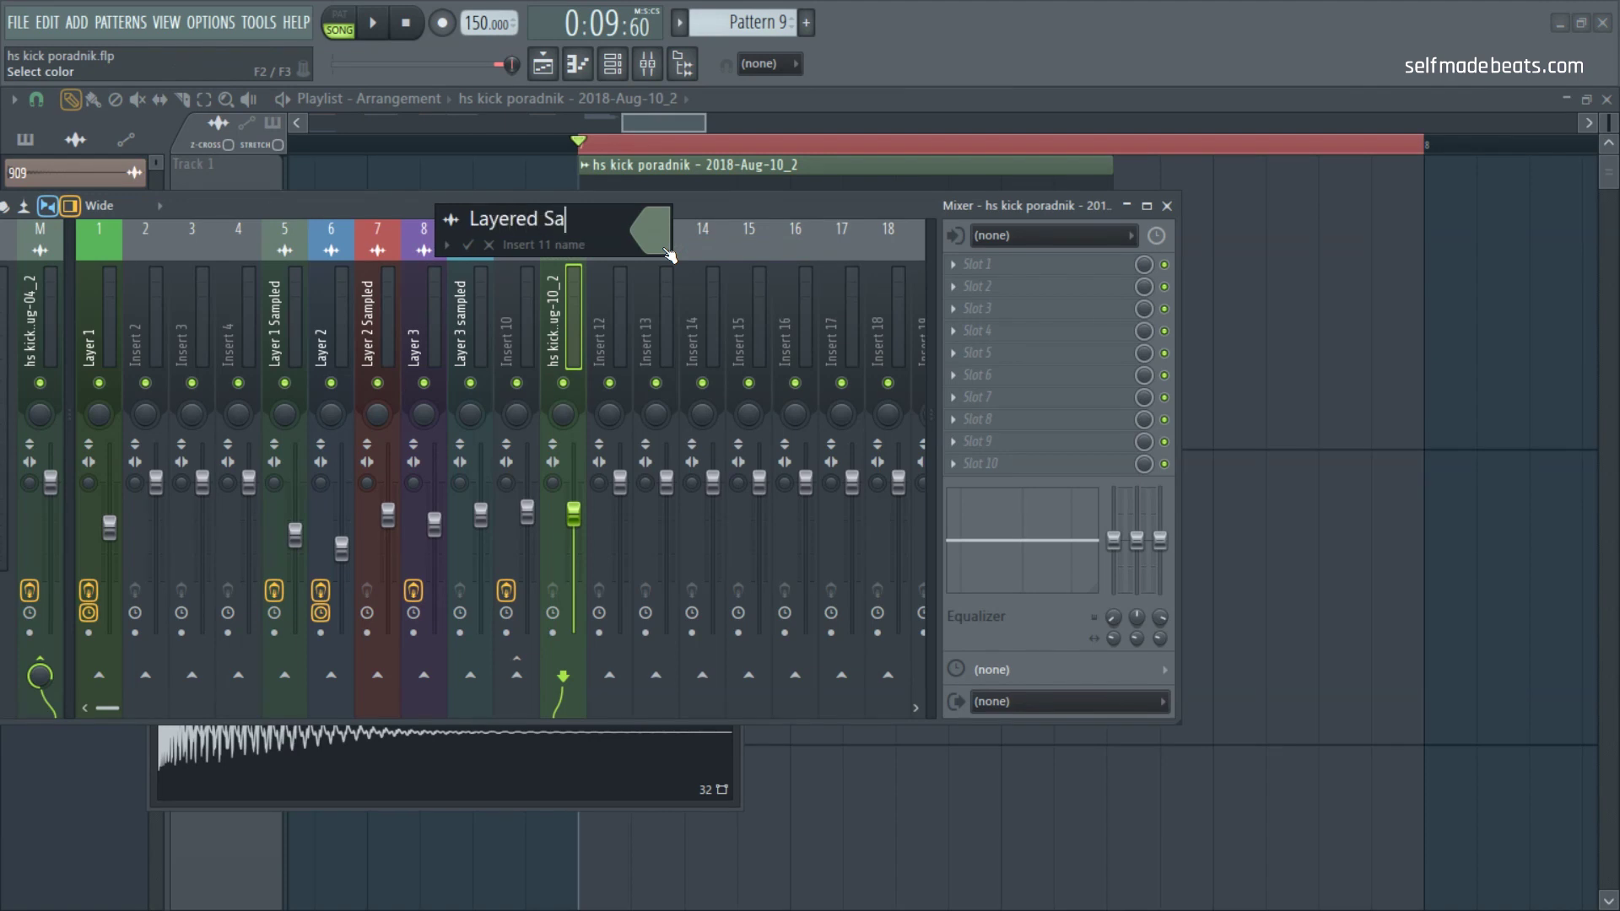
{"action": "key", "text": "Return"}
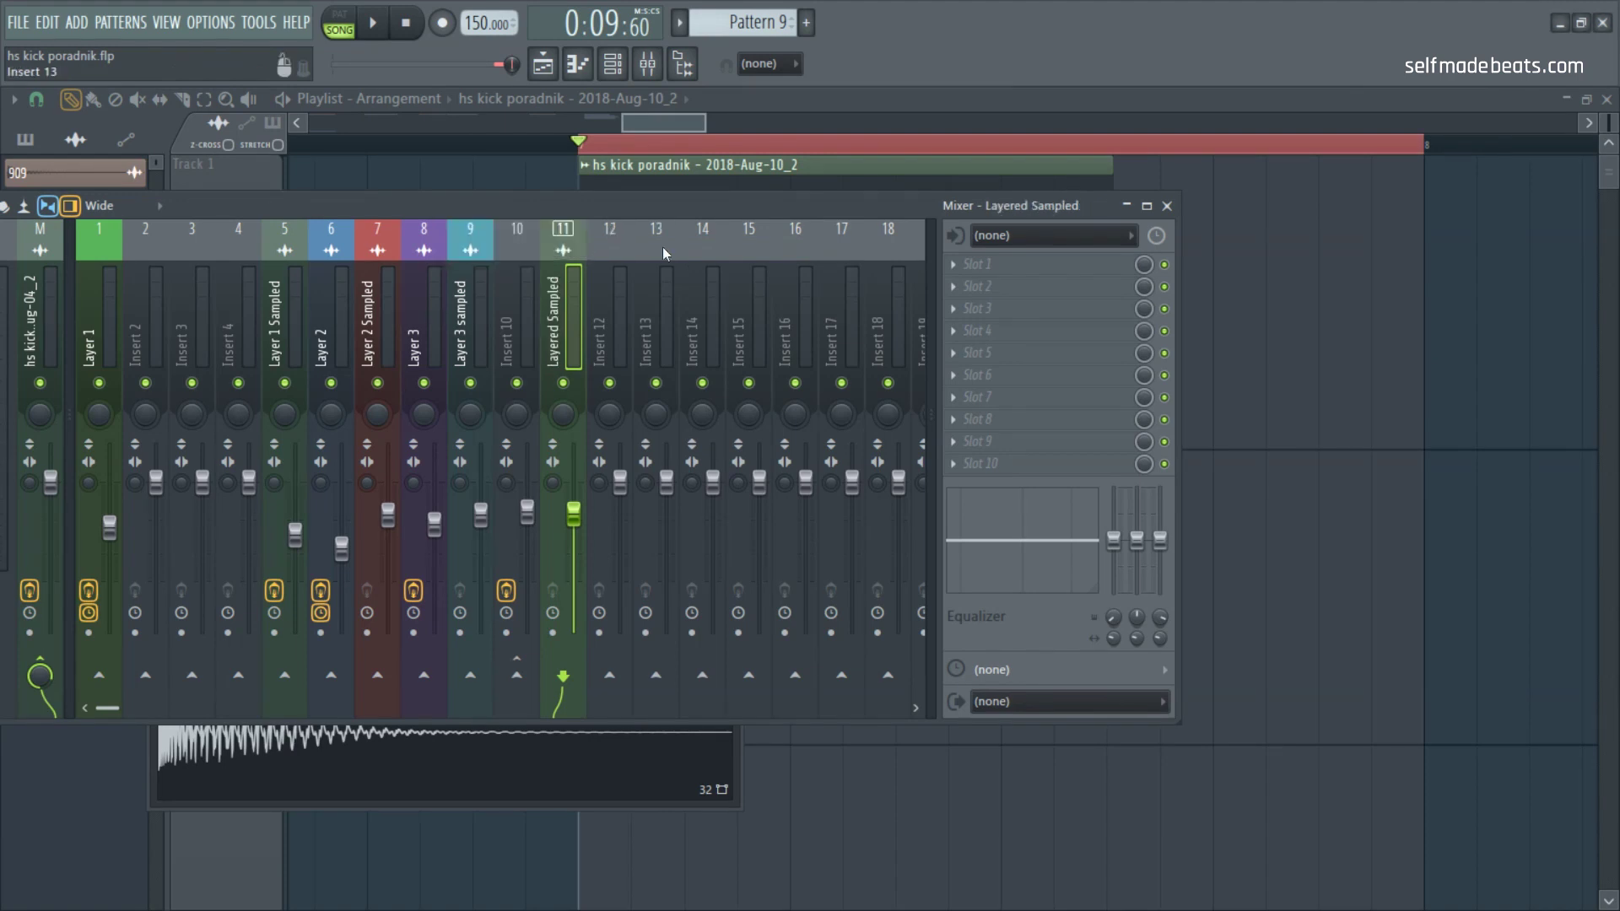
{"action": "left_click", "coordinate": [1166, 207]}
{"action": "left_click", "coordinate": [731, 336]}
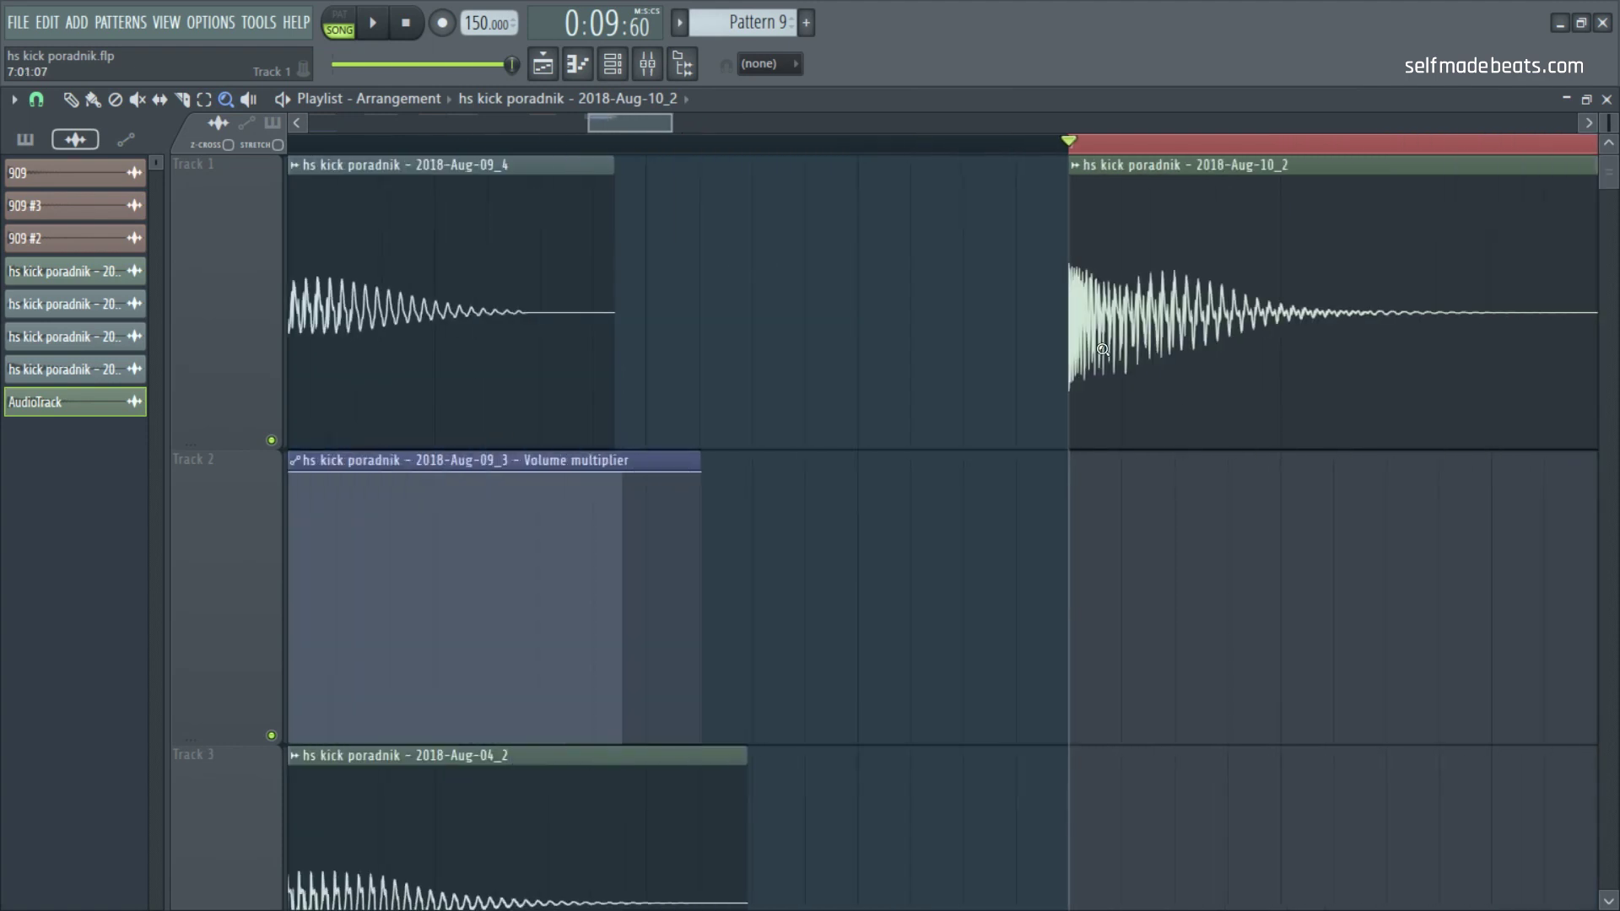
Step: Review the source layer clips at bar 6 on Tracks 1 to 4 alongside the resampled kick at bar 7
{"action": "scroll", "coordinate": [422, 199], "scroll_direction": "left", "scroll_amount": 5}
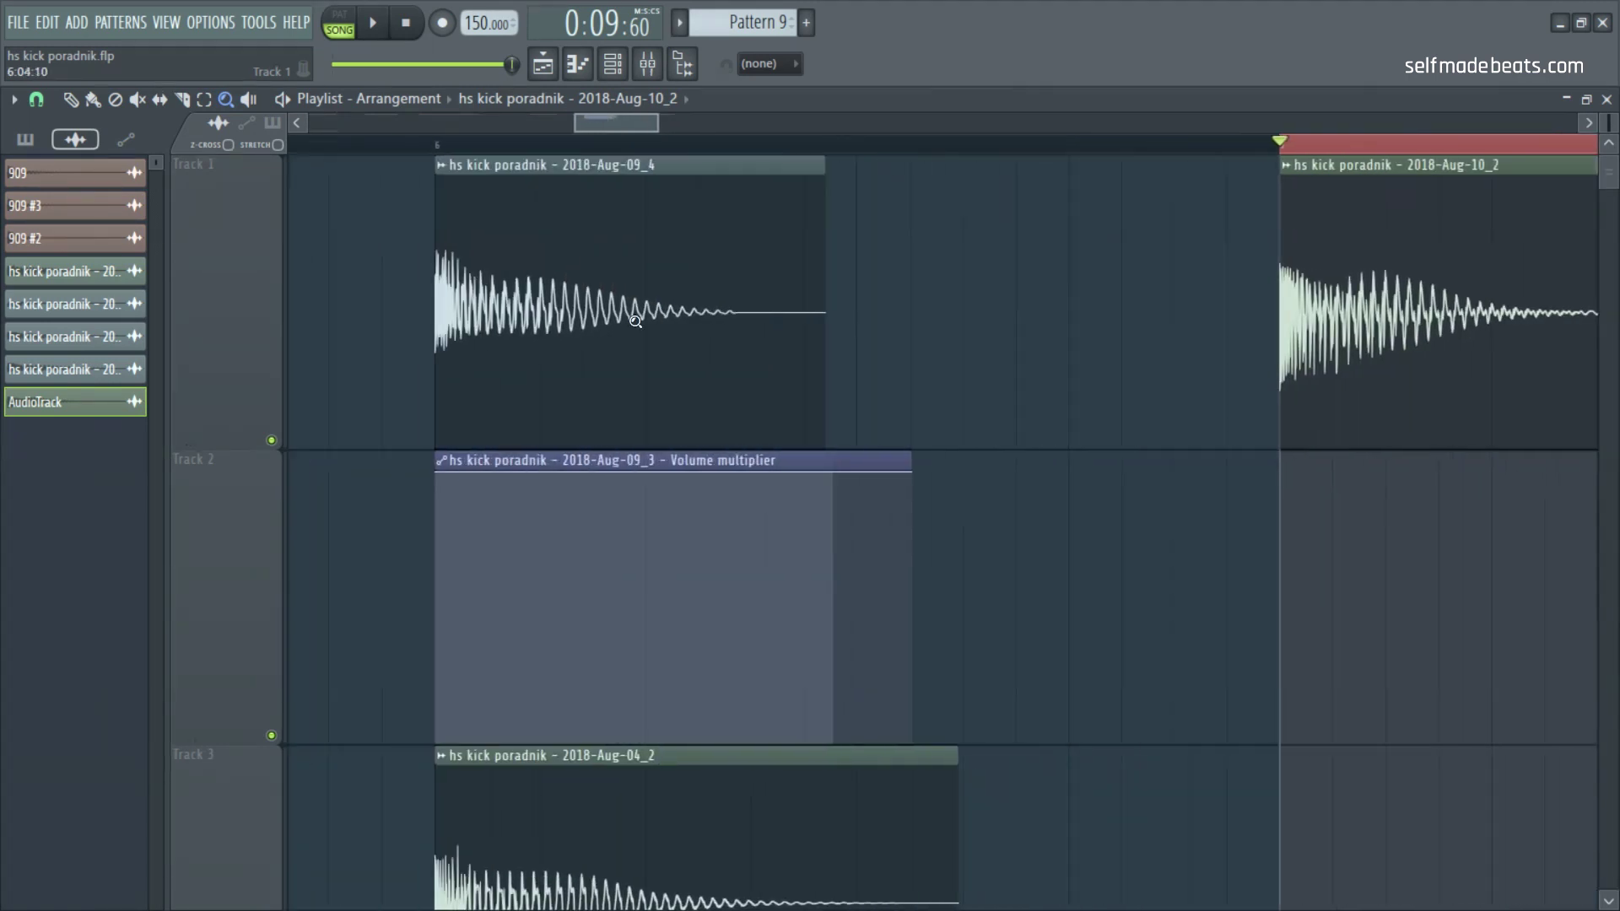
{"action": "left_click", "coordinate": [72, 103]}
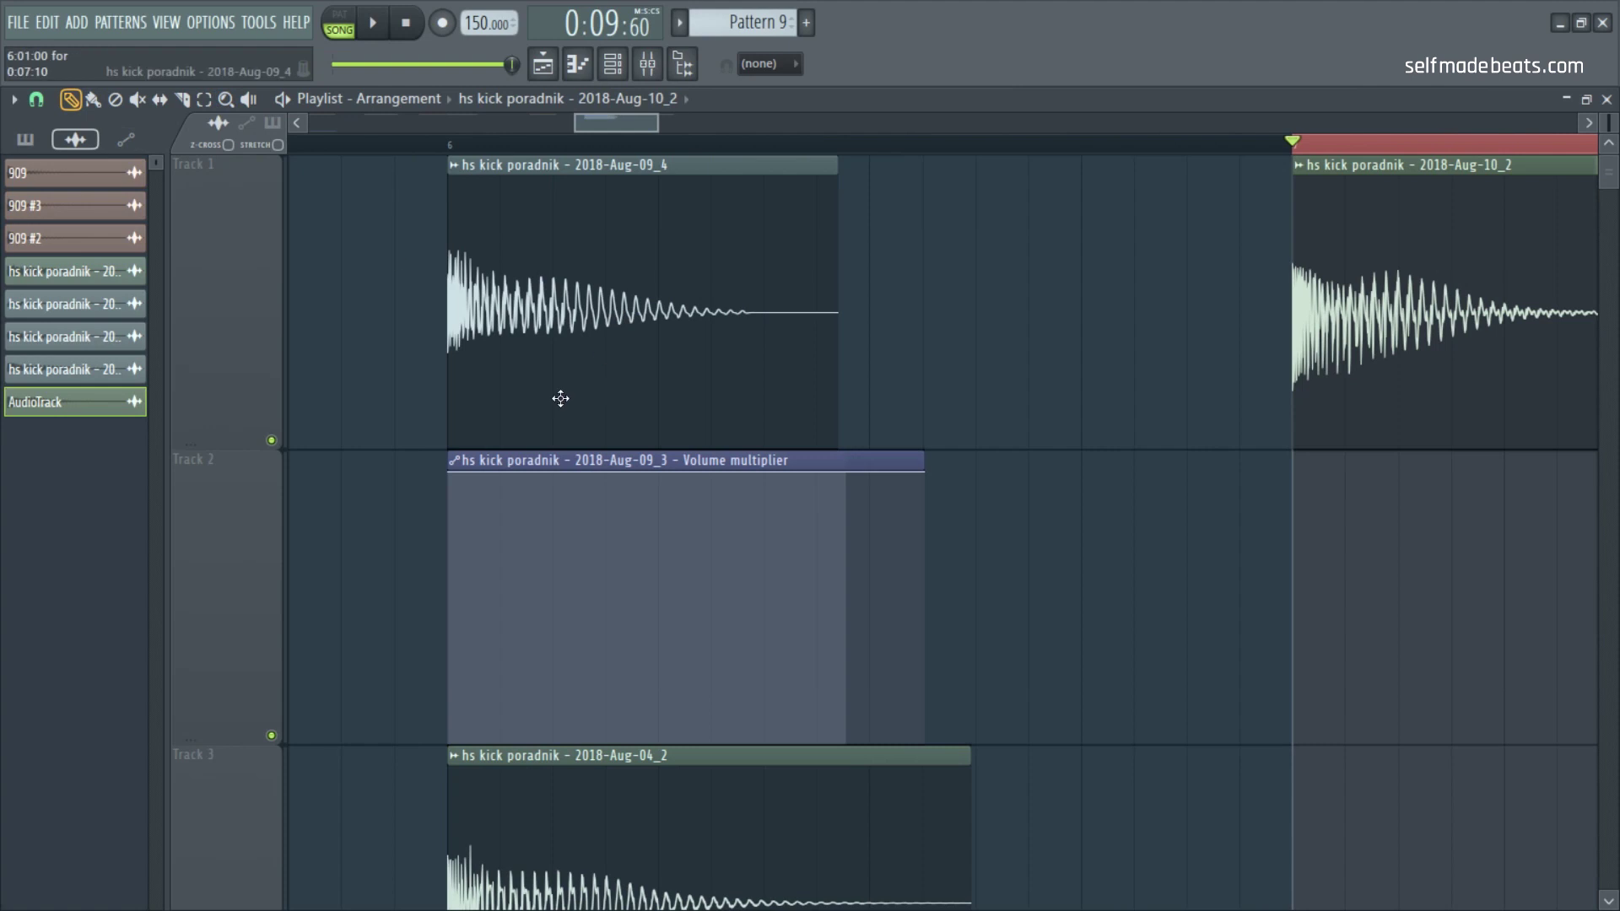
{"action": "scroll", "coordinate": [595, 380], "scroll_direction": "down", "scroll_amount": 3}
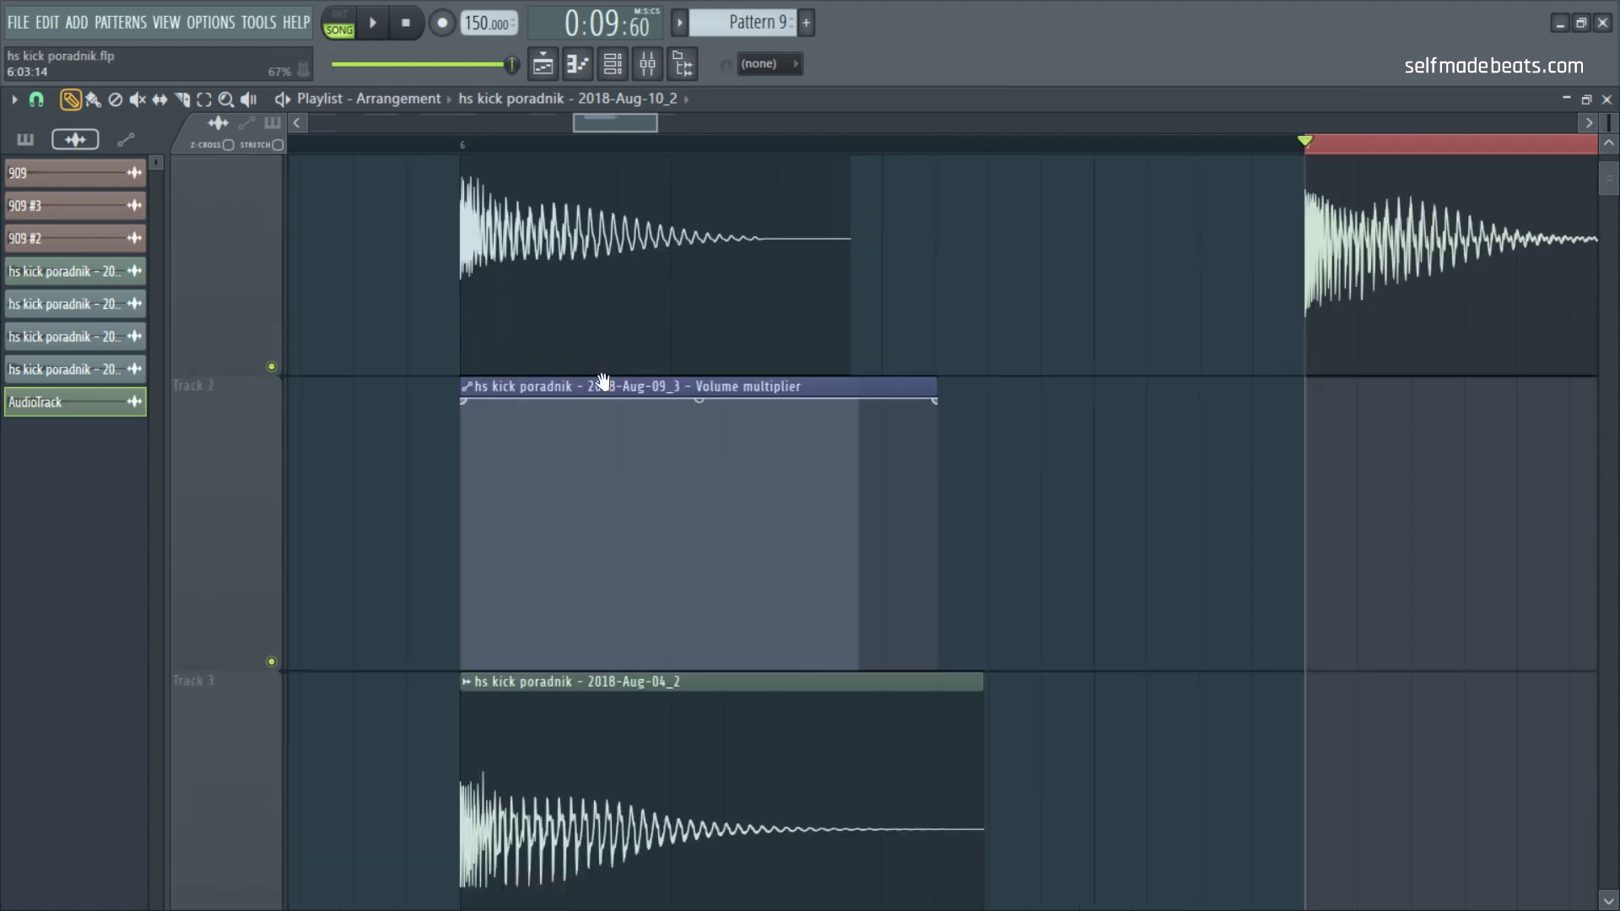
{"action": "scroll", "coordinate": [608, 312], "scroll_direction": "up", "scroll_amount": 3}
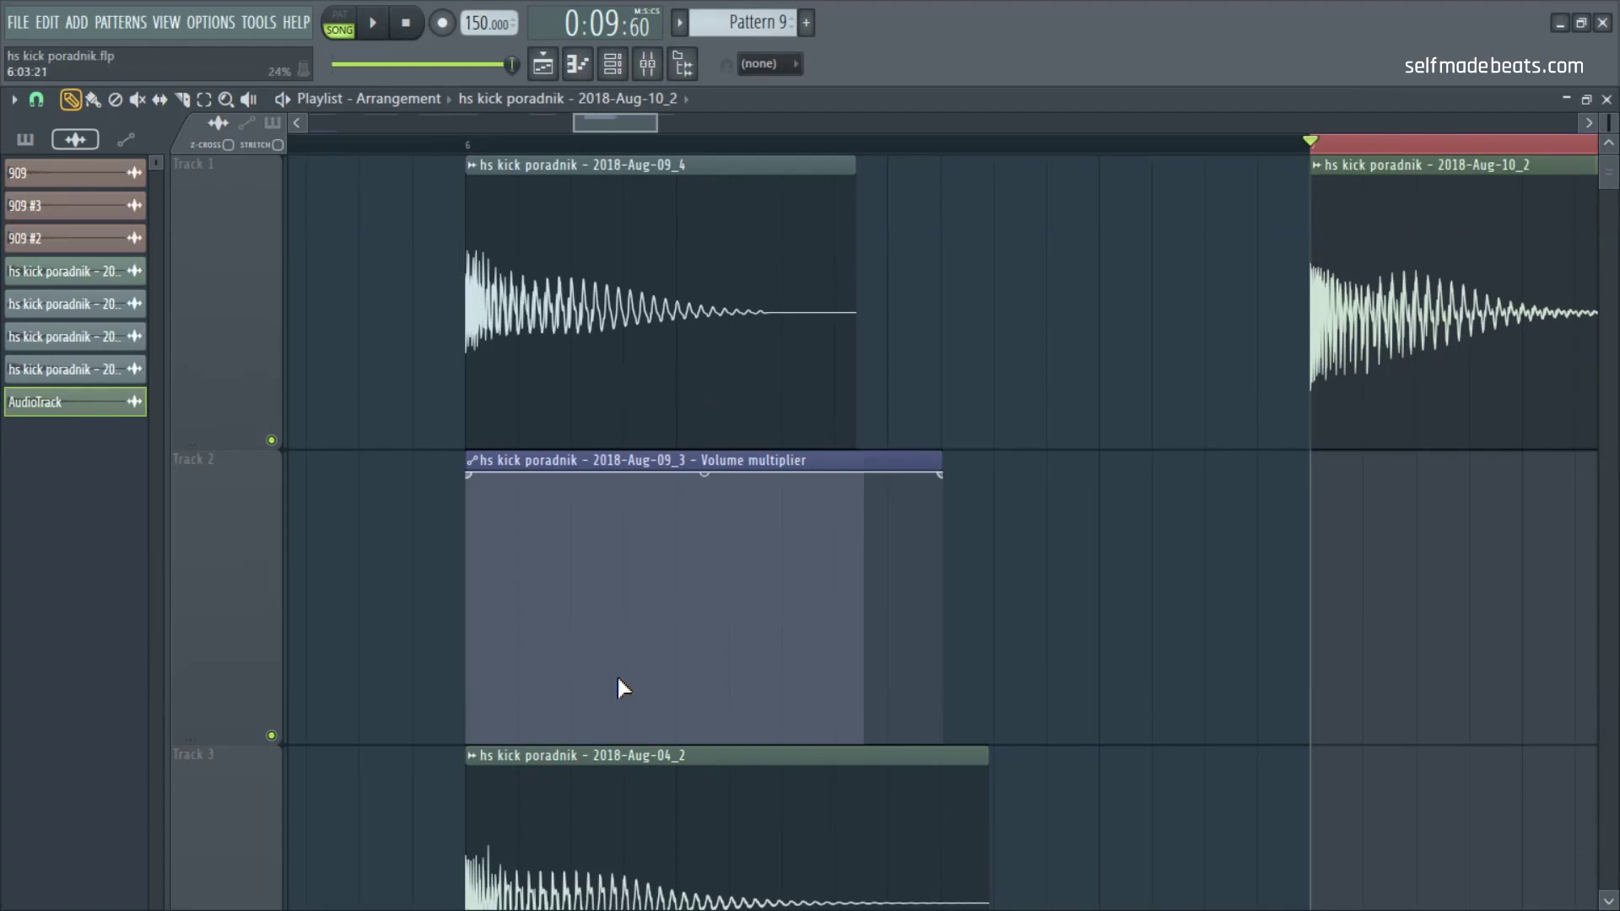
{"action": "scroll", "coordinate": [621, 672], "scroll_direction": "down", "scroll_amount": 3}
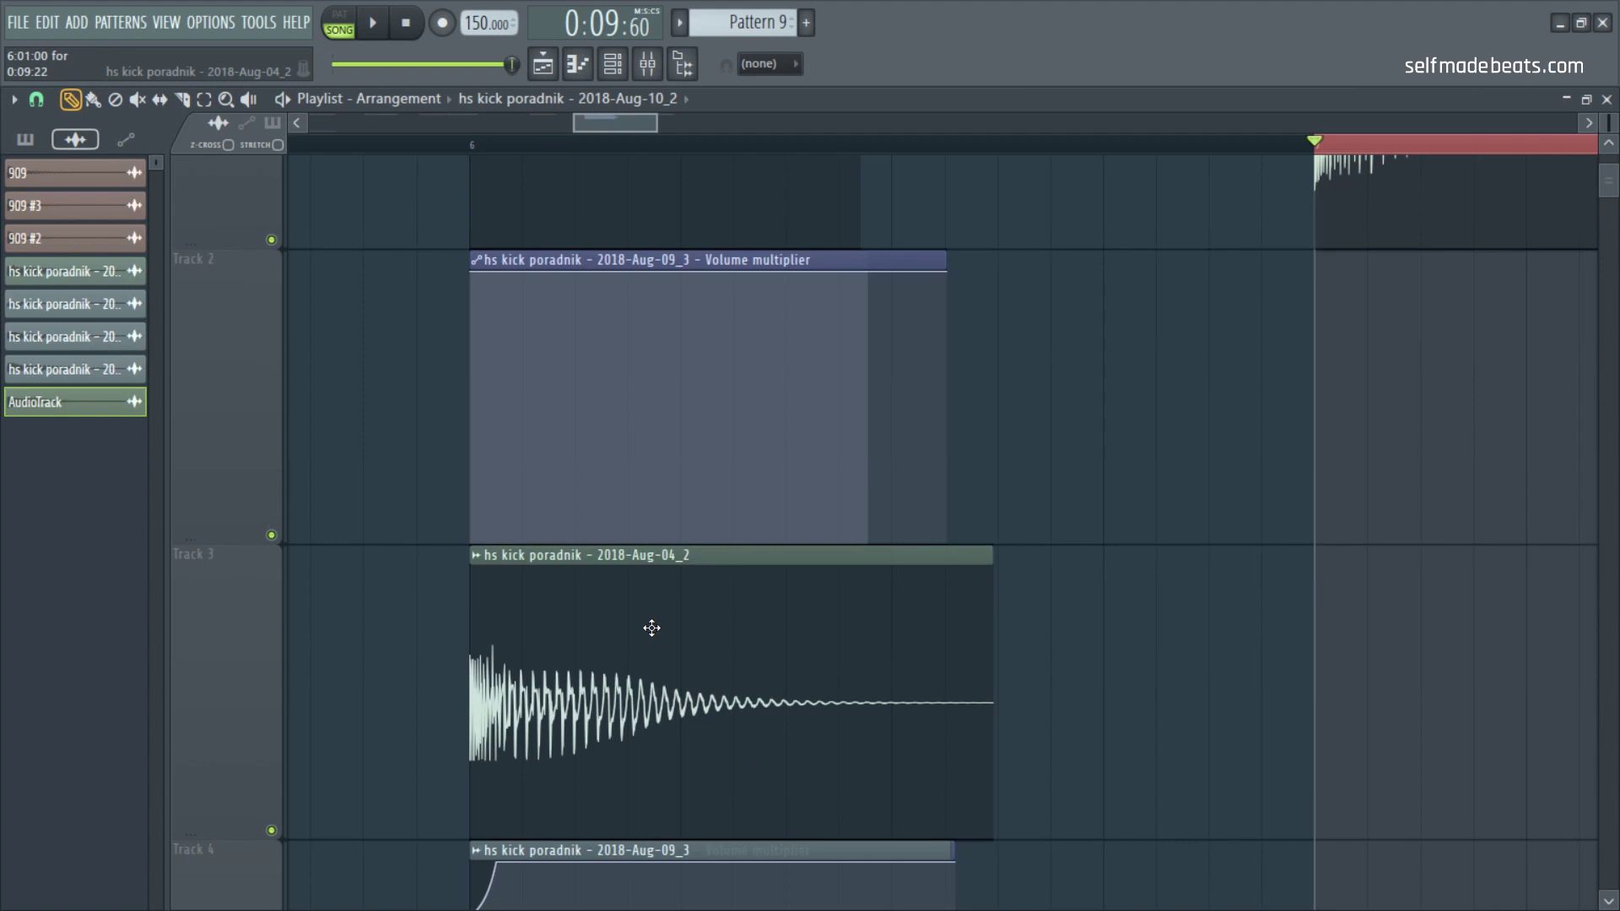
{"action": "scroll", "coordinate": [650, 622], "scroll_direction": "down", "scroll_amount": 3}
{"action": "scroll", "coordinate": [715, 403], "scroll_direction": "down", "scroll_amount": 2}
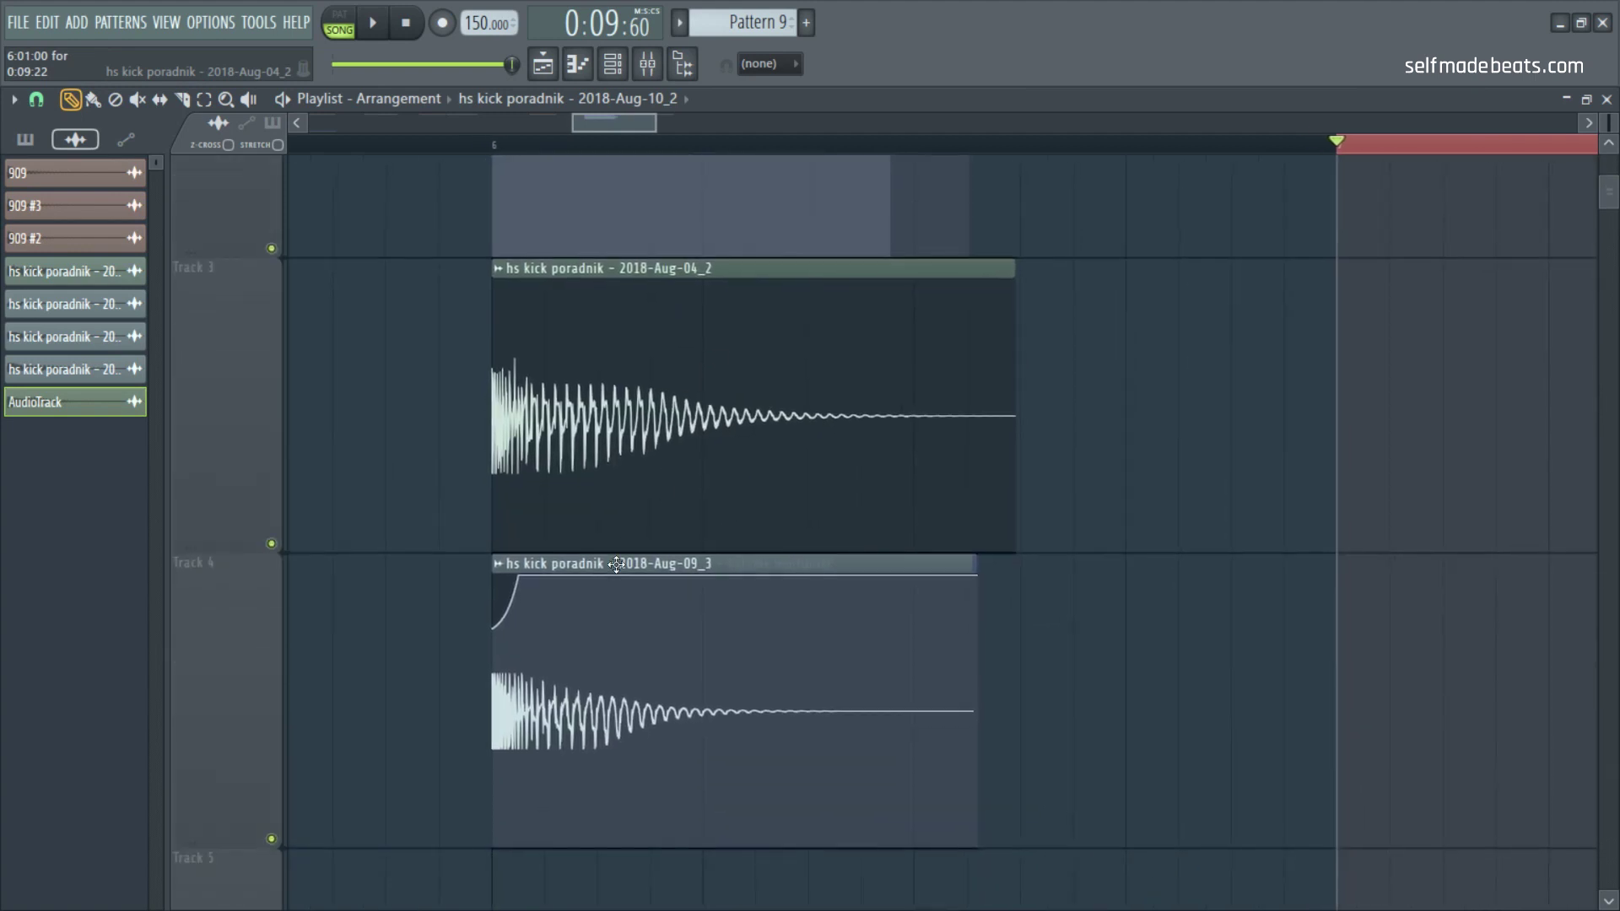
{"action": "scroll", "coordinate": [650, 517], "scroll_direction": "up", "scroll_amount": 3}
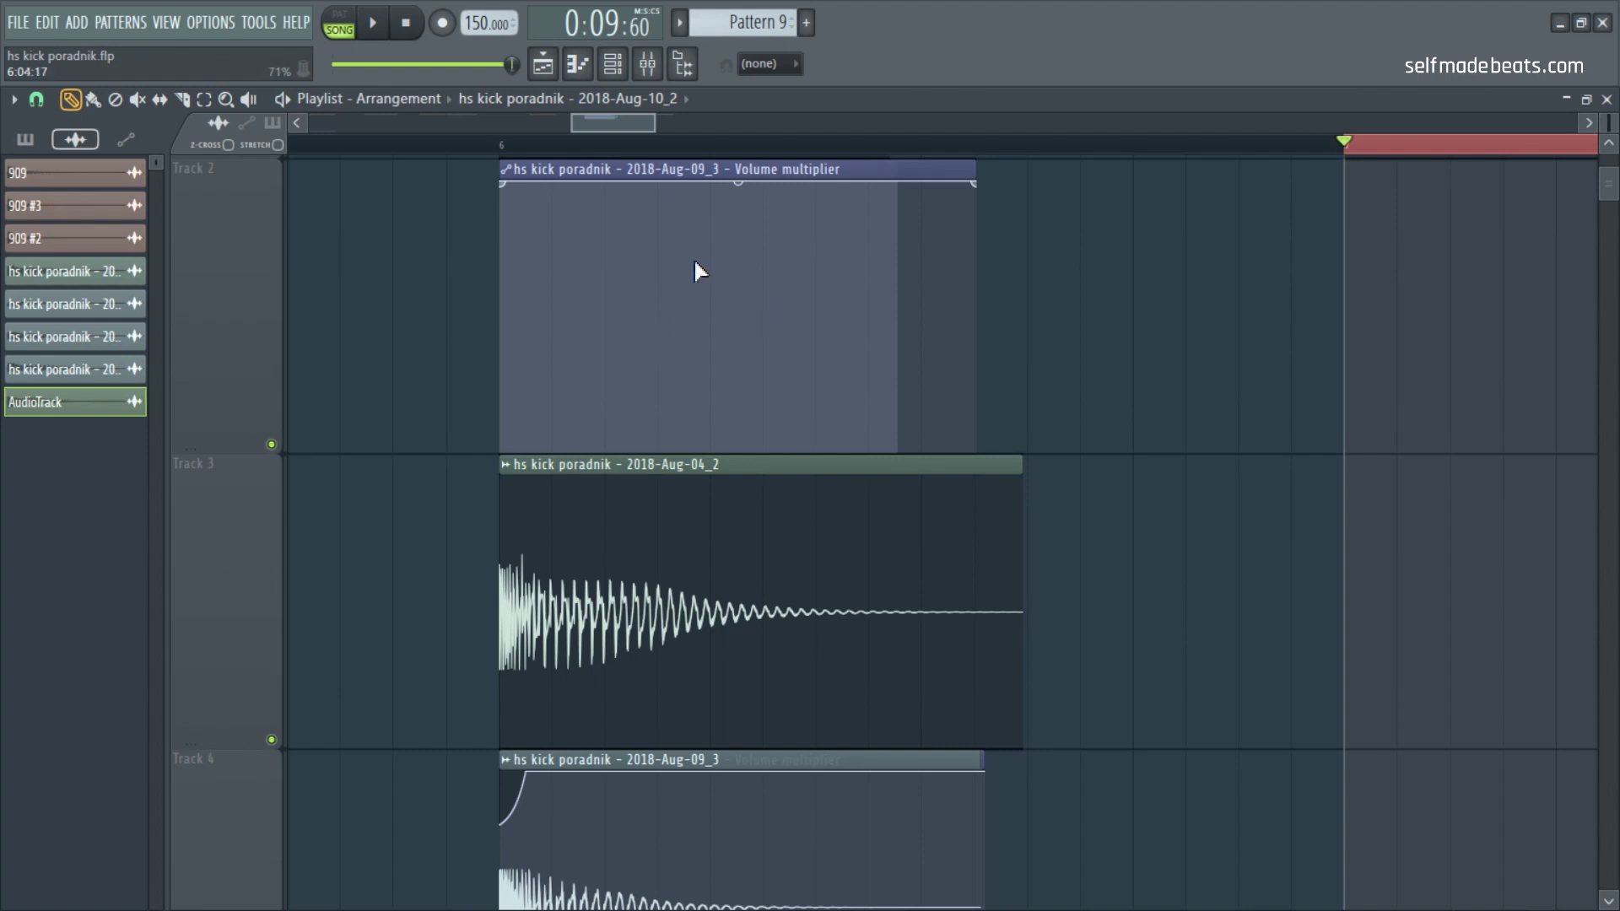
{"action": "scroll", "coordinate": [693, 270], "scroll_direction": "up", "scroll_amount": 3}
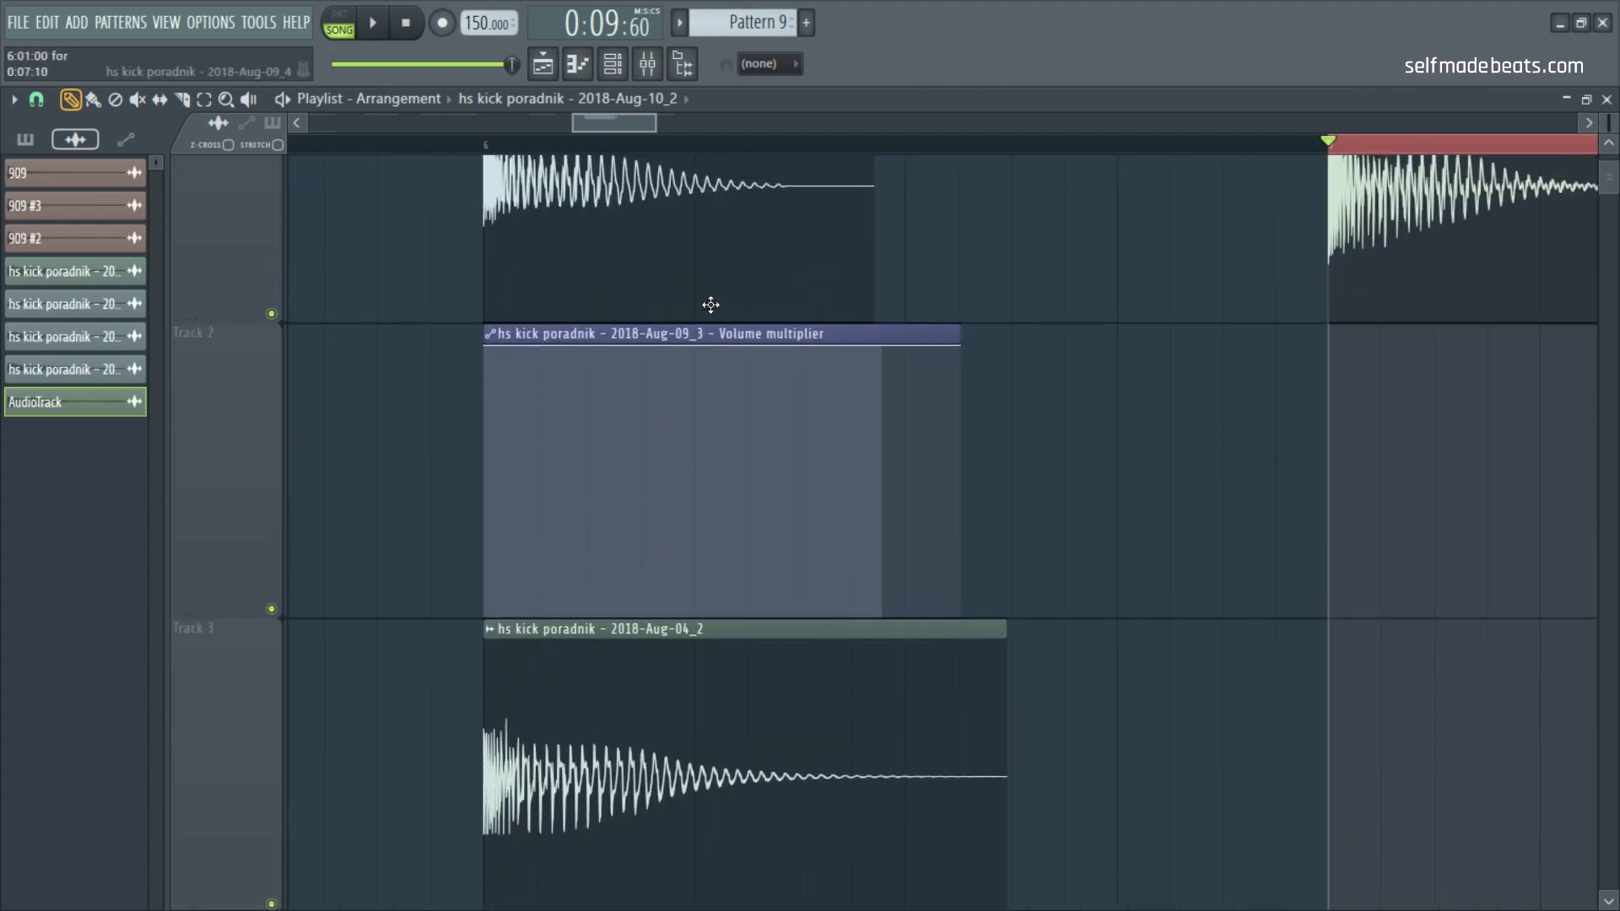
{"action": "scroll", "coordinate": [710, 304], "scroll_direction": "up", "scroll_amount": 2}
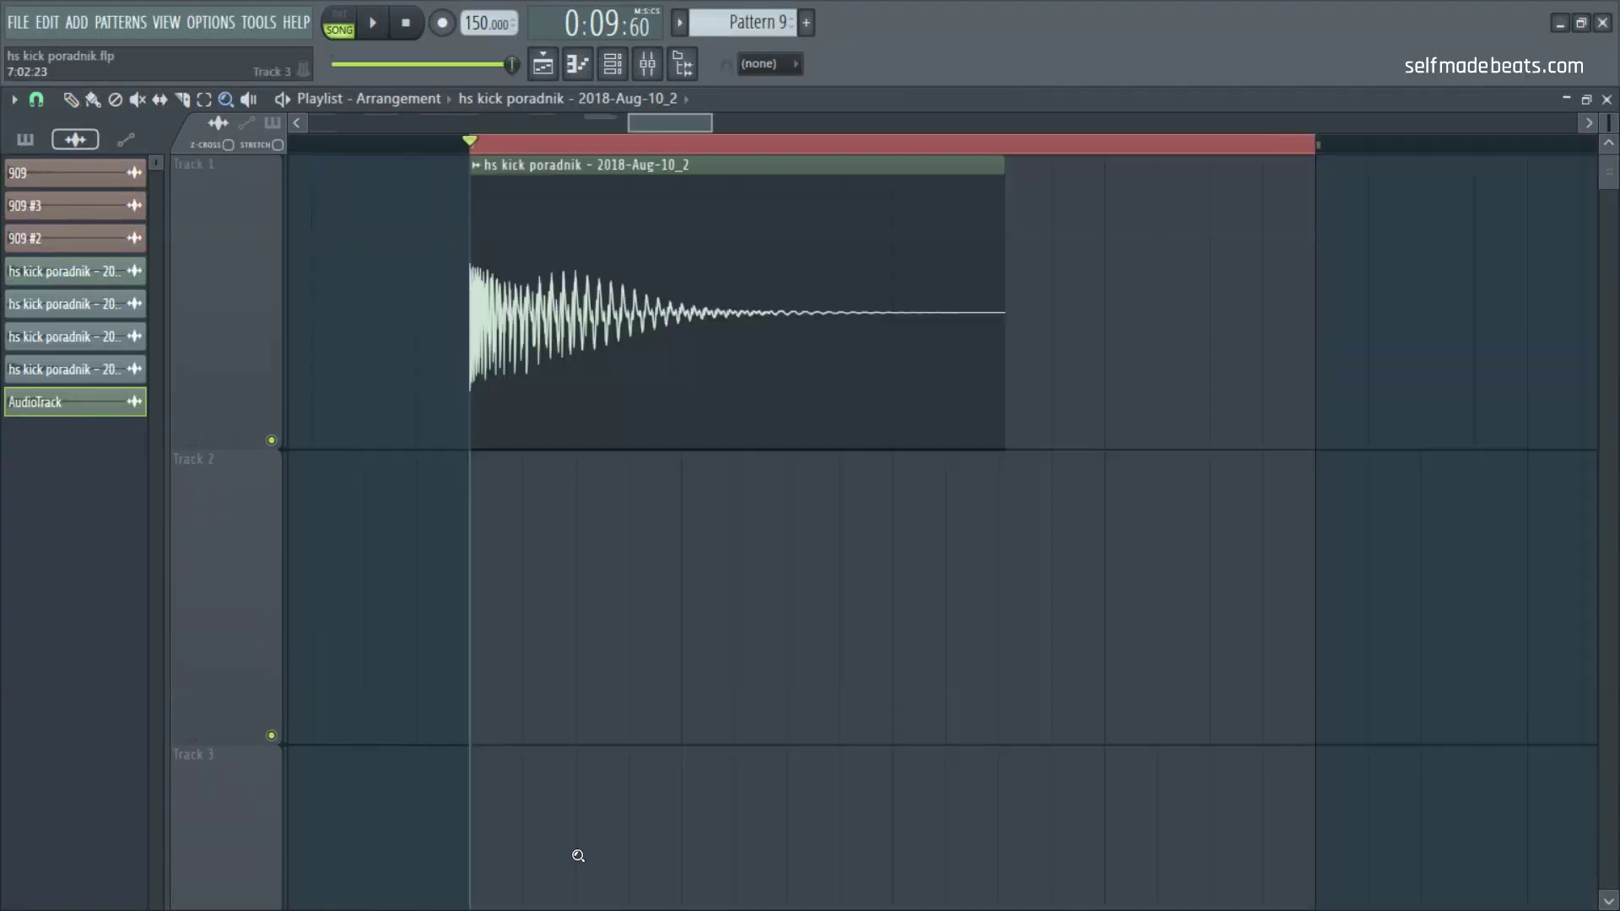